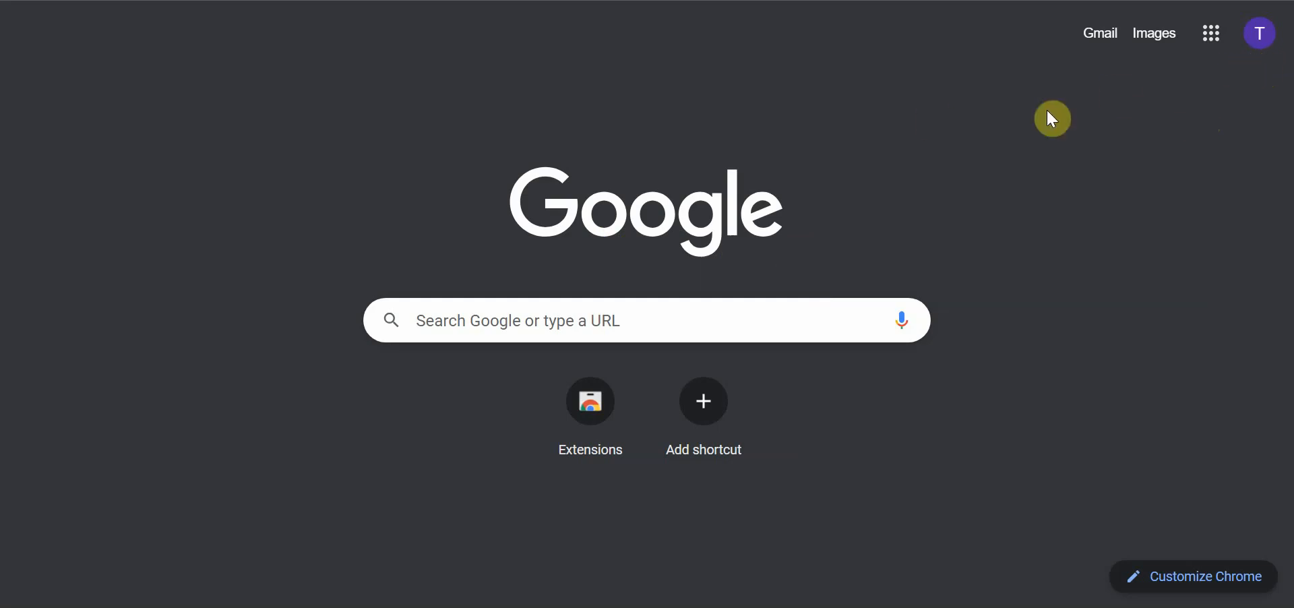
Go to Google Drive from the Google apps and create a blank Google Sheets spreadsheet
{"action": "left_click", "coordinate": [1213, 35]}
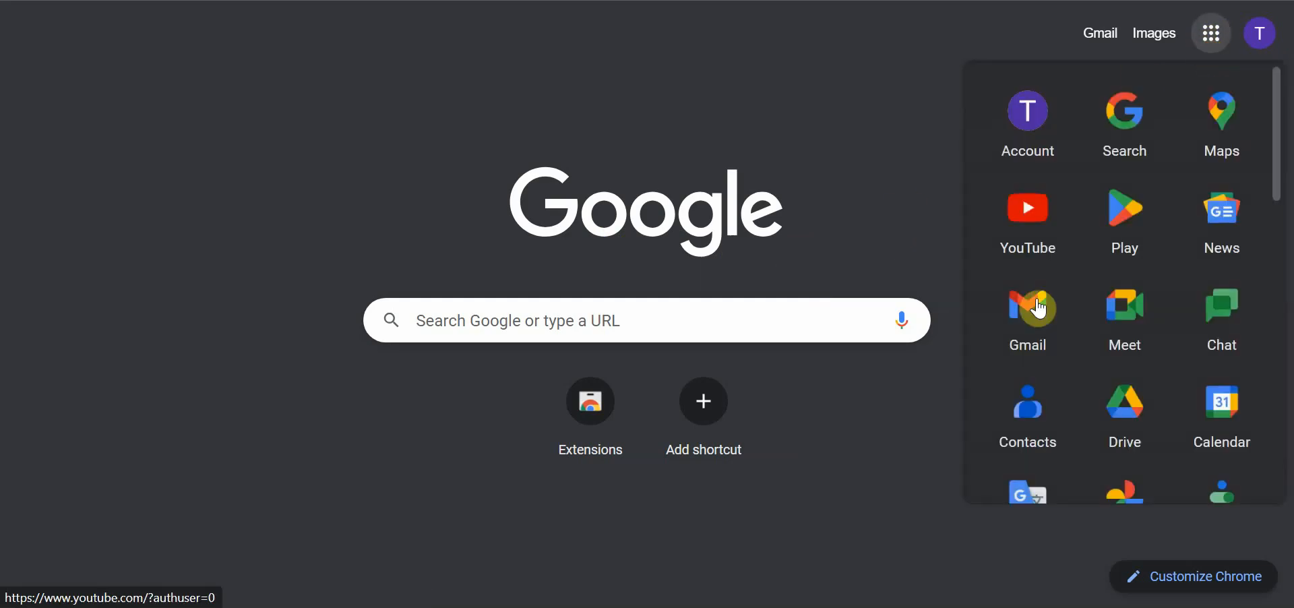
{"action": "left_click", "coordinate": [1123, 435]}
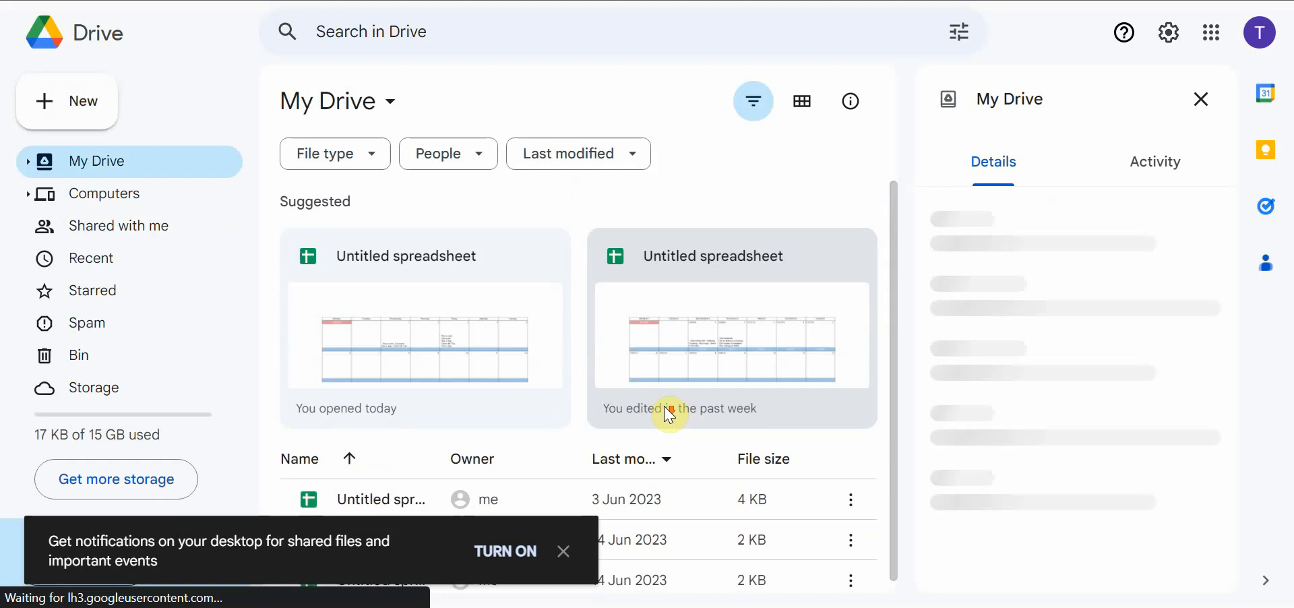
{"action": "left_click", "coordinate": [74, 105]}
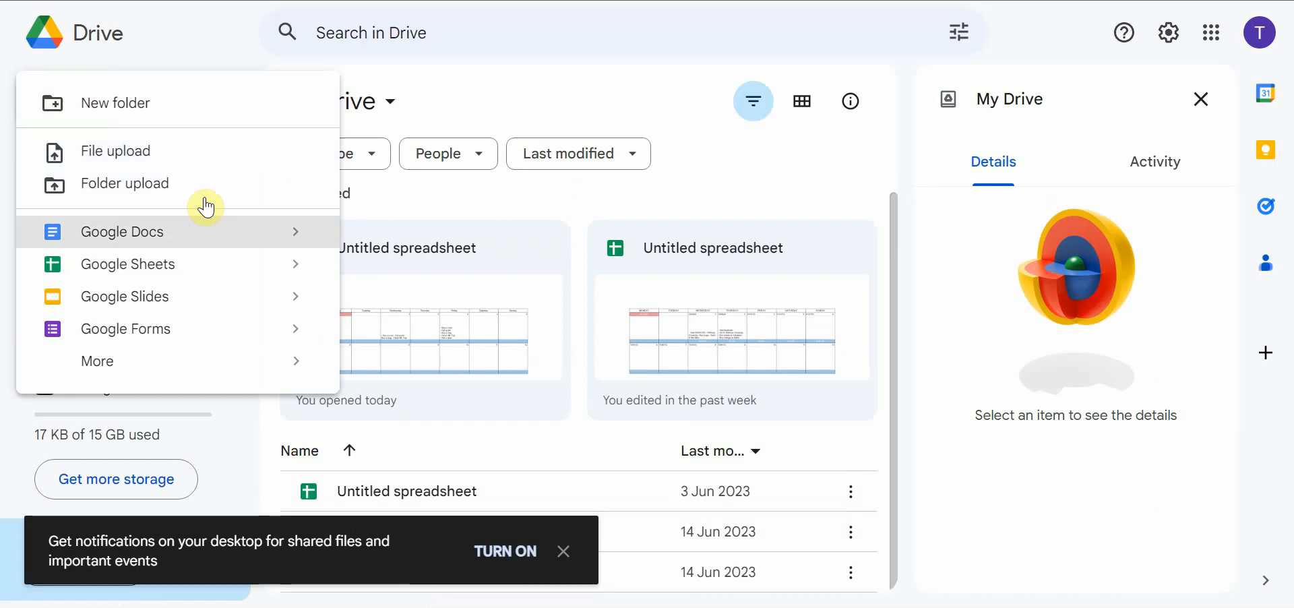
{"action": "mouse_move", "coordinate": [290, 265]}
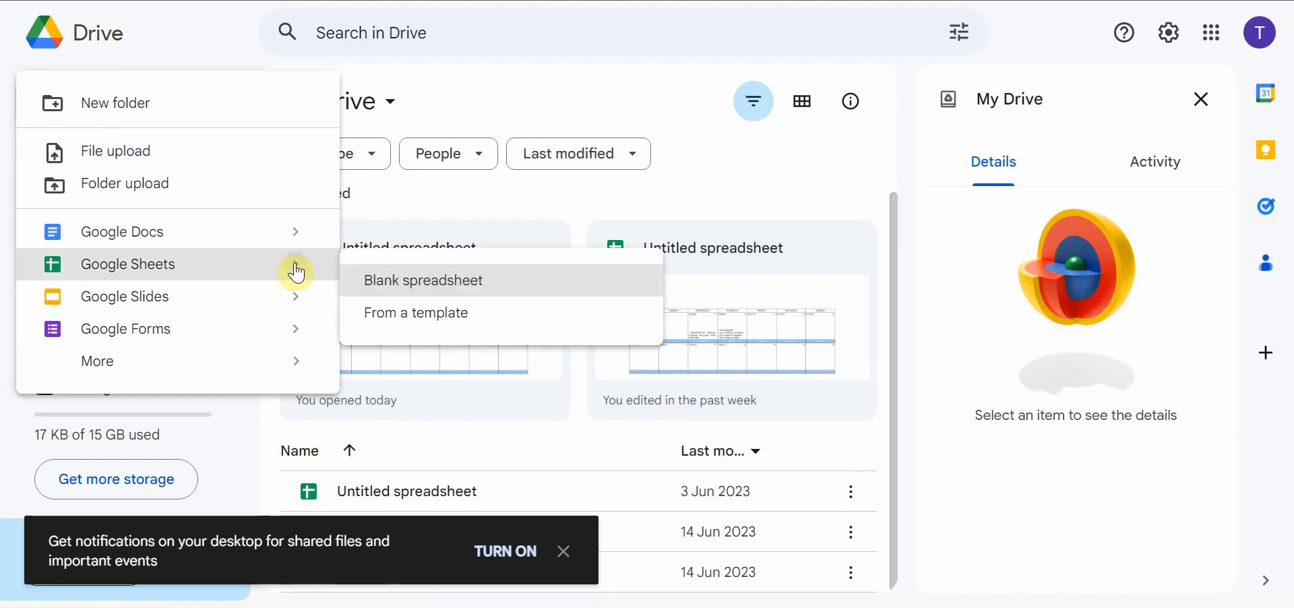
{"action": "left_click", "coordinate": [409, 281]}
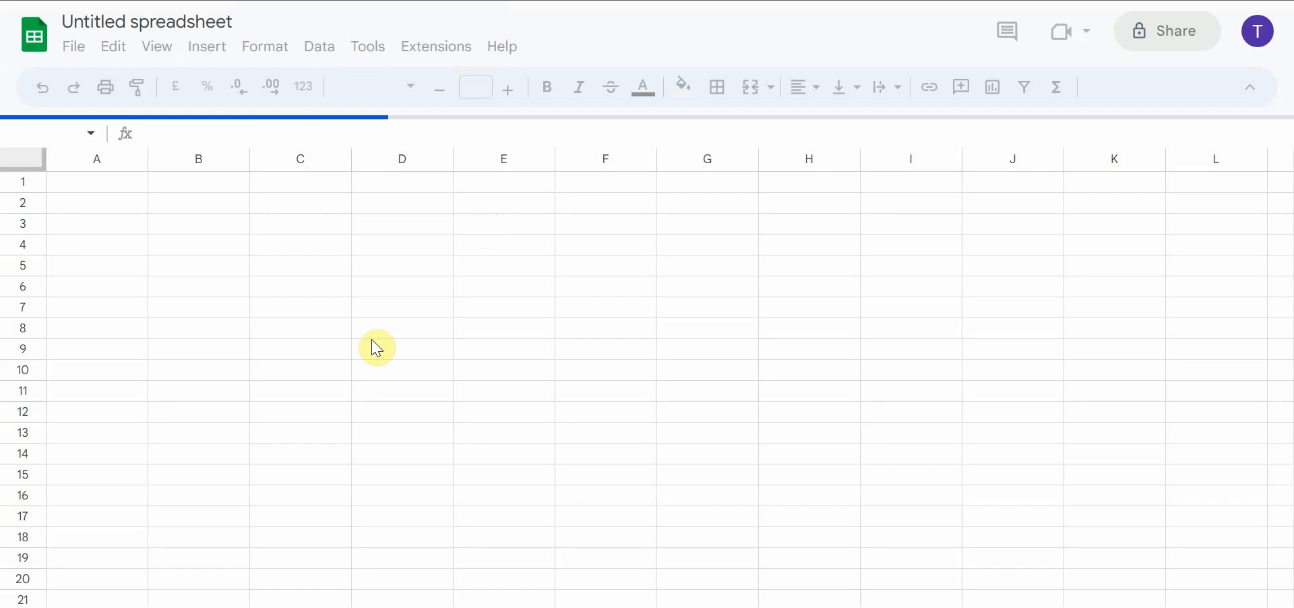
{"action": "left_click", "coordinate": [356, 287]}
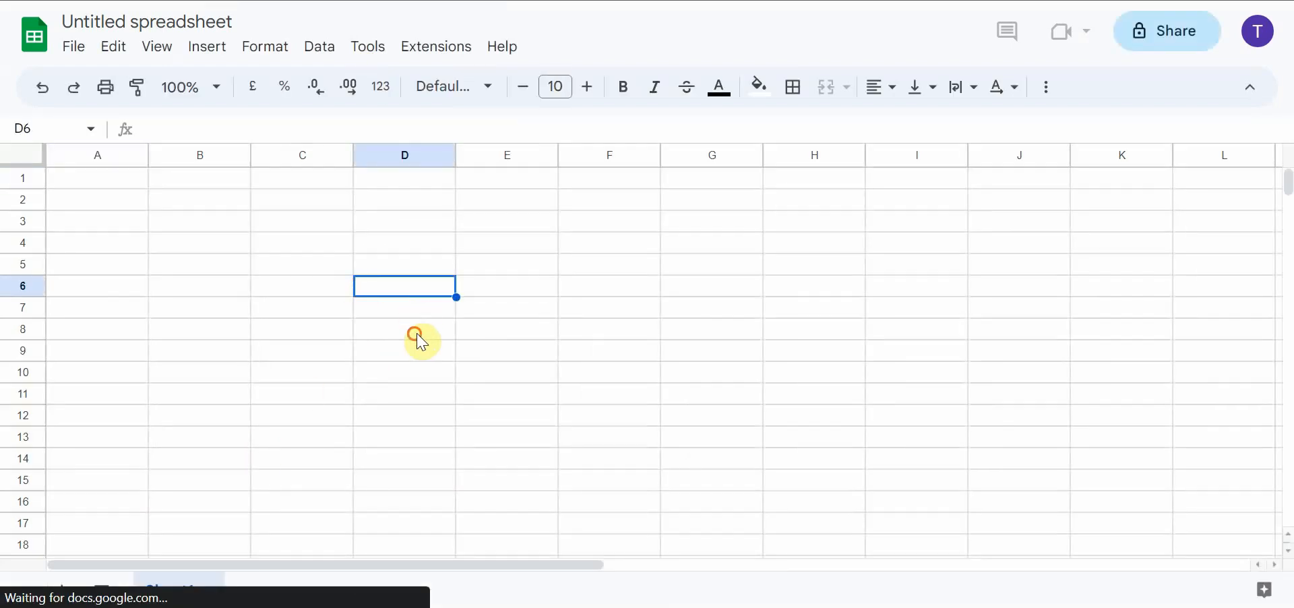
{"action": "left_click", "coordinate": [418, 331]}
{"action": "left_click", "coordinate": [569, 414]}
{"action": "left_click", "coordinate": [479, 269]}
{"action": "left_click", "coordinate": [341, 331]}
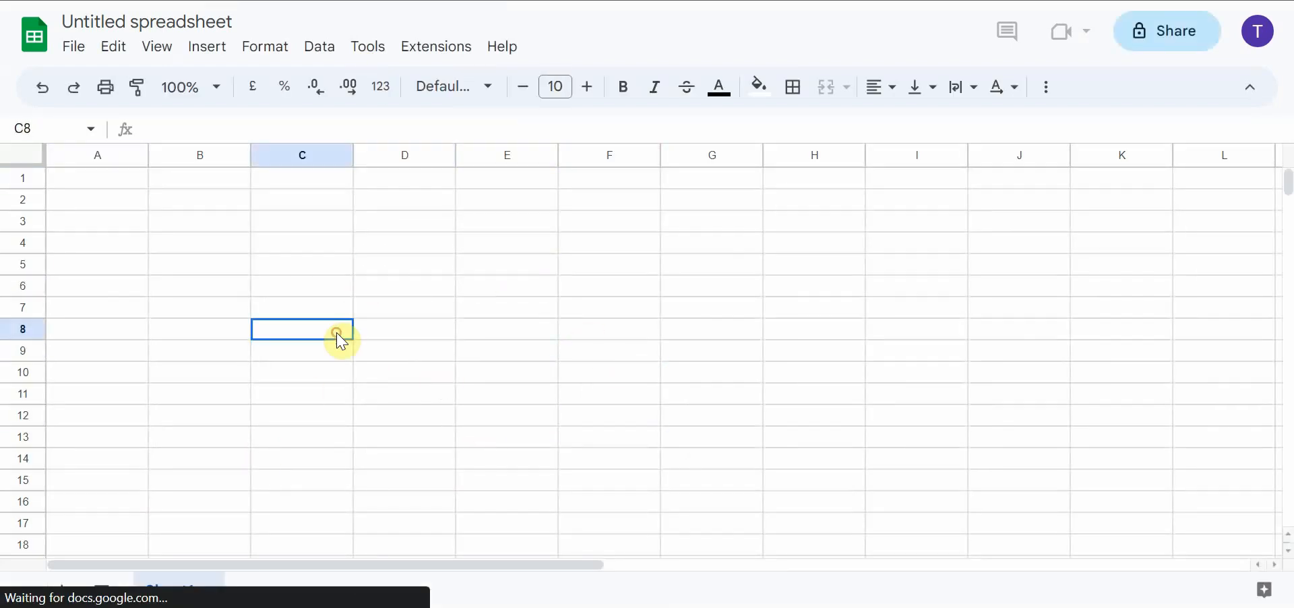
{"action": "left_click", "coordinate": [248, 288]}
{"action": "left_click", "coordinate": [283, 351]}
{"action": "left_click", "coordinate": [413, 248]}
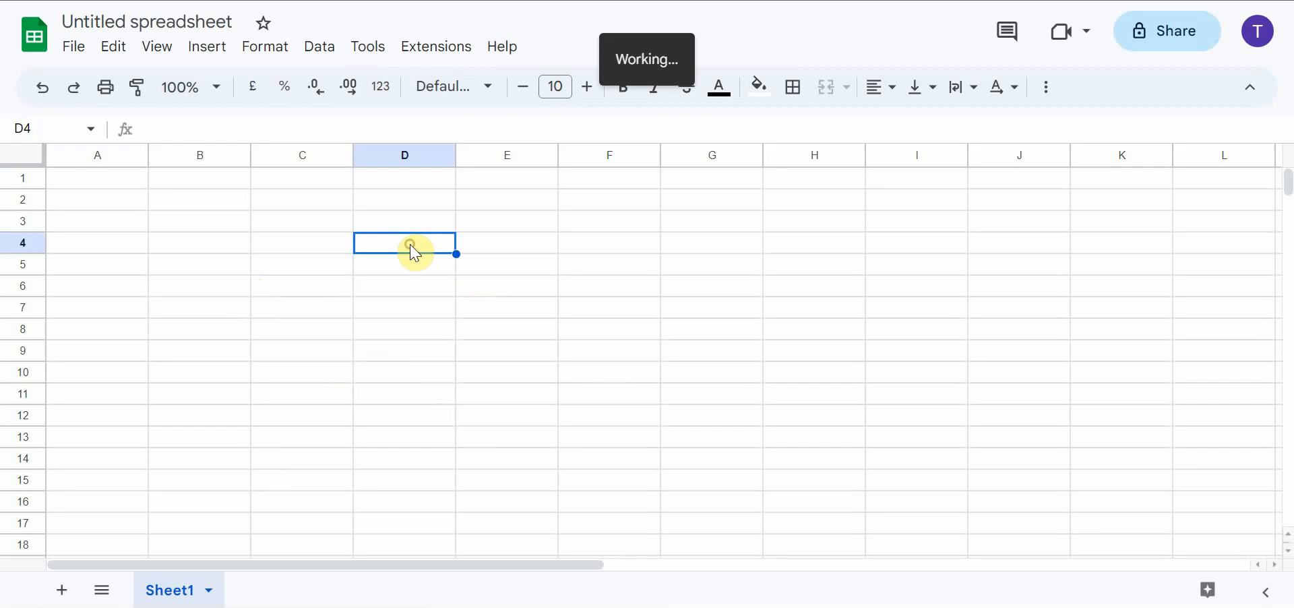
{"action": "left_click", "coordinate": [496, 374]}
{"action": "left_click", "coordinate": [334, 248]}
{"action": "left_click", "coordinate": [288, 440]}
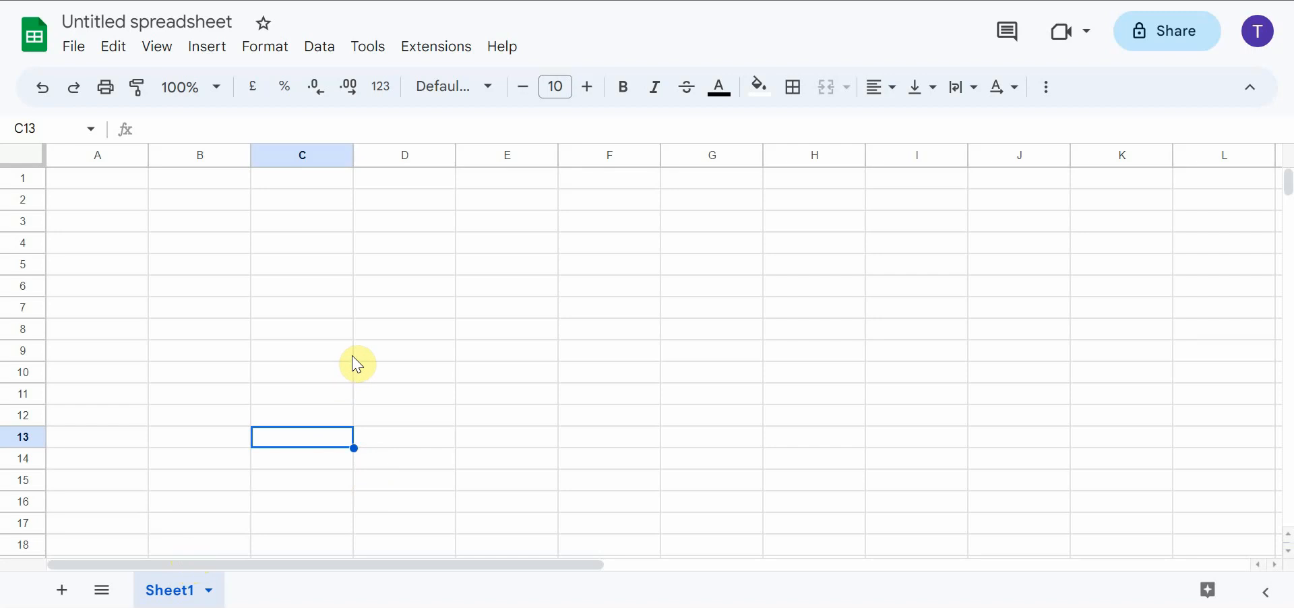
Rename the Sheet1 tab to MNTH
{"action": "left_click", "coordinate": [212, 598]}
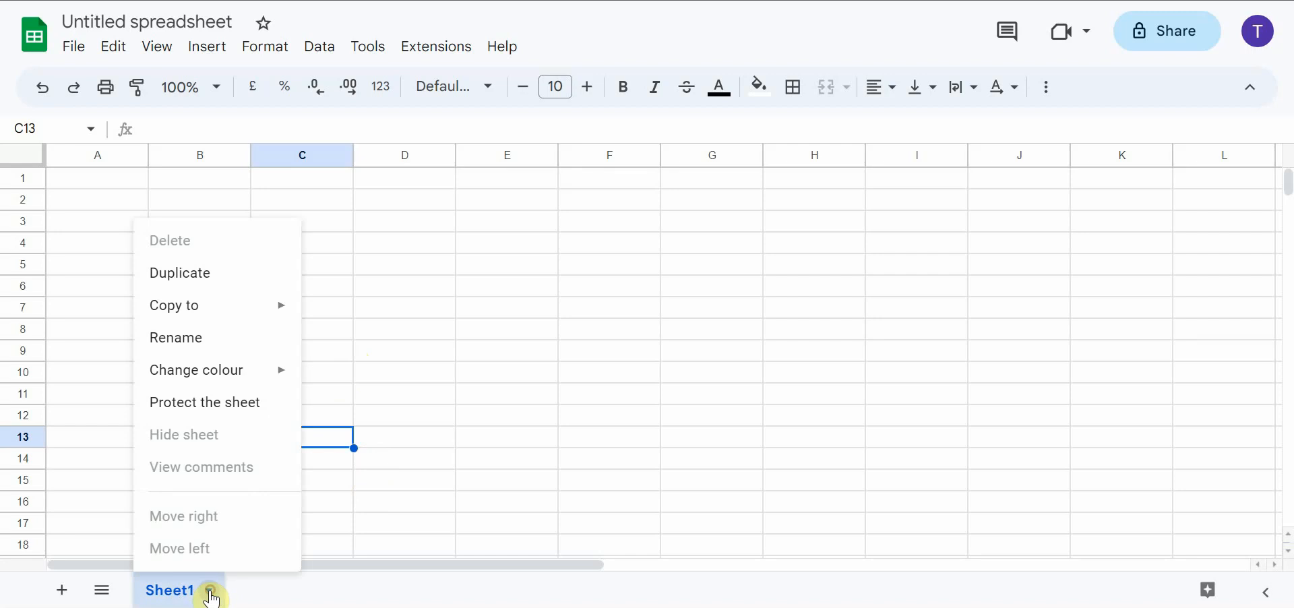
{"action": "left_click", "coordinate": [222, 336]}
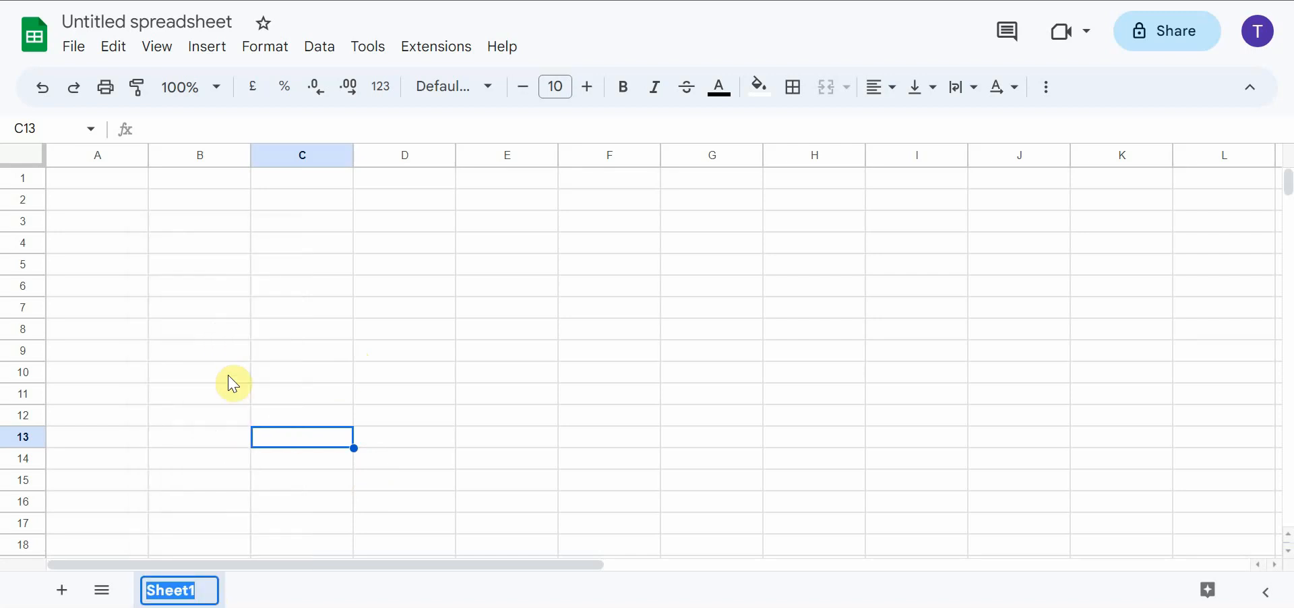
{"action": "type", "text": "MTH"}
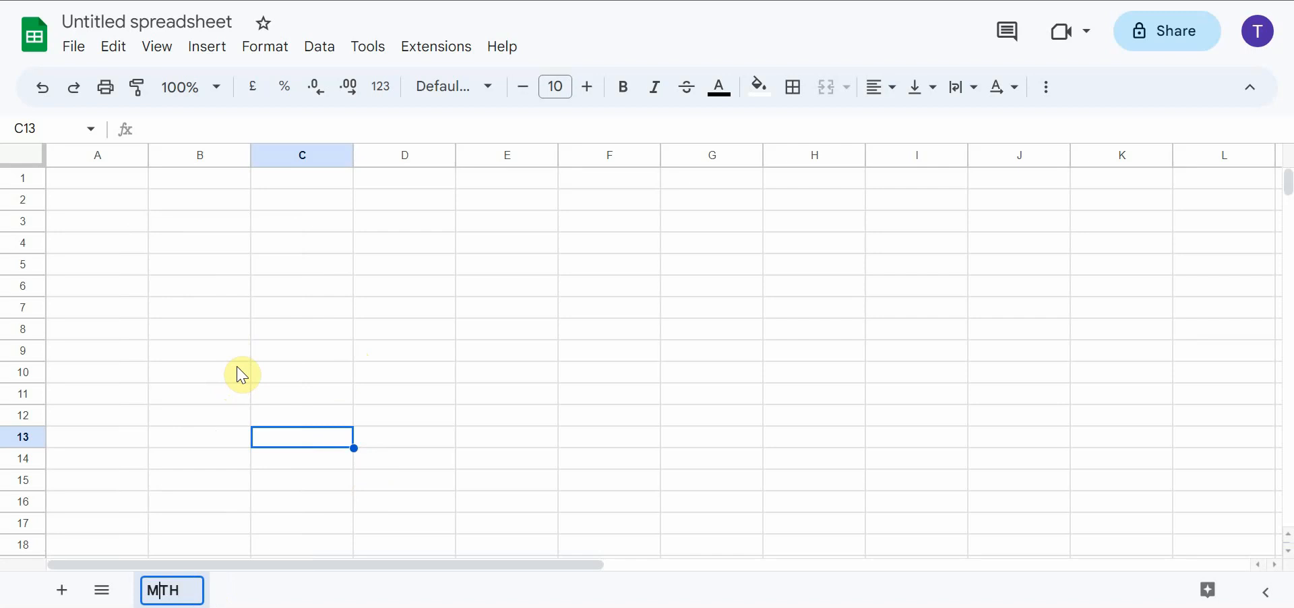
{"action": "type", "text": "N"}
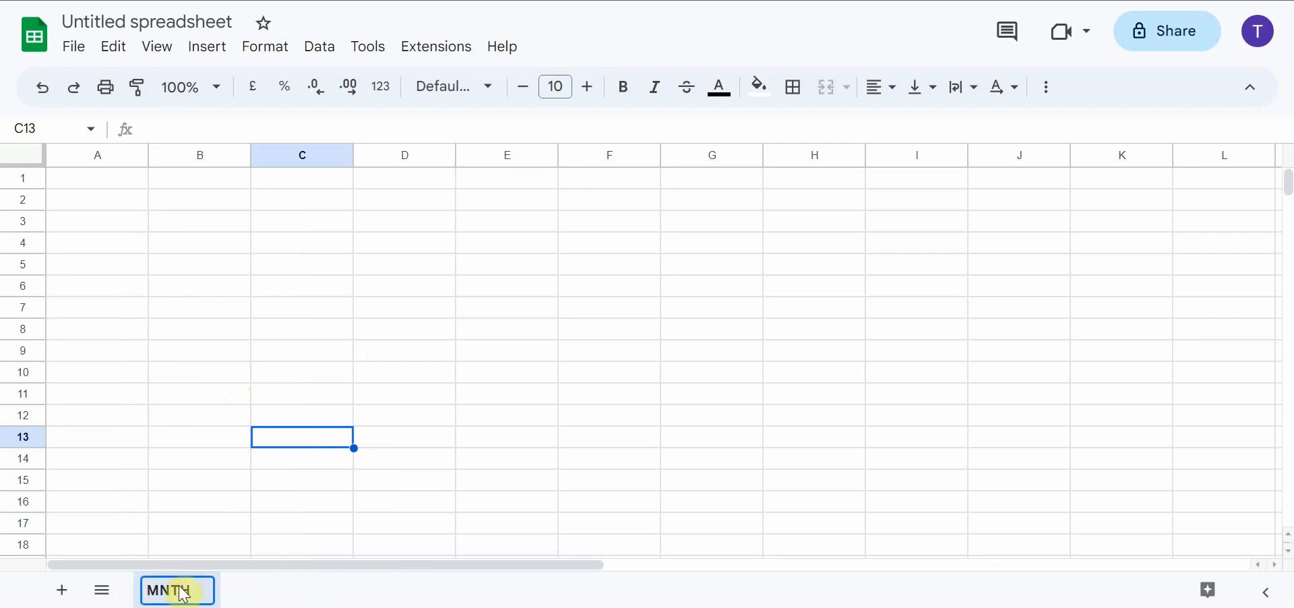
{"action": "left_click", "coordinate": [204, 595]}
{"action": "type", "text": "fdnbdbljdfblsdfbl"}
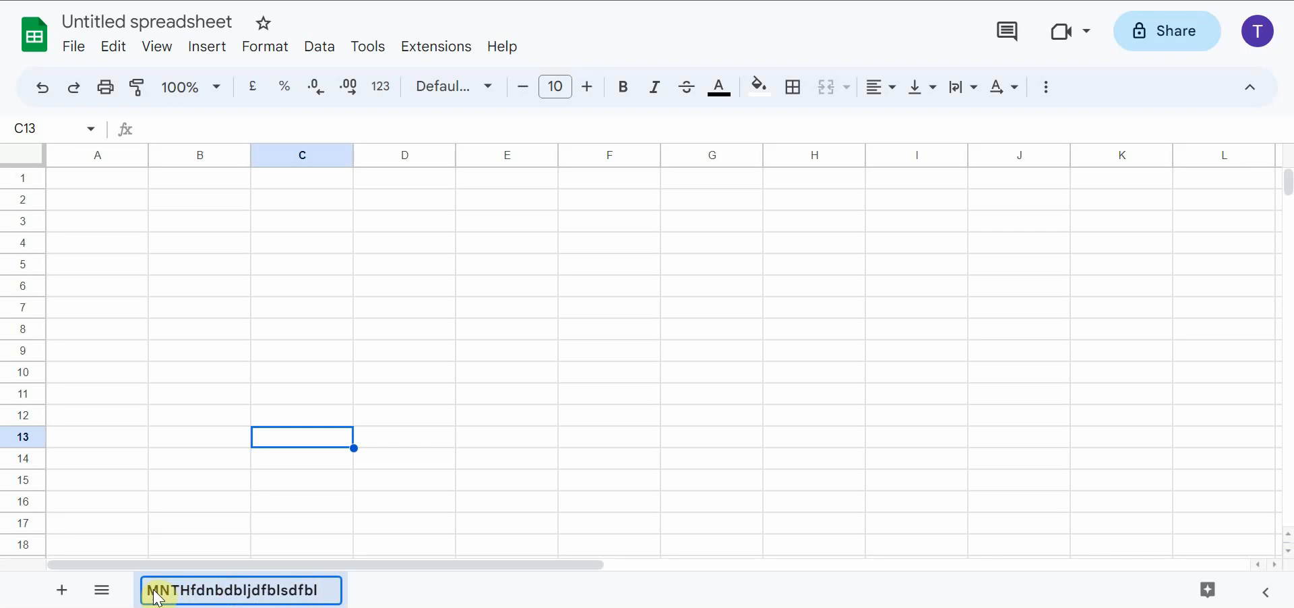
{"action": "key", "text": "BackSpace"}
{"action": "key", "text": "BackSpace"}
{"action": "key", "text": "BackSpace"}
{"action": "key", "text": "BackSpace"}
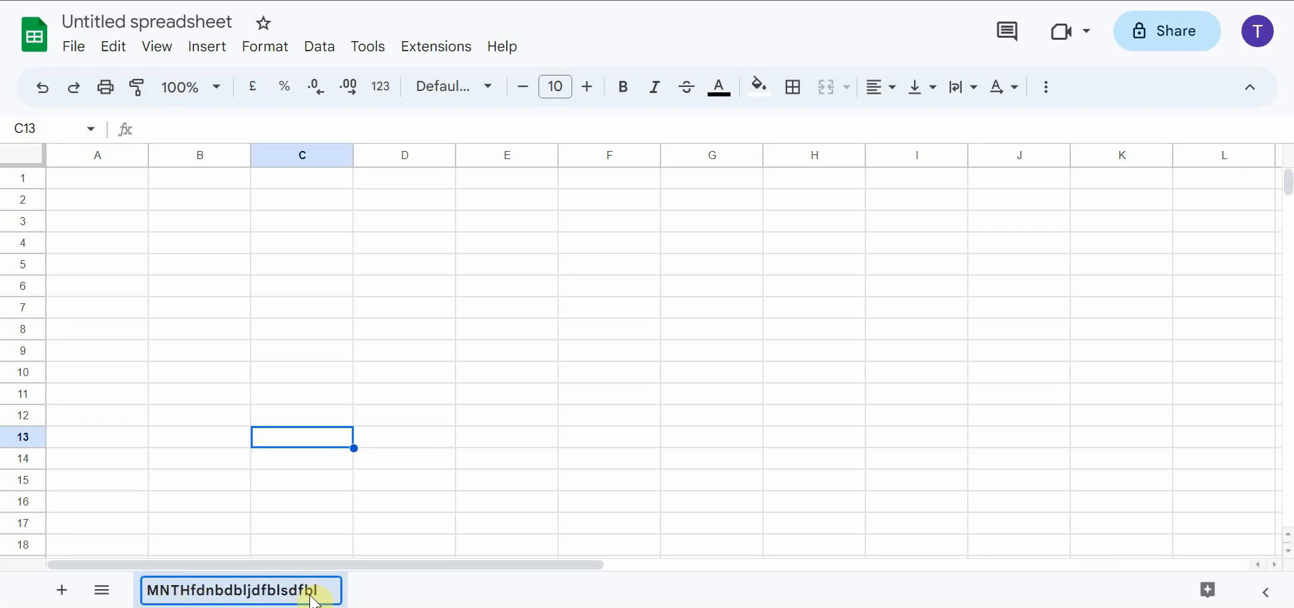
{"action": "key", "text": "BackSpace"}
{"action": "key", "text": "BackSpace"}
{"action": "key", "text": "BackSpace"}
{"action": "key", "text": "BackSpace"}
{"action": "key", "text": "BackSpace"}
{"action": "key", "text": "BackSpace"}
{"action": "key", "text": "BackSpace"}
{"action": "key", "text": "BackSpace"}
{"action": "key", "text": "BackSpace"}
{"action": "key", "text": "BackSpace"}
{"action": "key", "text": "BackSpace"}
{"action": "key", "text": "BackSpace"}
{"action": "key", "text": "BackSpace"}
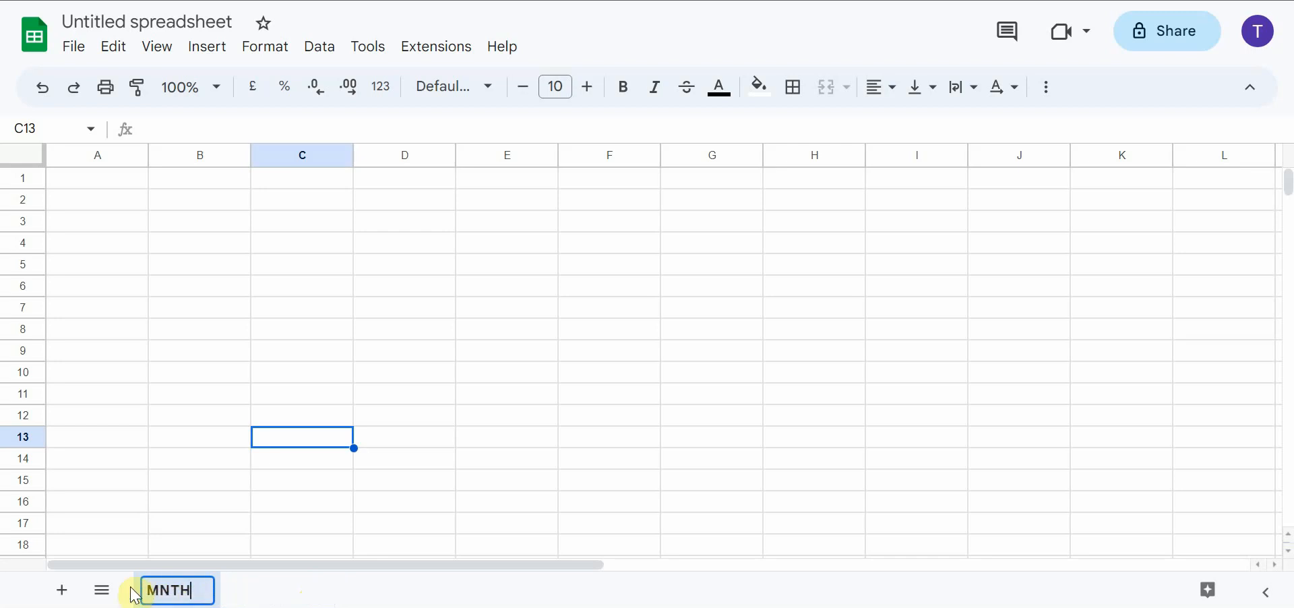
Enter Monday in cell A1 as the first weekday heading
{"action": "left_click", "coordinate": [203, 350]}
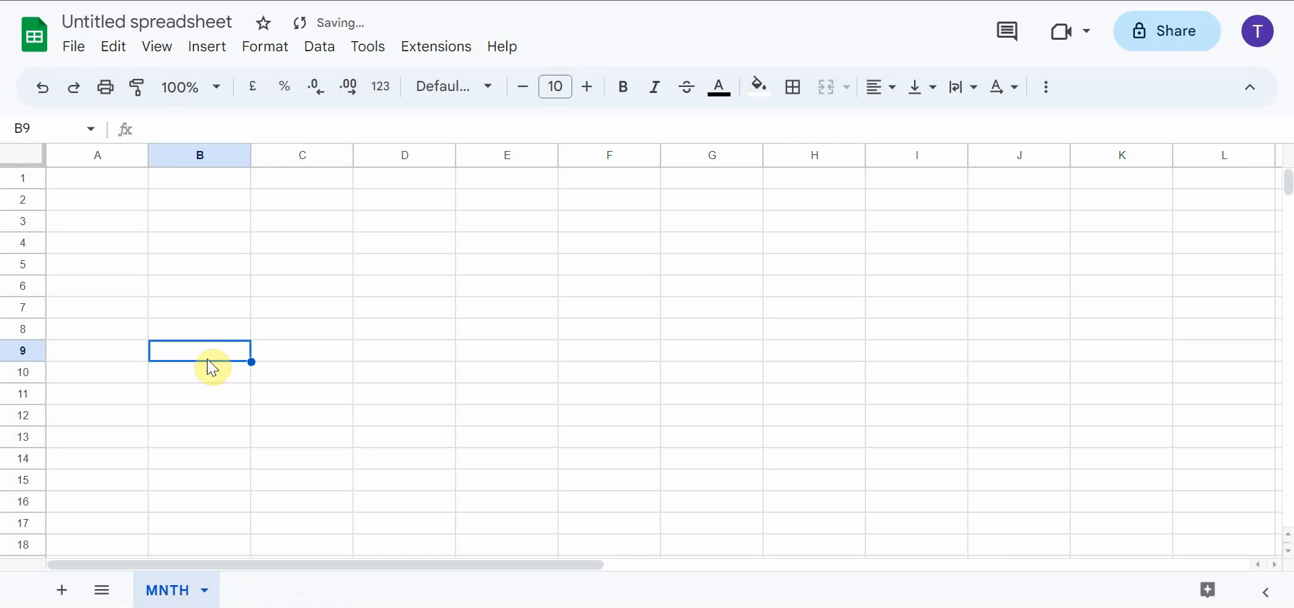
{"action": "left_click", "coordinate": [121, 180]}
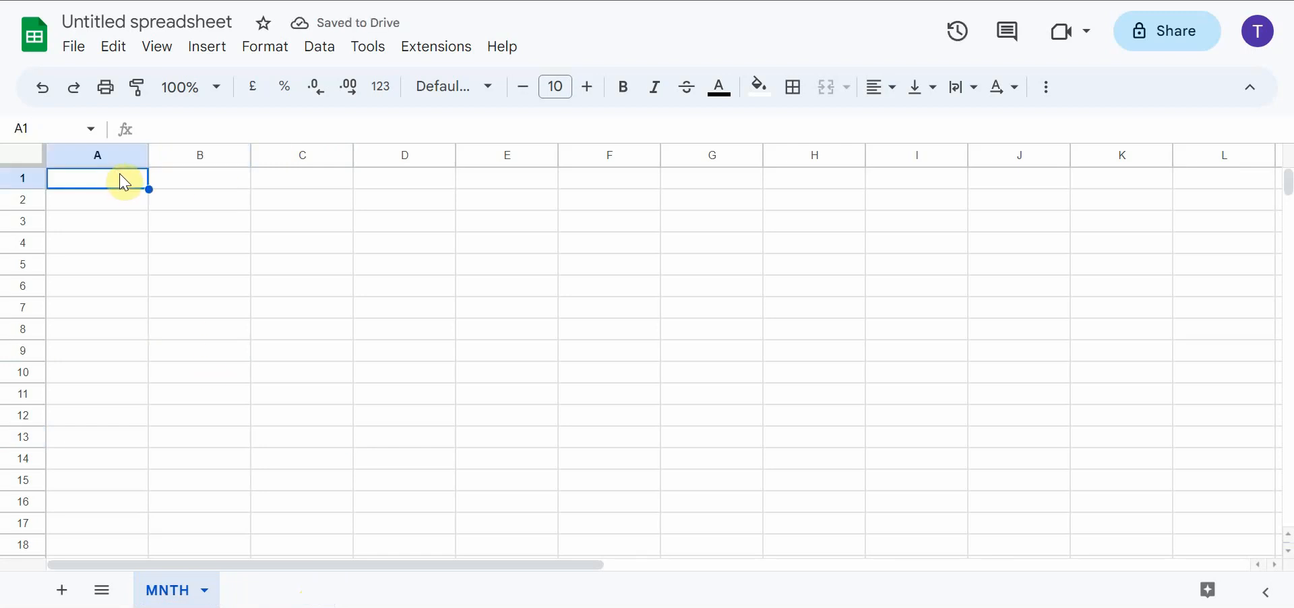
{"action": "left_click", "coordinate": [90, 177]}
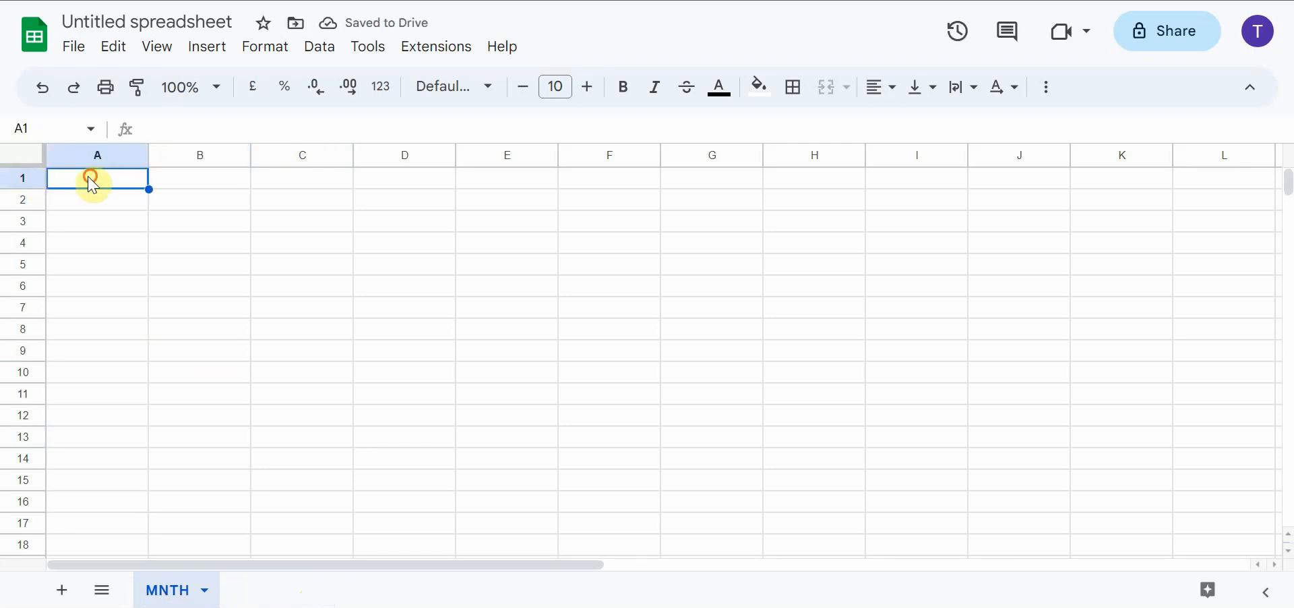
{"action": "type", "text": "Monday"}
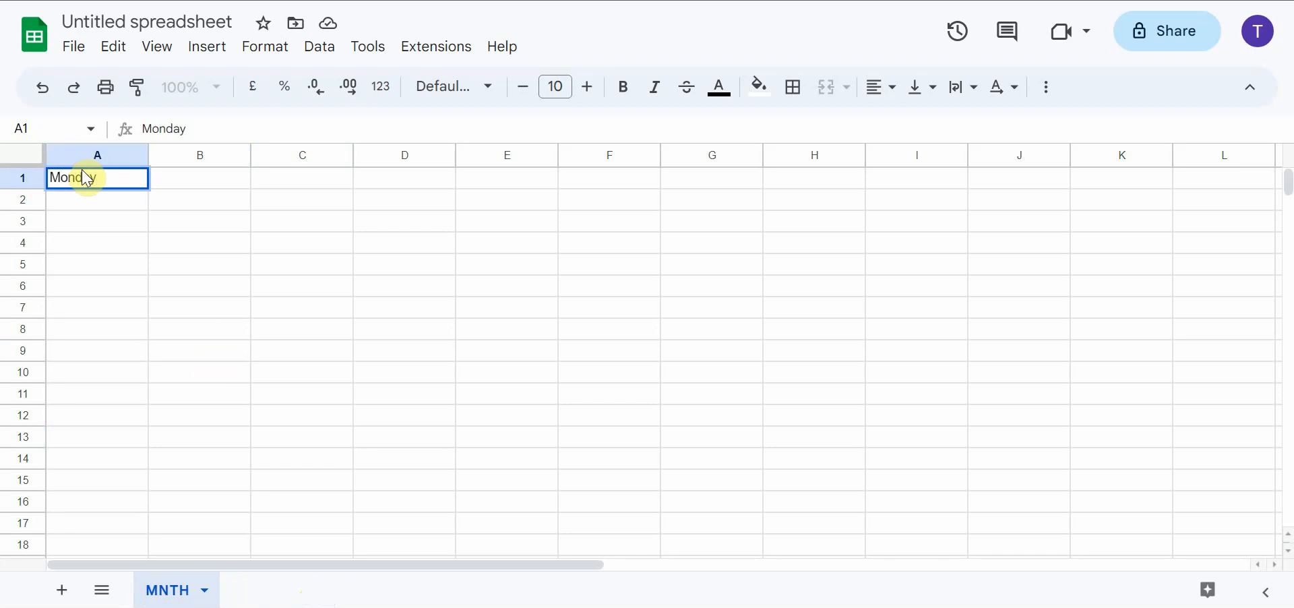
{"action": "left_click", "coordinate": [174, 205]}
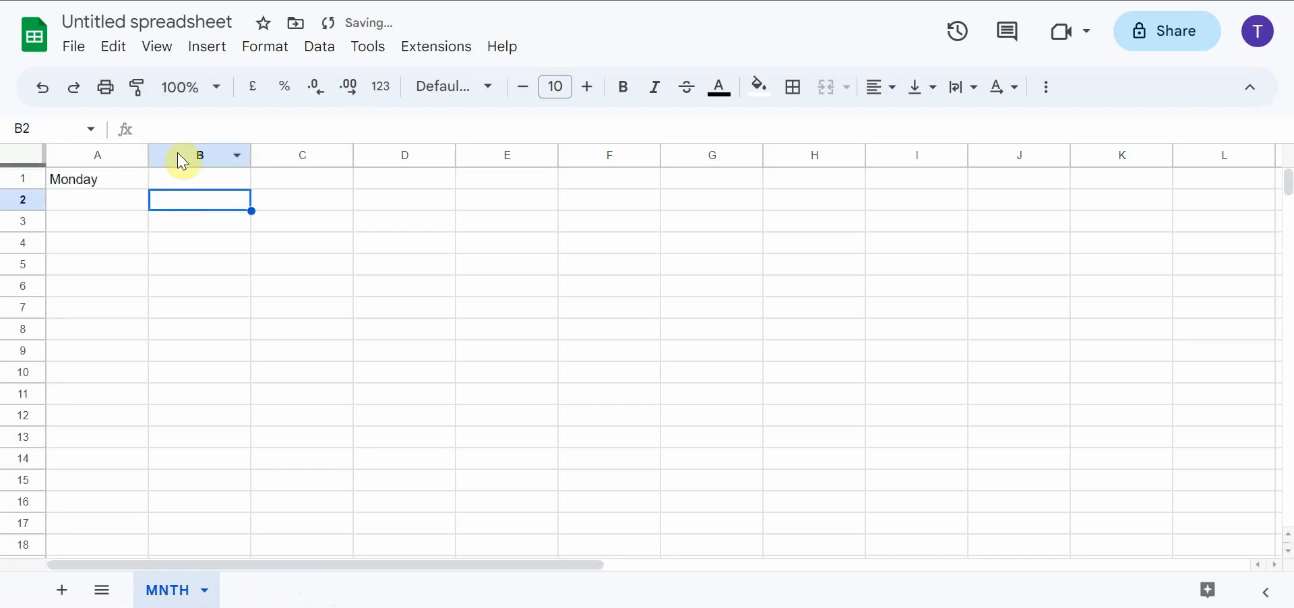
{"action": "left_click", "coordinate": [209, 179]}
{"action": "left_click", "coordinate": [289, 181]}
{"action": "left_click", "coordinate": [389, 194]}
{"action": "left_click", "coordinate": [486, 182]}
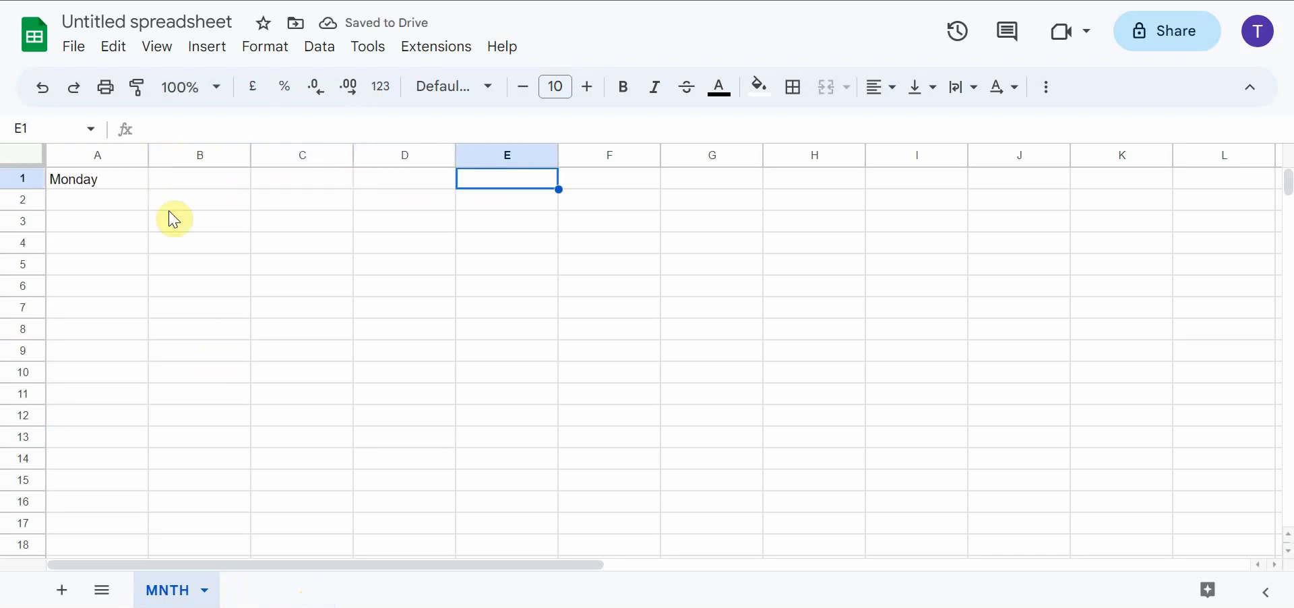
Autofill the weekday headings from Monday in A1 across to Sunday in G1
{"action": "left_click", "coordinate": [87, 181]}
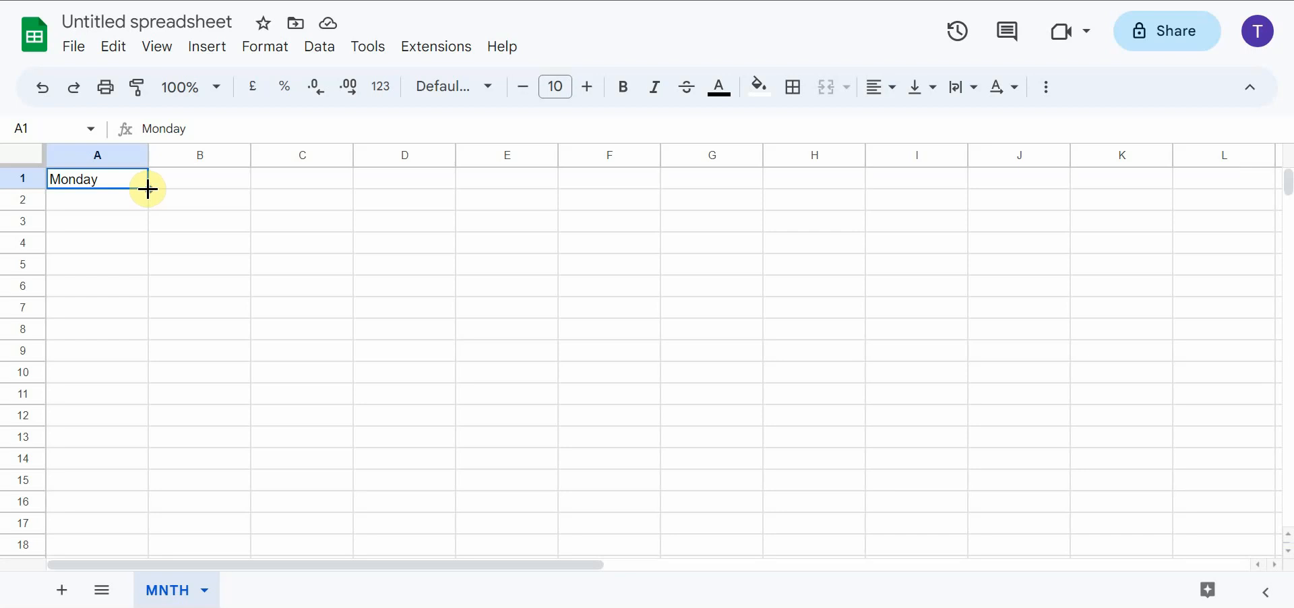
{"action": "left_click_drag", "start_coordinate": [148, 190], "coordinate": [757, 191]}
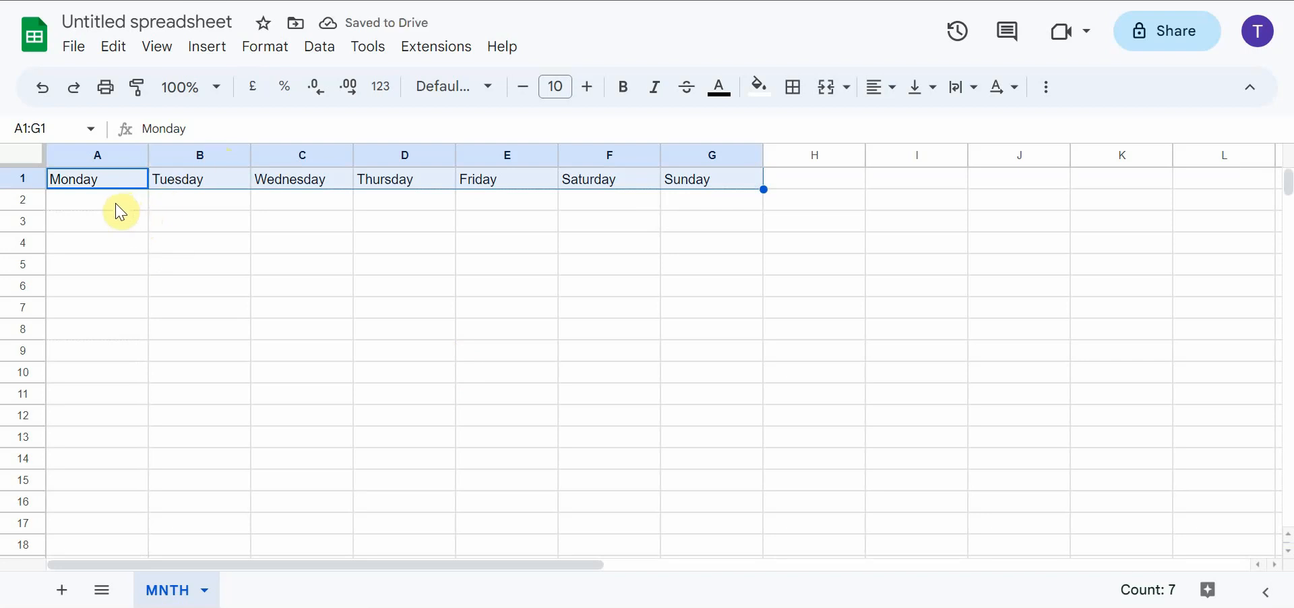
Enter the dates 1 to 5 in row 2 under Wednesday through Sunday, cells C2 to G2
{"action": "left_click", "coordinate": [322, 203]}
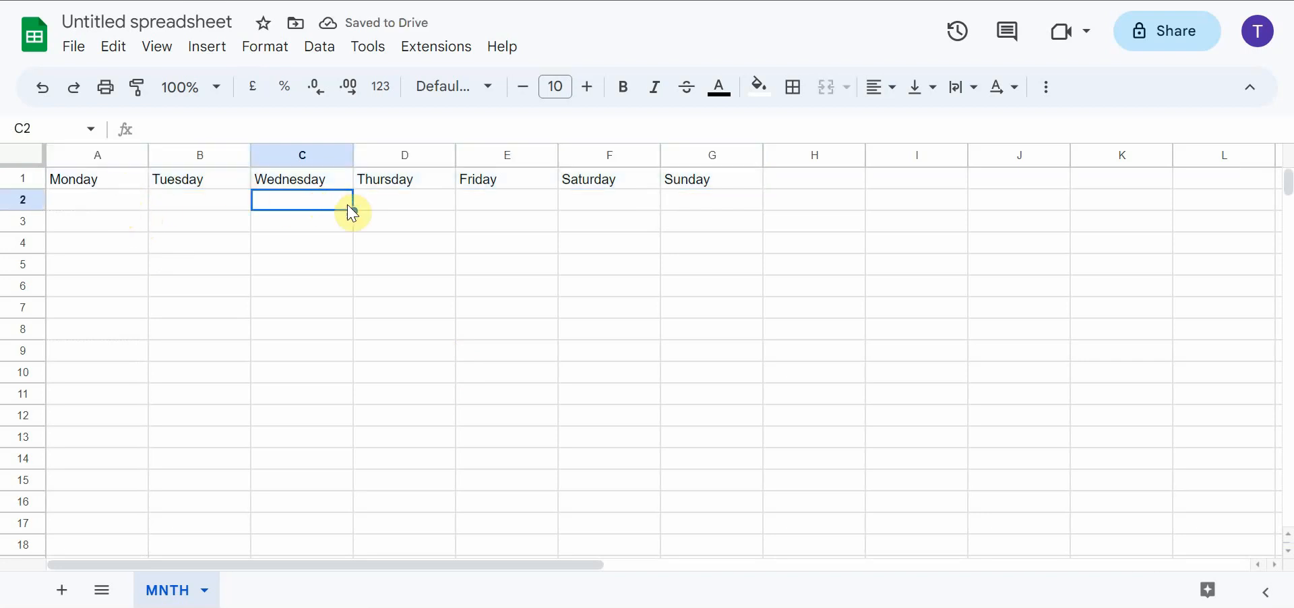
{"action": "type", "text": "1"}
{"action": "left_click", "coordinate": [422, 202]}
{"action": "type", "text": "2"}
{"action": "left_click", "coordinate": [543, 214]}
{"action": "type", "text": "3"}
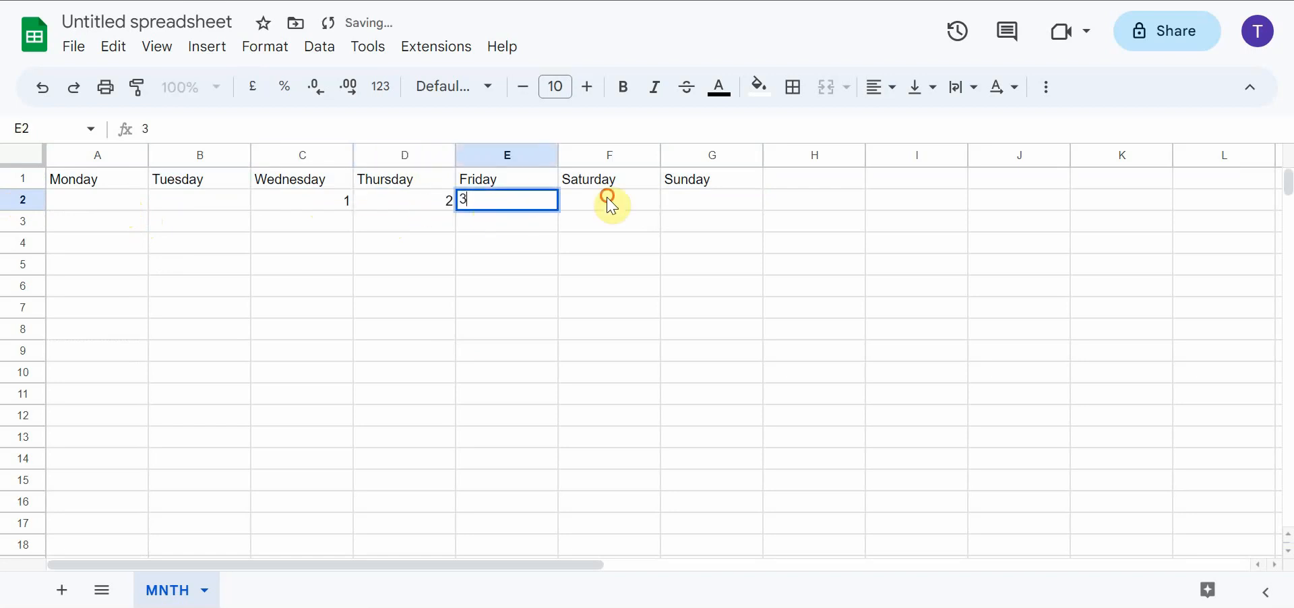
{"action": "left_click", "coordinate": [610, 199]}
{"action": "type", "text": "4"}
{"action": "left_click", "coordinate": [682, 202]}
{"action": "type", "text": "5"}
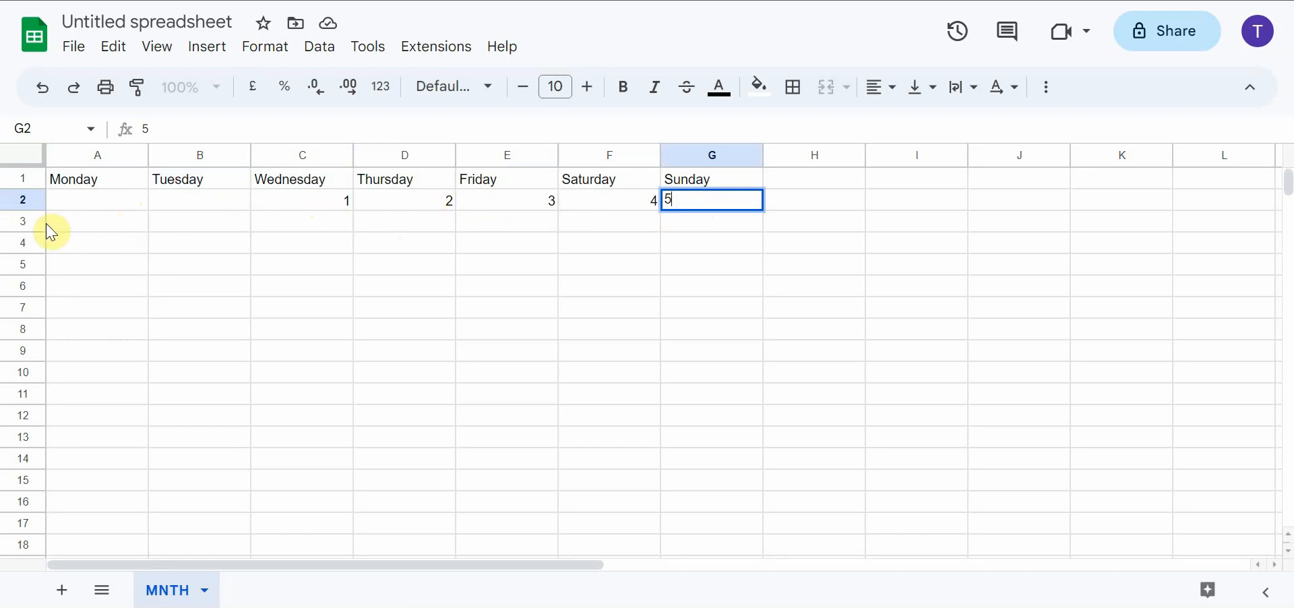
{"action": "left_click", "coordinate": [23, 221]}
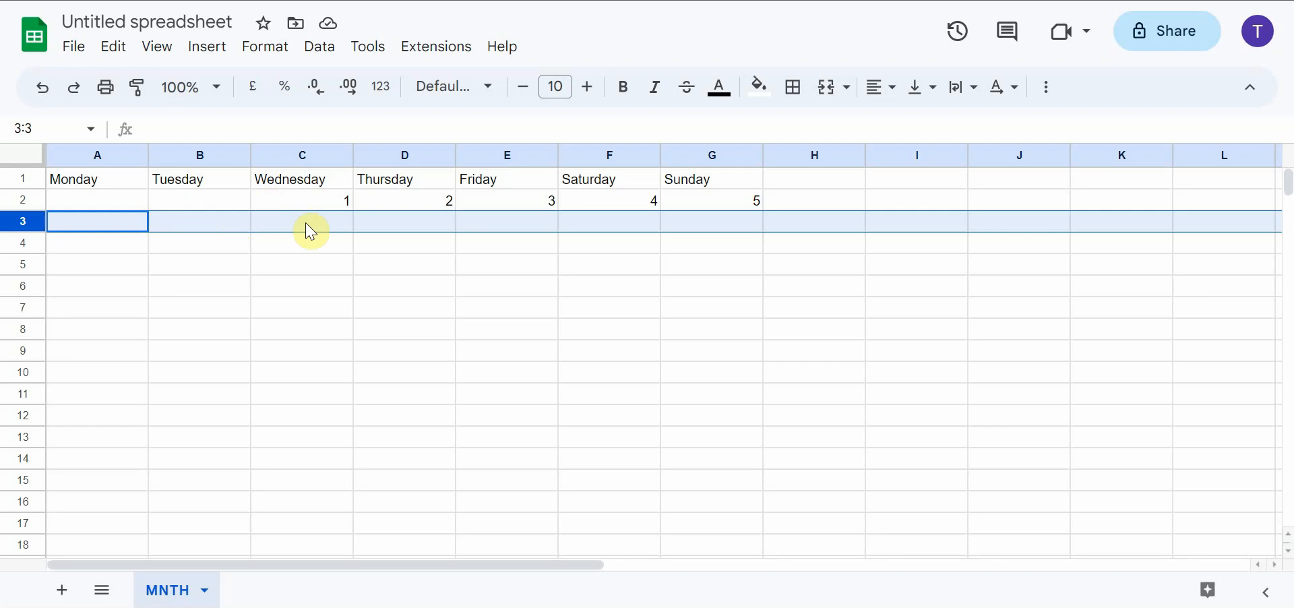
Enter the date 6 under Monday in cell A5, leaving rows 3 and 4 blank
{"action": "left_click", "coordinate": [27, 242]}
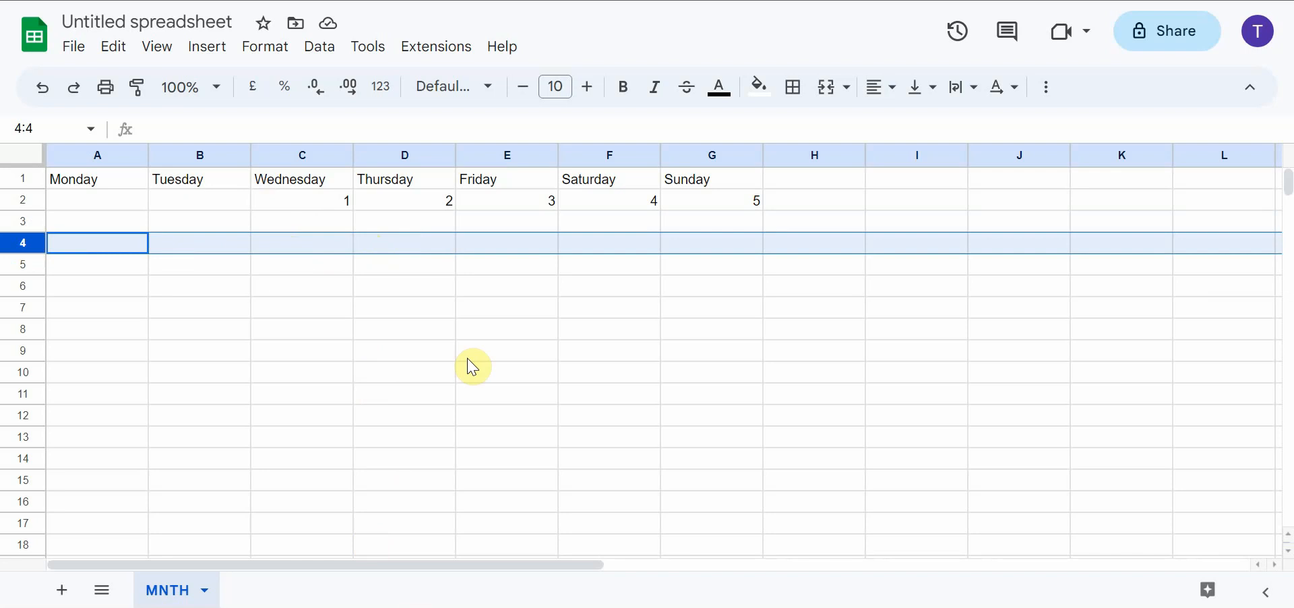
{"action": "left_click", "coordinate": [133, 276]}
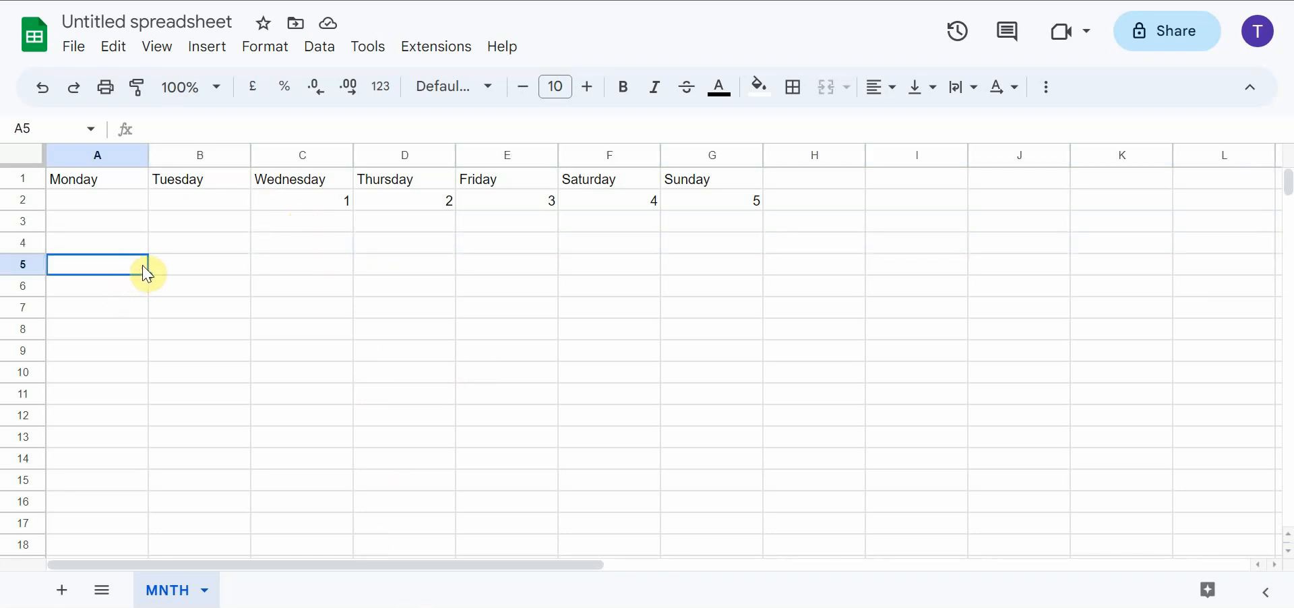
{"action": "type", "text": "6"}
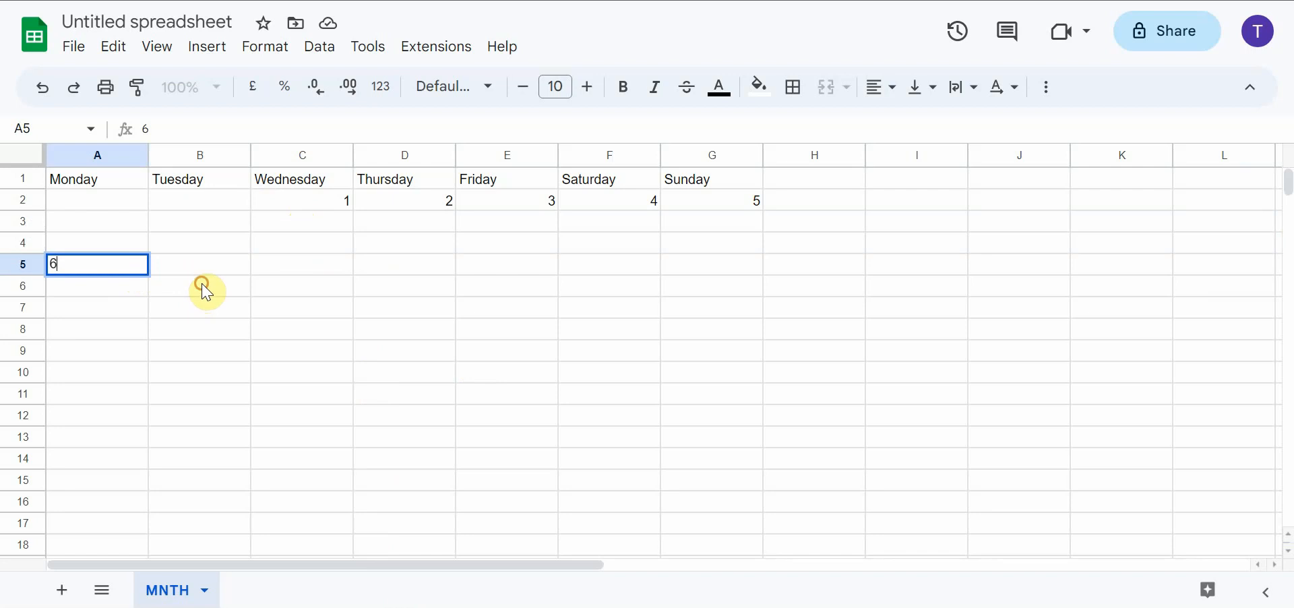
{"action": "left_click", "coordinate": [206, 292]}
Try to autofill the dates from the 6 in A5 across to G5, and undo the fill
{"action": "left_click", "coordinate": [138, 264]}
{"action": "left_click", "coordinate": [174, 269]}
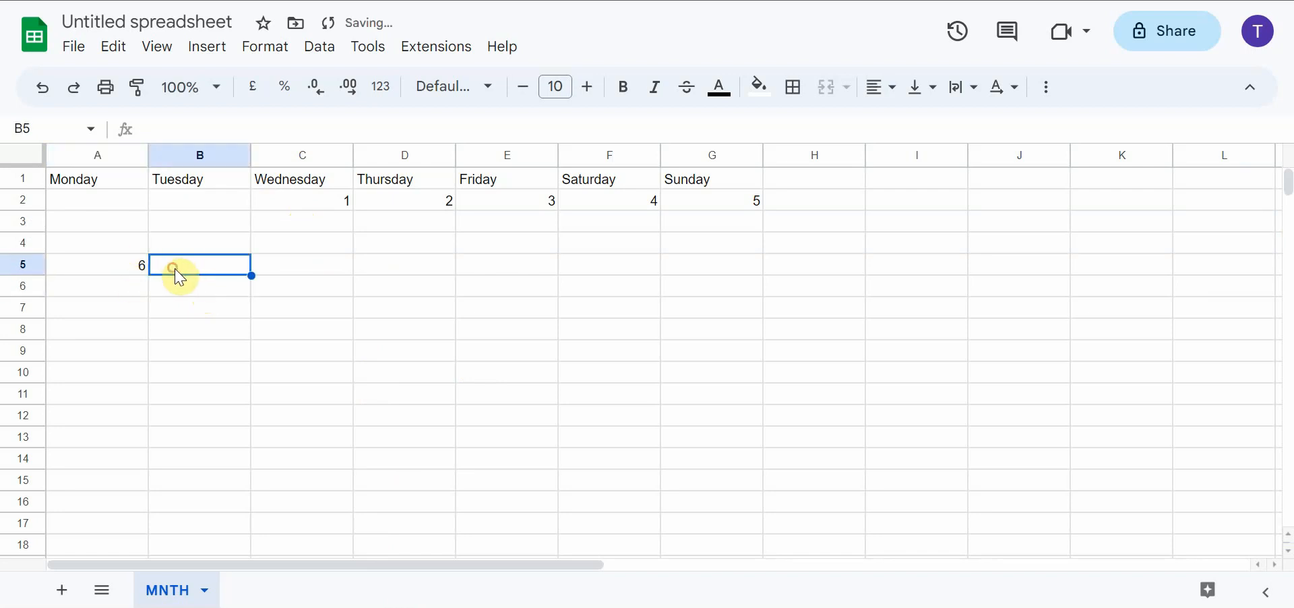
{"action": "left_click", "coordinate": [138, 269]}
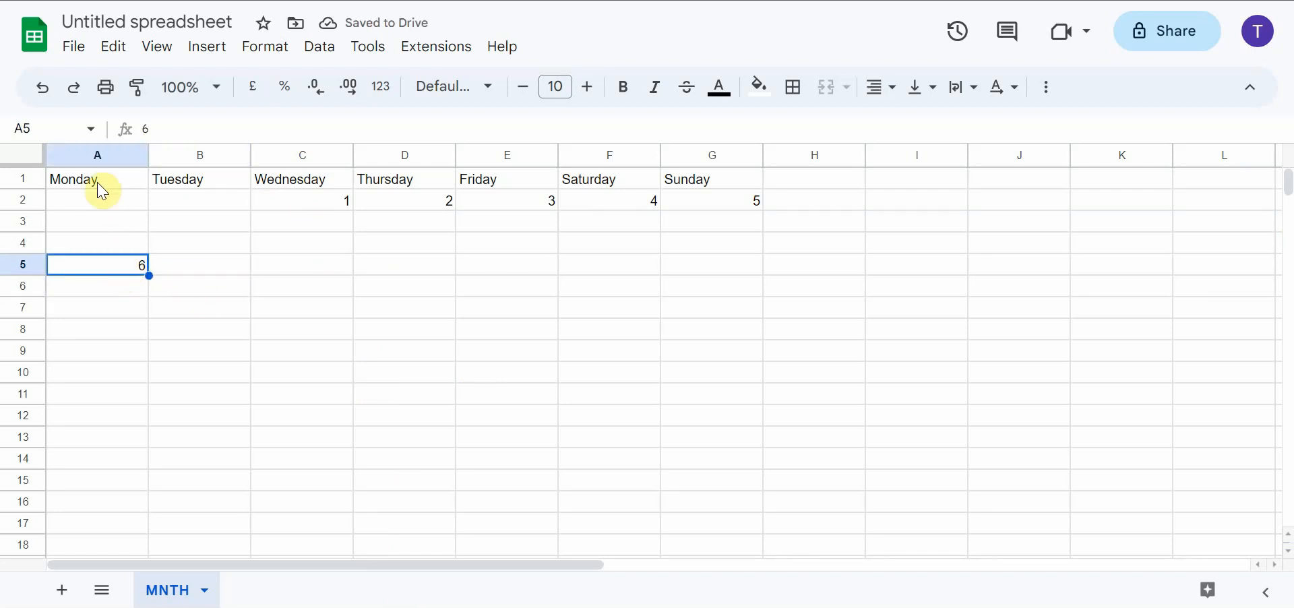
{"action": "left_click", "coordinate": [171, 271]}
{"action": "left_click", "coordinate": [103, 271]}
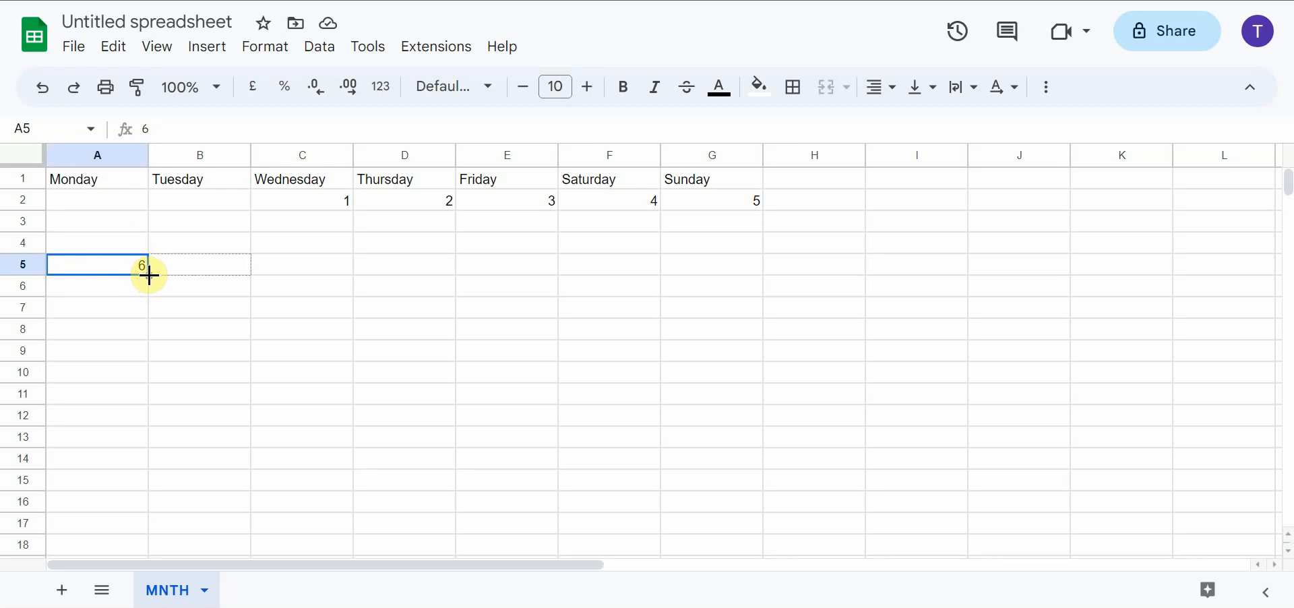
{"action": "left_click_drag", "start_coordinate": [149, 275], "coordinate": [702, 273]}
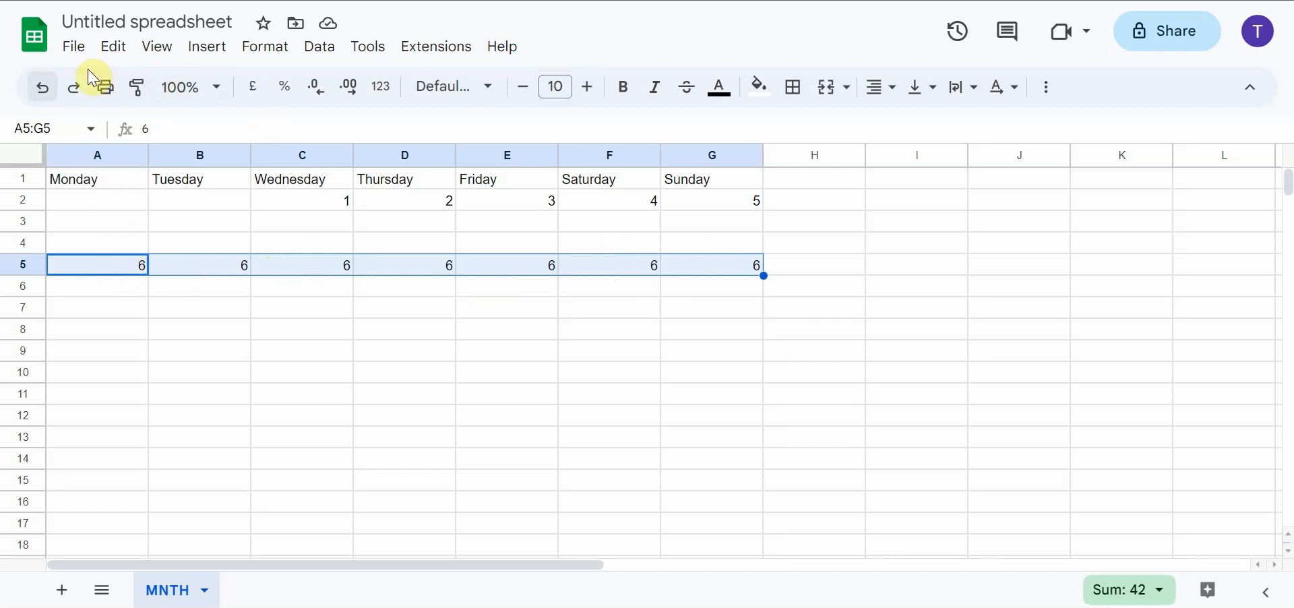
{"action": "left_click", "coordinate": [43, 95]}
{"action": "left_click", "coordinate": [187, 250]}
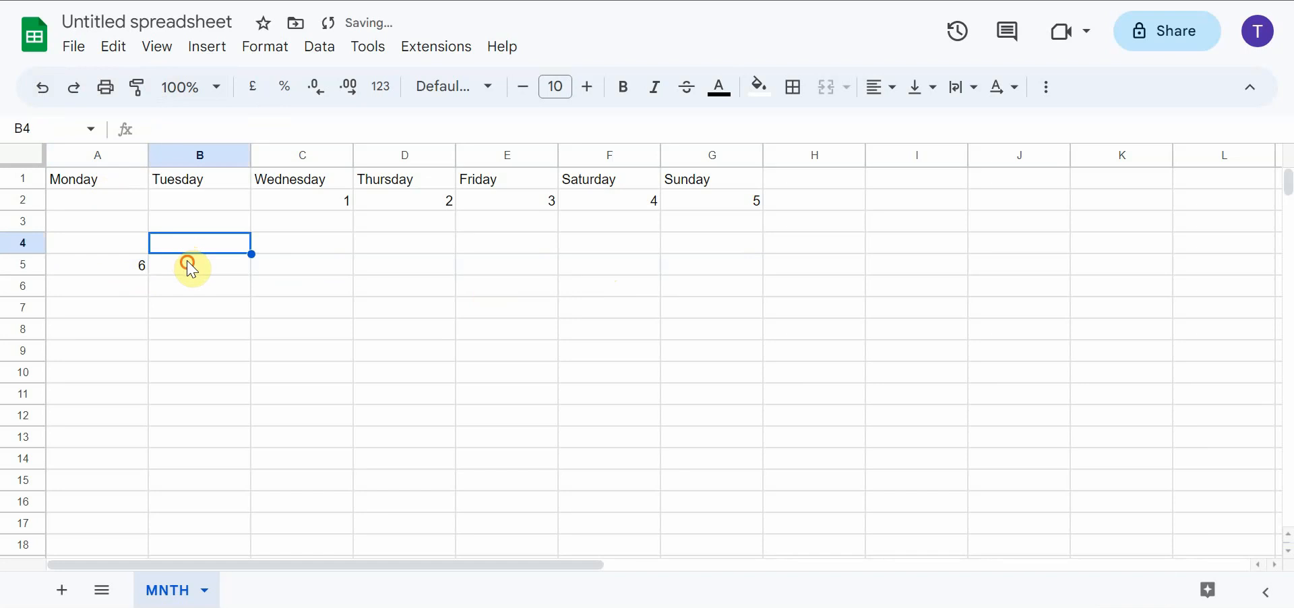
Enter 7 under Tuesday in B5, and autofill the dates from A5:B5 across to Sunday in G5
{"action": "left_click", "coordinate": [200, 273]}
{"action": "type", "text": "7"}
{"action": "key", "text": "Return"}
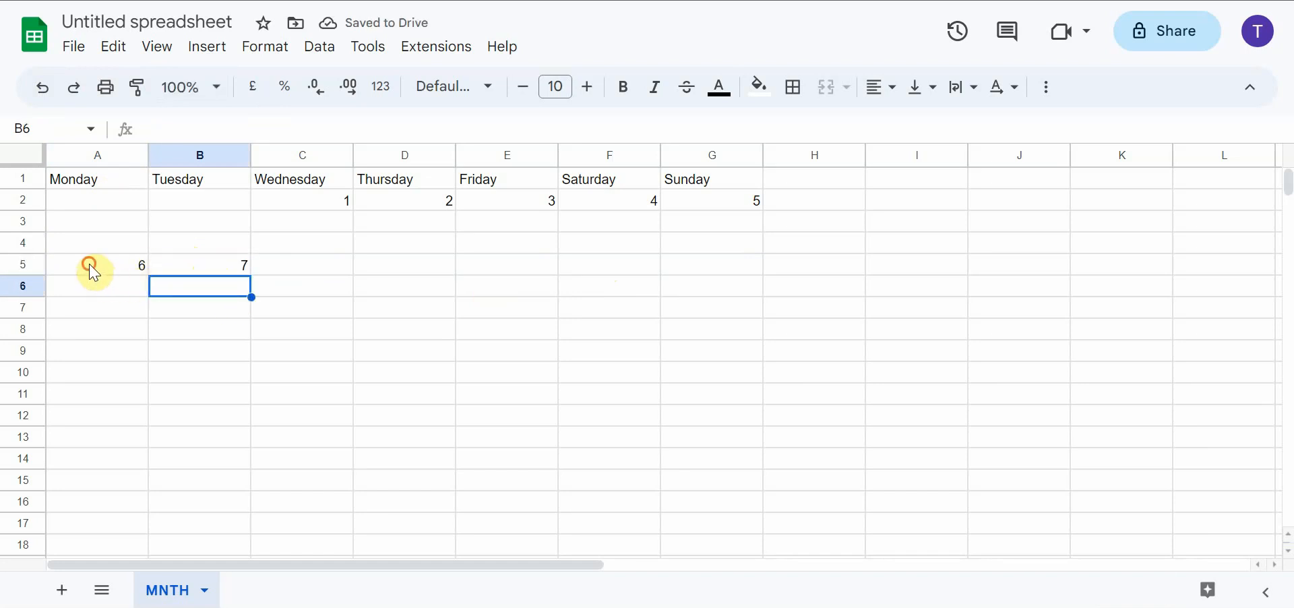
{"action": "left_click", "coordinate": [91, 267]}
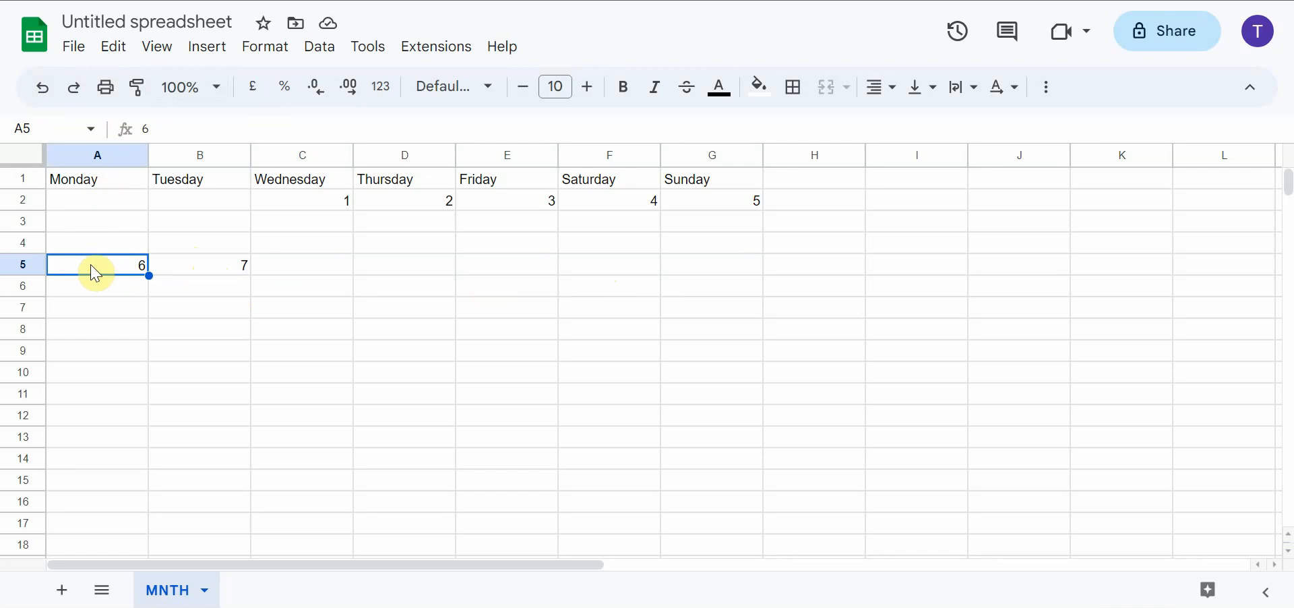
{"action": "left_click_drag", "start_coordinate": [96, 273], "coordinate": [458, 405]}
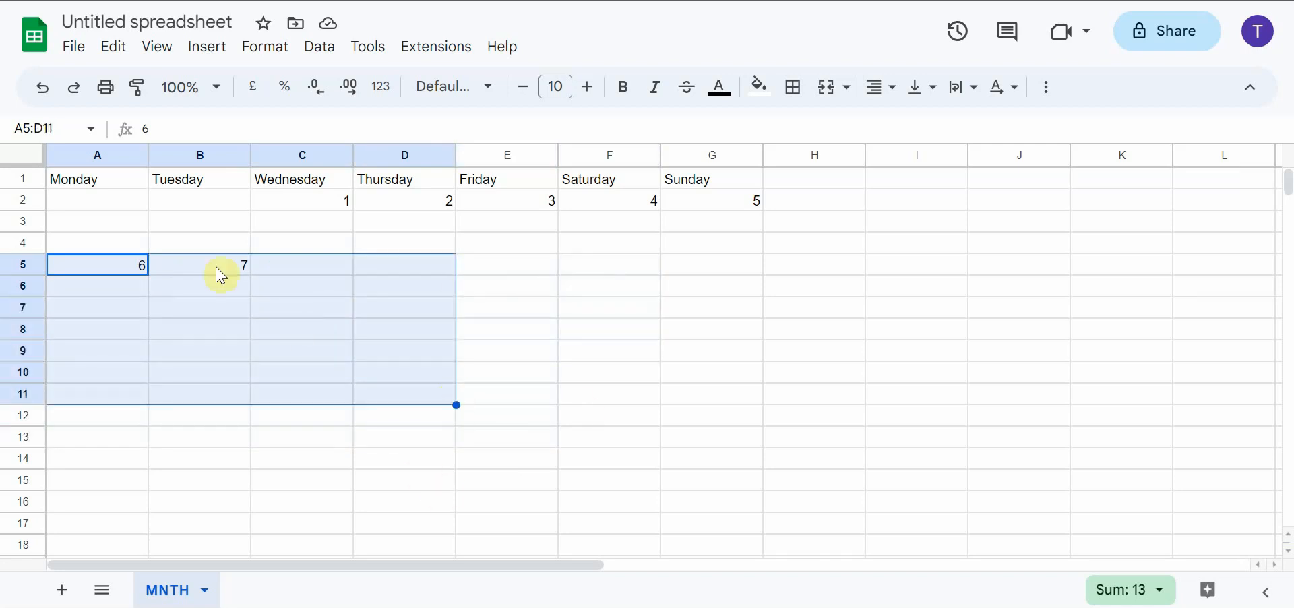
{"action": "left_click", "coordinate": [248, 431]}
{"action": "left_click_drag", "start_coordinate": [101, 273], "coordinate": [203, 267]}
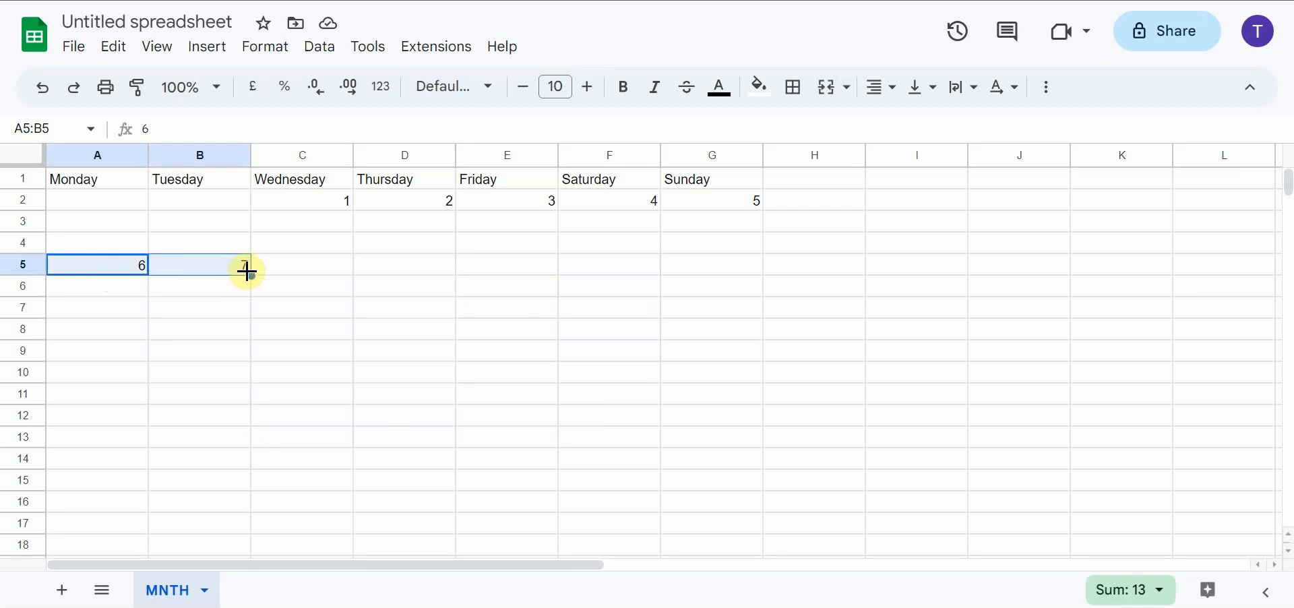
{"action": "left_click_drag", "start_coordinate": [250, 275], "coordinate": [697, 270]}
{"action": "left_click", "coordinate": [161, 316]}
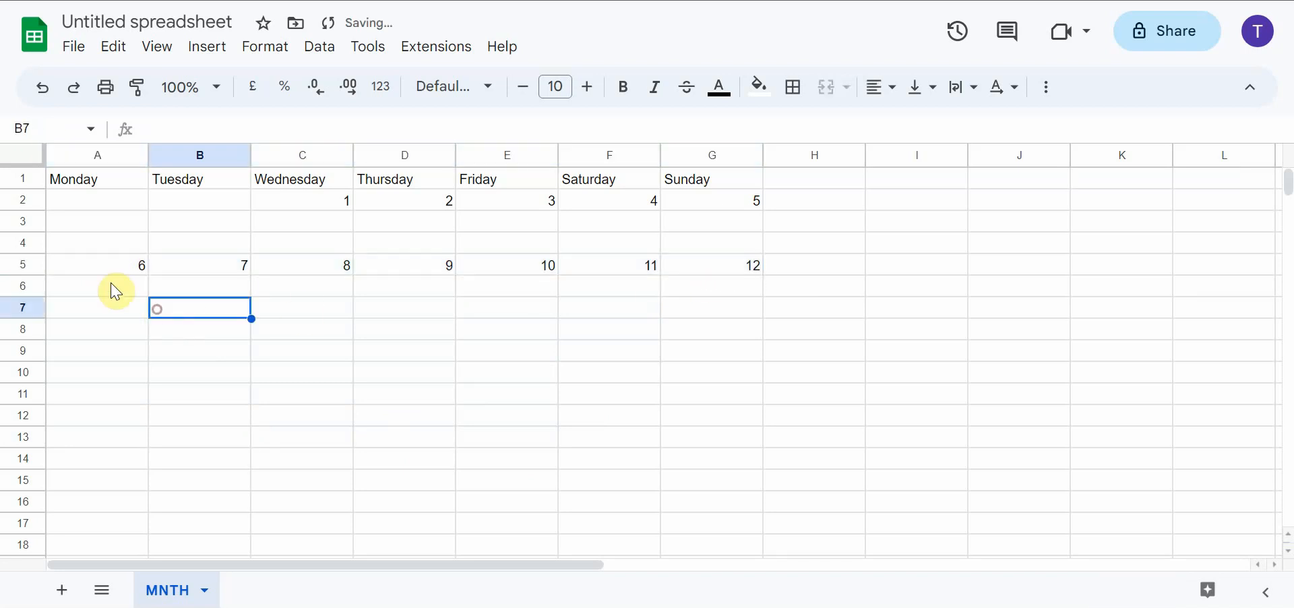
Apply an outer border around the calendar block A1:G7, covering the headings and the first two weeks
{"action": "left_click", "coordinate": [78, 284]}
{"action": "left_click", "coordinate": [90, 312]}
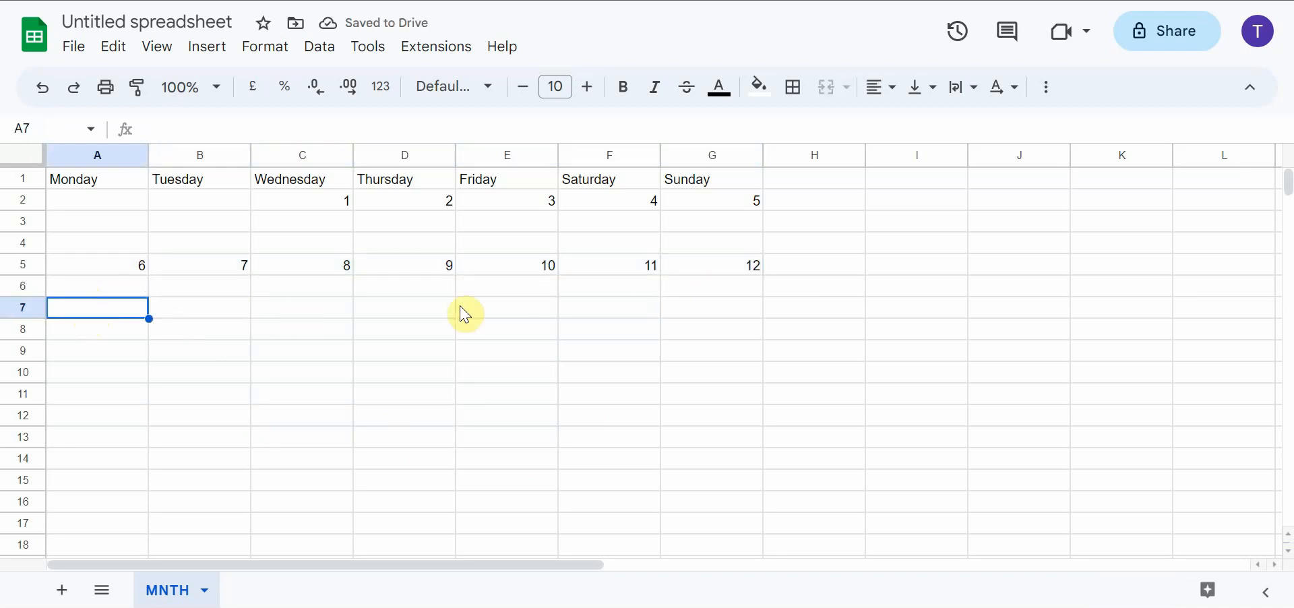
{"action": "left_click", "coordinate": [724, 315]}
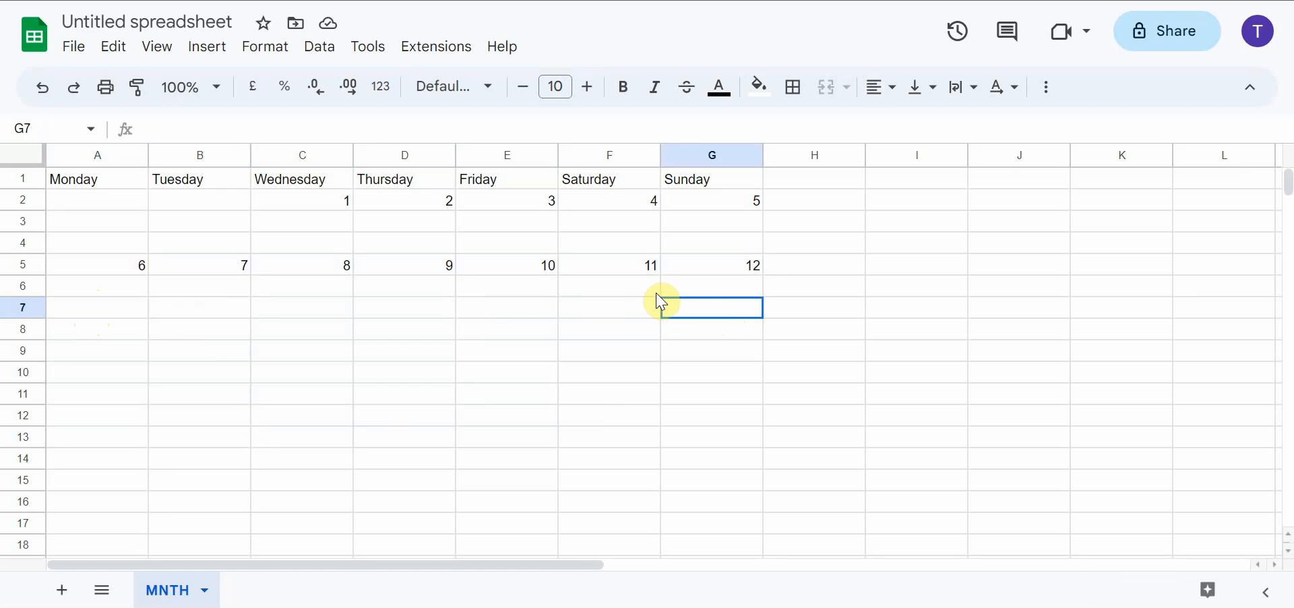
{"action": "left_click_drag", "start_coordinate": [664, 299], "coordinate": [39, 177]}
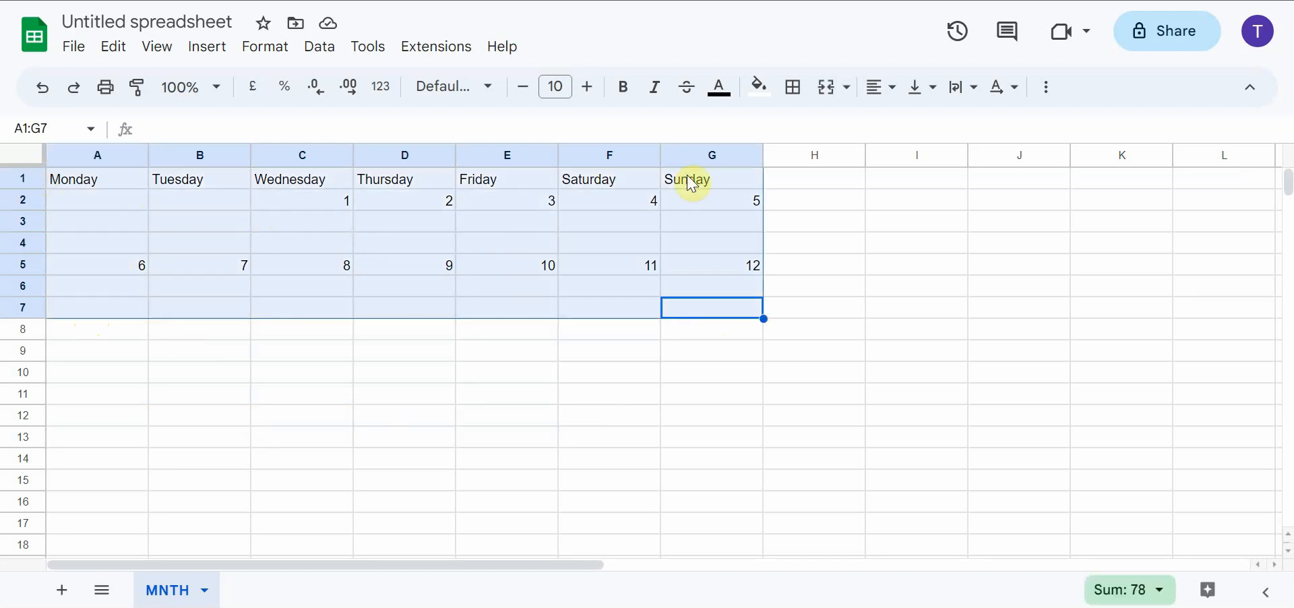
{"action": "left_click", "coordinate": [799, 97]}
{"action": "left_click", "coordinate": [941, 137]}
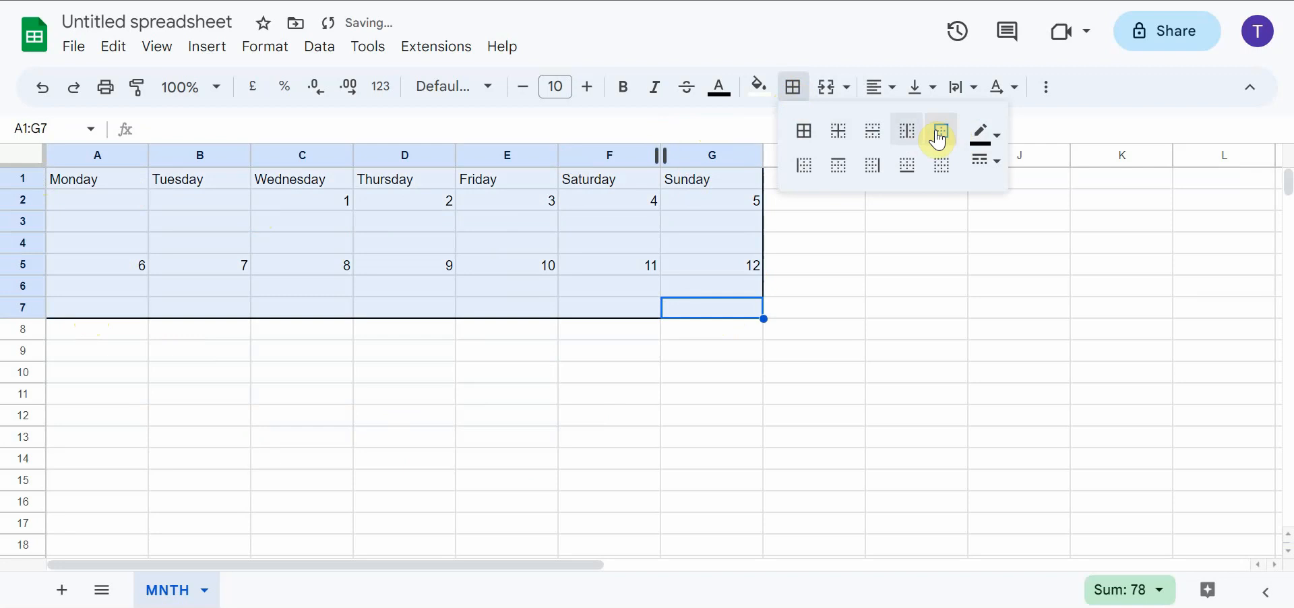
Apply all borders to the weekday heading cells A1:G1
{"action": "left_click_drag", "start_coordinate": [88, 180], "coordinate": [731, 187]}
{"action": "left_click", "coordinate": [793, 86]}
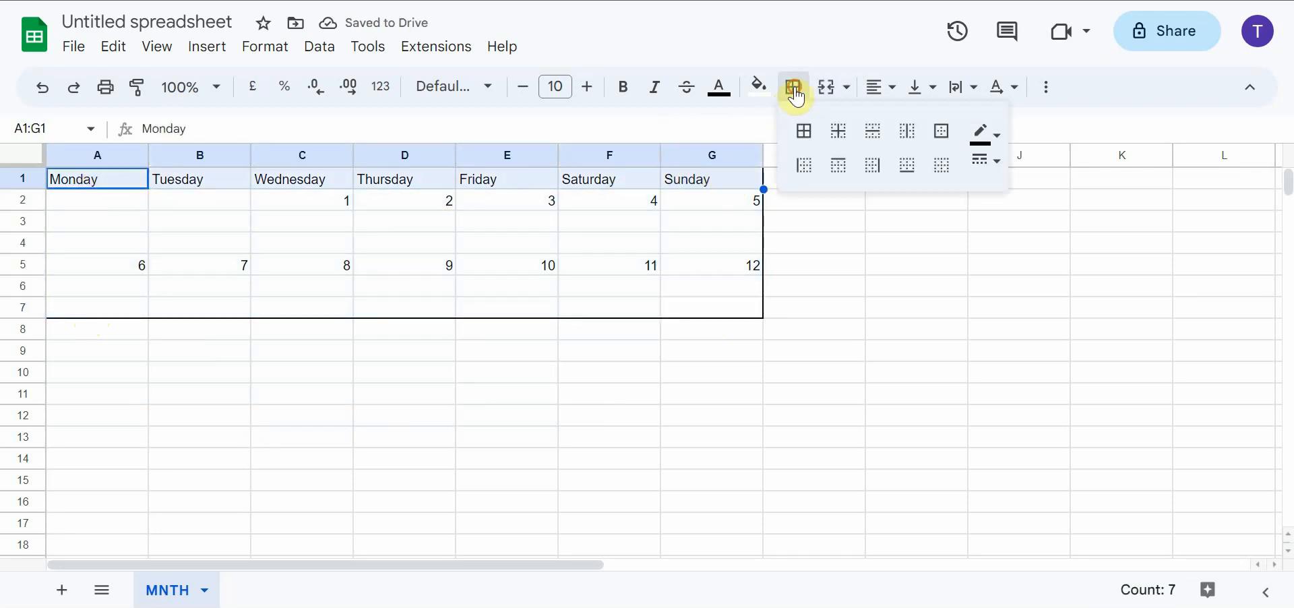
{"action": "left_click", "coordinate": [807, 137]}
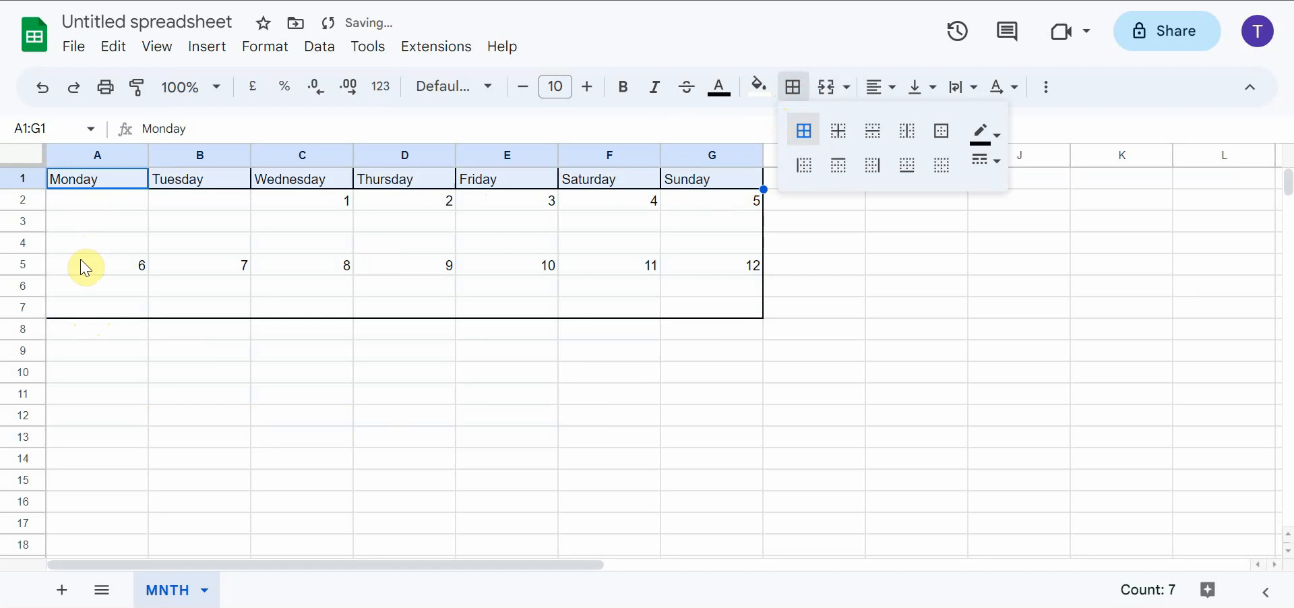
Apply an outer border around the second week's block, cells A5:G7
{"action": "left_click_drag", "start_coordinate": [82, 268], "coordinate": [758, 313]}
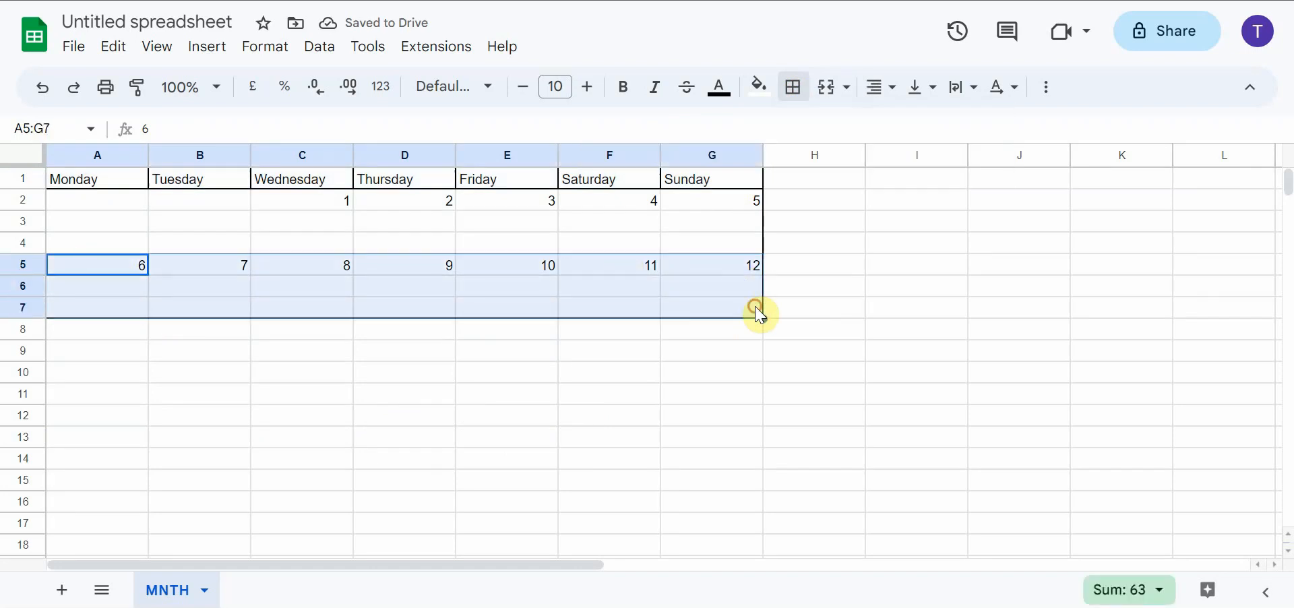
{"action": "left_click", "coordinate": [793, 86]}
{"action": "left_click", "coordinate": [942, 134]}
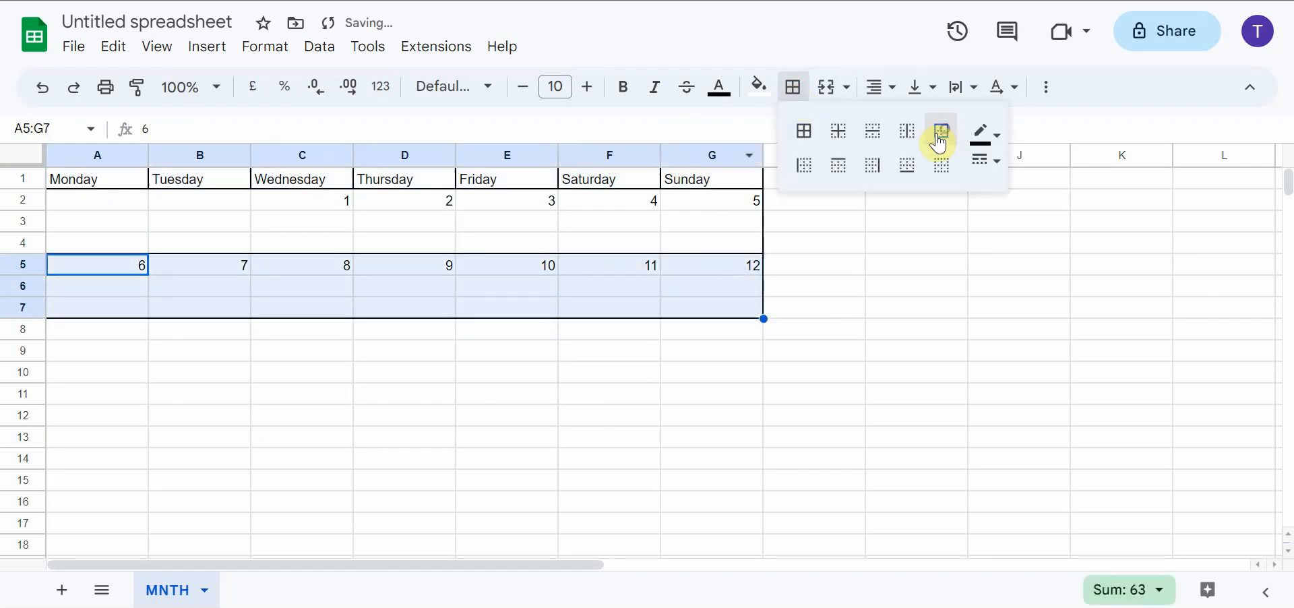
Apply outer borders around the Sunday column G2:G7 and the Friday column E2:E7
{"action": "left_click_drag", "start_coordinate": [715, 301], "coordinate": [708, 208]}
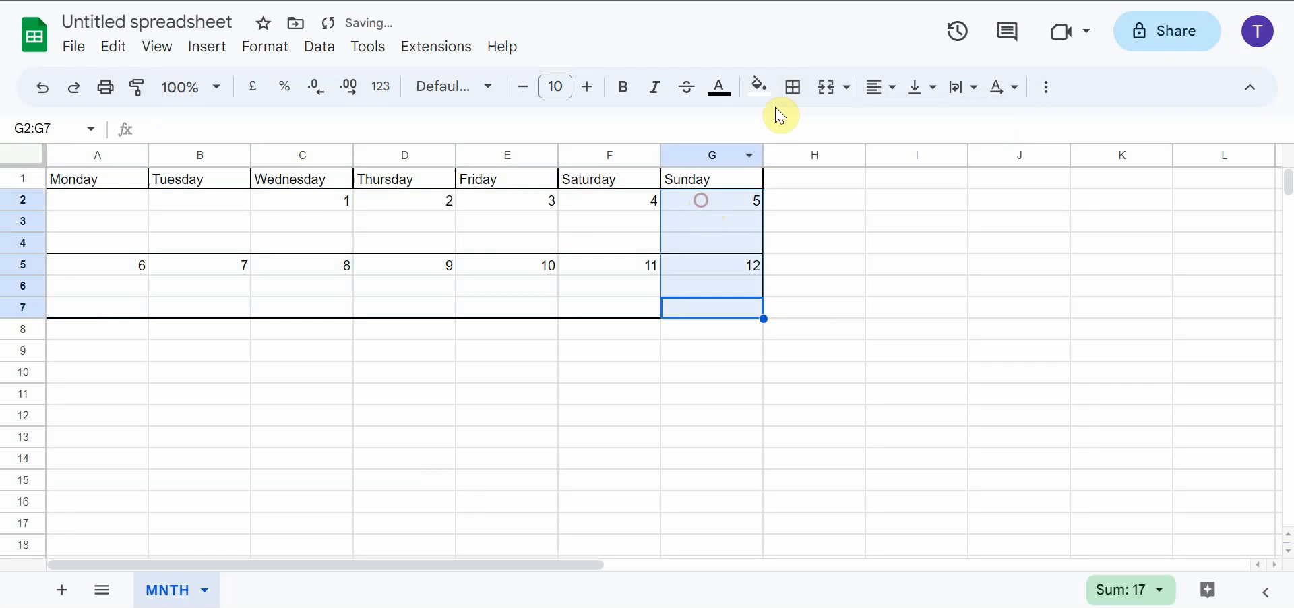
{"action": "left_click", "coordinate": [795, 94]}
{"action": "left_click", "coordinate": [941, 132]}
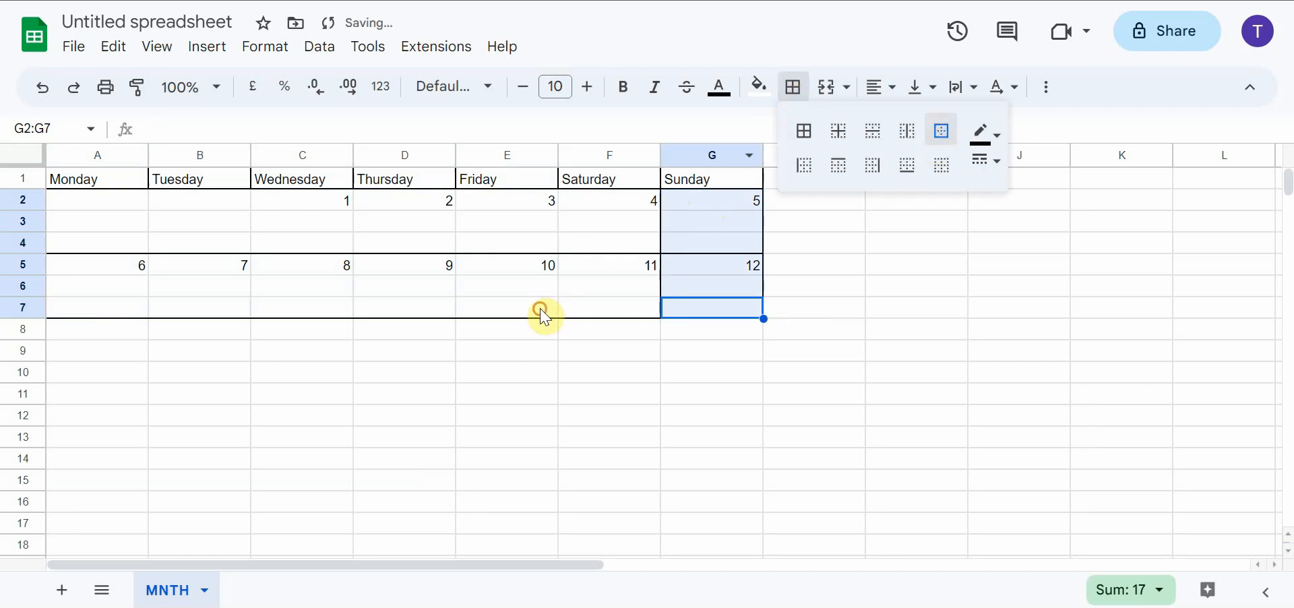
{"action": "left_click_drag", "start_coordinate": [544, 315], "coordinate": [523, 200]}
{"action": "left_click", "coordinate": [793, 87]}
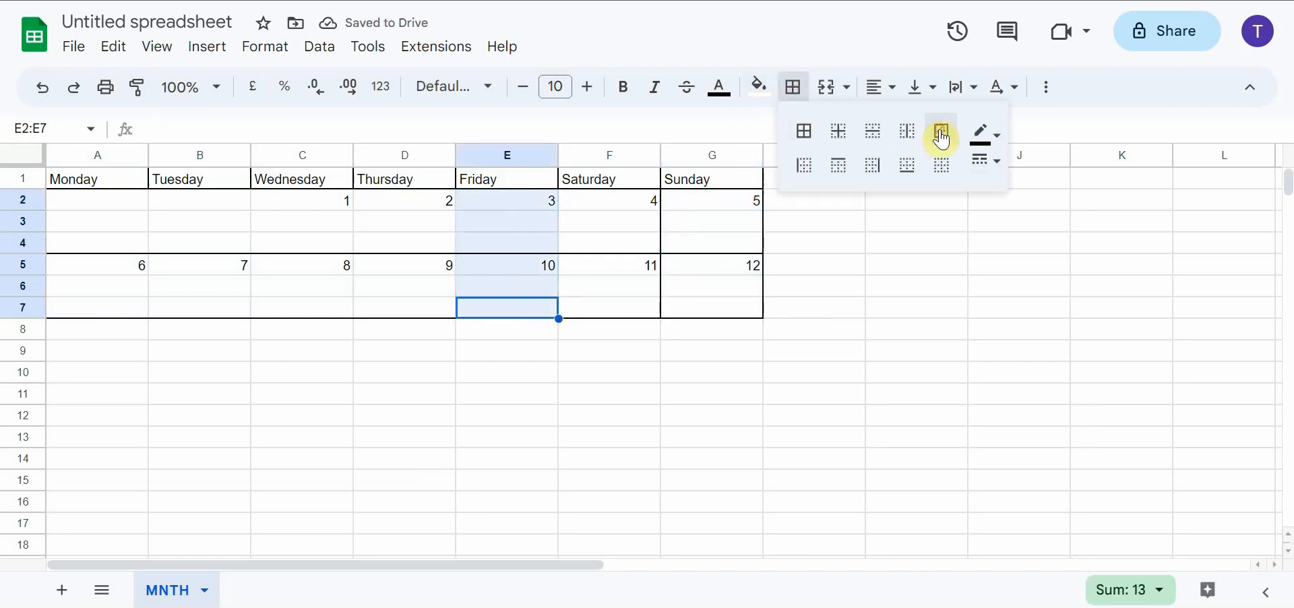
{"action": "left_click", "coordinate": [941, 133]}
Apply outer borders around the Wednesday column C2:C7 and the Monday column A1:A7
{"action": "left_click_drag", "start_coordinate": [326, 309], "coordinate": [317, 205]}
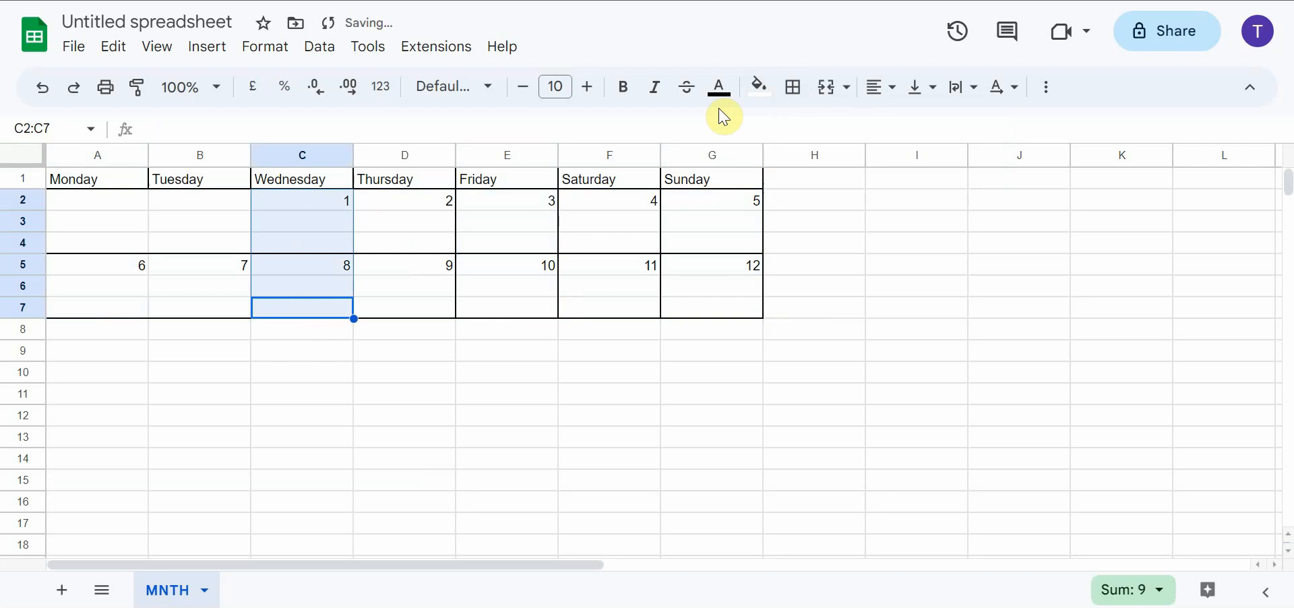
{"action": "left_click", "coordinate": [793, 87]}
{"action": "left_click", "coordinate": [941, 132]}
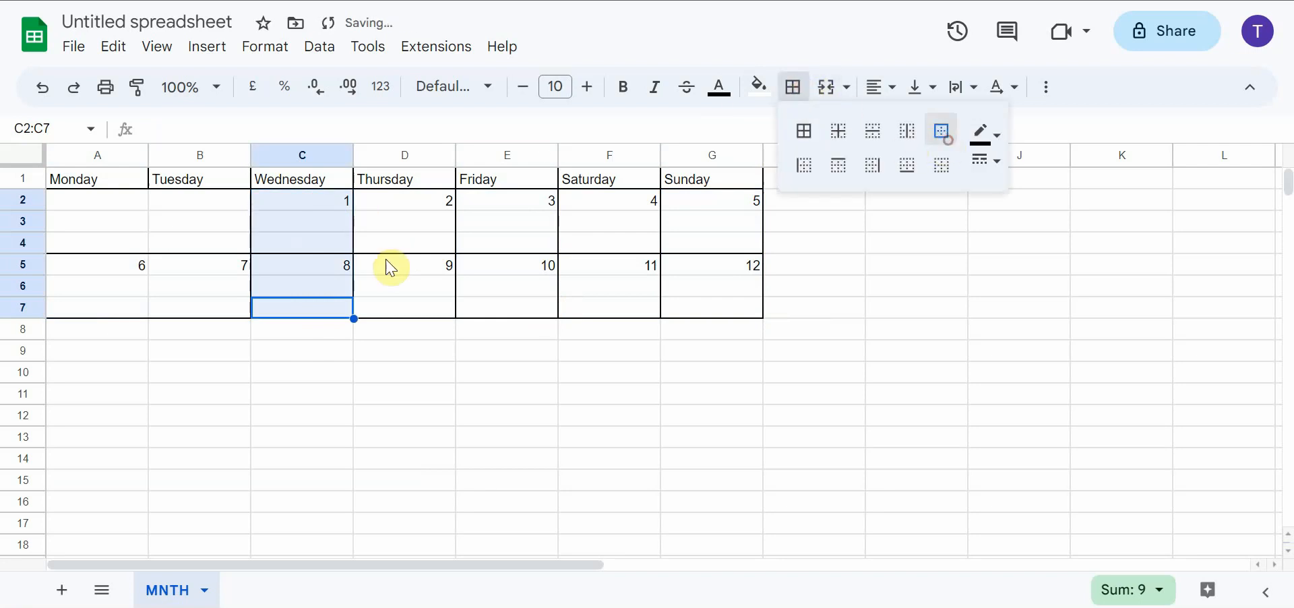
{"action": "left_click_drag", "start_coordinate": [130, 304], "coordinate": [118, 180]}
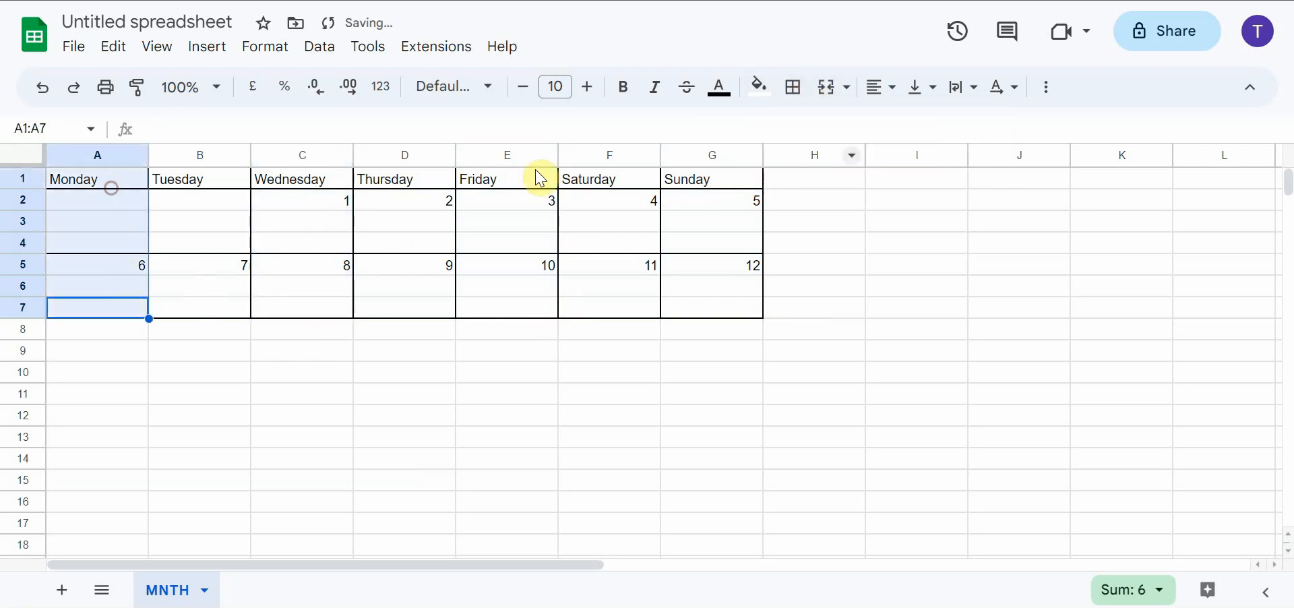
{"action": "left_click", "coordinate": [793, 86]}
{"action": "left_click", "coordinate": [942, 132]}
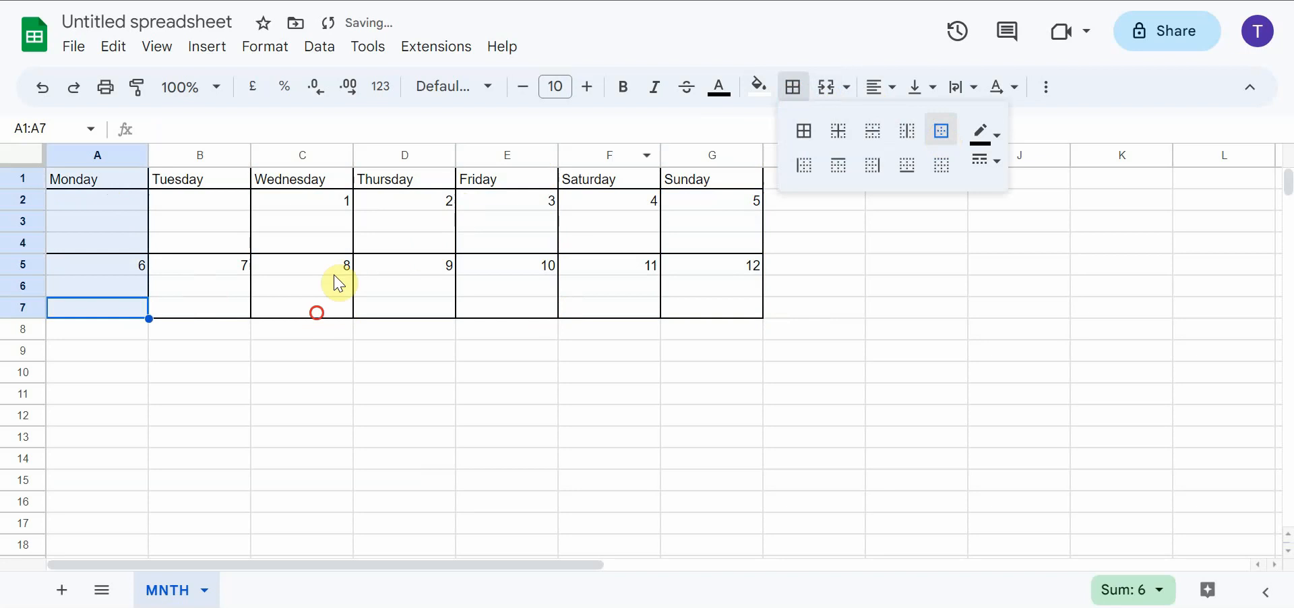
{"action": "left_click", "coordinate": [317, 313]}
{"action": "left_click", "coordinate": [183, 206]}
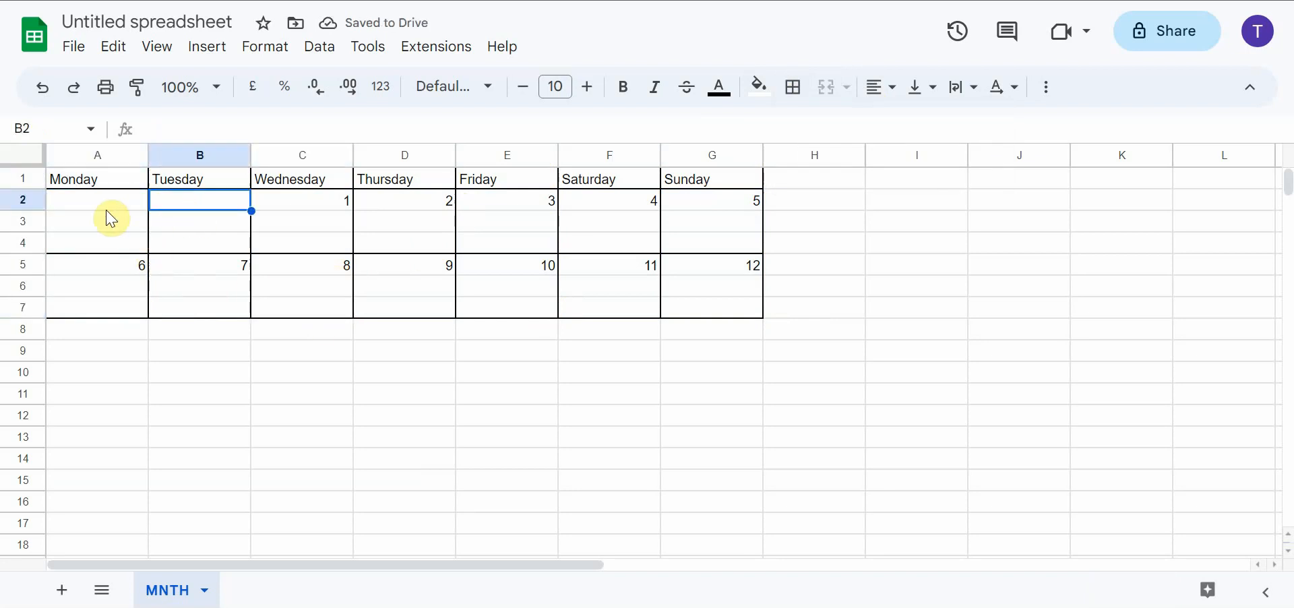
{"action": "left_click", "coordinate": [343, 222]}
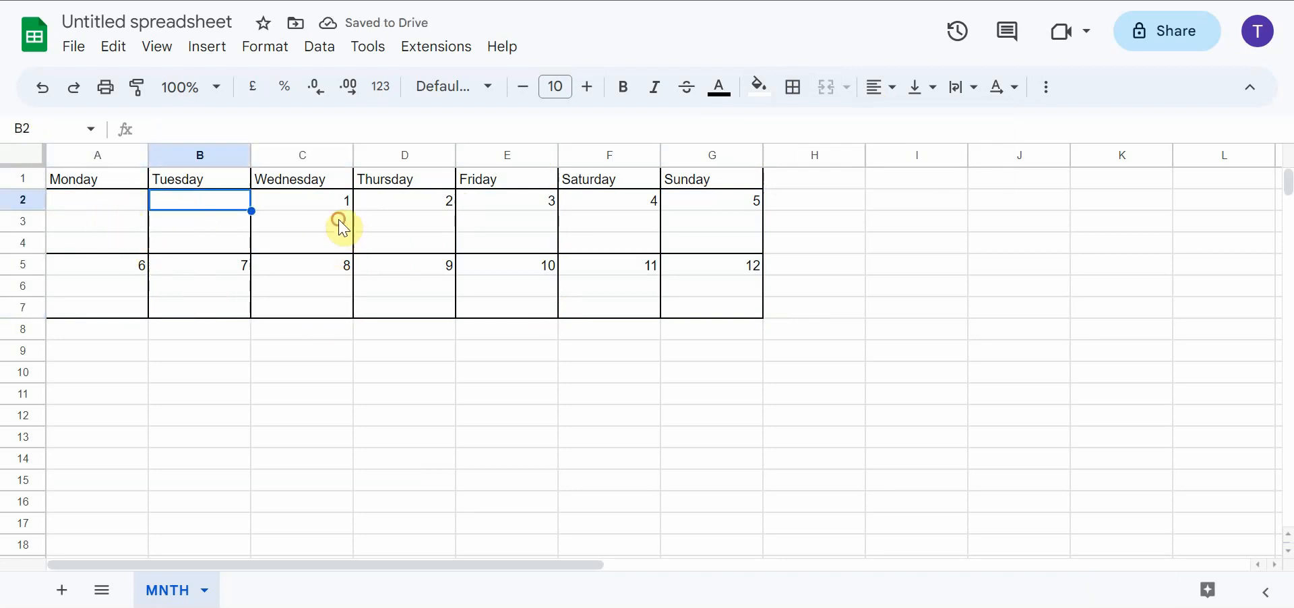
{"action": "left_click", "coordinate": [163, 227]}
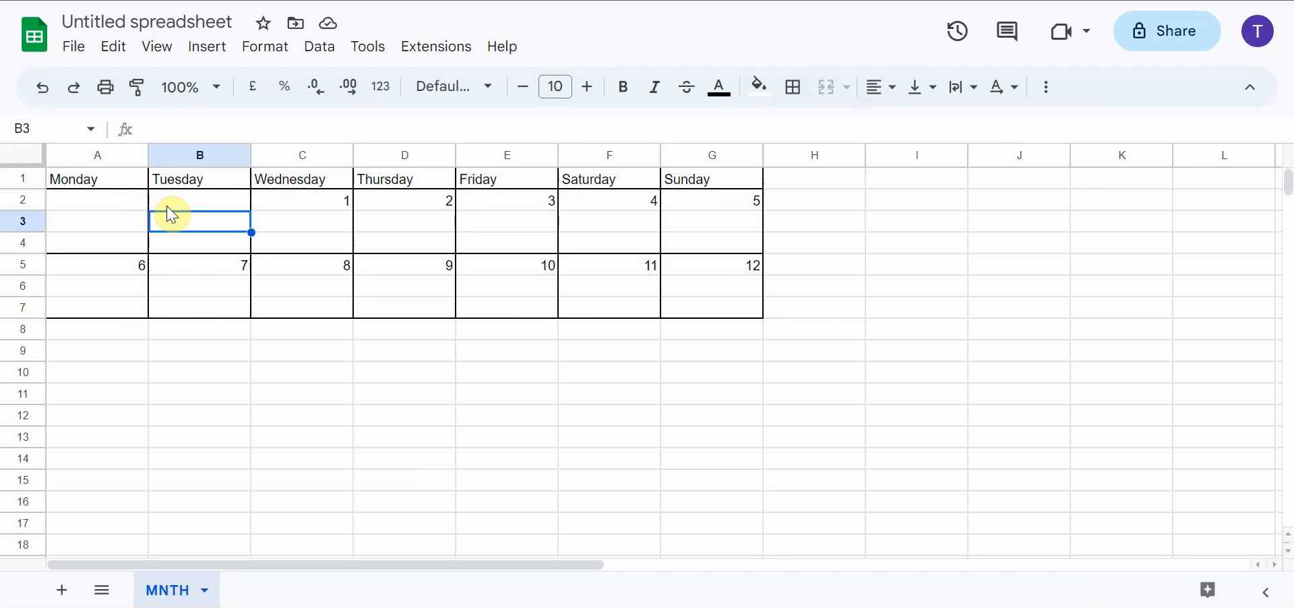
Enter the sample text ffffdfff in cell A2 and fffggg in cell B2
{"action": "left_click", "coordinate": [96, 204]}
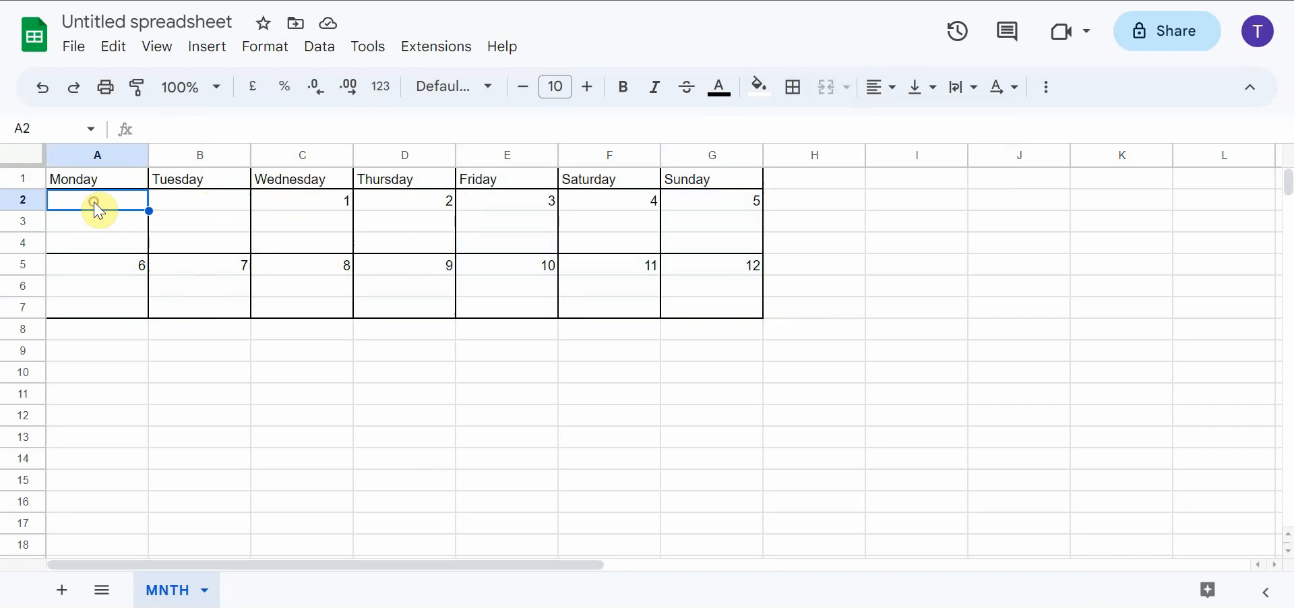
{"action": "type", "text": "ffffdfff"}
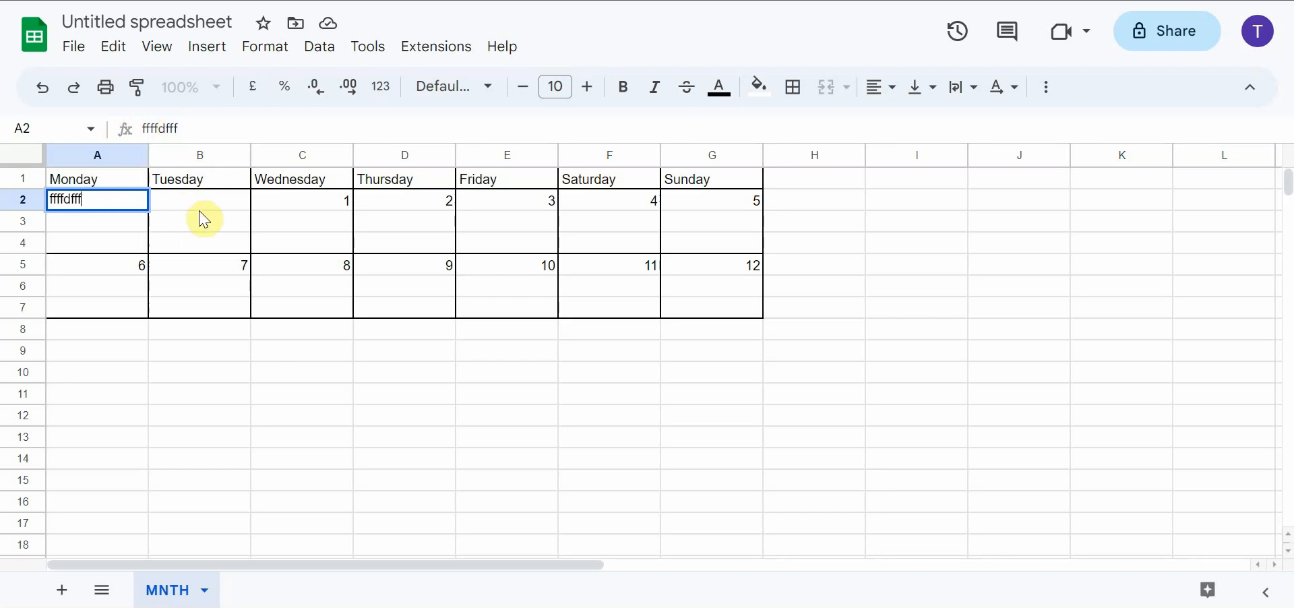
{"action": "left_click", "coordinate": [174, 208]}
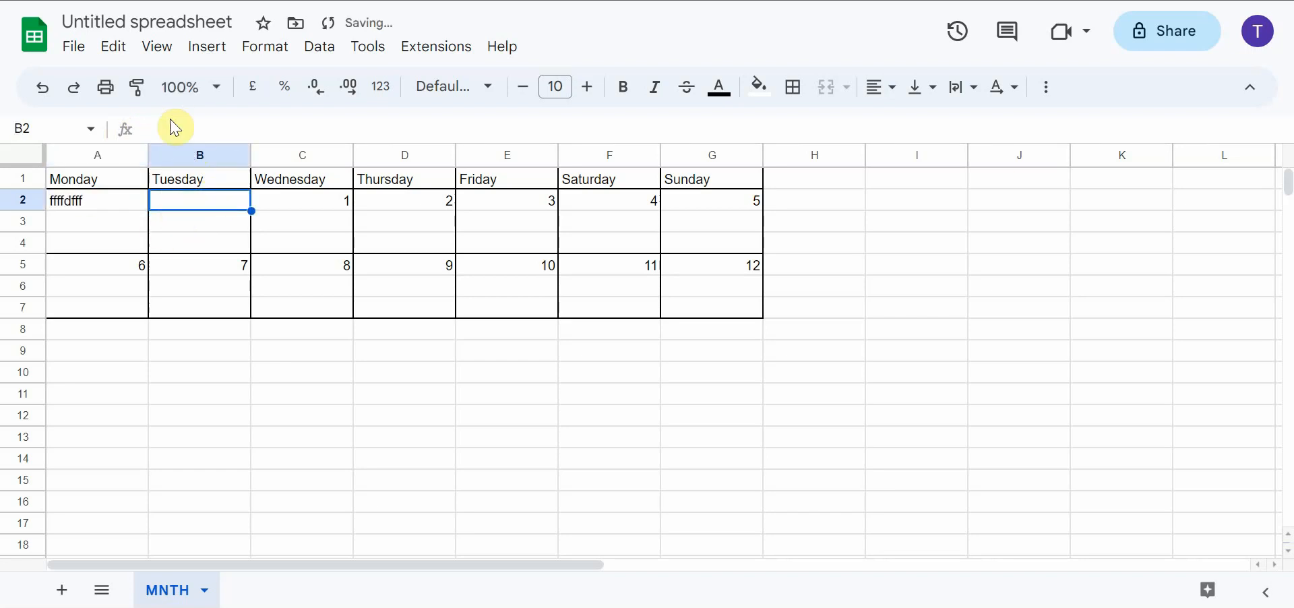
{"action": "left_click", "coordinate": [172, 128]}
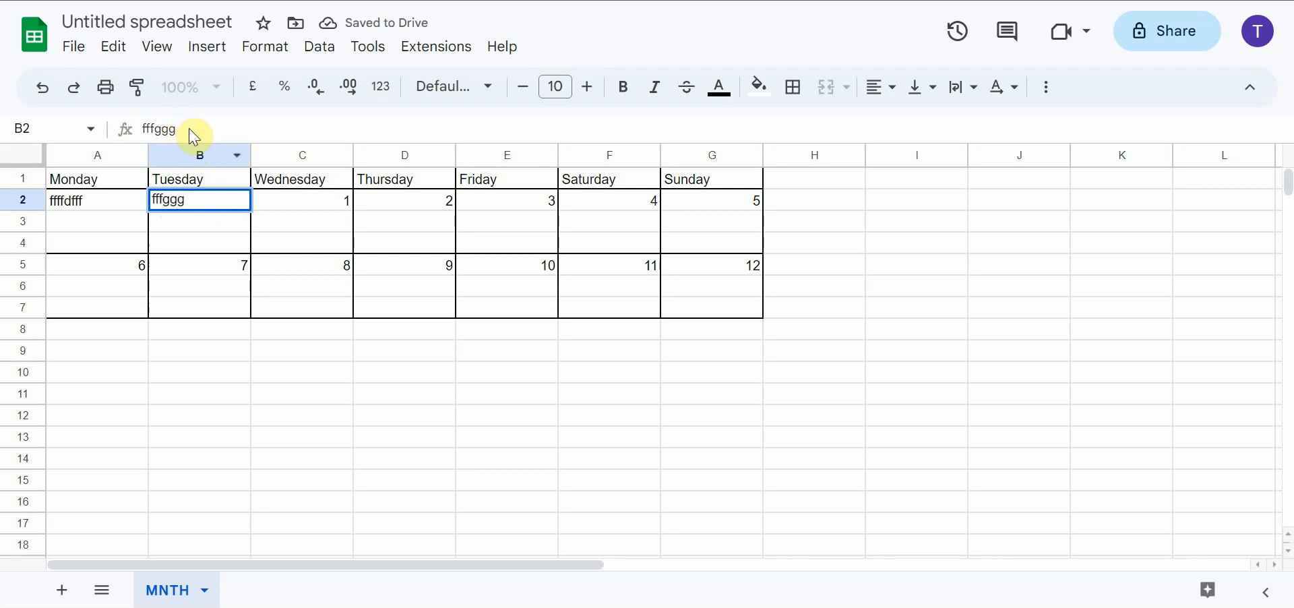
{"action": "left_click", "coordinate": [289, 214]}
Clear the sample text from cells B2 and A2
{"action": "left_click", "coordinate": [190, 208]}
{"action": "key", "text": "Delete"}
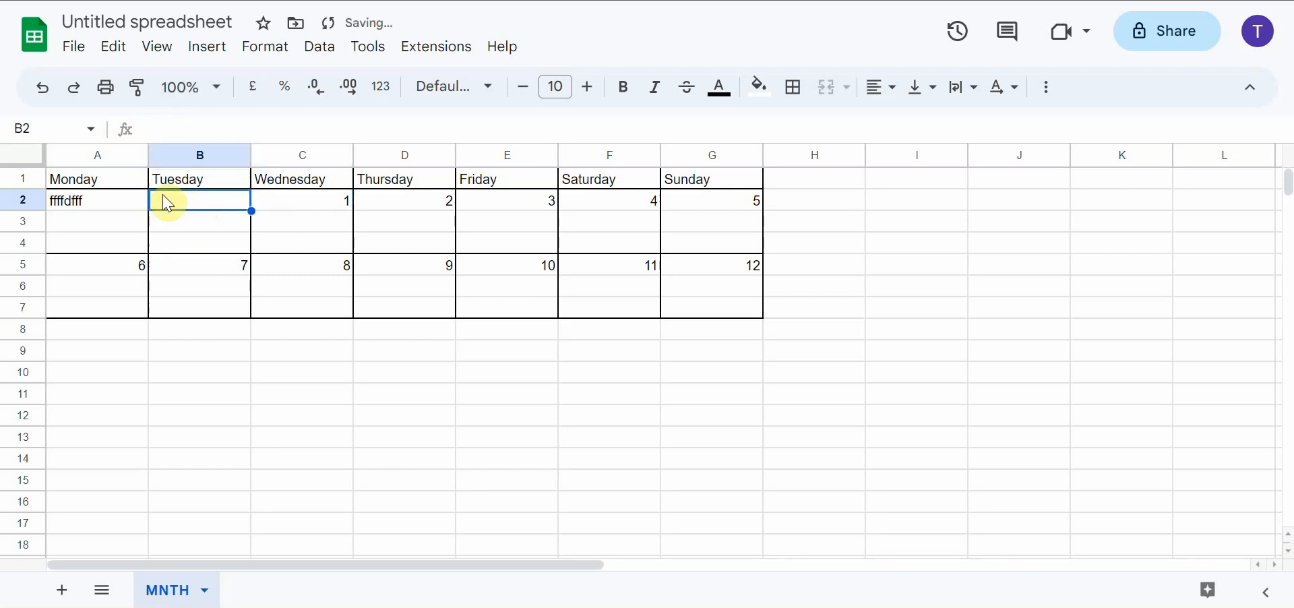
{"action": "left_click", "coordinate": [105, 201]}
{"action": "key", "text": "Delete"}
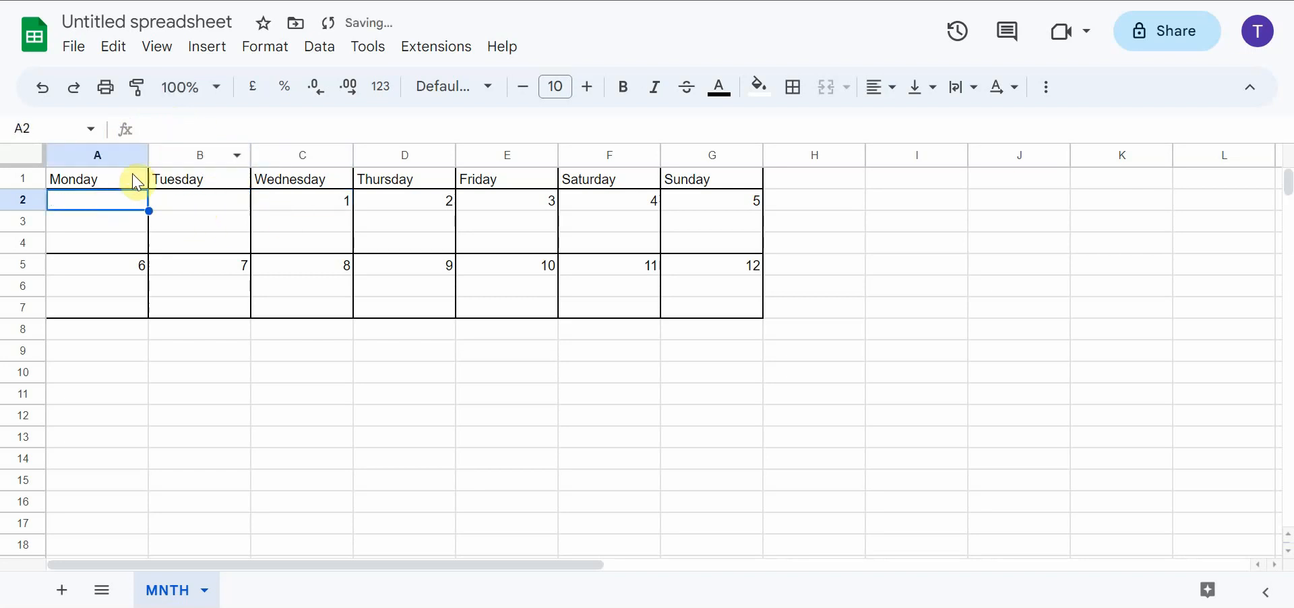
Enter the number 93.6234 in cell A2
{"action": "left_click", "coordinate": [163, 128]}
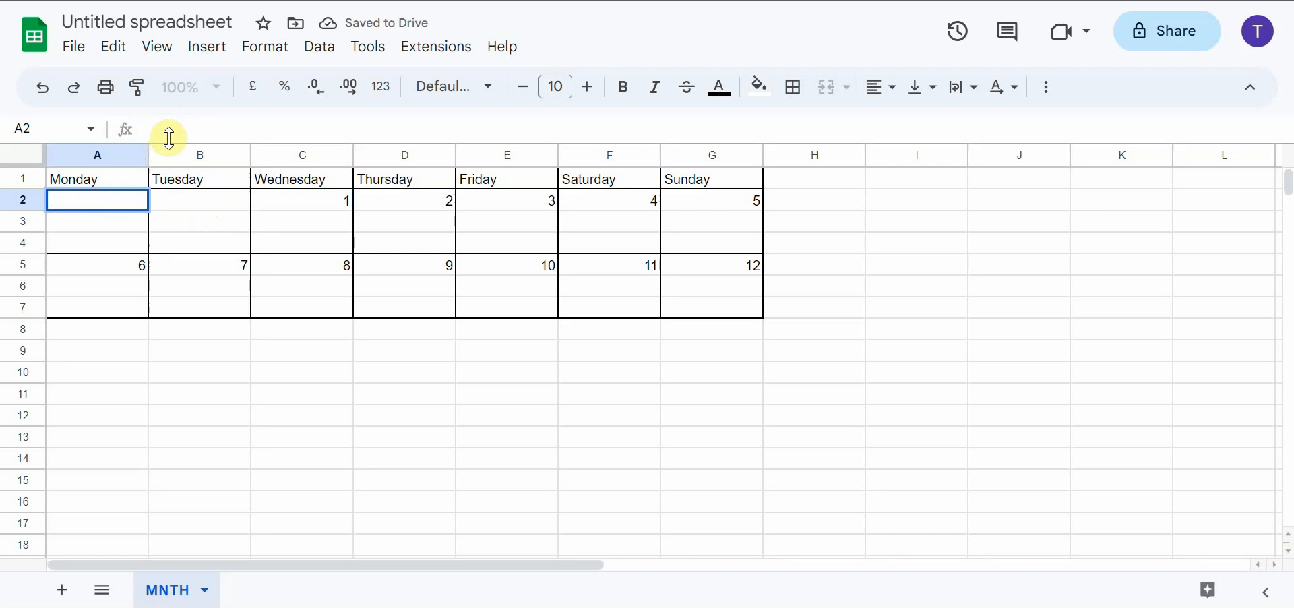
{"action": "left_click", "coordinate": [191, 222]}
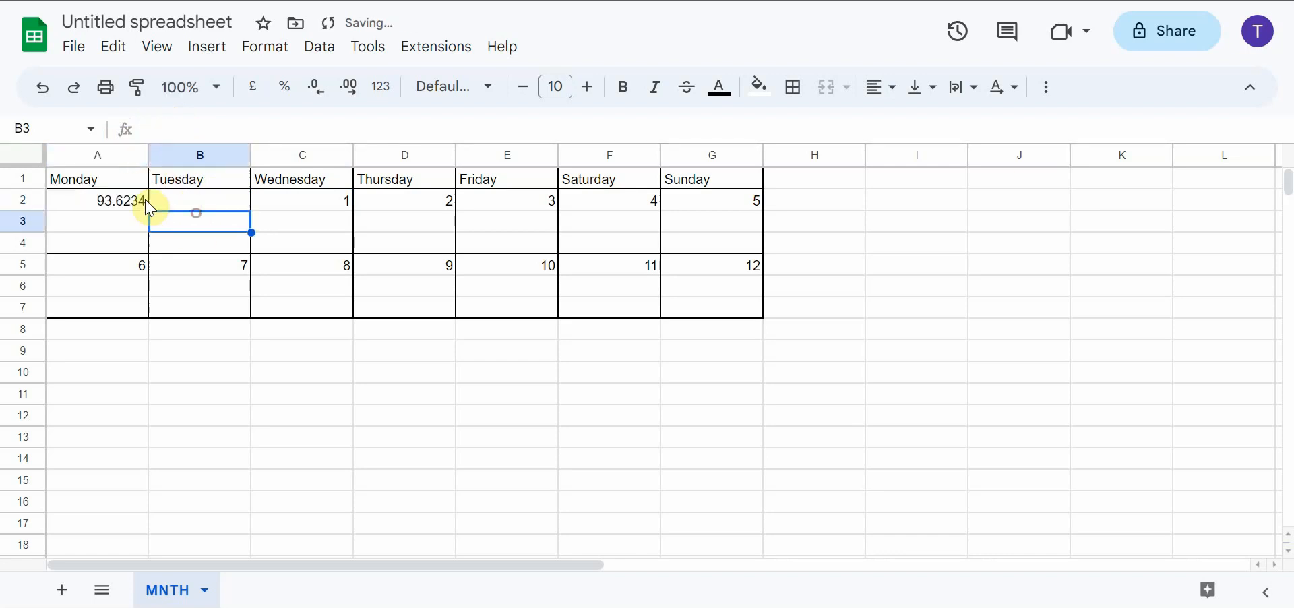
Give cell A2 a light red fill and white text
{"action": "left_click", "coordinate": [116, 198]}
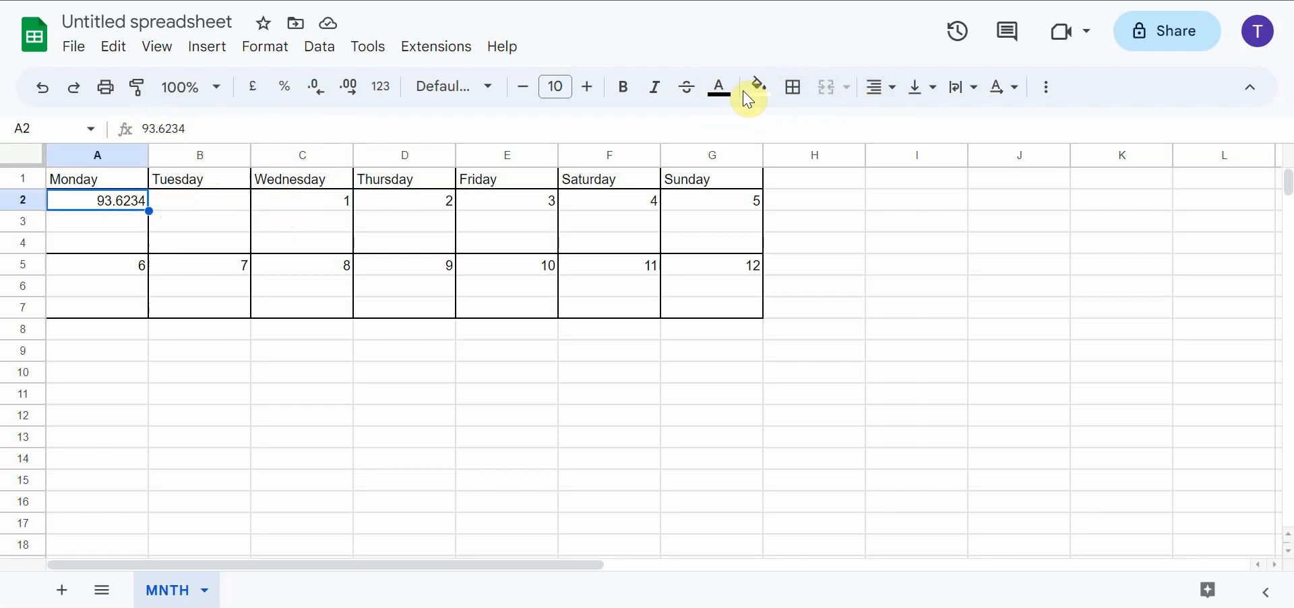
{"action": "left_click", "coordinate": [759, 99]}
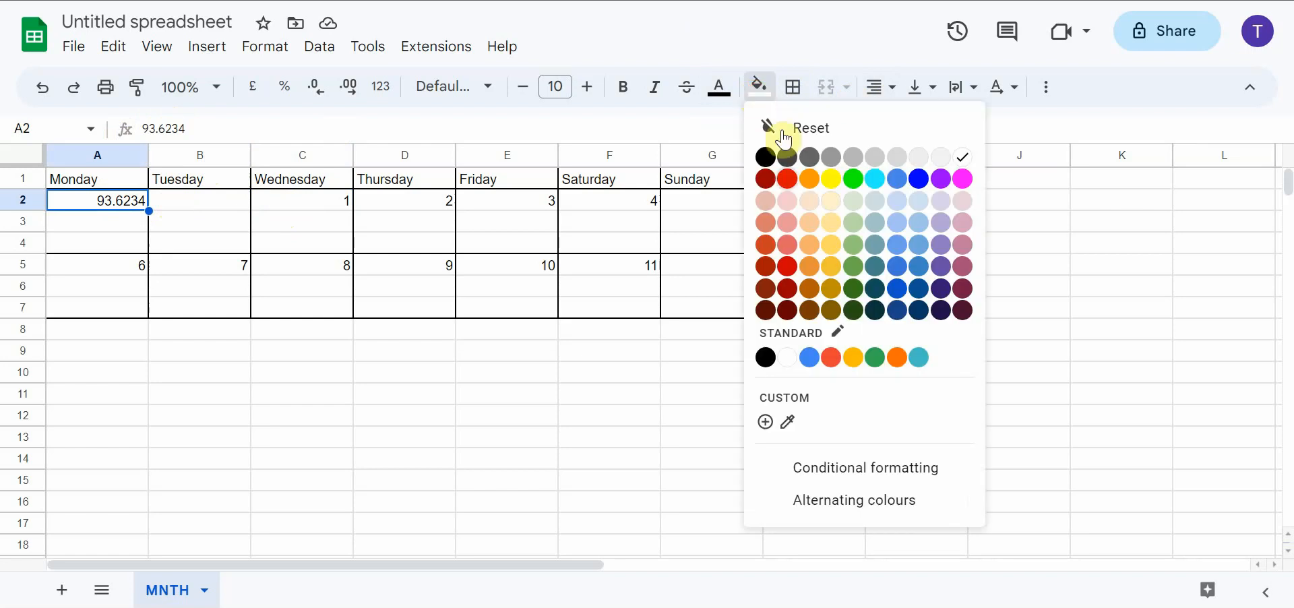
{"action": "left_click", "coordinate": [790, 228]}
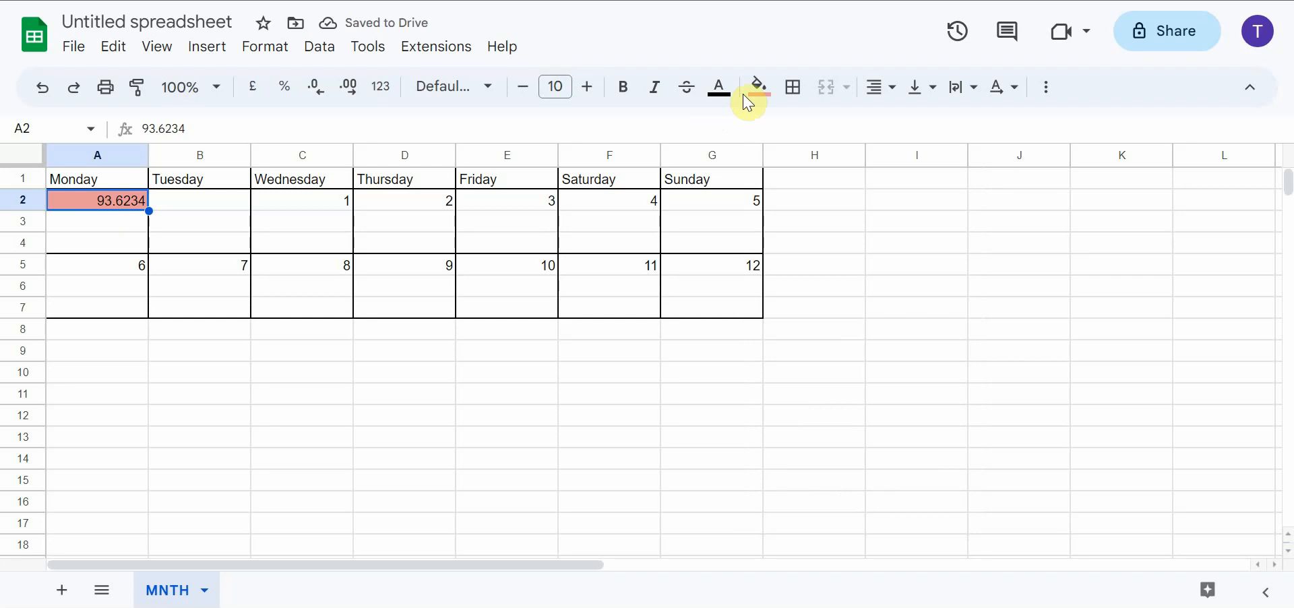
{"action": "left_click", "coordinate": [719, 88]}
{"action": "left_click", "coordinate": [921, 164]}
Centre the contents of cell A2 horizontally and align them to the middle vertically
{"action": "left_click", "coordinate": [878, 87]}
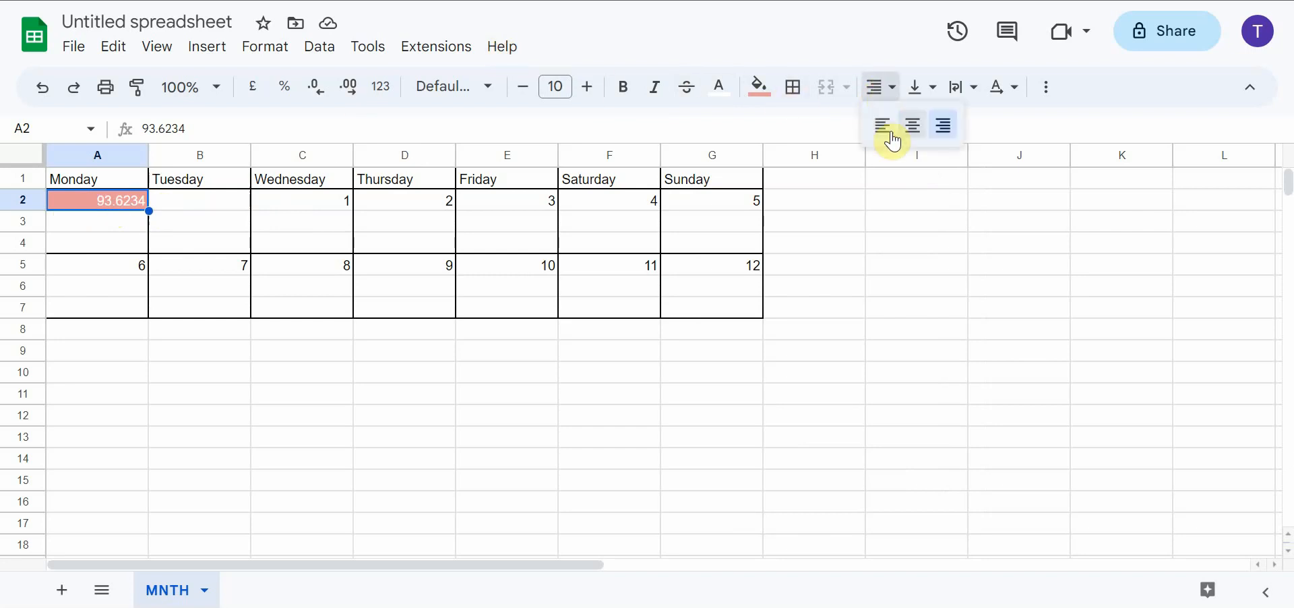
{"action": "left_click", "coordinate": [914, 125]}
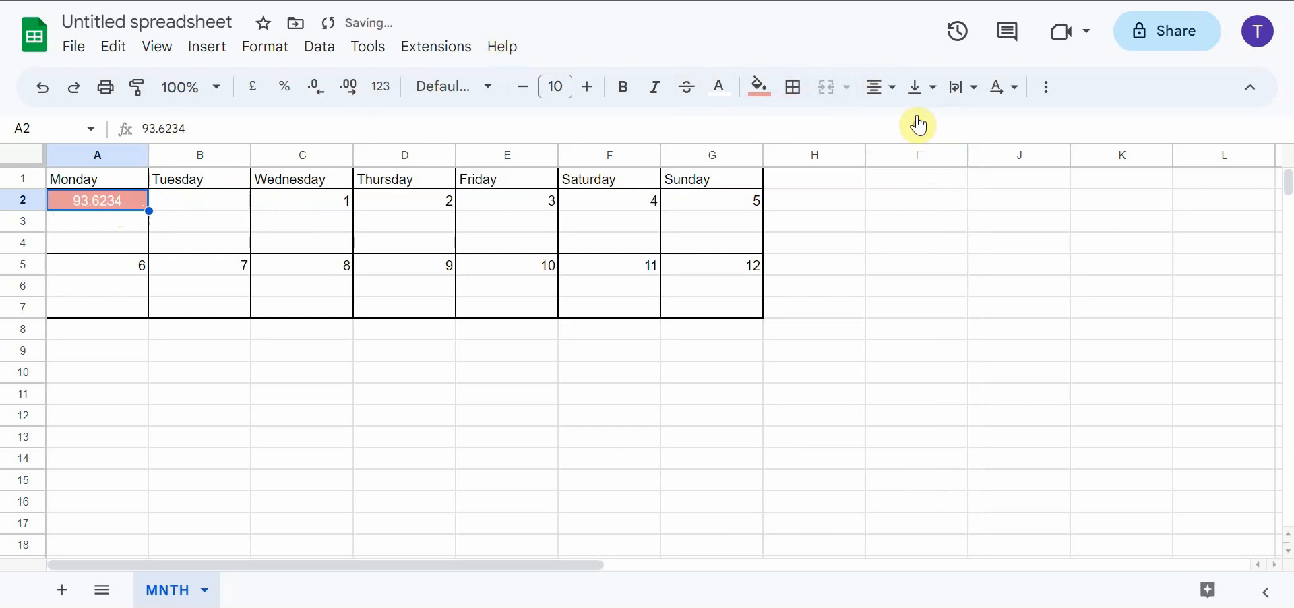
{"action": "left_click", "coordinate": [878, 87]}
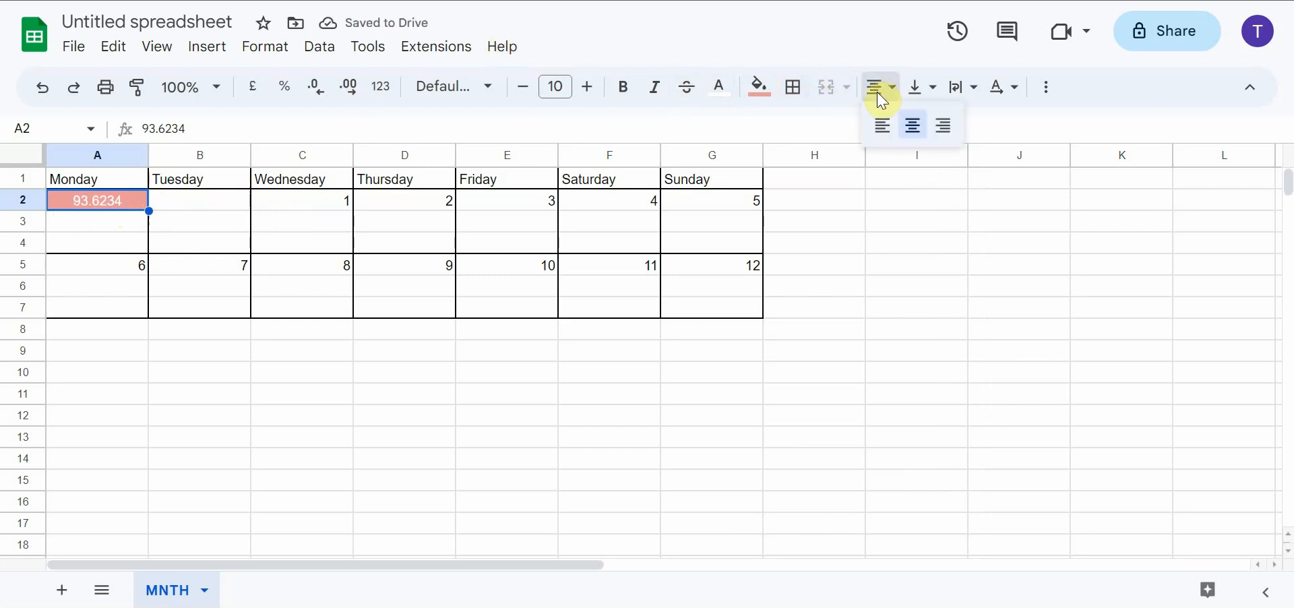
{"action": "left_click", "coordinate": [914, 125]}
{"action": "left_click", "coordinate": [920, 87]}
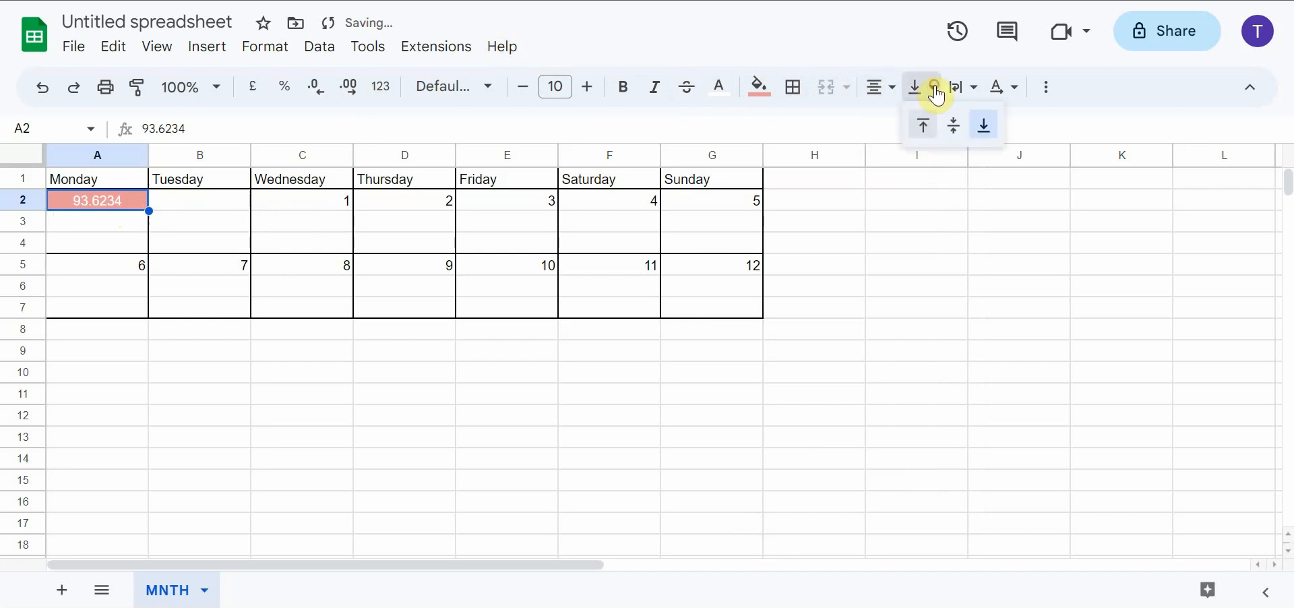
{"action": "left_click", "coordinate": [955, 125]}
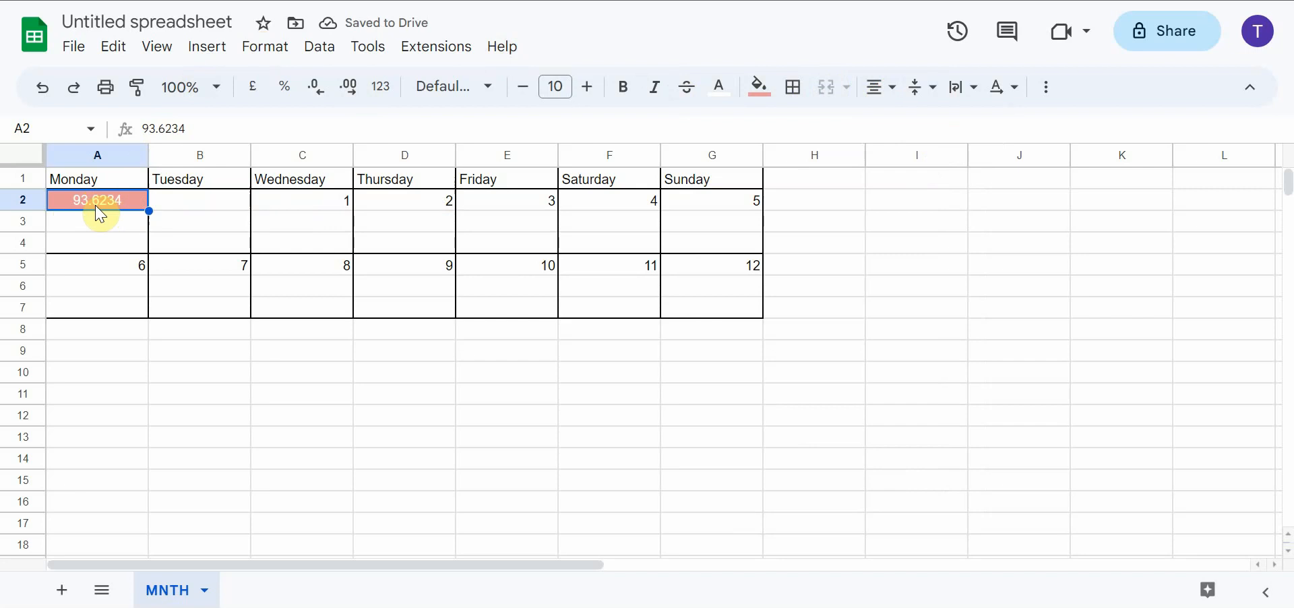
Format the number in cell A2 as Japanese Yen from the custom currencies
{"action": "left_click", "coordinate": [263, 47]}
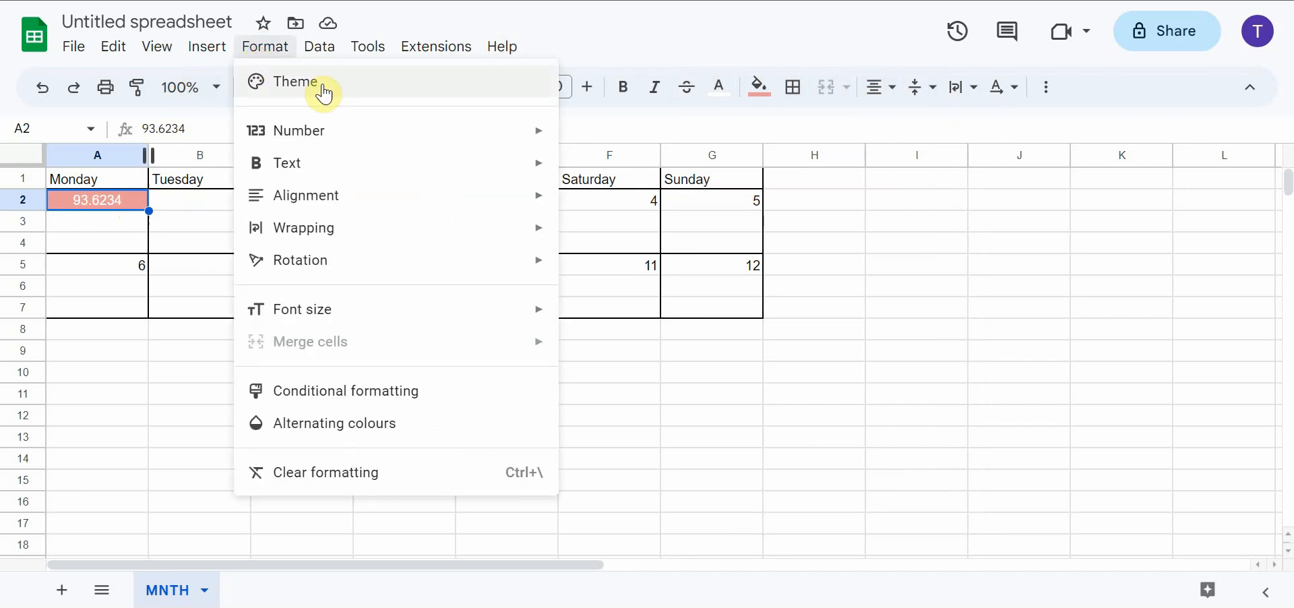
{"action": "mouse_move", "coordinate": [477, 143]}
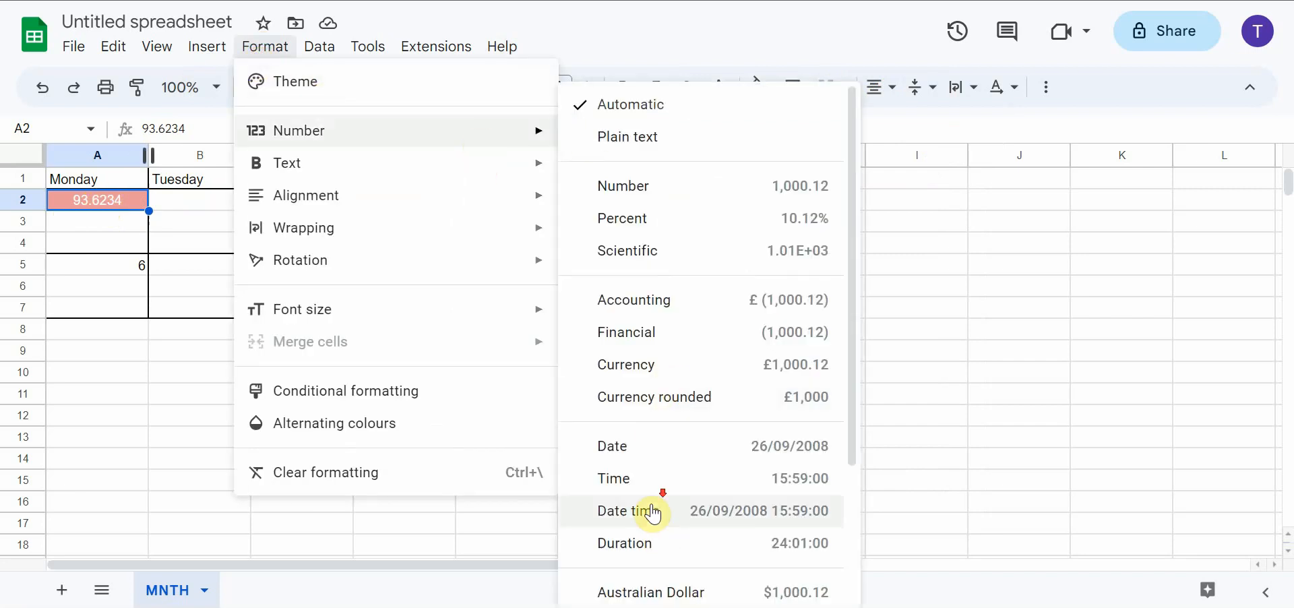
{"action": "scroll", "coordinate": [659, 499], "scroll_direction": "down", "scroll_amount": 3}
{"action": "left_click", "coordinate": [659, 525]}
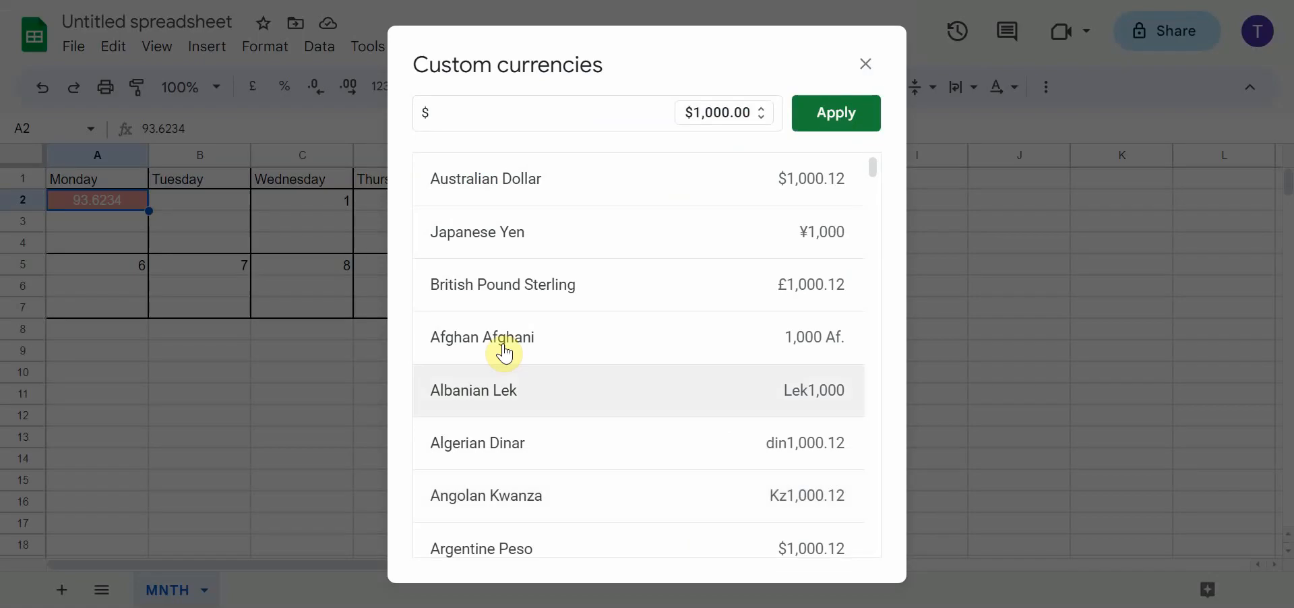
{"action": "left_click", "coordinate": [479, 248]}
{"action": "left_click", "coordinate": [830, 116]}
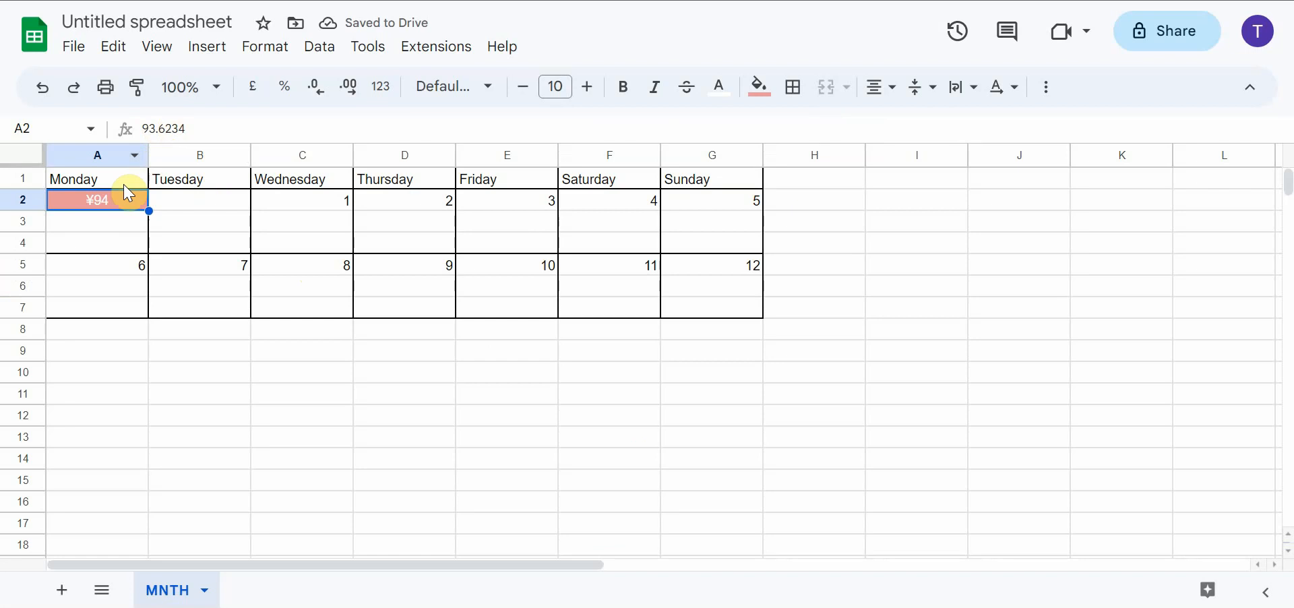
Examine the custom currency choices and the yen symbol and decimal display options for cell A2
{"action": "right_click", "coordinate": [120, 209]}
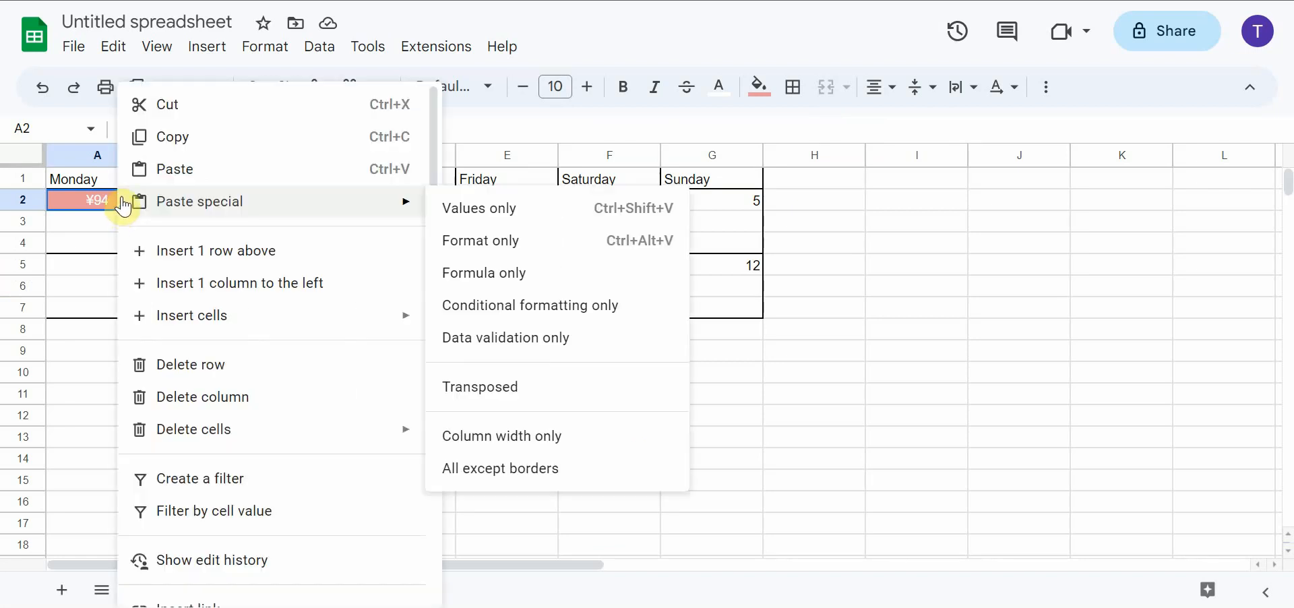
{"action": "left_click", "coordinate": [235, 49]}
{"action": "mouse_move", "coordinate": [528, 132]}
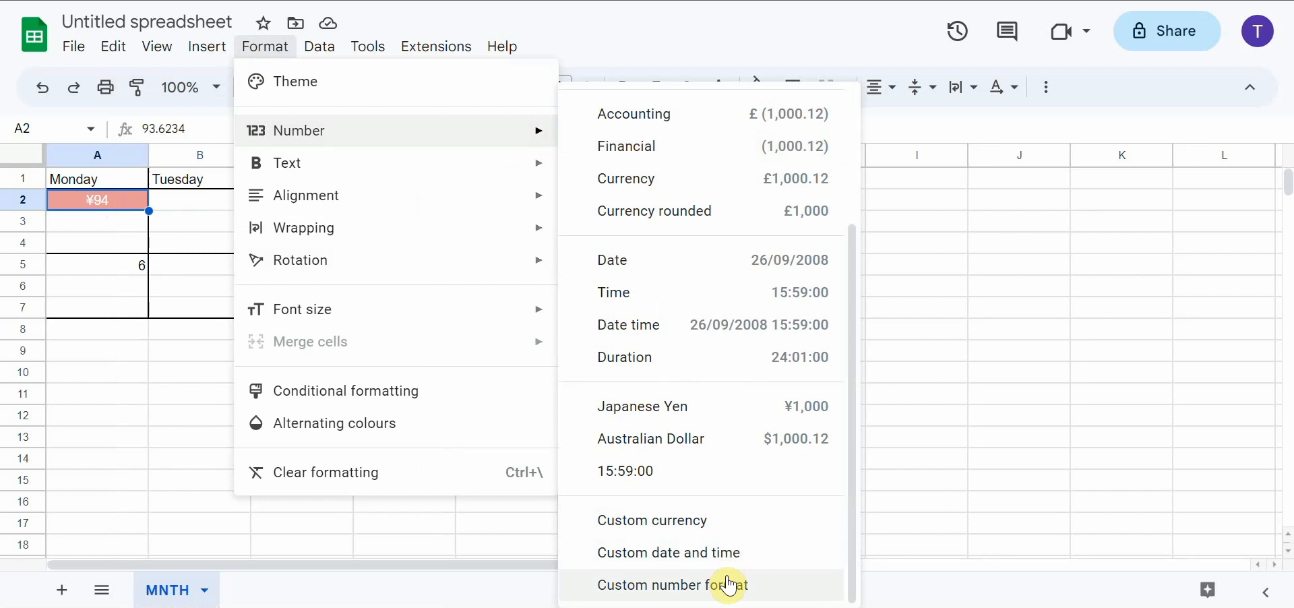
{"action": "left_click", "coordinate": [711, 521]}
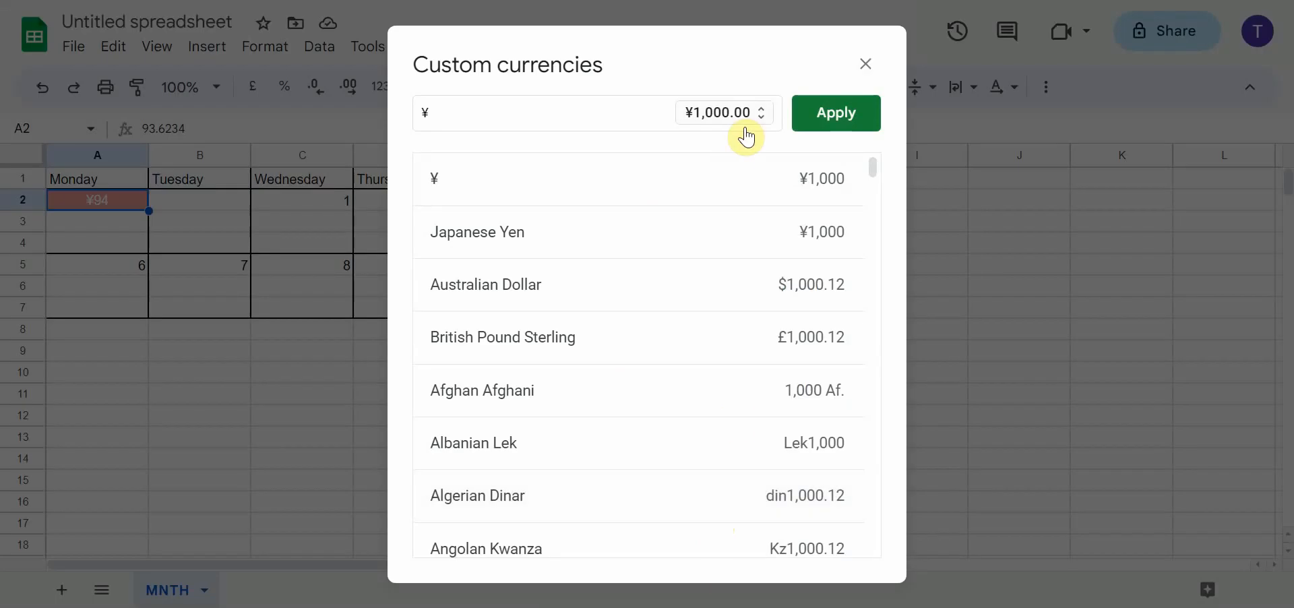
{"action": "left_click", "coordinate": [761, 113]}
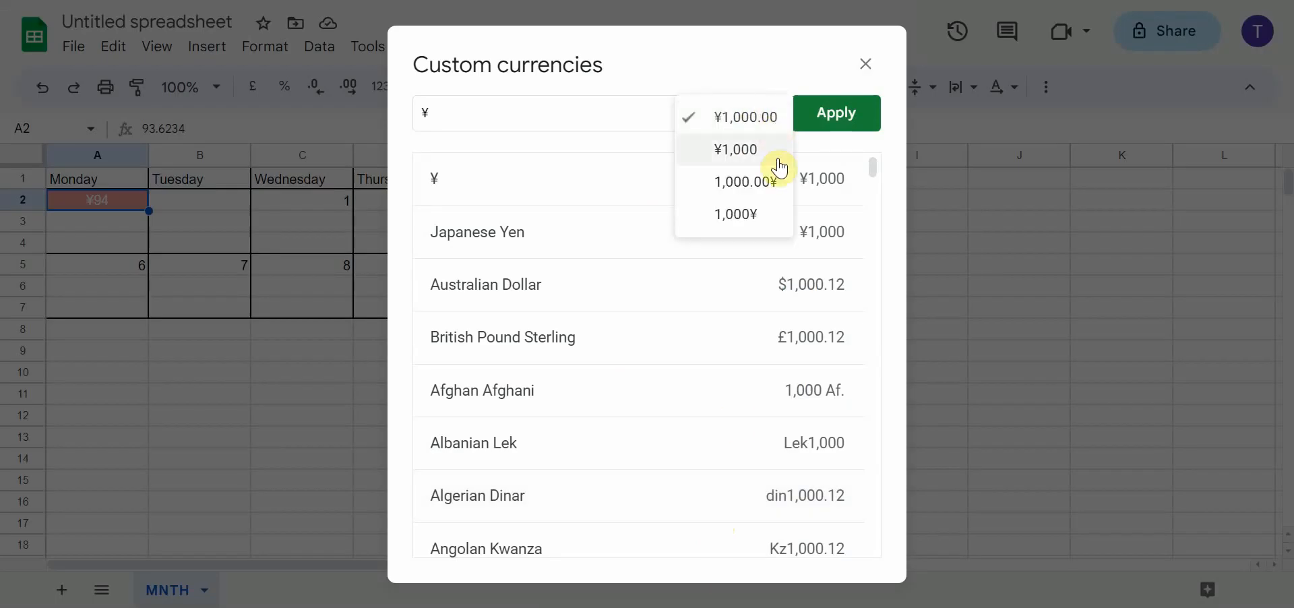
{"action": "left_click", "coordinate": [708, 68]}
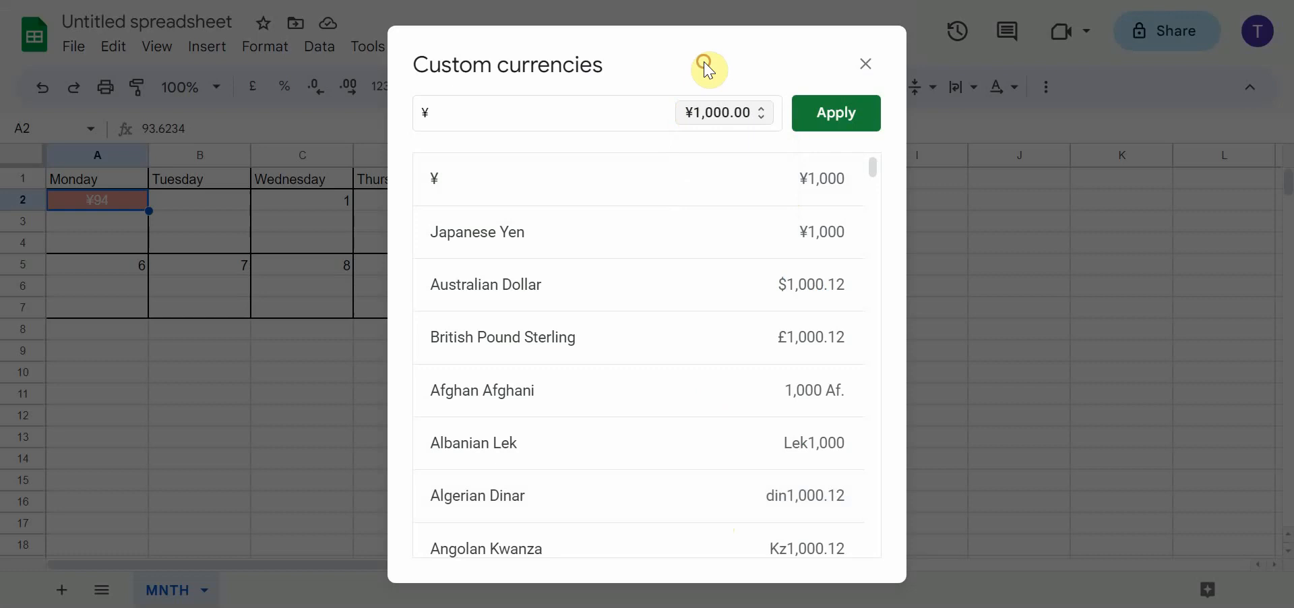
{"action": "left_click", "coordinate": [865, 63]}
Undo the Japanese Yen formatting of cell A2
{"action": "left_click", "coordinate": [124, 225]}
{"action": "left_click", "coordinate": [112, 206]}
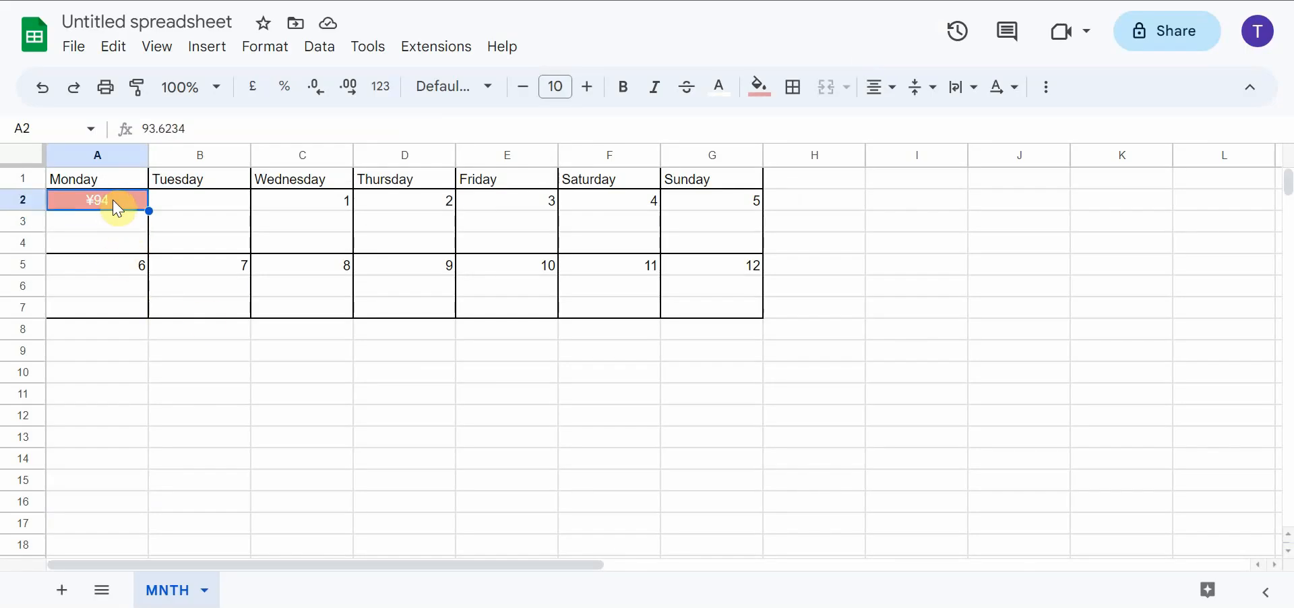
{"action": "key", "text": "ctrl+z"}
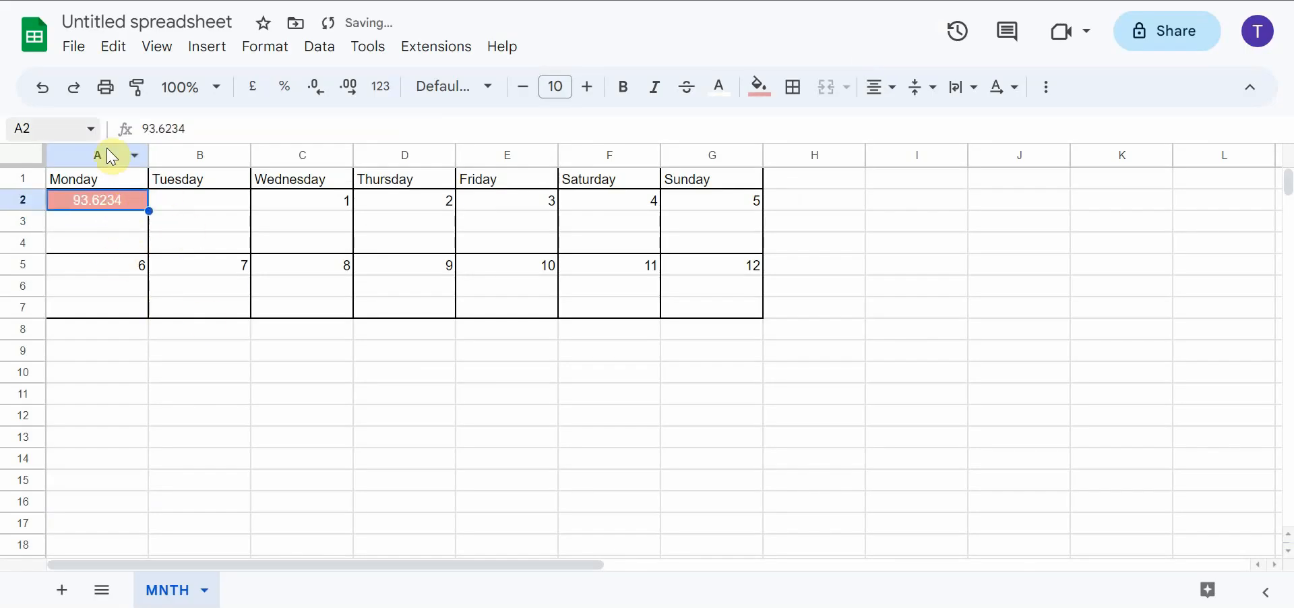
{"action": "left_click", "coordinate": [188, 206]}
{"action": "left_click", "coordinate": [114, 202]}
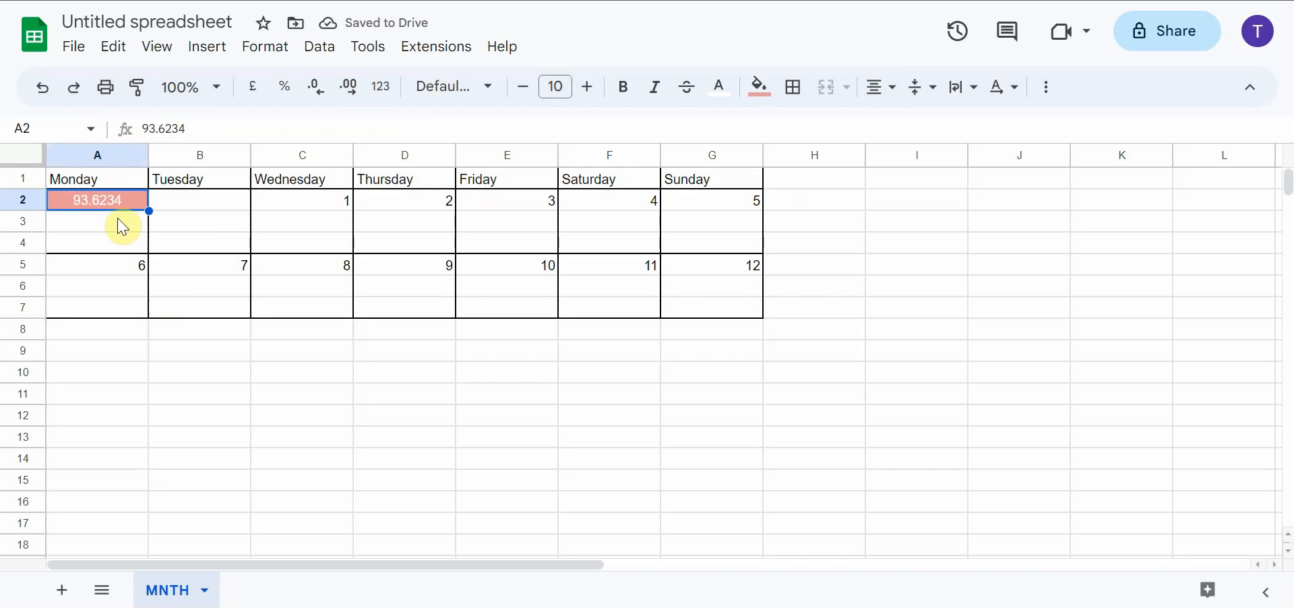
Increase the height of rows 3 and 6 together to about six times the default row height
{"action": "left_click", "coordinate": [115, 227]}
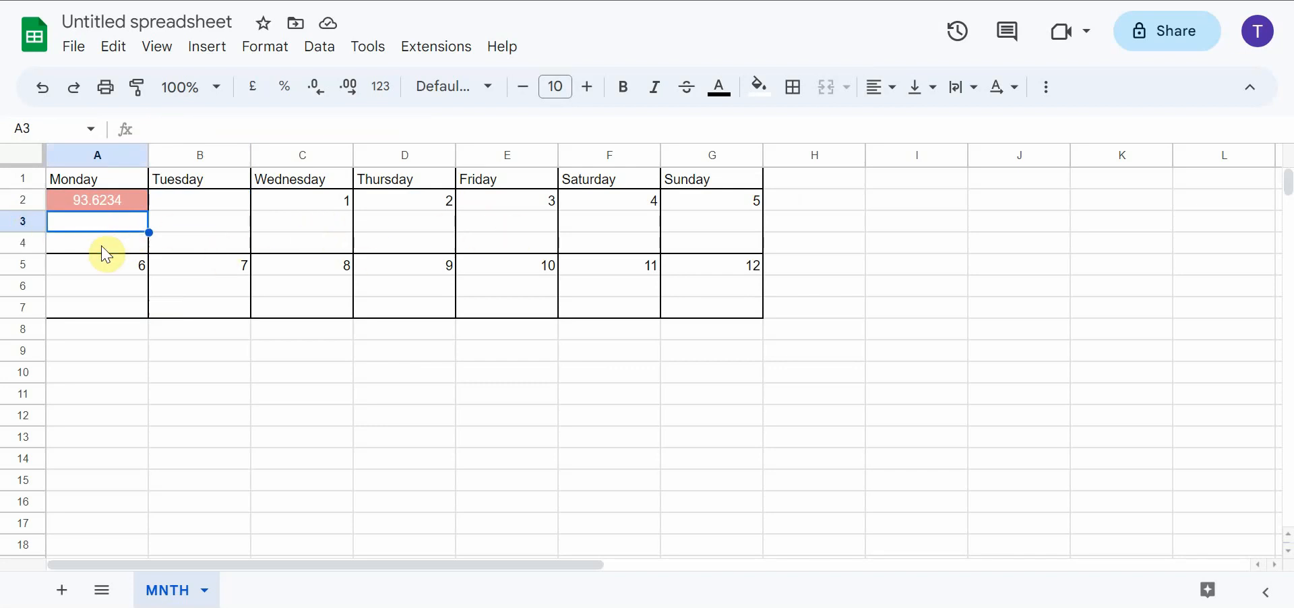
{"action": "left_click", "coordinate": [30, 290]}
{"action": "left_click", "coordinate": [29, 222]}
{"action": "left_click", "coordinate": [29, 288]}
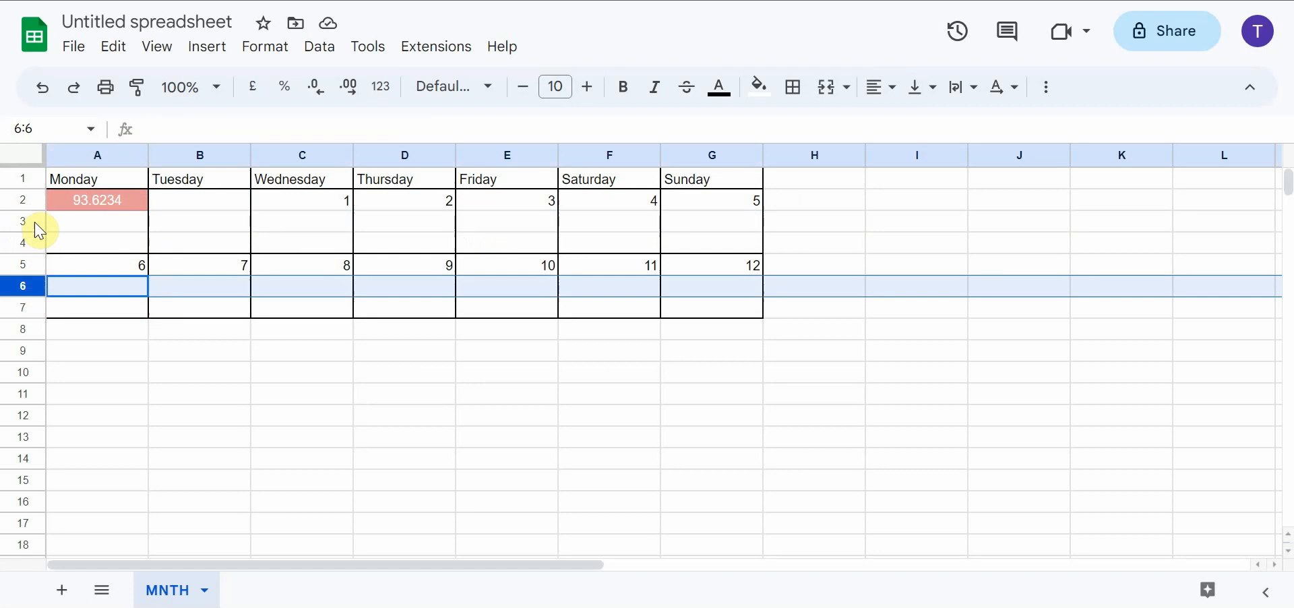
{"action": "left_click", "coordinate": [34, 225]}
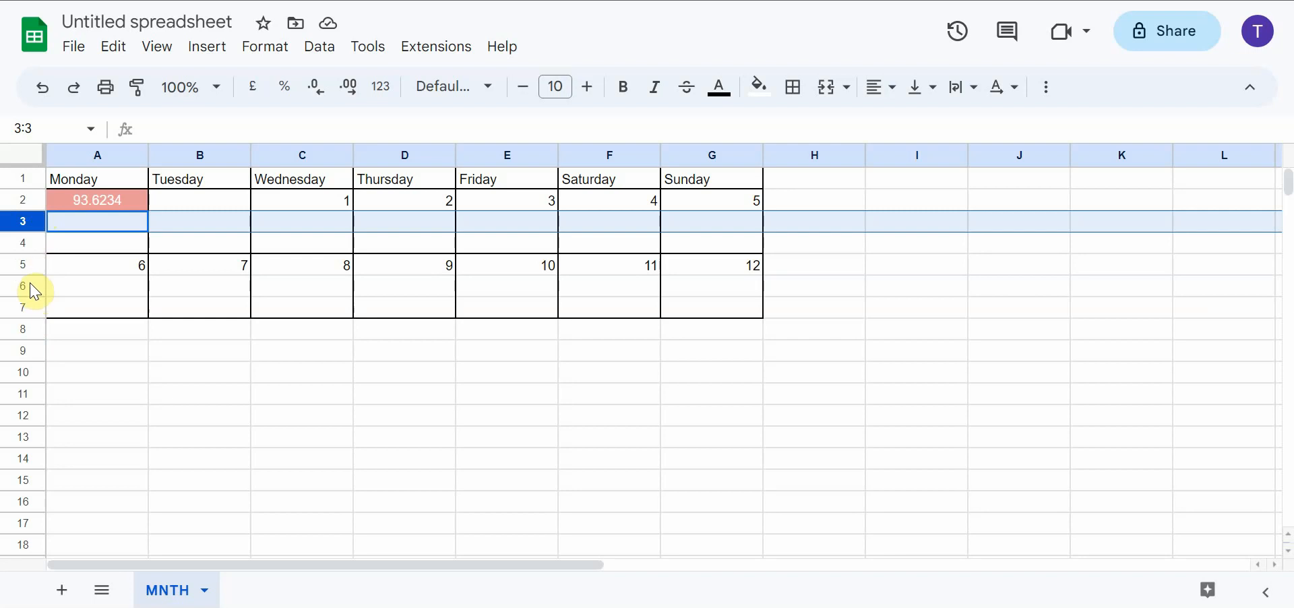
{"action": "left_click", "coordinate": [21, 222]}
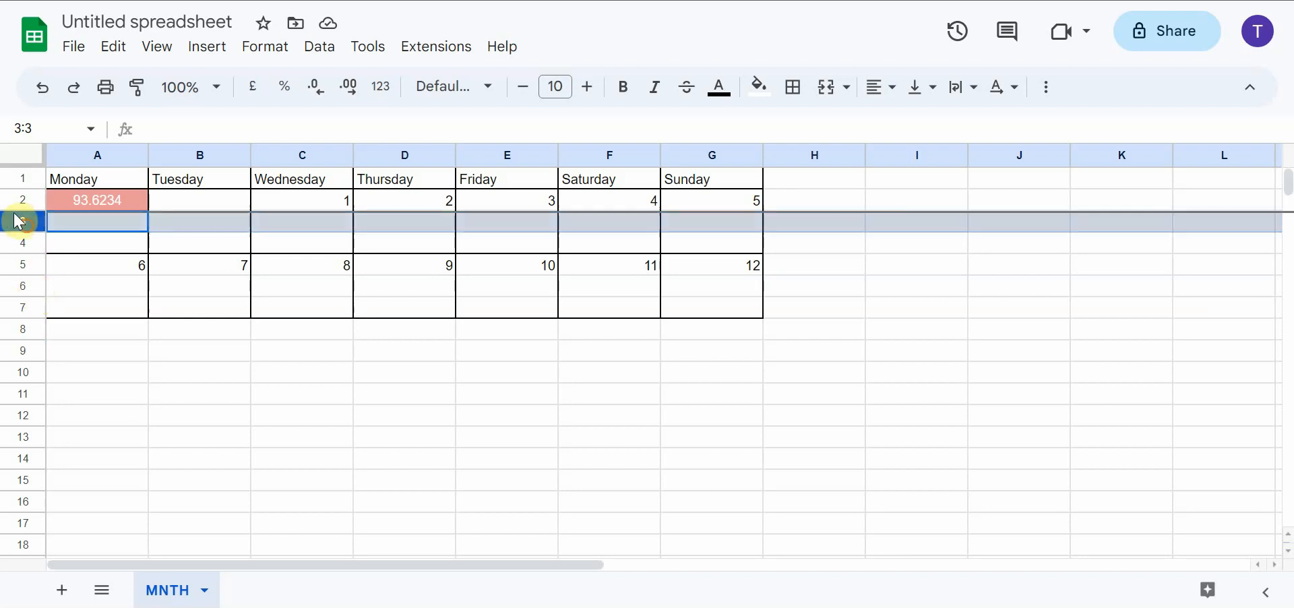
{"action": "left_click", "coordinate": [23, 285], "text": "ctrl"}
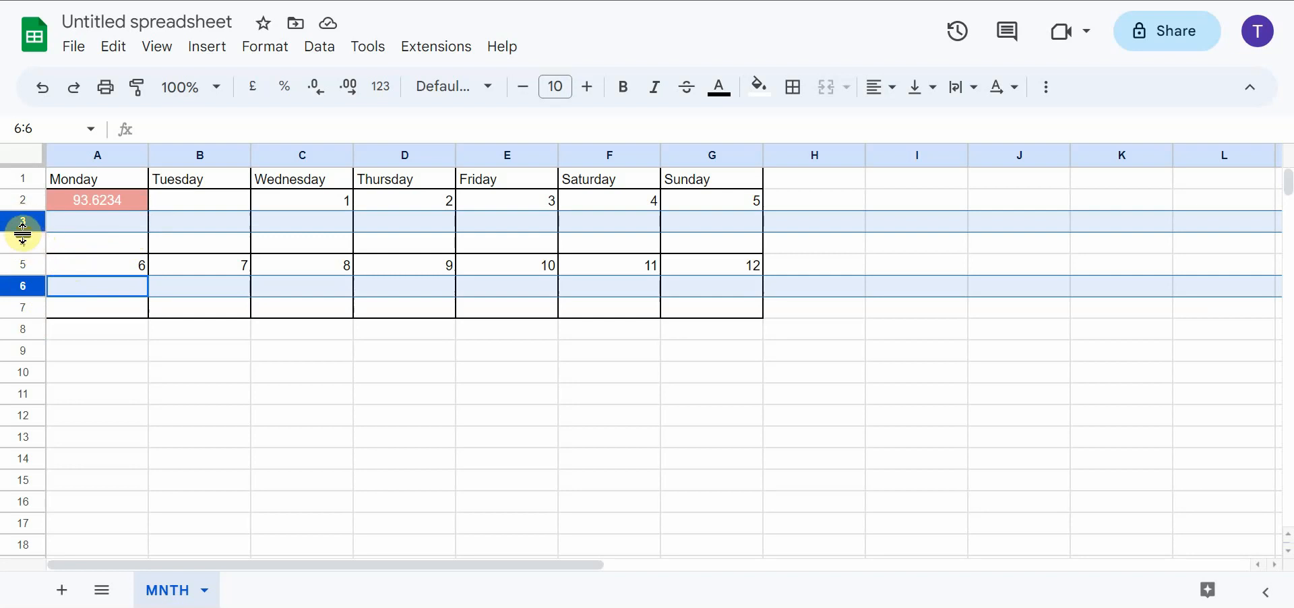
{"action": "left_click_drag", "start_coordinate": [23, 229], "coordinate": [25, 353]}
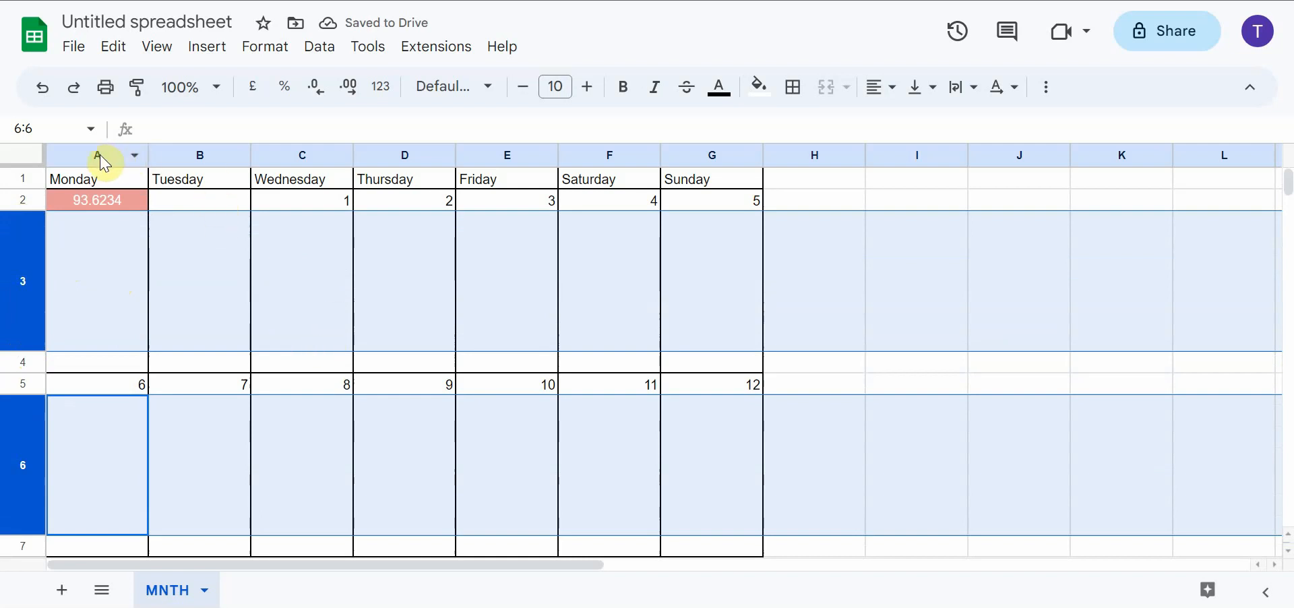
{"action": "left_click_drag", "start_coordinate": [103, 161], "coordinate": [700, 148]}
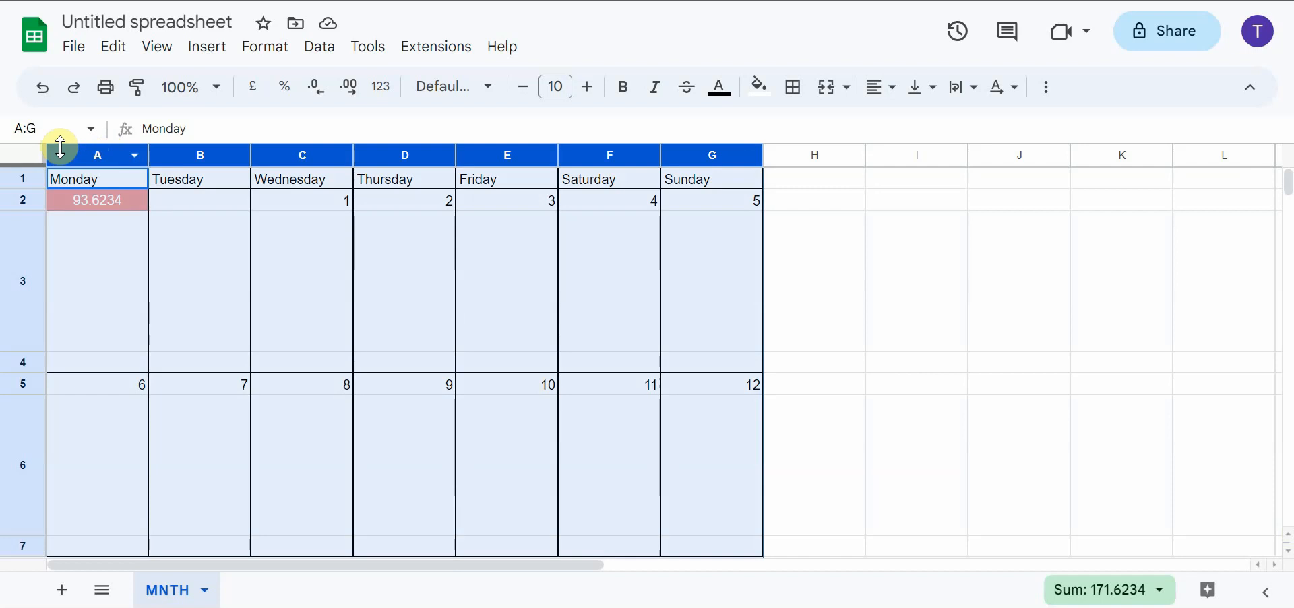
{"action": "left_click", "coordinate": [775, 180]}
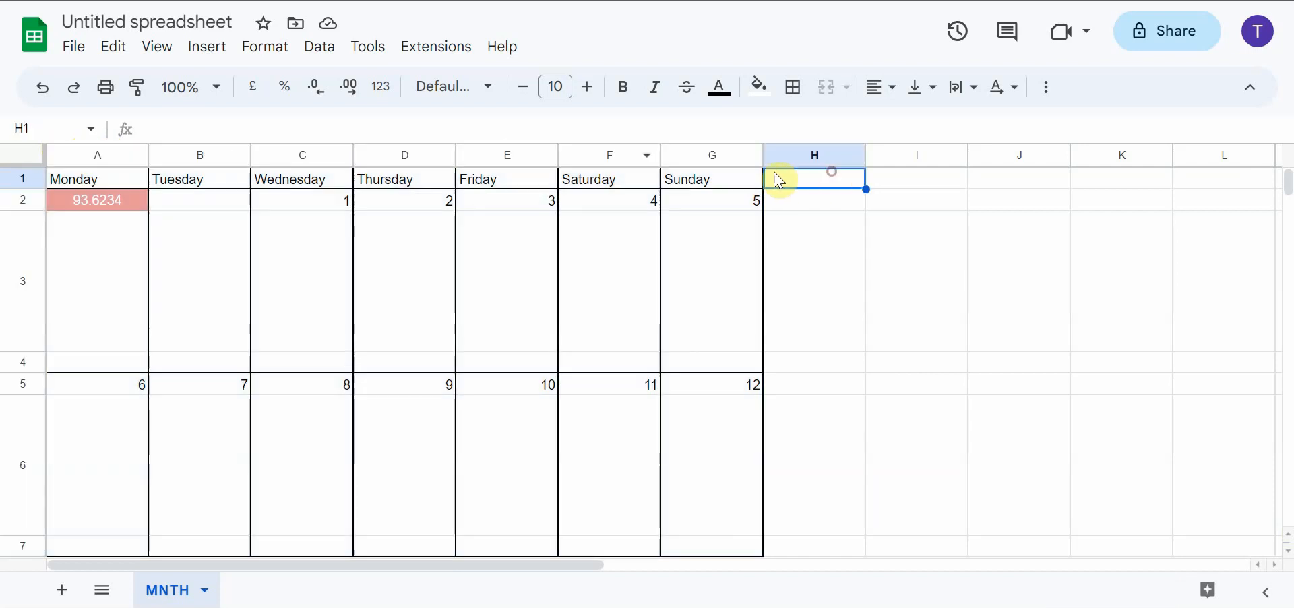
{"action": "left_click", "coordinate": [95, 151]}
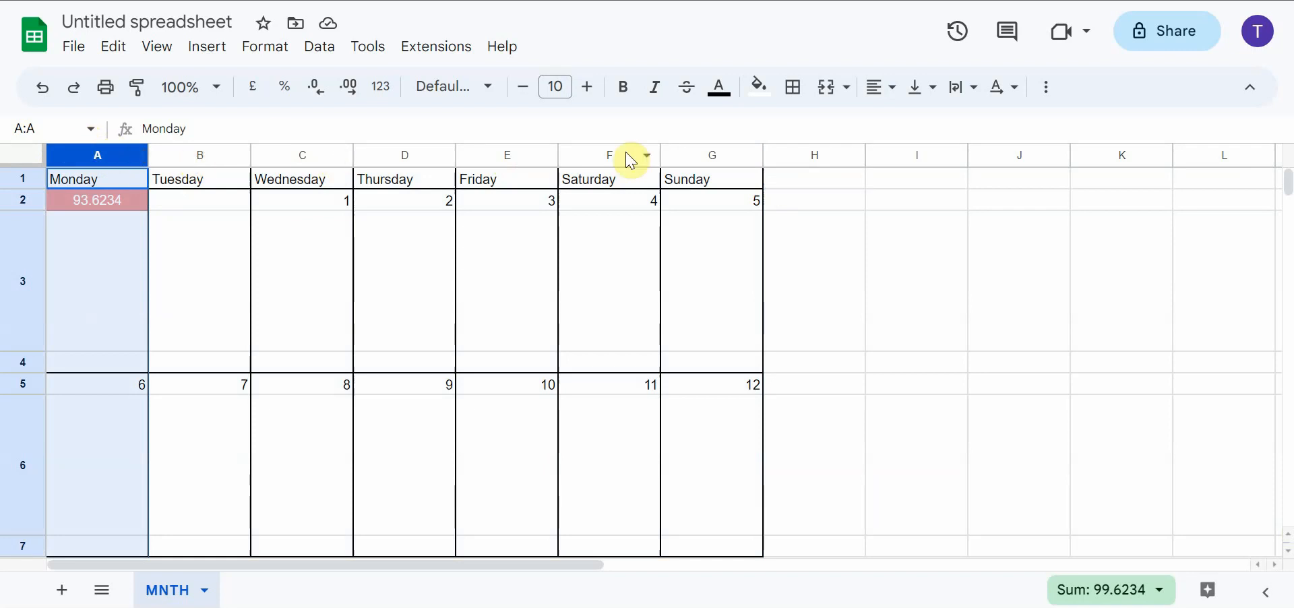
{"action": "left_click", "coordinate": [196, 156]}
{"action": "left_click", "coordinate": [77, 155]}
{"action": "left_click_drag", "start_coordinate": [74, 155], "coordinate": [910, 154]}
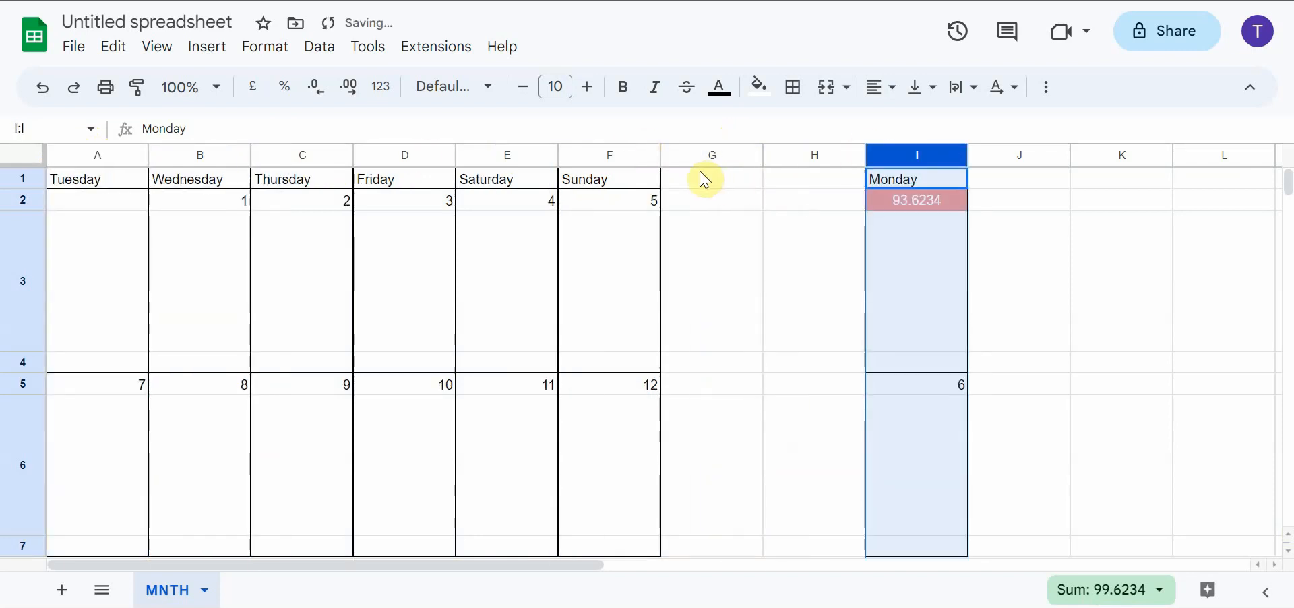
{"action": "key", "text": "ctrl+z"}
{"action": "left_click", "coordinate": [723, 162]}
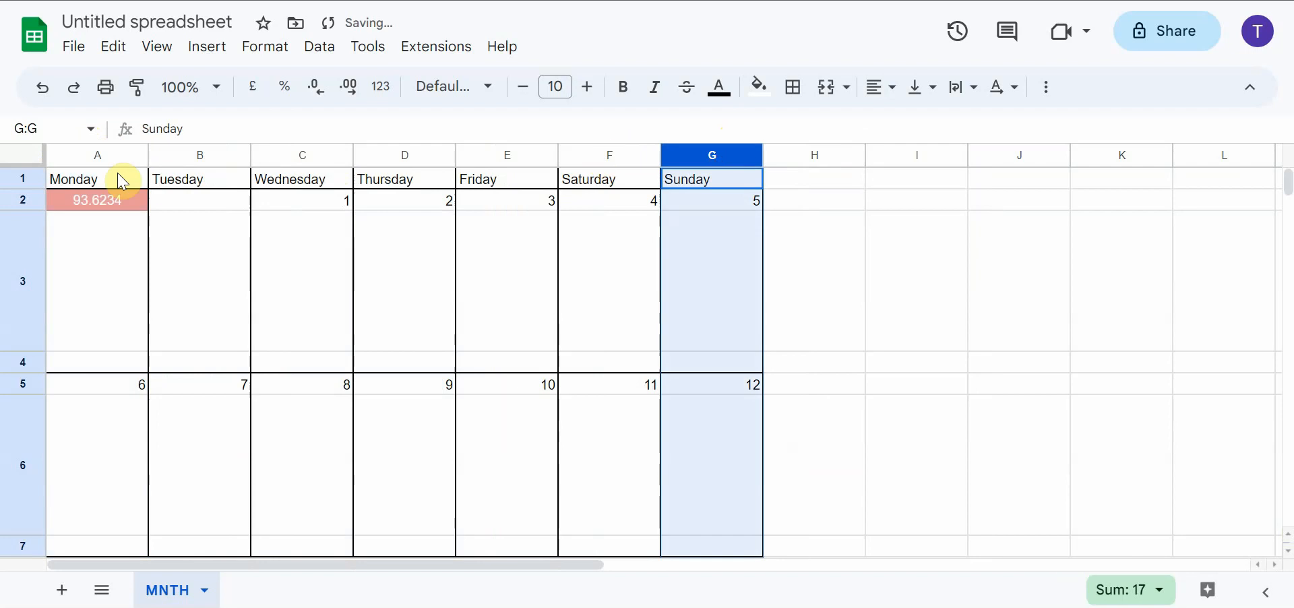
{"action": "left_click_drag", "start_coordinate": [101, 154], "coordinate": [197, 153]}
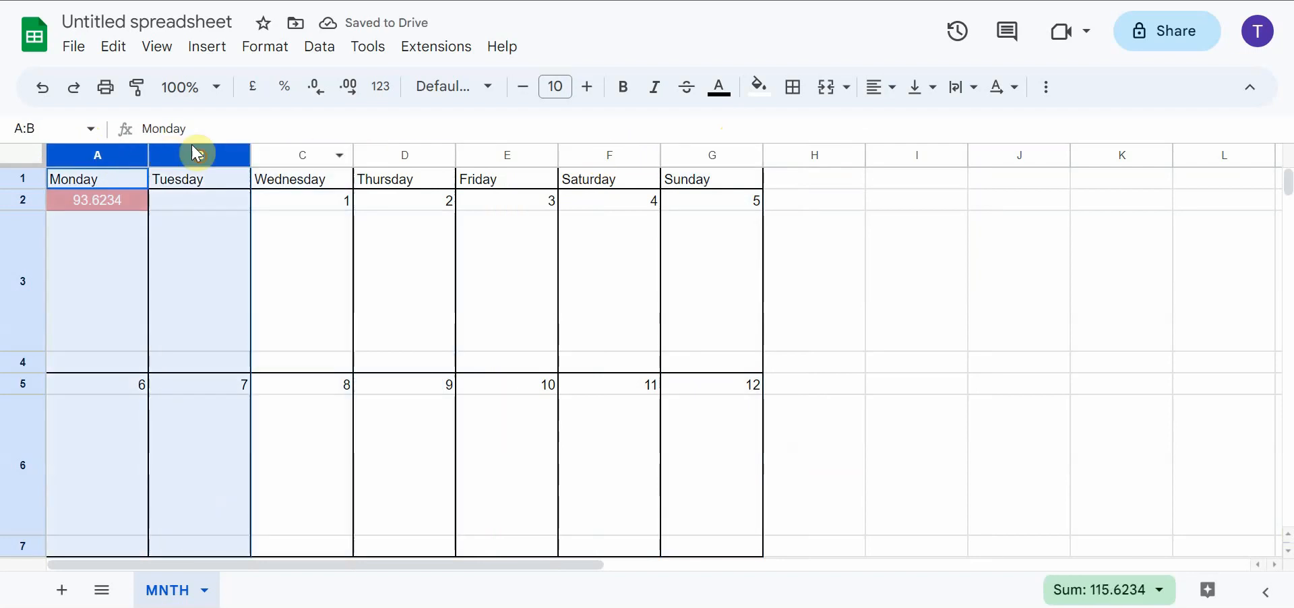
{"action": "right_click", "coordinate": [636, 158]}
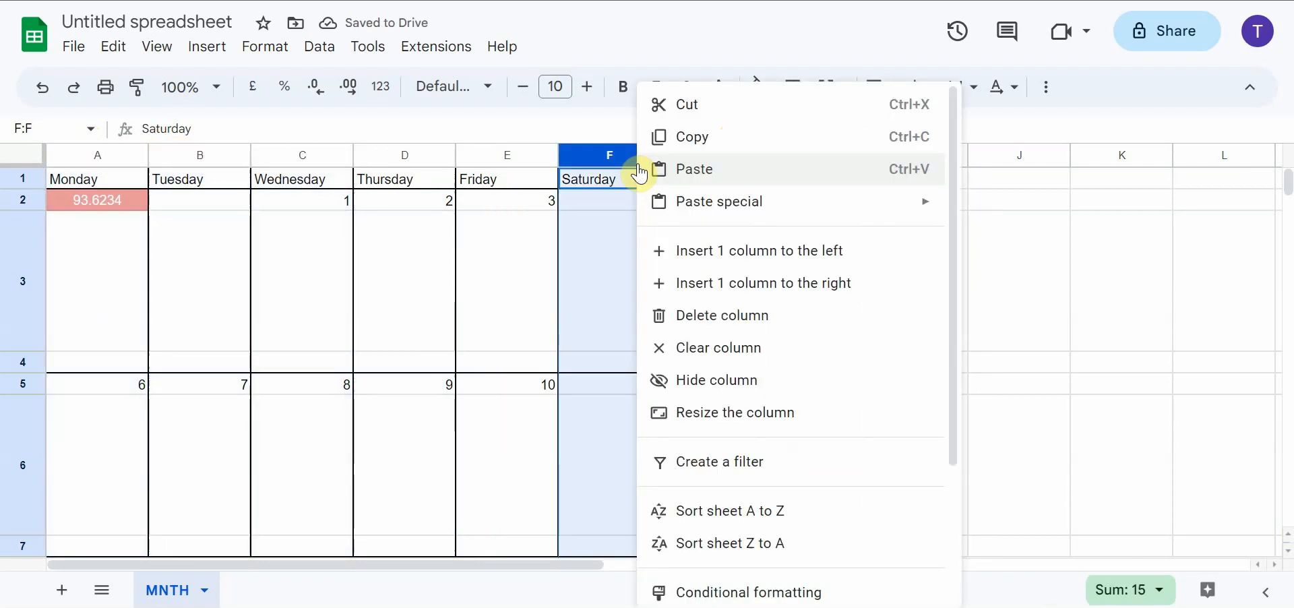
{"action": "left_click", "coordinate": [90, 157]}
{"action": "mouse_move", "coordinate": [89, 154]}
{"action": "left_mouse_down"}
{"action": "mouse_move", "coordinate": [196, 153]}
{"action": "mouse_move", "coordinate": [80, 153]}
{"action": "left_mouse_up"}
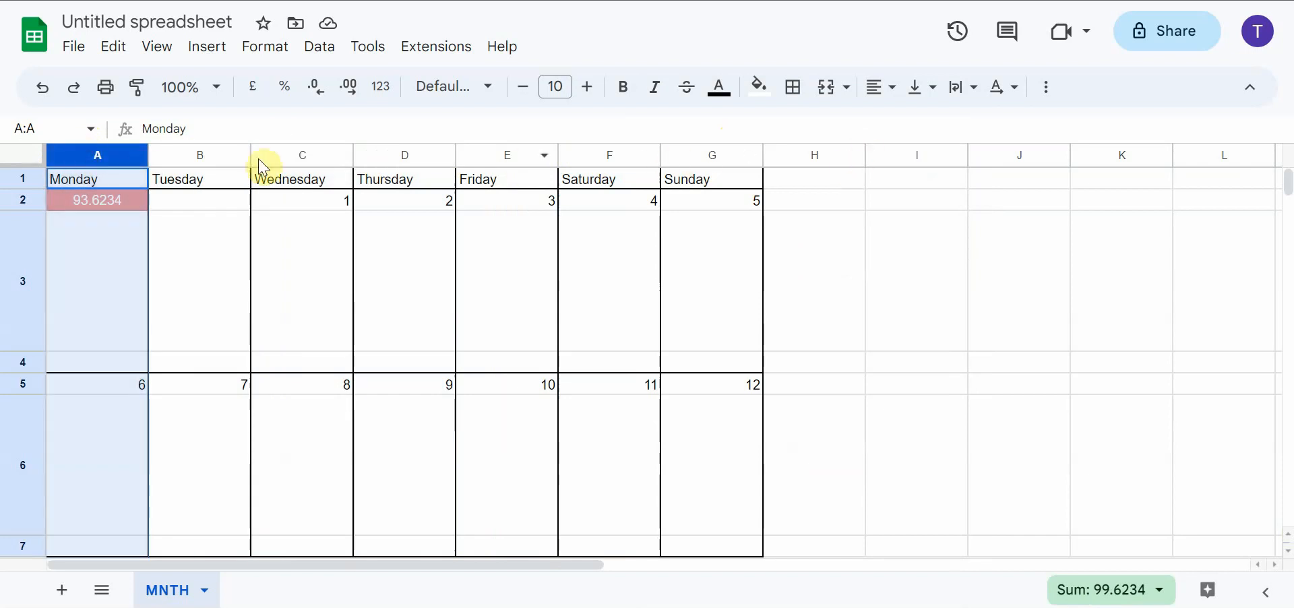
{"action": "left_click", "coordinate": [307, 155]}
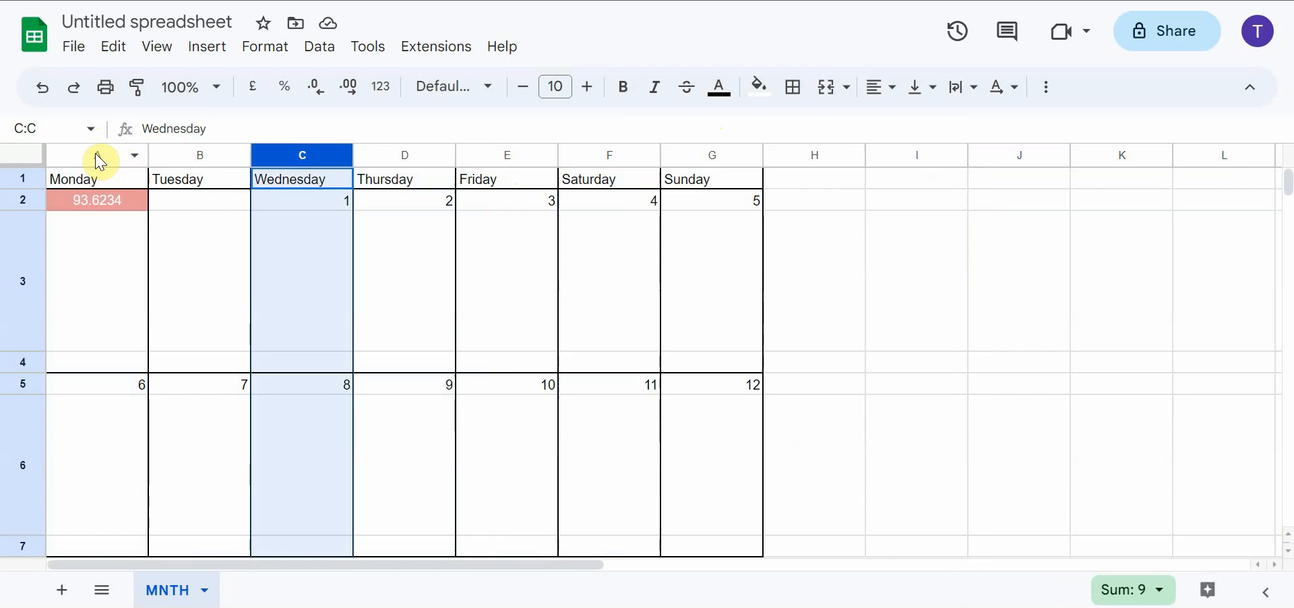
Widen columns A through G equally so the Monday to Sunday calendar fills the visible sheet width
{"action": "left_click_drag", "start_coordinate": [89, 154], "coordinate": [710, 152]}
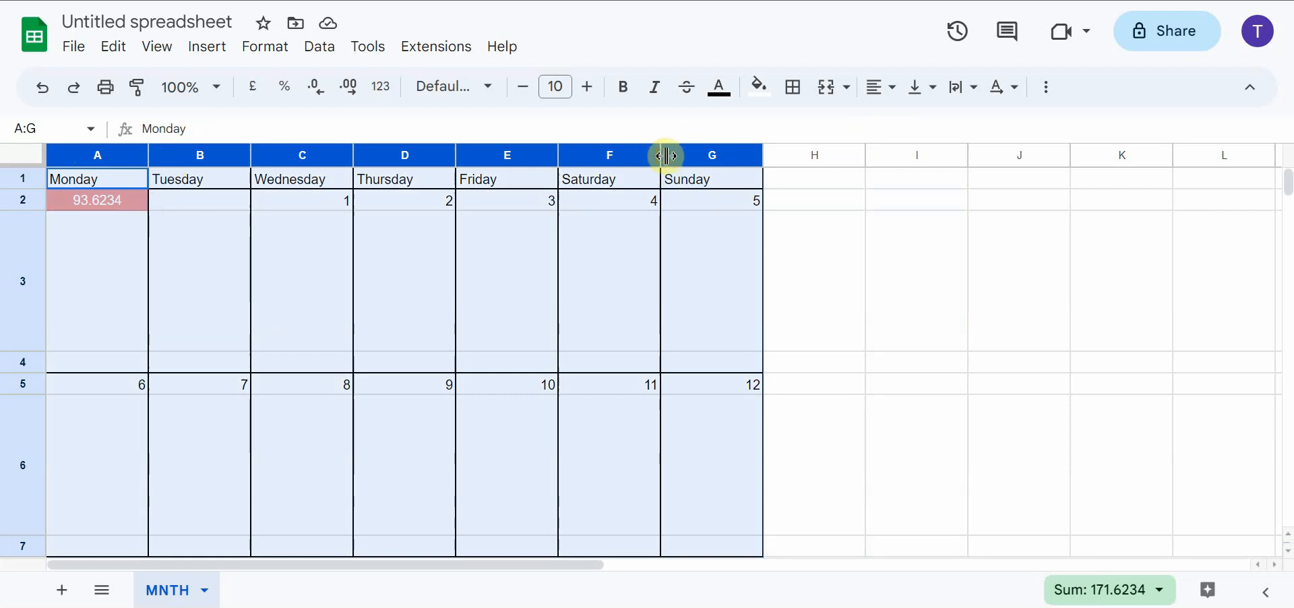
{"action": "left_click_drag", "start_coordinate": [661, 156], "coordinate": [758, 151]}
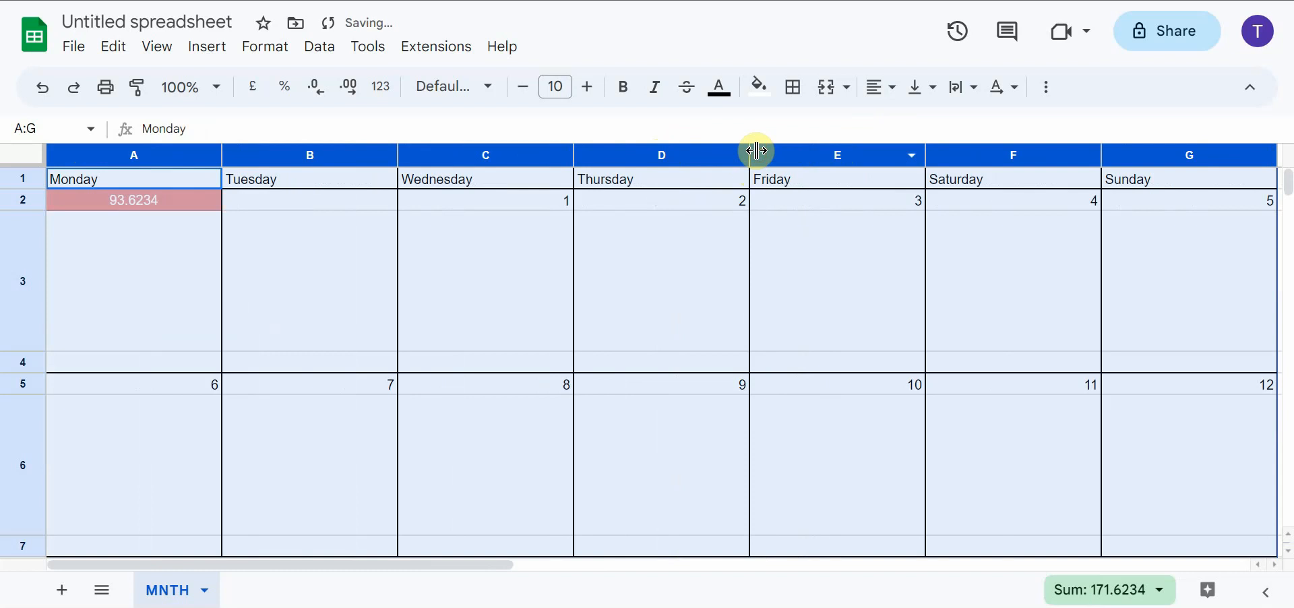
{"action": "left_click", "coordinate": [778, 226]}
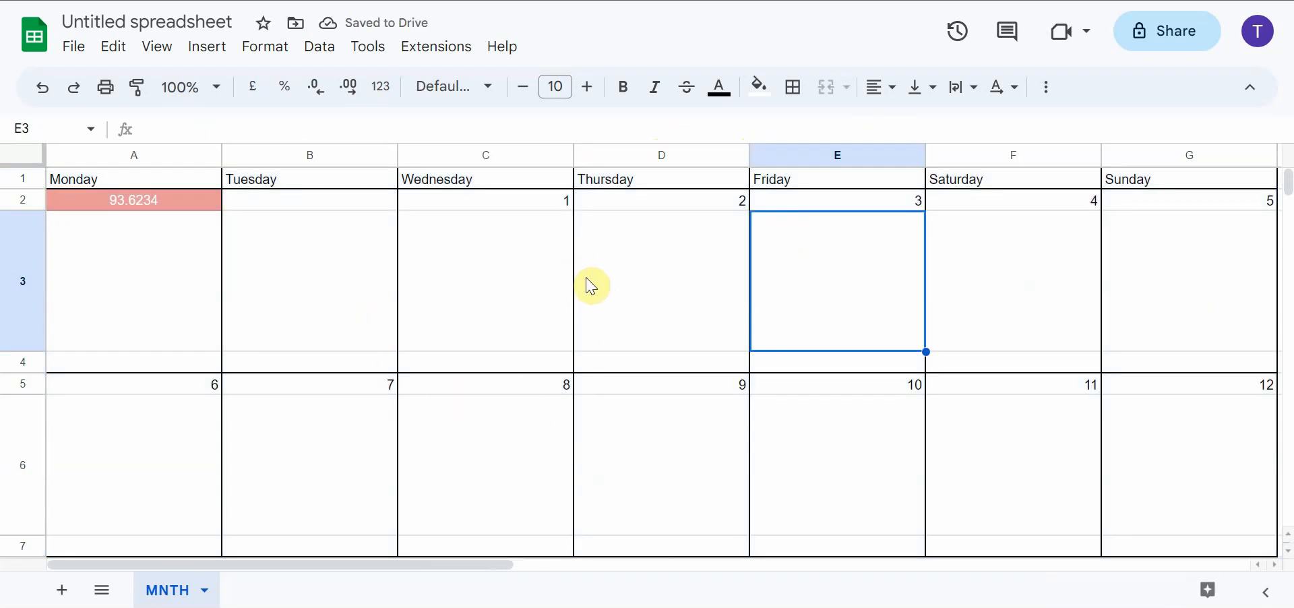
{"action": "left_click", "coordinate": [477, 204]}
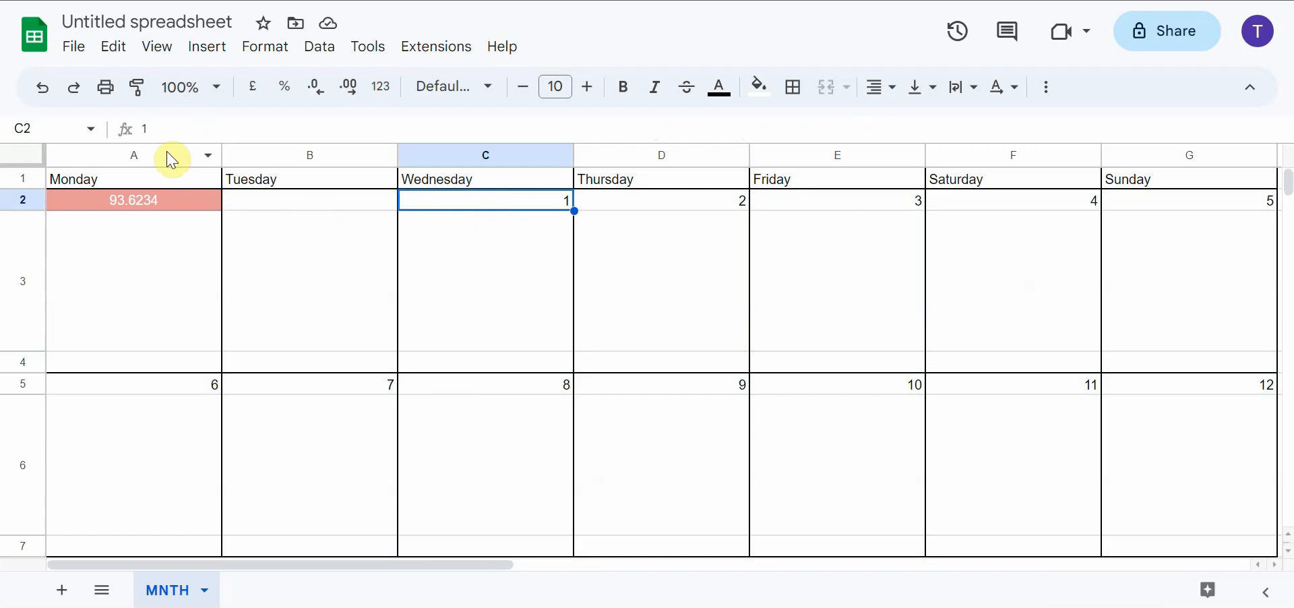
Insert OSAKA followed by several spaces ahead of the date number 1 in cell C2
{"action": "left_click", "coordinate": [134, 128]}
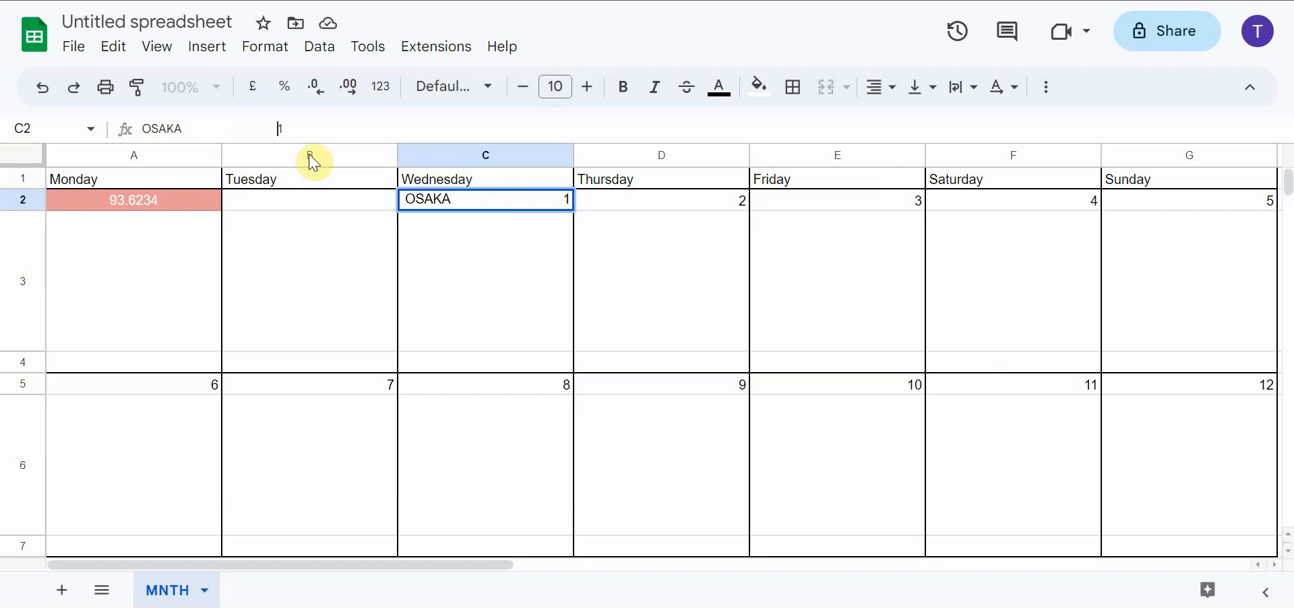
{"action": "left_click", "coordinate": [470, 254]}
{"action": "left_click", "coordinate": [464, 202]}
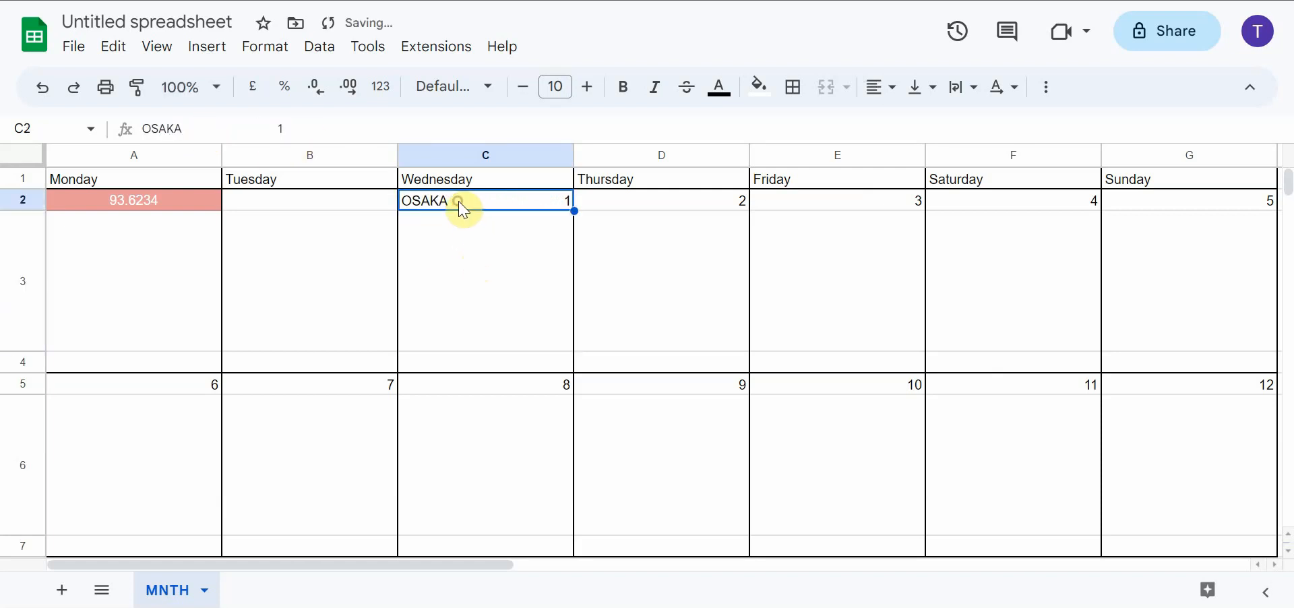
Copy OSAKA with its trailing spaces from C2 and insert it as plain text ahead of the 2 in cell D2
{"action": "left_click", "coordinate": [273, 126]}
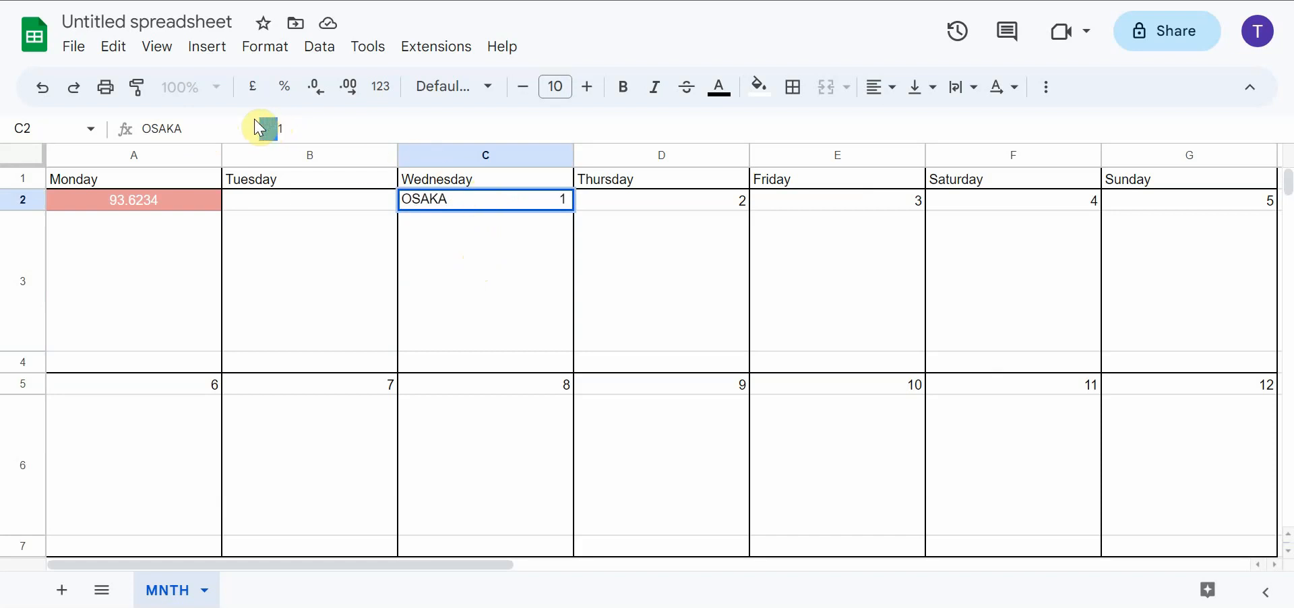
{"action": "left_click_drag", "start_coordinate": [260, 128], "coordinate": [138, 124]}
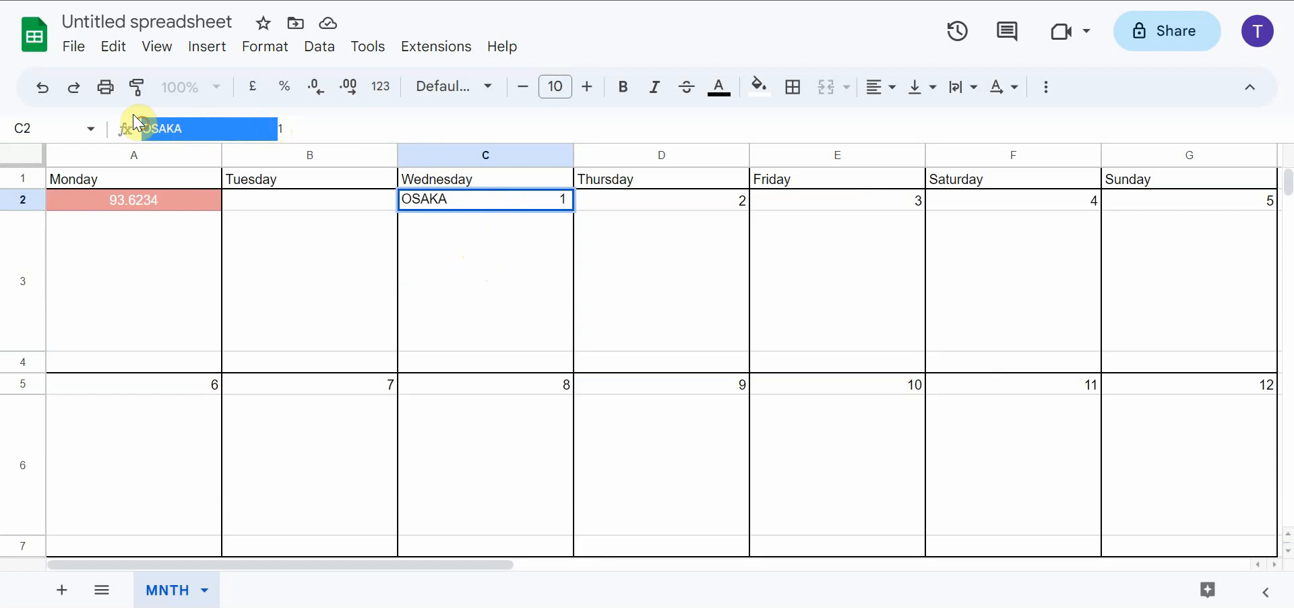
{"action": "right_click", "coordinate": [144, 123]}
{"action": "left_click", "coordinate": [190, 198]}
{"action": "left_click", "coordinate": [651, 205]}
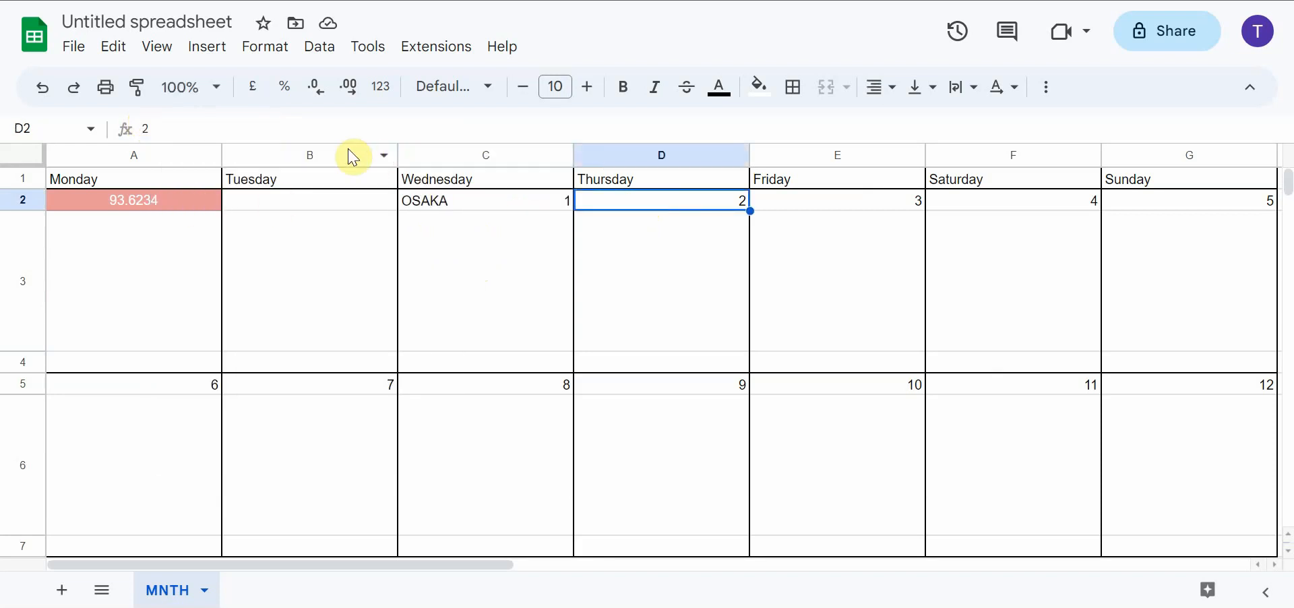
{"action": "left_click", "coordinate": [138, 126]}
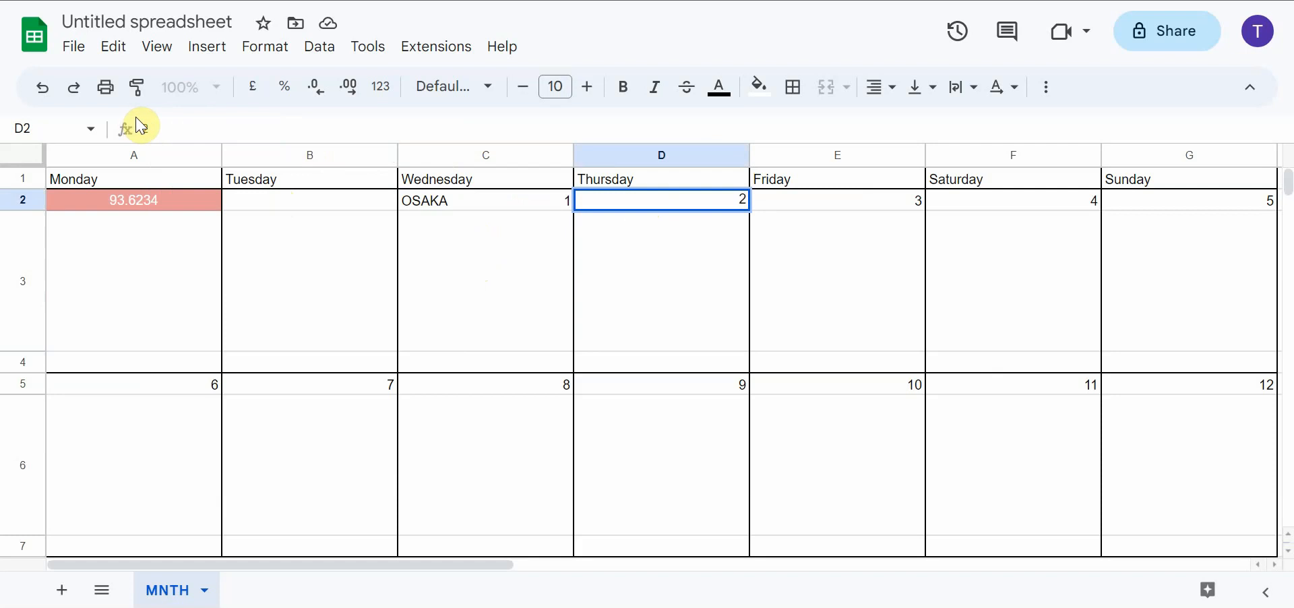
{"action": "right_click", "coordinate": [139, 126]}
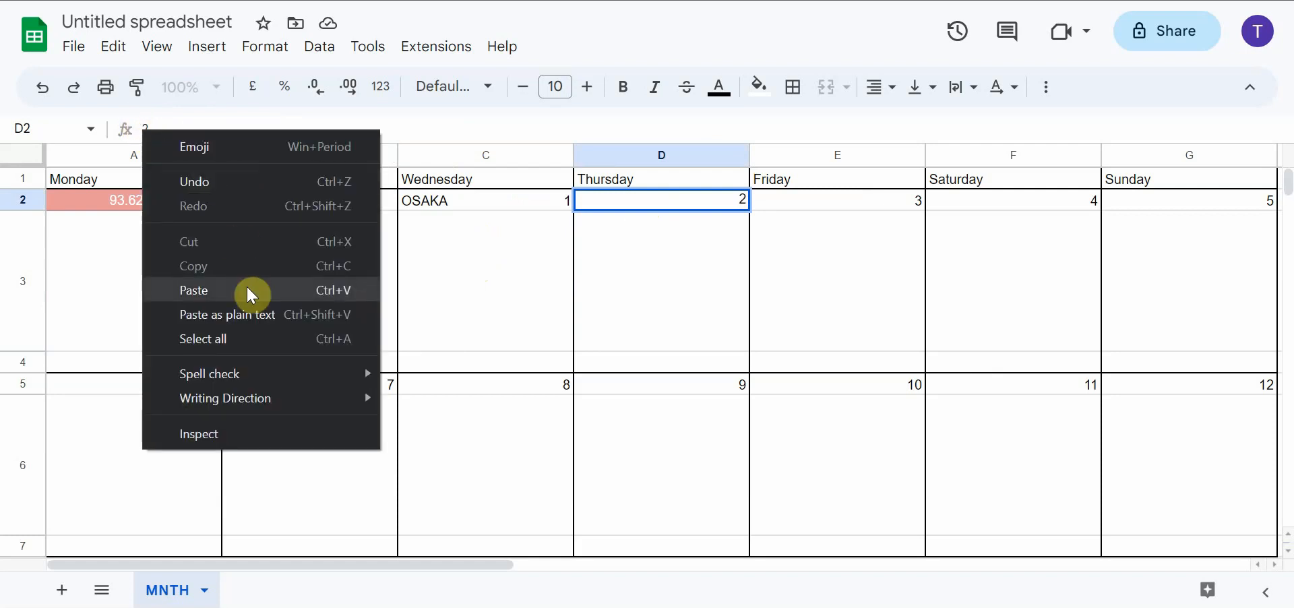
{"action": "left_click", "coordinate": [265, 318]}
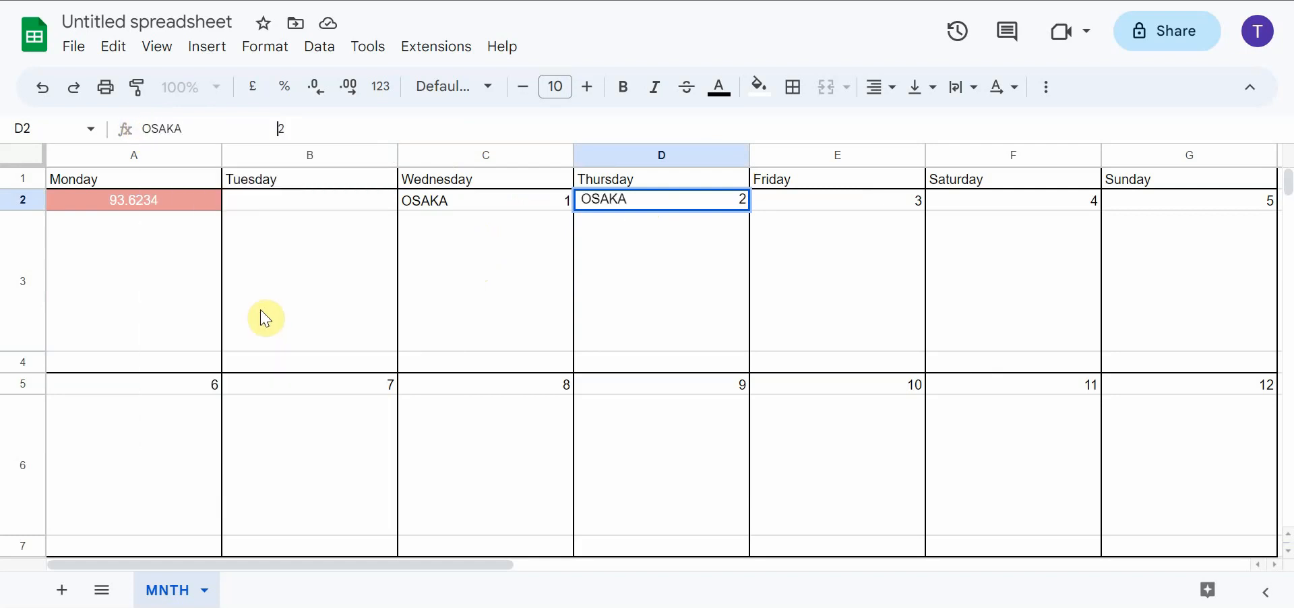
Insert the copied text ahead of the 3 in cell E2 and change its city name to KYOTO
{"action": "left_click", "coordinate": [811, 200]}
{"action": "left_click", "coordinate": [138, 127]}
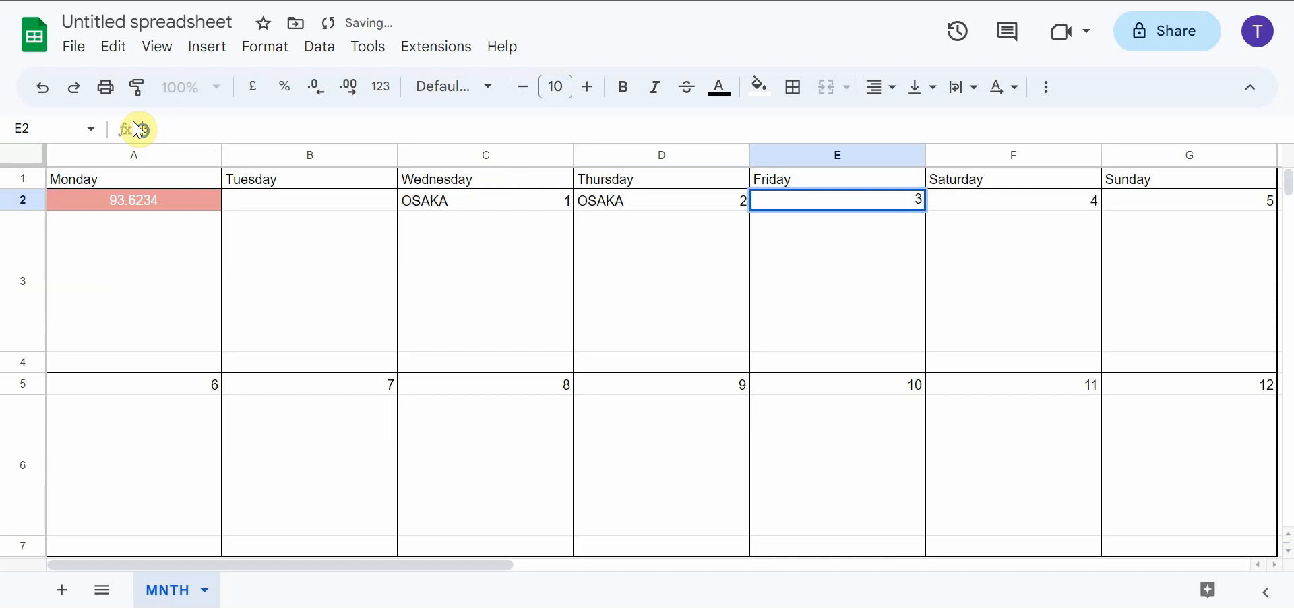
{"action": "right_click", "coordinate": [138, 127]}
{"action": "left_click", "coordinate": [308, 325]}
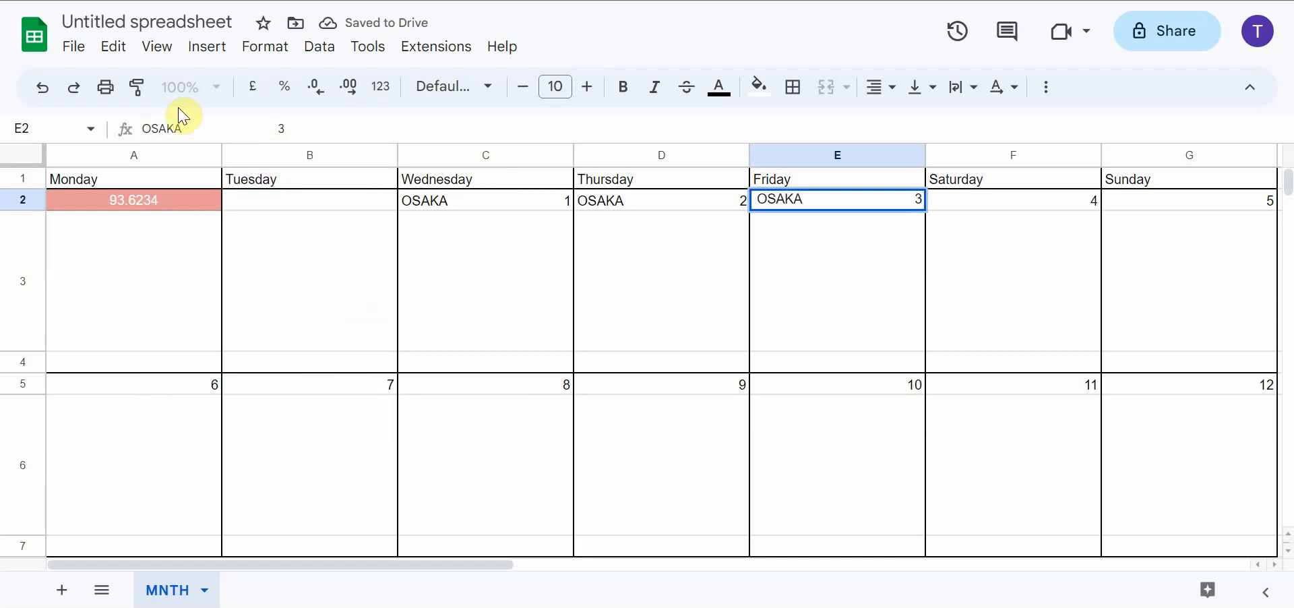
{"action": "left_click_drag", "start_coordinate": [162, 126], "coordinate": [140, 127]}
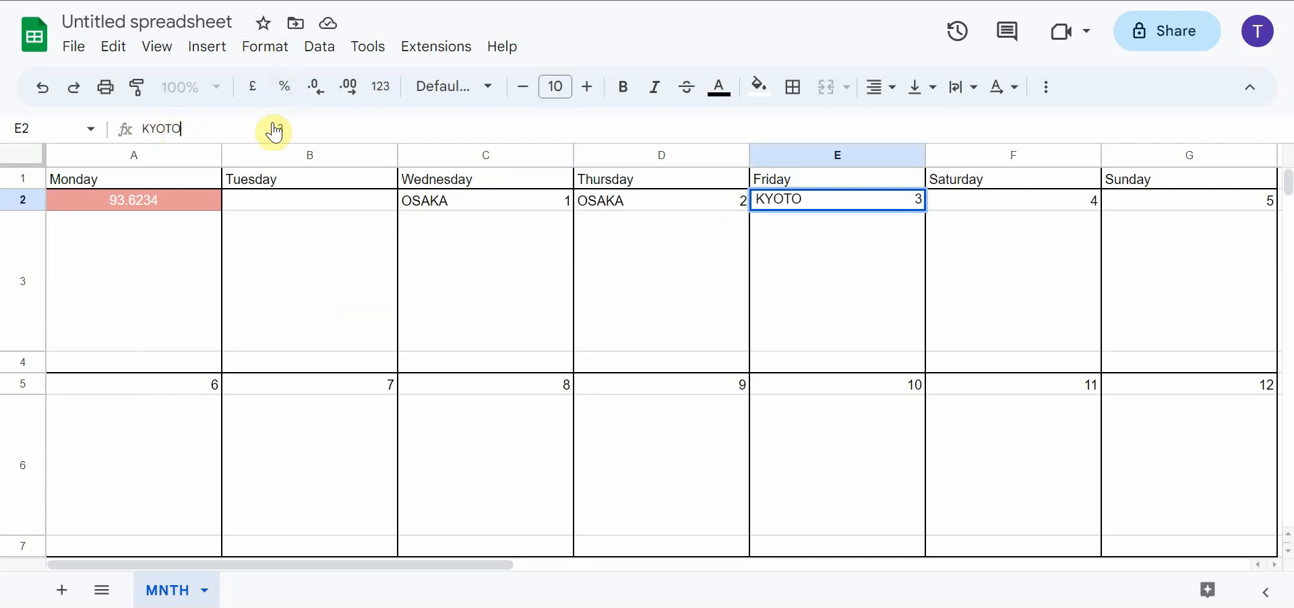
Copy KYOTO with its trailing spaces from E2 and insert it as plain text ahead of the 4 in cell F2
{"action": "left_click_drag", "start_coordinate": [277, 129], "coordinate": [132, 139]}
{"action": "right_click", "coordinate": [152, 127]}
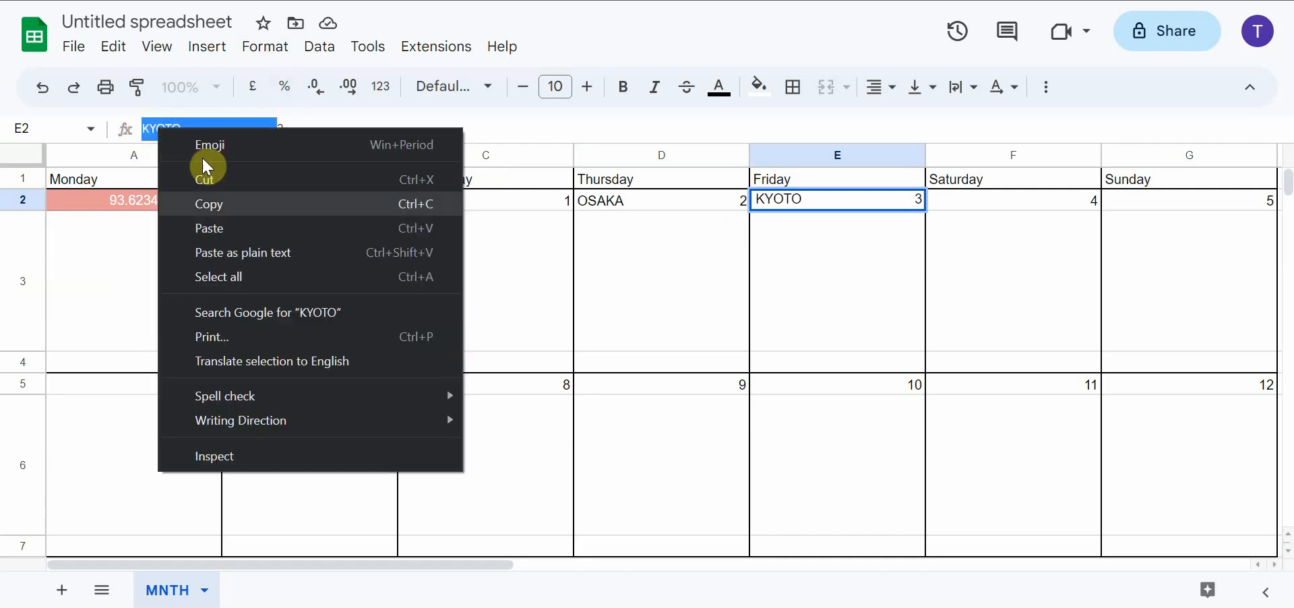
{"action": "left_click", "coordinate": [289, 204]}
{"action": "left_click", "coordinate": [973, 200]}
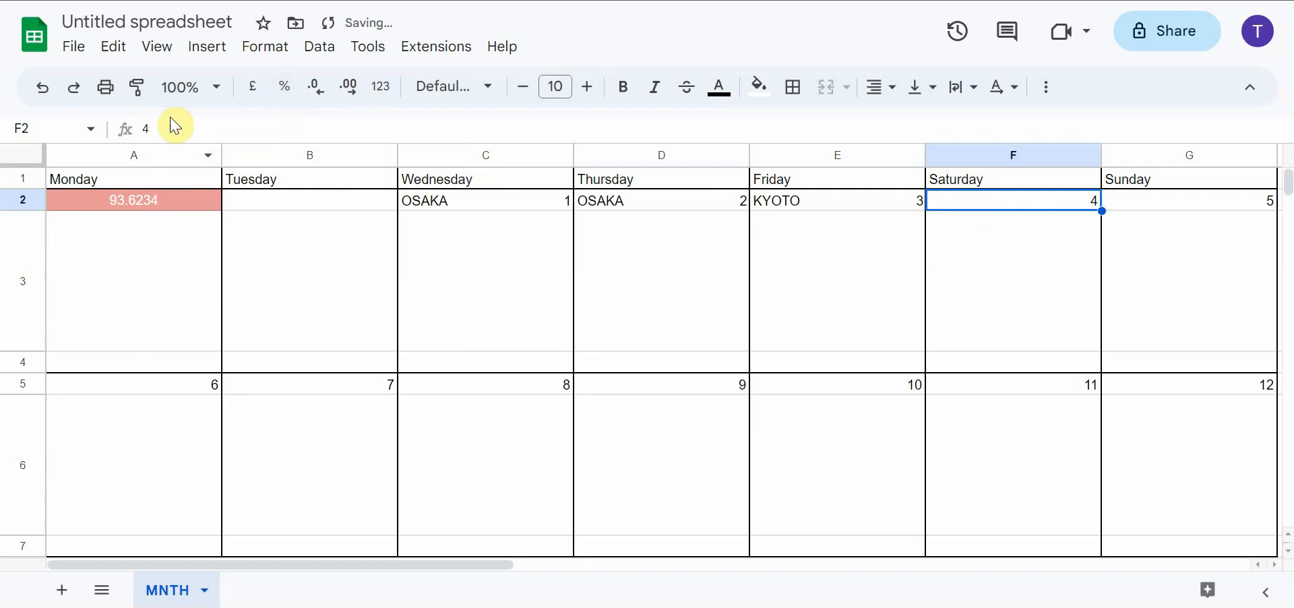
{"action": "left_click", "coordinate": [138, 129]}
{"action": "right_click", "coordinate": [139, 129]}
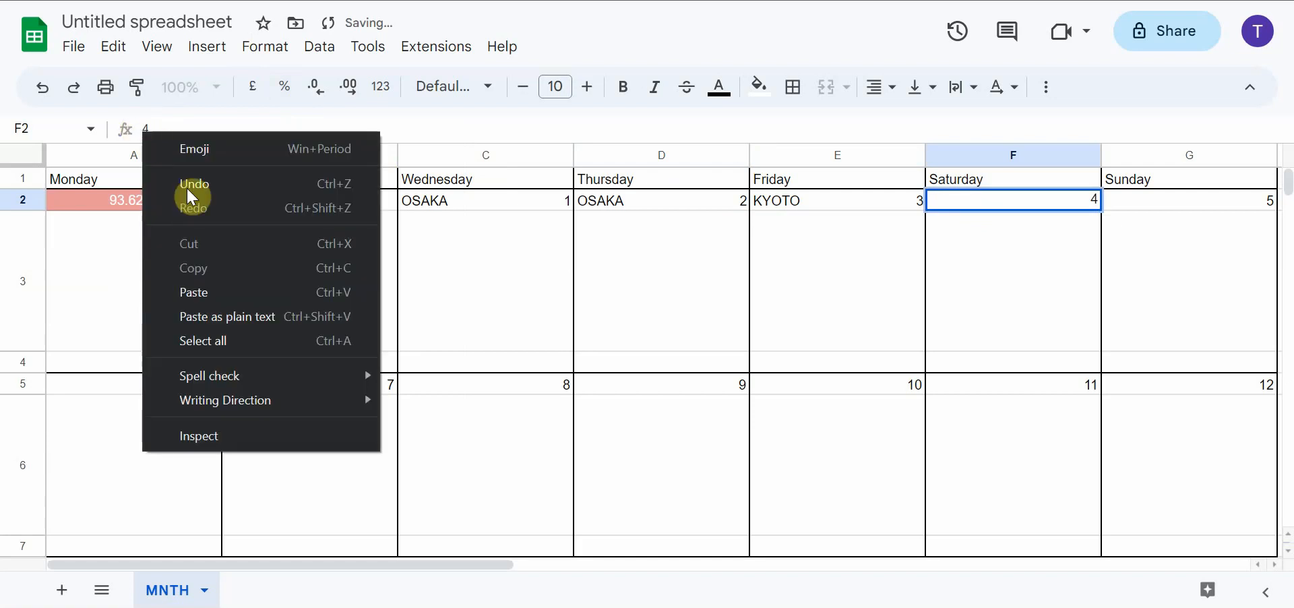
{"action": "left_click", "coordinate": [267, 313]}
Insert the copied KYOTO text ahead of the date number 5 in cell G2
{"action": "left_click", "coordinate": [1157, 199]}
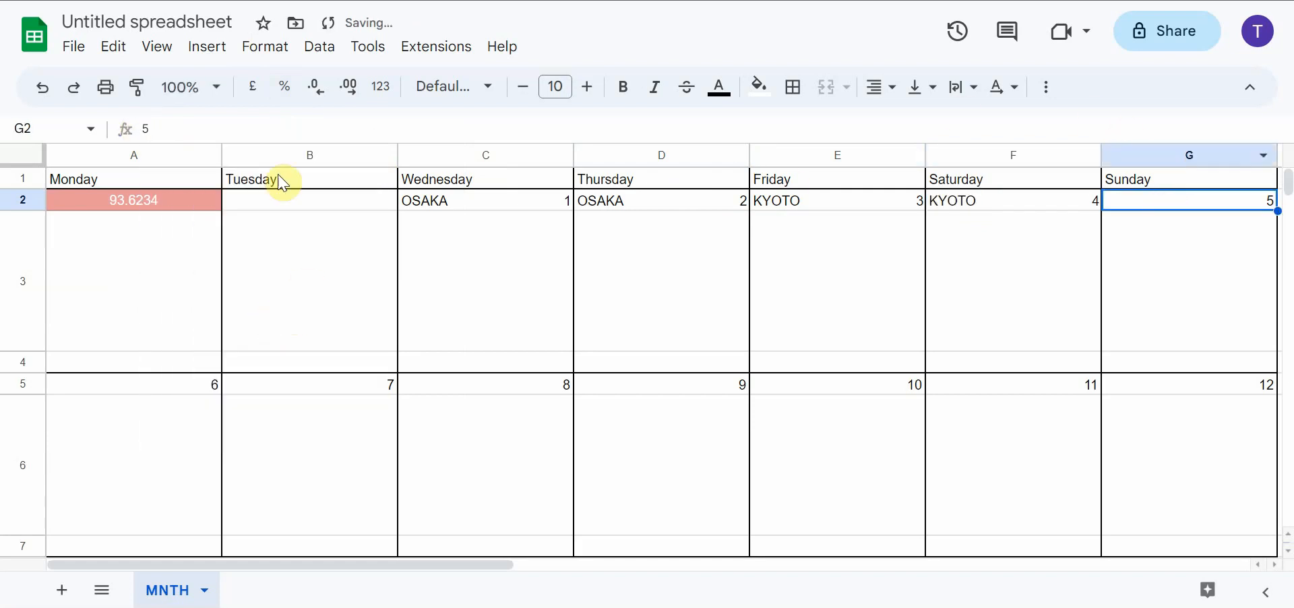
{"action": "left_click", "coordinate": [139, 127]}
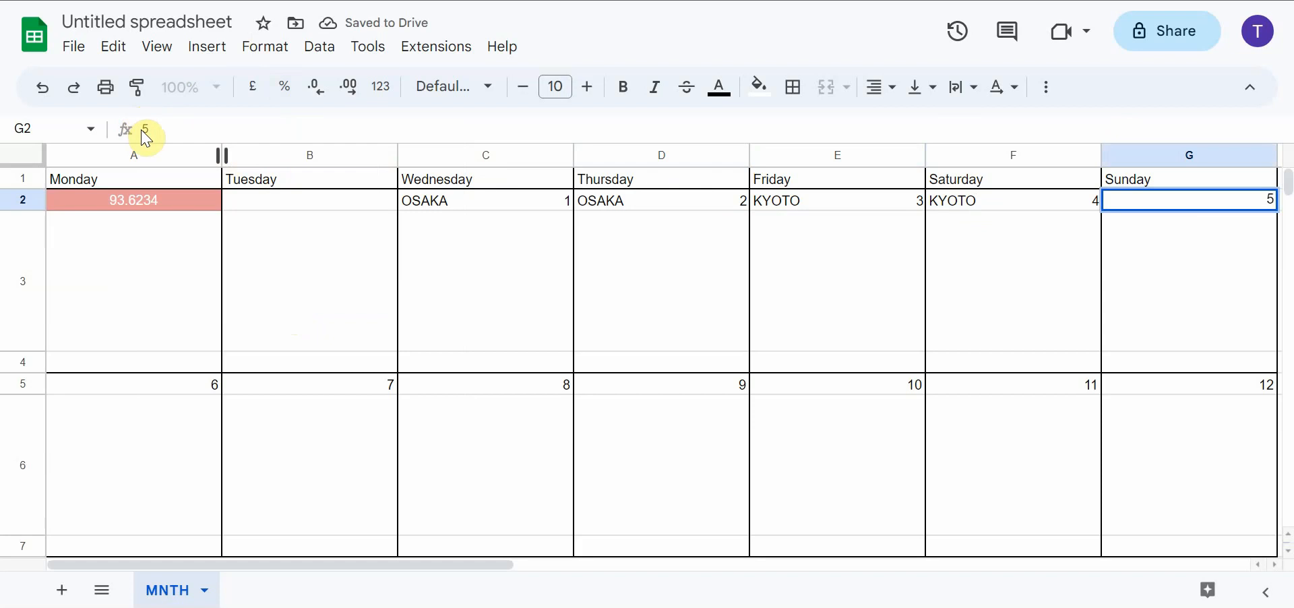
{"action": "right_click", "coordinate": [140, 128]}
{"action": "left_click", "coordinate": [269, 313]}
{"action": "left_click", "coordinate": [272, 313]}
Insert the copied text ahead of the 6 in cell A5 and change its city name to TOKYO
{"action": "left_click", "coordinate": [190, 389]}
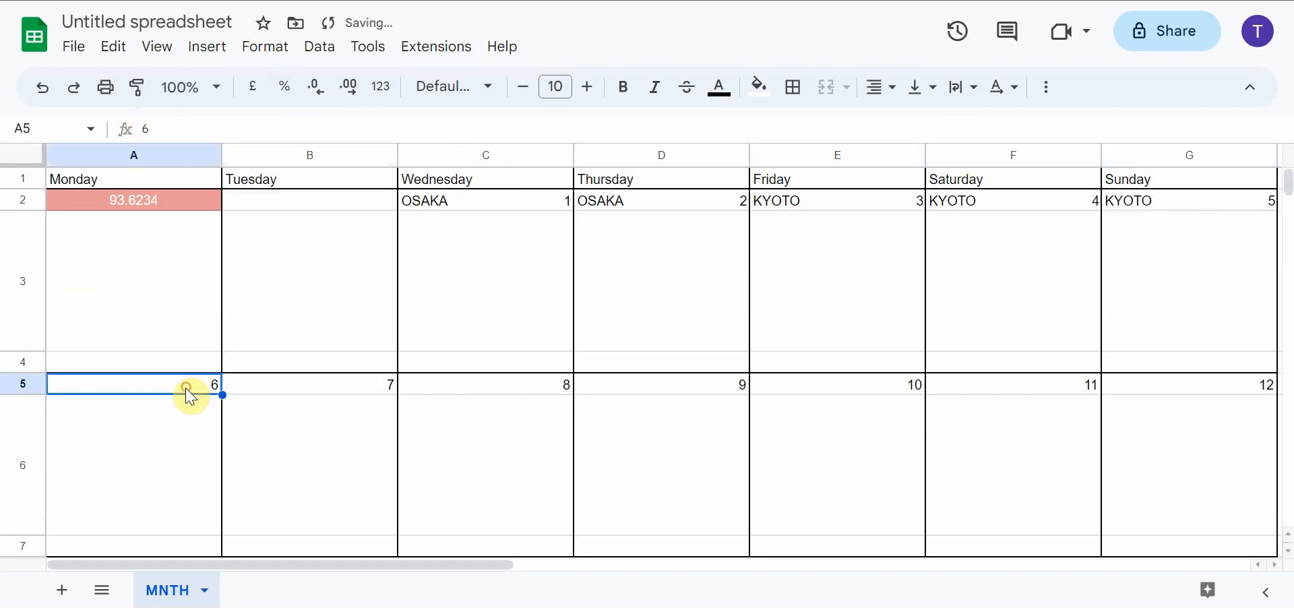
{"action": "left_click", "coordinate": [140, 128]}
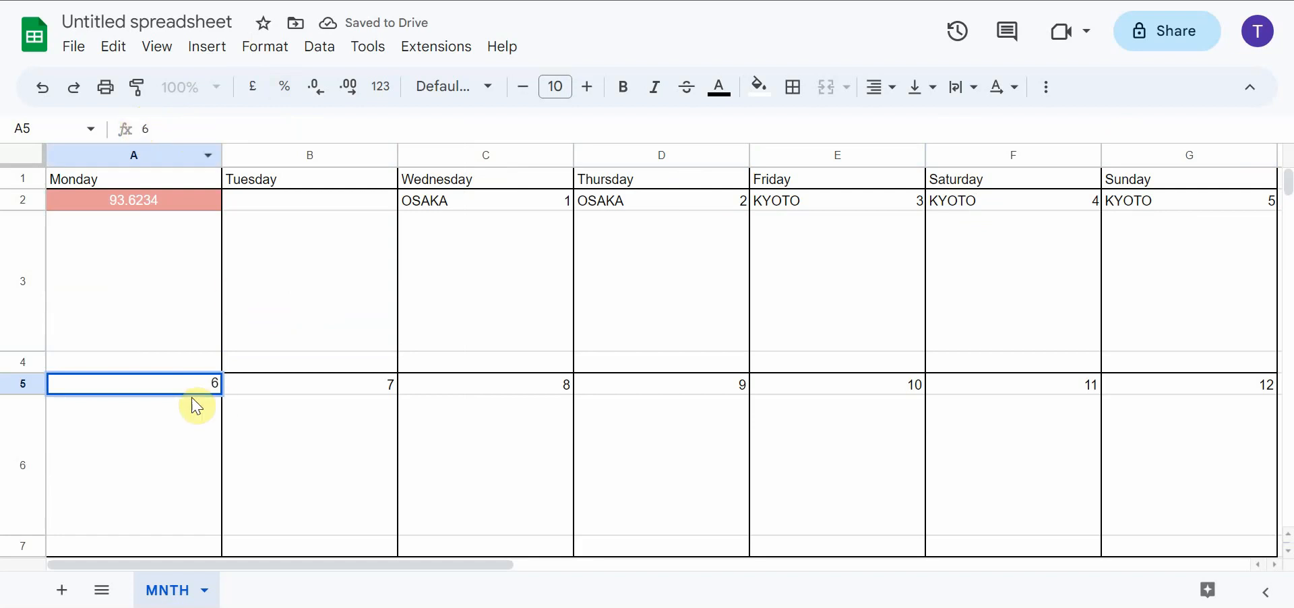
{"action": "right_click", "coordinate": [137, 129]}
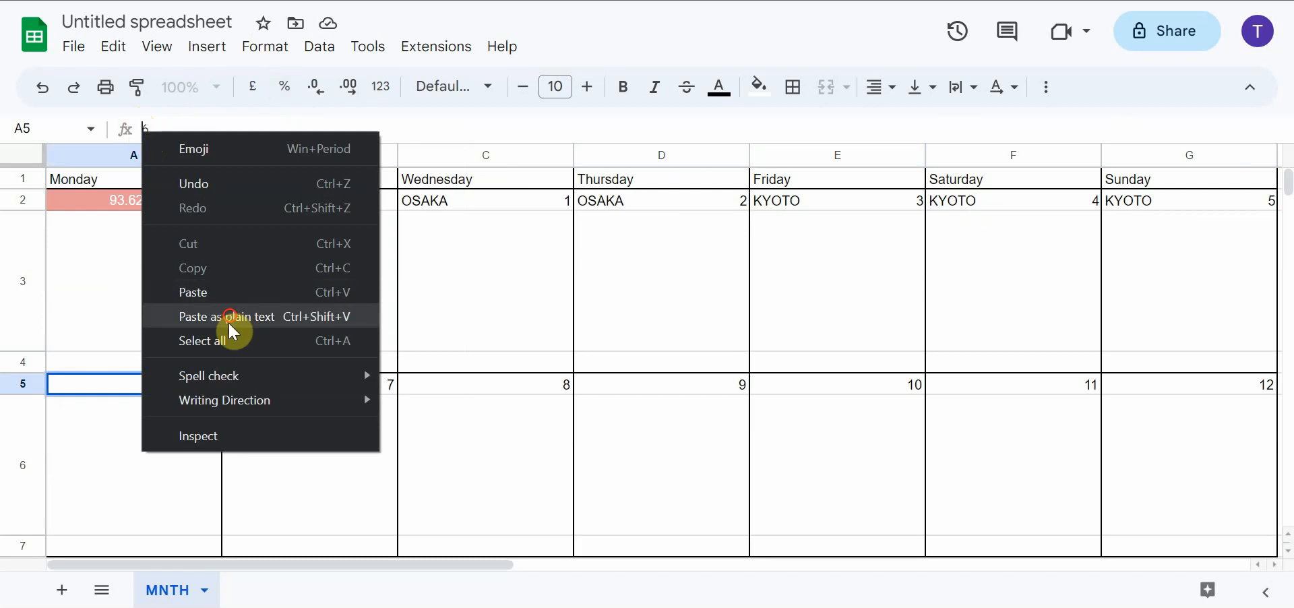
{"action": "left_click", "coordinate": [309, 317]}
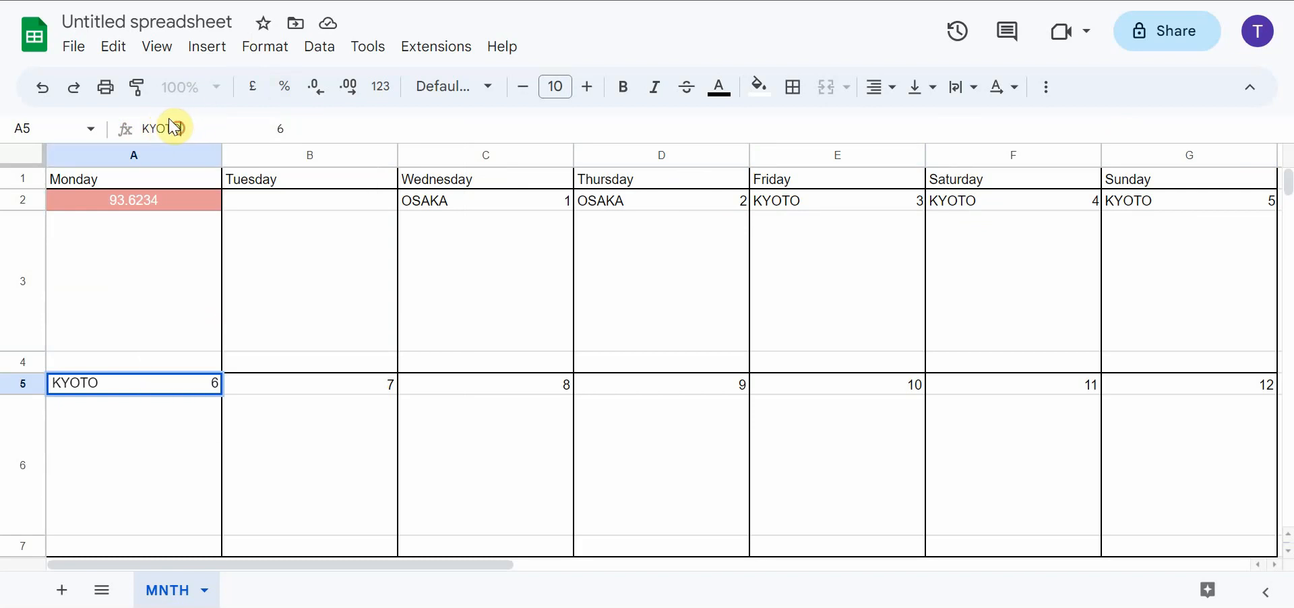
{"action": "left_click_drag", "start_coordinate": [175, 128], "coordinate": [144, 126]}
{"action": "type", "text": "TOKYO"}
Copy TOKYO with its trailing spaces from A5 and insert it ahead of the date numbers in cells B5 and C5
{"action": "left_click_drag", "start_coordinate": [272, 121], "coordinate": [132, 136]}
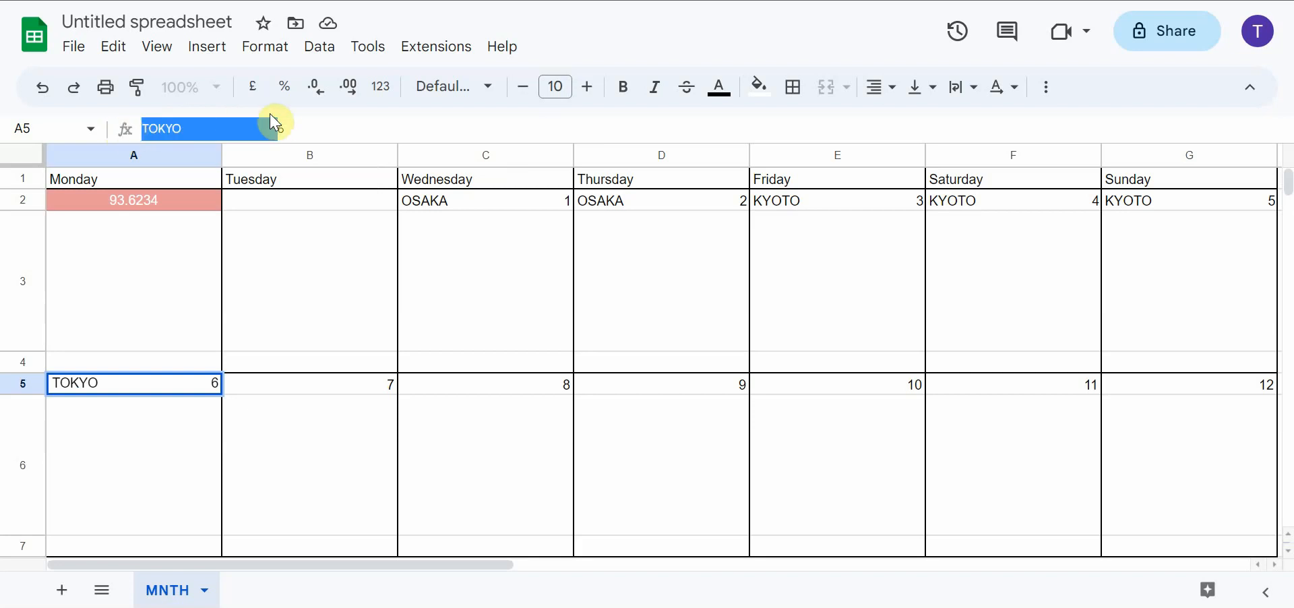
{"action": "left_click", "coordinate": [345, 386]}
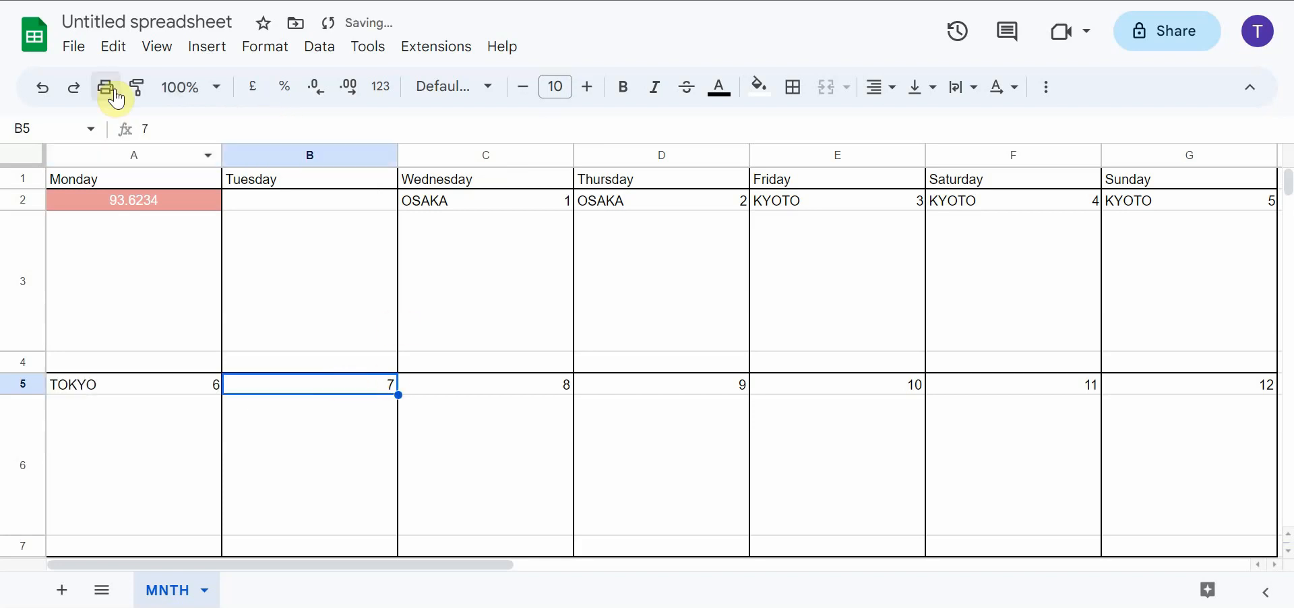
{"action": "right_click", "coordinate": [138, 128]}
{"action": "left_click", "coordinate": [260, 303]}
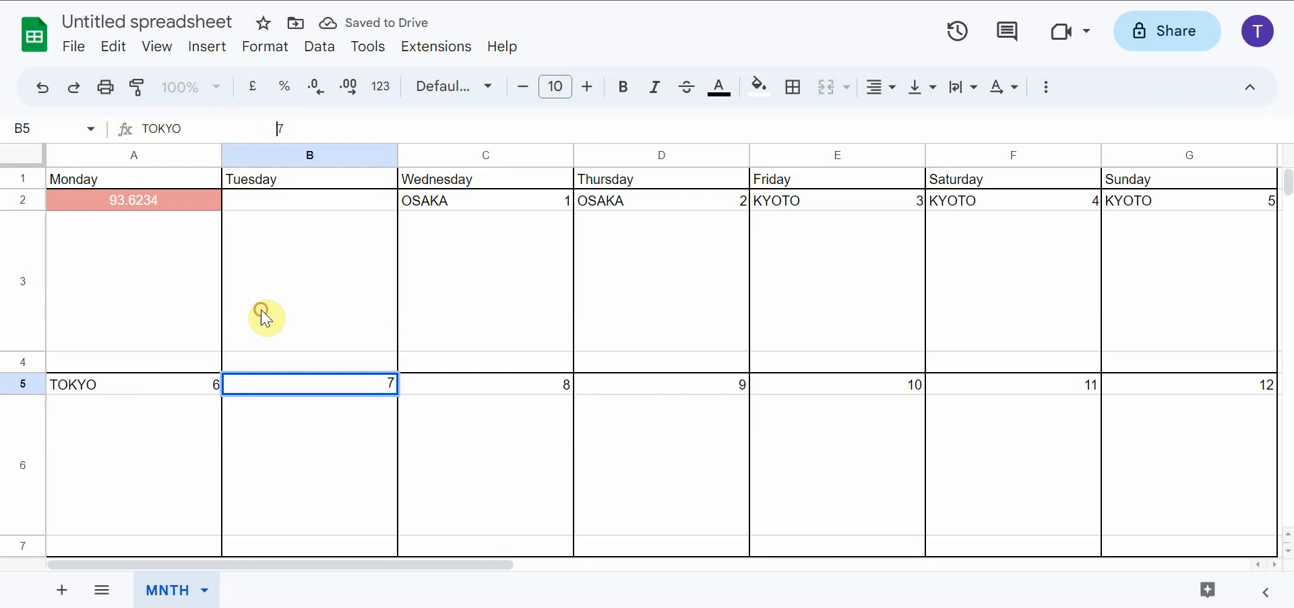
{"action": "left_click", "coordinate": [556, 386]}
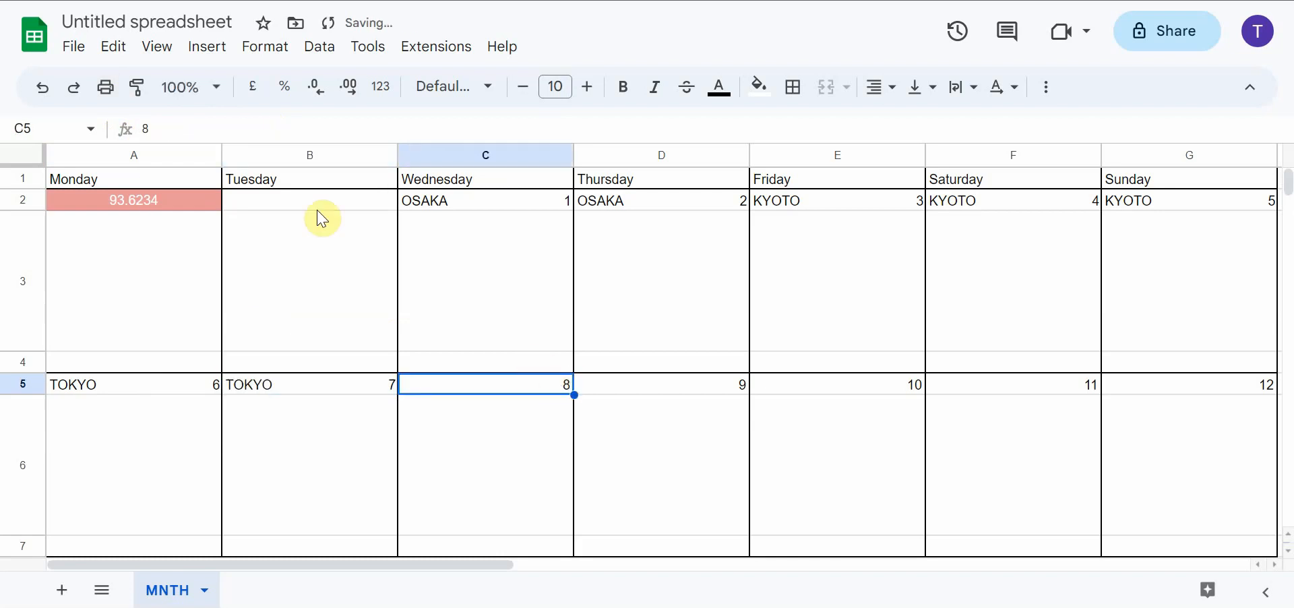
{"action": "right_click", "coordinate": [143, 128]}
{"action": "left_click", "coordinate": [262, 288]}
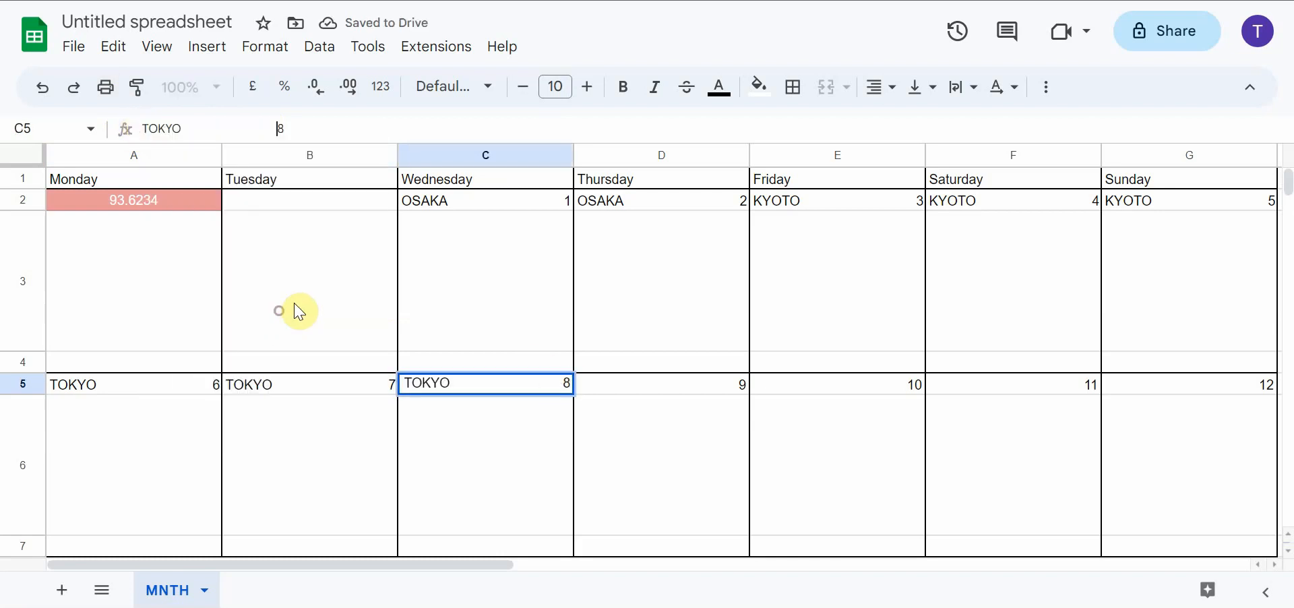
Insert the copied TOKYO text ahead of the date number 9 in cell D5
{"action": "left_click", "coordinate": [676, 389]}
{"action": "left_click", "coordinate": [135, 127]}
{"action": "right_click", "coordinate": [140, 127]}
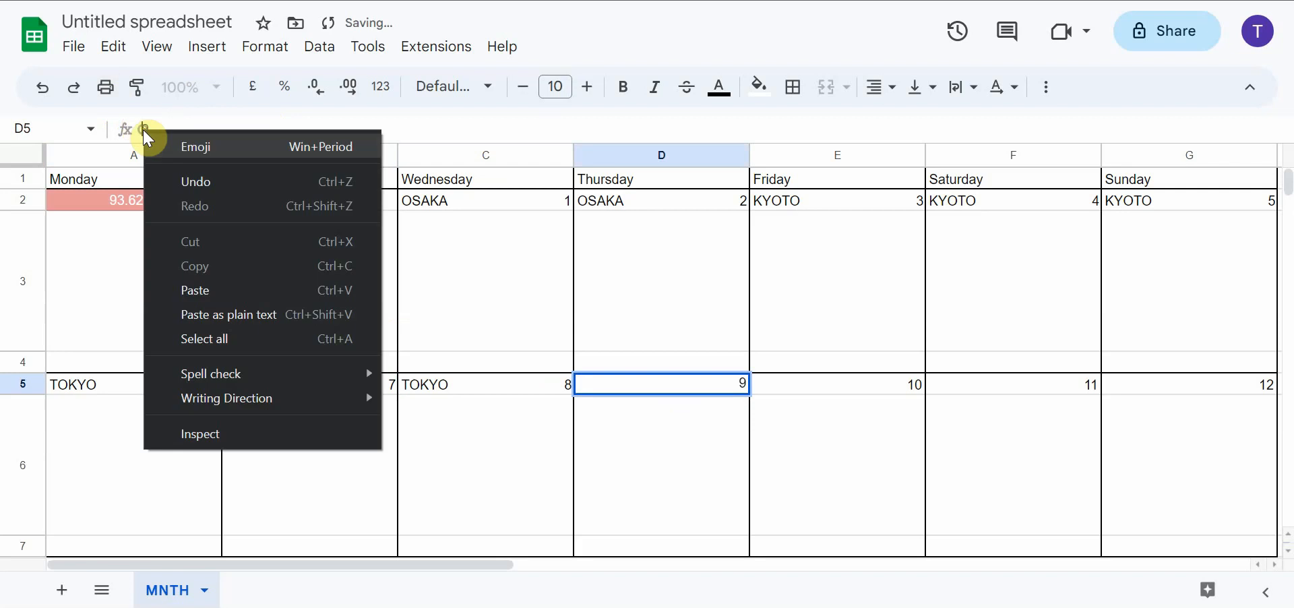
{"action": "left_click", "coordinate": [321, 320]}
{"action": "left_click", "coordinate": [745, 338]}
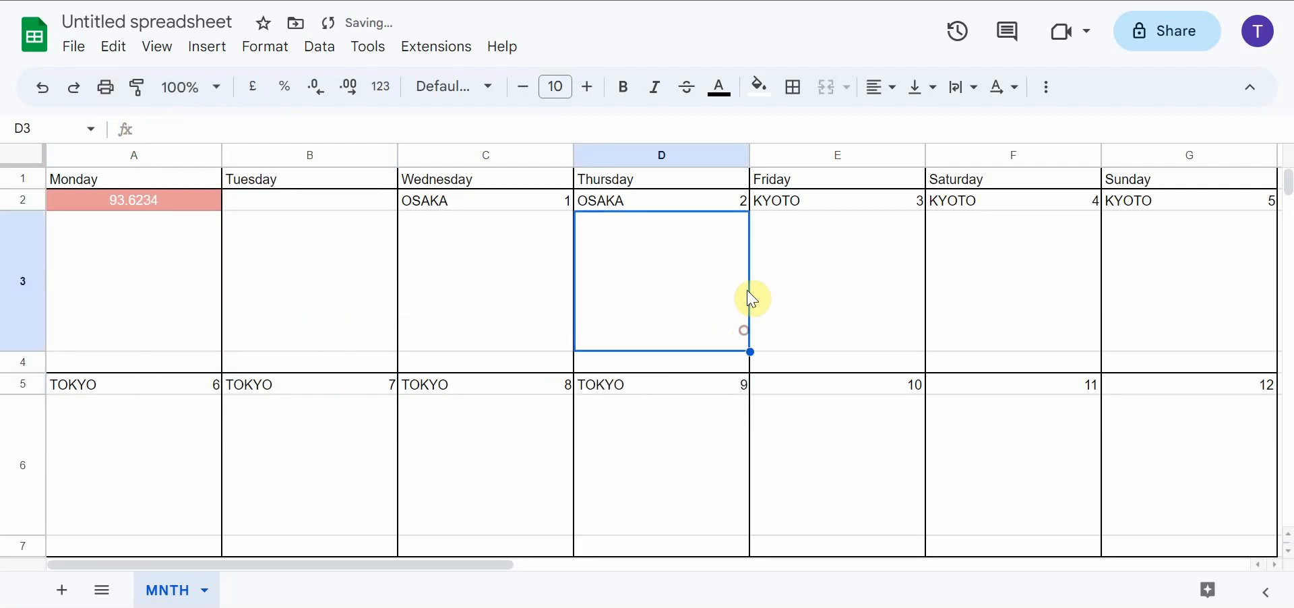
Fill the two OSAKA cells C2:D2 with light cyan 1
{"action": "left_click_drag", "start_coordinate": [453, 199], "coordinate": [685, 207]}
{"action": "left_click", "coordinate": [759, 86]}
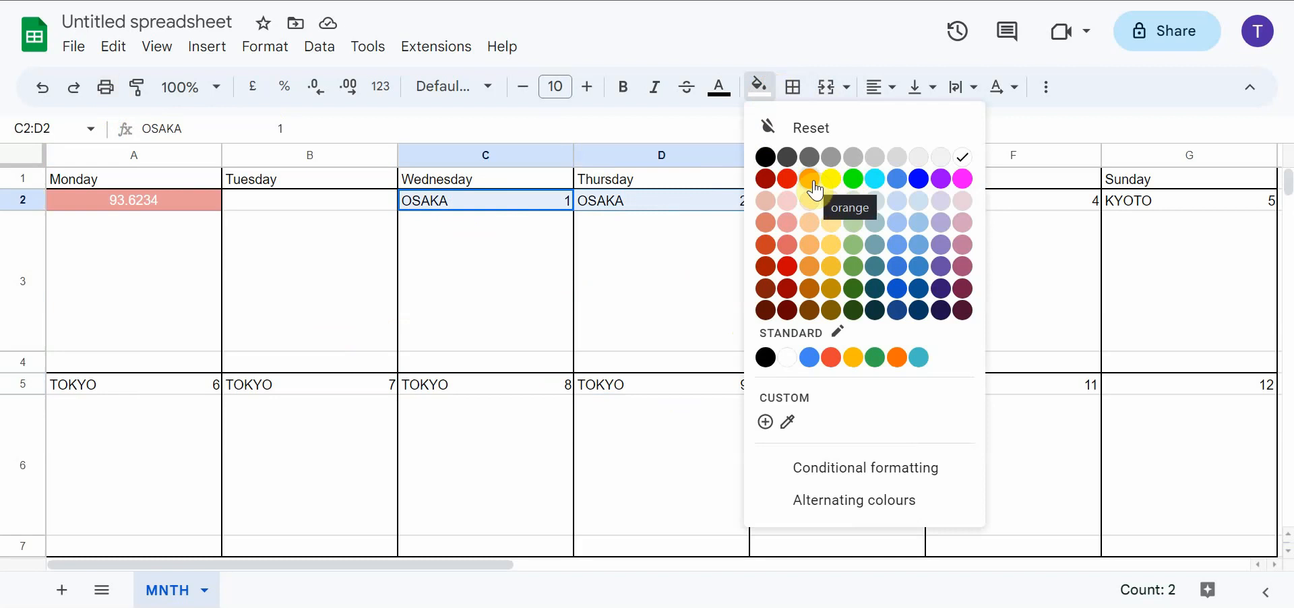
{"action": "left_click", "coordinate": [831, 309]}
{"action": "left_click", "coordinate": [758, 86]}
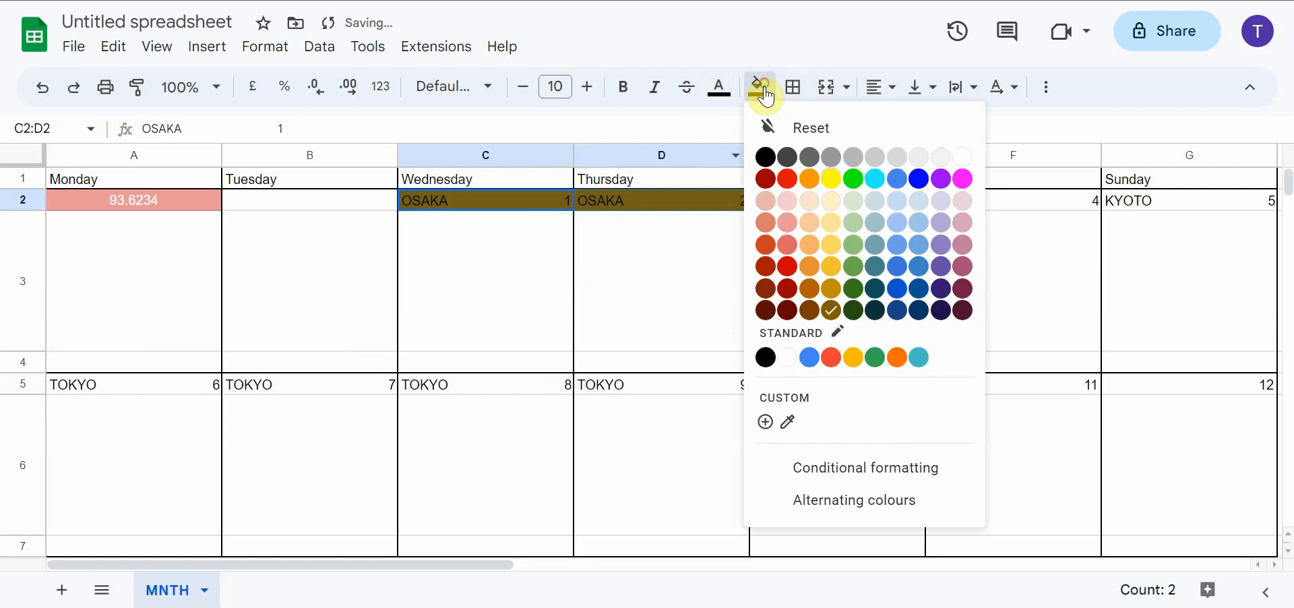
{"action": "left_click", "coordinate": [873, 247]}
Fill the three KYOTO cells E2:G2 with light magenta 1
{"action": "left_click", "coordinate": [822, 202]}
{"action": "key", "text": "shift+Right"}
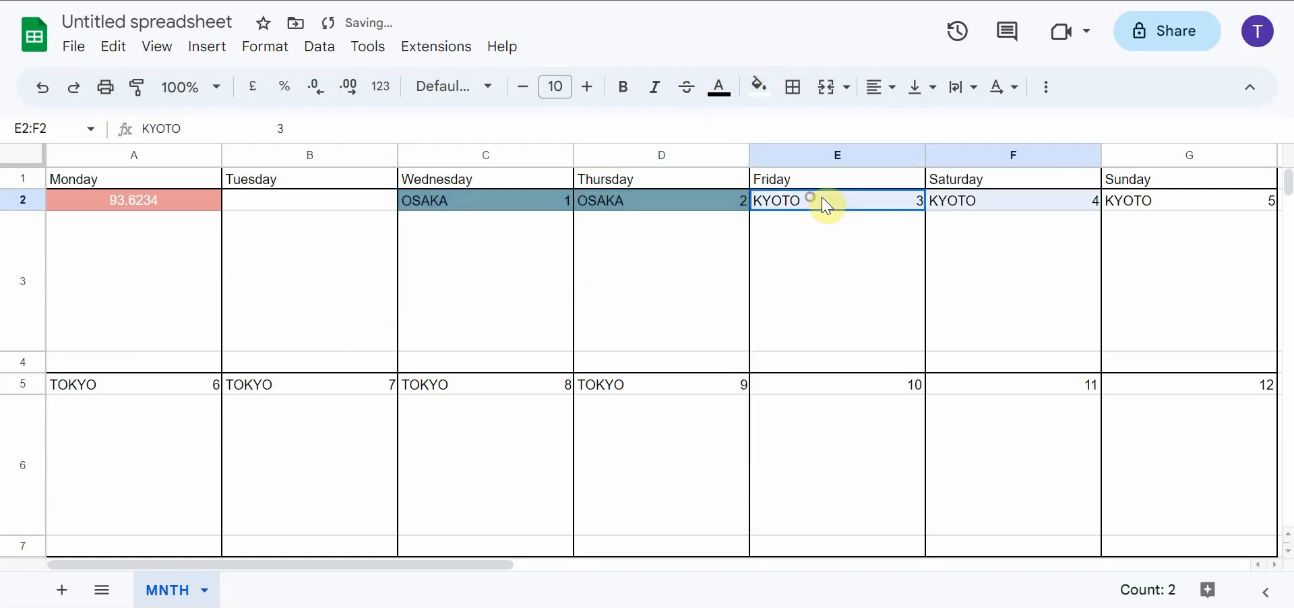
{"action": "left_click", "coordinate": [1118, 199], "text": "shift"}
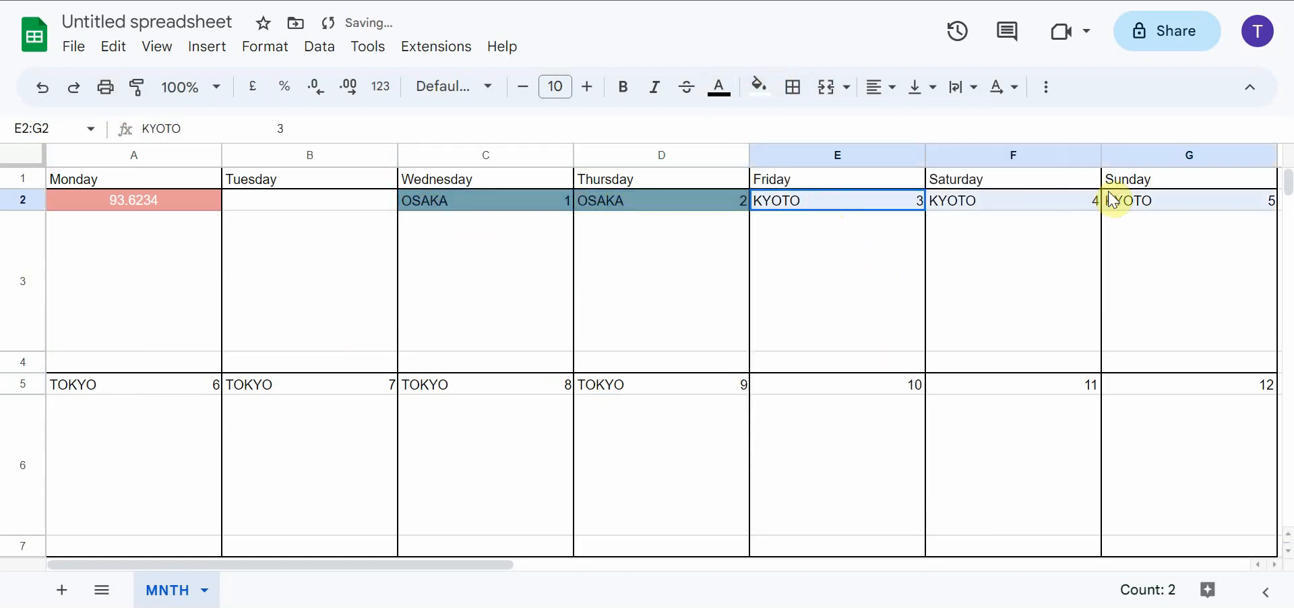
{"action": "left_click", "coordinate": [757, 87]}
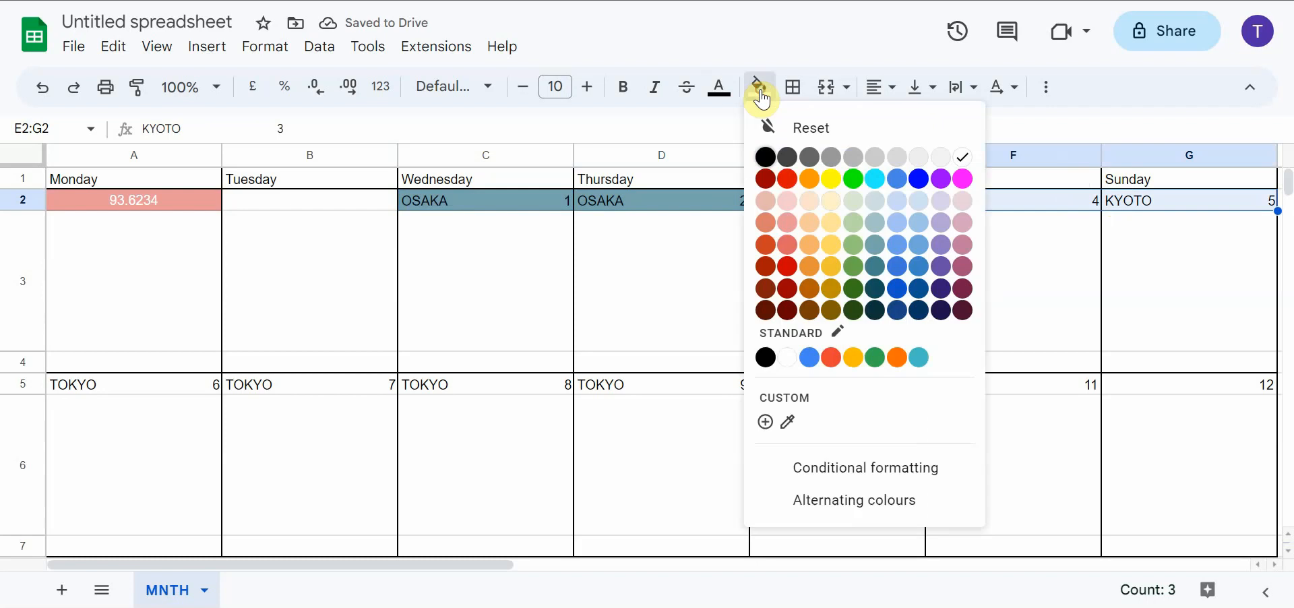
{"action": "left_click", "coordinate": [965, 252]}
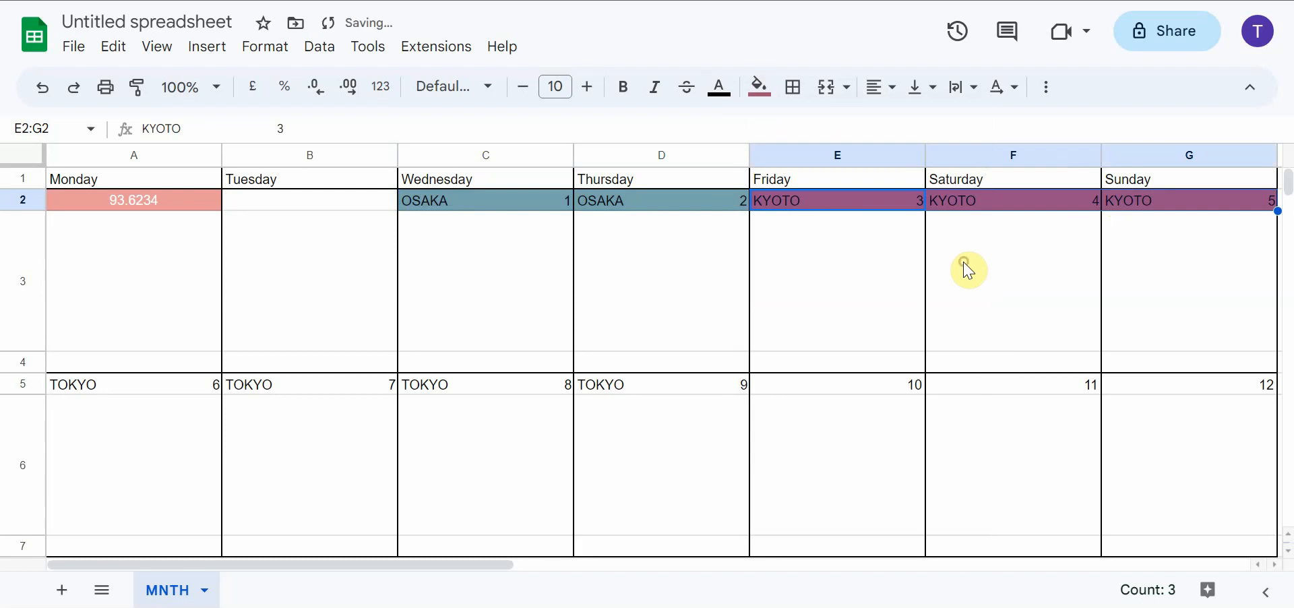
{"action": "left_click", "coordinate": [759, 86]}
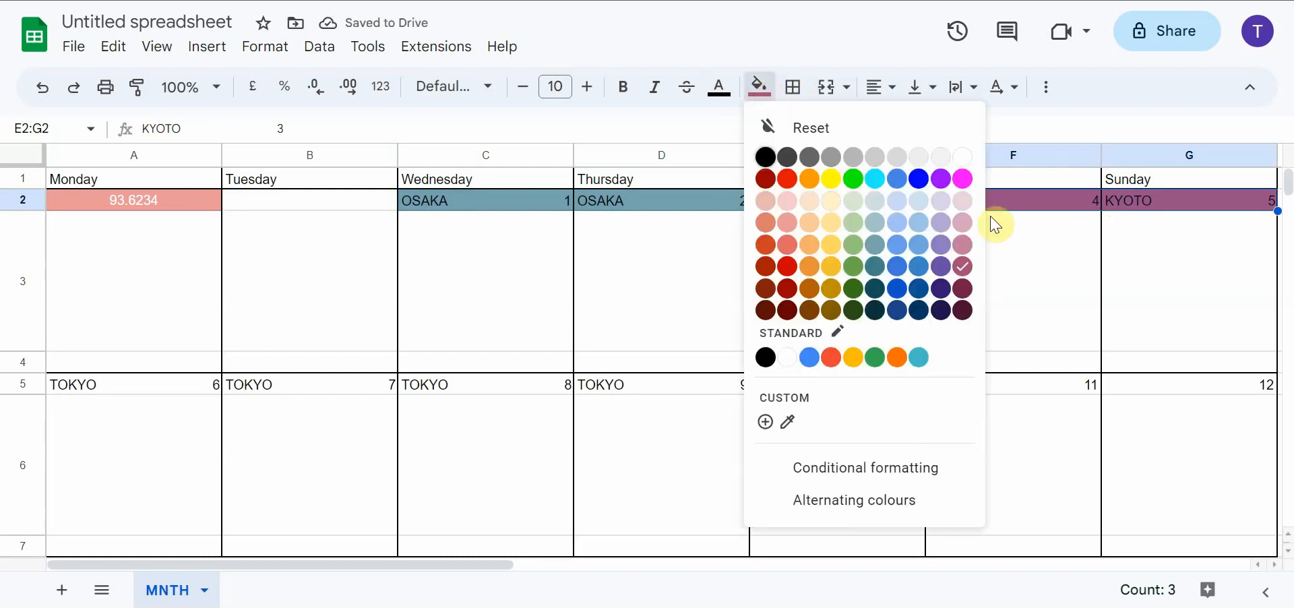
{"action": "left_click", "coordinate": [966, 244]}
{"action": "left_click", "coordinate": [970, 248]}
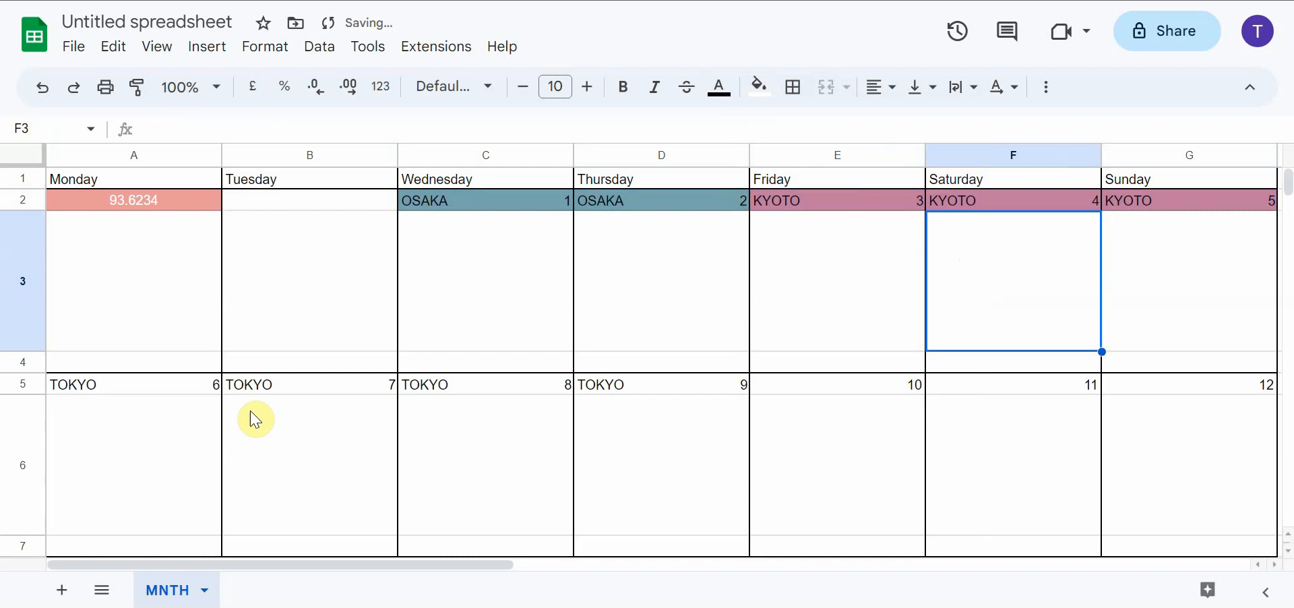
Recolour the two OSAKA cells C2:D2 with light green 2
{"action": "left_click_drag", "start_coordinate": [519, 202], "coordinate": [670, 196]}
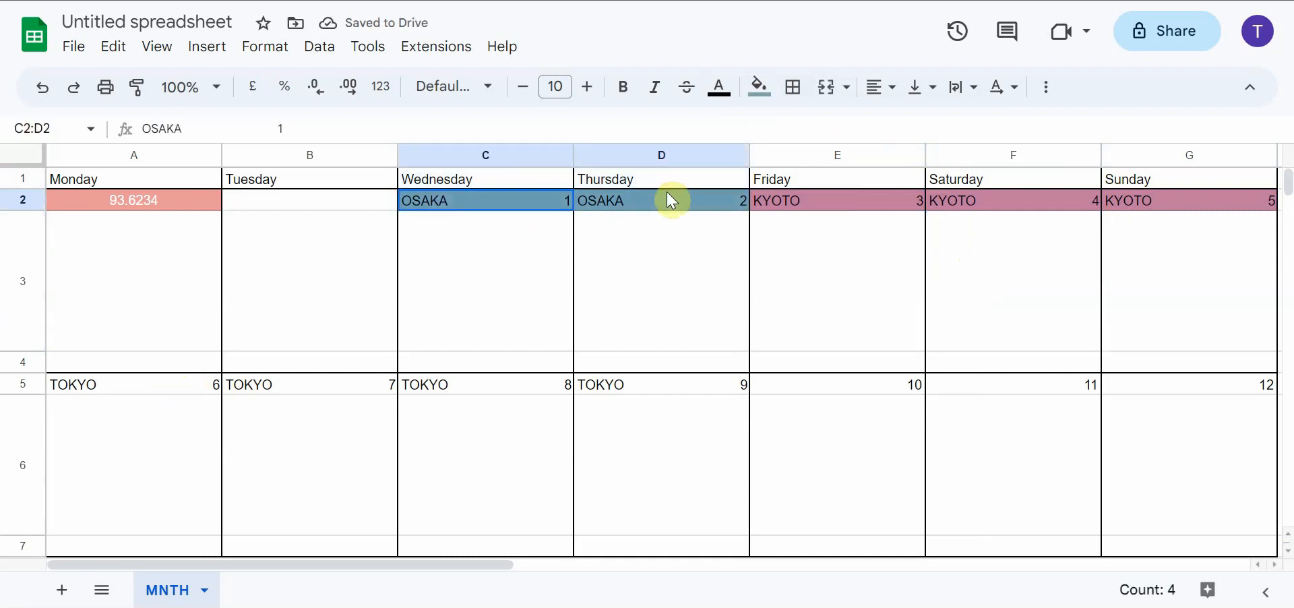
{"action": "left_click", "coordinate": [760, 86]}
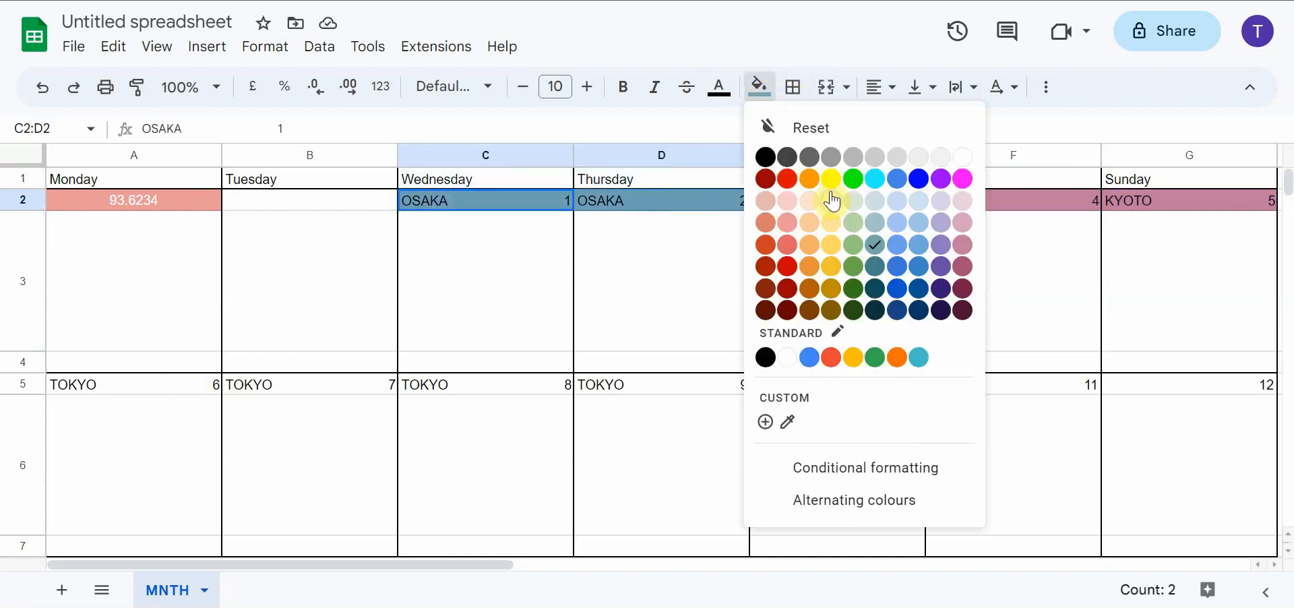
{"action": "left_click", "coordinate": [918, 244]}
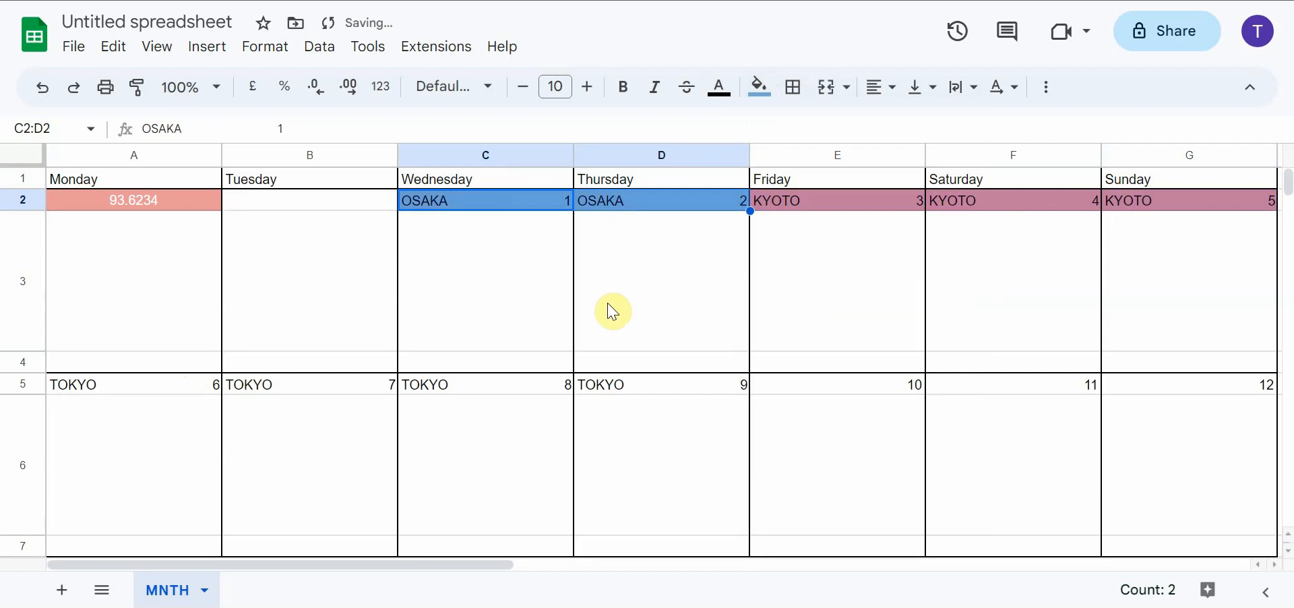
{"action": "left_click", "coordinate": [761, 87]}
{"action": "left_click", "coordinate": [853, 223]}
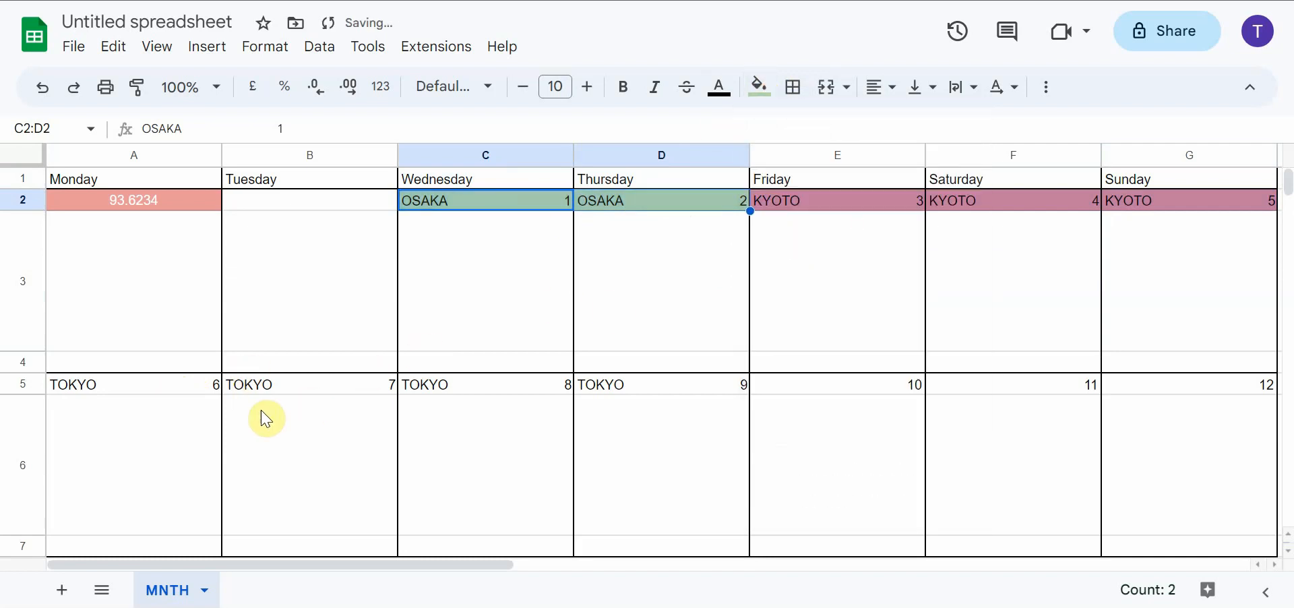
Fill the four TOKYO cells A5:D5 with dark grey 1
{"action": "left_click", "coordinate": [165, 392]}
{"action": "left_click_drag", "start_coordinate": [165, 392], "coordinate": [612, 393]}
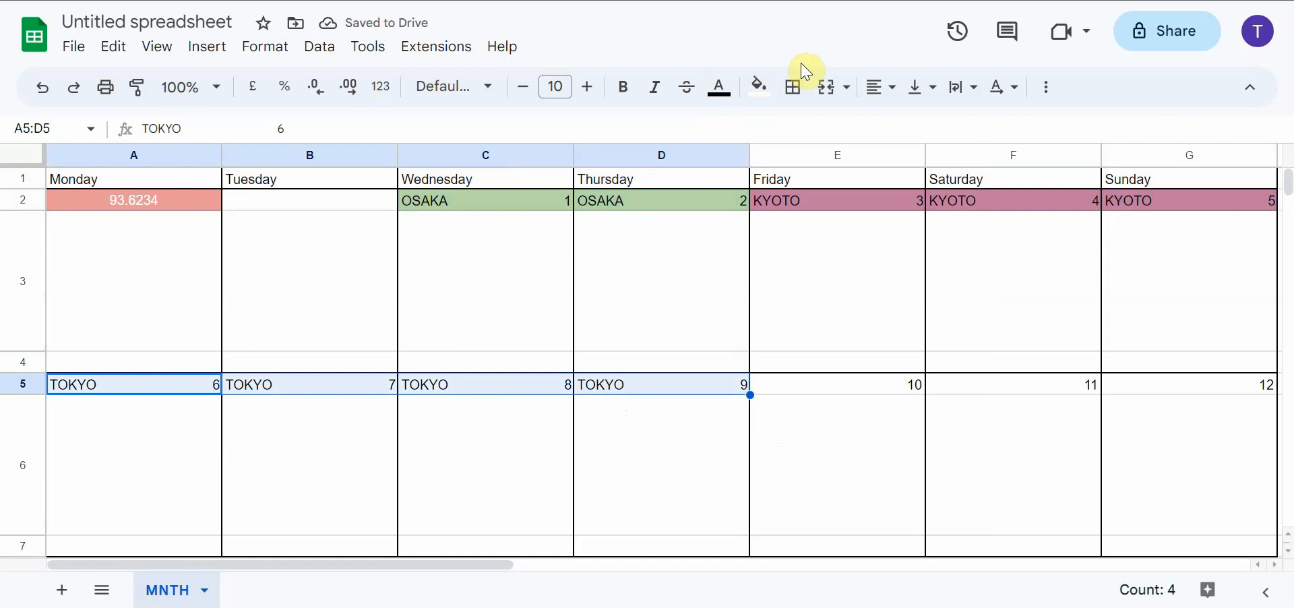
{"action": "left_click", "coordinate": [762, 88]}
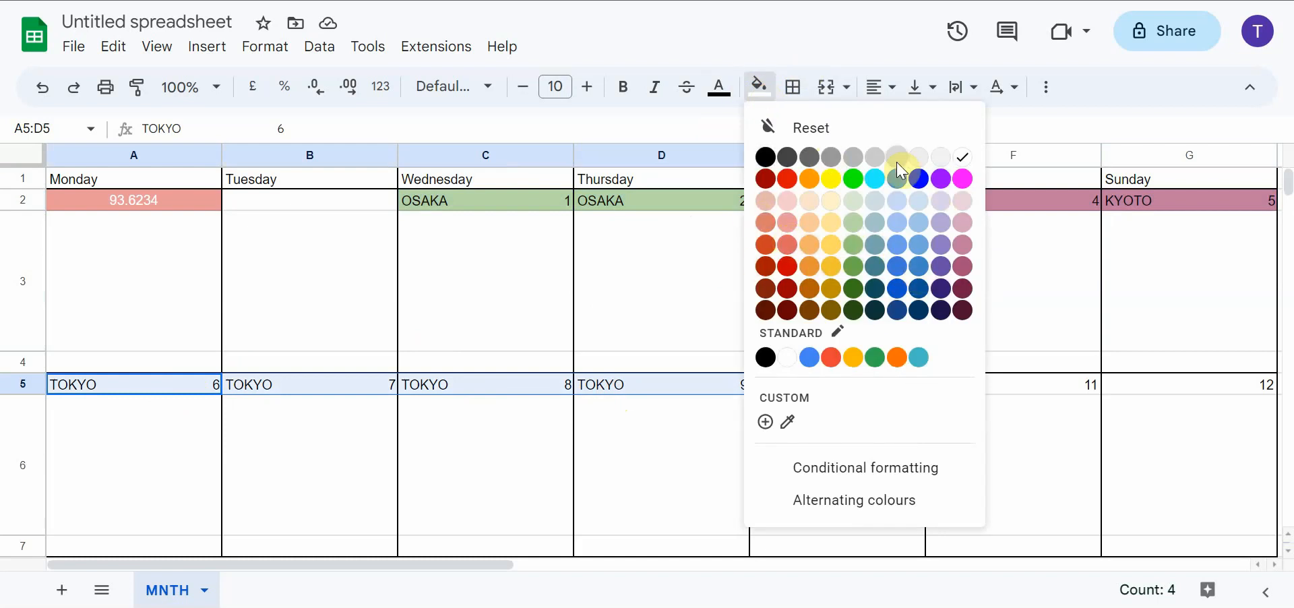
{"action": "left_click", "coordinate": [852, 164]}
{"action": "left_click", "coordinate": [736, 453]}
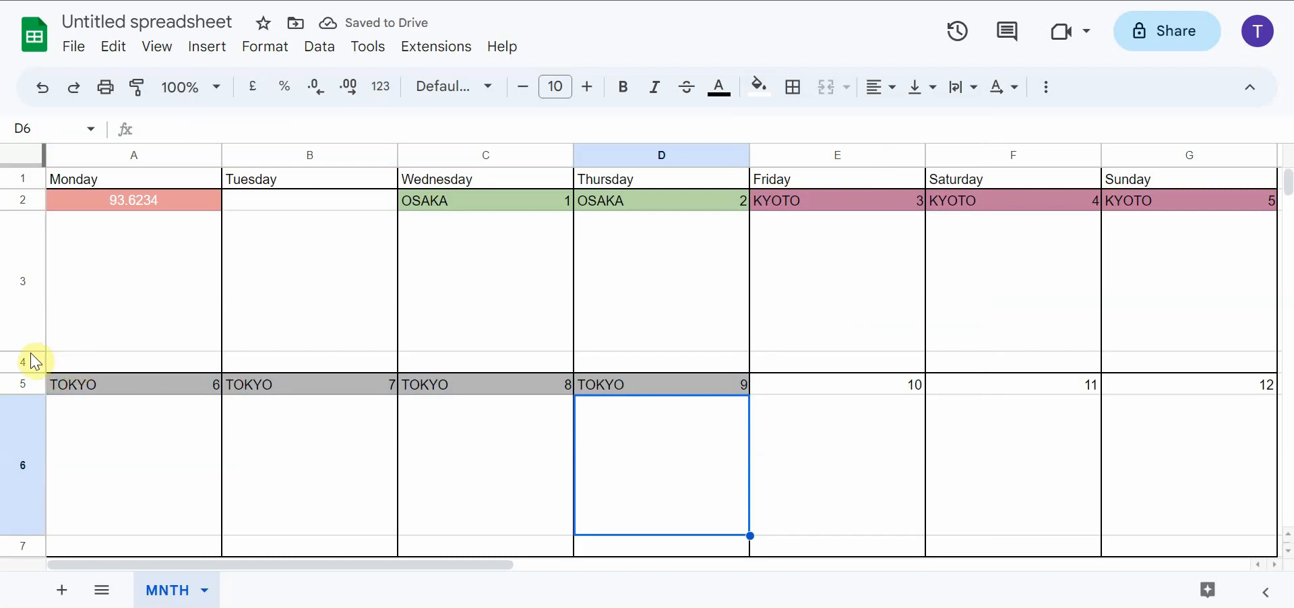
{"action": "left_click_drag", "start_coordinate": [1221, 362], "coordinate": [115, 369]}
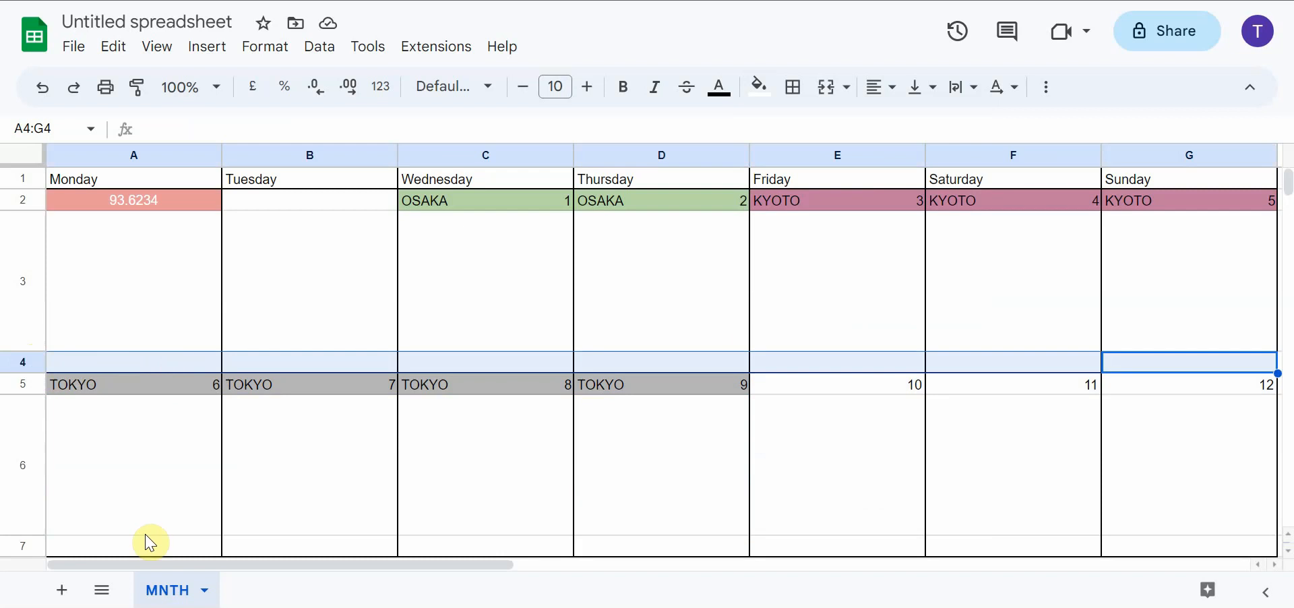
{"action": "left_click_drag", "start_coordinate": [148, 552], "coordinate": [1121, 544]}
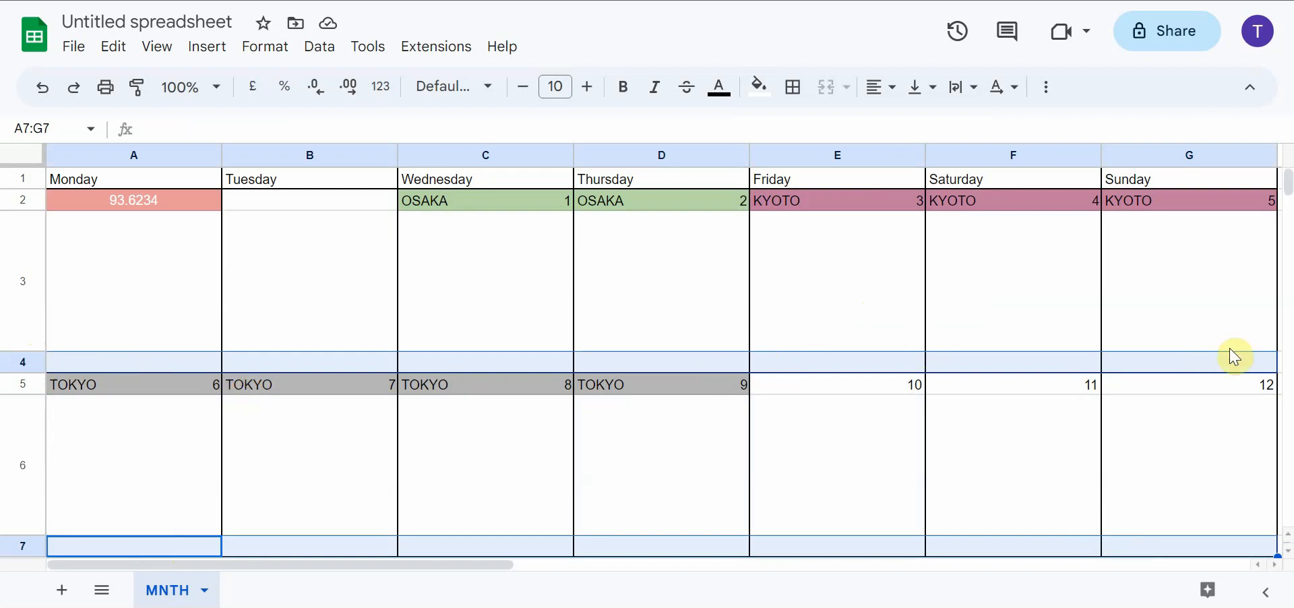
{"action": "left_click", "coordinate": [168, 317]}
{"action": "left_click", "coordinate": [137, 364]}
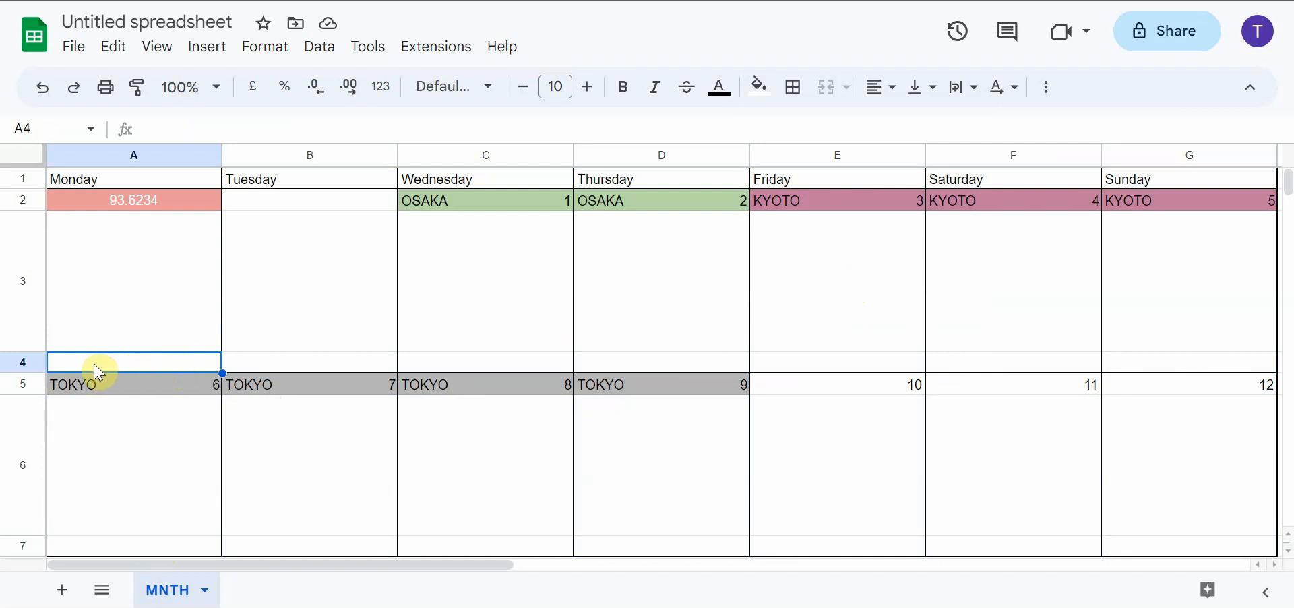
Fill the narrow rows A4:G4 and A7:G7 with light blue 2 and set their text colour to white
{"action": "left_click_drag", "start_coordinate": [95, 372], "coordinate": [1219, 371]}
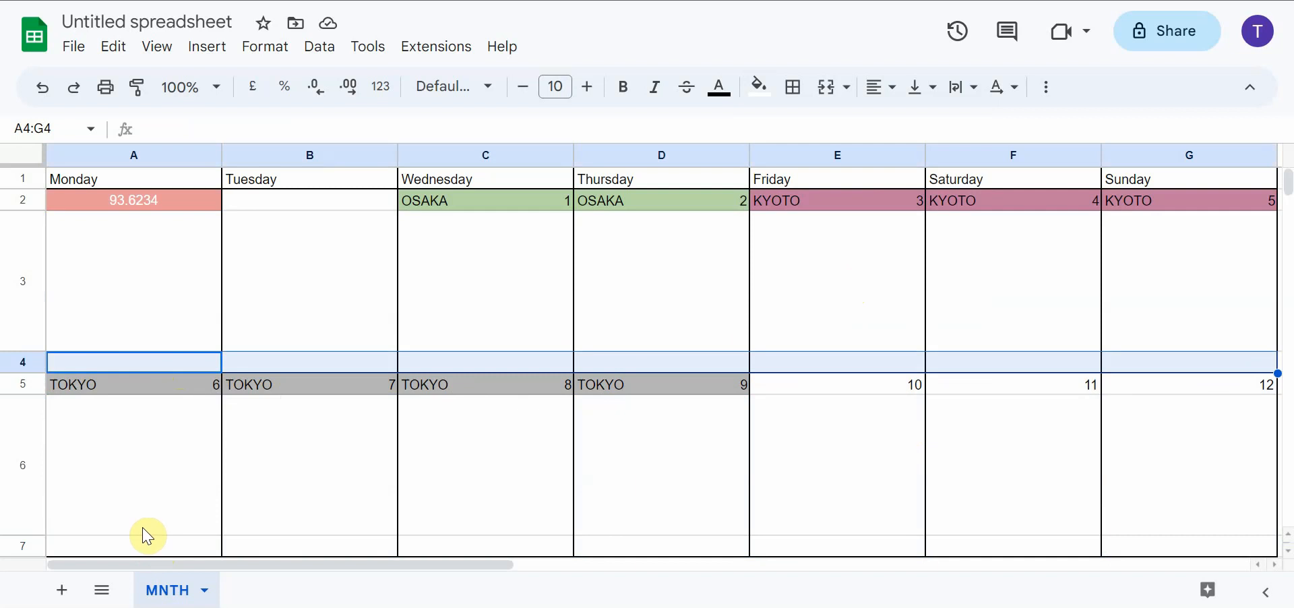
{"action": "left_click_drag", "start_coordinate": [132, 552], "coordinate": [1100, 532]}
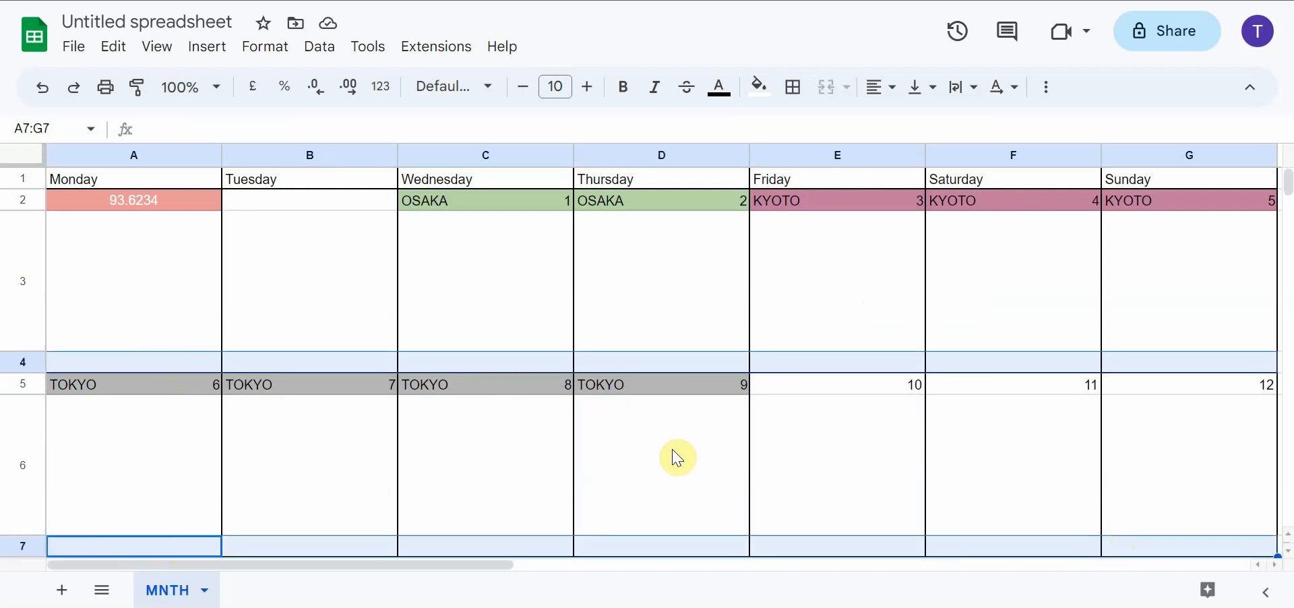
{"action": "left_click", "coordinate": [757, 87]}
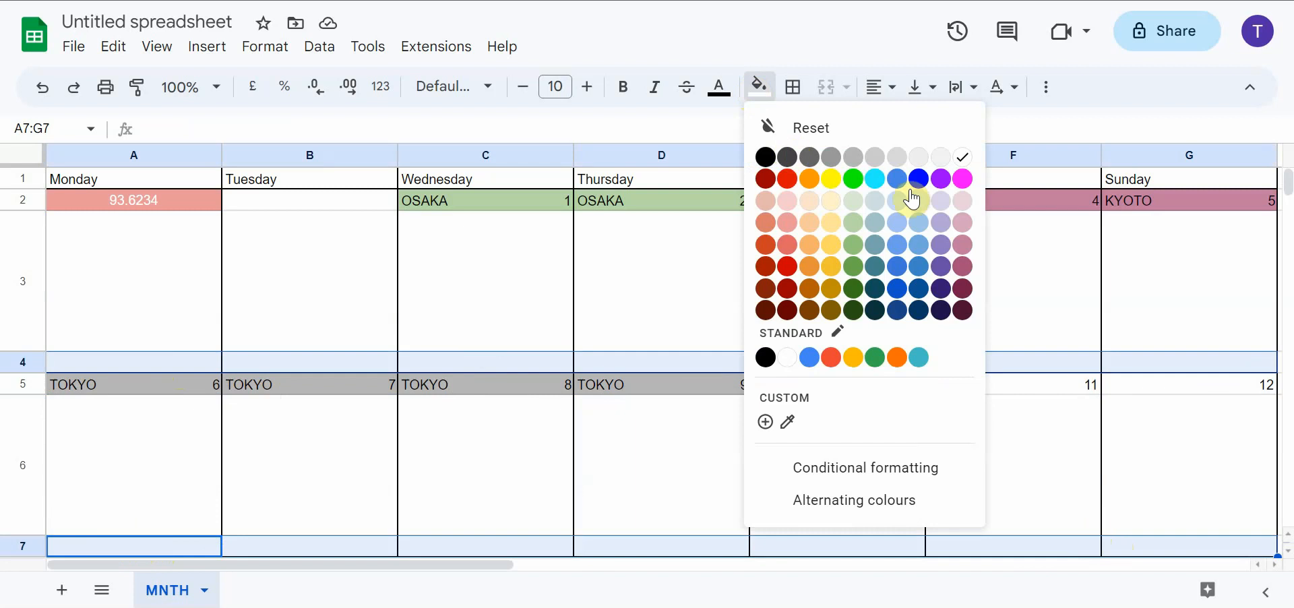
{"action": "left_click", "coordinate": [918, 222]}
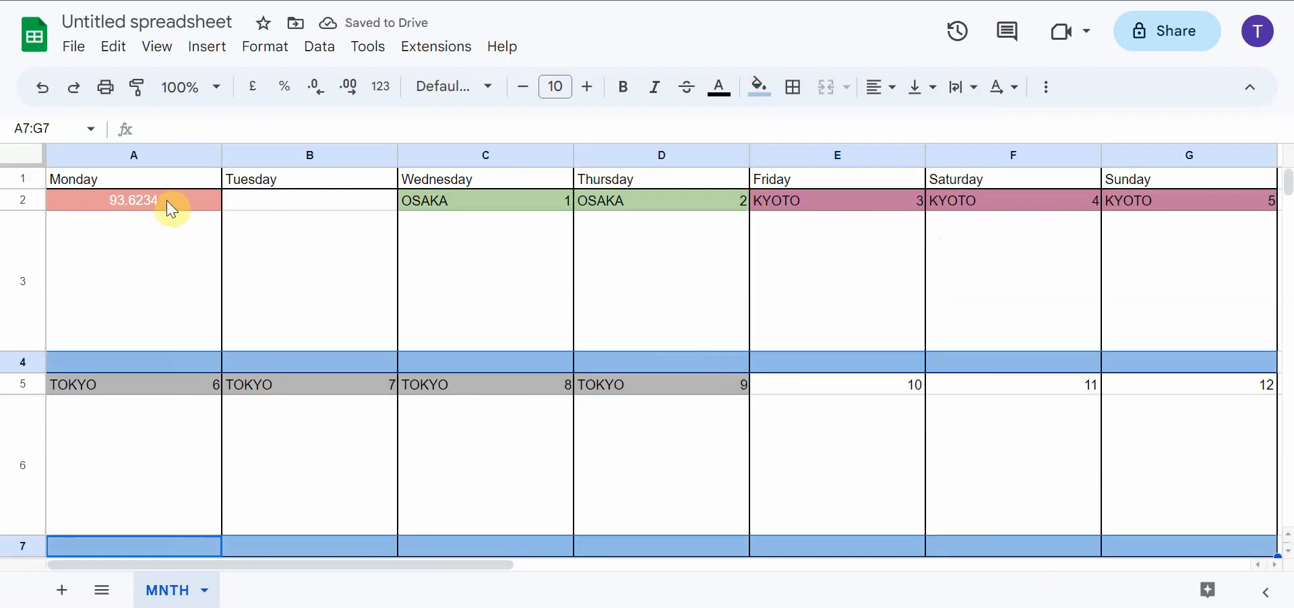
{"action": "left_click", "coordinate": [761, 98]}
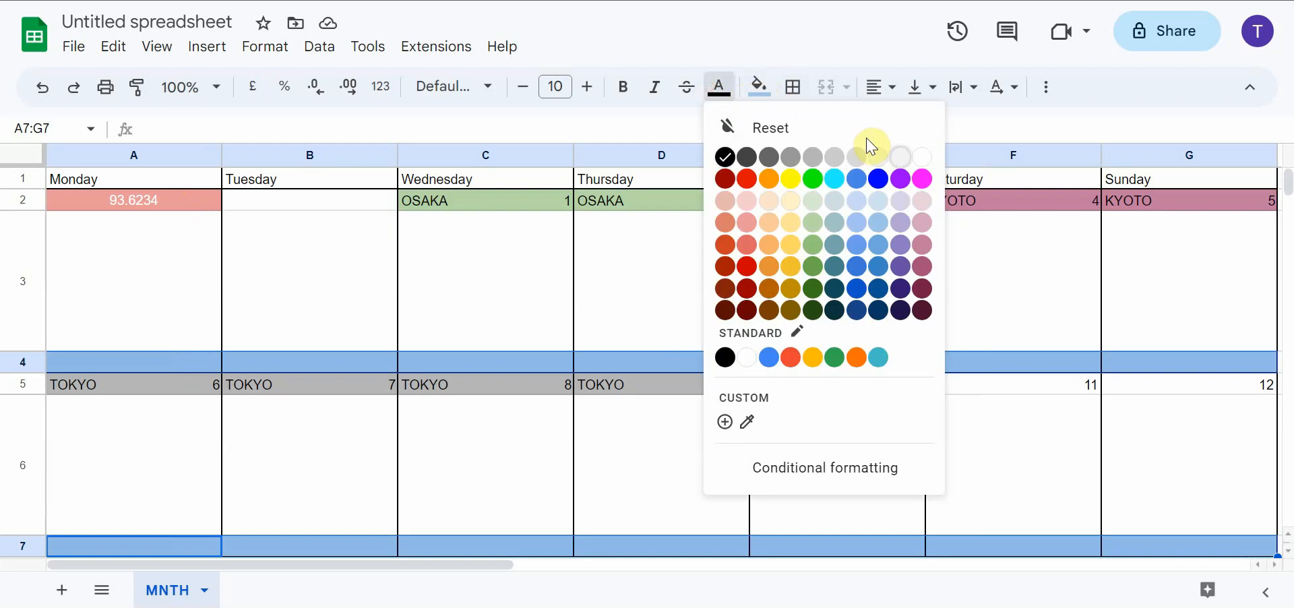
{"action": "left_click", "coordinate": [922, 162]}
{"action": "left_click", "coordinate": [488, 364]}
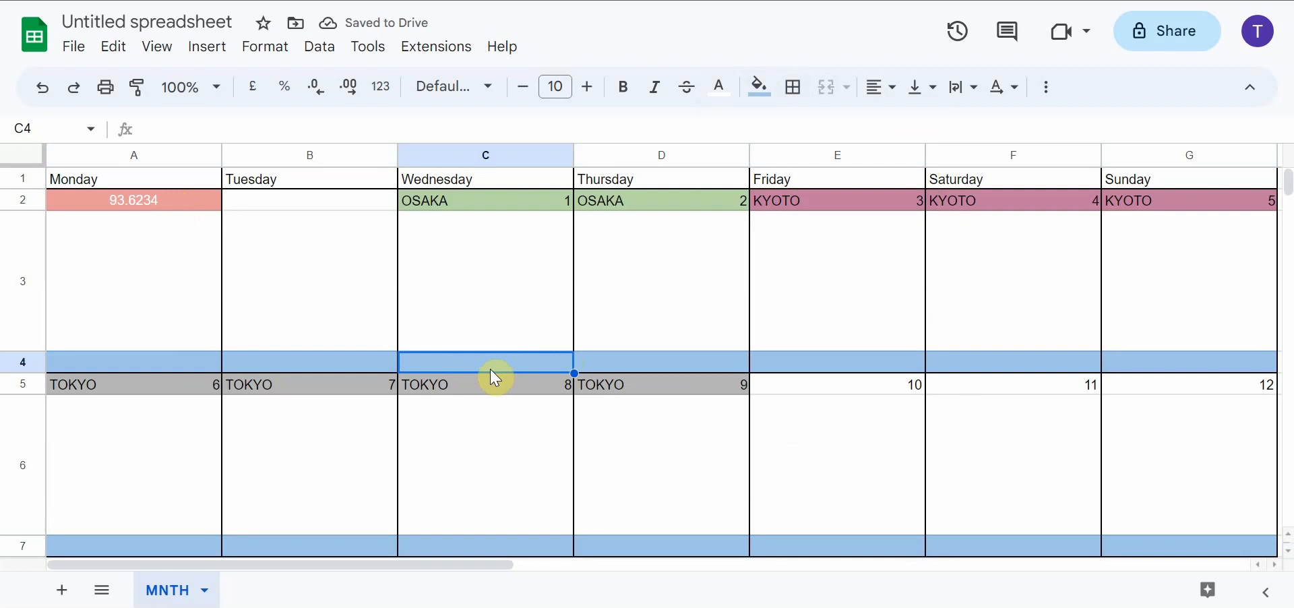
Enter "- USJ" as the first activity in cell C3 under day 1
{"action": "left_click", "coordinate": [453, 258]}
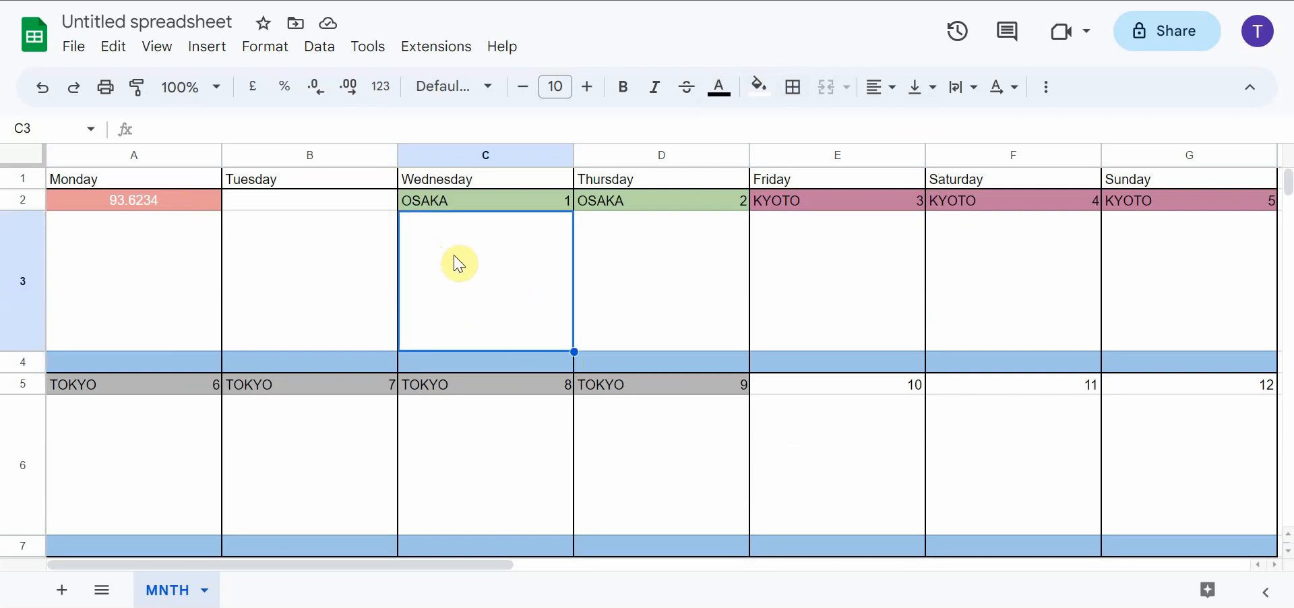
{"action": "type", "text": "- USJ"}
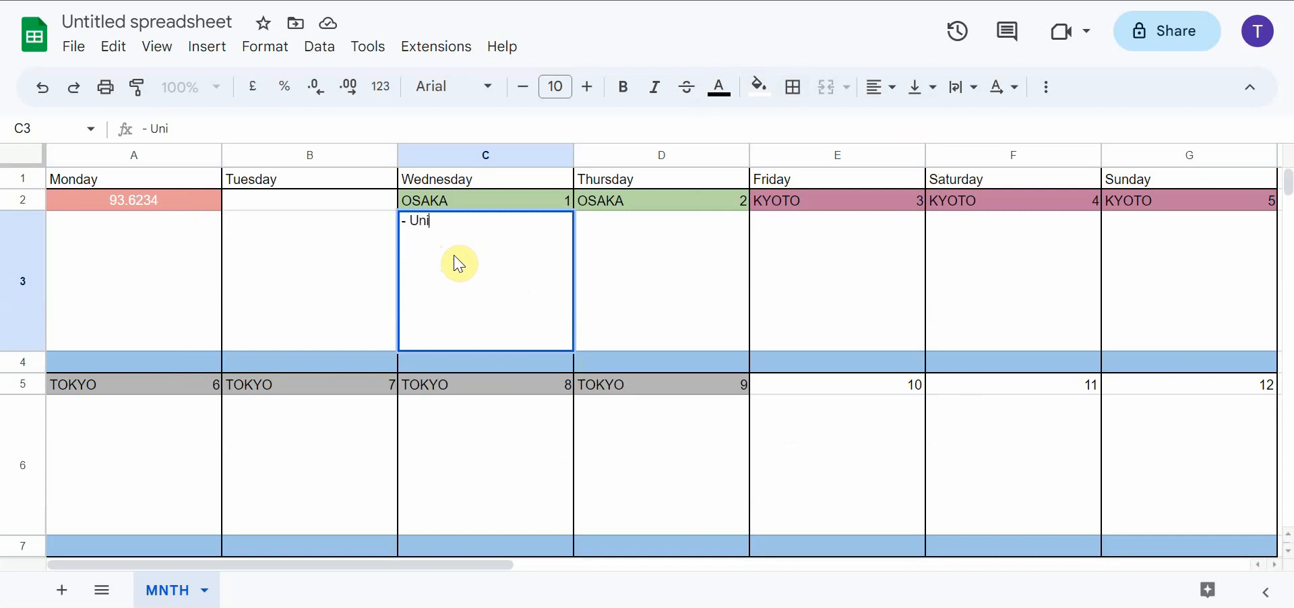
{"action": "key", "text": "Return"}
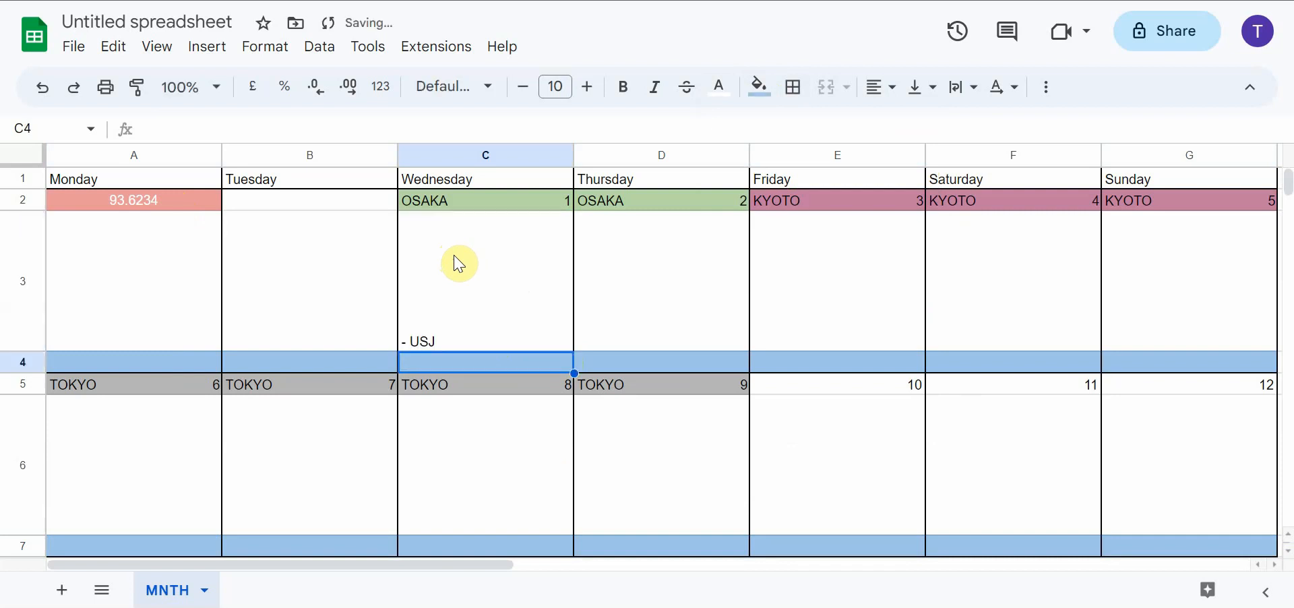
Try to start a new line after "- USJ" in cell C3
{"action": "left_click", "coordinate": [459, 262]}
{"action": "left_click", "coordinate": [202, 128]}
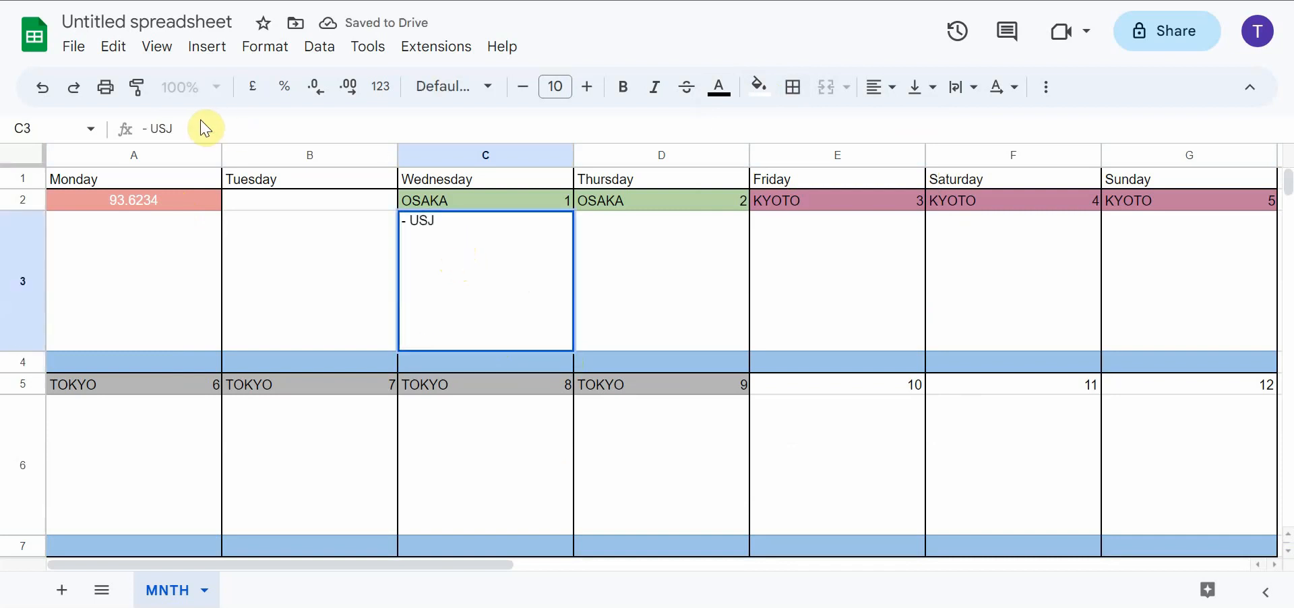
{"action": "key", "text": "shift+Return"}
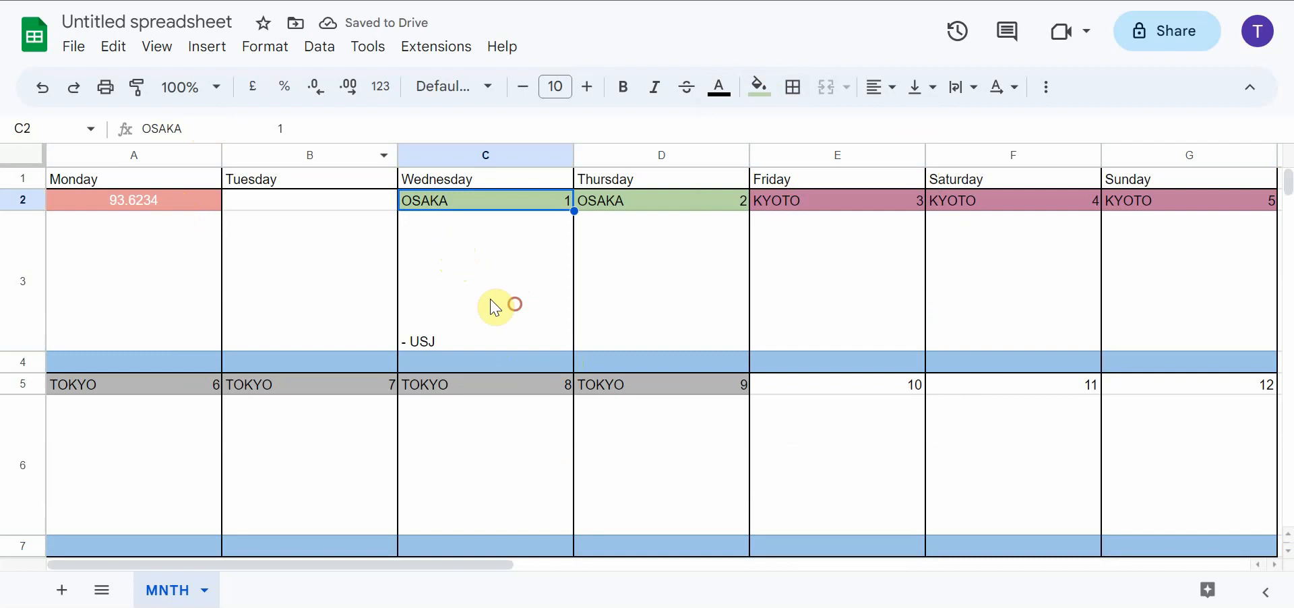
Append " - Rent a bike - Eat sushi - buy bananas - etc etc" to the text in cell C3
{"action": "left_click", "coordinate": [497, 303]}
{"action": "left_click", "coordinate": [184, 127]}
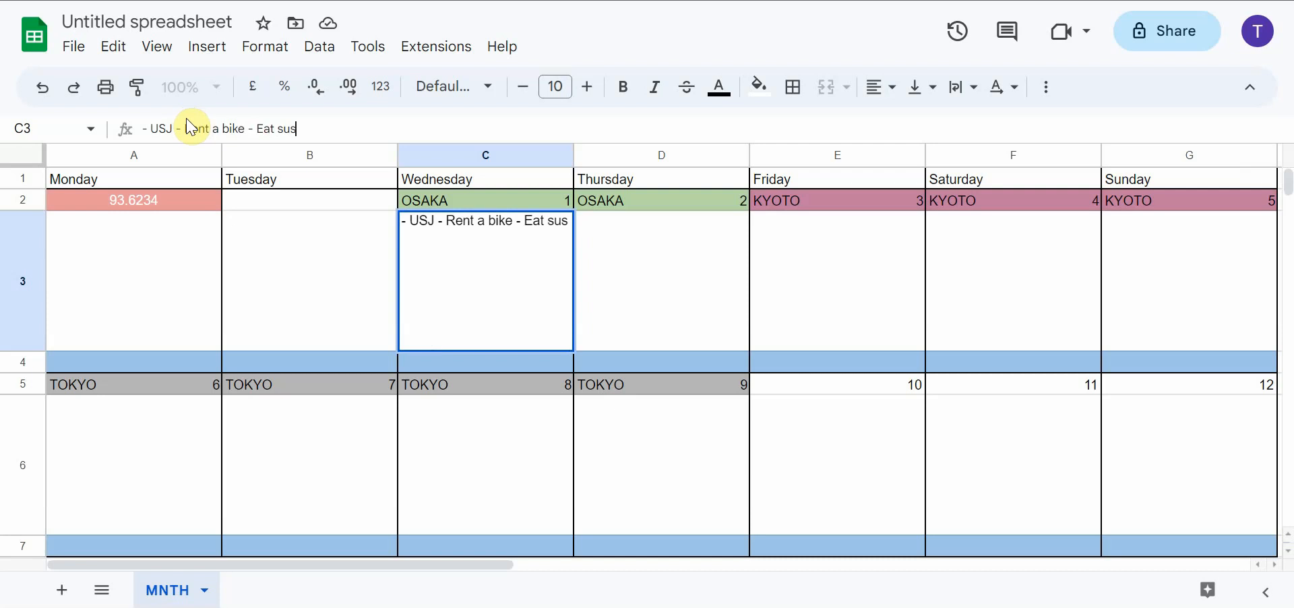
{"action": "type", "text": "hi - b"}
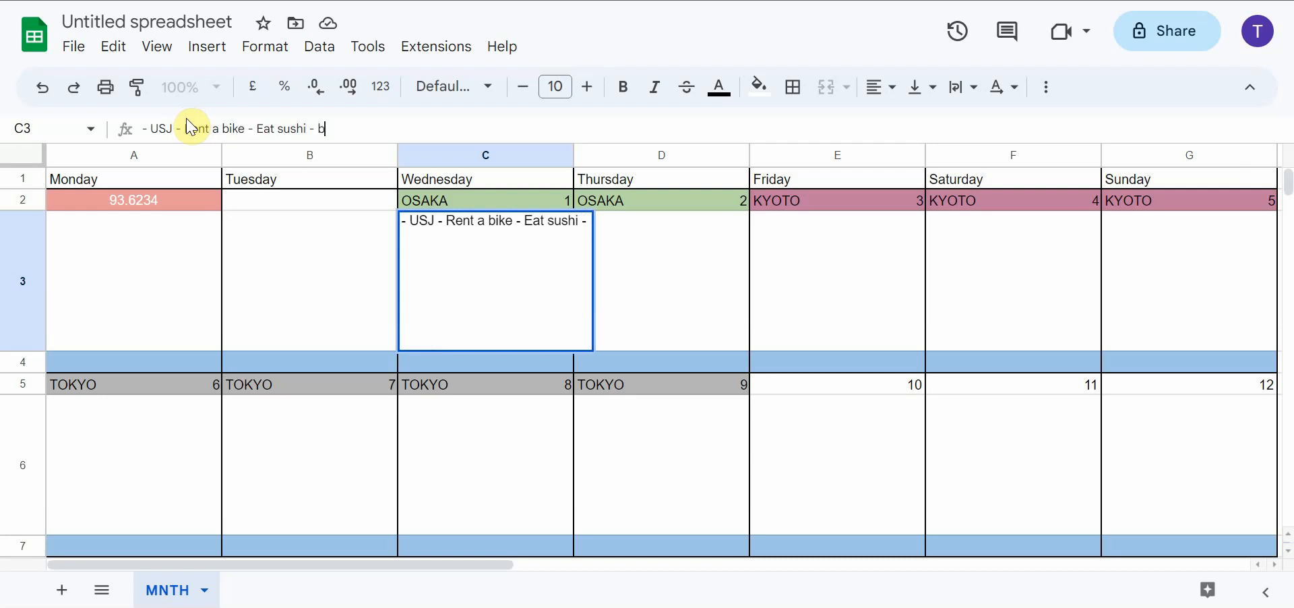
{"action": "type", "text": "uy banans"}
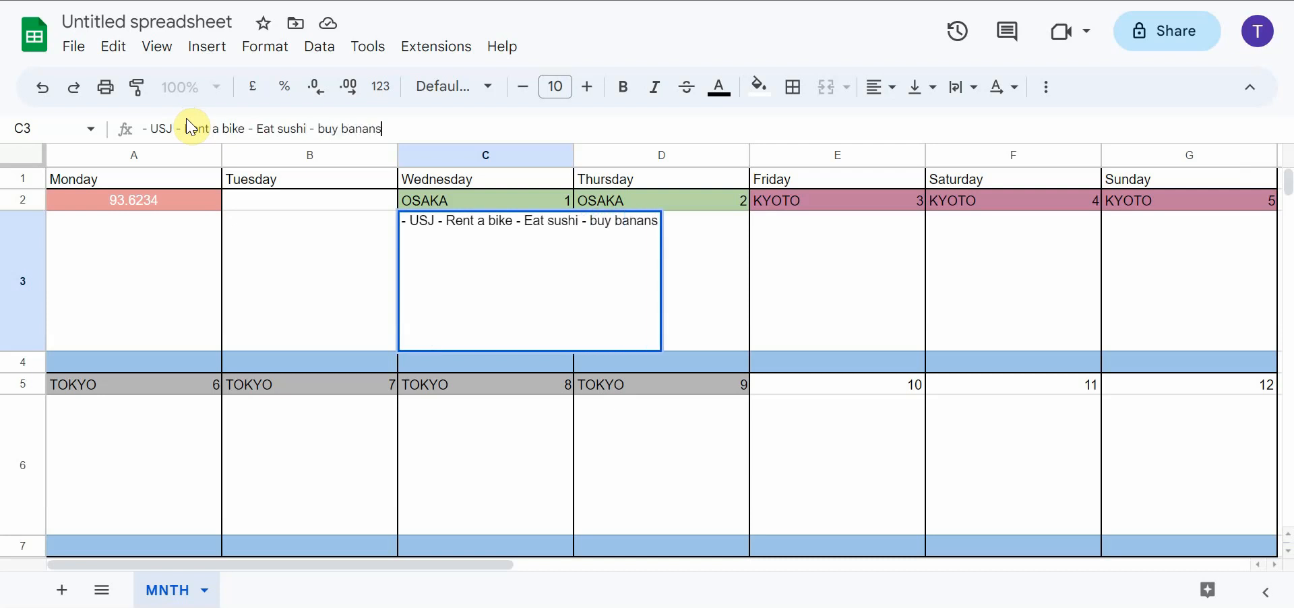
{"action": "key", "text": "BackSpace"}
{"action": "type", "text": "as - etc"}
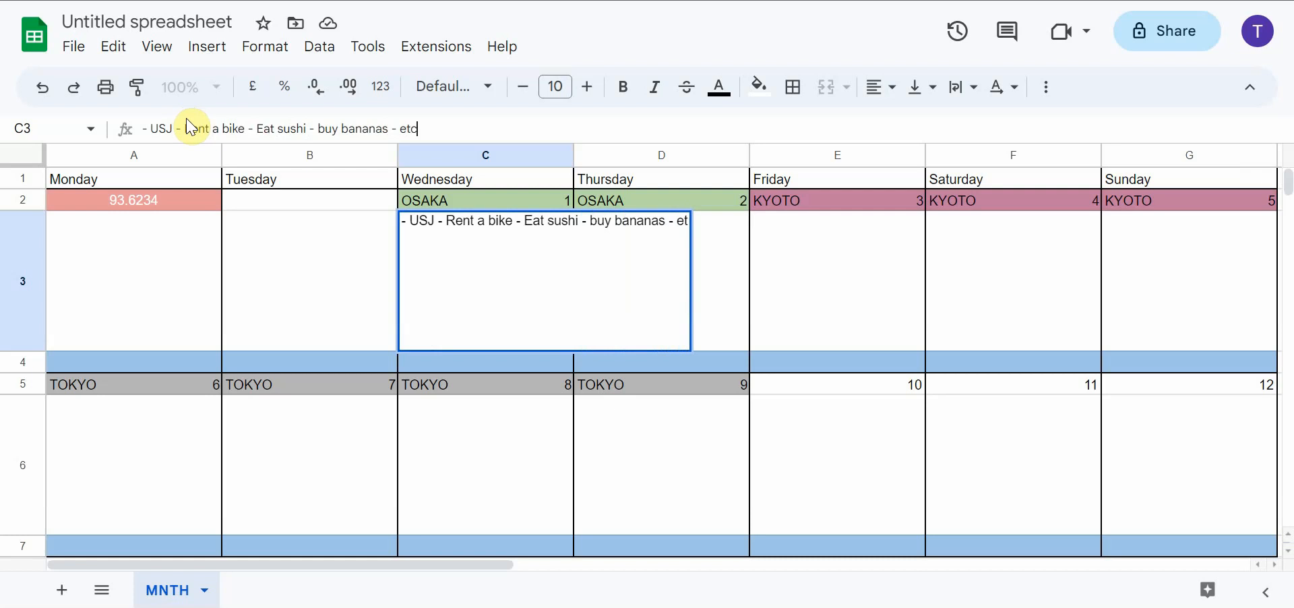
{"action": "type", "text": " etc"}
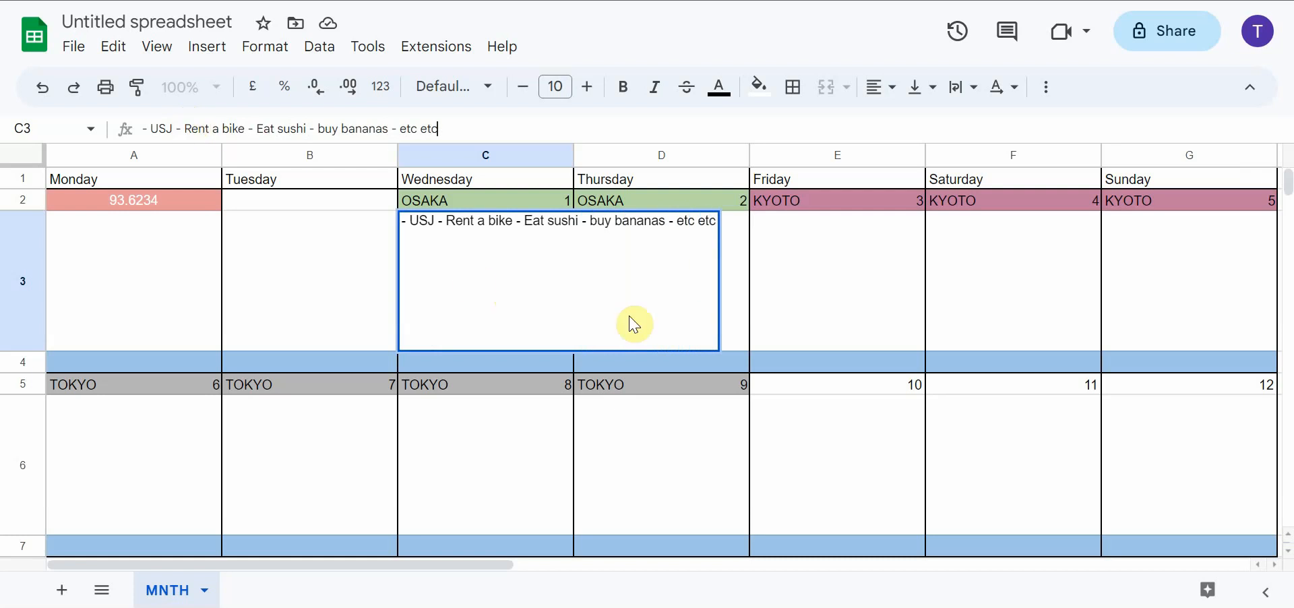
{"action": "key", "text": "Return"}
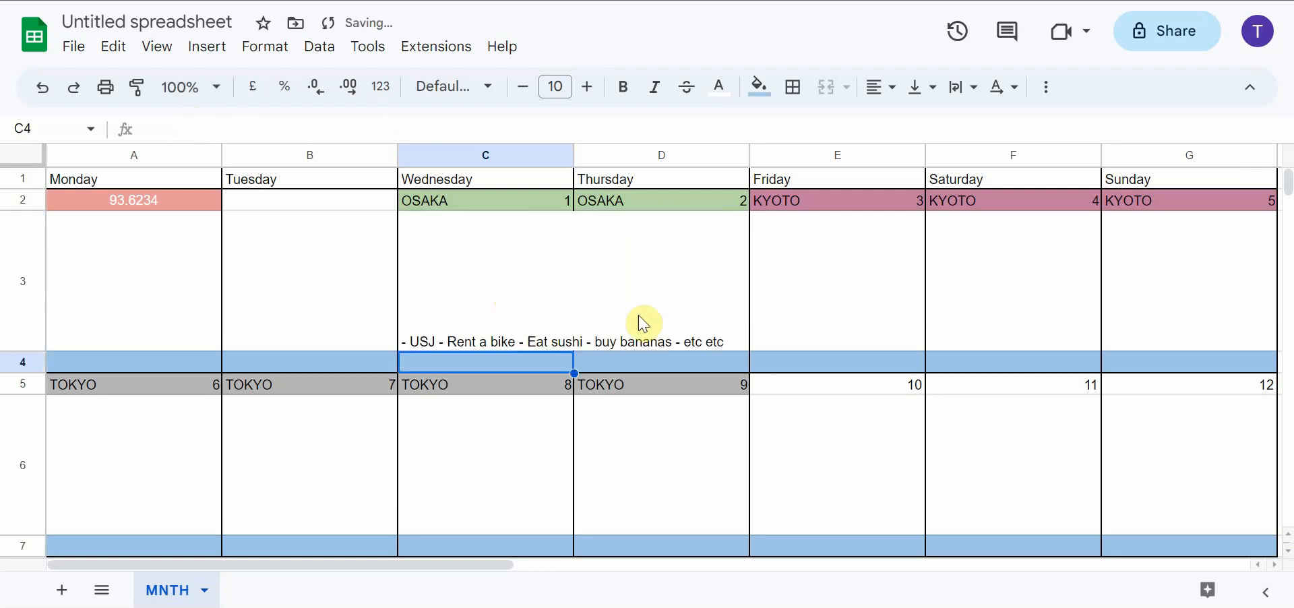
Set the text wrapping of cell C3 to Wrap
{"action": "left_click", "coordinate": [519, 328]}
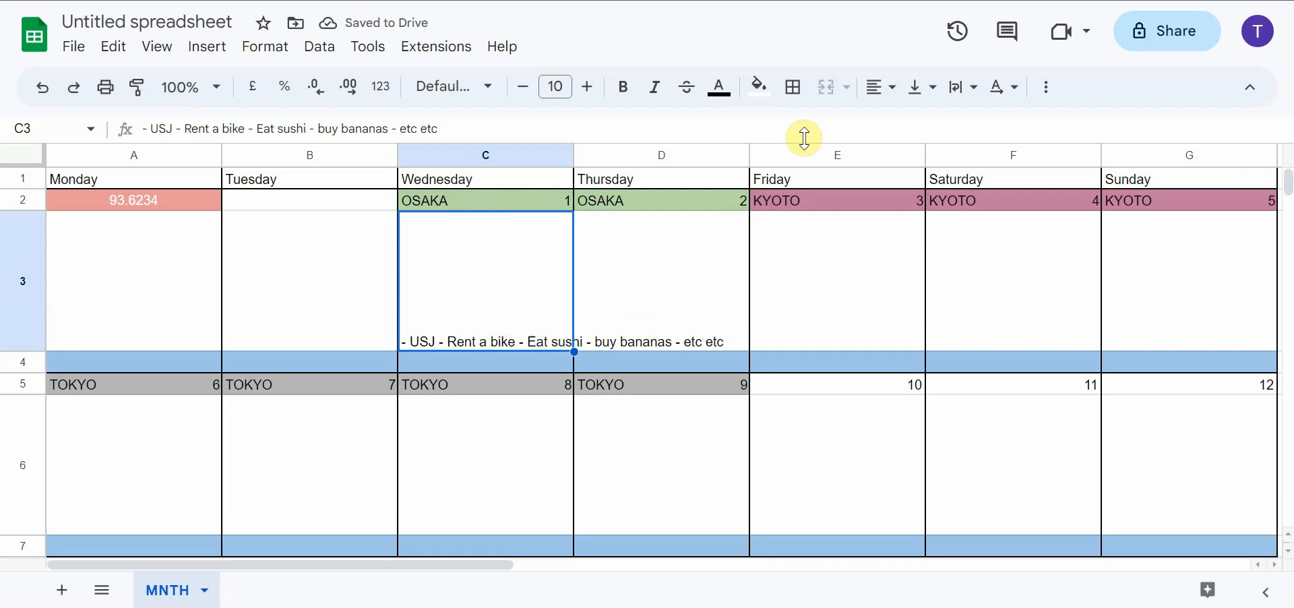
{"action": "left_click", "coordinate": [955, 94]}
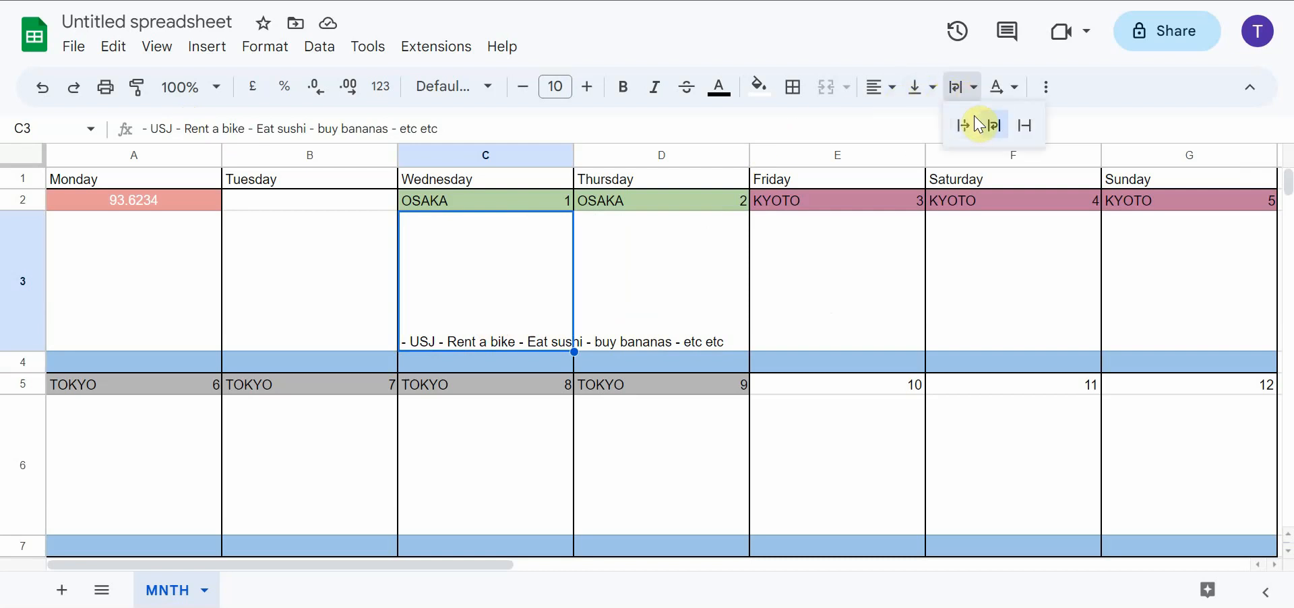
{"action": "left_click", "coordinate": [991, 123]}
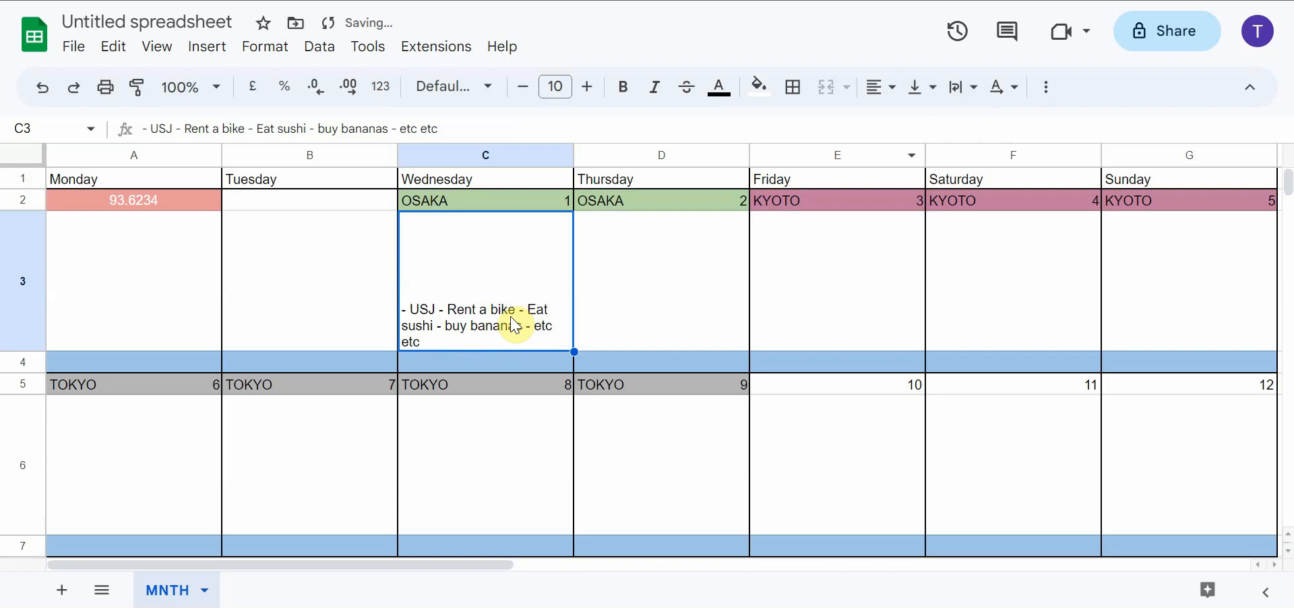
Open a blank Notepad window and return to the Google Sheets spreadsheet
{"action": "left_click", "coordinate": [21, 602]}
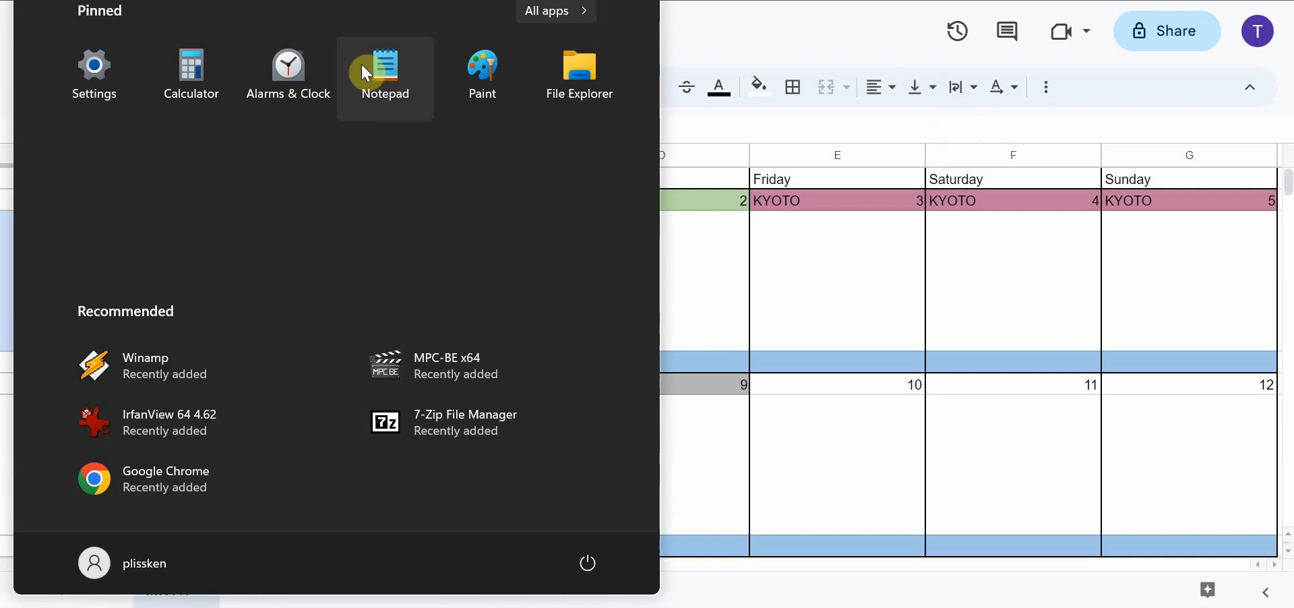
{"action": "left_click", "coordinate": [397, 68]}
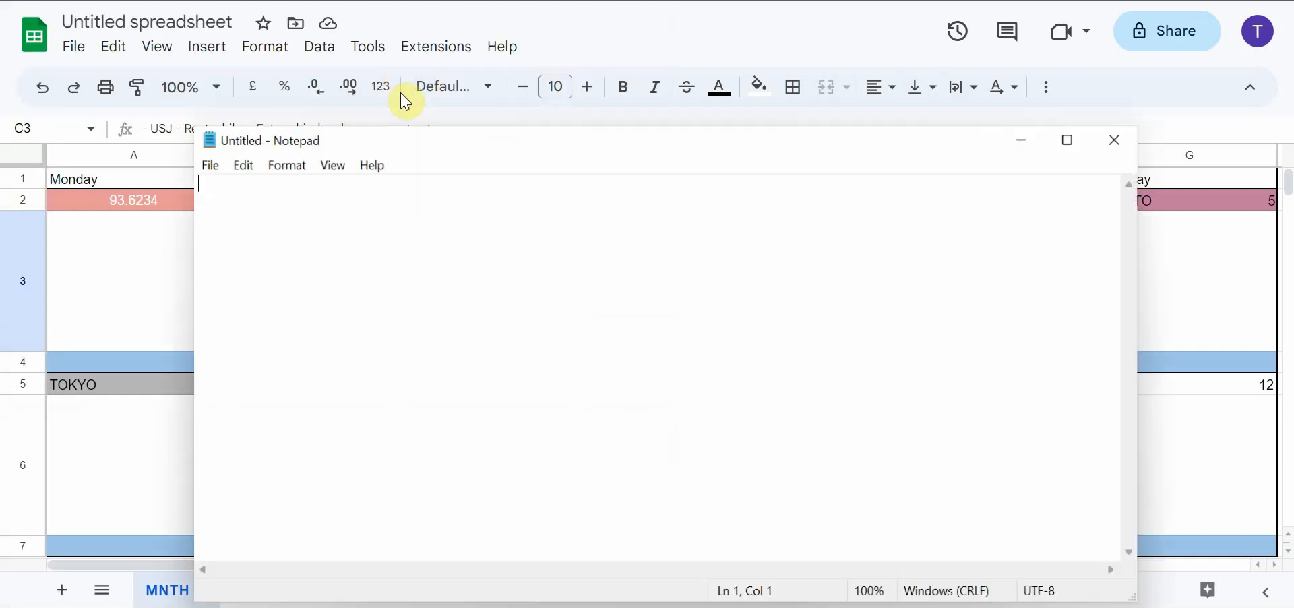
{"action": "left_click", "coordinate": [154, 271]}
Cut the entire activity text out of cell C3
{"action": "left_click", "coordinate": [439, 310]}
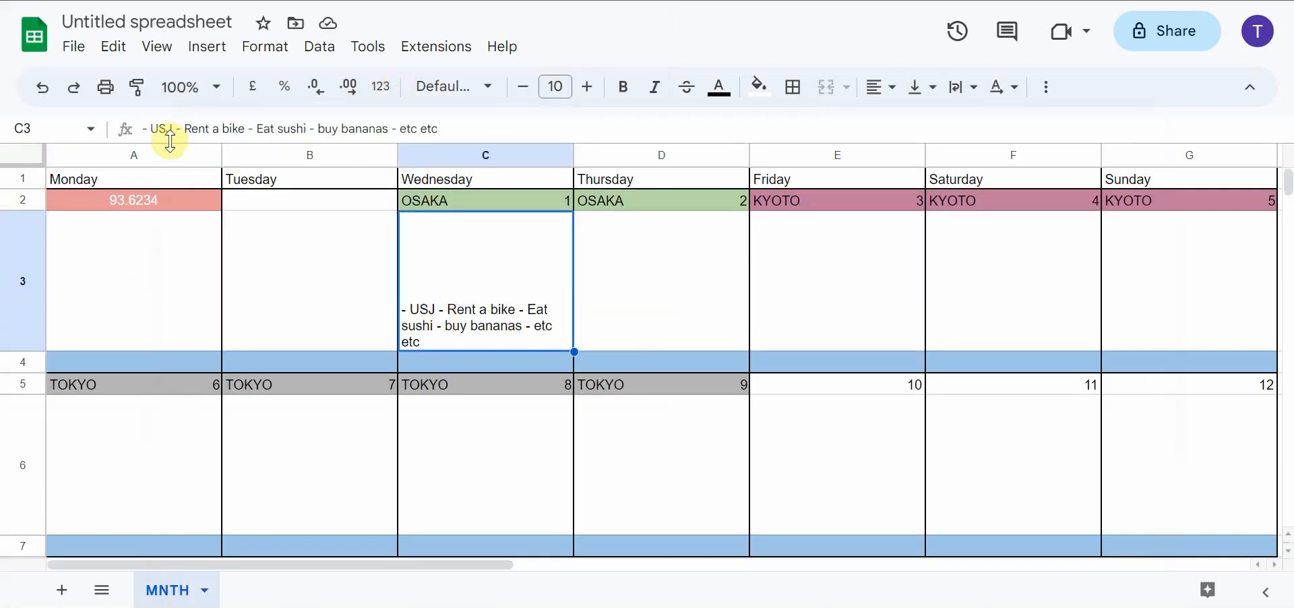
{"action": "left_click", "coordinate": [443, 130]}
{"action": "left_click_drag", "start_coordinate": [445, 130], "coordinate": [134, 140]}
{"action": "right_click", "coordinate": [178, 128]}
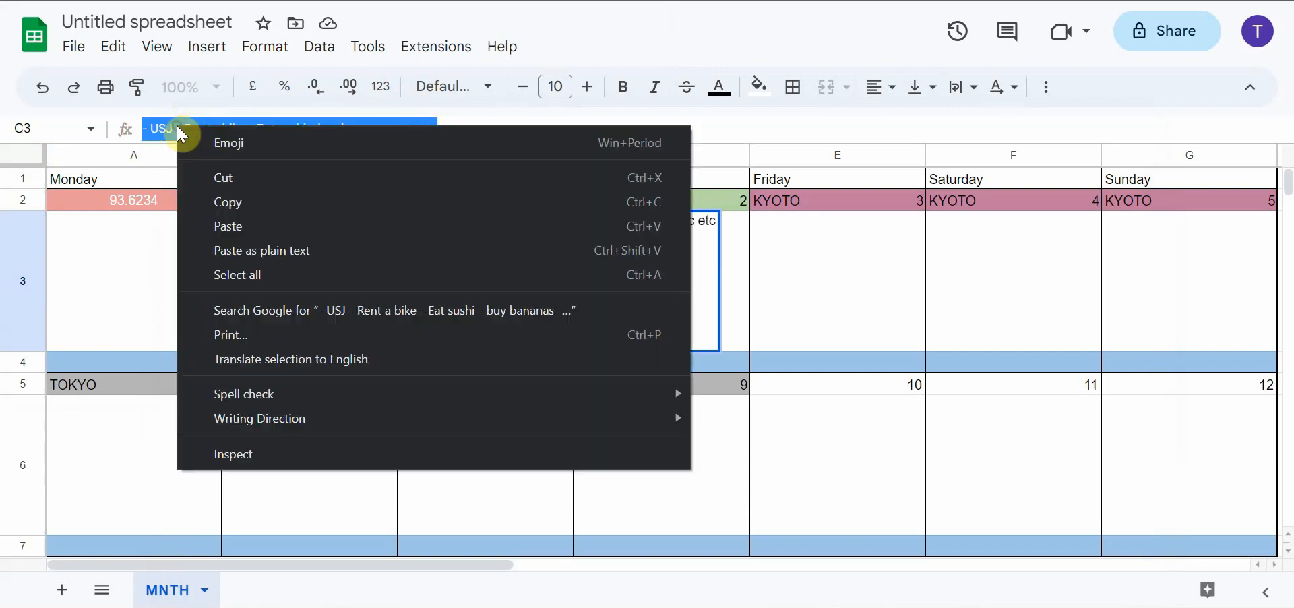
{"action": "left_click", "coordinate": [230, 172]}
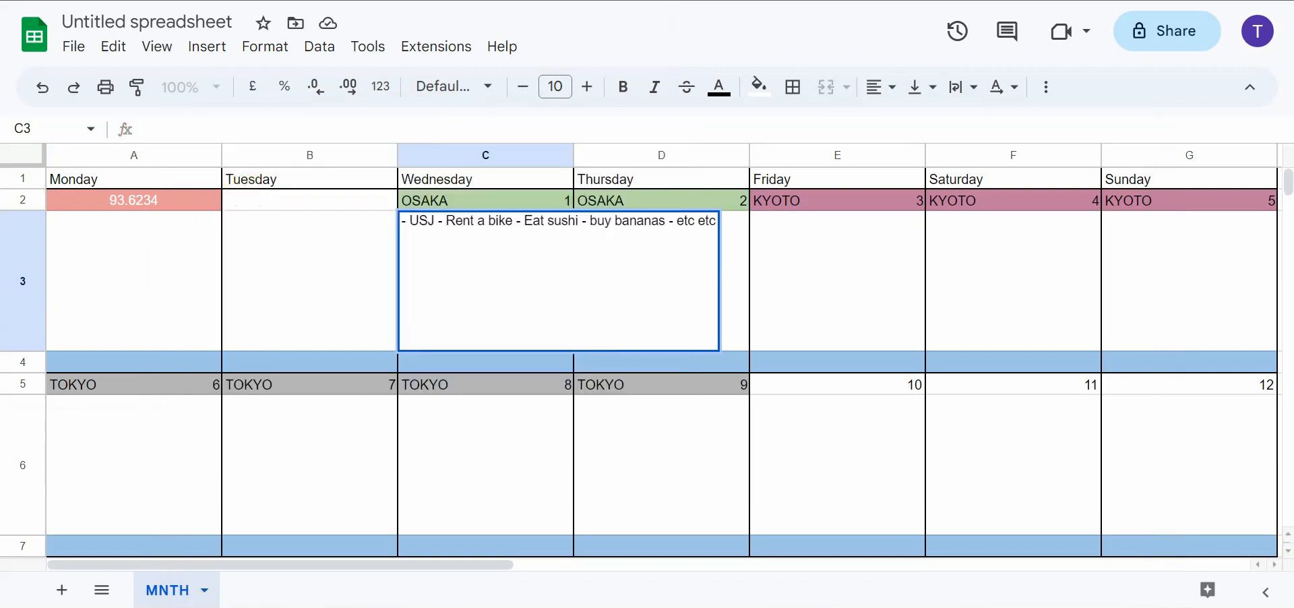
Paste the cut activity text into Notepad and split it so that each dashed activity is on its own line
{"action": "right_click", "coordinate": [459, 300]}
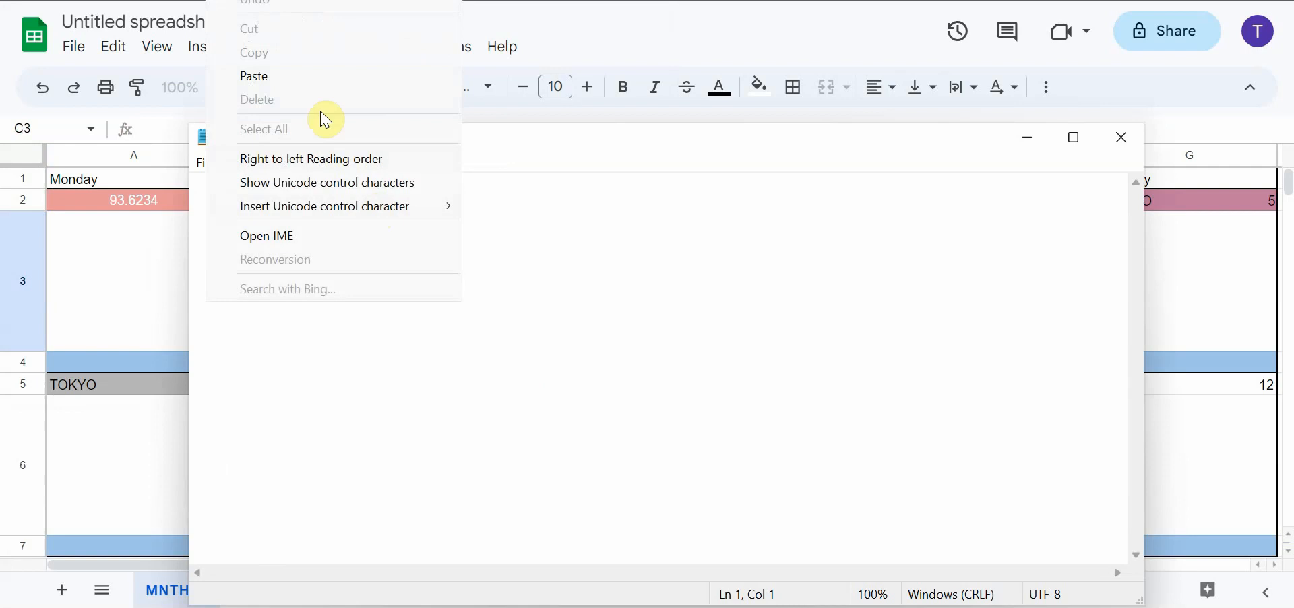
{"action": "left_click", "coordinate": [317, 76]}
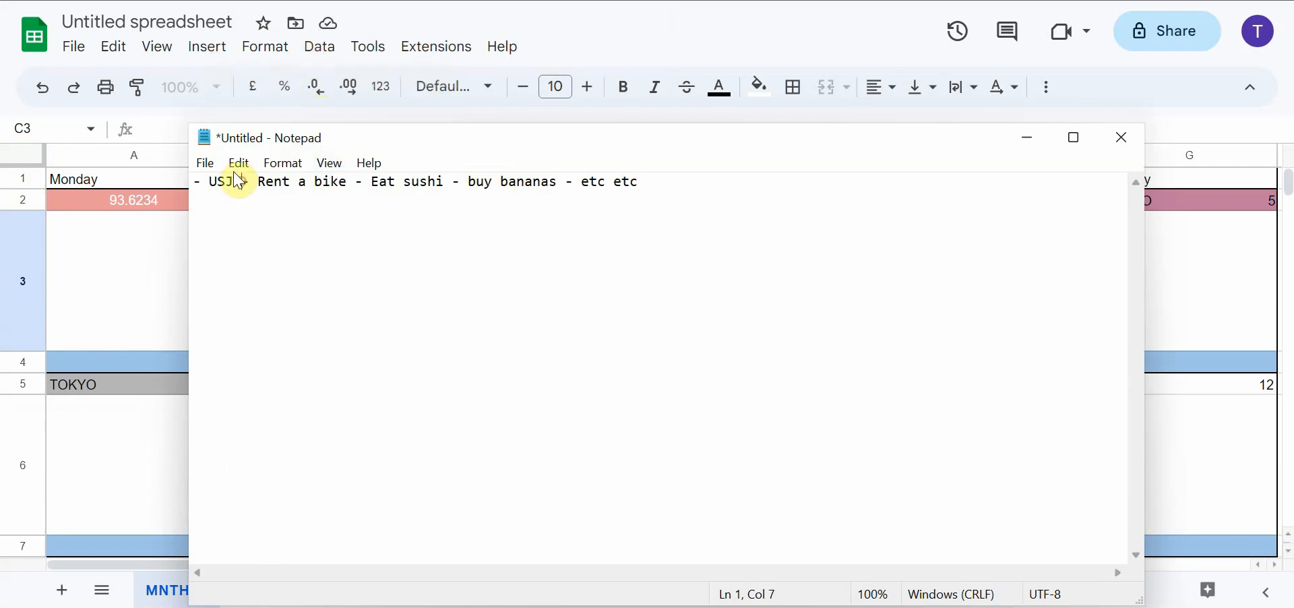
{"action": "key", "text": "Return"}
{"action": "left_click", "coordinate": [305, 196]}
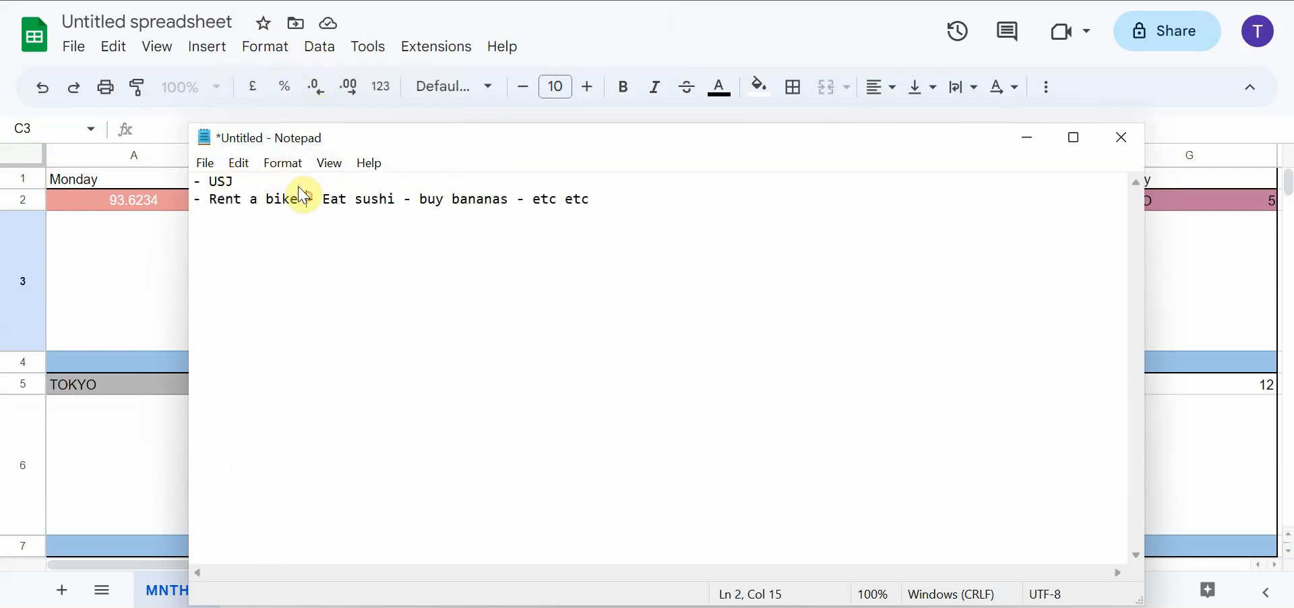
{"action": "key", "text": "Return"}
{"action": "left_click", "coordinate": [288, 217]}
{"action": "key", "text": "Return"}
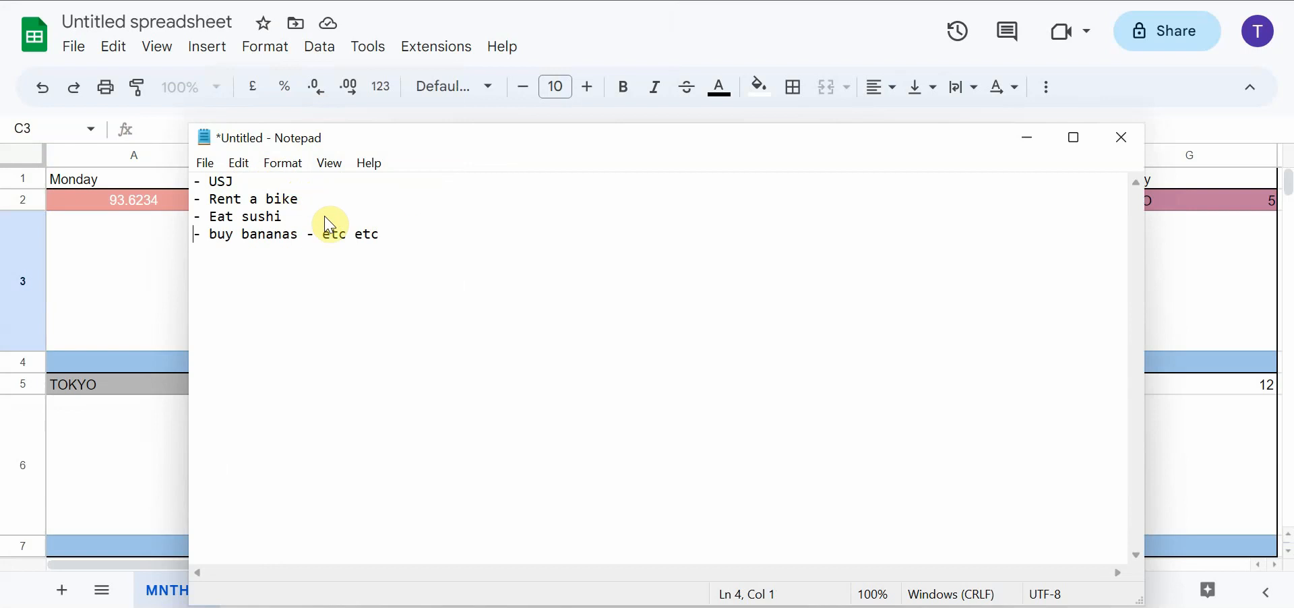
{"action": "left_click", "coordinate": [306, 232]}
{"action": "key", "text": "Return"}
Duplicate the lines "- buy bananas" and "- etc etc" at the end of the Notepad list
{"action": "key", "text": "shift+Home"}
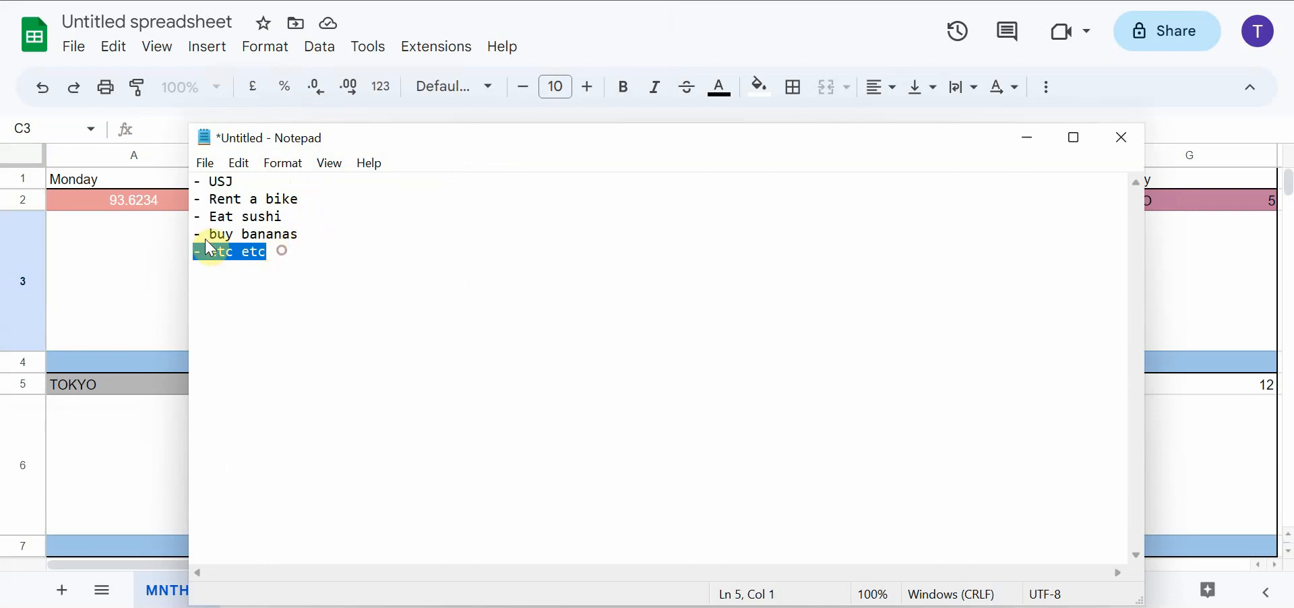
{"action": "key", "text": "shift+Up"}
{"action": "left_click", "coordinate": [267, 256]}
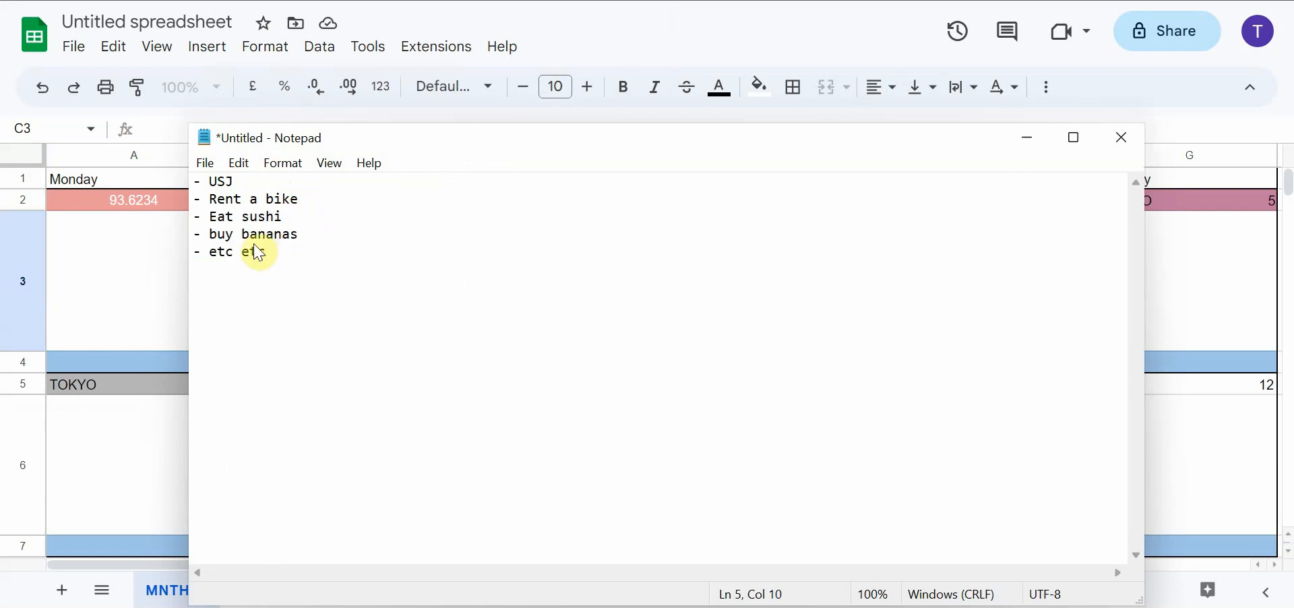
{"action": "key", "text": "Return"}
{"action": "key", "text": "ctrl+v"}
Copy the whole list from Notepad and paste it as separate lines into cell D3 of the Google Sheets calendar
{"action": "left_click_drag", "start_coordinate": [285, 290], "coordinate": [192, 191]}
{"action": "right_click", "coordinate": [229, 211]}
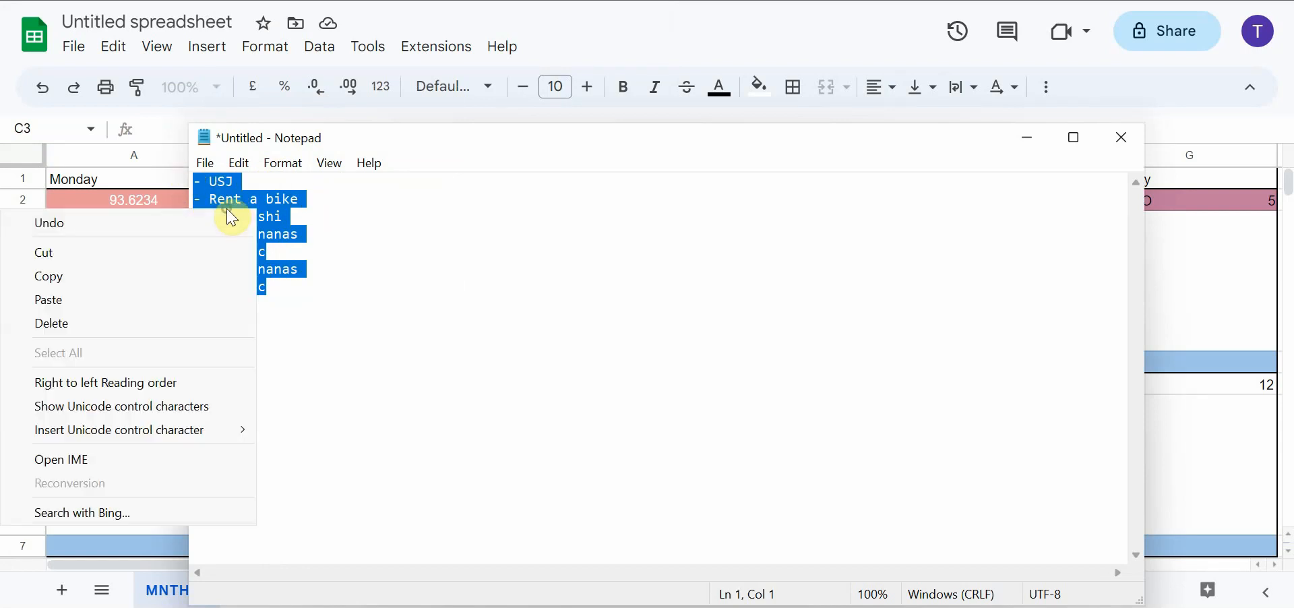
{"action": "left_click", "coordinate": [204, 272]}
{"action": "left_click", "coordinate": [139, 274]}
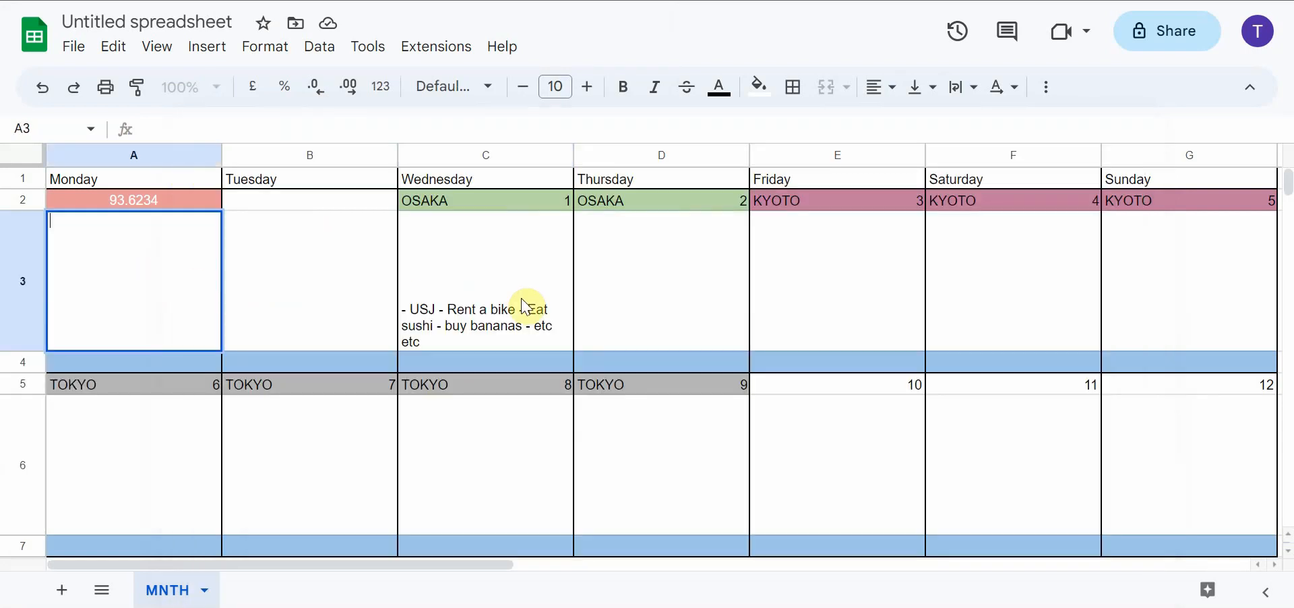
{"action": "left_click", "coordinate": [602, 289]}
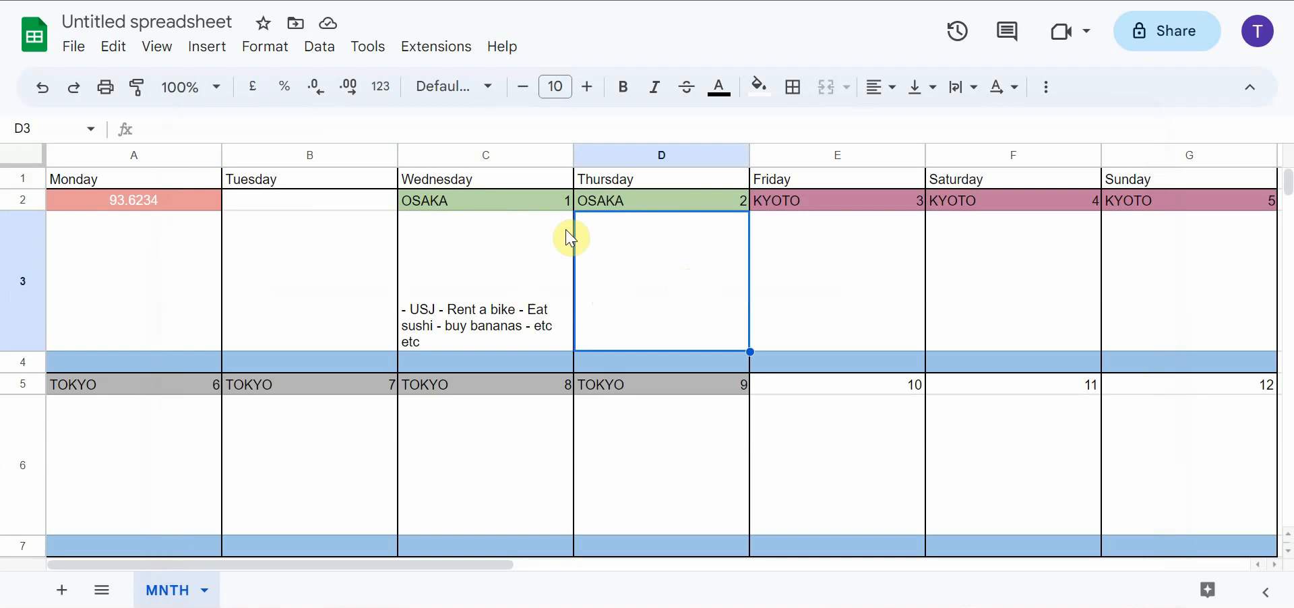
{"action": "left_click", "coordinate": [153, 124]}
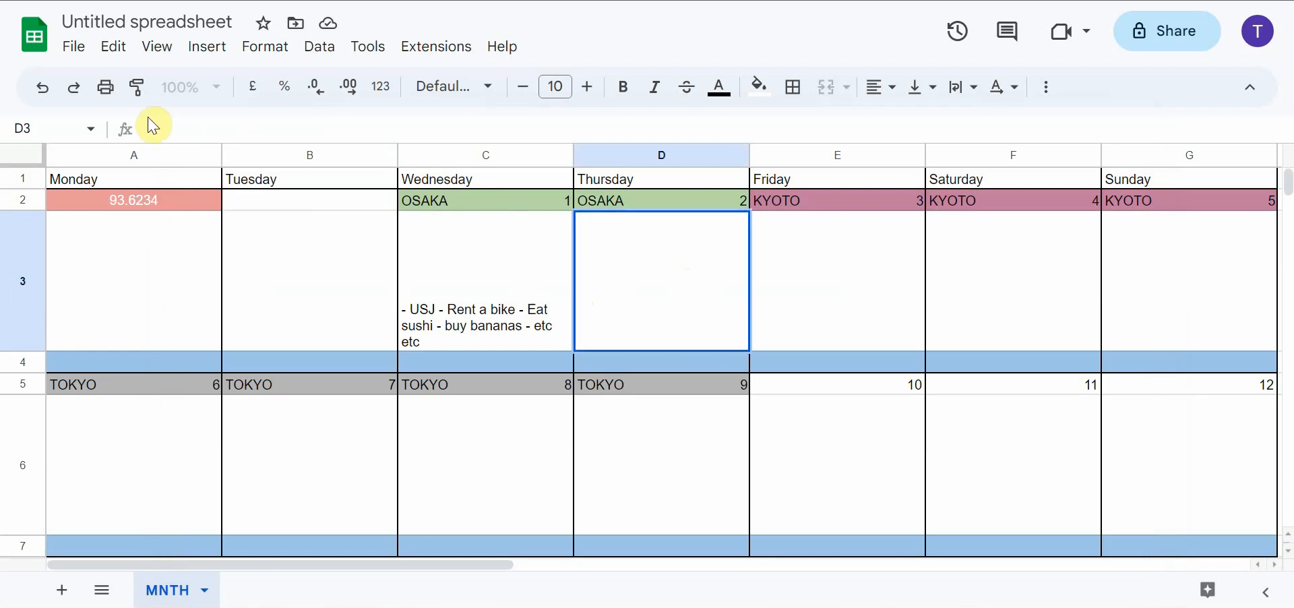
{"action": "right_click", "coordinate": [153, 125]}
{"action": "left_click", "coordinate": [278, 270]}
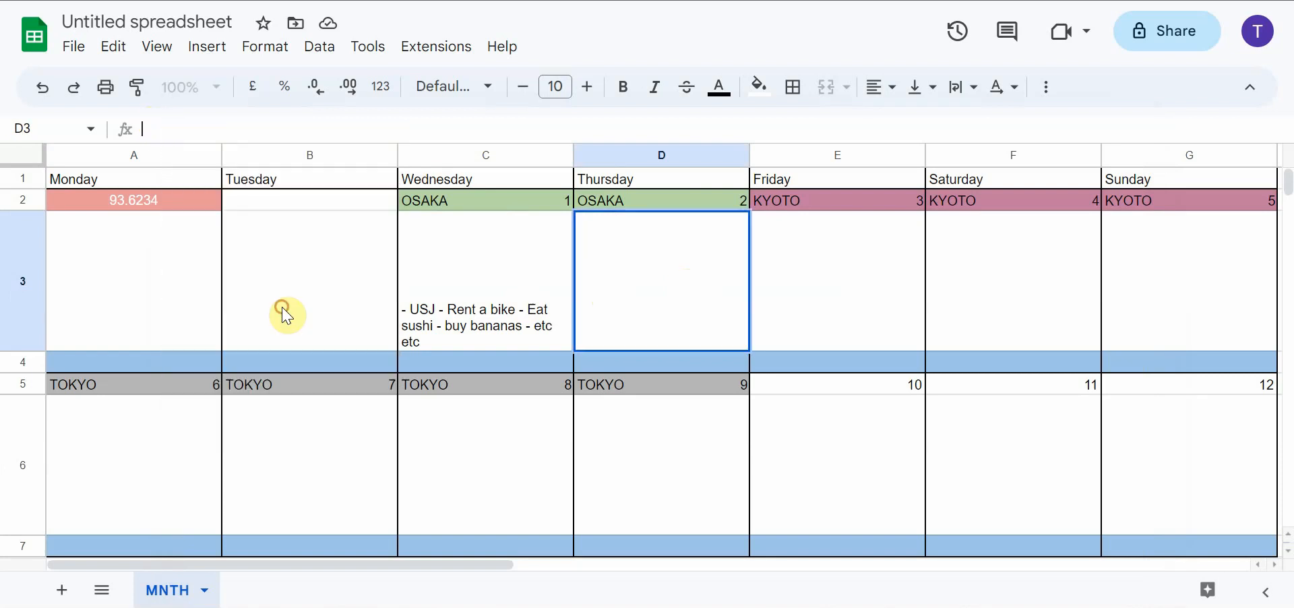
{"action": "left_click", "coordinate": [757, 304]}
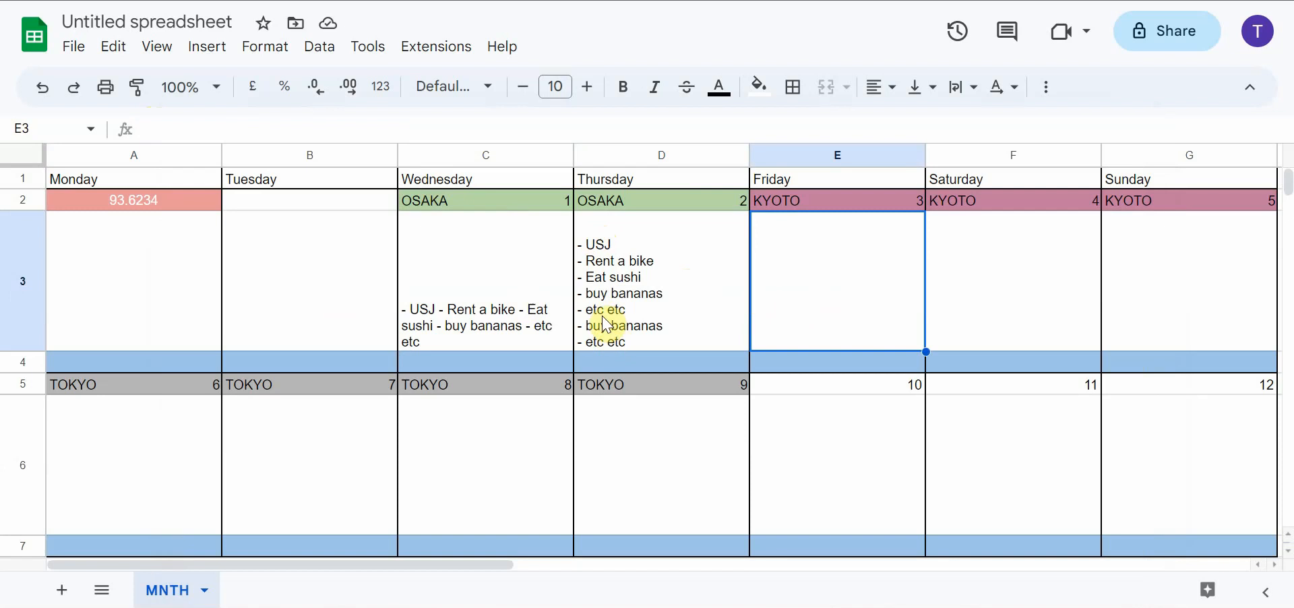
Clear the single-paragraph activity text from cell C3
{"action": "left_click", "coordinate": [502, 306]}
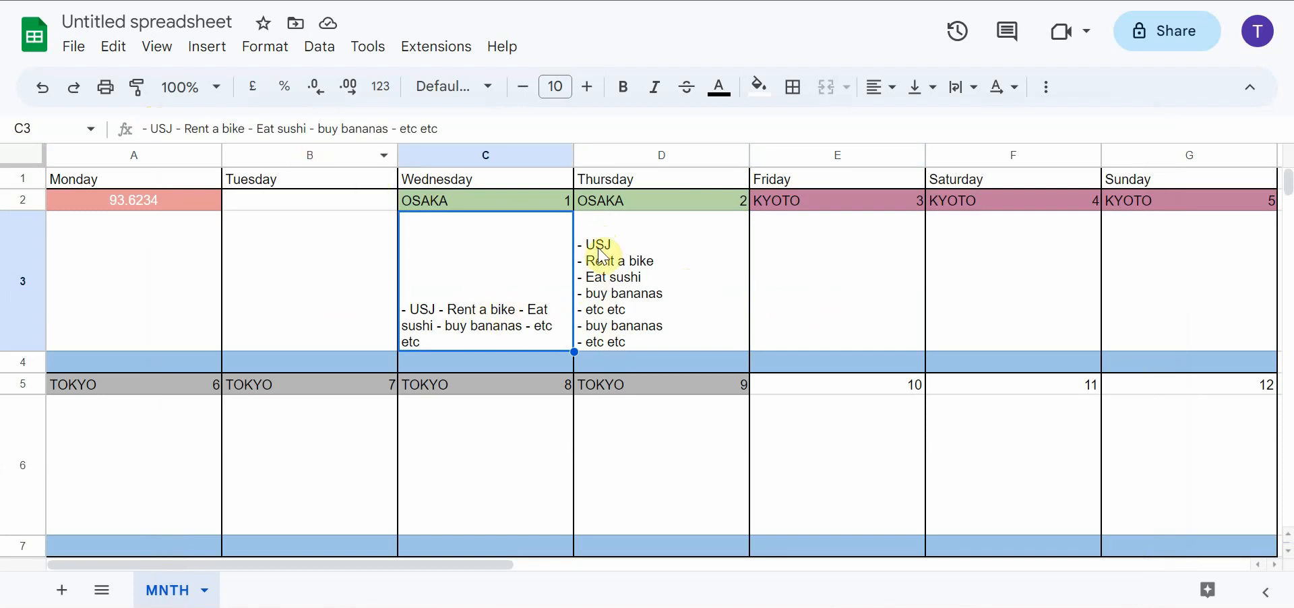
{"action": "key", "text": "Delete"}
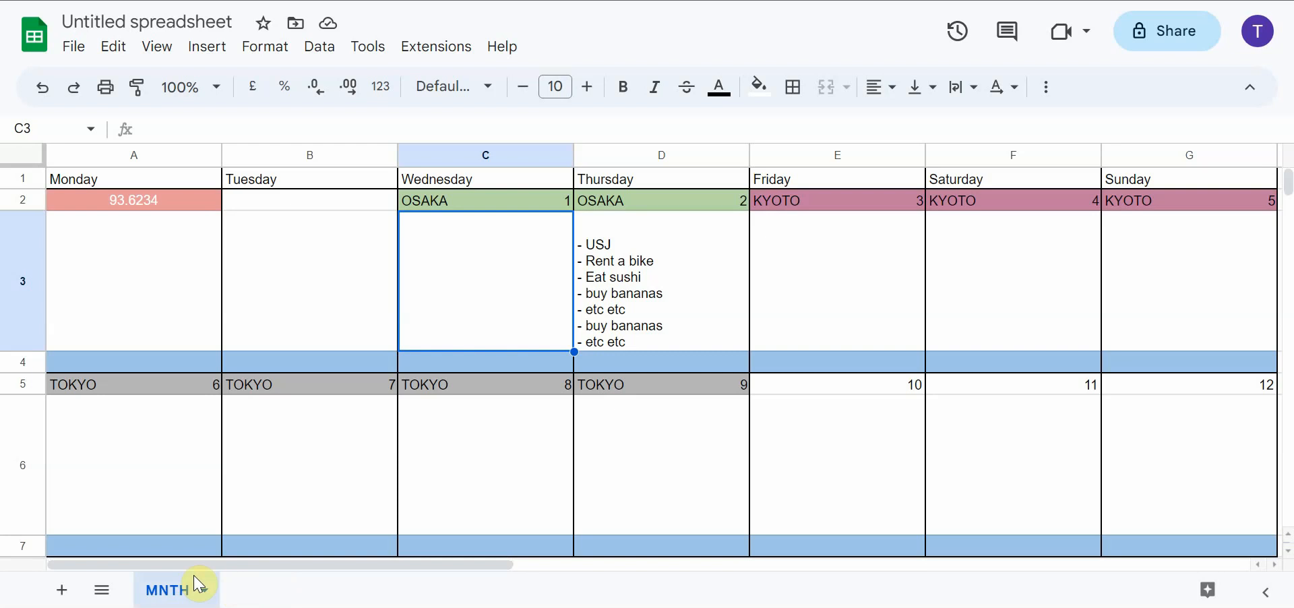
Add a new sheet to the spreadsheet and rename it WEEK
{"action": "left_click", "coordinate": [61, 591]}
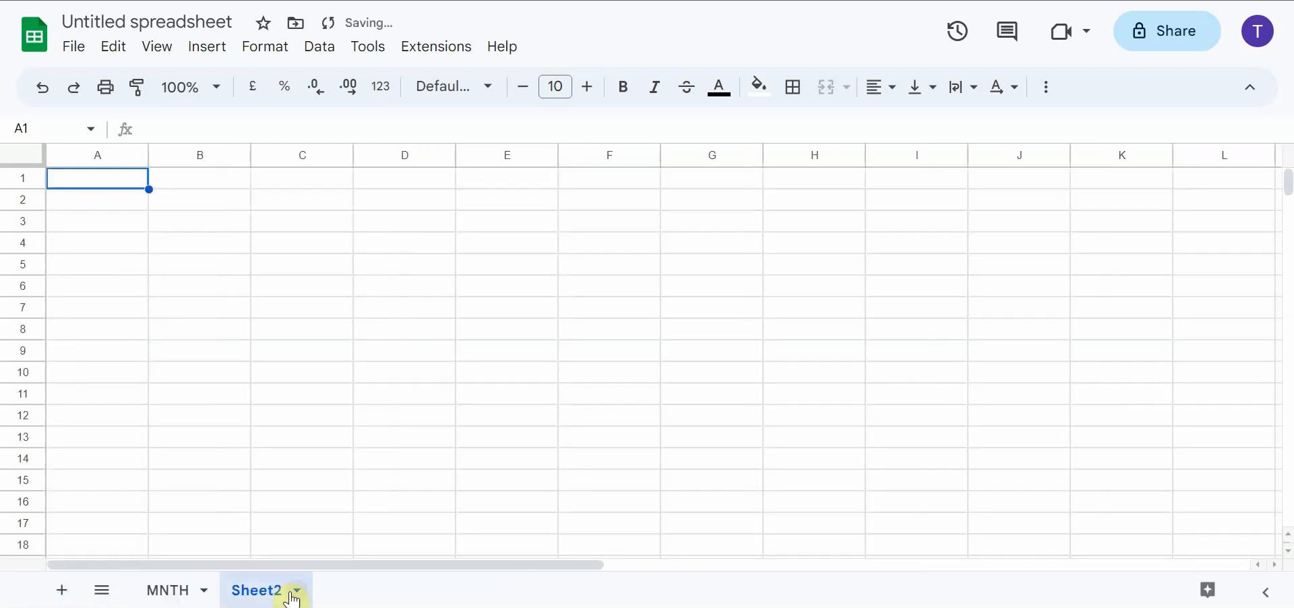
{"action": "left_click", "coordinate": [295, 597]}
{"action": "left_click", "coordinate": [311, 348]}
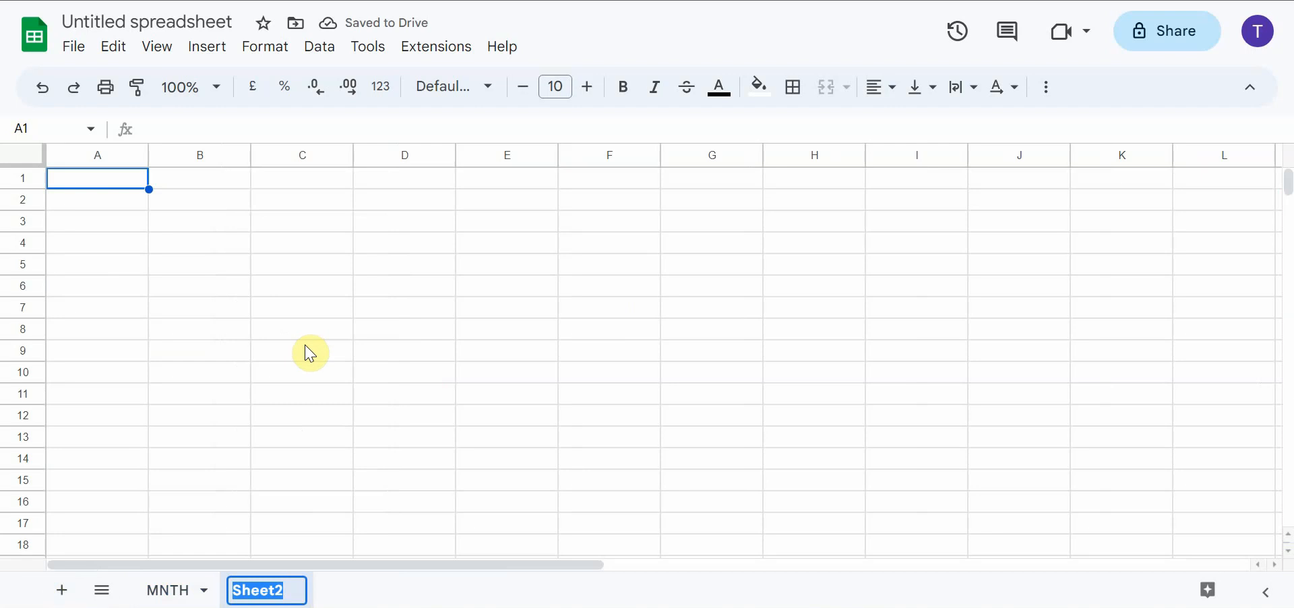
{"action": "type", "text": "WEE"}
{"action": "type", "text": "K"}
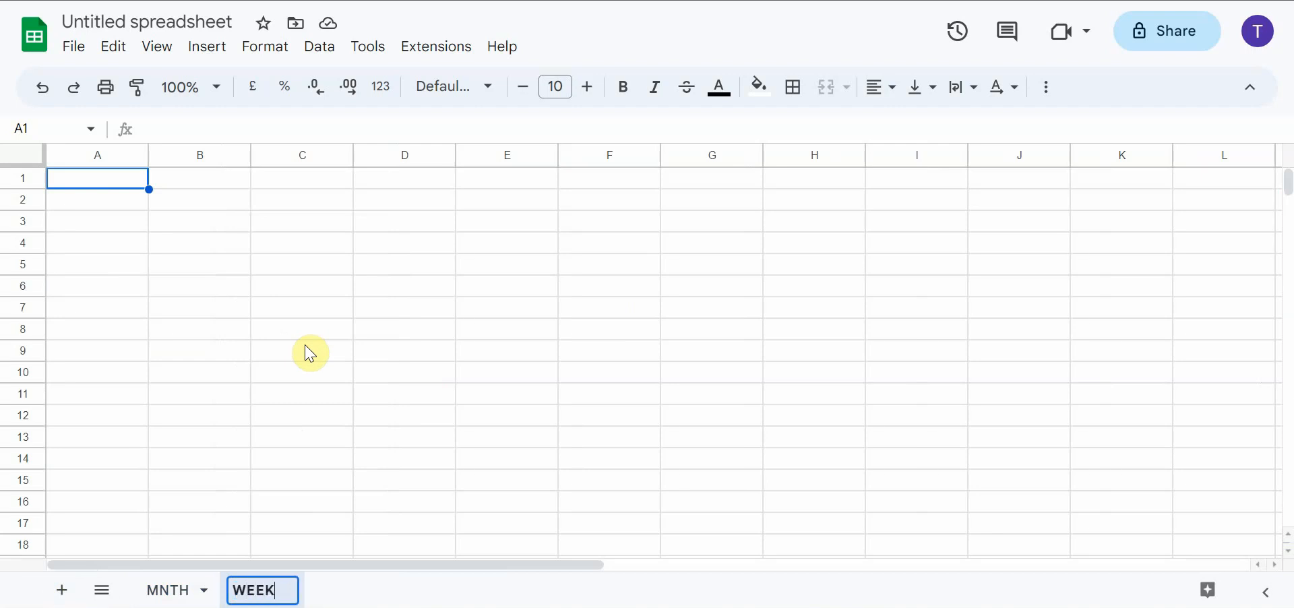
{"action": "left_click", "coordinate": [301, 355]}
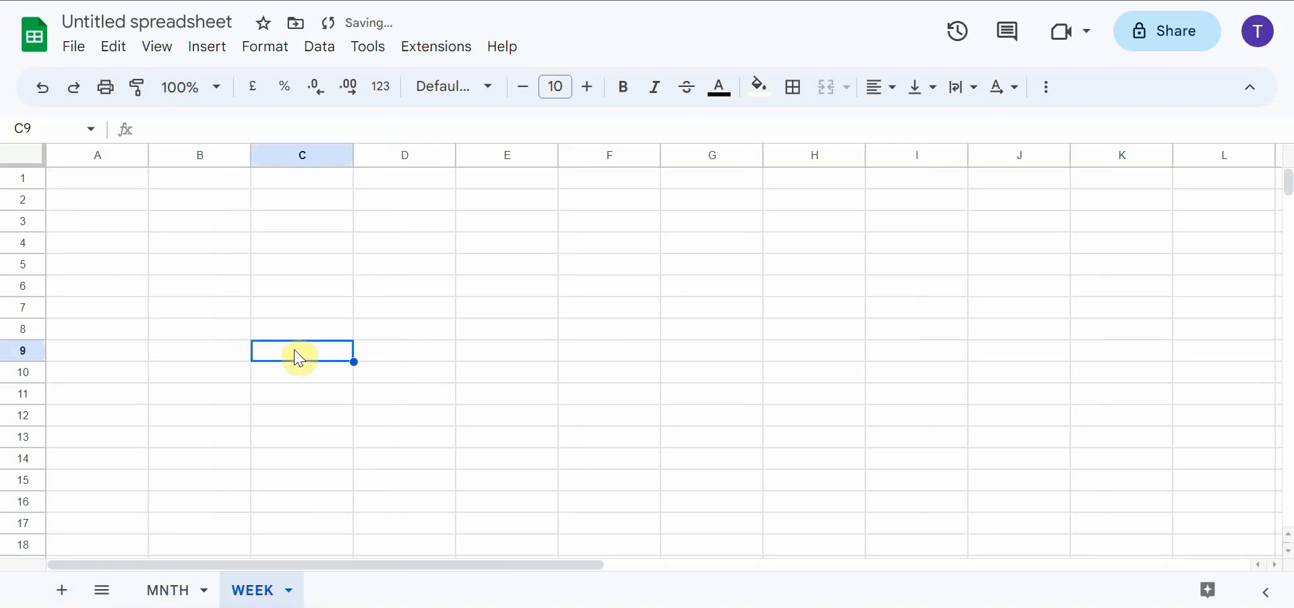
Enter 0600 in cell A2 of the WEEK sheet
{"action": "left_click", "coordinate": [131, 211]}
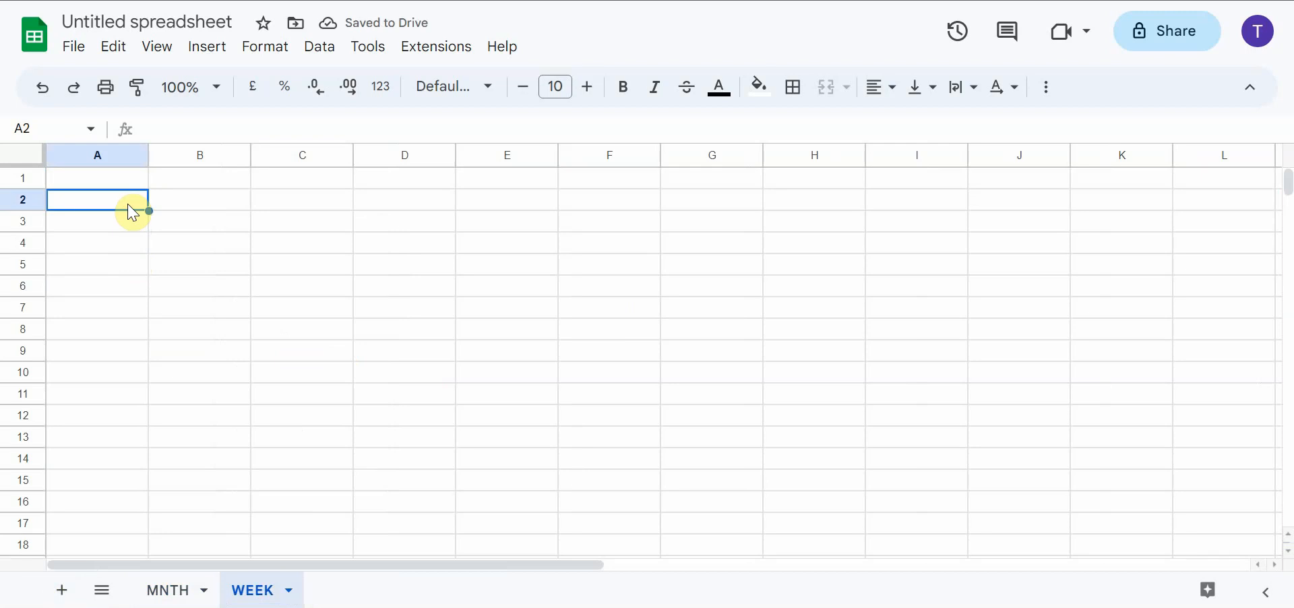
{"action": "type", "text": "0"}
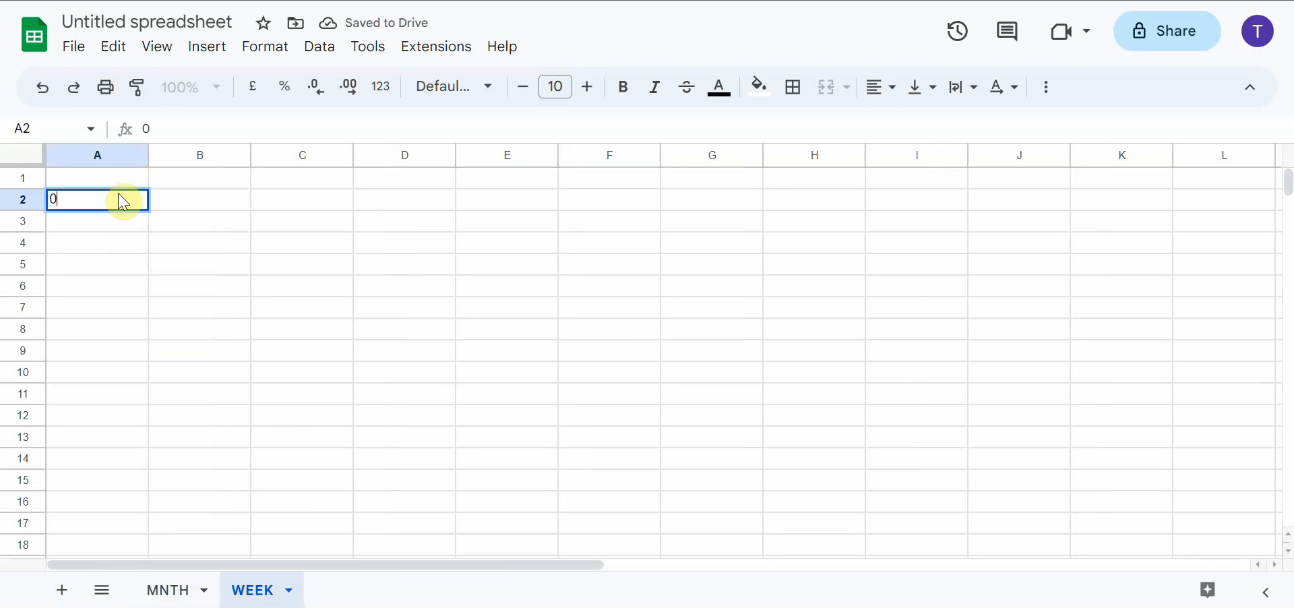
{"action": "type", "text": "600"}
{"action": "key", "text": "Return"}
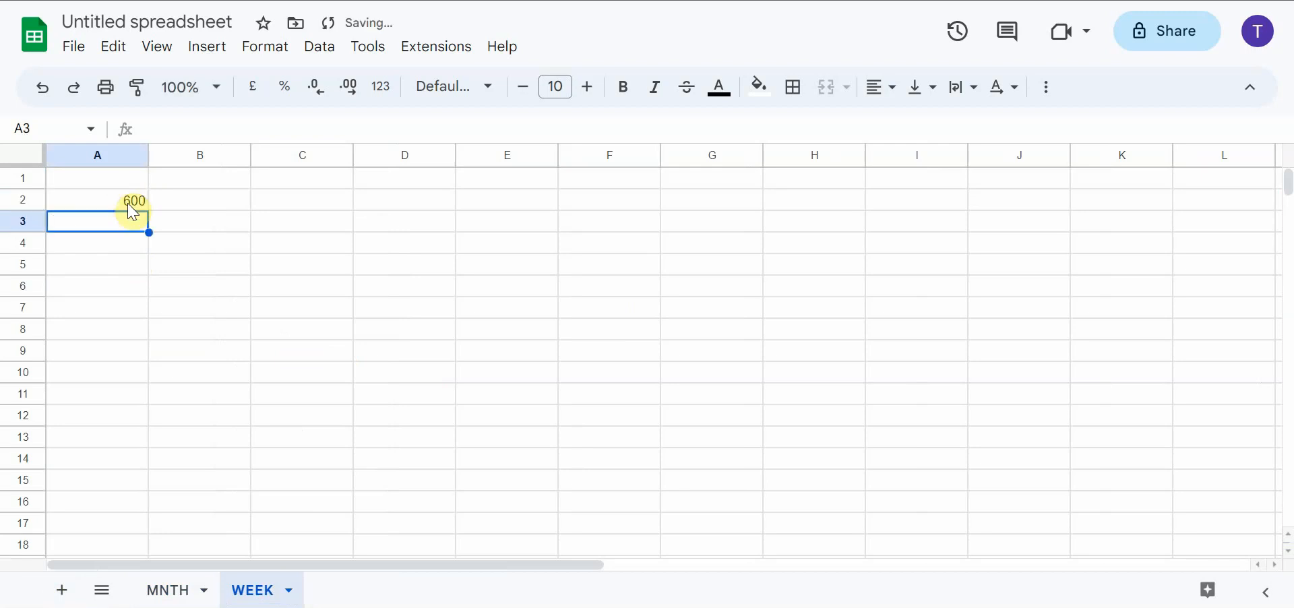
Apply the custom date and time format 13:25:59 (hour, minute, second) to the whole of column A
{"action": "left_click", "coordinate": [112, 160]}
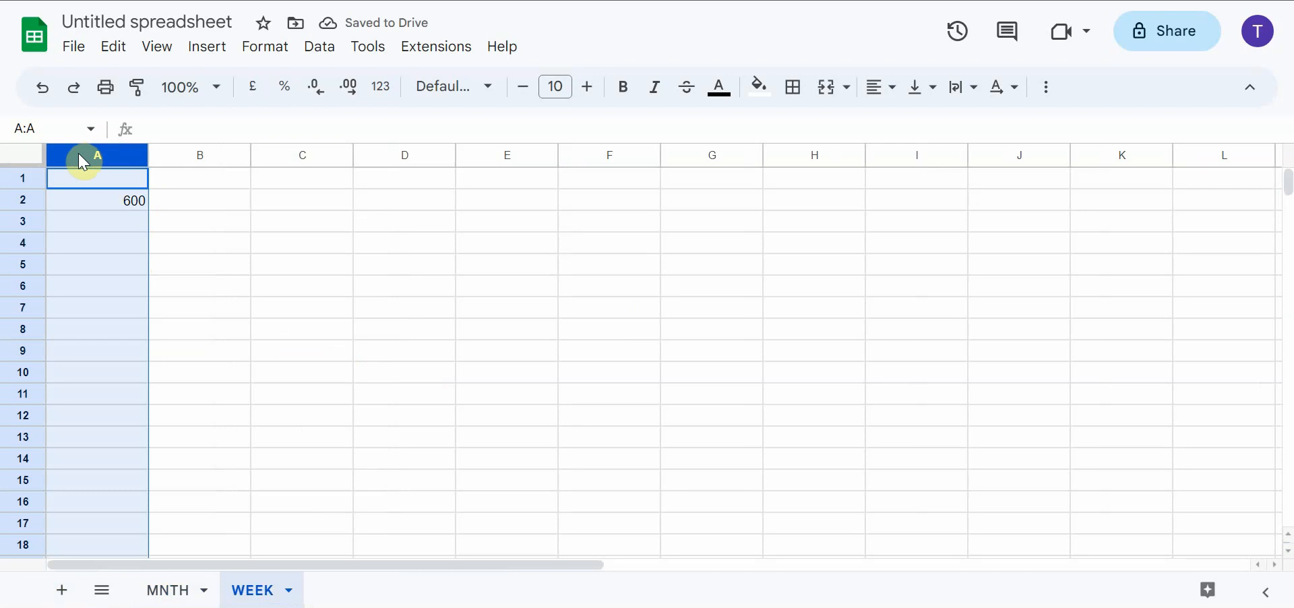
{"action": "left_click", "coordinate": [283, 55]}
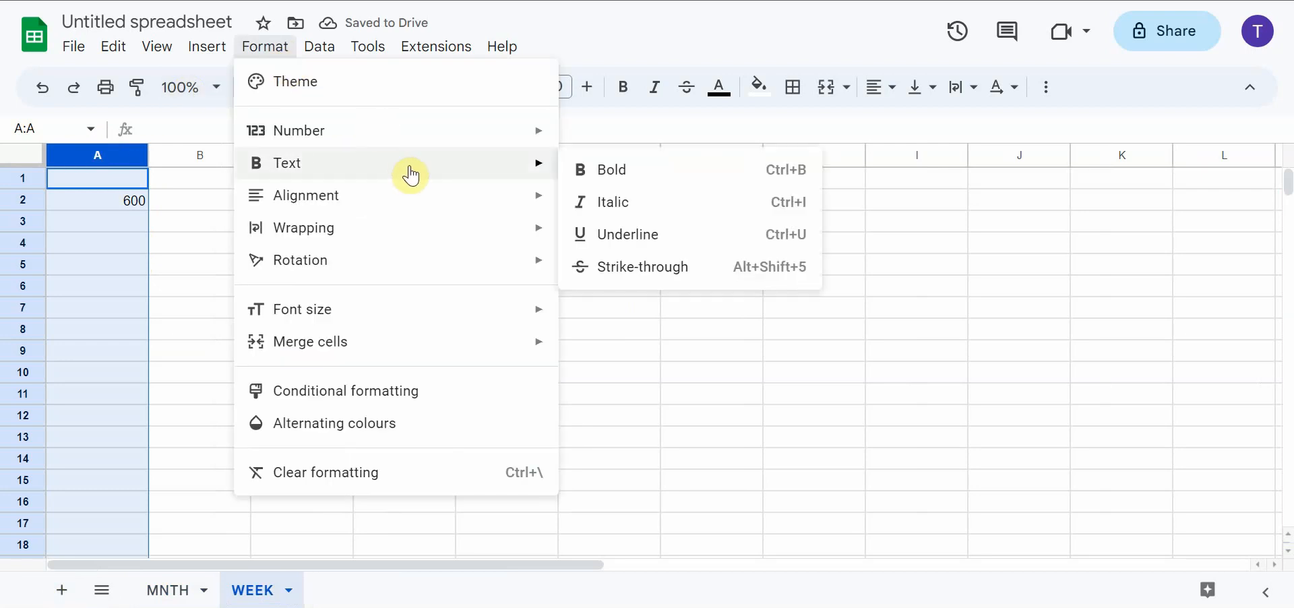
{"action": "mouse_move", "coordinate": [514, 134]}
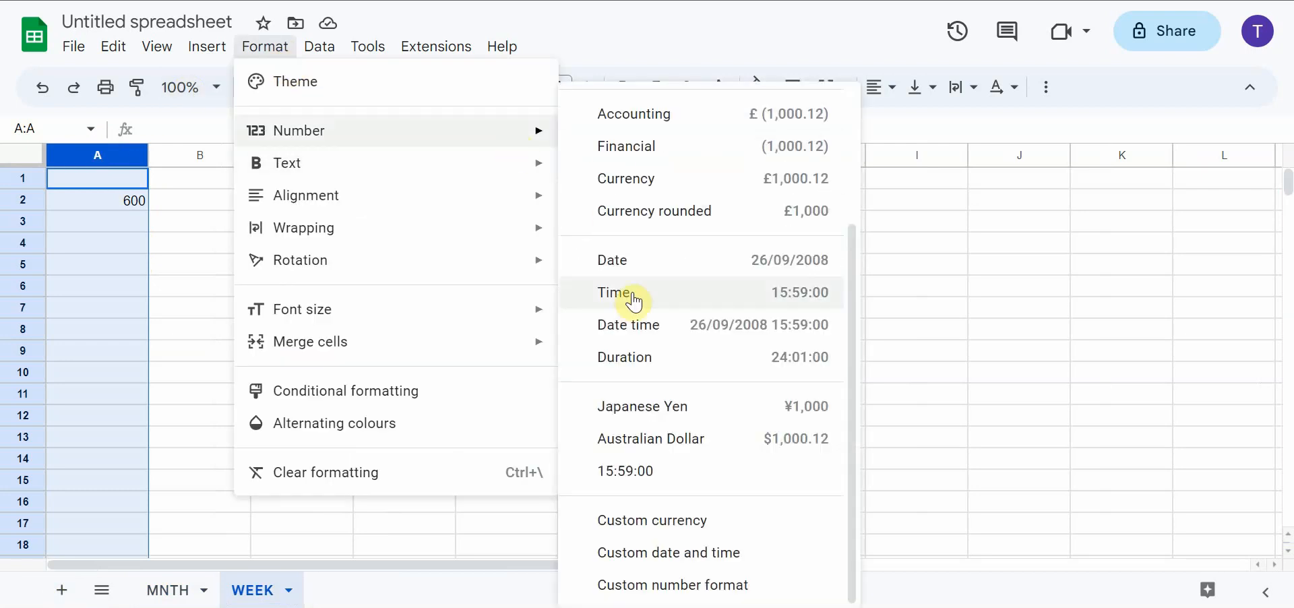
{"action": "left_click", "coordinate": [691, 558]}
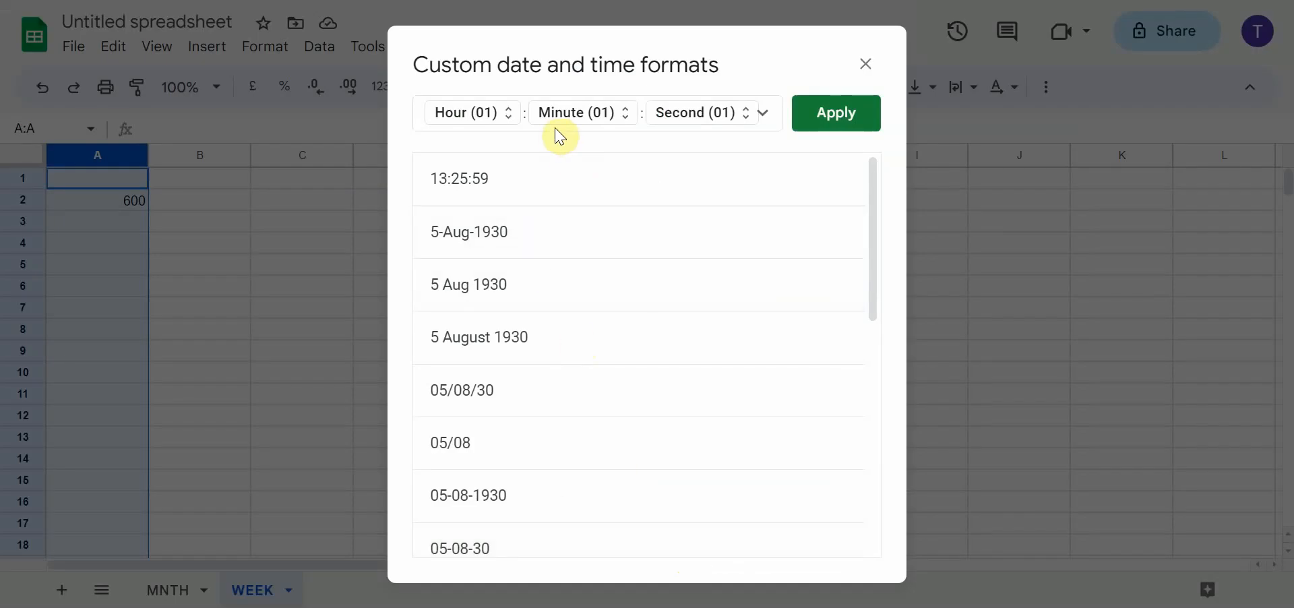
{"action": "scroll", "coordinate": [482, 421], "scroll_direction": "down", "scroll_amount": 5}
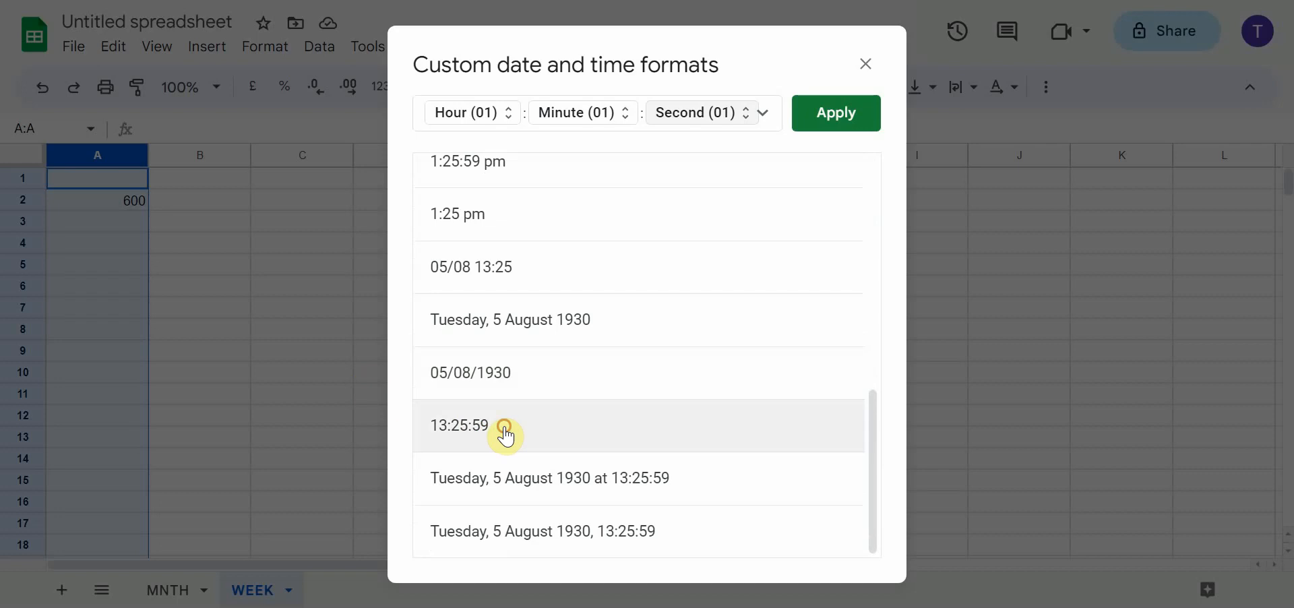
{"action": "left_click", "coordinate": [798, 118]}
Change the content of cell A2 to the date 01/11/2023 with the time 00:06:00
{"action": "left_click", "coordinate": [140, 203]}
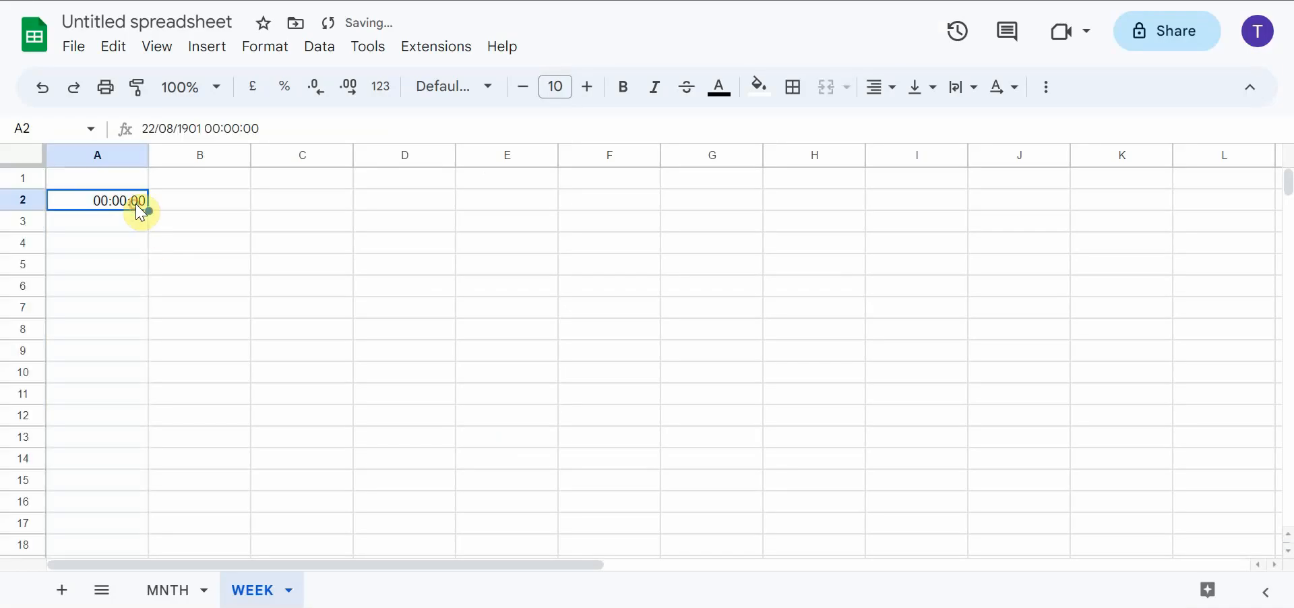
{"action": "left_click", "coordinate": [193, 128]}
{"action": "left_click_drag", "start_coordinate": [201, 128], "coordinate": [150, 126]}
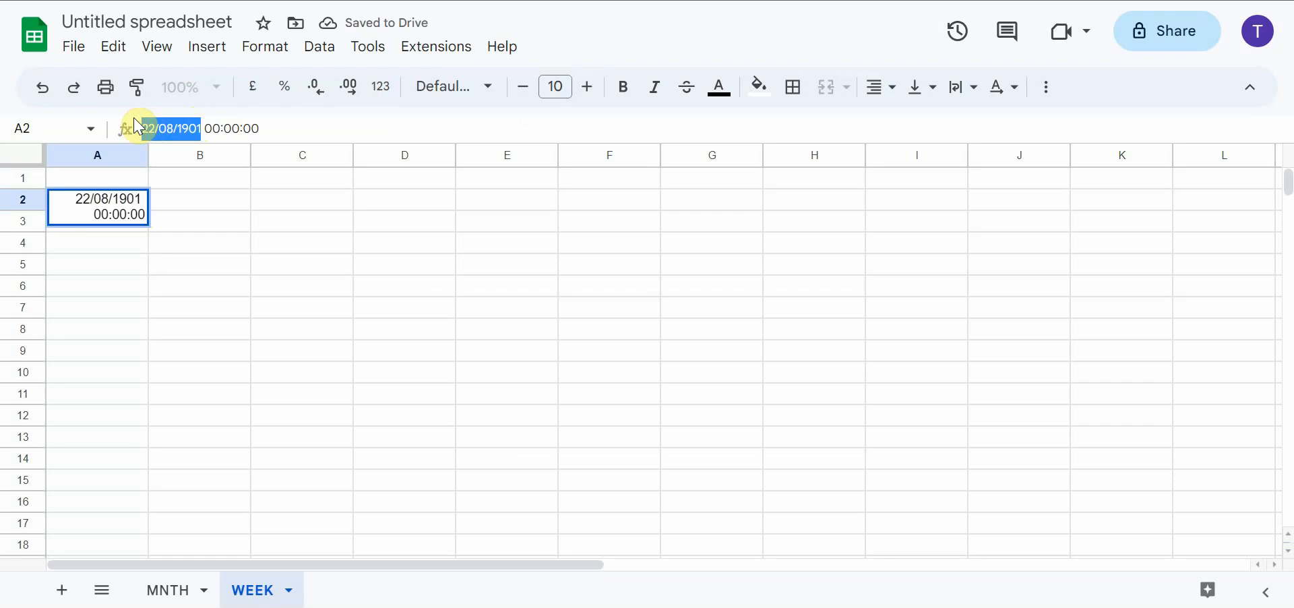
{"action": "type", "text": "01"}
{"action": "type", "text": "/11/202"}
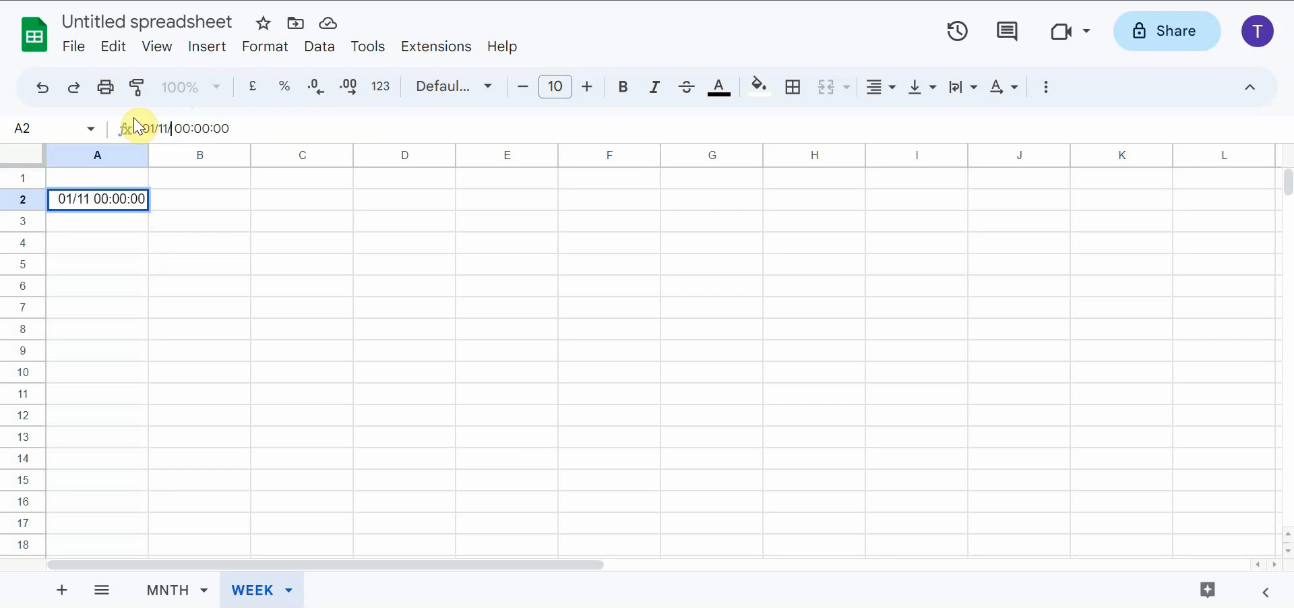
{"action": "type", "text": "3"}
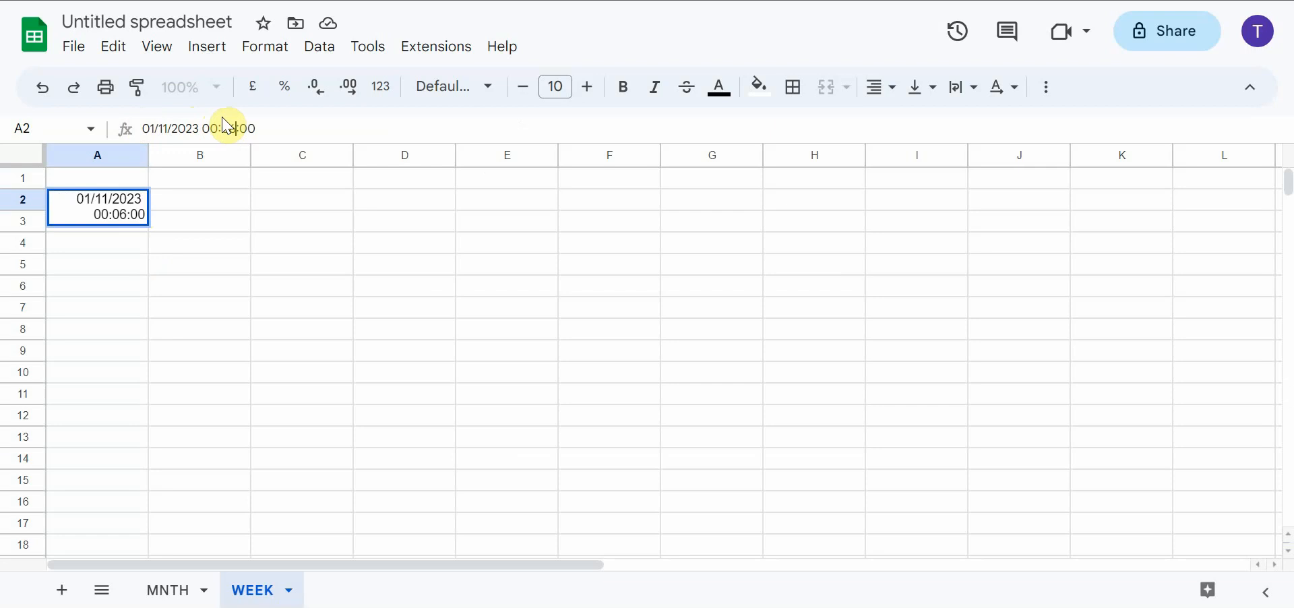
{"action": "key", "text": "Return"}
Apply the Time number format to cell A2 so that it shows only the time
{"action": "left_click", "coordinate": [130, 199]}
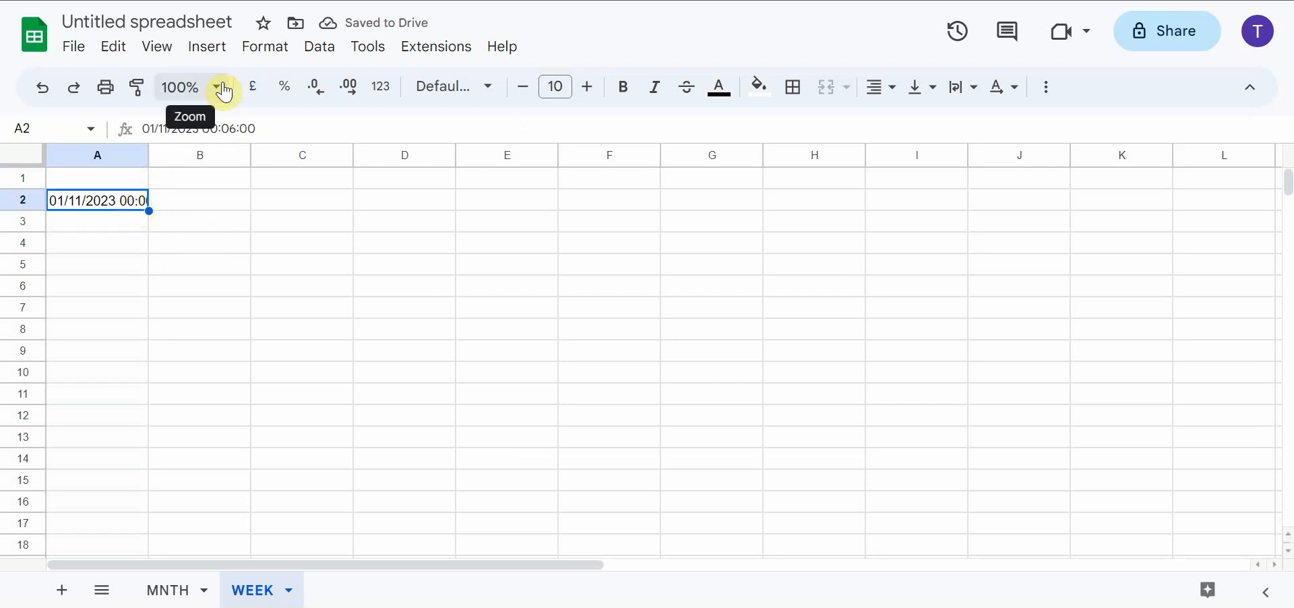
{"action": "right_click", "coordinate": [135, 211]}
{"action": "mouse_move", "coordinate": [137, 211]}
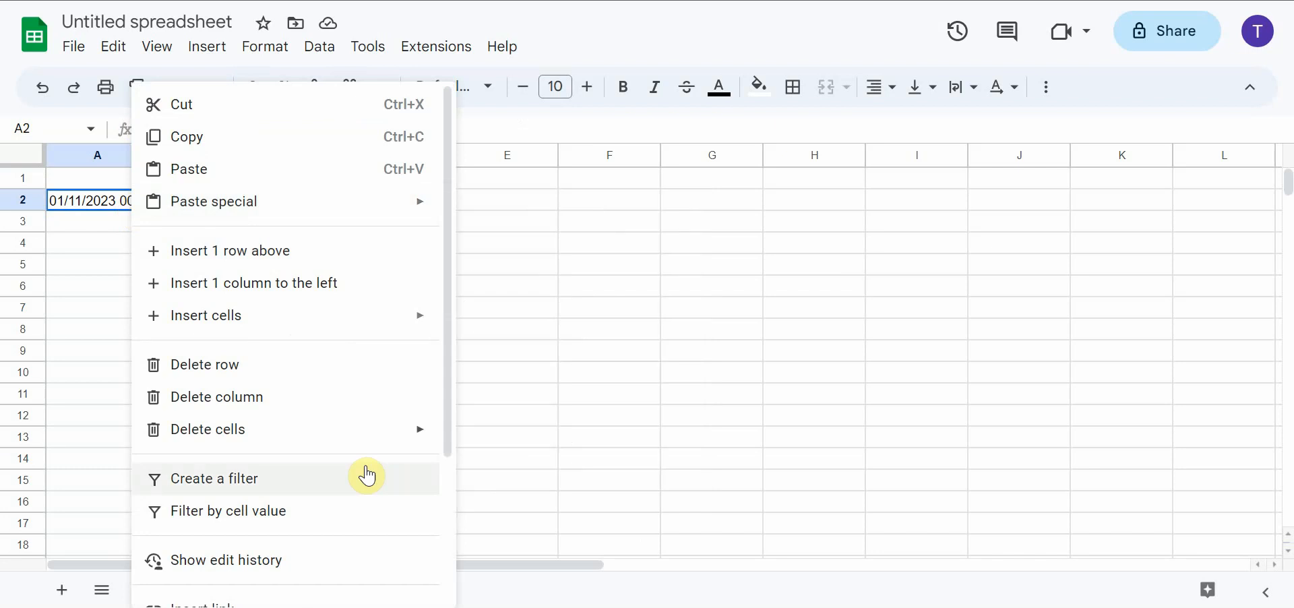
{"action": "left_click", "coordinate": [269, 54]}
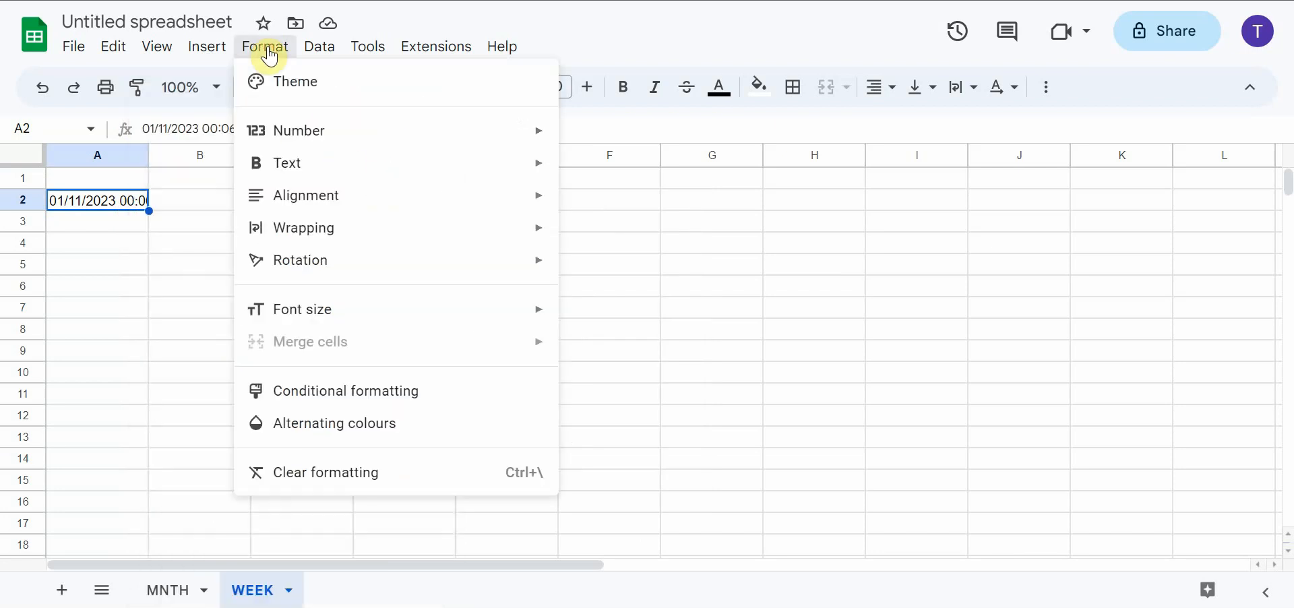
{"action": "mouse_move", "coordinate": [497, 132]}
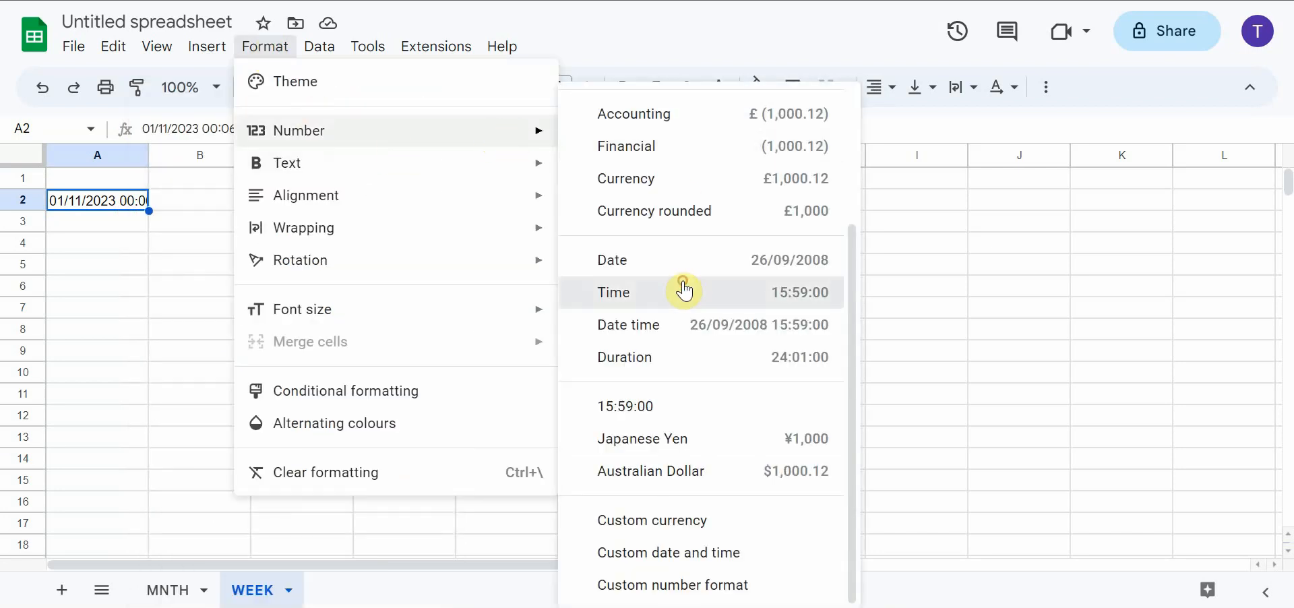
{"action": "left_click", "coordinate": [683, 290]}
{"action": "left_click", "coordinate": [179, 224]}
{"action": "left_click", "coordinate": [116, 205]}
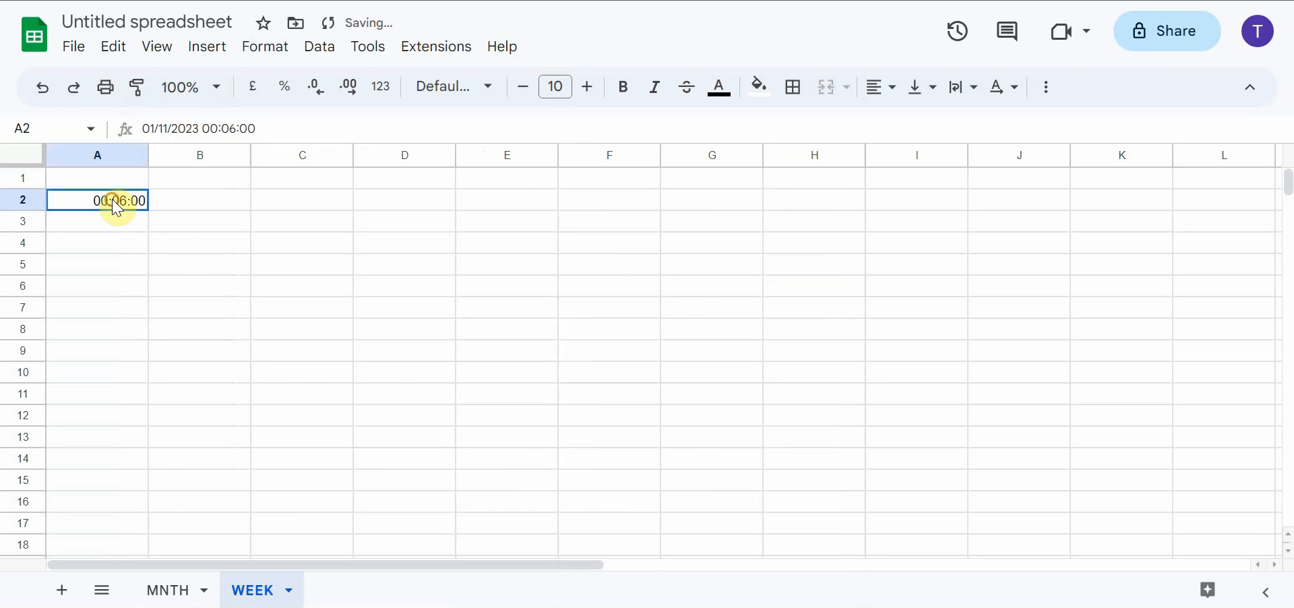
Change the time in cell A2 to 06:00:00, keeping the date 01/11/2023
{"action": "left_click", "coordinate": [209, 129]}
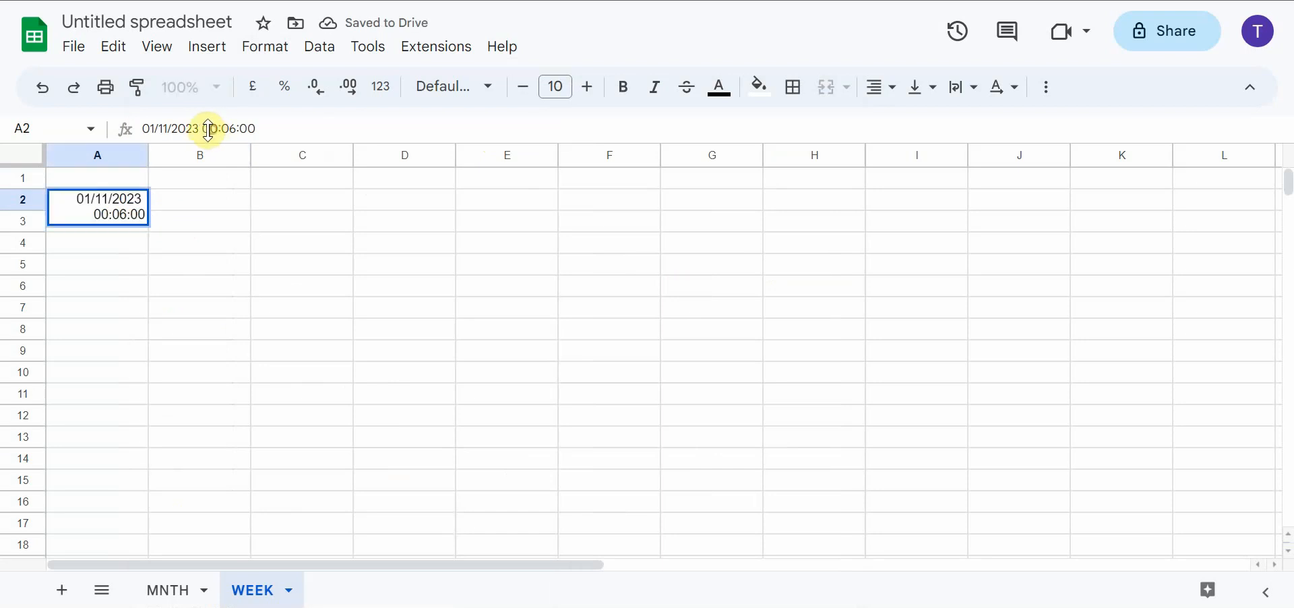
{"action": "type", "text": "5"}
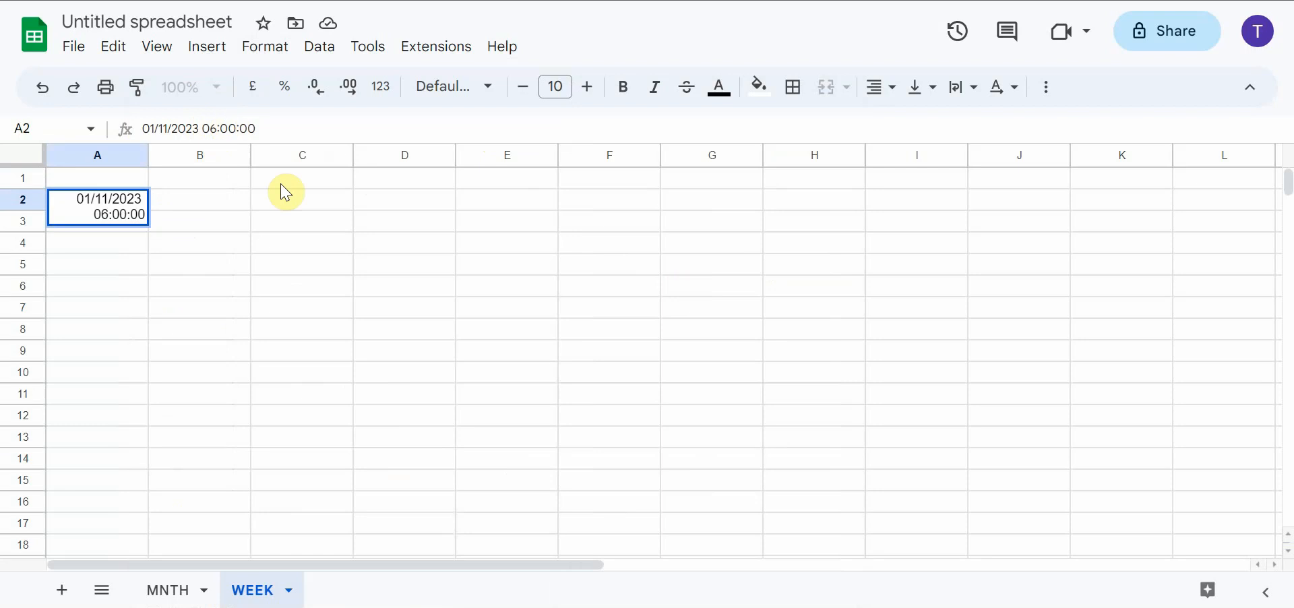
{"action": "key", "text": "Return"}
{"action": "left_click", "coordinate": [176, 223]}
{"action": "left_click", "coordinate": [107, 206]}
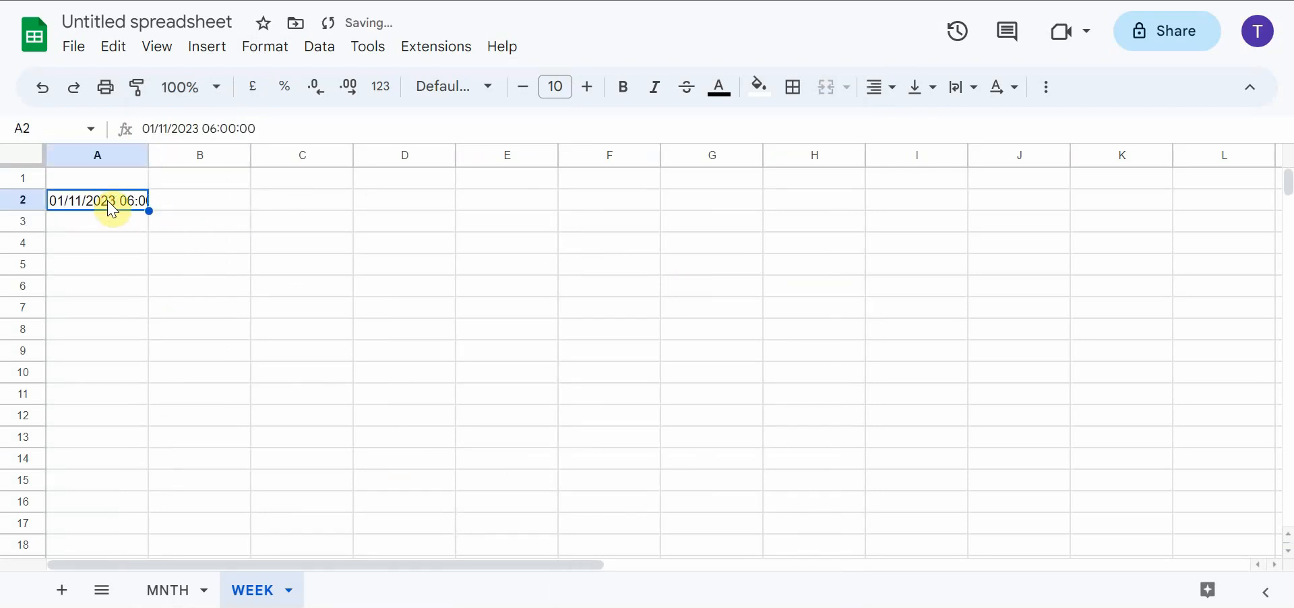
Apply the Time number format to the whole of column A
{"action": "left_click", "coordinate": [125, 154]}
{"action": "left_click", "coordinate": [275, 47]}
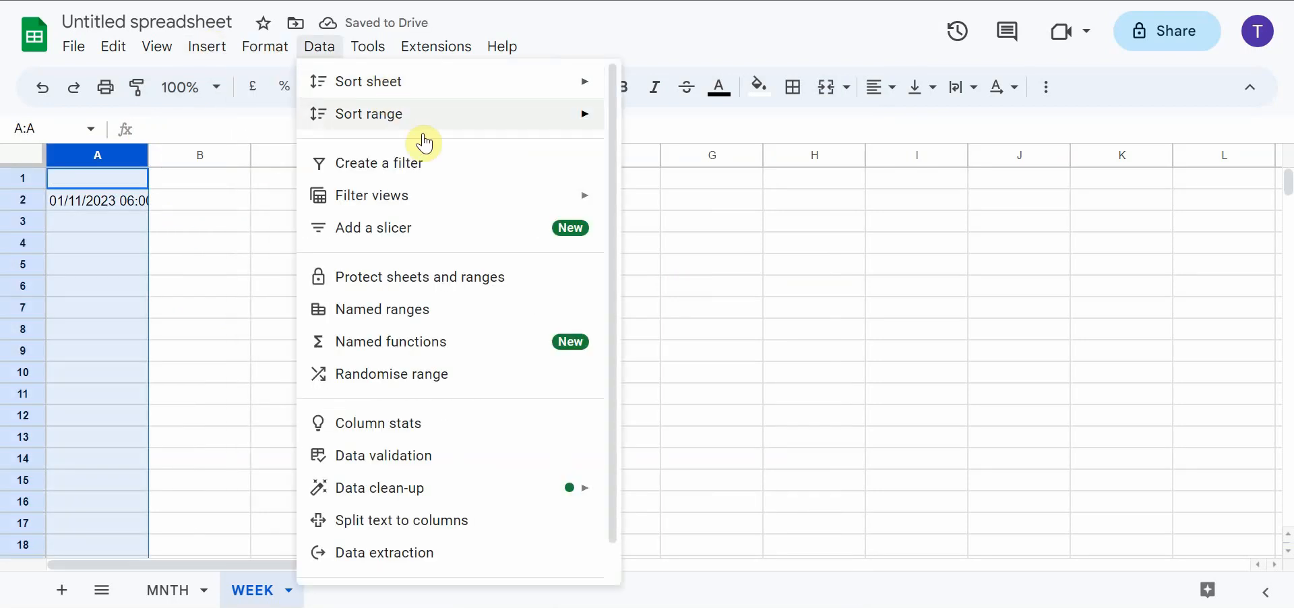
{"action": "mouse_move", "coordinate": [523, 132]}
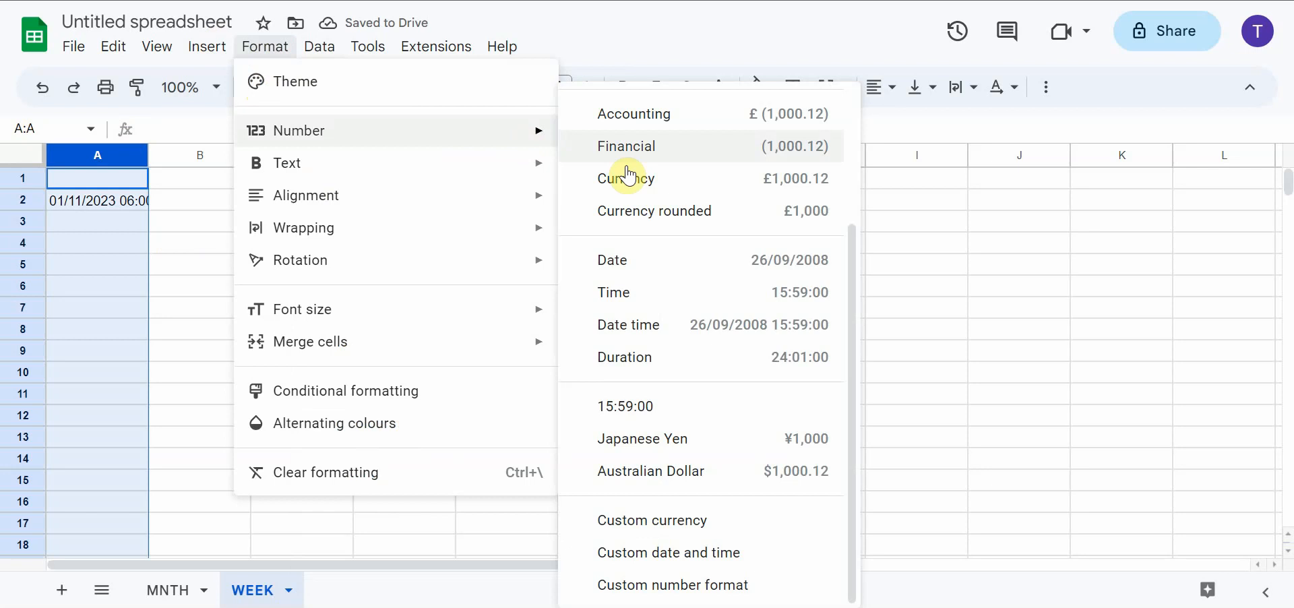
{"action": "left_click", "coordinate": [636, 294]}
Enter 7 in cell A4 of the WEEK sheet
{"action": "left_click", "coordinate": [101, 243]}
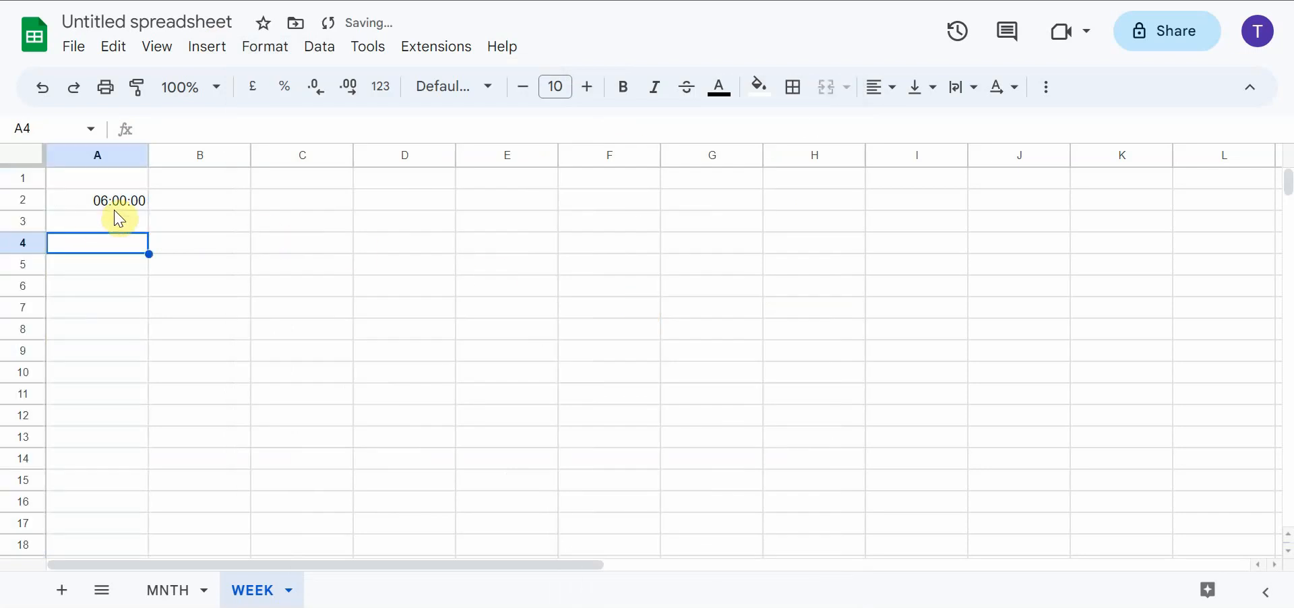
{"action": "type", "text": "7"}
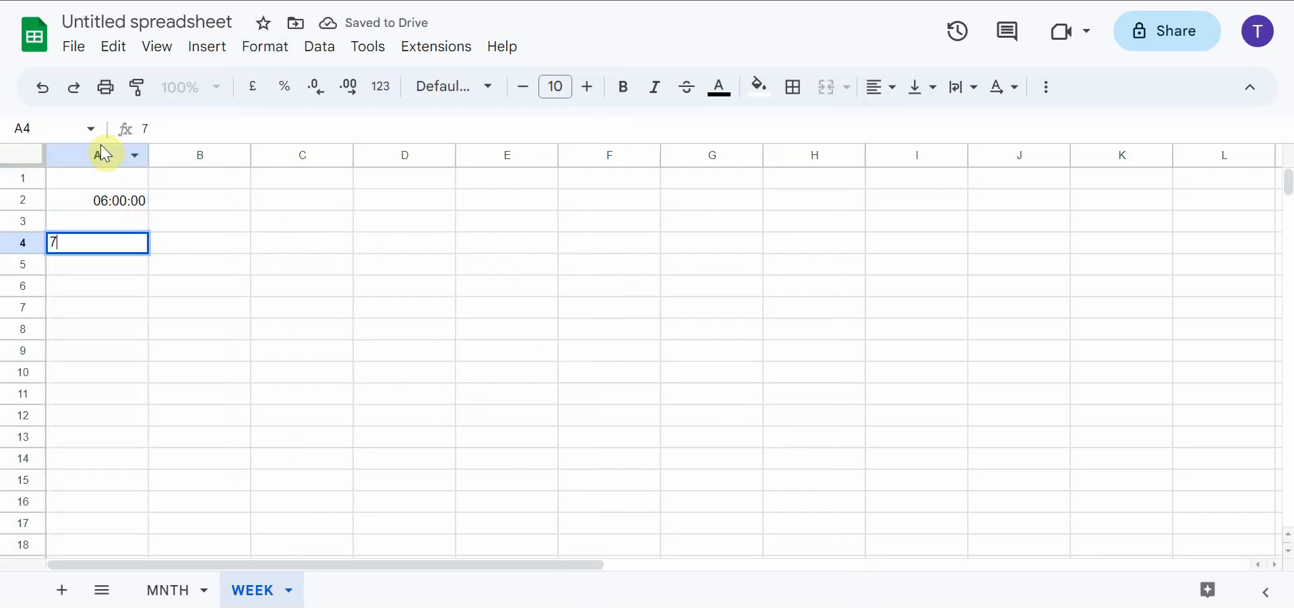
{"action": "key", "text": "Return"}
{"action": "left_click", "coordinate": [130, 241]}
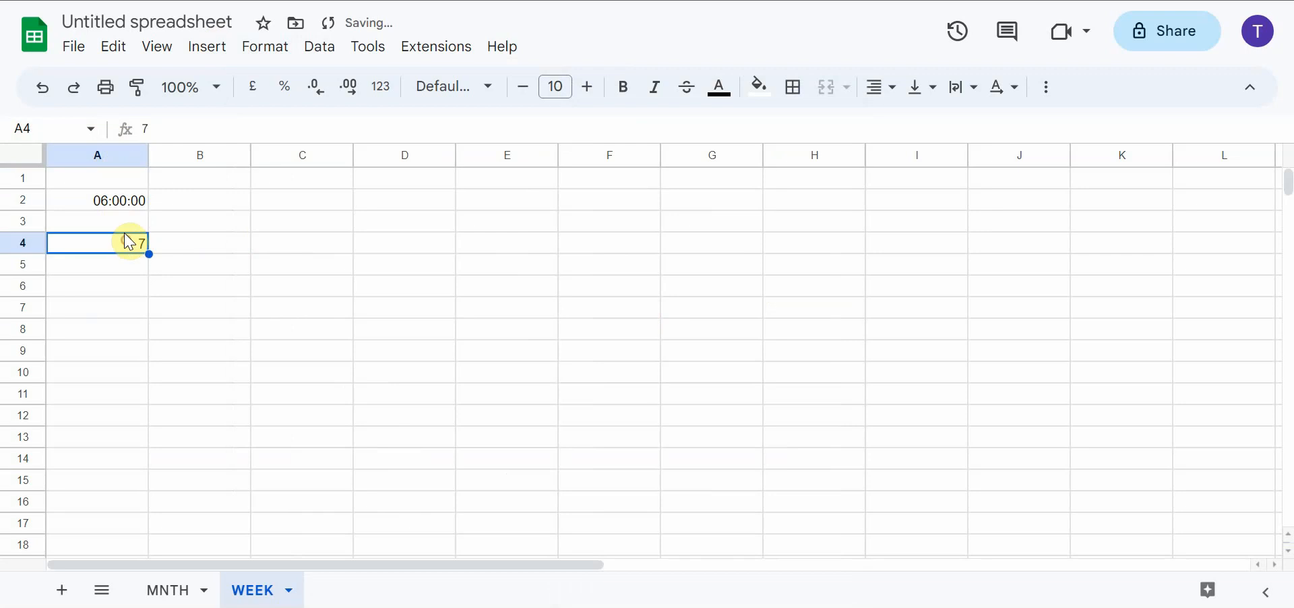
Reapply the Time number format to column A so that it also covers the entry in A4
{"action": "left_click", "coordinate": [101, 152]}
{"action": "left_click", "coordinate": [281, 49]}
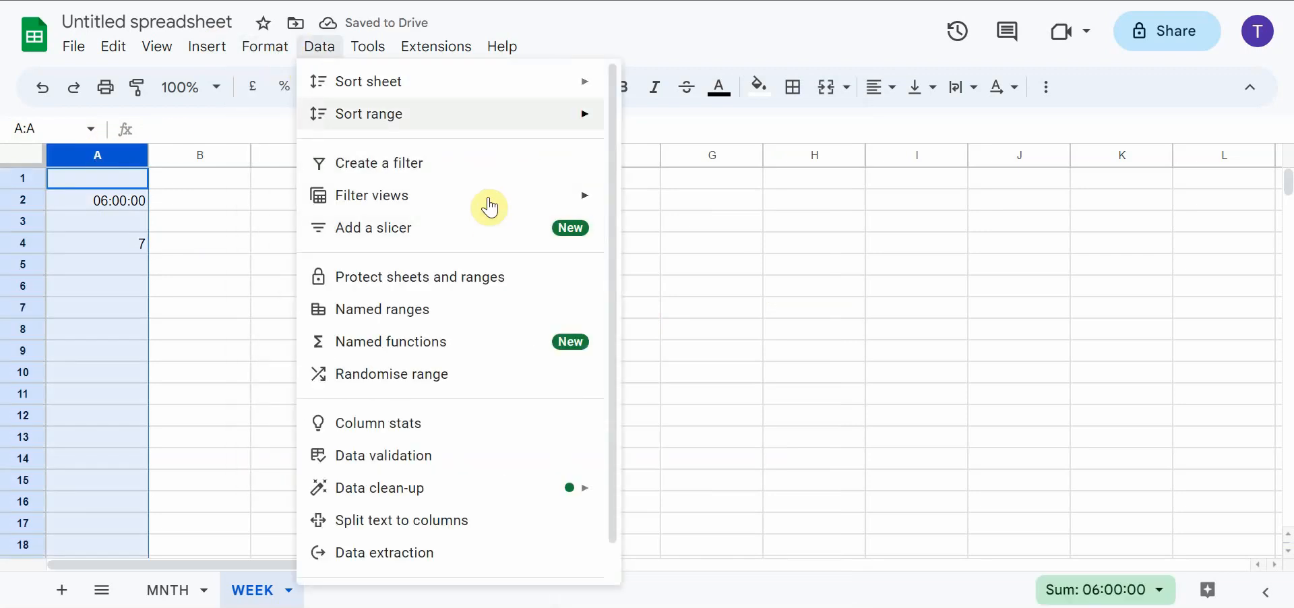
{"action": "mouse_move", "coordinate": [252, 46]}
{"action": "mouse_move", "coordinate": [349, 141]}
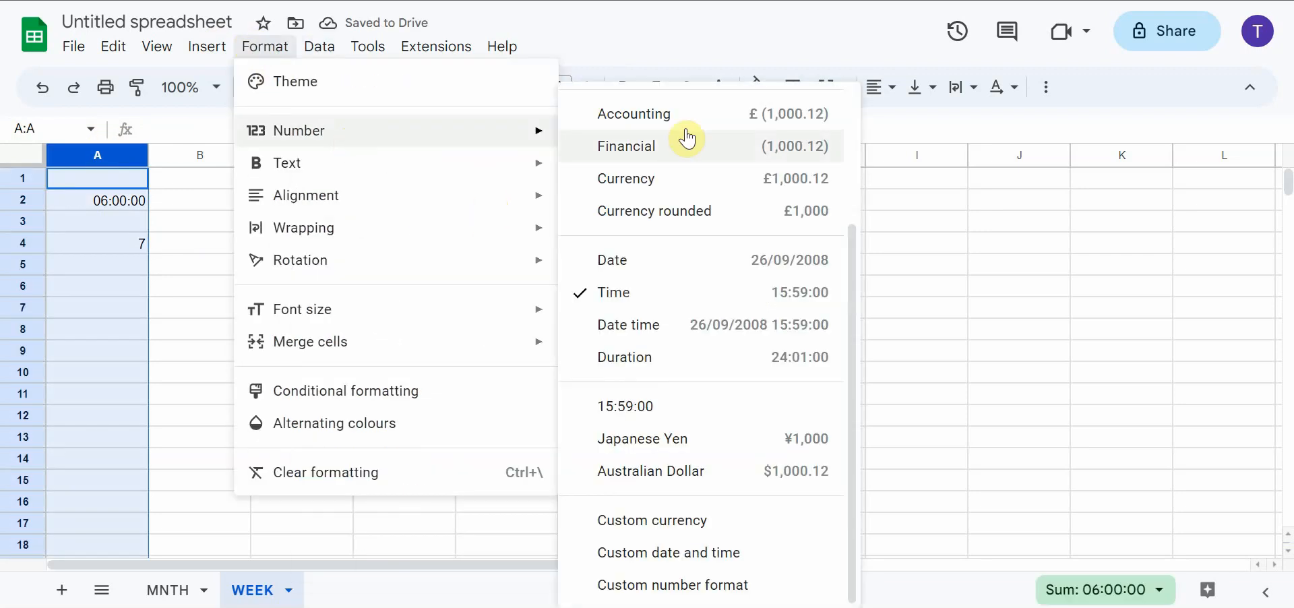
{"action": "left_click", "coordinate": [676, 295]}
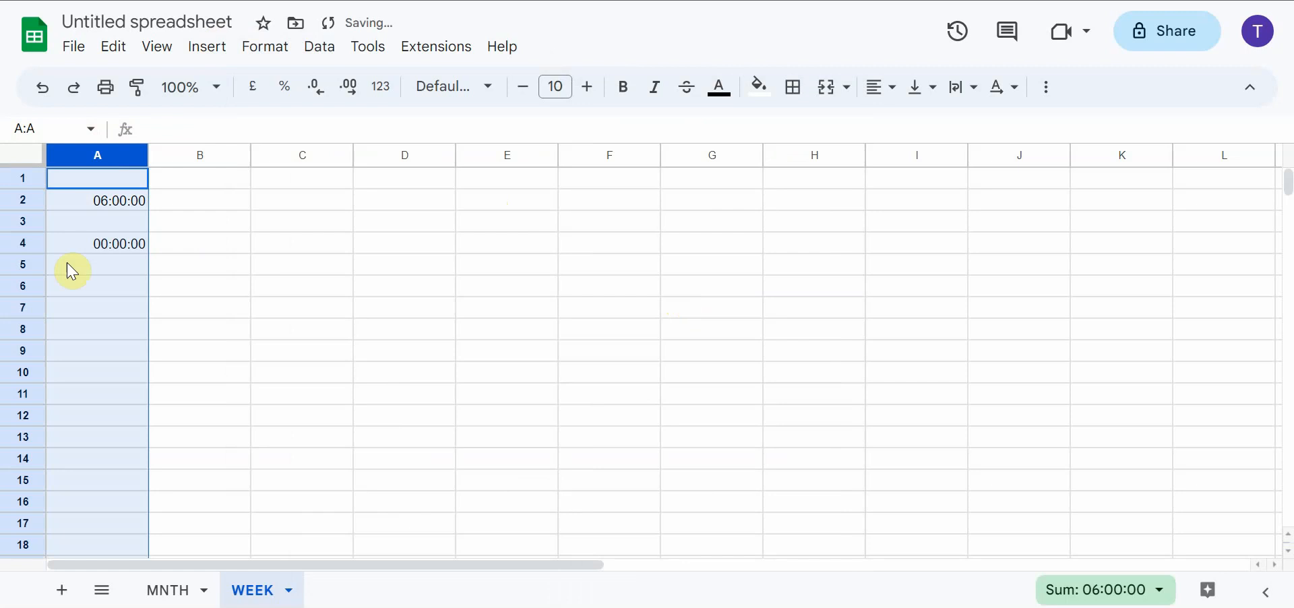
Replace the content of cell A4 with 7:
{"action": "left_click", "coordinate": [100, 244]}
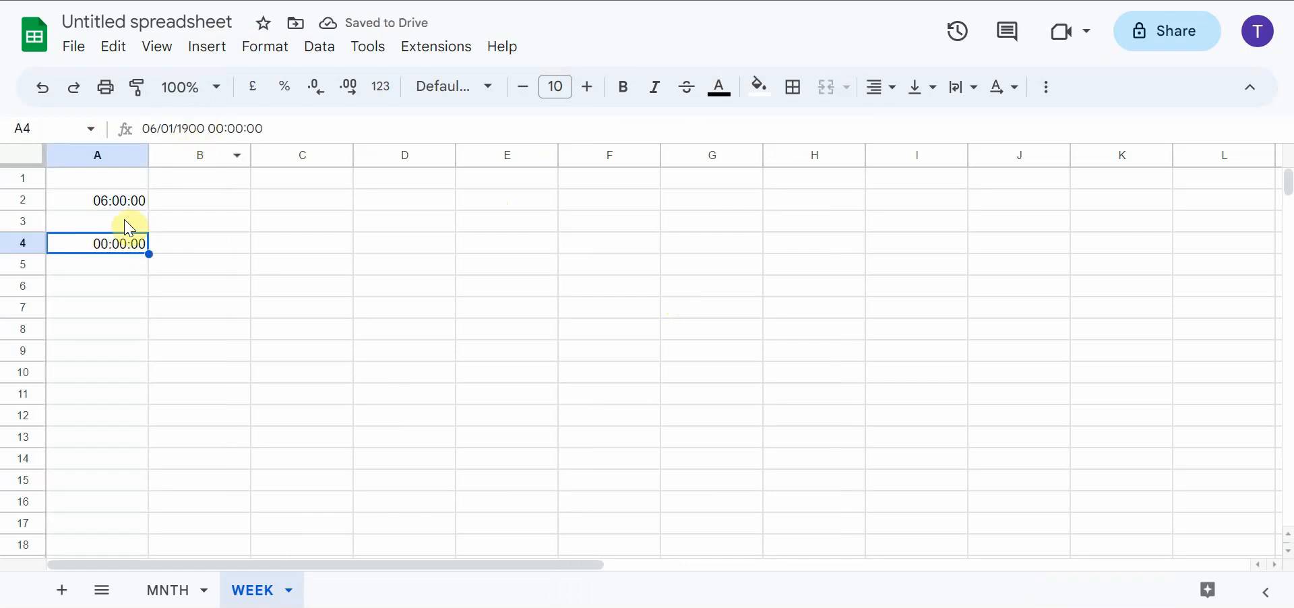
{"action": "left_click", "coordinate": [113, 244]}
{"action": "type", "text": "7:"}
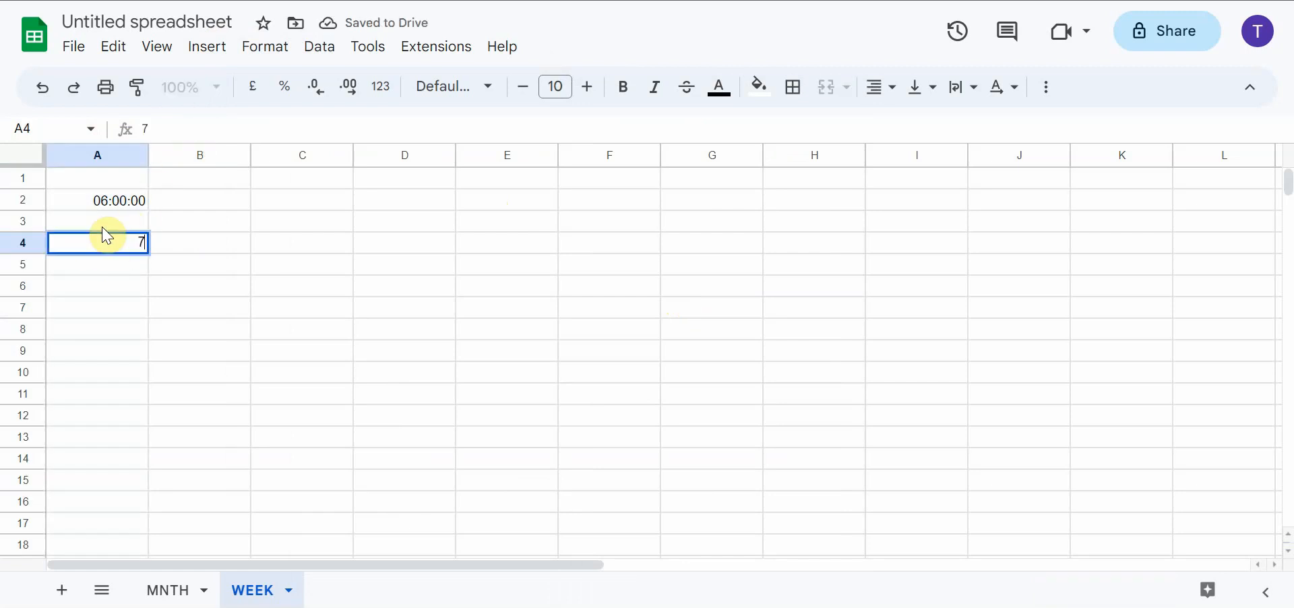
{"action": "key", "text": "Return"}
{"action": "left_click", "coordinate": [113, 241]}
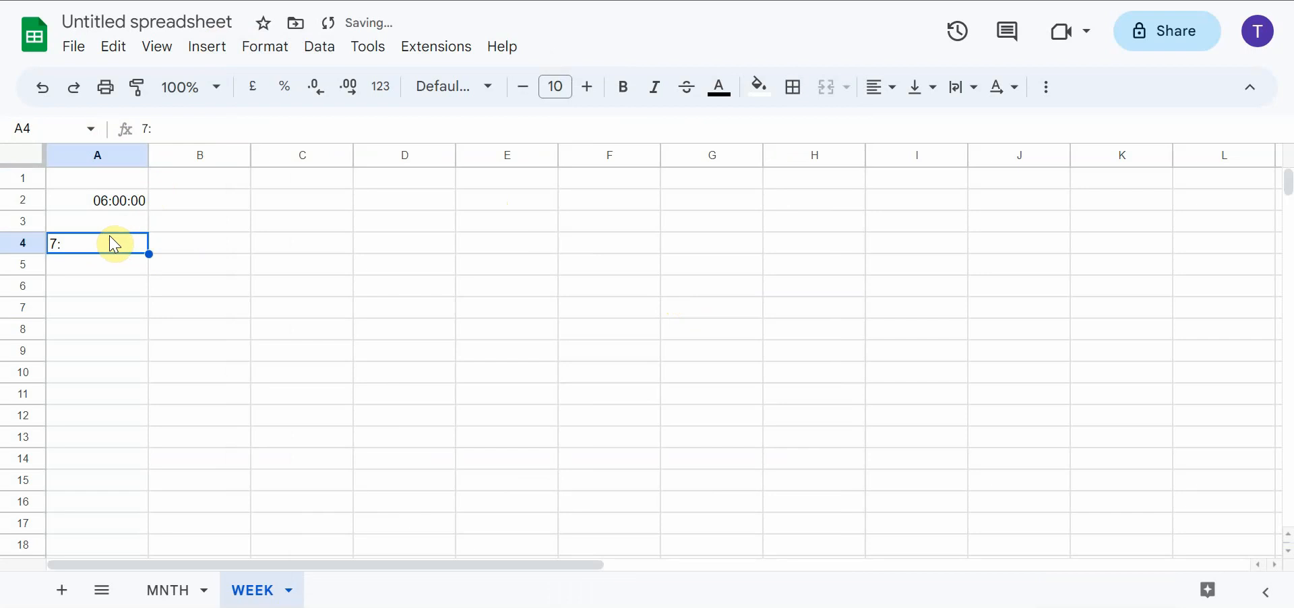
Delete column A of the WEEK sheet together with its time entries and formatting
{"action": "left_click", "coordinate": [134, 162]}
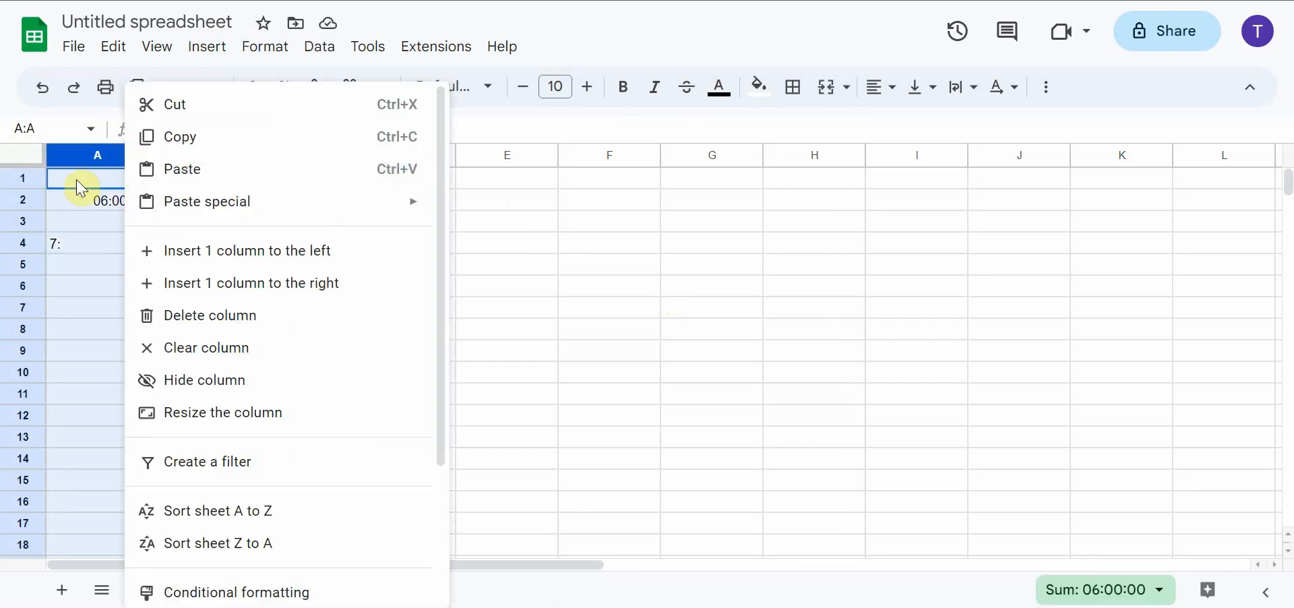
{"action": "left_click", "coordinate": [95, 219]}
{"action": "left_click", "coordinate": [134, 162]}
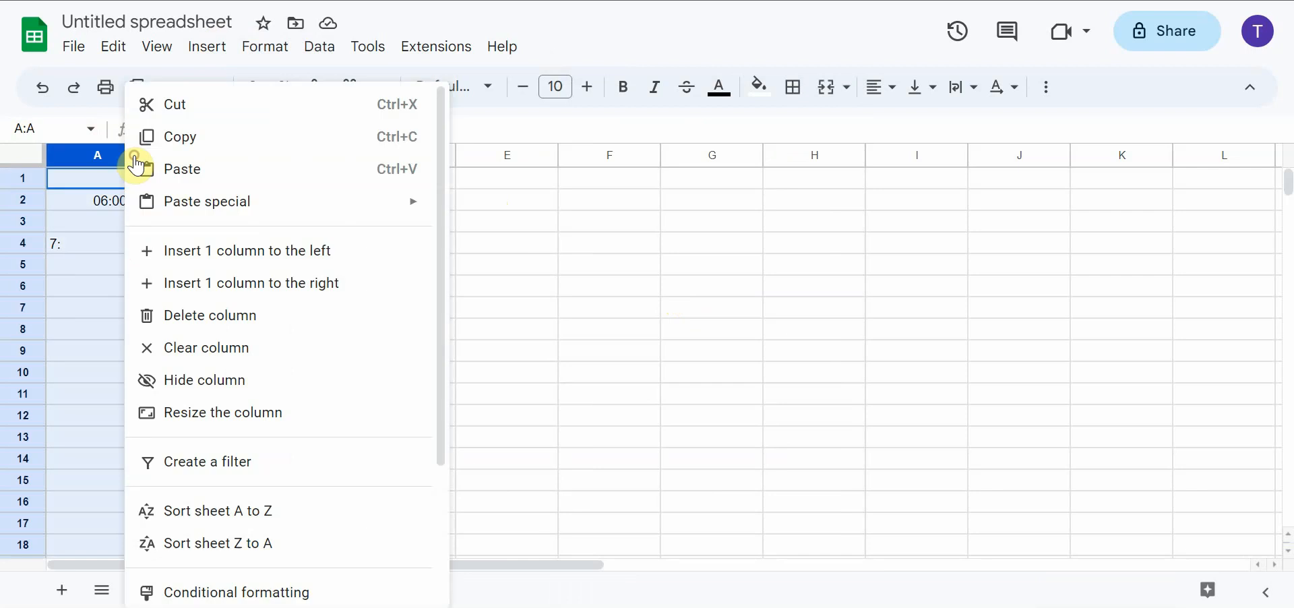
{"action": "left_click", "coordinate": [99, 154]}
{"action": "right_click", "coordinate": [100, 155]}
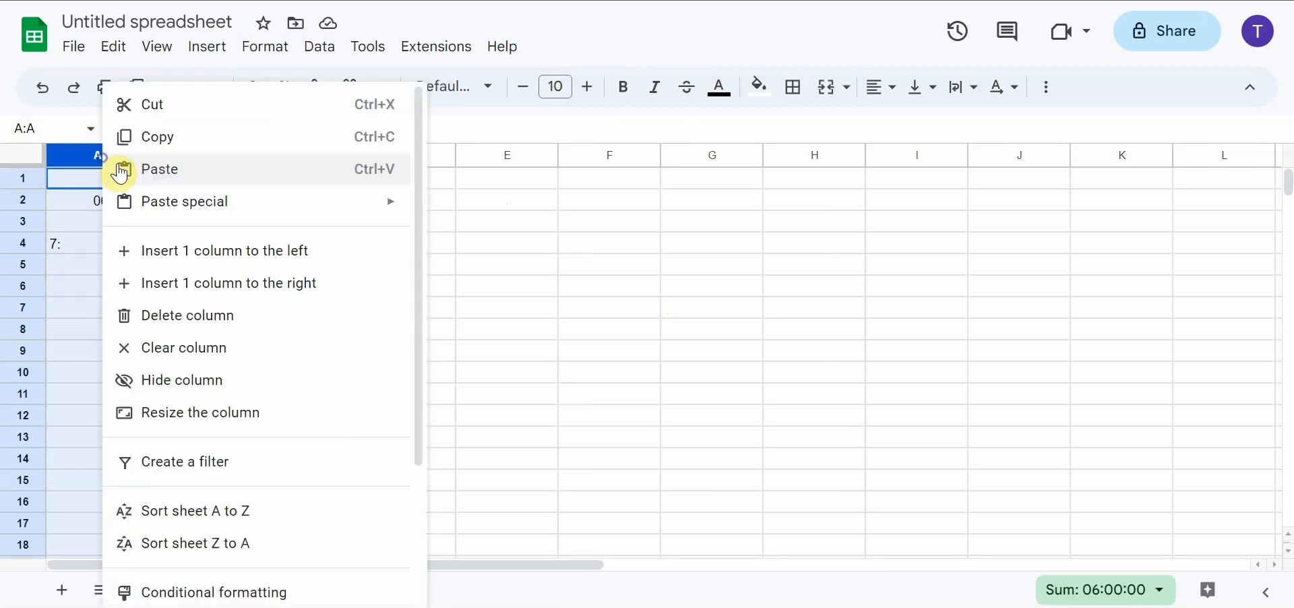
{"action": "left_click", "coordinate": [254, 315]}
{"action": "left_click", "coordinate": [269, 285]}
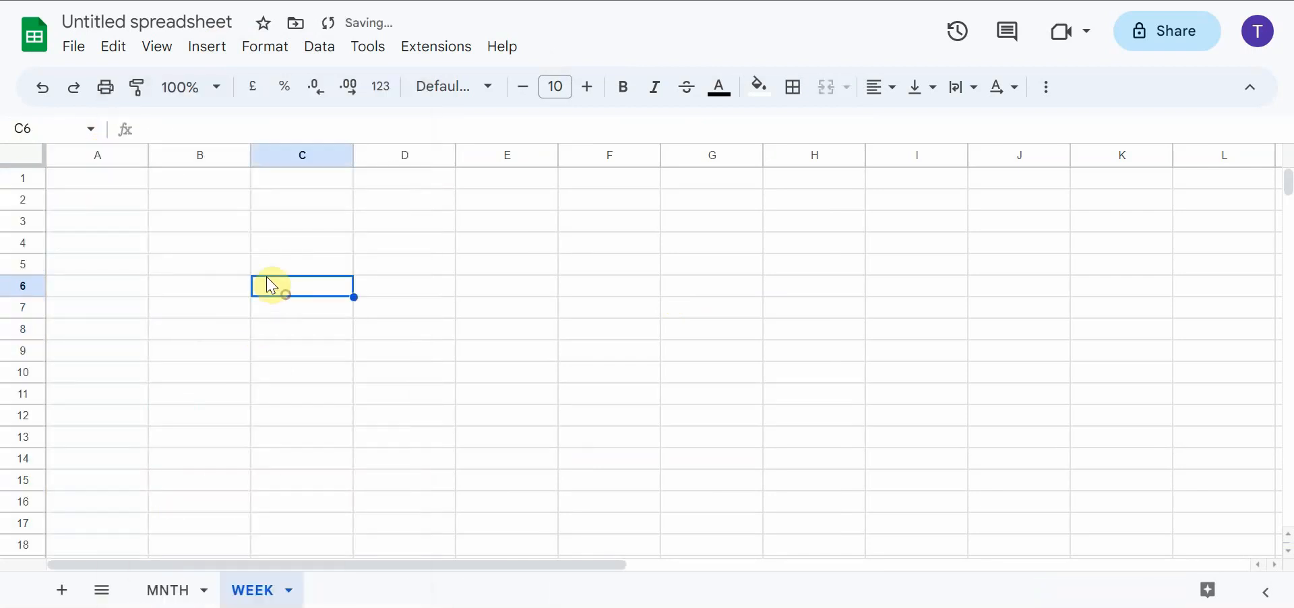
Enter 0600 in cell A2 of the emptied WEEK sheet
{"action": "left_click", "coordinate": [98, 198]}
{"action": "type", "text": "0"}
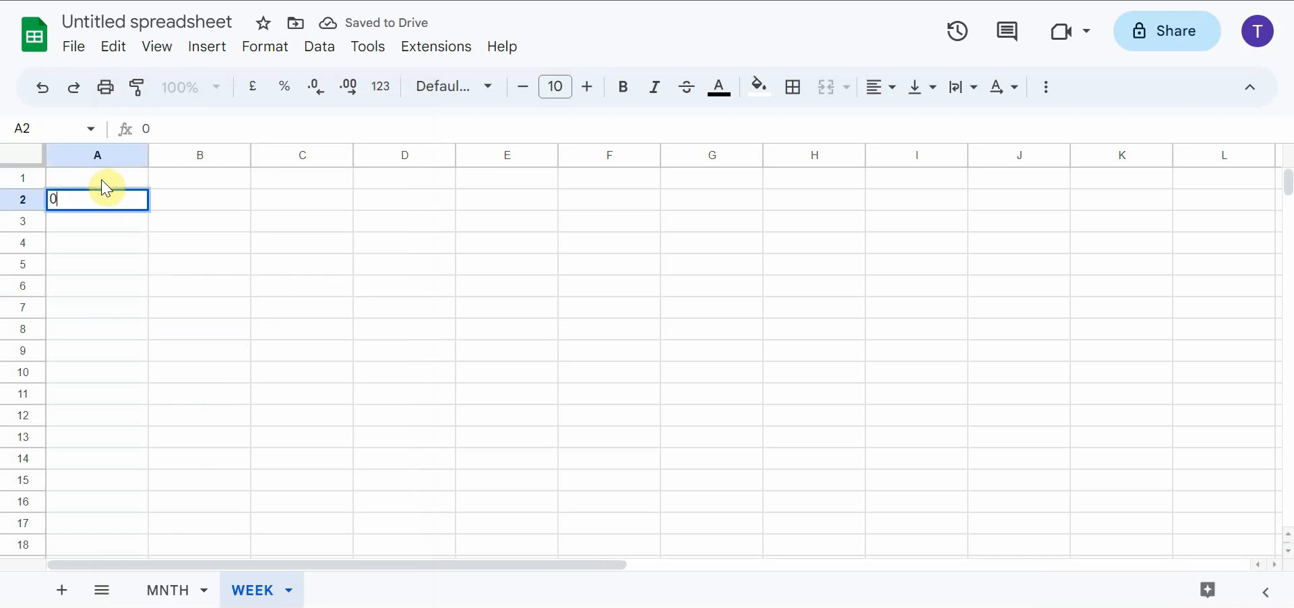
{"action": "type", "text": "600"}
{"action": "key", "text": "Return"}
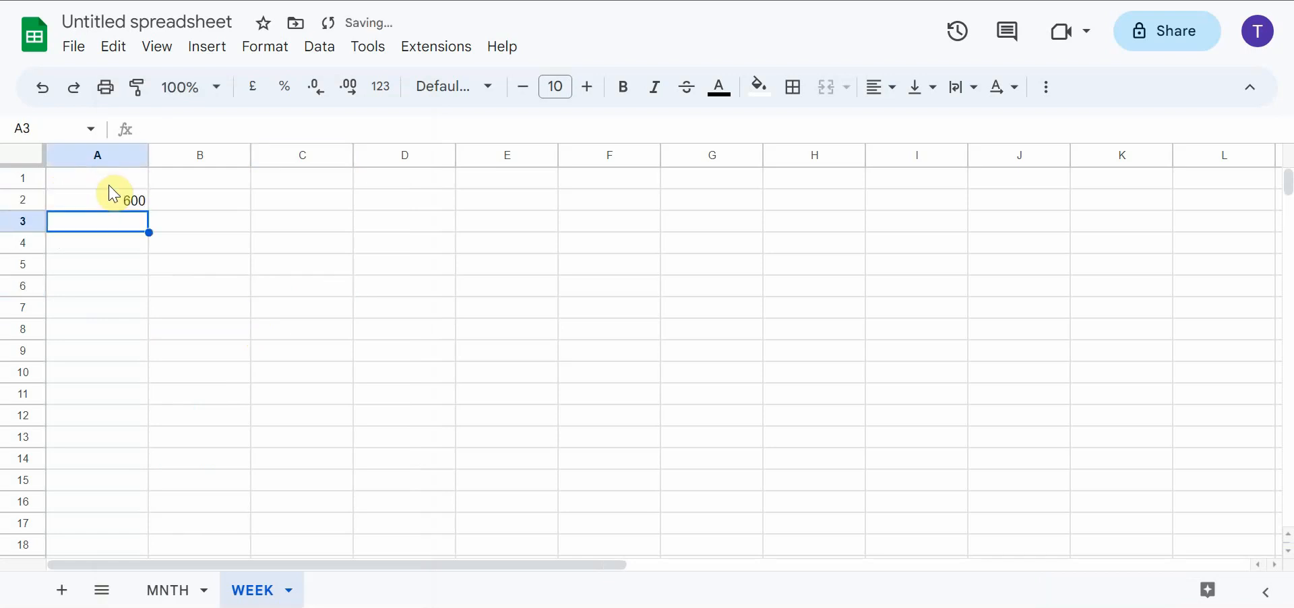
Format cell A2 as plain text and re-enter 0600 in it
{"action": "left_click", "coordinate": [114, 196]}
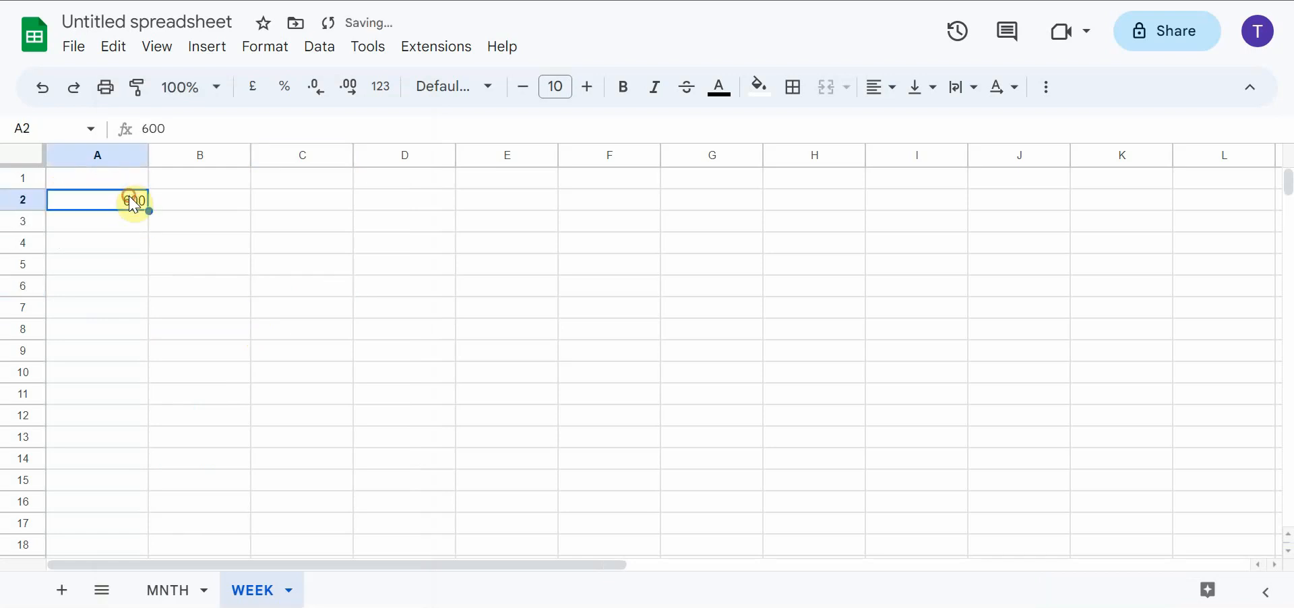
{"action": "left_click", "coordinate": [277, 48]}
{"action": "mouse_move", "coordinate": [340, 134]}
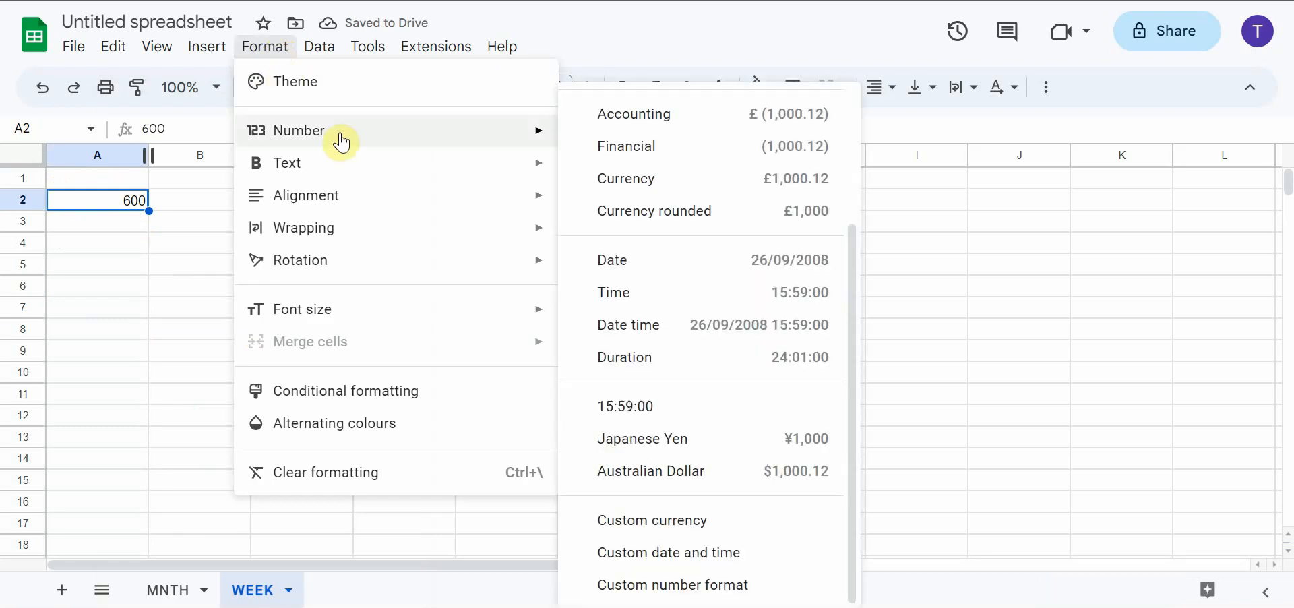
{"action": "scroll", "coordinate": [610, 169], "scroll_direction": "up", "scroll_amount": 3}
{"action": "left_click", "coordinate": [618, 140]}
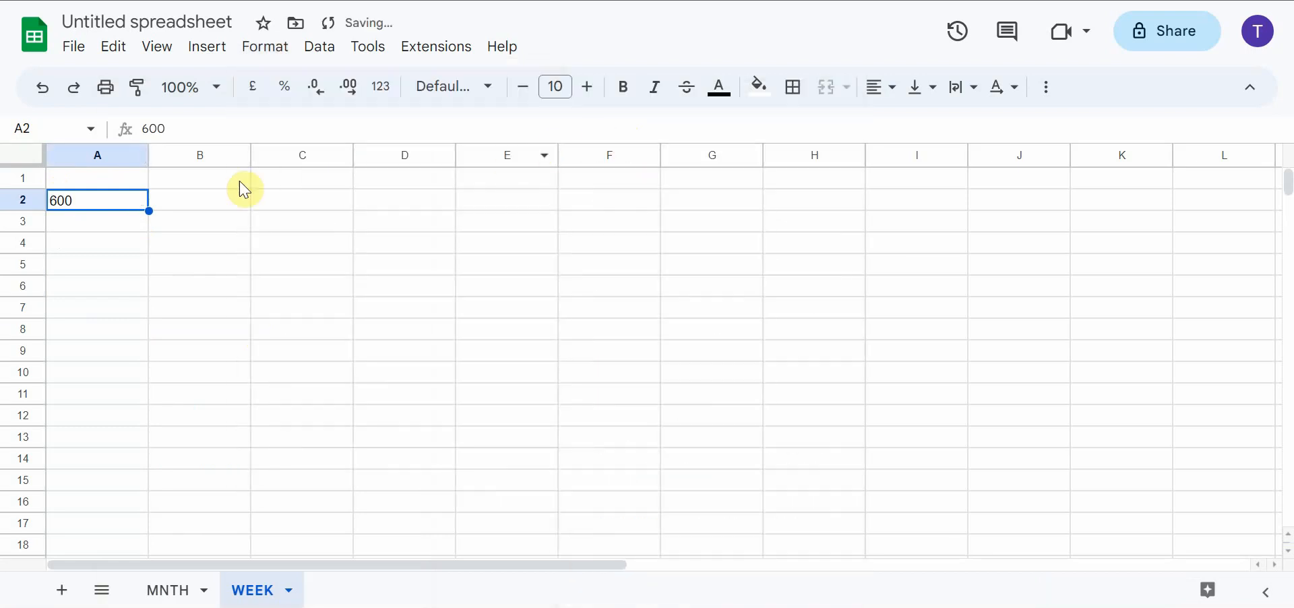
{"action": "type", "text": "06"}
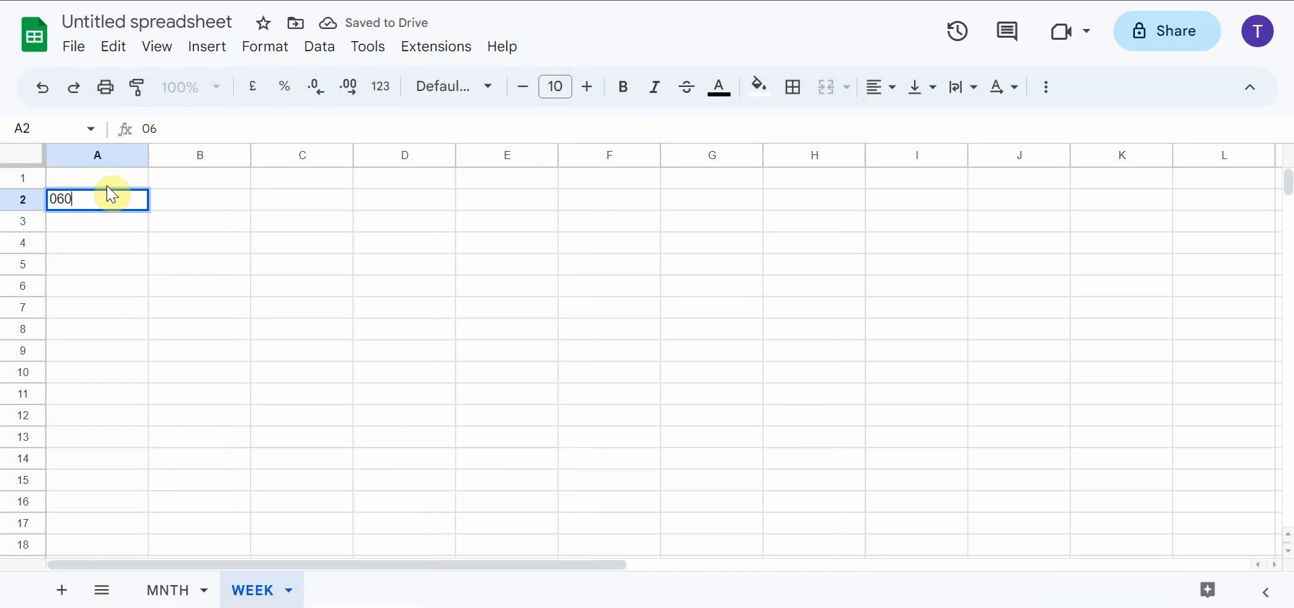
{"action": "type", "text": "00"}
{"action": "key", "text": "Return"}
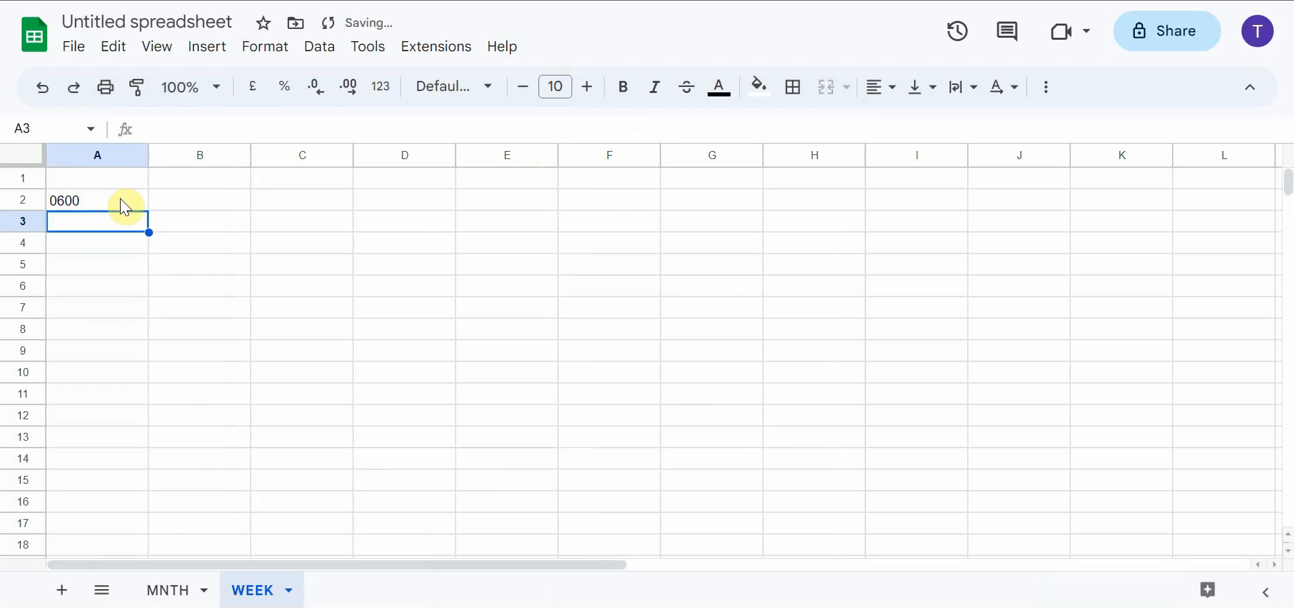
Enter the hourly times 0700, 0800, 0900 and 1000 in cells A4, A6, A8 and A10
{"action": "left_click", "coordinate": [102, 247]}
{"action": "type", "text": "0700"}
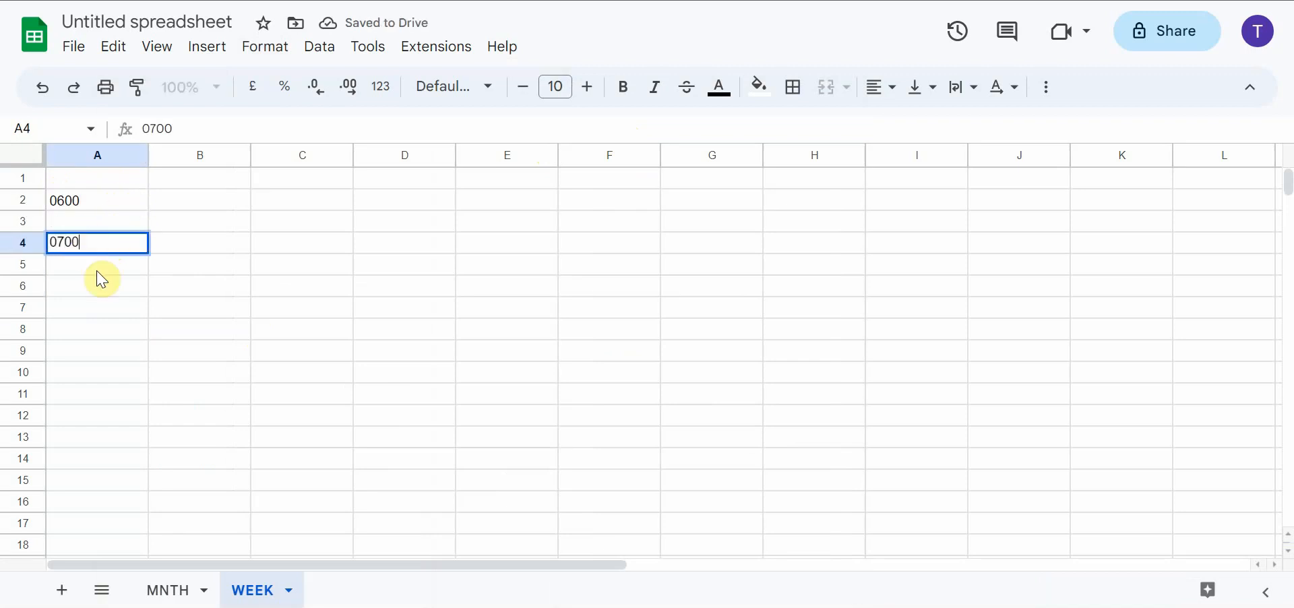
{"action": "left_click", "coordinate": [101, 287]}
{"action": "type", "text": "0800"}
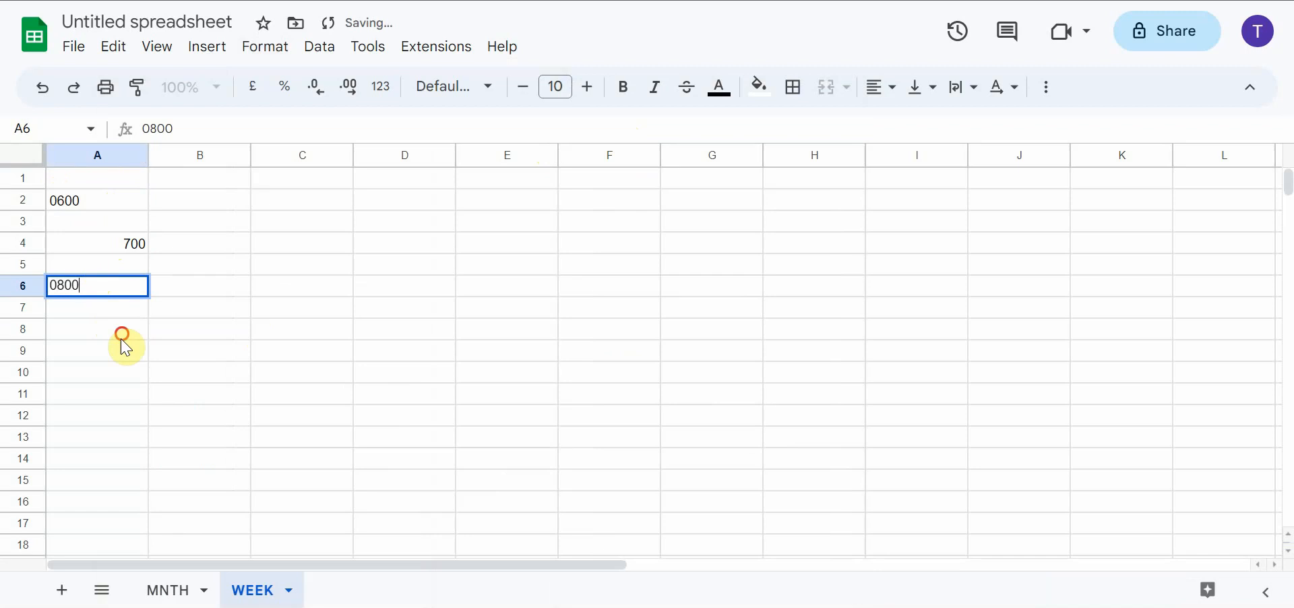
{"action": "left_click", "coordinate": [122, 330]}
{"action": "type", "text": "0900"}
{"action": "left_click", "coordinate": [126, 391]}
{"action": "left_click", "coordinate": [113, 373]}
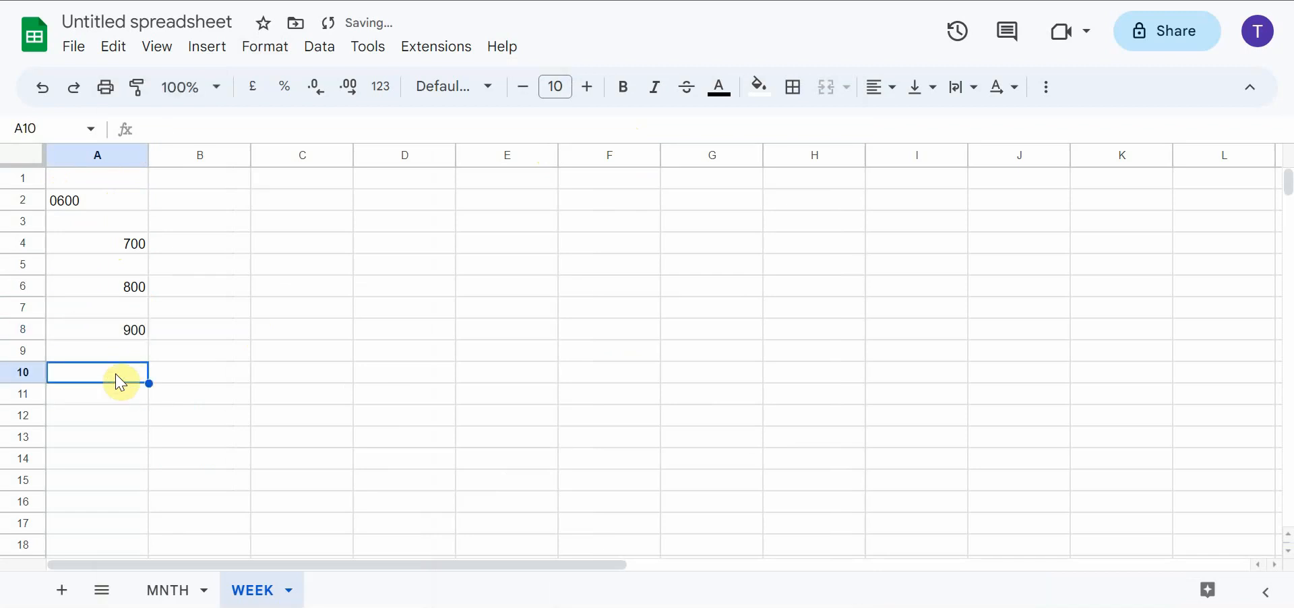
{"action": "type", "text": "1000"}
{"action": "key", "text": "Return"}
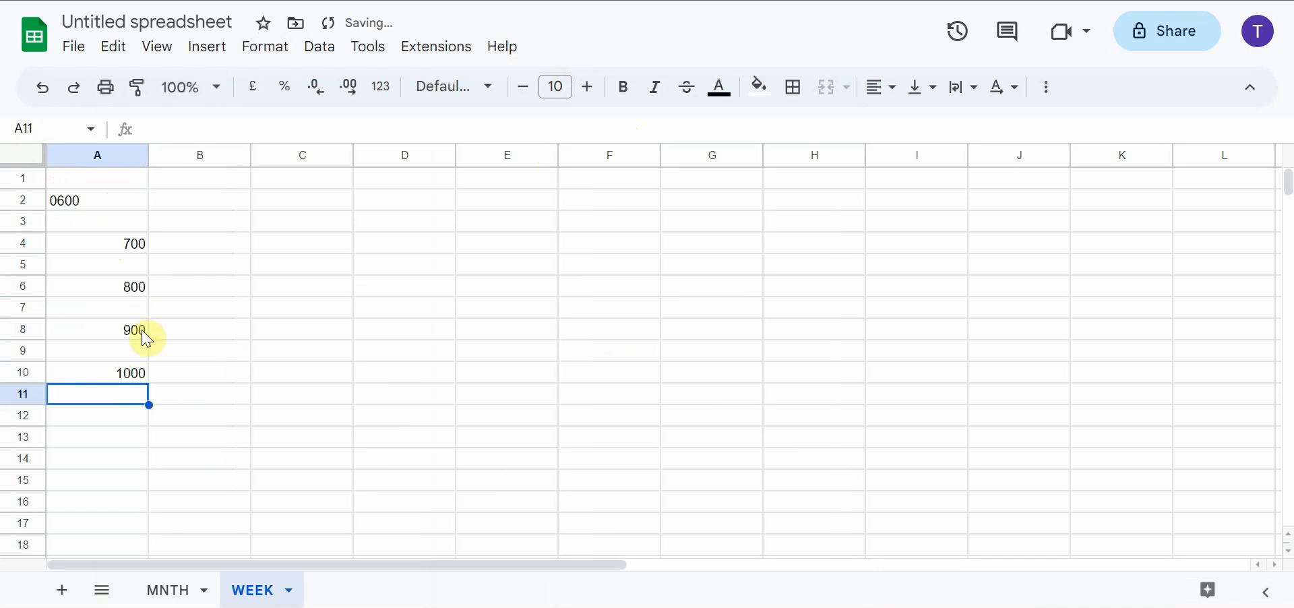
Apply the Plain text number format to the whole of column A
{"action": "left_click", "coordinate": [110, 155]}
{"action": "left_click", "coordinate": [321, 47]}
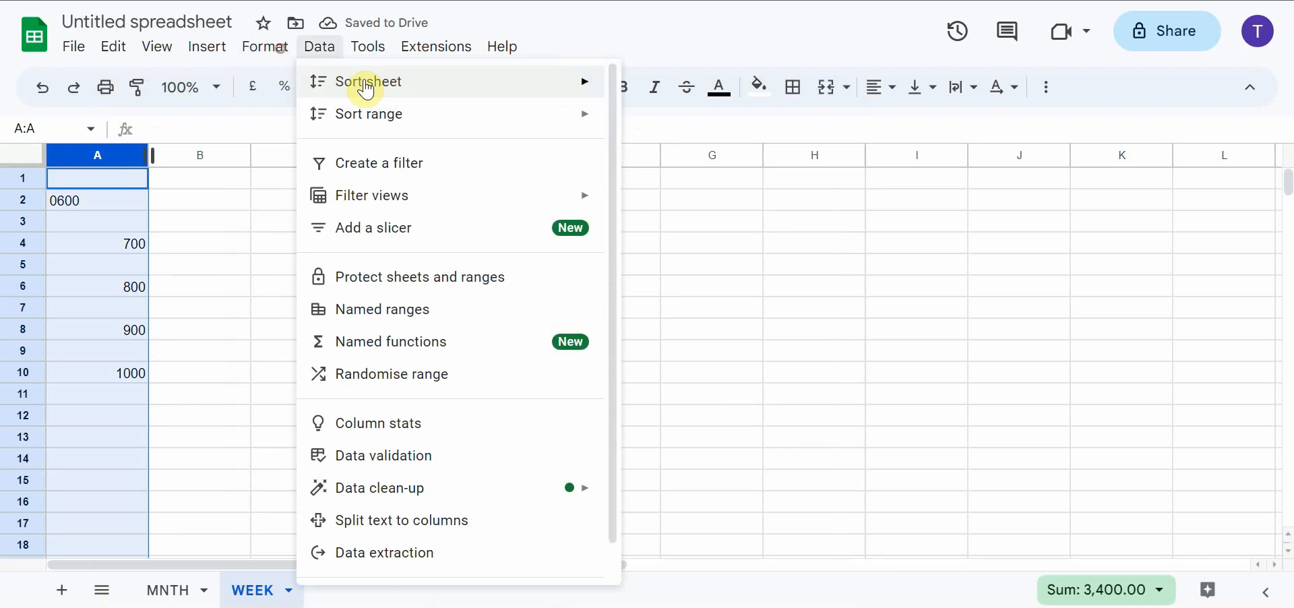
{"action": "mouse_move", "coordinate": [265, 47]}
{"action": "mouse_move", "coordinate": [523, 132]}
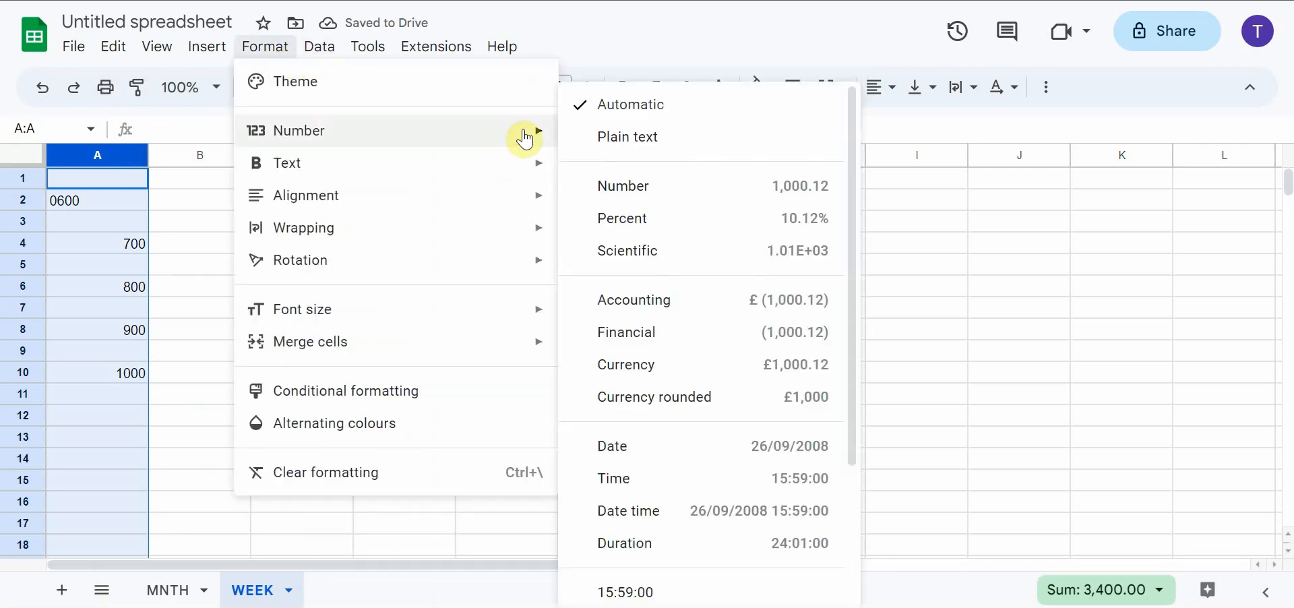
{"action": "left_click", "coordinate": [609, 134]}
Re-enter the times with leading zeros as 0700 in cell A4 and 0800 in cell A6
{"action": "left_click", "coordinate": [98, 243]}
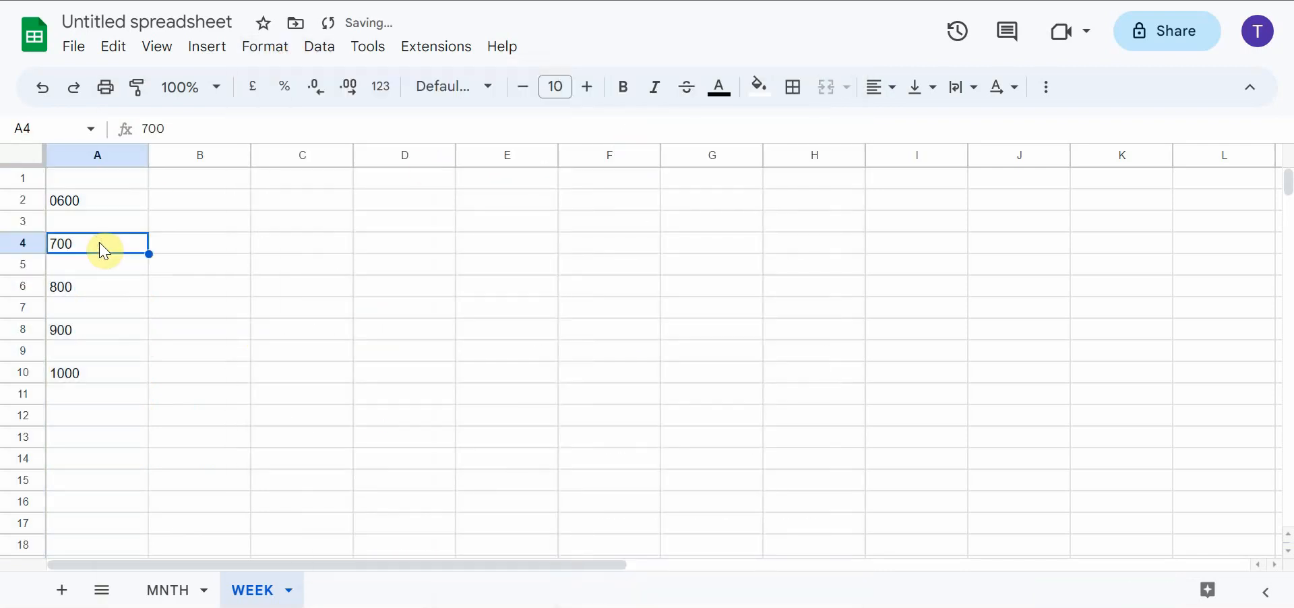
{"action": "type", "text": "0700"}
{"action": "key", "text": "Return"}
{"action": "key", "text": "Return"}
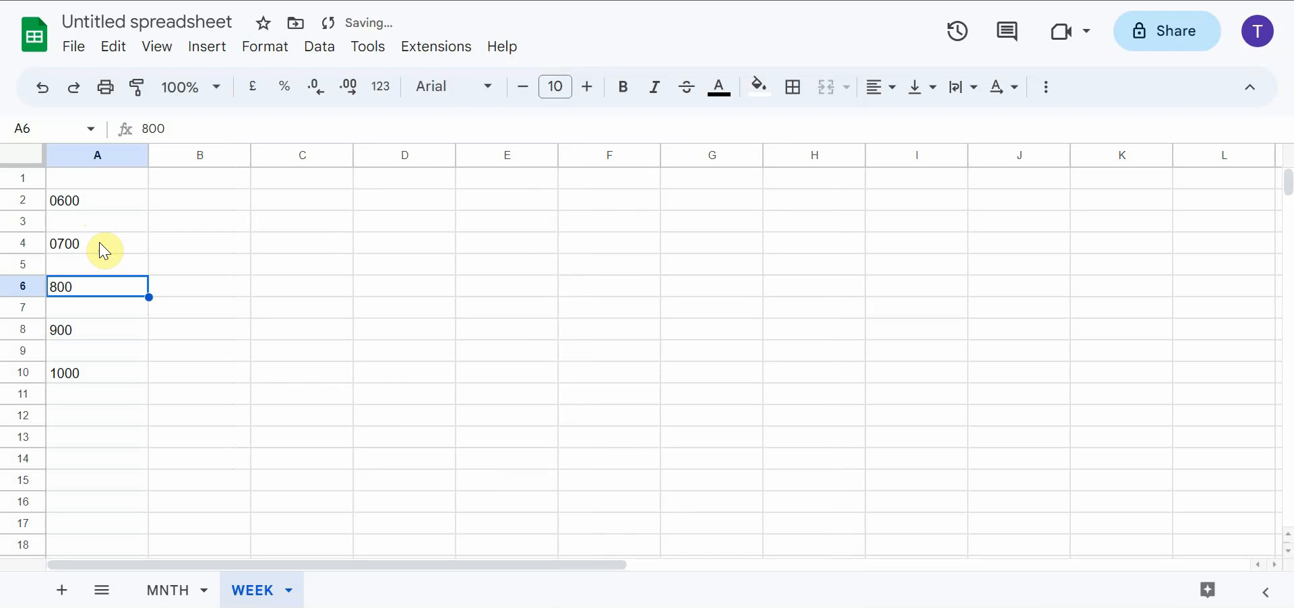
{"action": "type", "text": "0800"}
Re-enter the time in cell A8 as 0900 with its leading zero
{"action": "key", "text": "Return"}
{"action": "key", "text": "Return"}
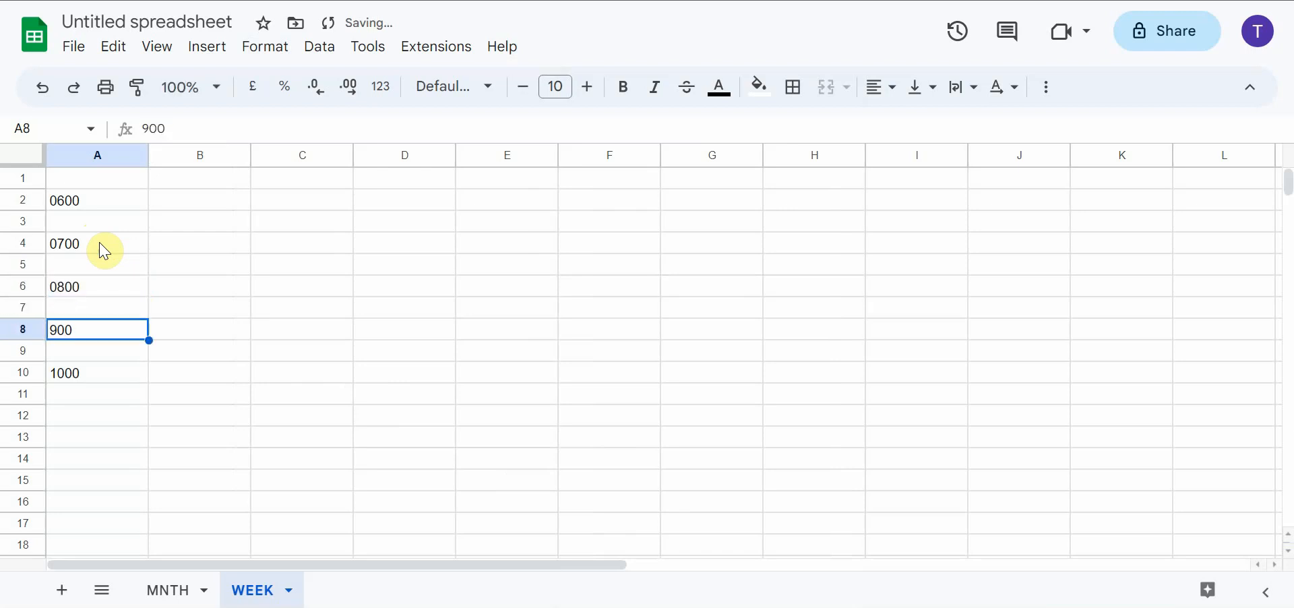
{"action": "type", "text": "08"}
{"action": "key", "text": "Return"}
{"action": "key", "text": "Up"}
{"action": "type", "text": "0900"}
{"action": "key", "text": "Return"}
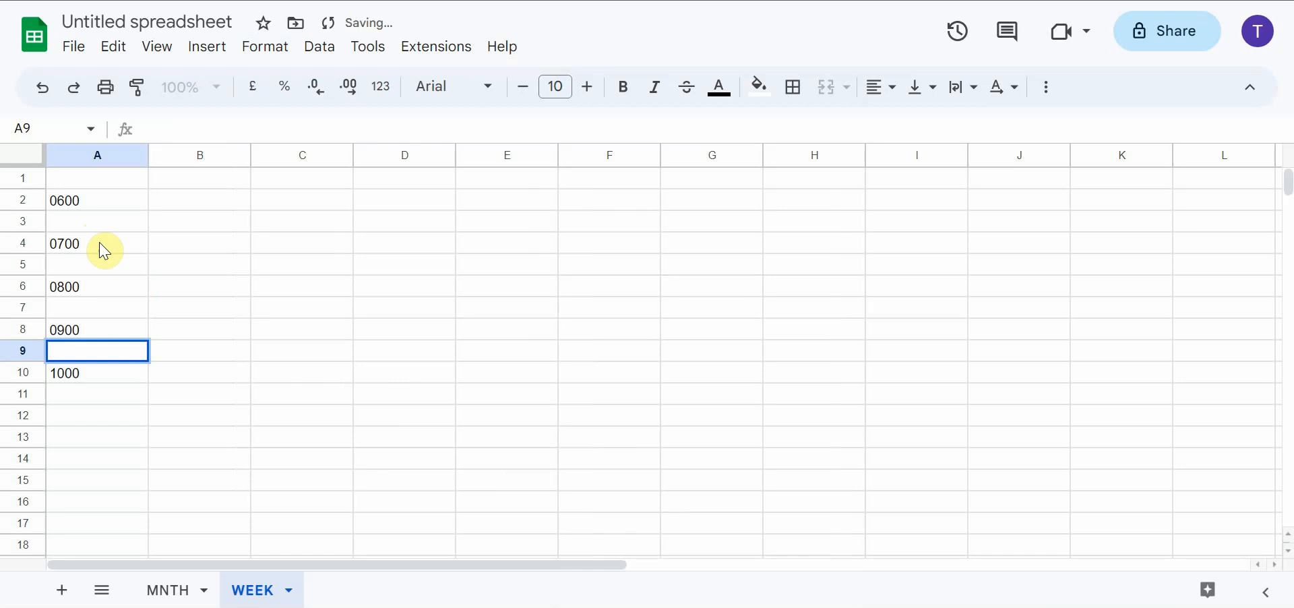
Enter the hourly times 1100, 1200, 1300 and 1400 in cells A12, A14, A16 and A18
{"action": "left_click", "coordinate": [79, 419]}
{"action": "type", "text": "11"}
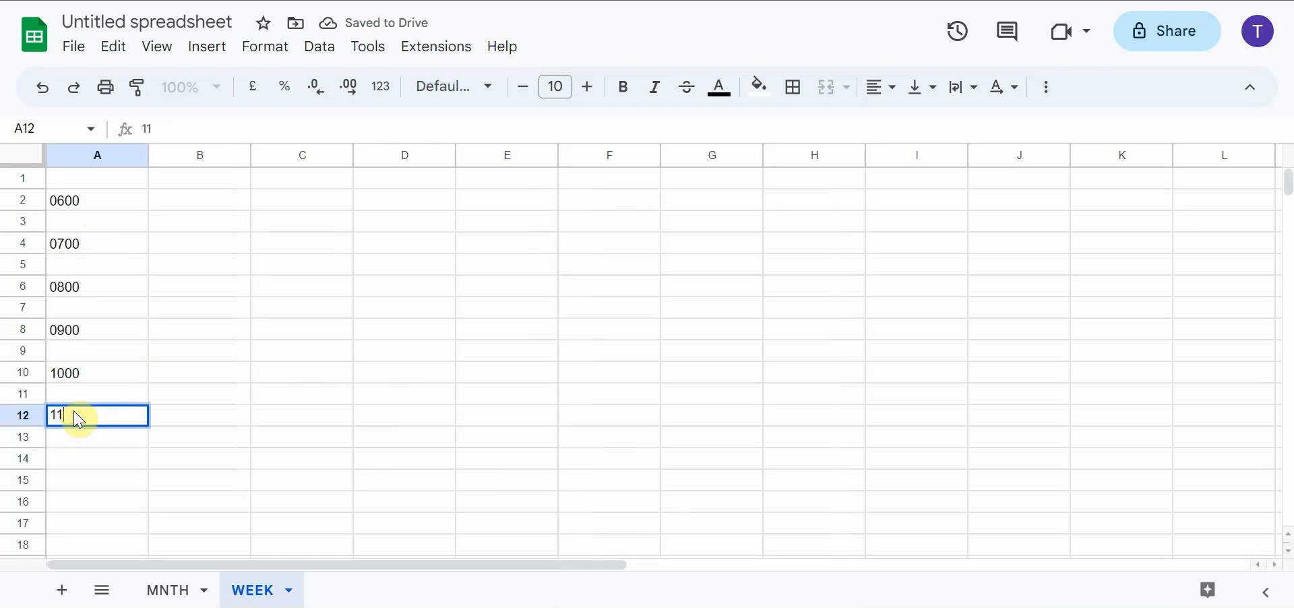
{"action": "type", "text": "00"}
{"action": "left_click", "coordinate": [80, 457]}
{"action": "type", "text": "1200"}
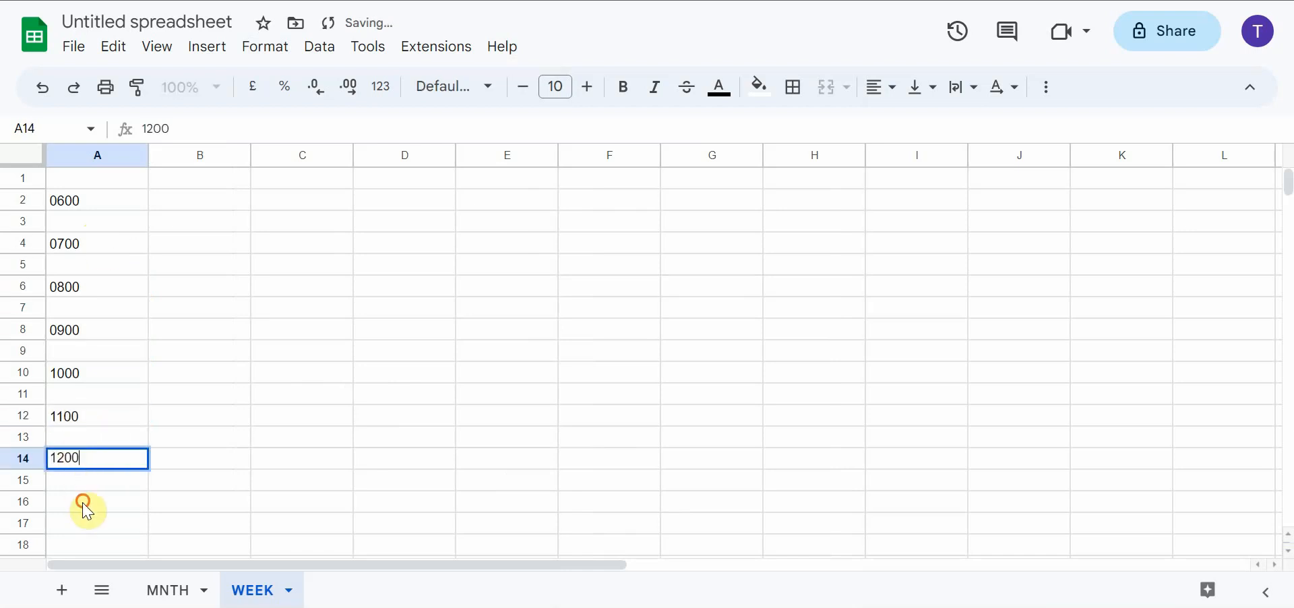
{"action": "left_click", "coordinate": [79, 500]}
{"action": "type", "text": "1300"}
{"action": "left_click", "coordinate": [76, 543]}
{"action": "type", "text": "14"}
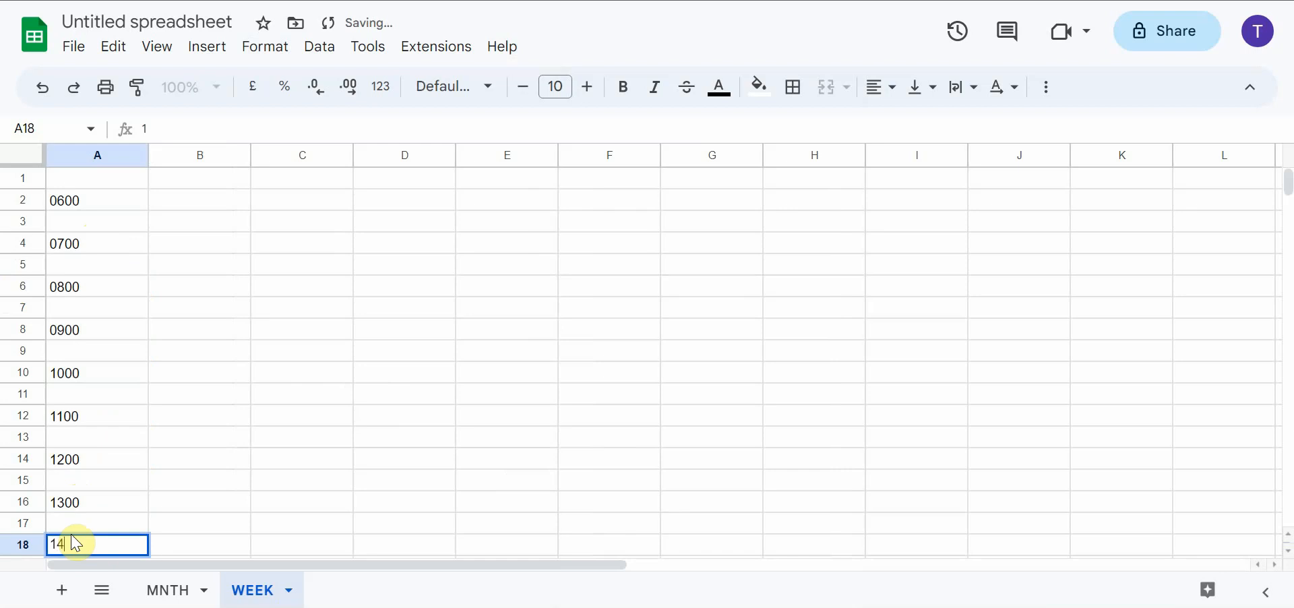
{"action": "type", "text": "00"}
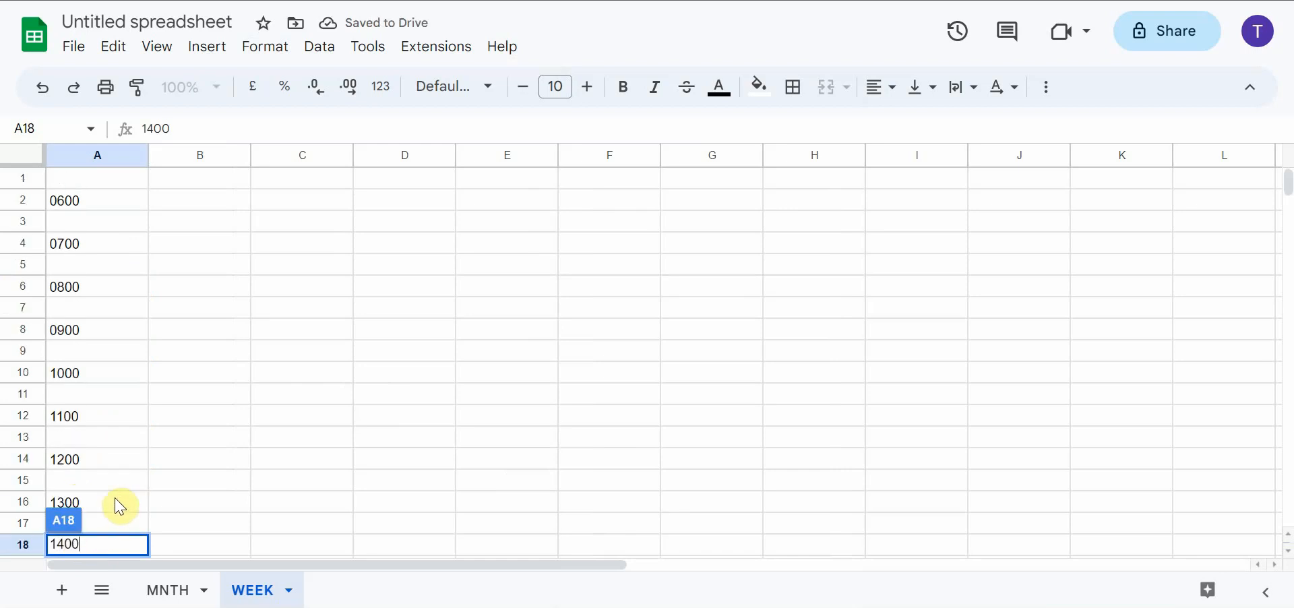
{"action": "key", "text": "Return"}
Continue the hourly times with 1500 in cell A20 and 1600 in cell A22
{"action": "scroll", "coordinate": [117, 502], "scroll_direction": "down", "scroll_amount": 3}
{"action": "left_click", "coordinate": [99, 418]}
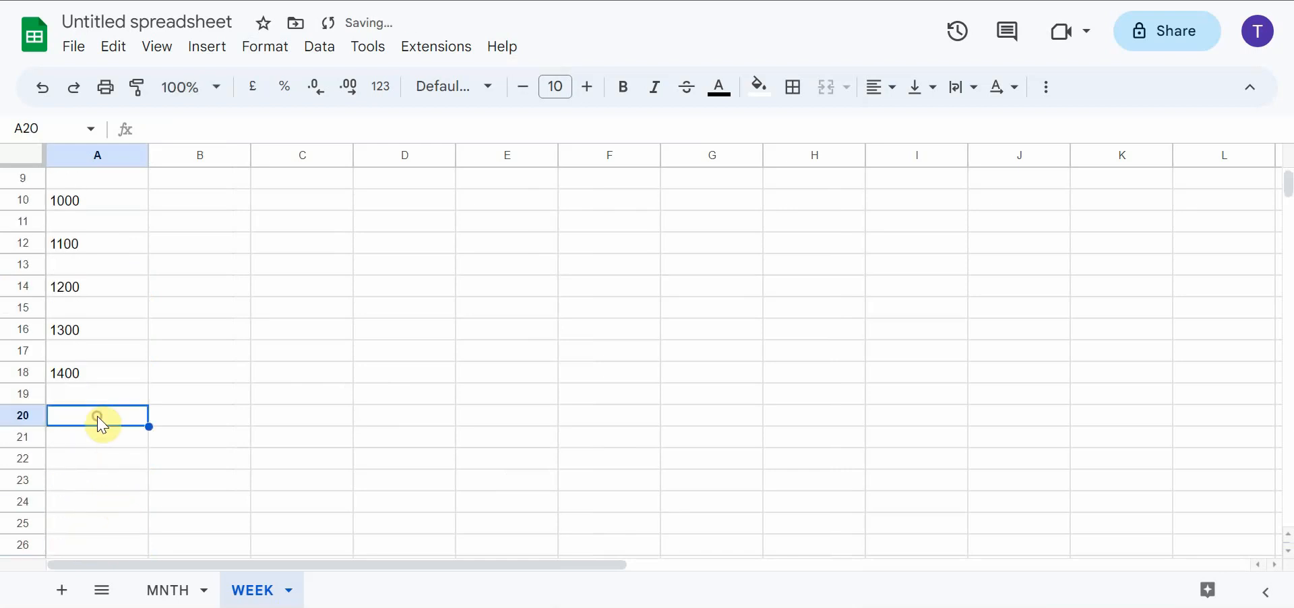
{"action": "type", "text": "1500"}
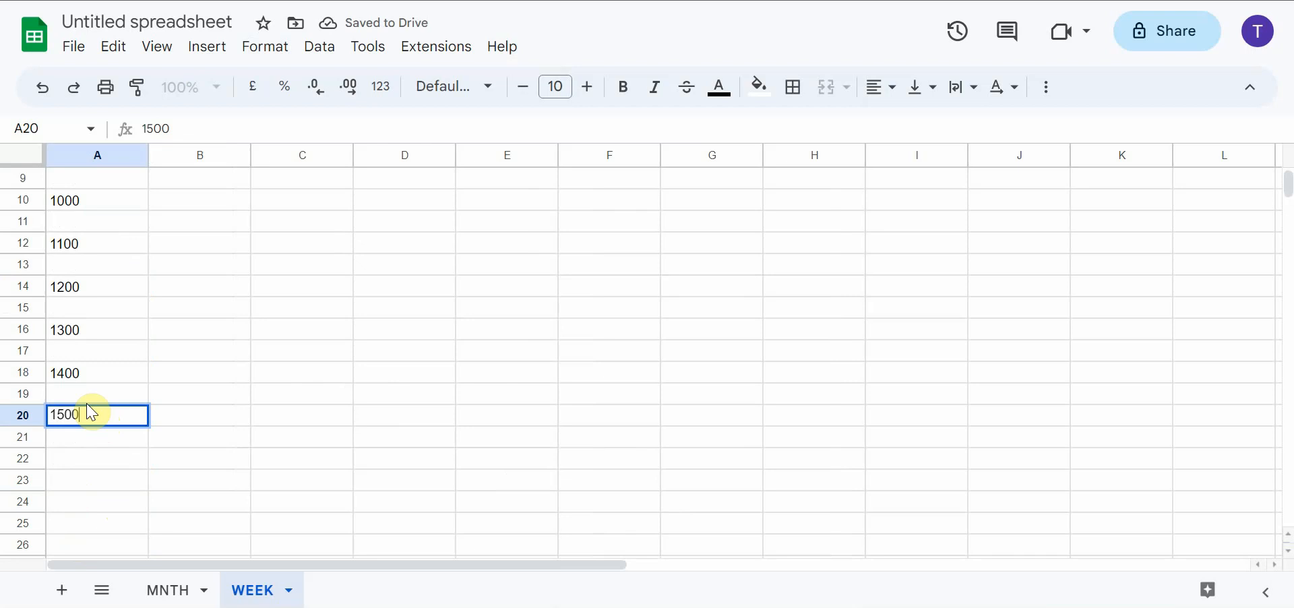
{"action": "left_click", "coordinate": [103, 458]}
{"action": "type", "text": "15"}
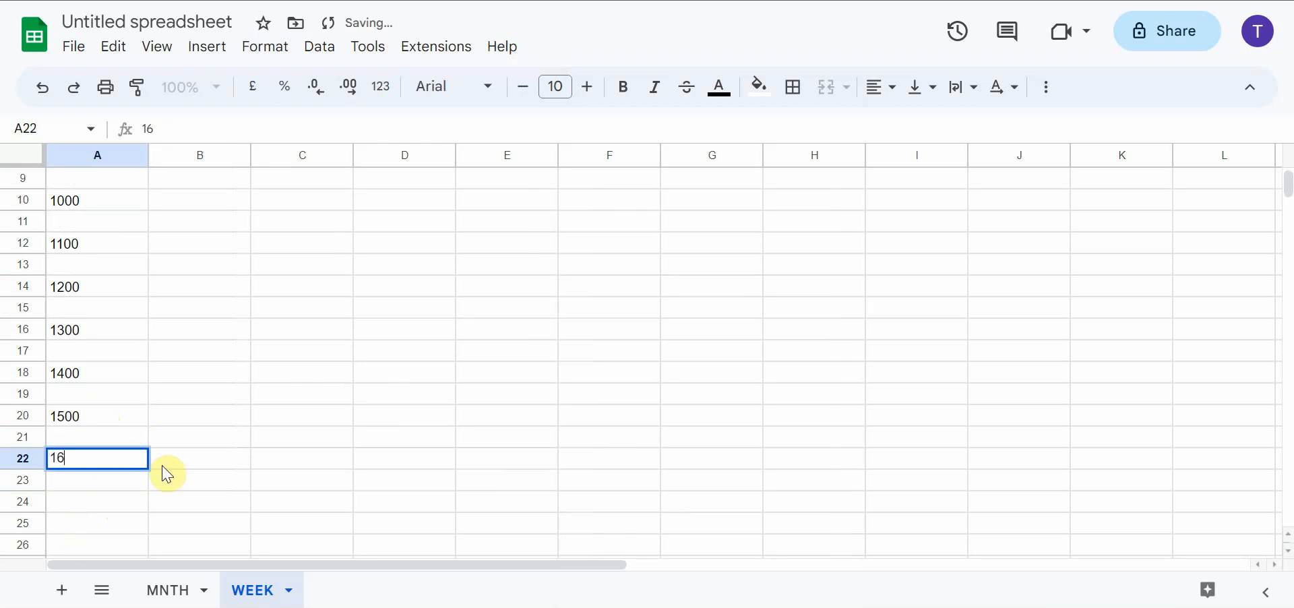
{"action": "type", "text": "00"}
{"action": "key", "text": "Return"}
Add the times 1700 in cell A24 and 1800 in cell A26
{"action": "left_click", "coordinate": [127, 510]}
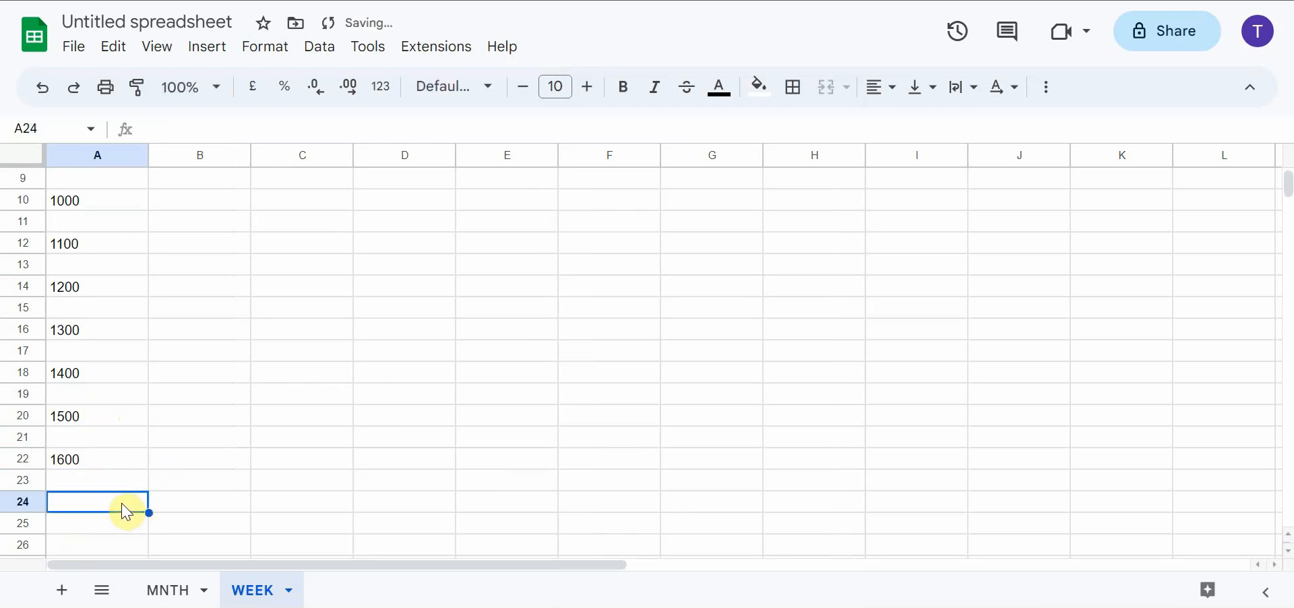
{"action": "type", "text": "1700"}
{"action": "left_click", "coordinate": [109, 543]}
{"action": "type", "text": "180"}
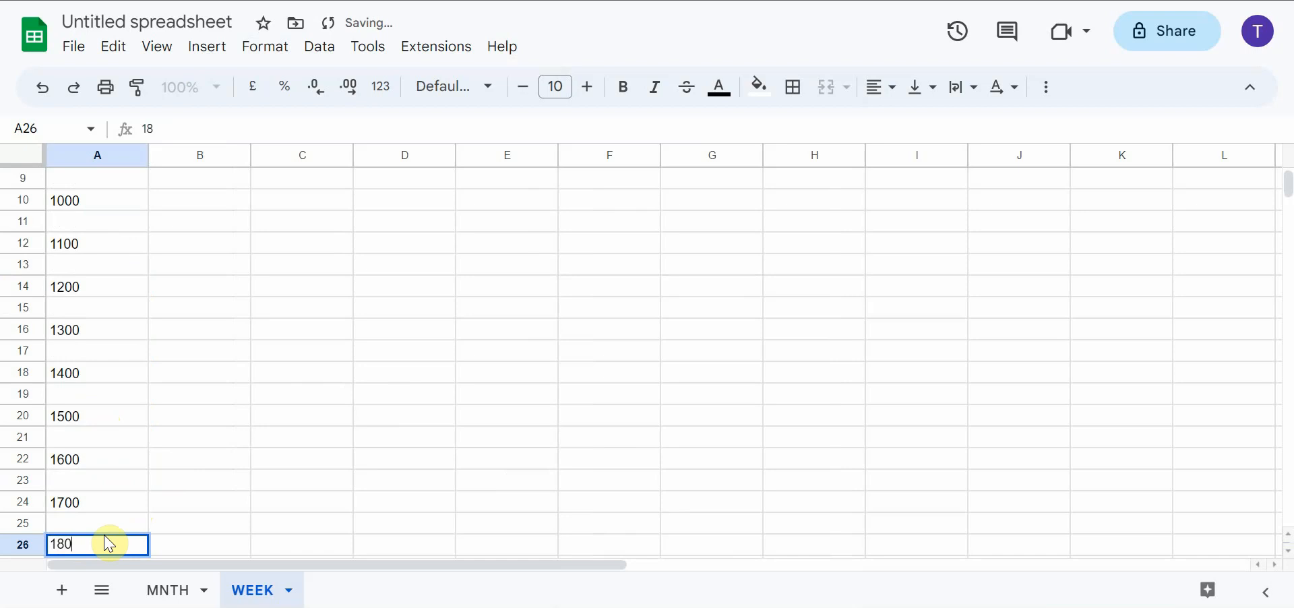
{"action": "type", "text": "0"}
{"action": "key", "text": "Return"}
Enter the evening times 1900, 2000, 2100 and 2200 in cells A28, A30, A32 and A34
{"action": "scroll", "coordinate": [110, 543], "scroll_direction": "down", "scroll_amount": 5}
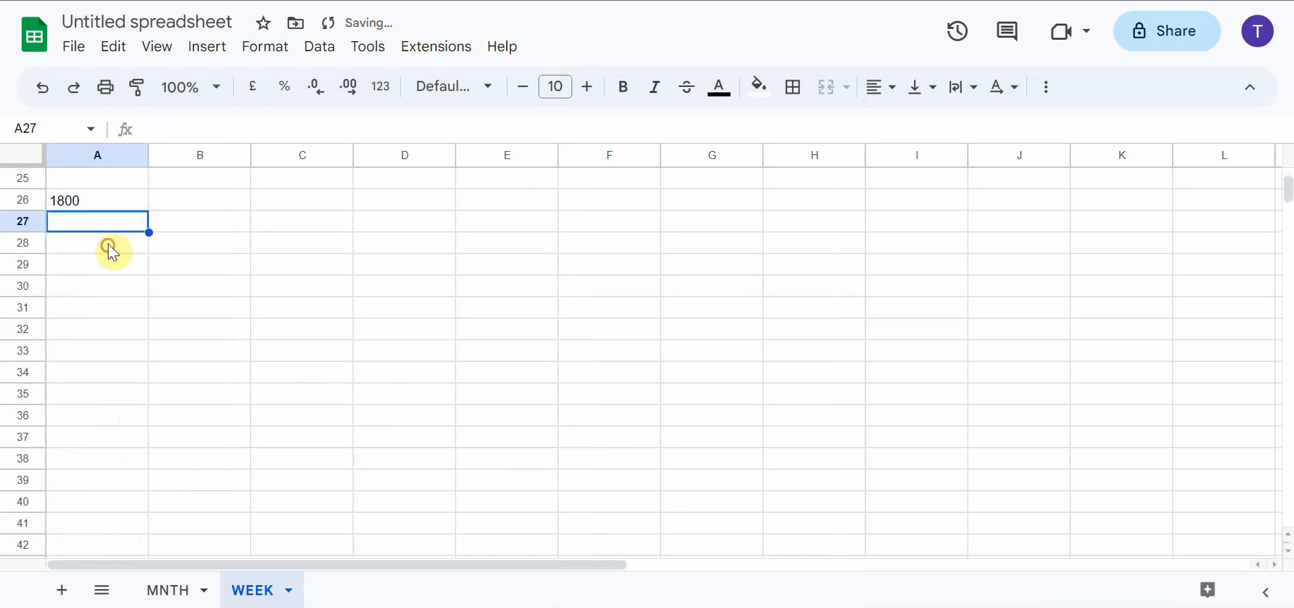
{"action": "left_click", "coordinate": [111, 253]}
{"action": "type", "text": "1900"}
{"action": "left_click", "coordinate": [103, 292]}
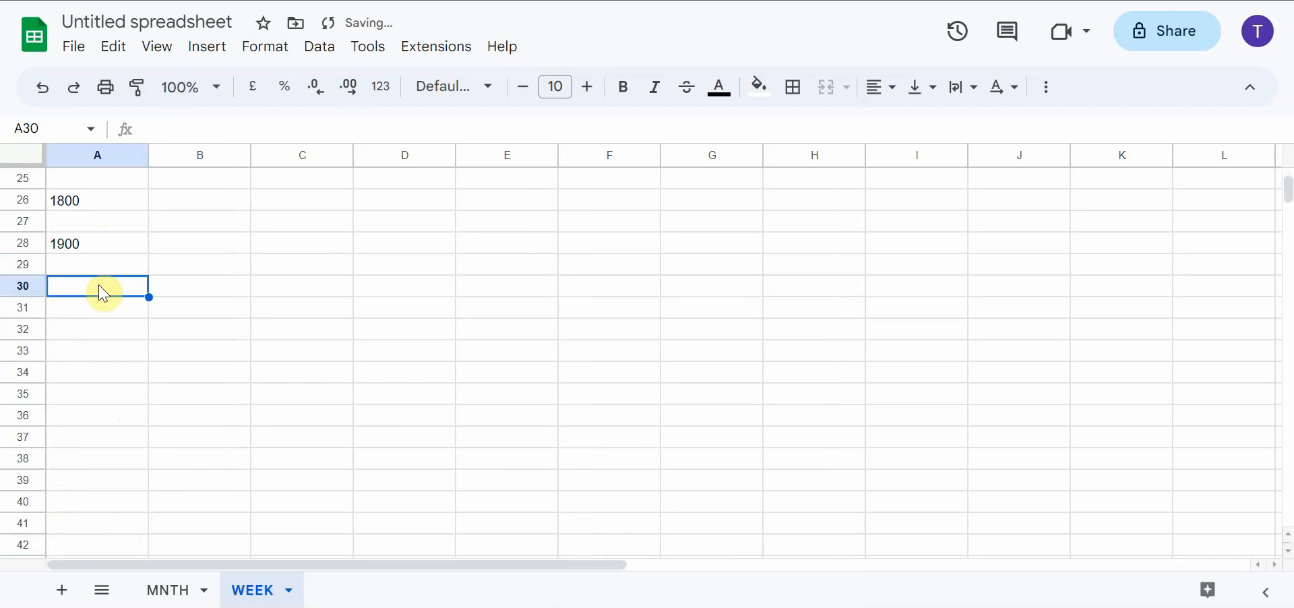
{"action": "type", "text": "2000"}
{"action": "left_click", "coordinate": [95, 314]}
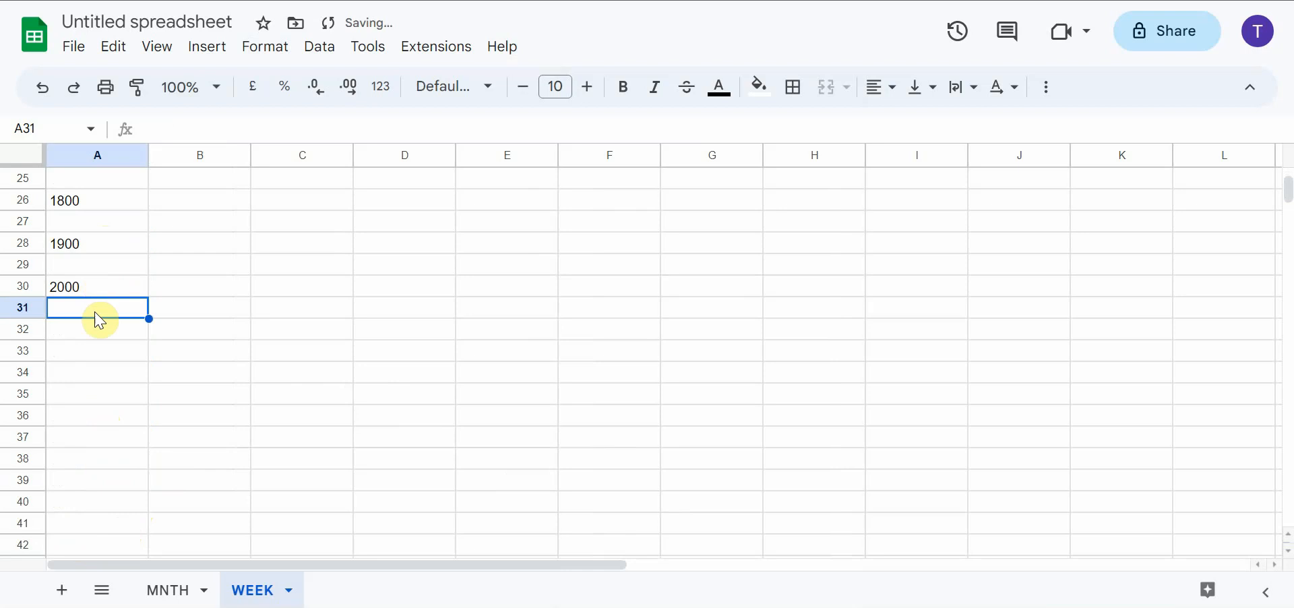
{"action": "left_click", "coordinate": [101, 332]}
{"action": "type", "text": "2100"}
{"action": "left_click", "coordinate": [101, 347]}
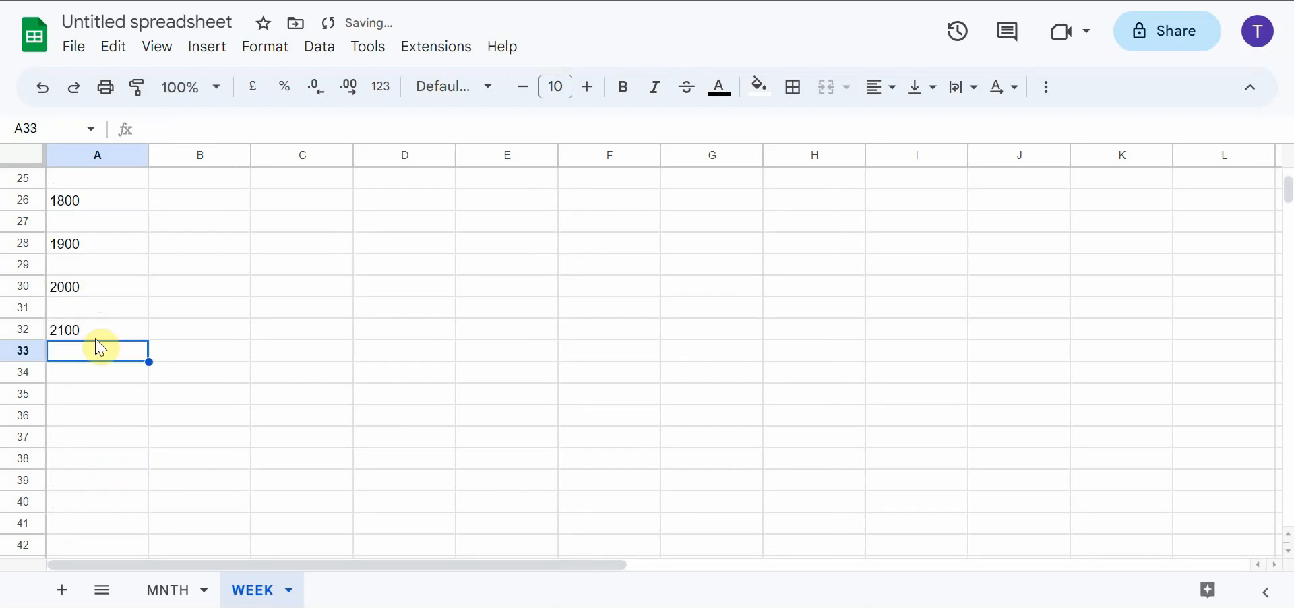
{"action": "left_click", "coordinate": [95, 376]}
{"action": "type", "text": "2200"}
{"action": "double_click", "coordinate": [95, 388]}
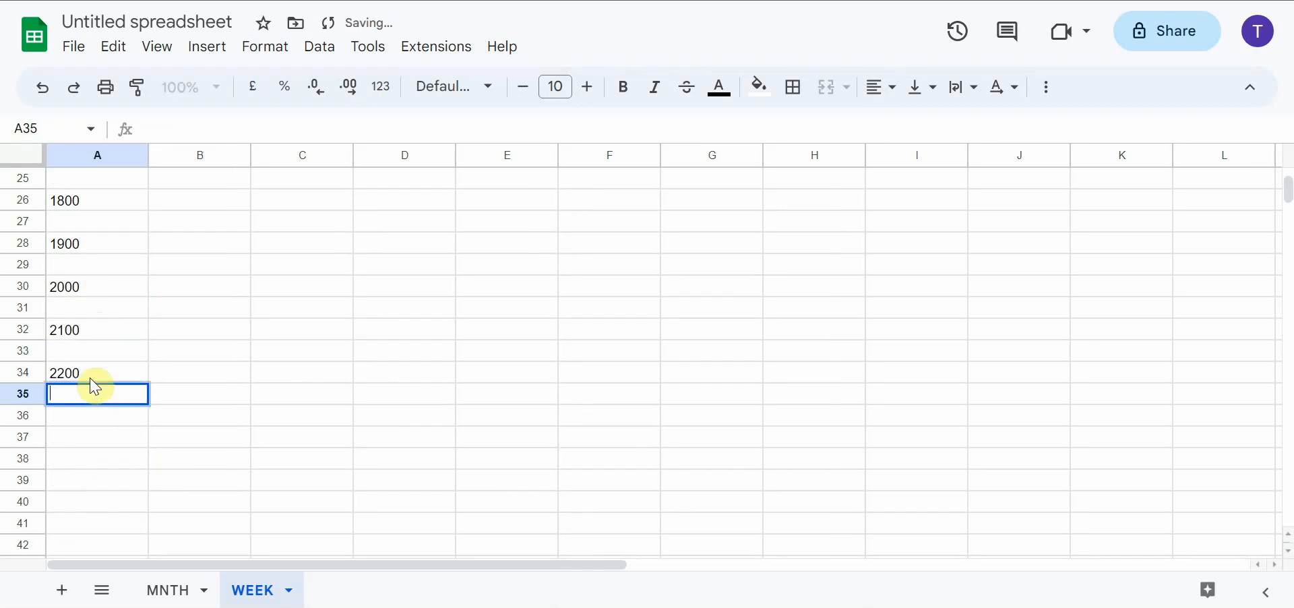
{"action": "key", "text": "Return"}
{"action": "left_click", "coordinate": [98, 396]}
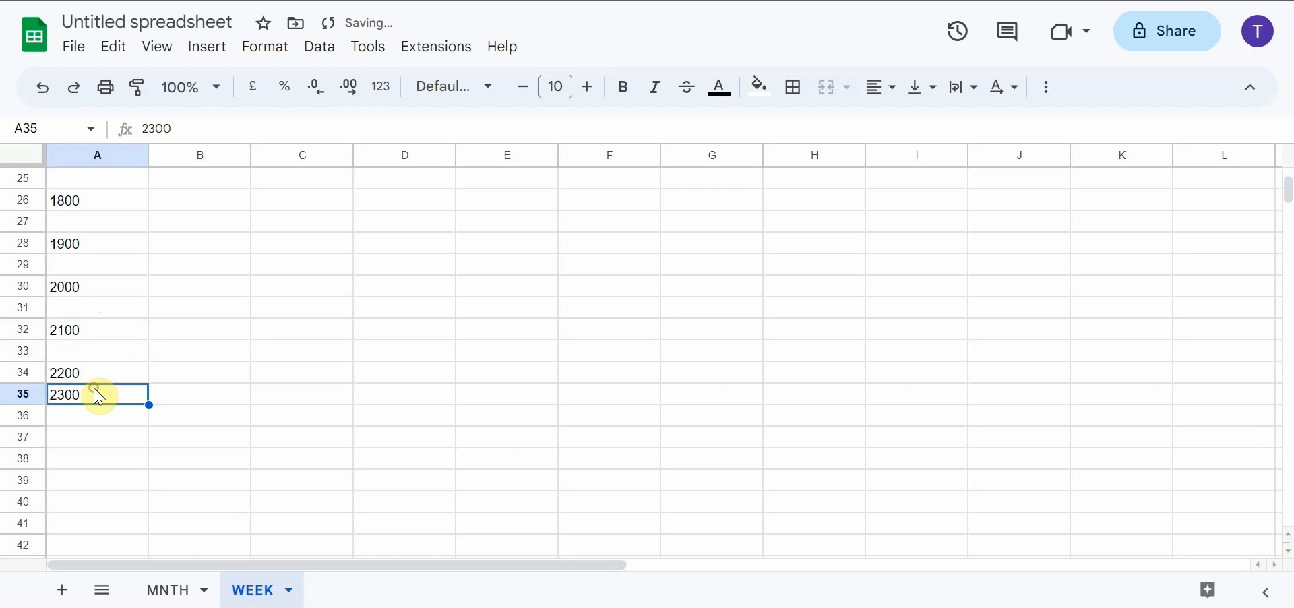
Finish the hourly times with 2300 in cell A36 and 2400 in cell A38
{"action": "left_click", "coordinate": [71, 416]}
{"action": "type", "text": "2300"}
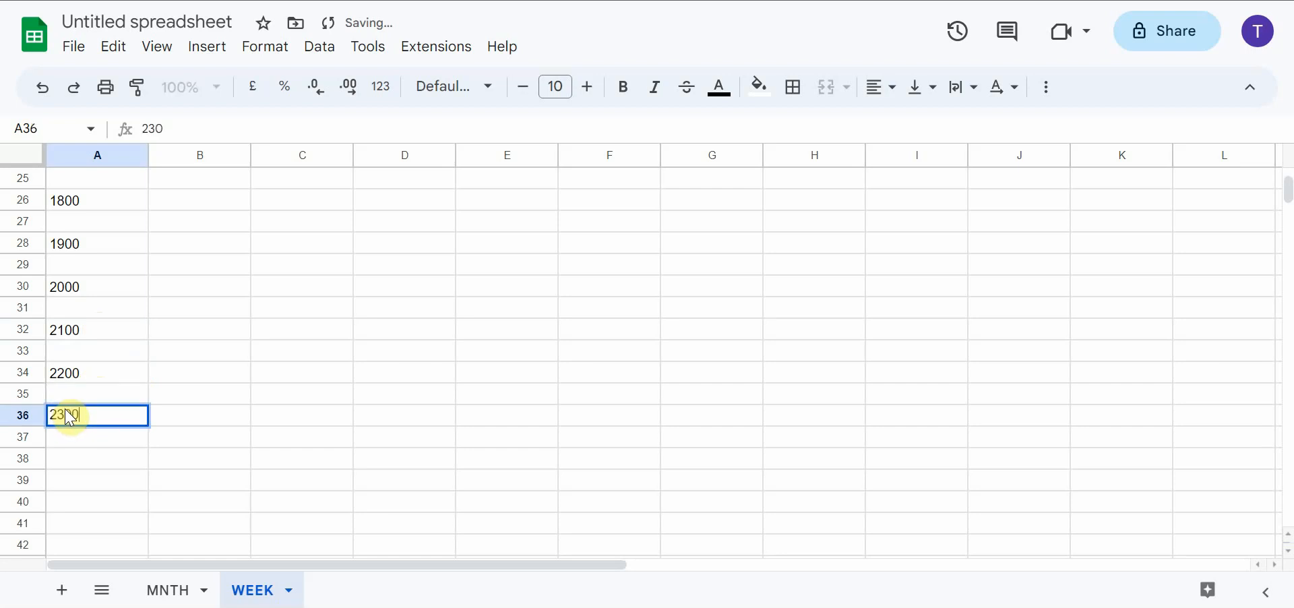
{"action": "left_click", "coordinate": [93, 463]}
{"action": "type", "text": "24"}
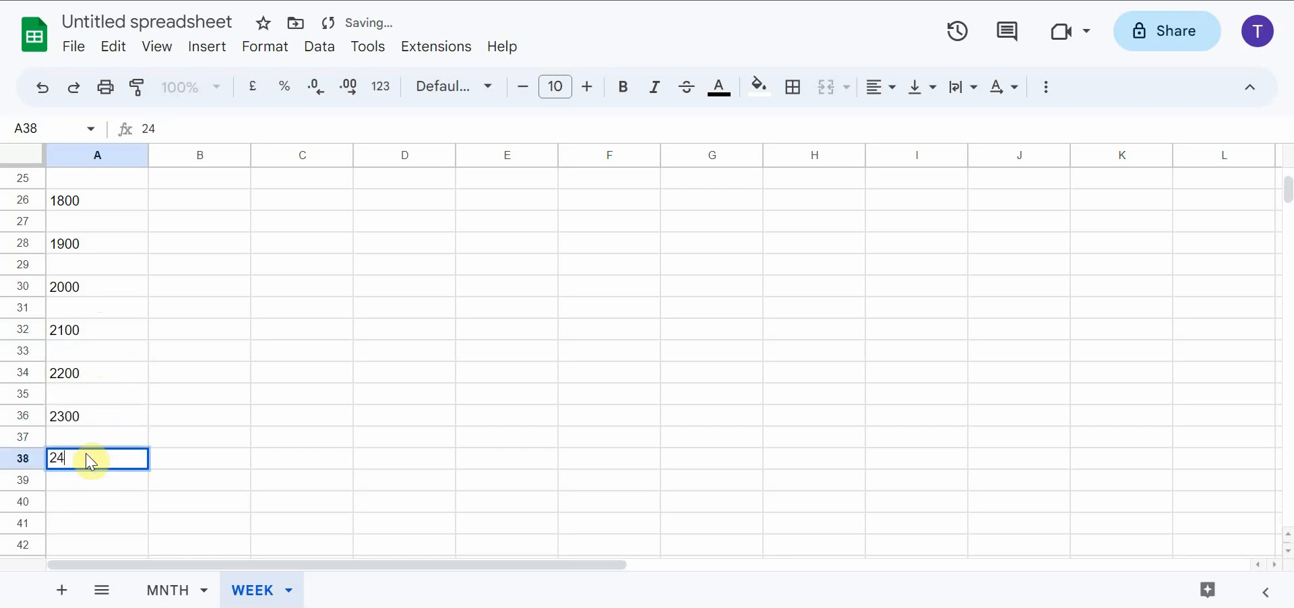
{"action": "type", "text": "00"}
{"action": "key", "text": "Return"}
{"action": "scroll", "coordinate": [153, 418], "scroll_direction": "up", "scroll_amount": 8}
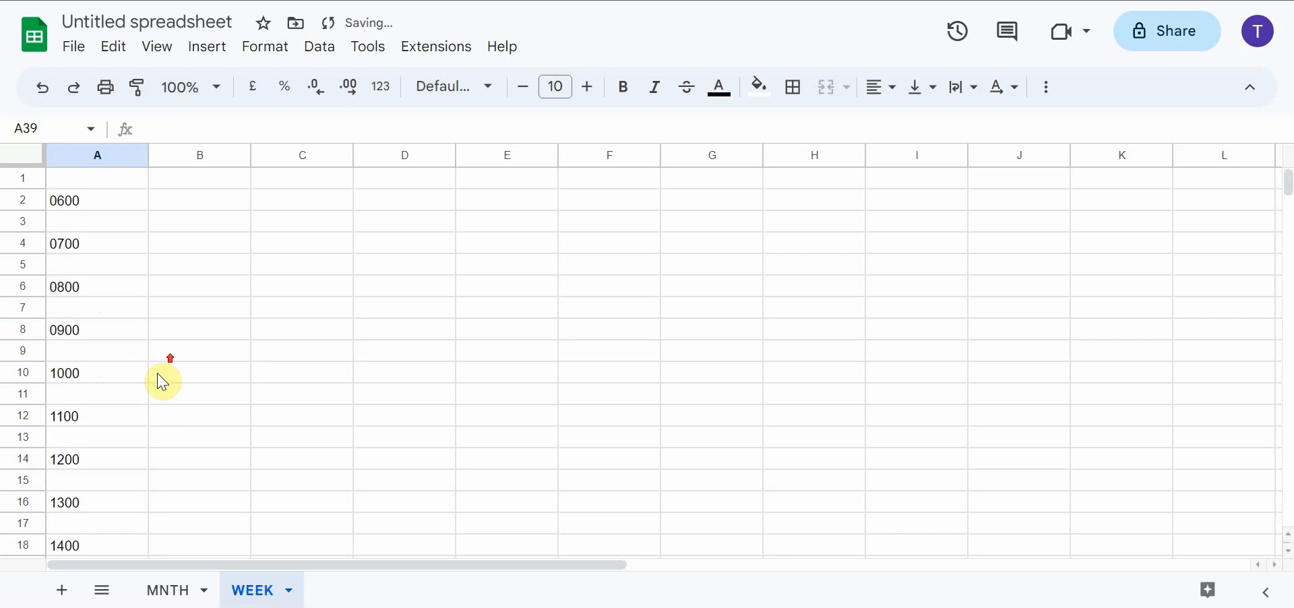
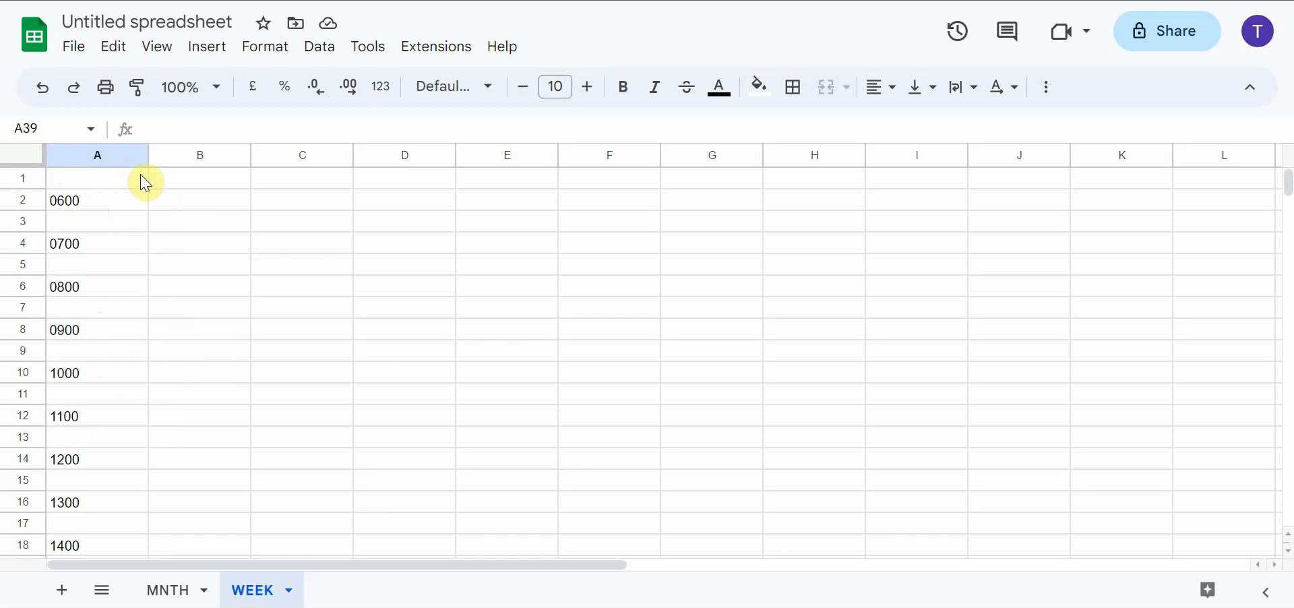
Insert one blank row below row 3 to give the 0600 slot extra space
{"action": "left_click", "coordinate": [181, 207]}
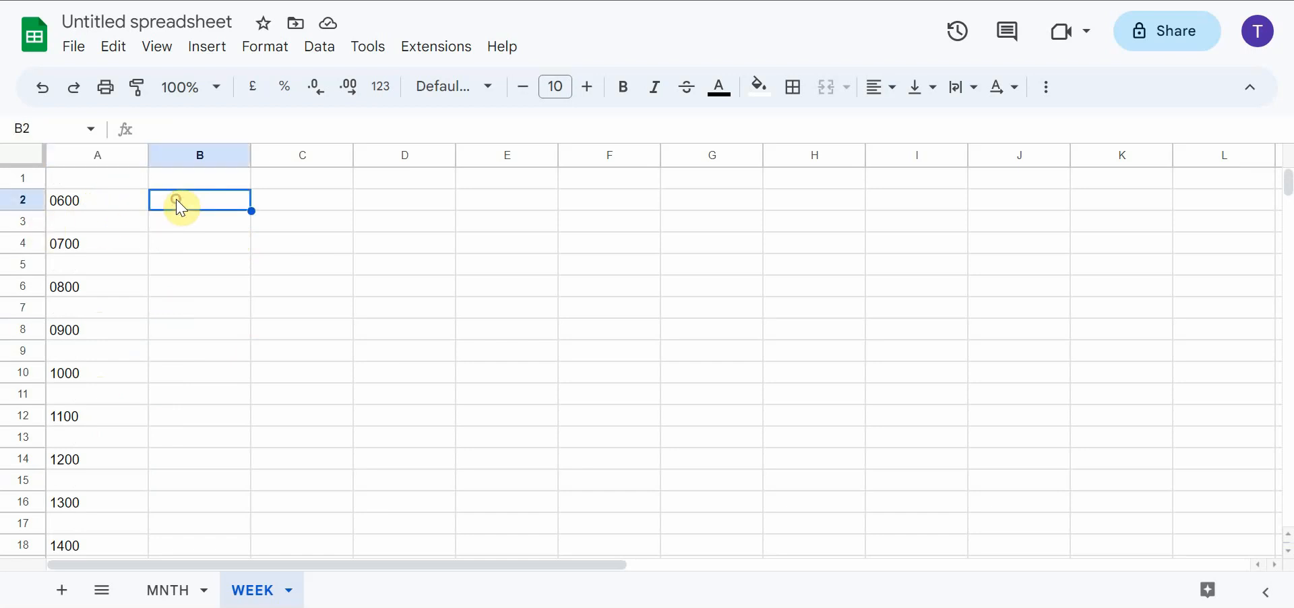
{"action": "left_click", "coordinate": [180, 224]}
{"action": "left_click", "coordinate": [175, 206]}
{"action": "left_click", "coordinate": [181, 224]}
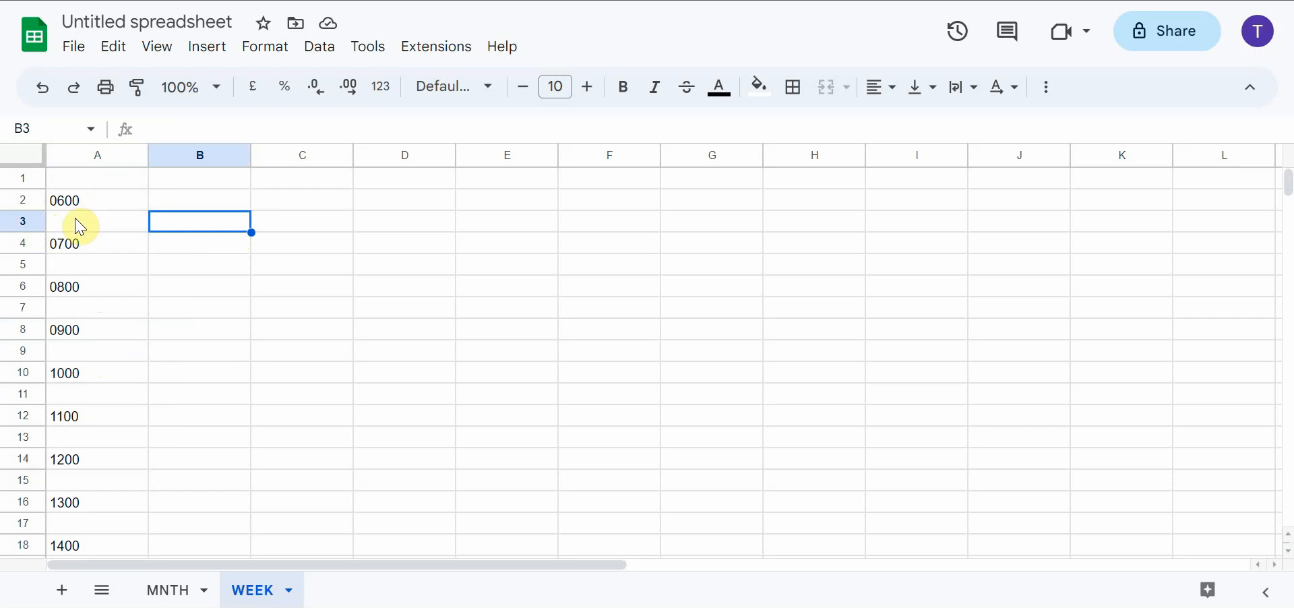
{"action": "left_click", "coordinate": [27, 225]}
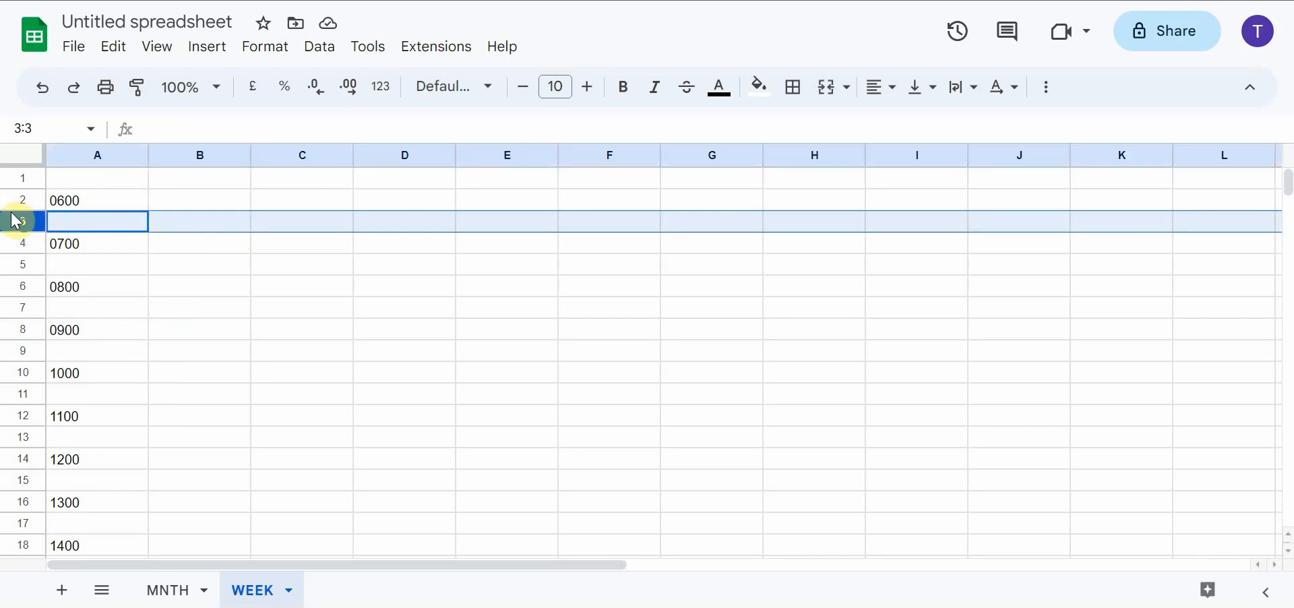
{"action": "right_click", "coordinate": [16, 222]}
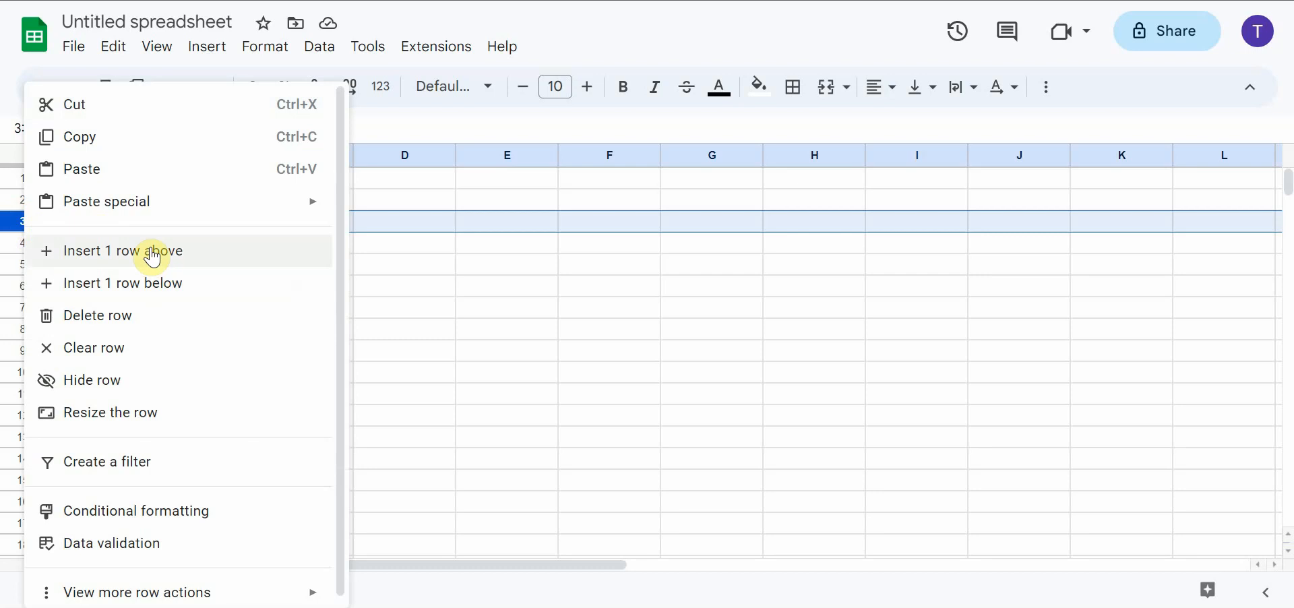
{"action": "left_click", "coordinate": [161, 284]}
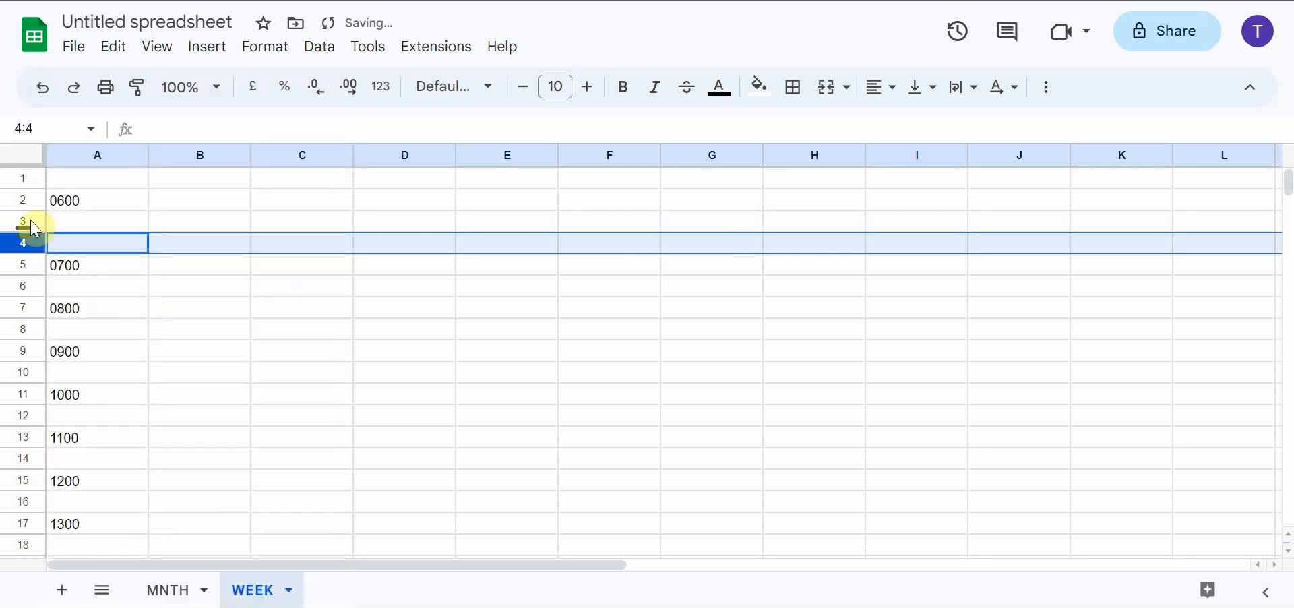
Insert one blank row above row 6 to give the 0700 slot the same extra space
{"action": "left_click", "coordinate": [23, 285]}
{"action": "right_click", "coordinate": [23, 284]}
{"action": "left_click", "coordinate": [153, 263]}
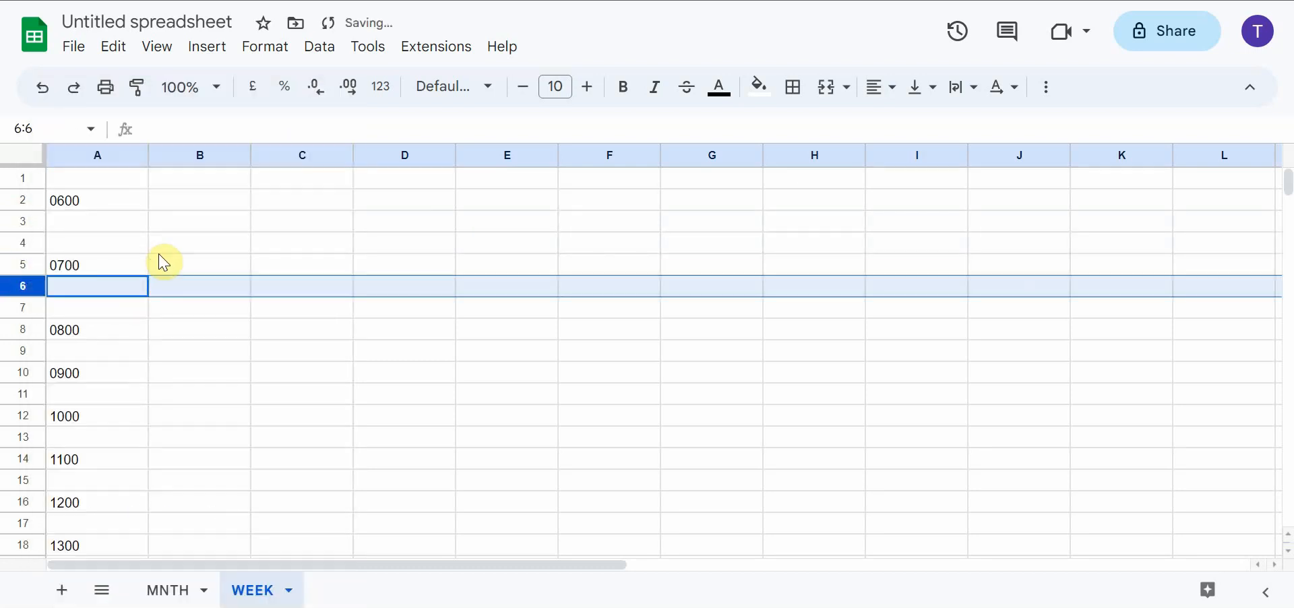
{"action": "right_click", "coordinate": [15, 285]}
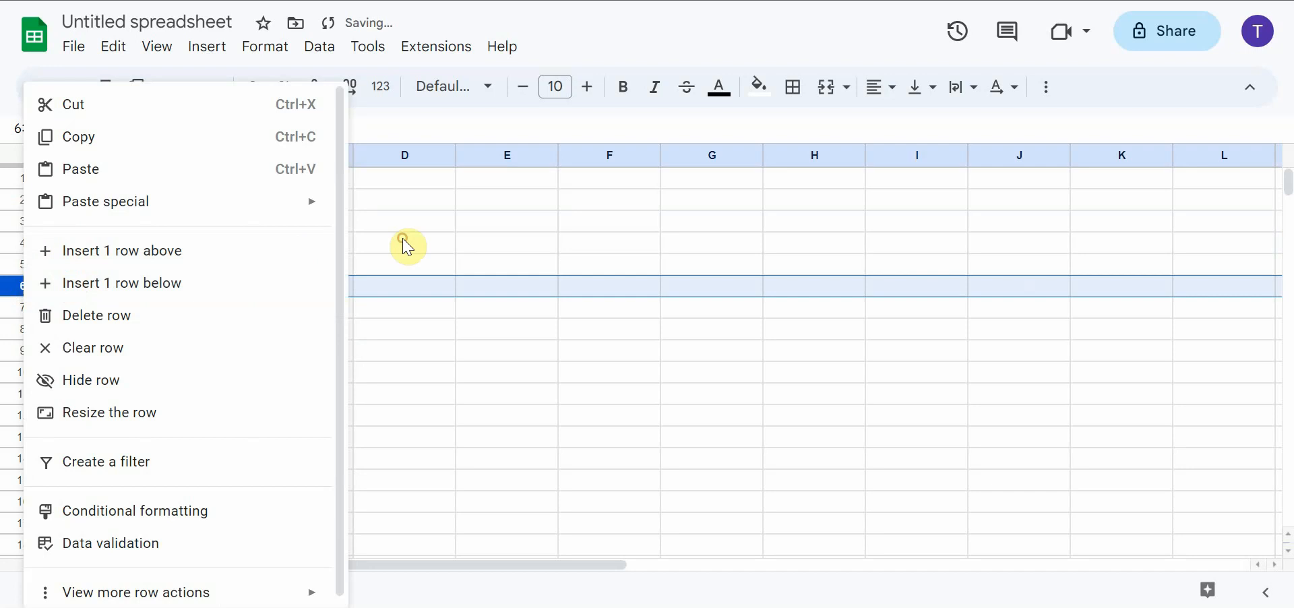
Enter the sample activities USJ, SPA WORL and RENT BIKE in cells B2 to B4 beside 0600
{"action": "left_click", "coordinate": [224, 206]}
{"action": "type", "text": "USJ"}
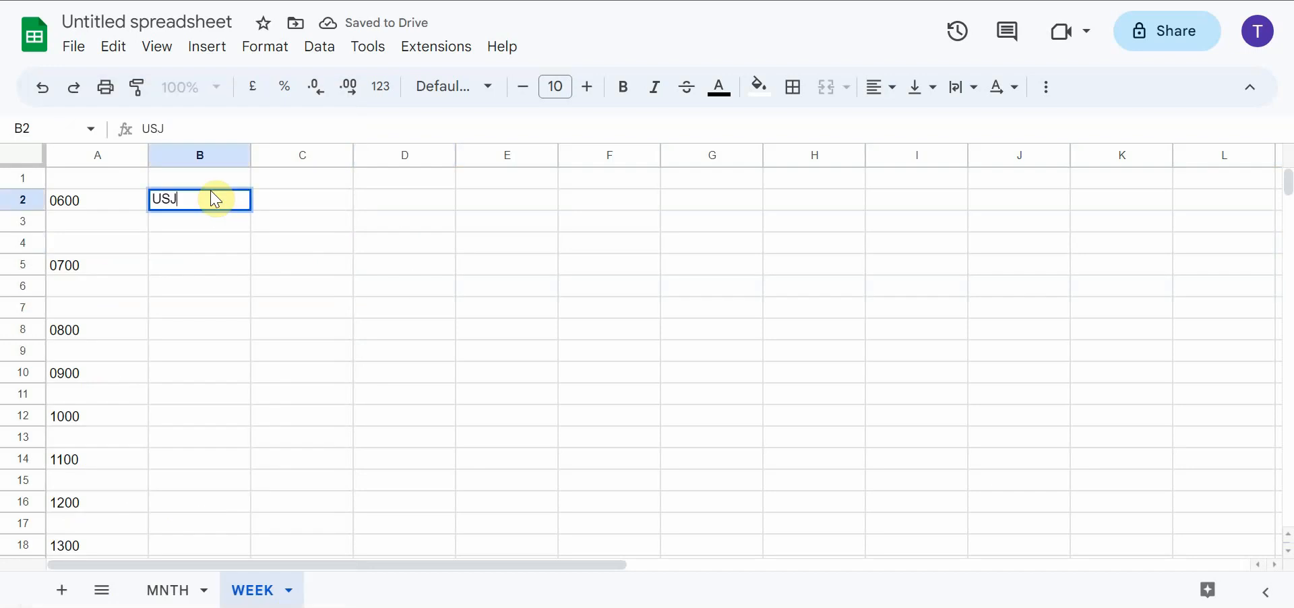
{"action": "key", "text": "Return"}
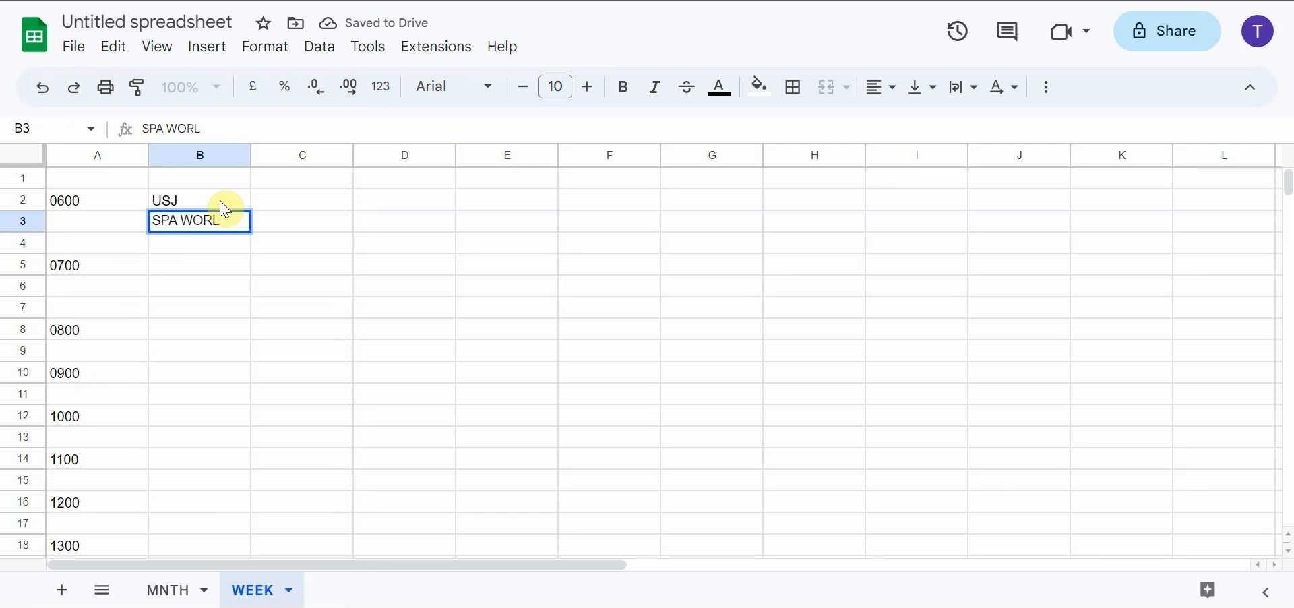
{"action": "key", "text": "Return"}
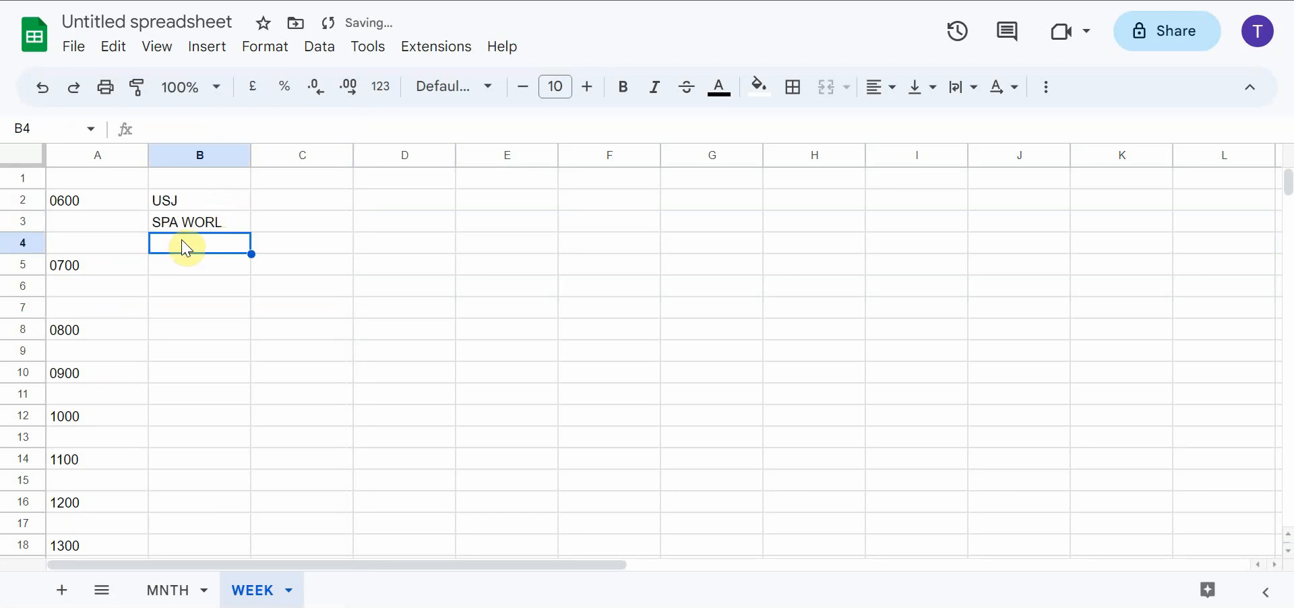
{"action": "type", "text": "REST"}
{"action": "key", "text": "Return"}
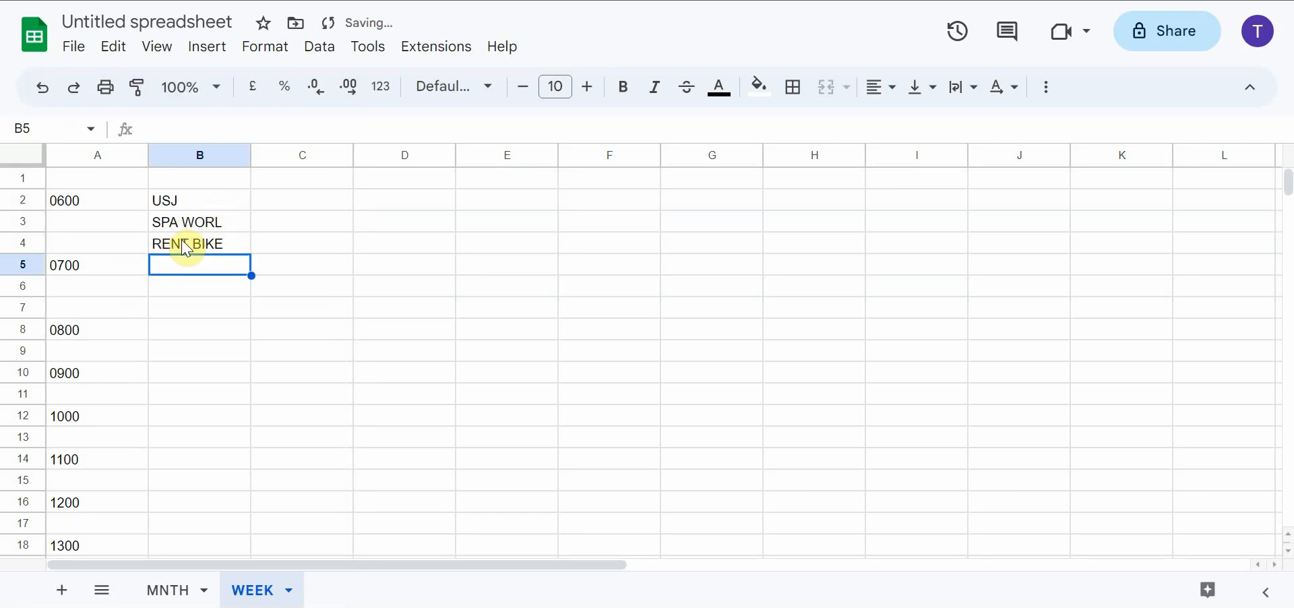
Insert a row above the 0700 row and enter BUY BAG ET ETC in its cell B5
{"action": "right_click", "coordinate": [20, 261]}
{"action": "left_click", "coordinate": [130, 261]}
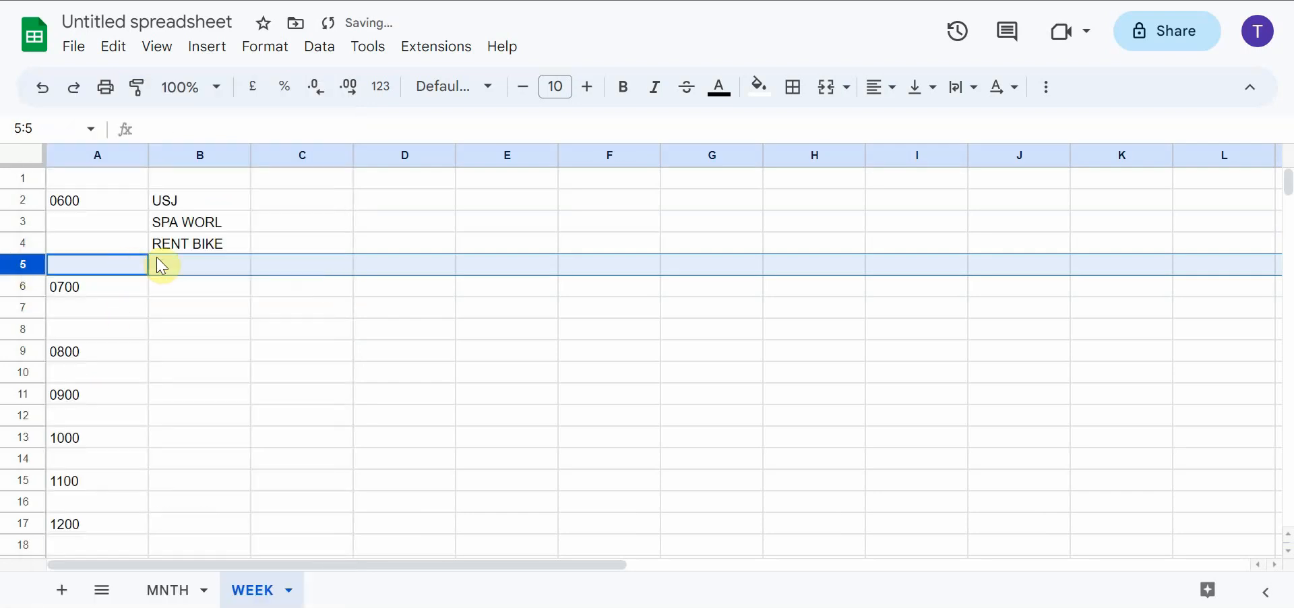
{"action": "left_click", "coordinate": [186, 268]}
{"action": "type", "text": "BUY BAG ET ETC"}
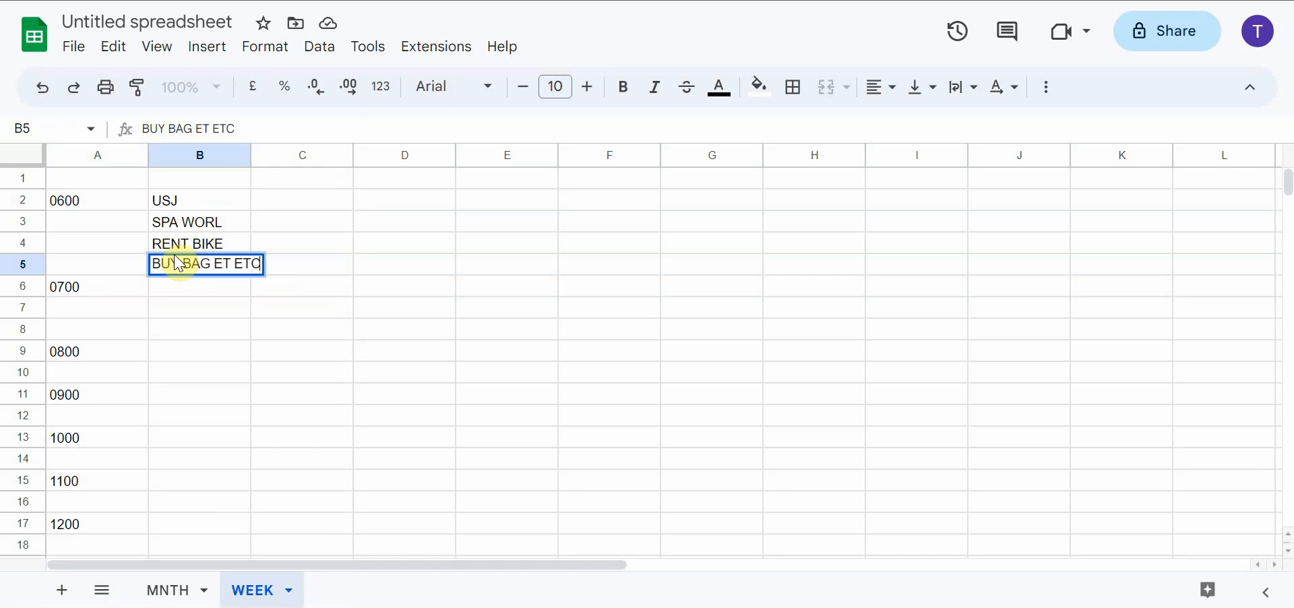
{"action": "left_click", "coordinate": [415, 309]}
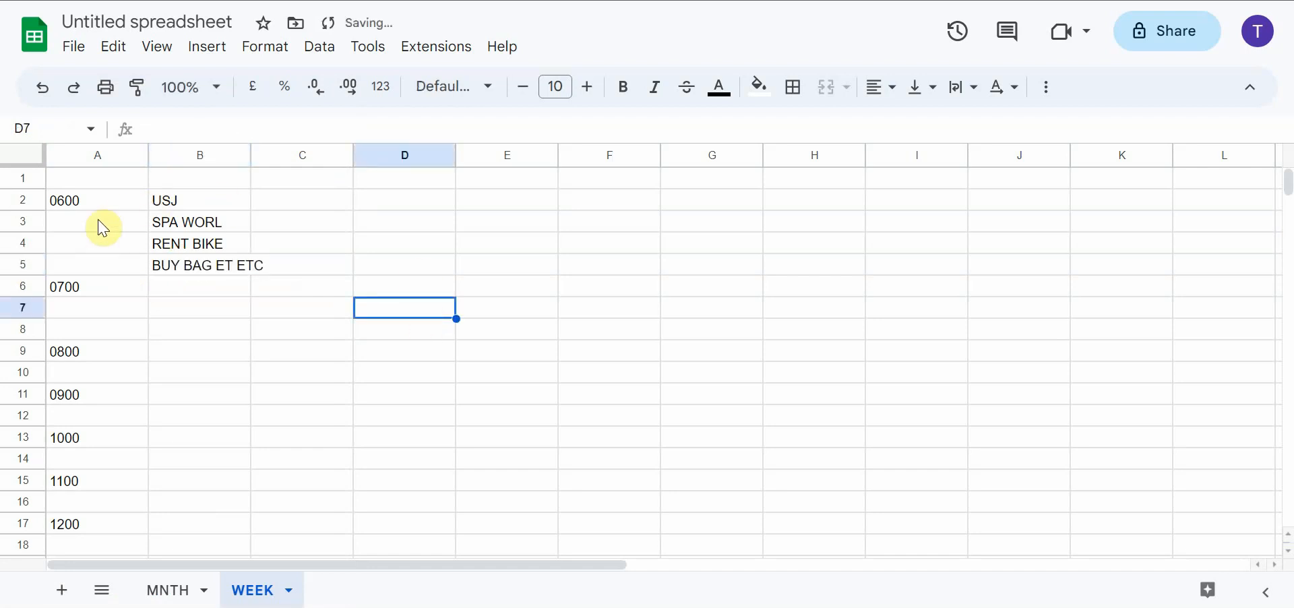
Undo the sample activities in column B and the extra row inserted above 0700
{"action": "left_click_drag", "start_coordinate": [30, 228], "coordinate": [23, 264]}
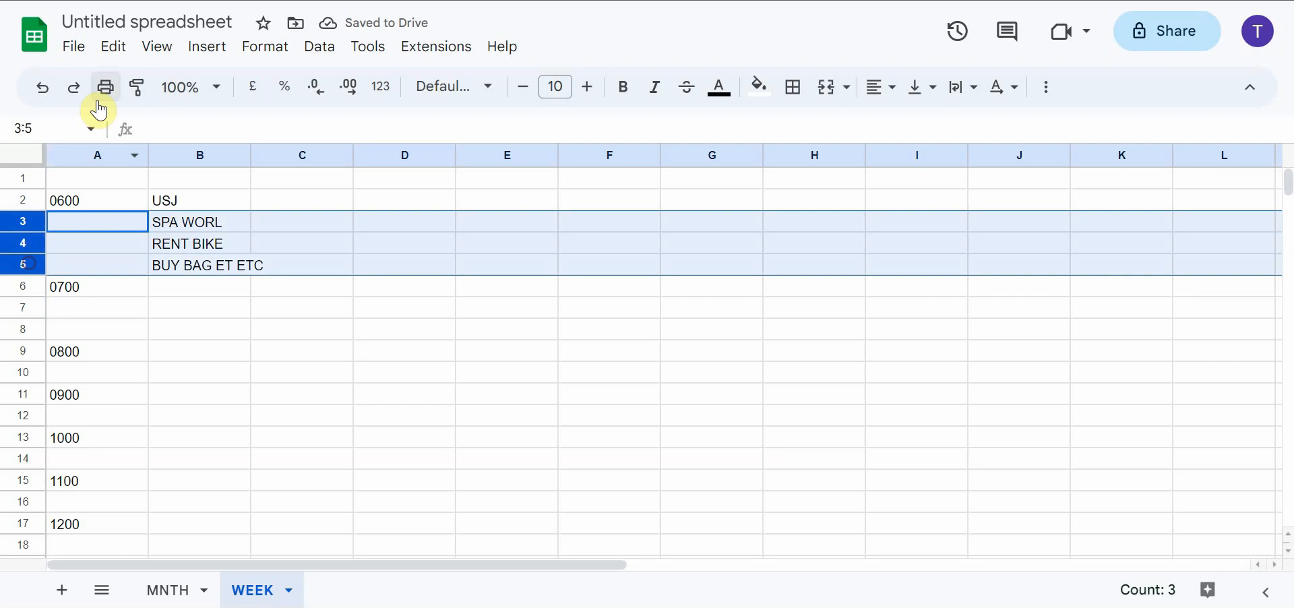
{"action": "left_click", "coordinate": [51, 94]}
{"action": "left_click", "coordinate": [51, 95]}
{"action": "left_click", "coordinate": [51, 95]}
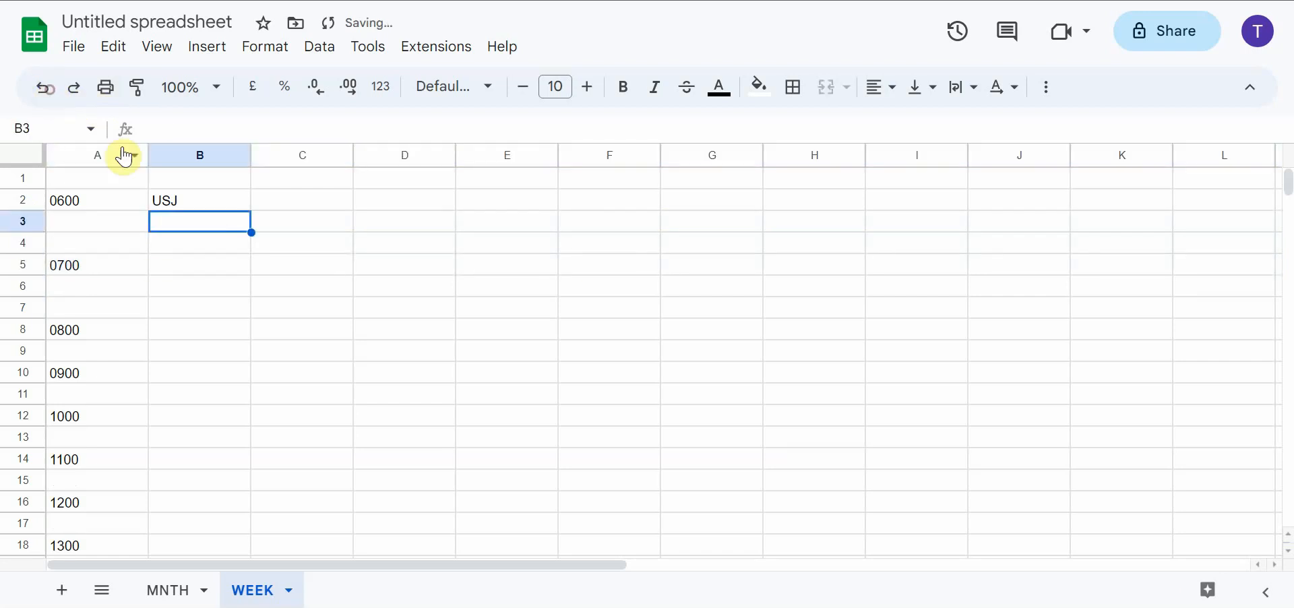
{"action": "left_click", "coordinate": [174, 180]}
{"action": "left_click", "coordinate": [188, 202]}
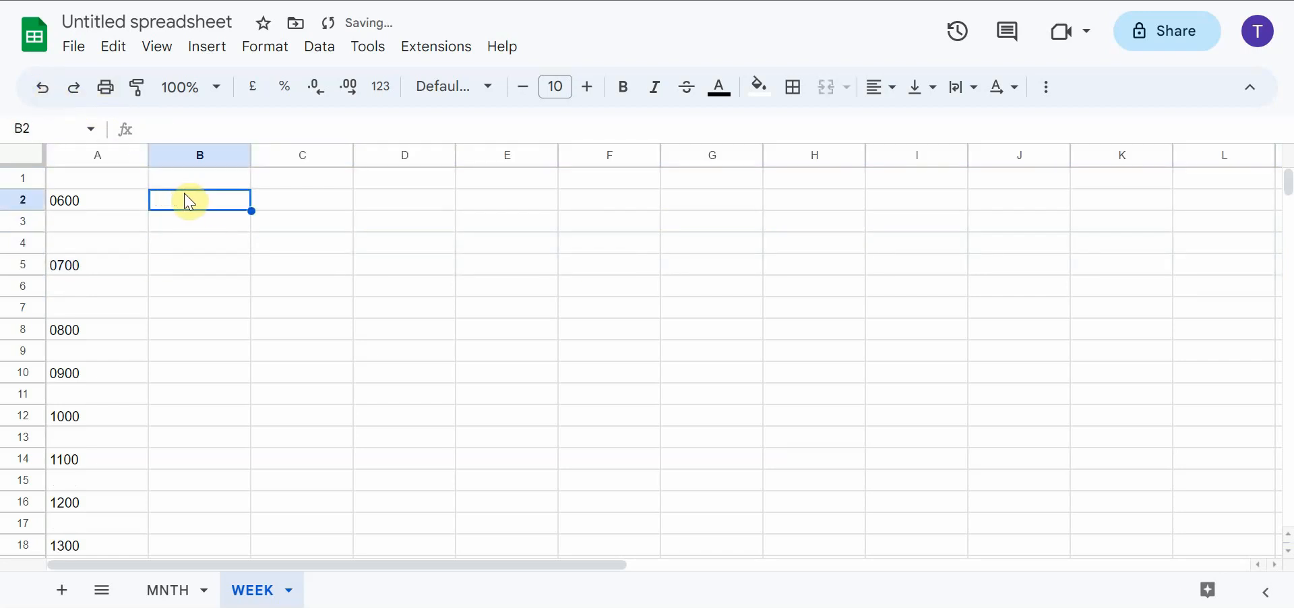
Format the whole of row 1 with the Date number format
{"action": "left_click", "coordinate": [199, 180]}
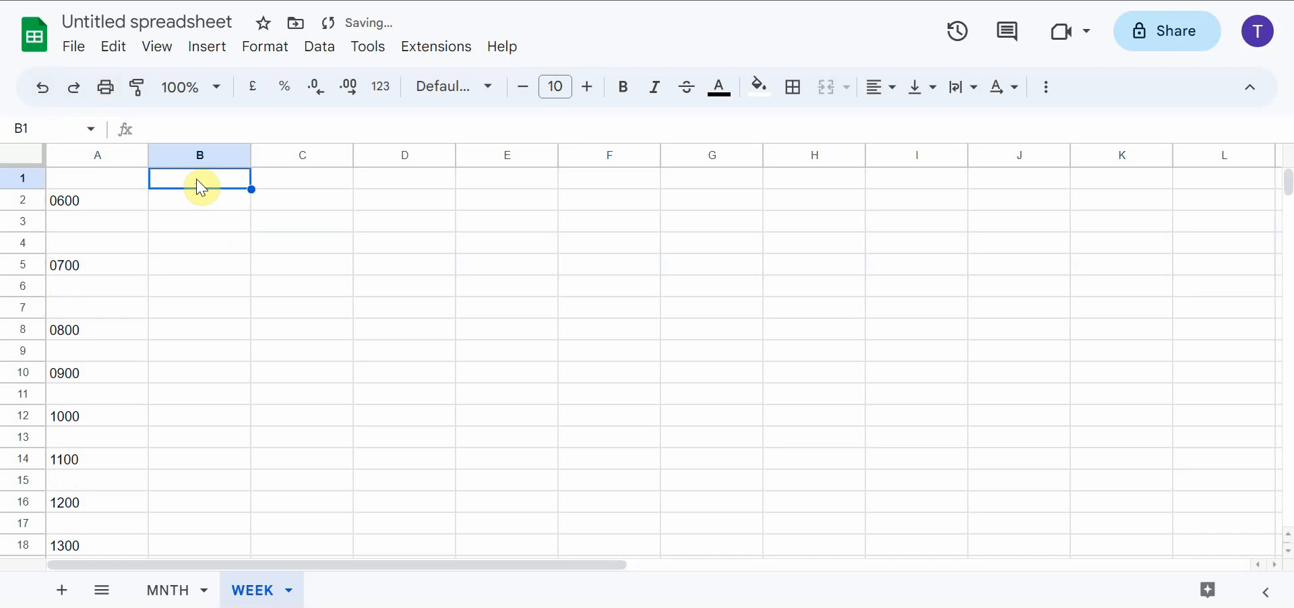
{"action": "left_click", "coordinate": [22, 179]}
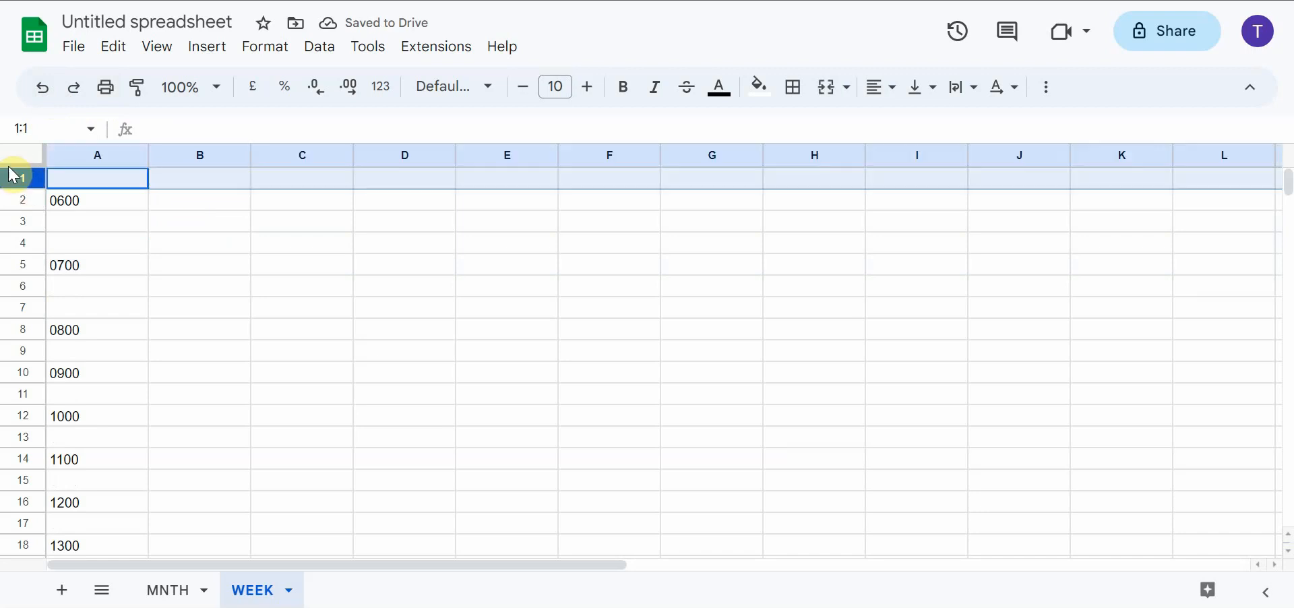
{"action": "left_click", "coordinate": [259, 49]}
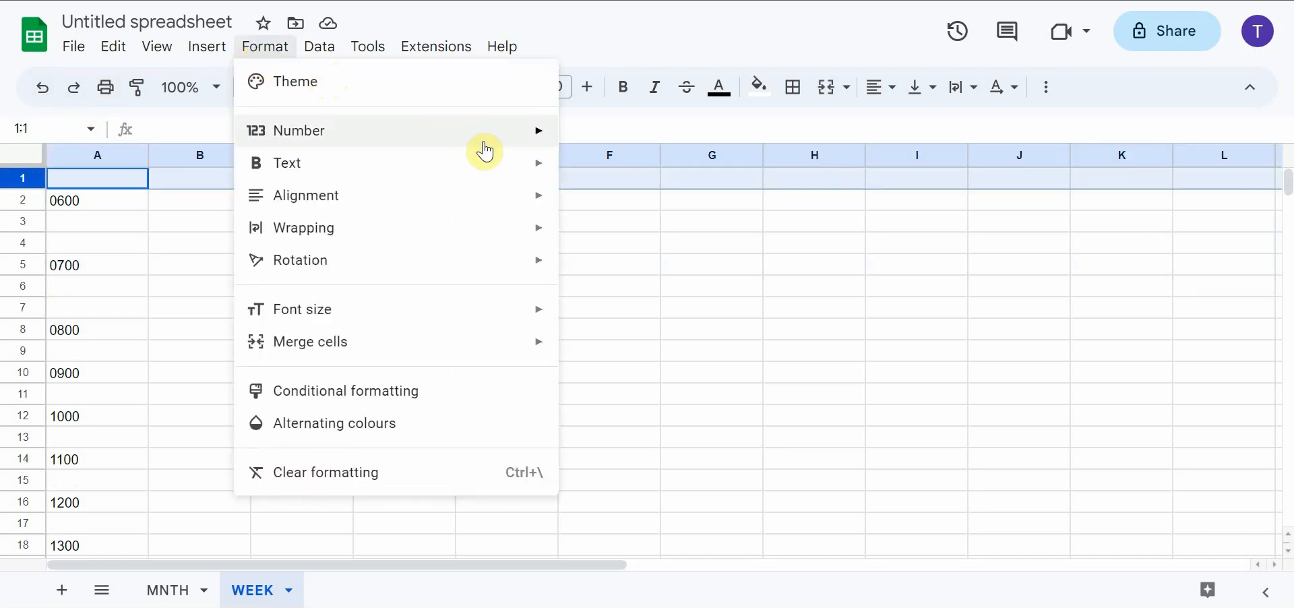
{"action": "mouse_move", "coordinate": [476, 135]}
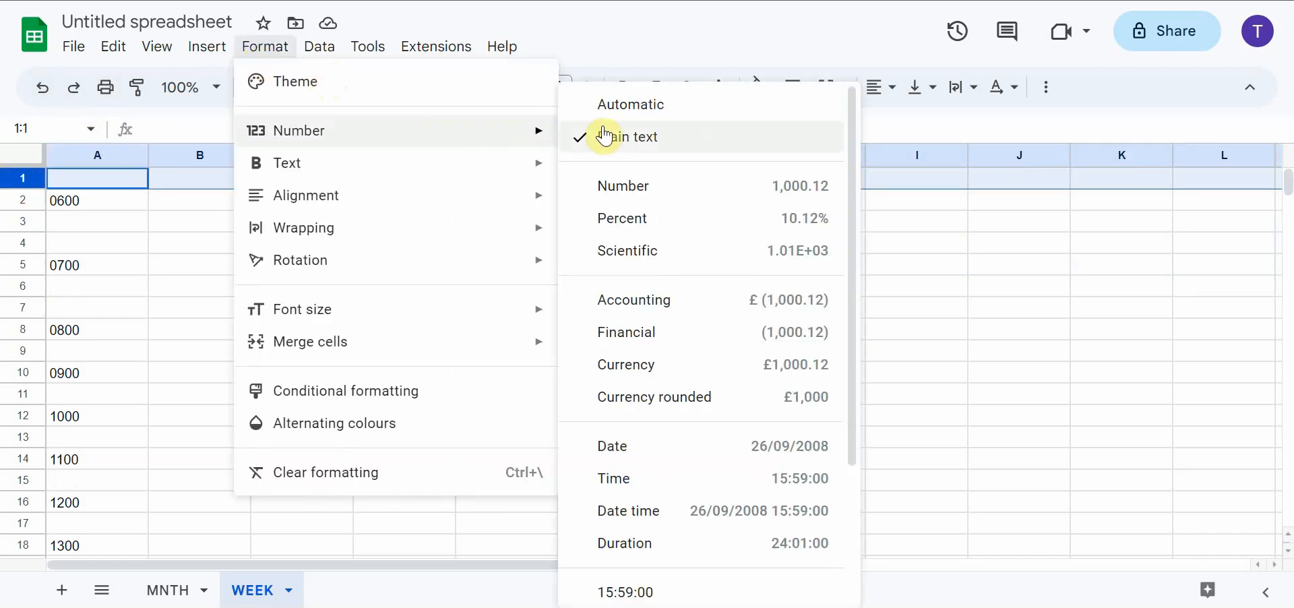
{"action": "left_click", "coordinate": [693, 448]}
Enter the date 1/11 in cell B1 and fill the daily series across to K1, ending at 10/11/2023
{"action": "left_click", "coordinate": [202, 182]}
{"action": "type", "text": "1/11"}
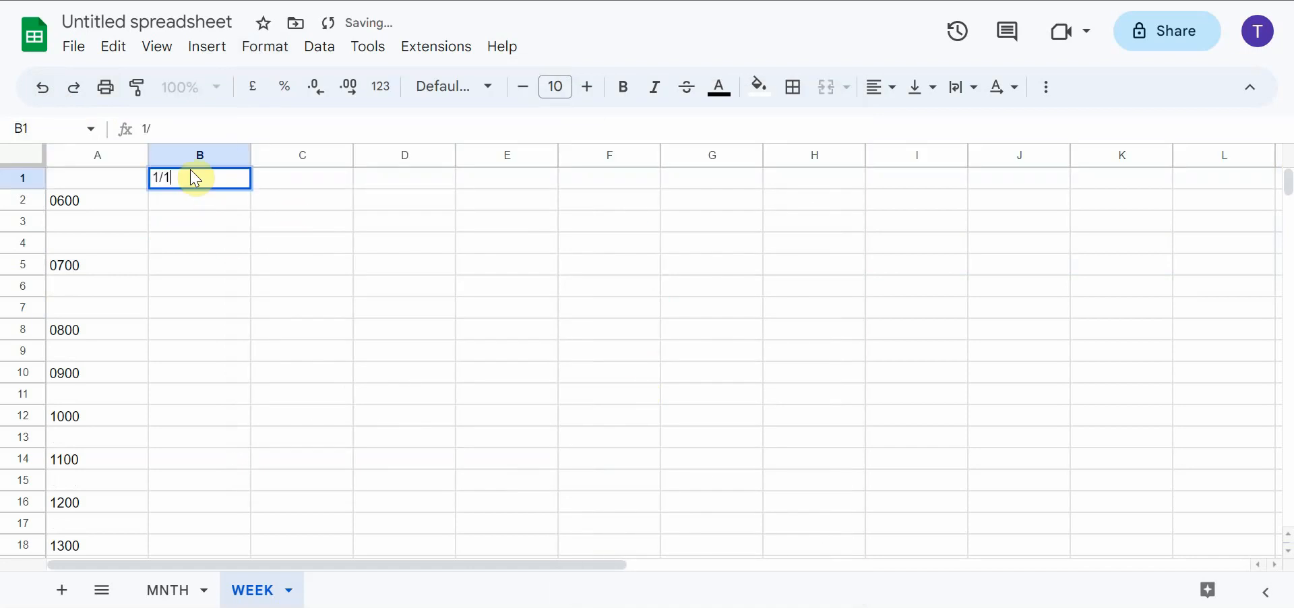
{"action": "key", "text": "Return"}
{"action": "left_click", "coordinate": [227, 181]}
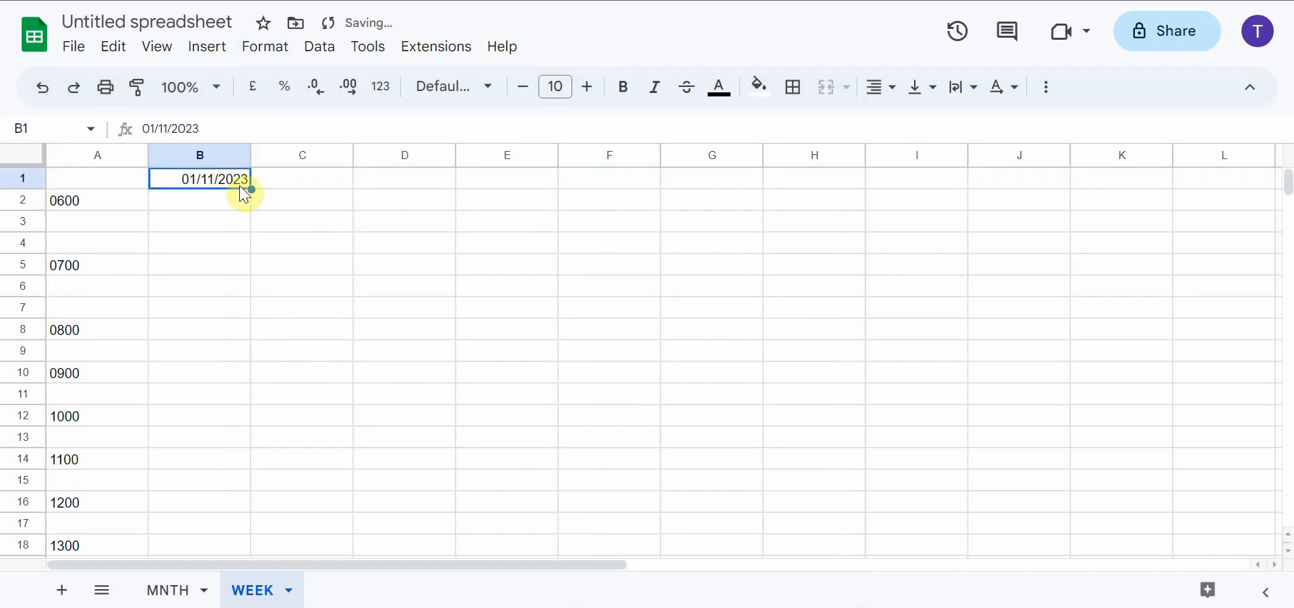
{"action": "left_click_drag", "start_coordinate": [250, 189], "coordinate": [1122, 210]}
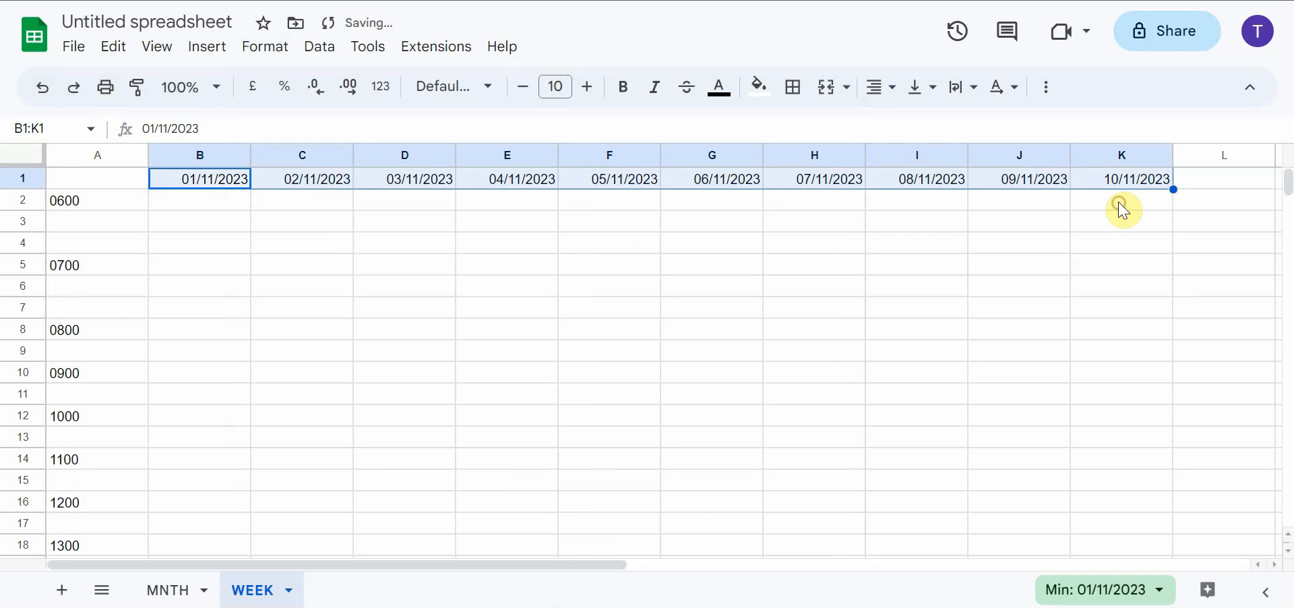
{"action": "left_click", "coordinate": [197, 207]}
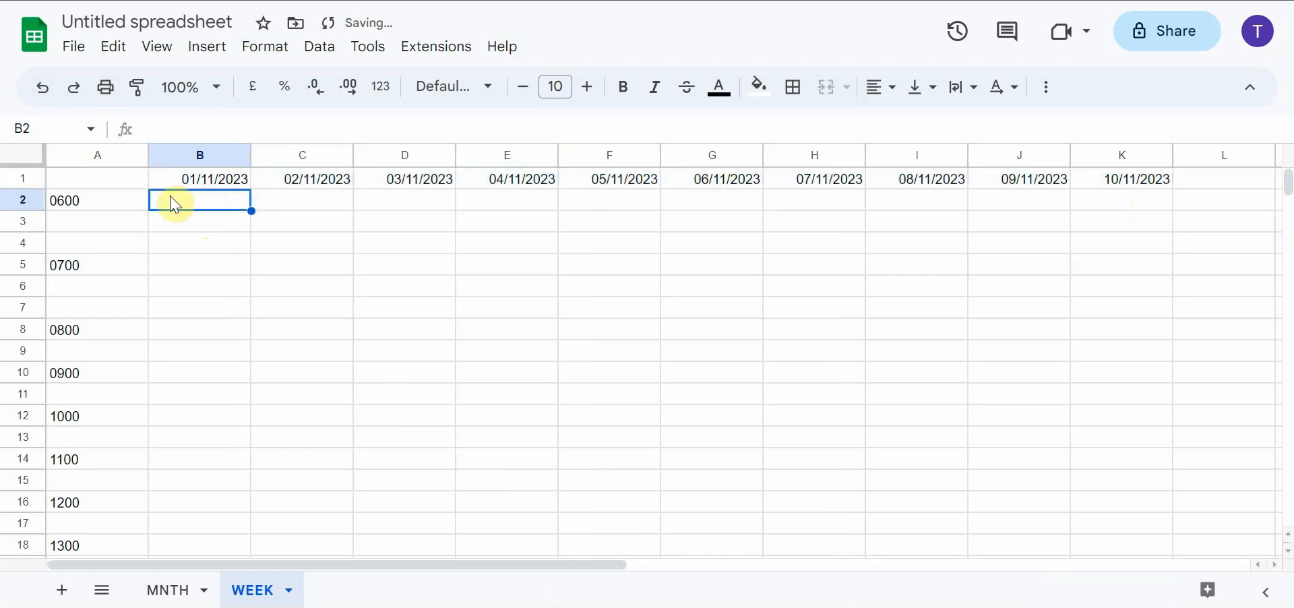
{"action": "left_click", "coordinate": [19, 223]}
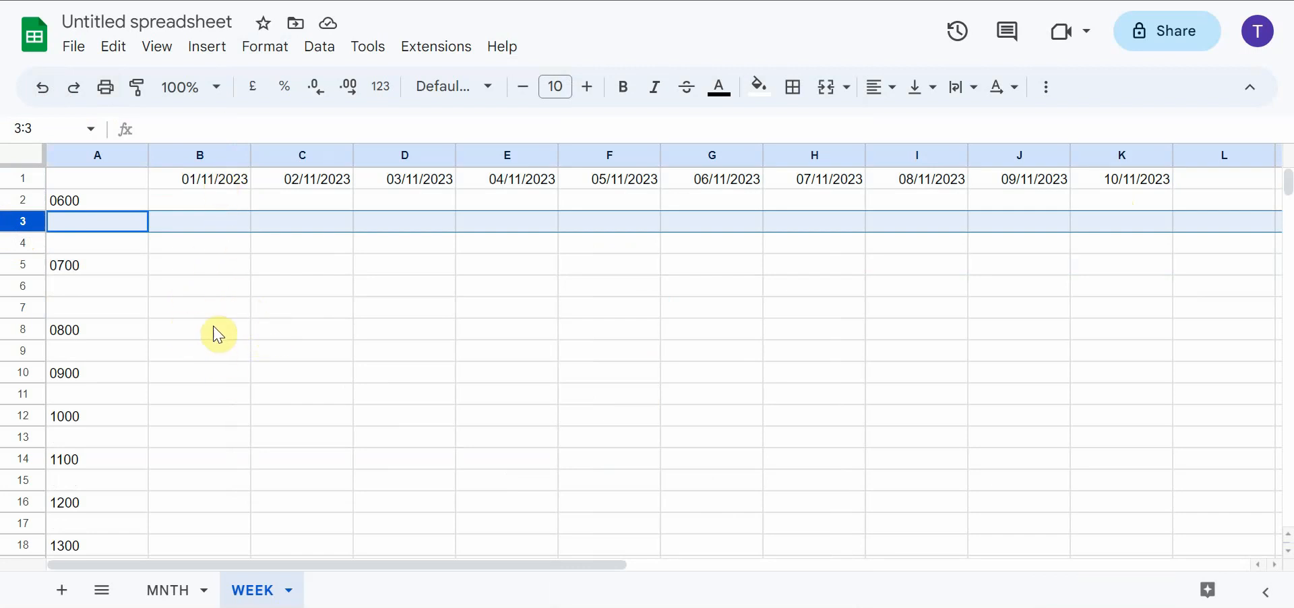
{"action": "scroll", "coordinate": [218, 335], "scroll_direction": "down", "scroll_amount": 9}
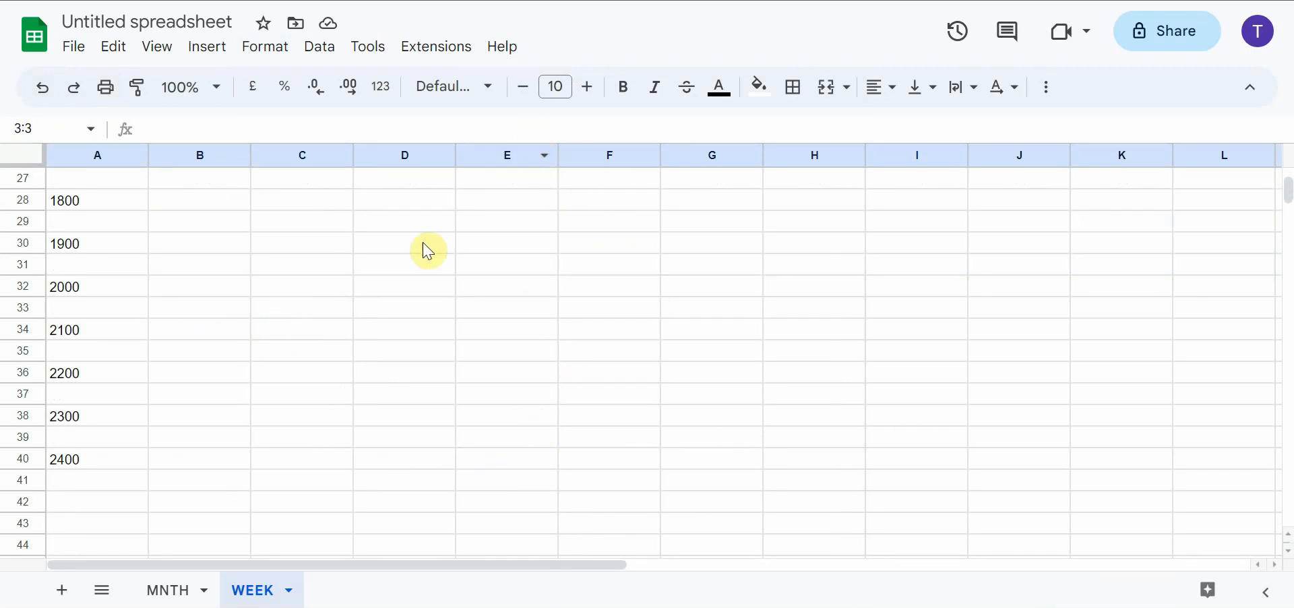
{"action": "scroll", "coordinate": [223, 410], "scroll_direction": "up", "scroll_amount": 9}
{"action": "scroll", "coordinate": [216, 374], "scroll_direction": "down", "scroll_amount": 2}
{"action": "scroll", "coordinate": [216, 375], "scroll_direction": "up", "scroll_amount": 3}
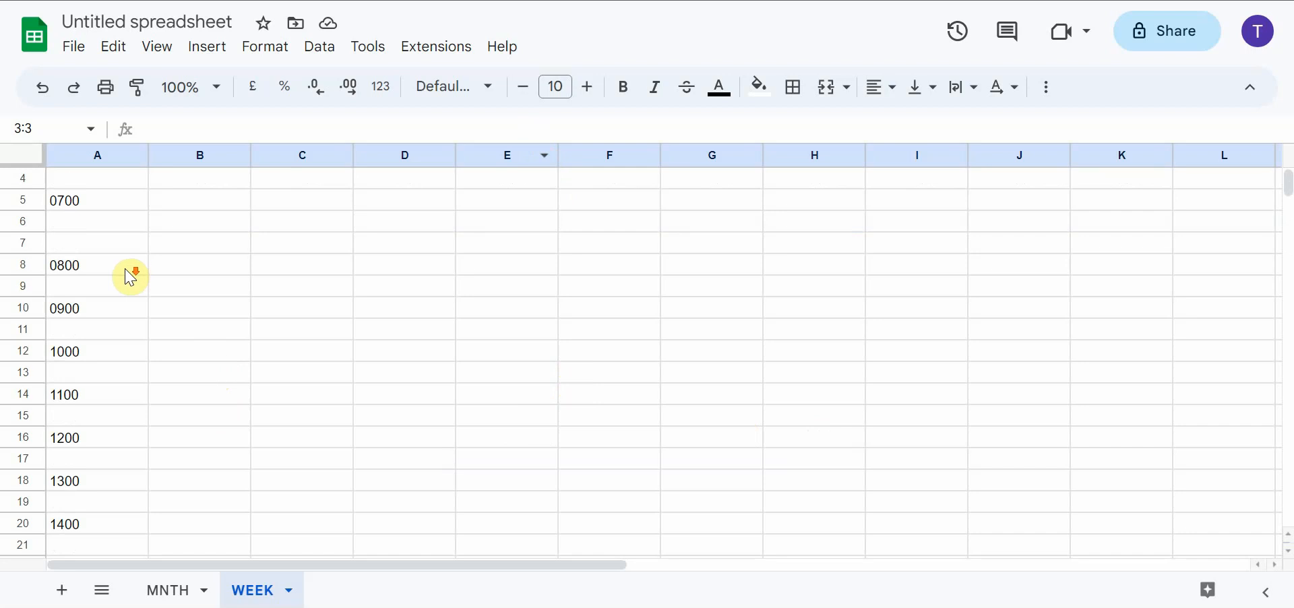
Freeze the sheet up to row 1 so the date header stays in place
{"action": "left_click", "coordinate": [24, 180]}
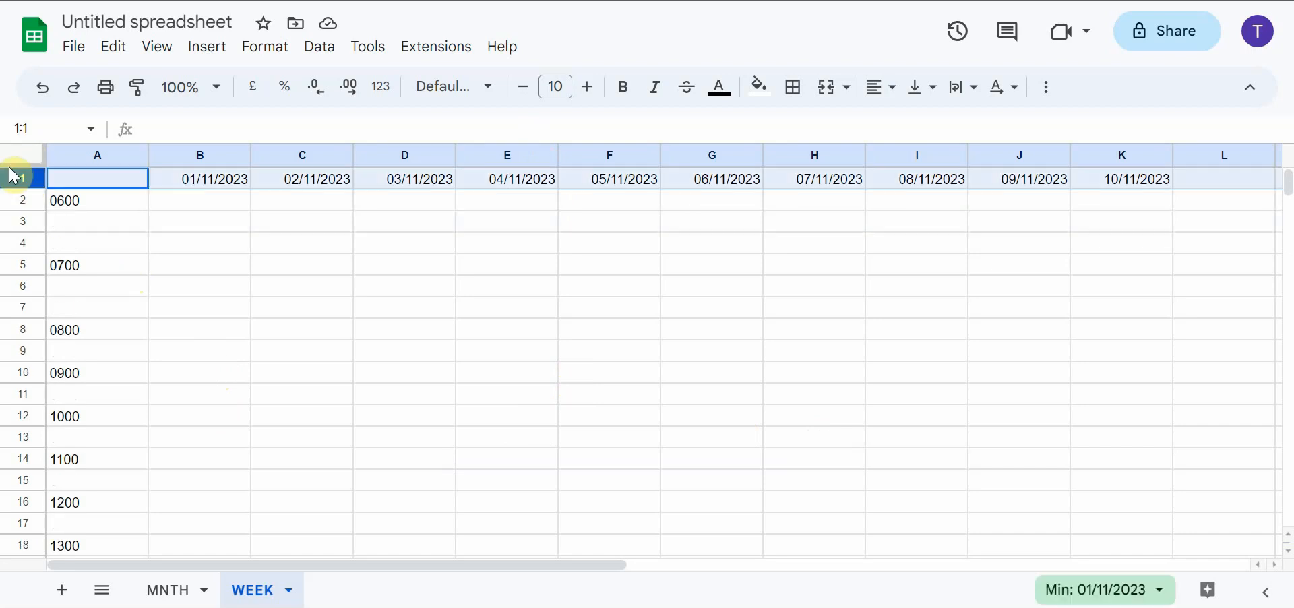
{"action": "left_click", "coordinate": [22, 308]}
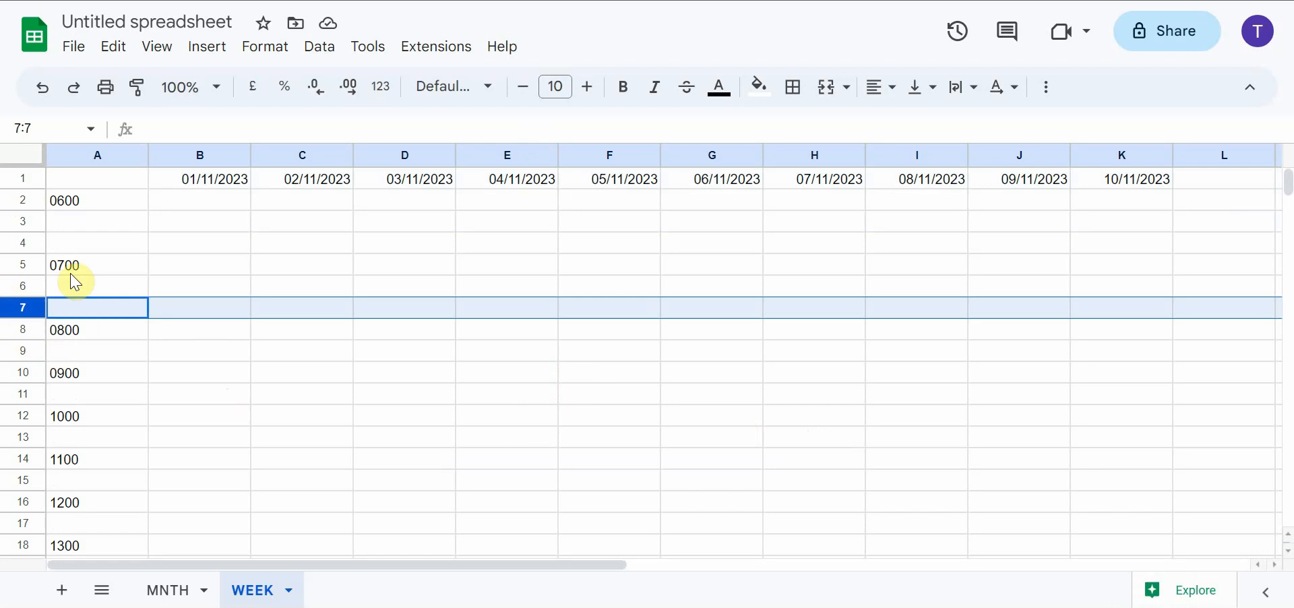
{"action": "left_click", "coordinate": [15, 177]}
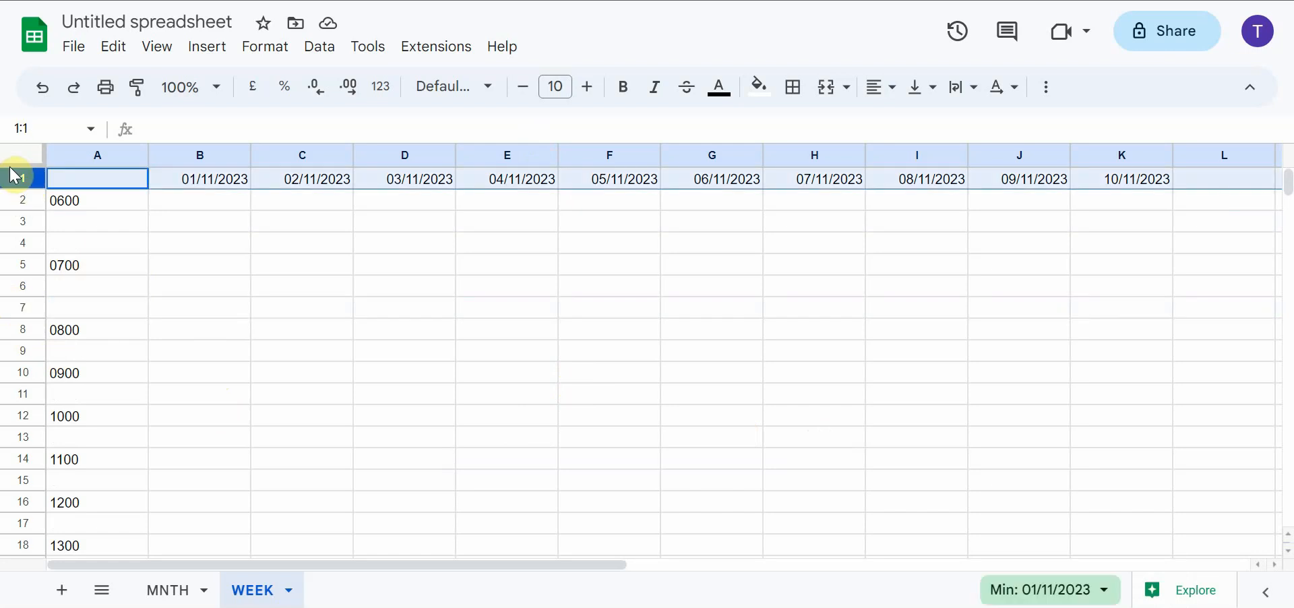
{"action": "right_click", "coordinate": [15, 177]}
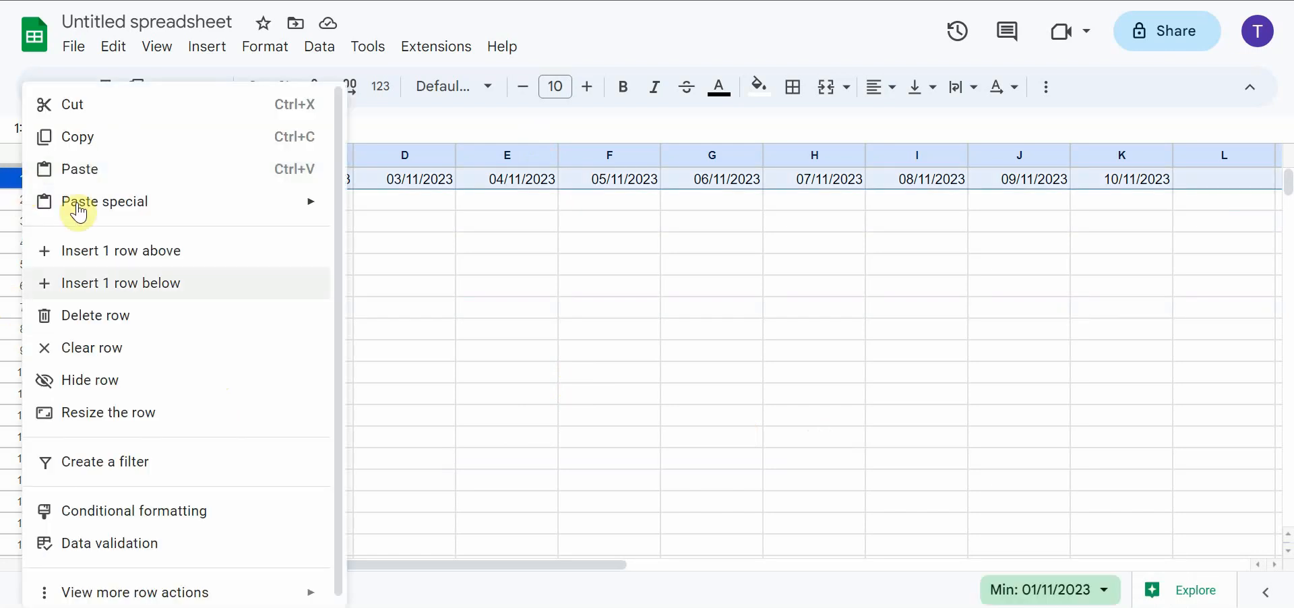
{"action": "mouse_move", "coordinate": [234, 592]}
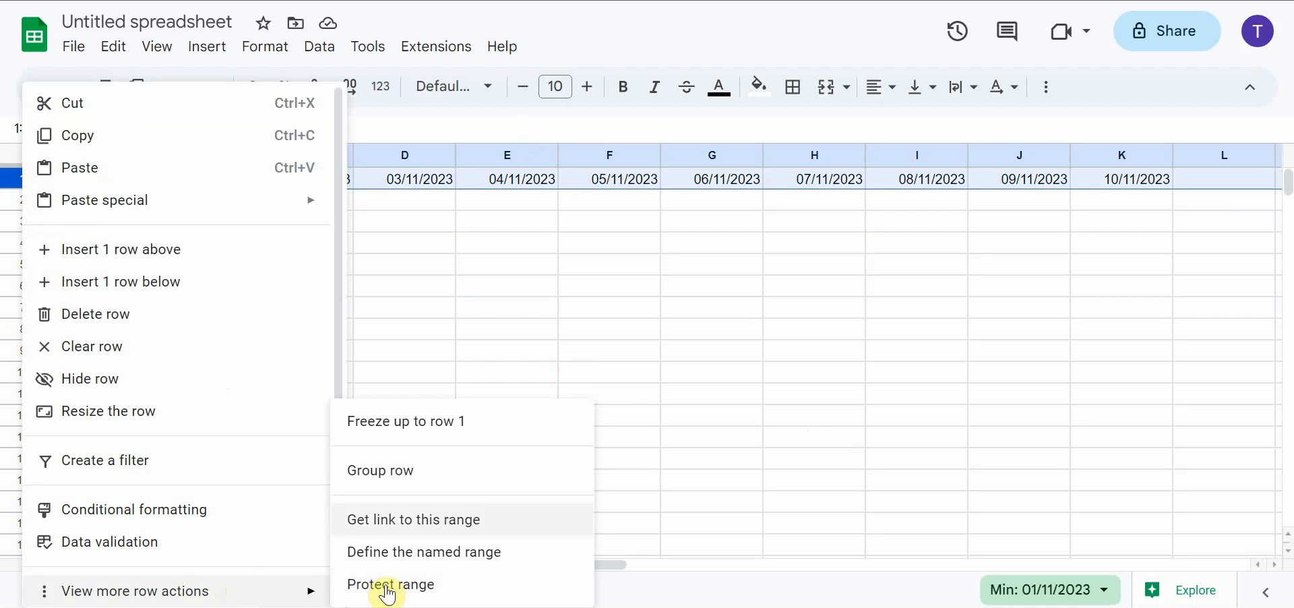
{"action": "left_click", "coordinate": [399, 419]}
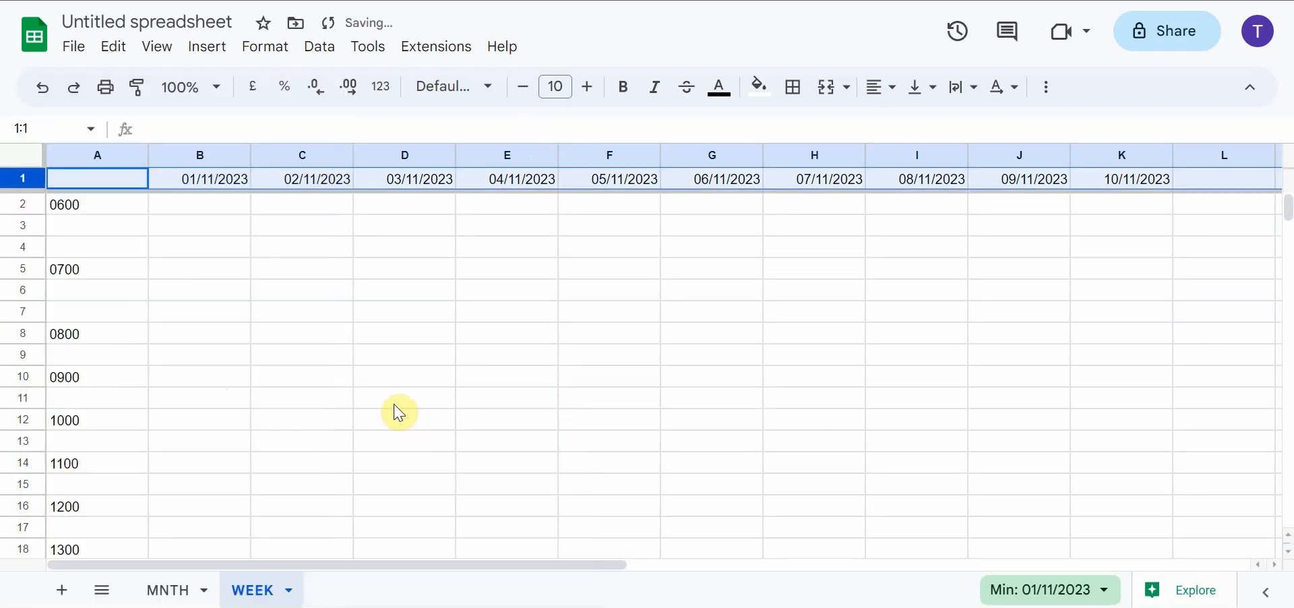
{"action": "left_click", "coordinate": [165, 228]}
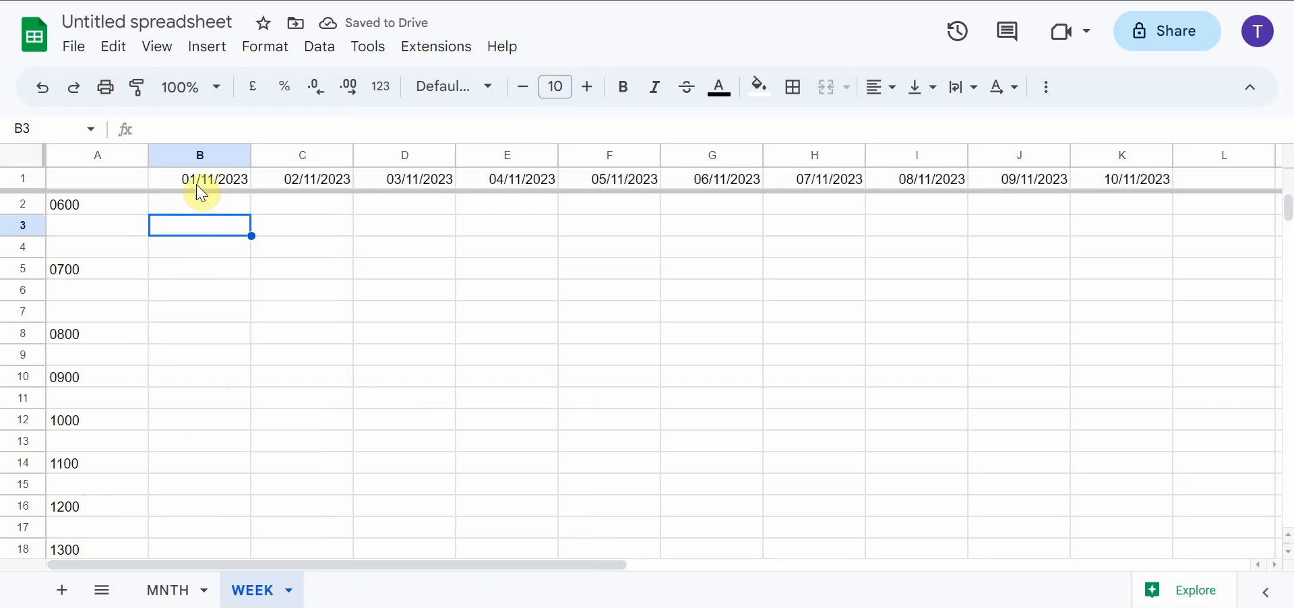
Enter GO TO DOTONBORI in cell B30, at 1900 under 01/11/2023
{"action": "scroll", "coordinate": [252, 234], "scroll_direction": "down", "scroll_amount": 4}
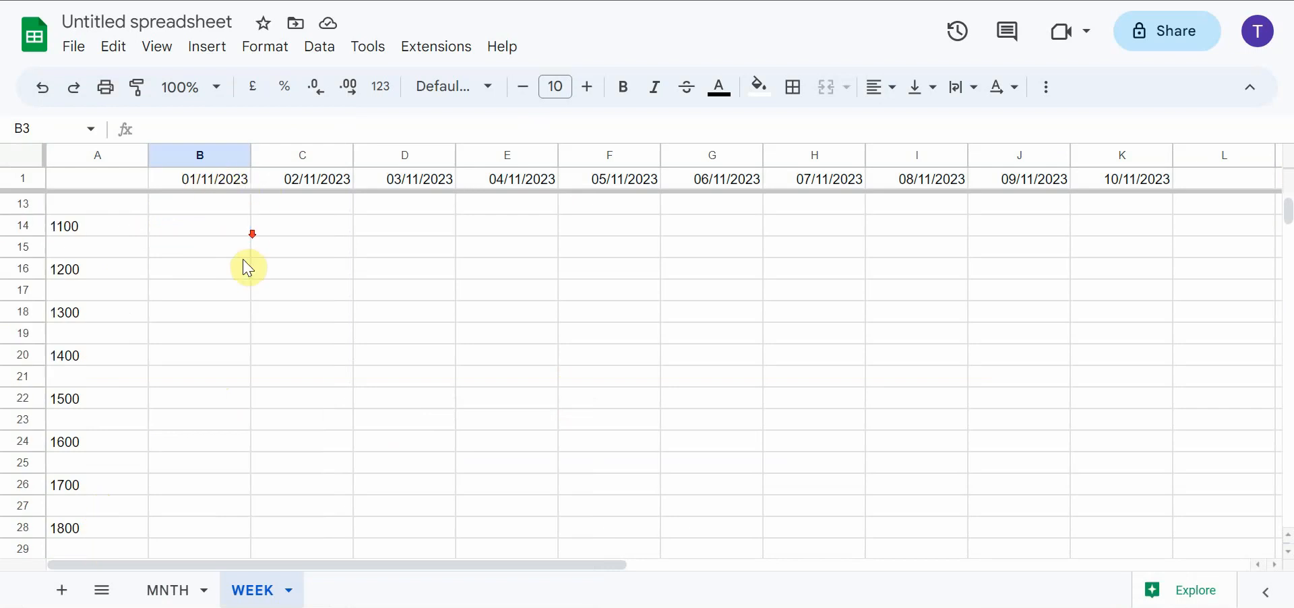
{"action": "scroll", "coordinate": [247, 264], "scroll_direction": "down", "scroll_amount": 5}
{"action": "scroll", "coordinate": [245, 264], "scroll_direction": "up", "scroll_amount": 1}
{"action": "left_click", "coordinate": [192, 314]}
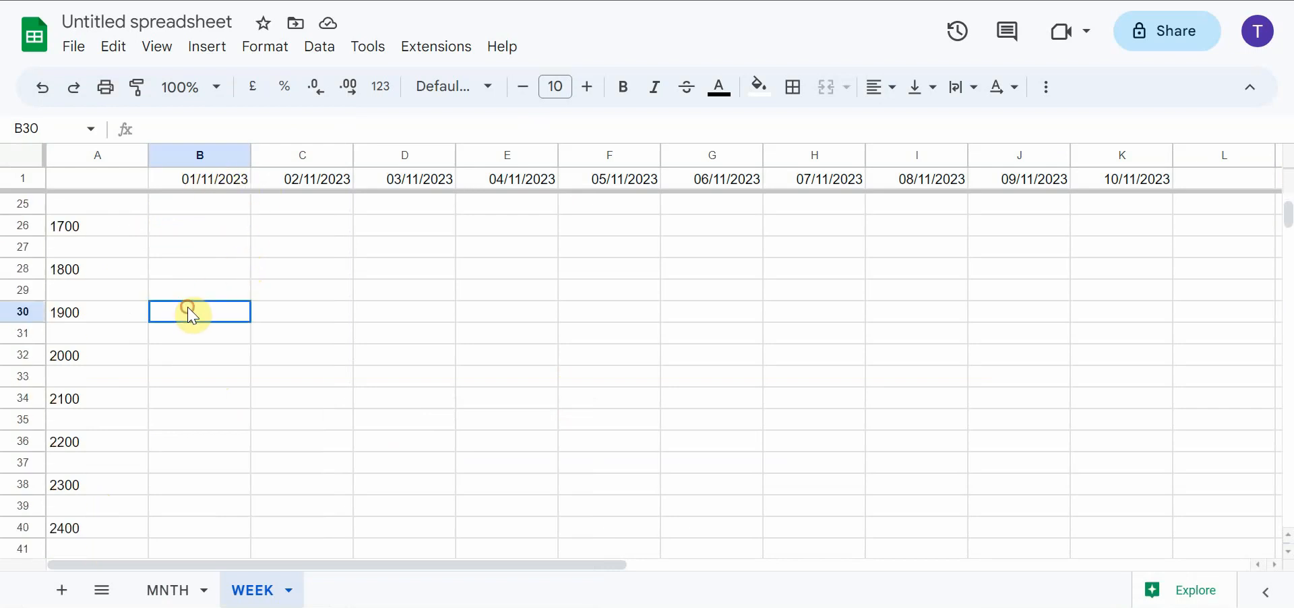
{"action": "type", "text": "GO TO DOTONBORI"}
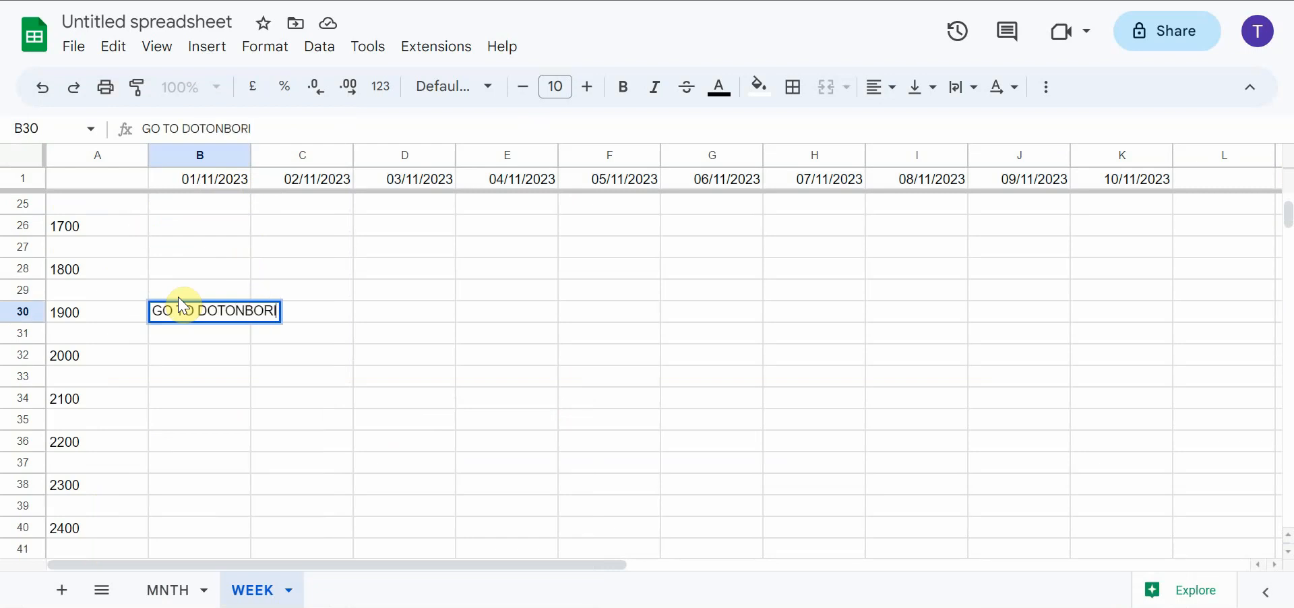
{"action": "left_click", "coordinate": [266, 355]}
Check the entry against the frozen date header and clear GO TO DOTONBORI from cell B30
{"action": "scroll", "coordinate": [266, 356], "scroll_direction": "up", "scroll_amount": 7}
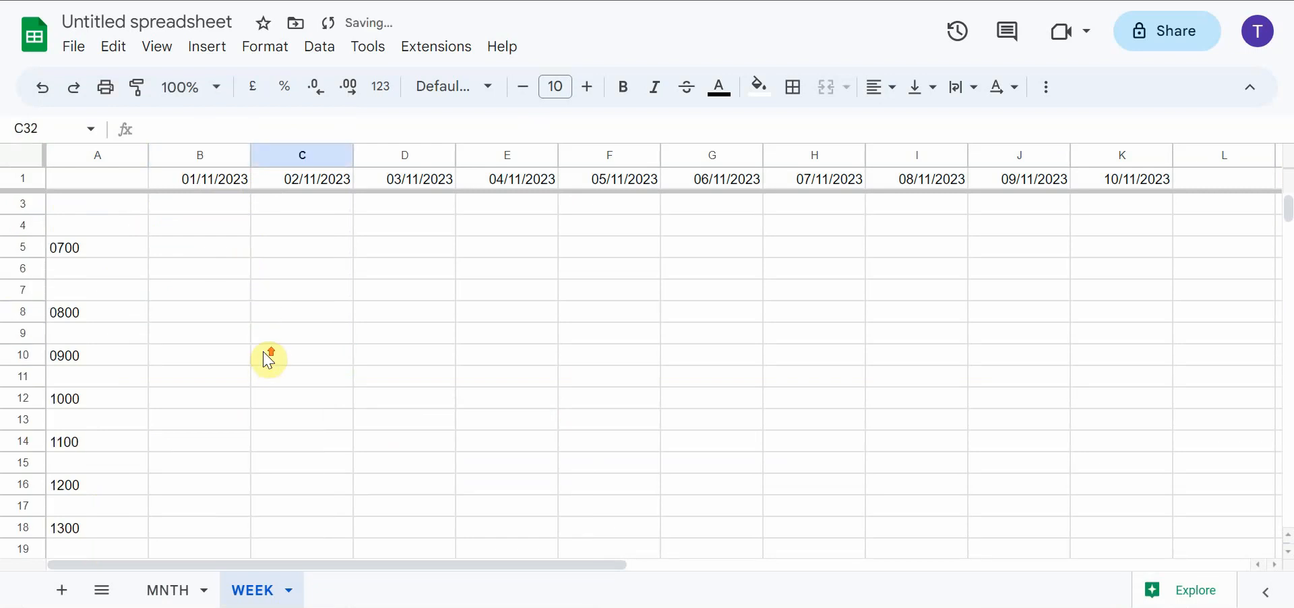
{"action": "scroll", "coordinate": [264, 356], "scroll_direction": "up", "scroll_amount": 1}
{"action": "scroll", "coordinate": [263, 356], "scroll_direction": "down", "scroll_amount": 10}
{"action": "scroll", "coordinate": [262, 356], "scroll_direction": "up", "scroll_amount": 6}
{"action": "scroll", "coordinate": [254, 349], "scroll_direction": "down", "scroll_amount": 4}
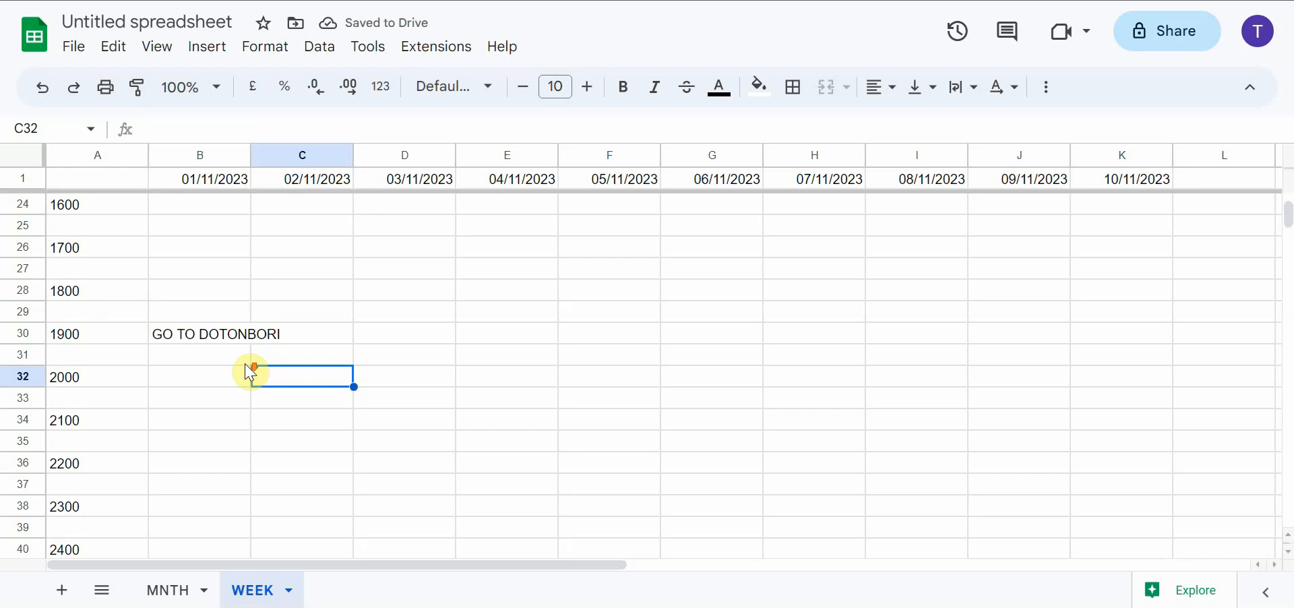
{"action": "left_click", "coordinate": [216, 340]}
{"action": "key", "text": "Delete"}
{"action": "scroll", "coordinate": [214, 330], "scroll_direction": "up", "scroll_amount": 7}
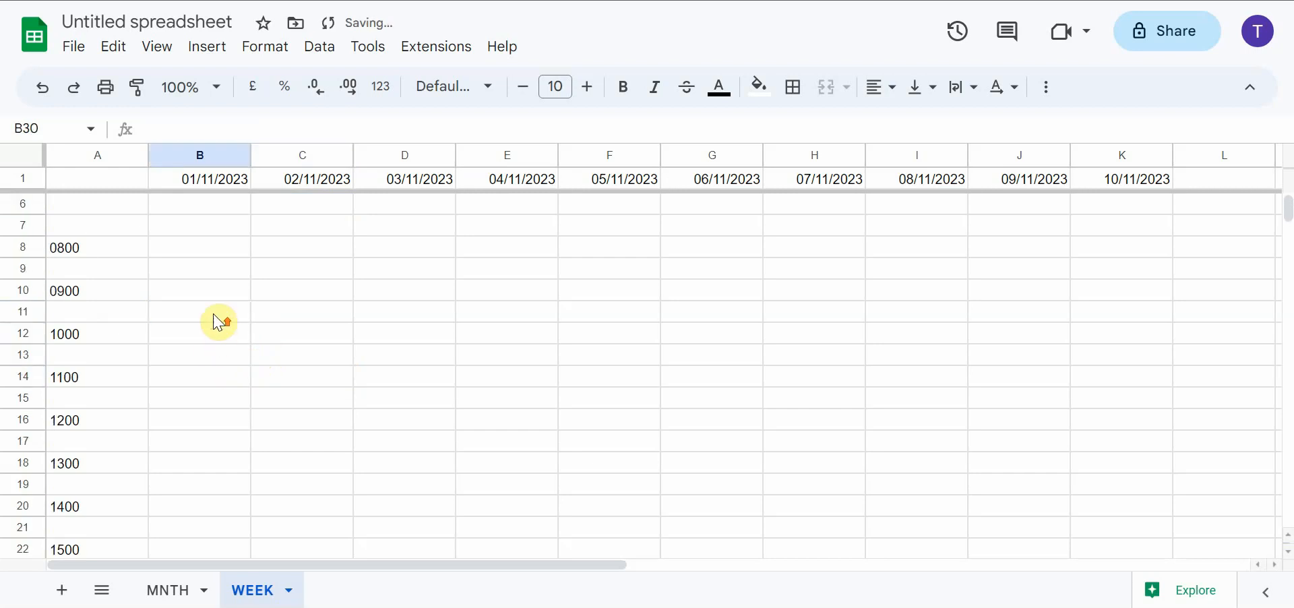
Enter NAMBA in cell B2, at 0600 under 01/11/2023
{"action": "left_click", "coordinate": [205, 211]}
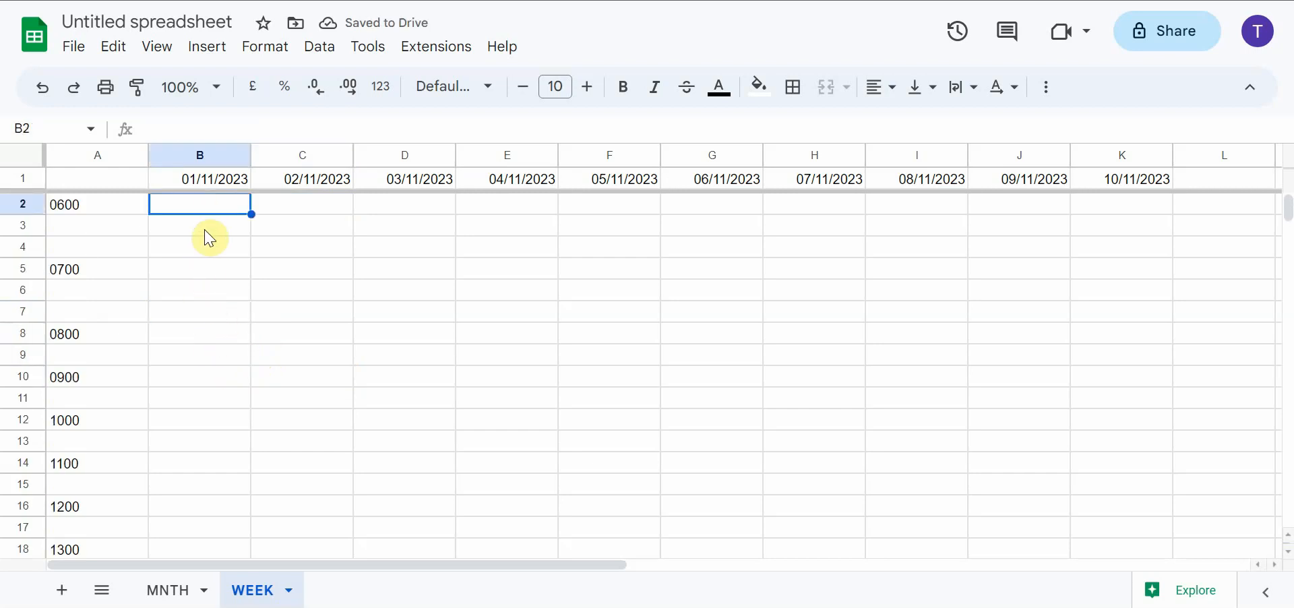
{"action": "left_click_drag", "start_coordinate": [213, 216], "coordinate": [202, 330]}
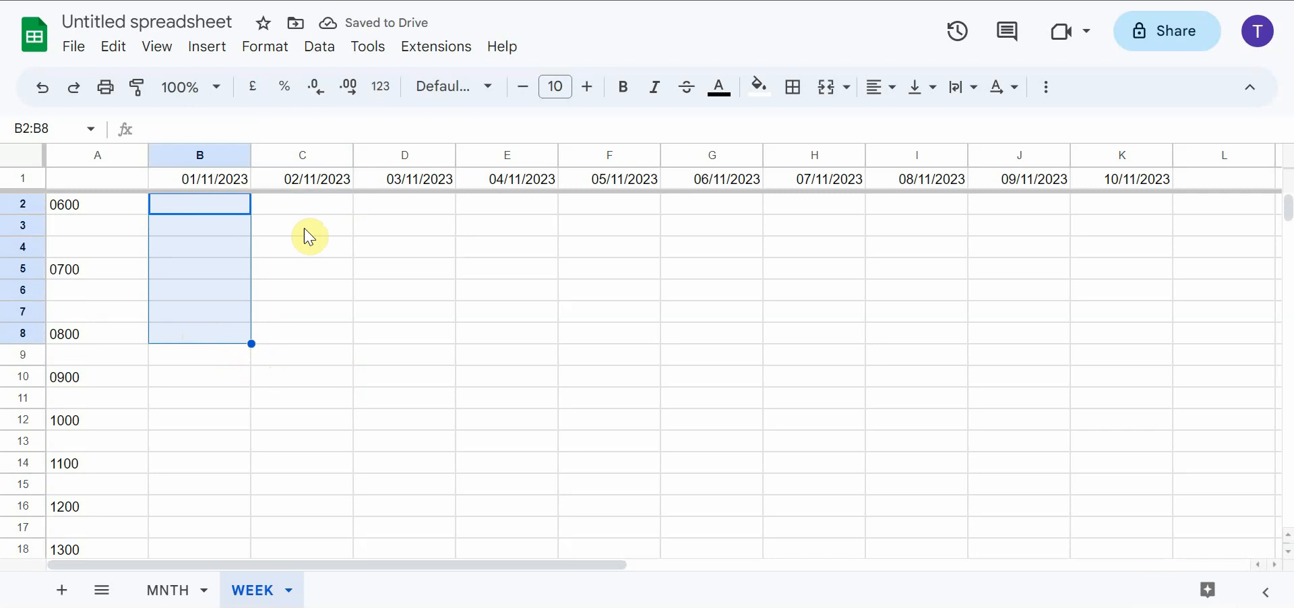
{"action": "left_click", "coordinate": [225, 212]}
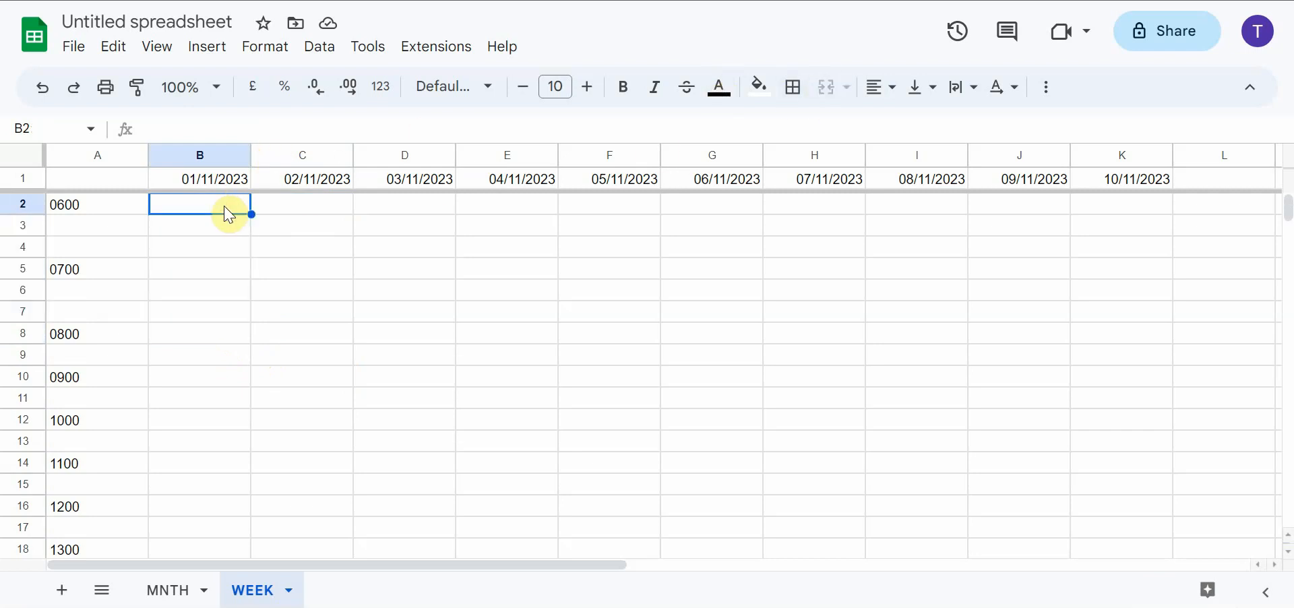
{"action": "type", "text": "NA"}
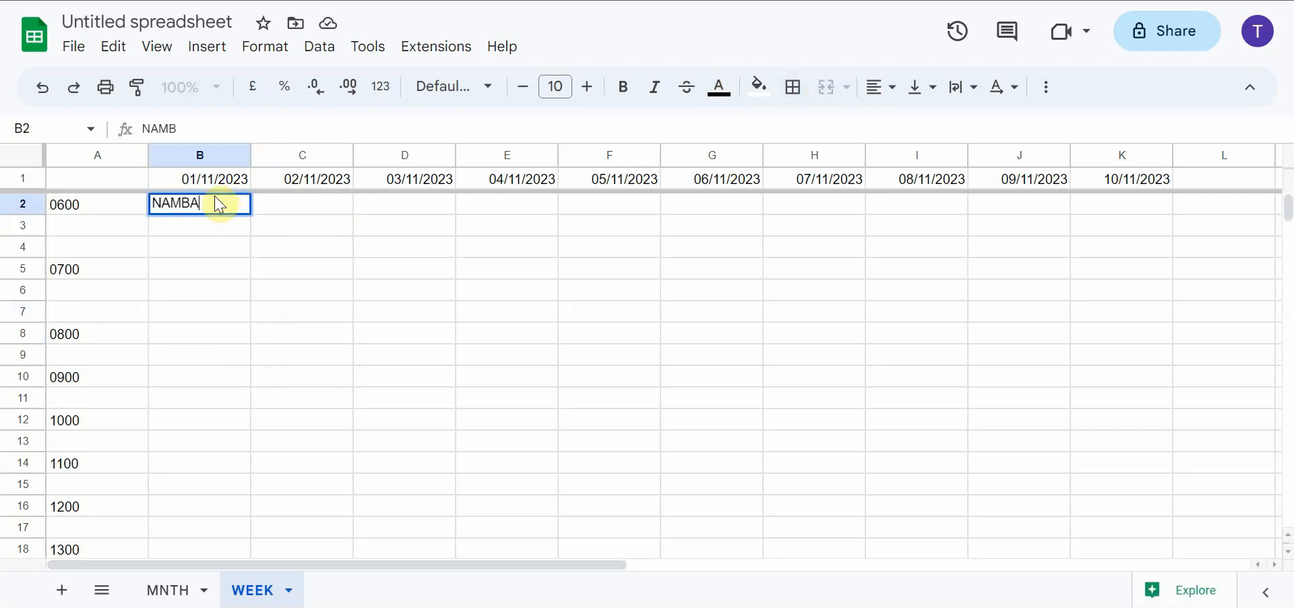
{"action": "type", "text": "MBA"}
{"action": "key", "text": "Return"}
Fill cells B3 to B9 with the placeholder entries e, 2342, 23, 234, 23, 423 and 4
{"action": "type", "text": "e"}
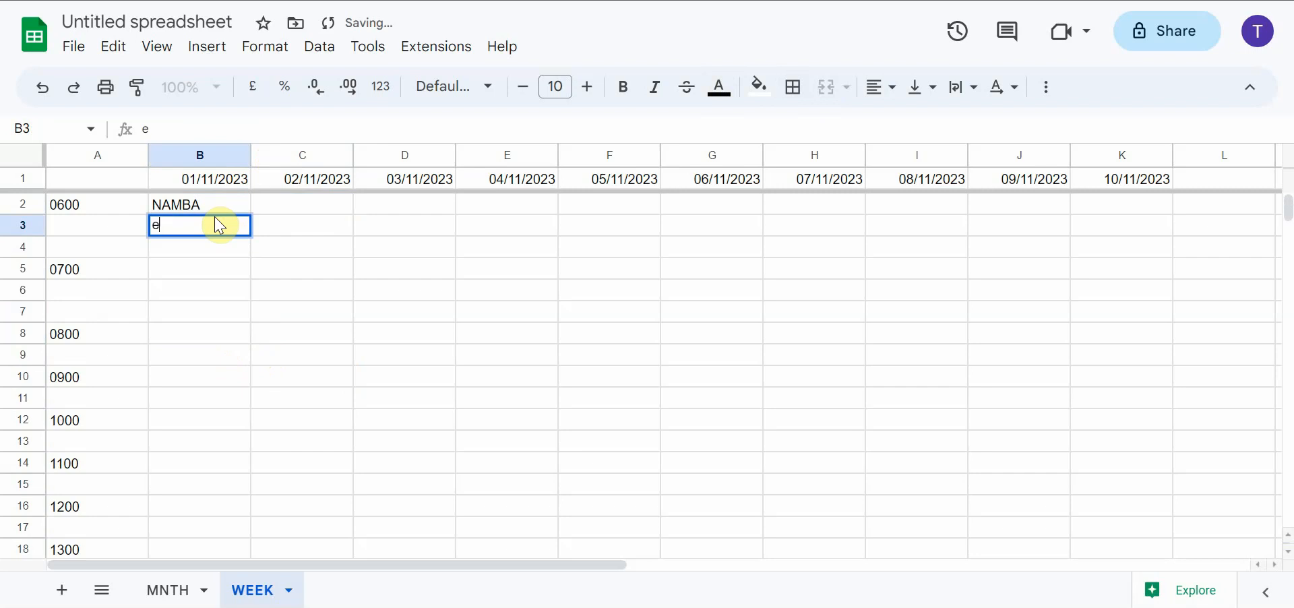
{"action": "key", "text": "Return"}
{"action": "type", "text": "2342"}
{"action": "key", "text": "Return"}
{"action": "type", "text": "23"}
{"action": "key", "text": "Return"}
{"action": "type", "text": "234"}
{"action": "key", "text": "Return"}
{"action": "type", "text": "23"}
{"action": "key", "text": "Return"}
{"action": "type", "text": "423"}
{"action": "key", "text": "Return"}
{"action": "type", "text": "4"}
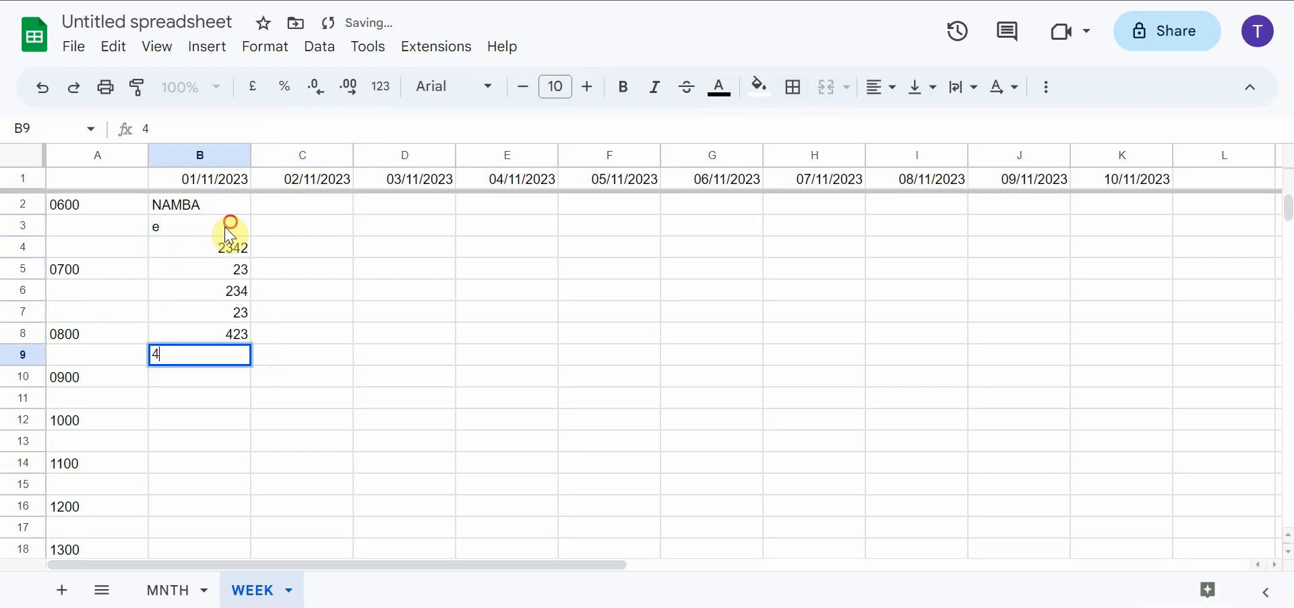
Try a red fill on cells B2:B9 and undo it
{"action": "mouse_move", "coordinate": [229, 237]}
{"action": "left_mouse_down"}
{"action": "mouse_move", "coordinate": [231, 337]}
{"action": "mouse_move", "coordinate": [226, 205]}
{"action": "left_mouse_up"}
{"action": "left_click", "coordinate": [760, 86]}
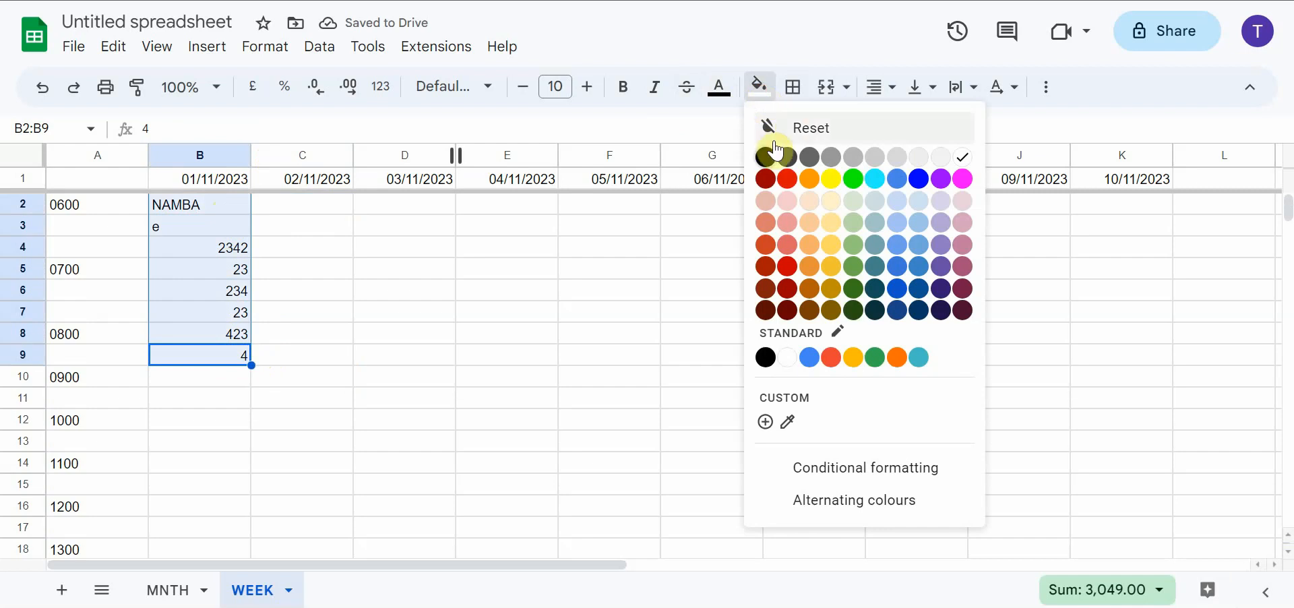
{"action": "left_click", "coordinate": [787, 179]}
{"action": "left_click", "coordinate": [413, 375]}
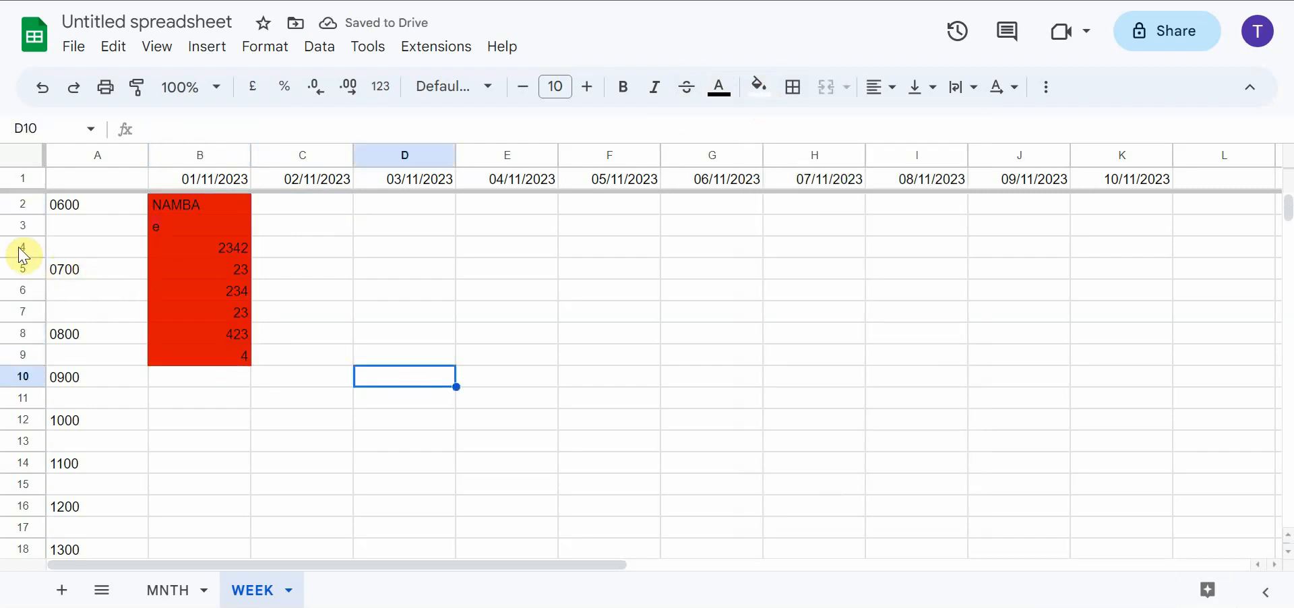
{"action": "key", "text": "ctrl+z"}
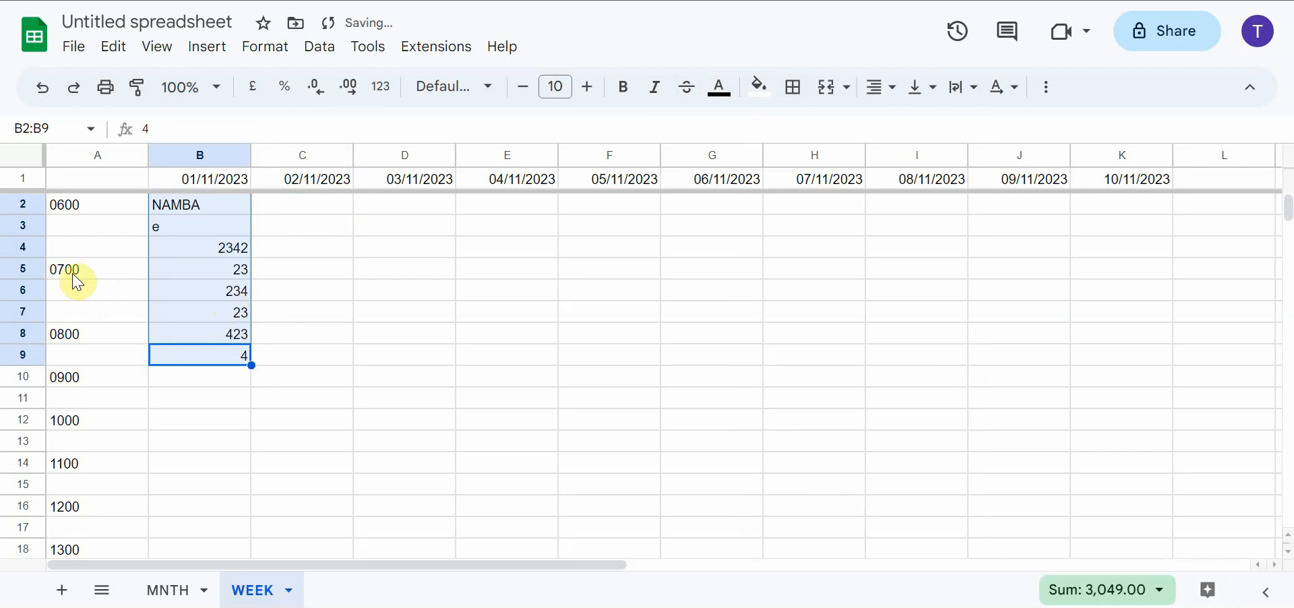
Insert three blank rows below row 4 to extend the 0600 block
{"action": "left_click", "coordinate": [29, 253]}
{"action": "right_click", "coordinate": [34, 256]}
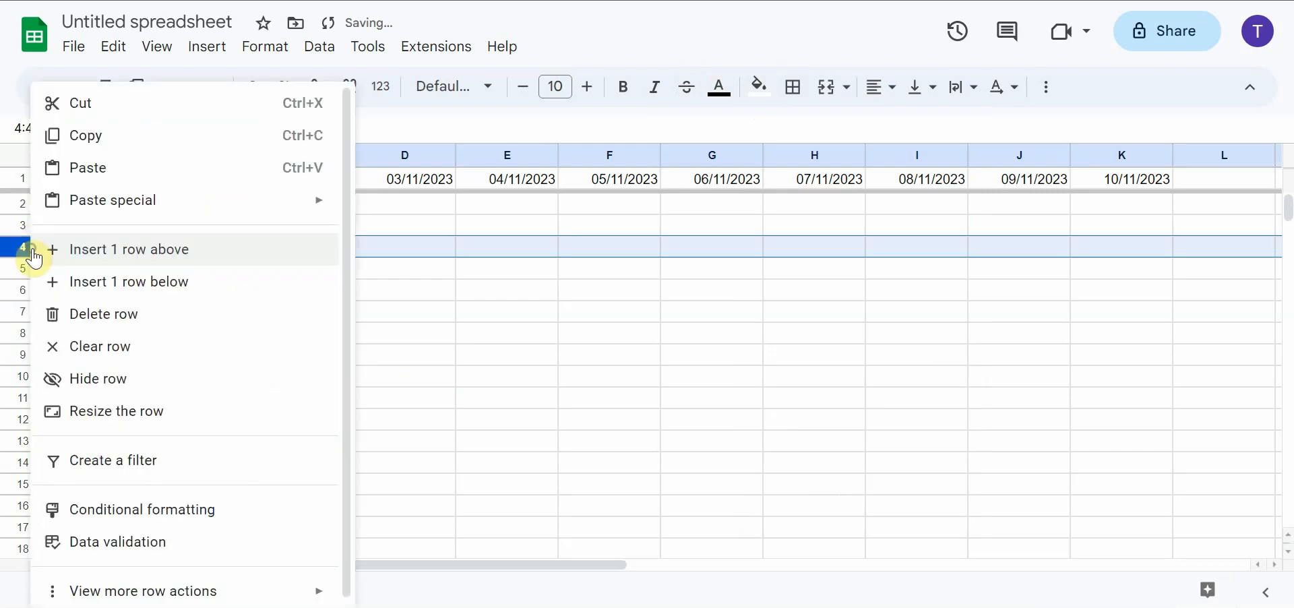
{"action": "left_click", "coordinate": [110, 281]}
{"action": "right_click", "coordinate": [19, 246]}
{"action": "left_click", "coordinate": [128, 292]}
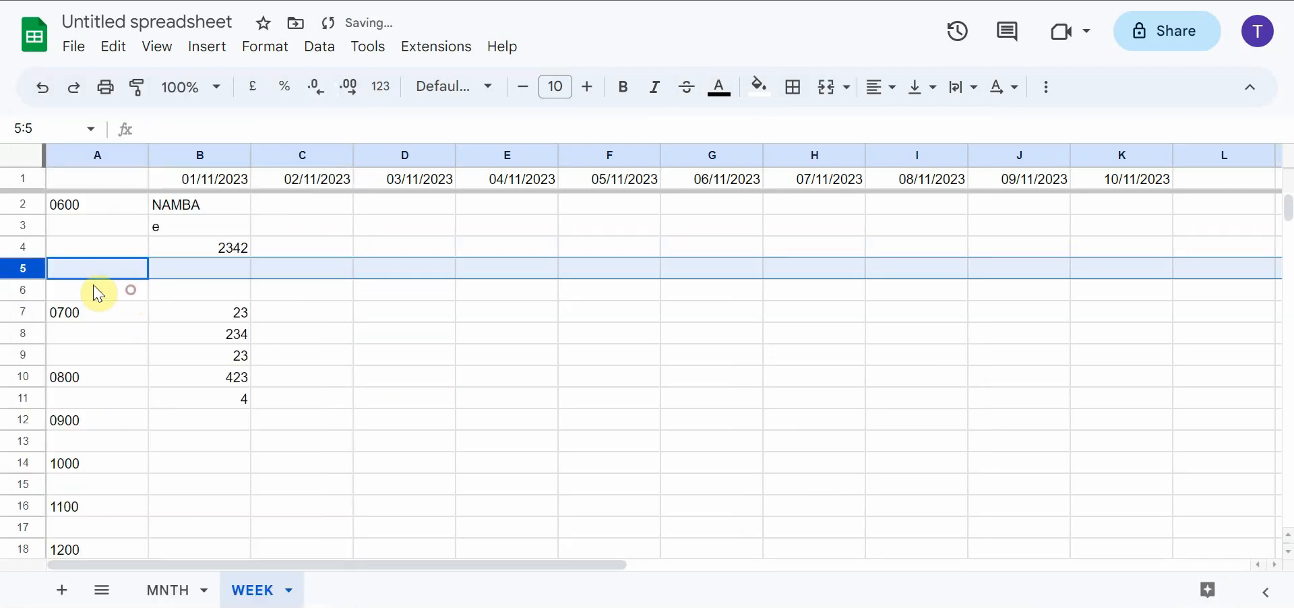
{"action": "right_click", "coordinate": [19, 246]}
{"action": "left_click", "coordinate": [171, 283]}
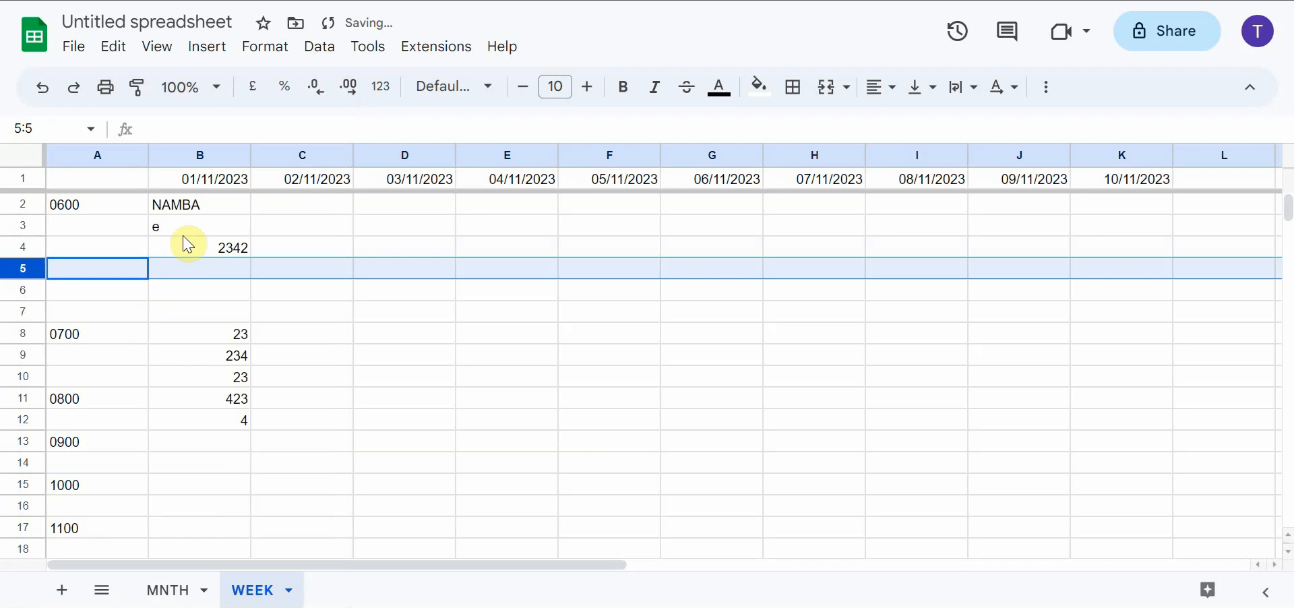
Enter the placeholder texts f, sd, sf and sdf in cells B5 to B8
{"action": "left_click", "coordinate": [219, 273]}
{"action": "type", "text": "f"}
{"action": "key", "text": "Return"}
{"action": "type", "text": "sd"}
{"action": "key", "text": "Return"}
{"action": "type", "text": "sf"}
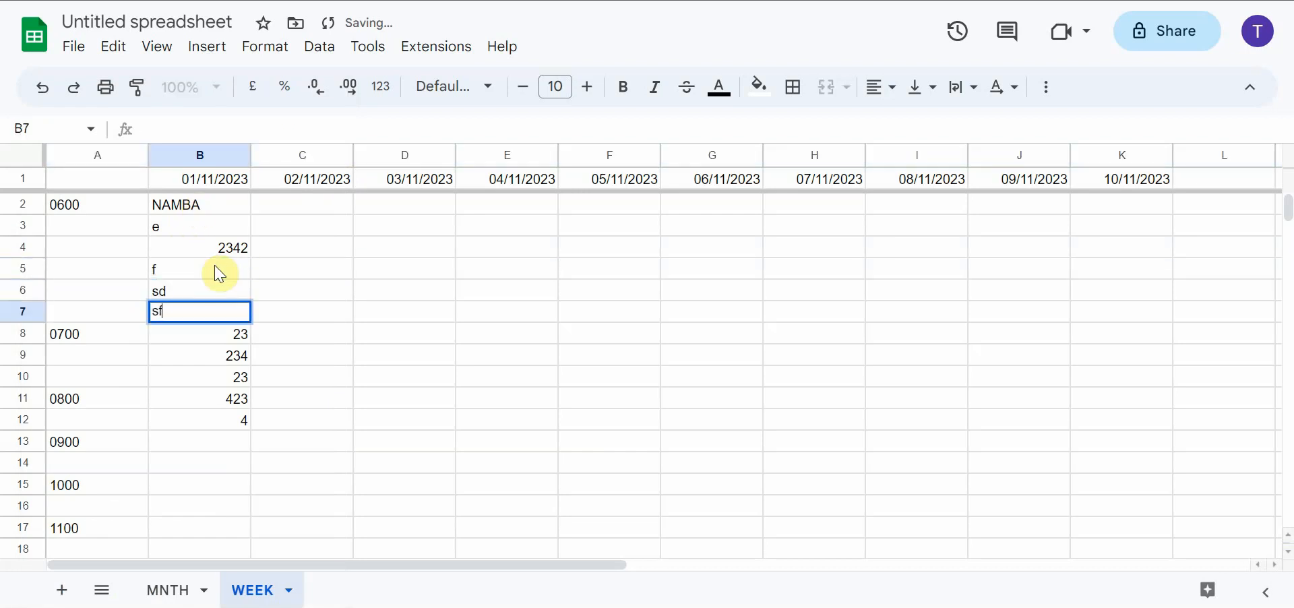
{"action": "key", "text": "Return"}
{"action": "type", "text": "sdf"}
Fill the NAMBA block, cells B2:B8, with cyan
{"action": "left_click_drag", "start_coordinate": [202, 205], "coordinate": [208, 326]}
{"action": "left_click", "coordinate": [760, 85]}
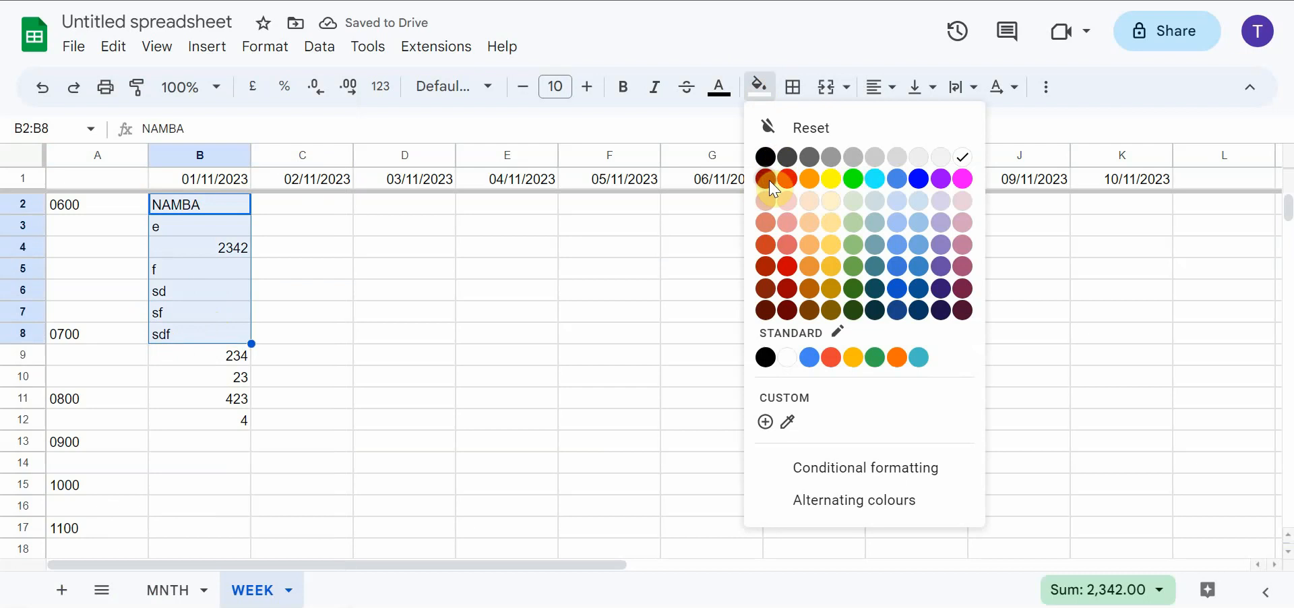
{"action": "left_click", "coordinate": [766, 201]}
{"action": "left_click", "coordinate": [760, 86]}
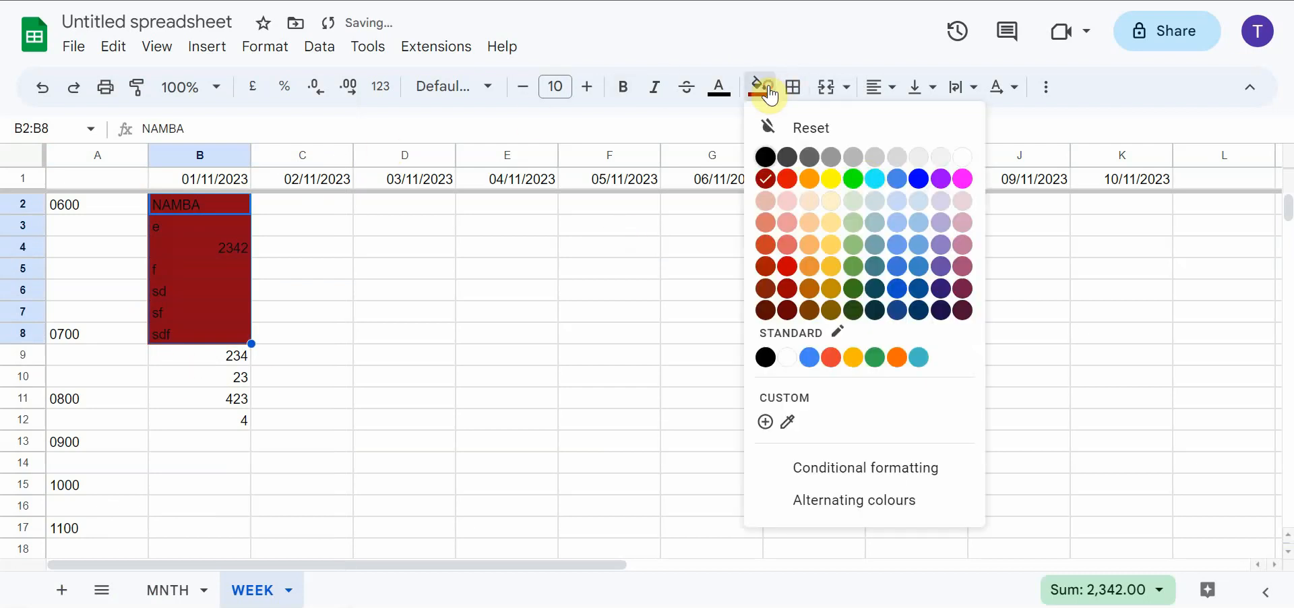
{"action": "left_click", "coordinate": [878, 188]}
Replace the value in cell B9 with TENNOJI
{"action": "left_click", "coordinate": [216, 361]}
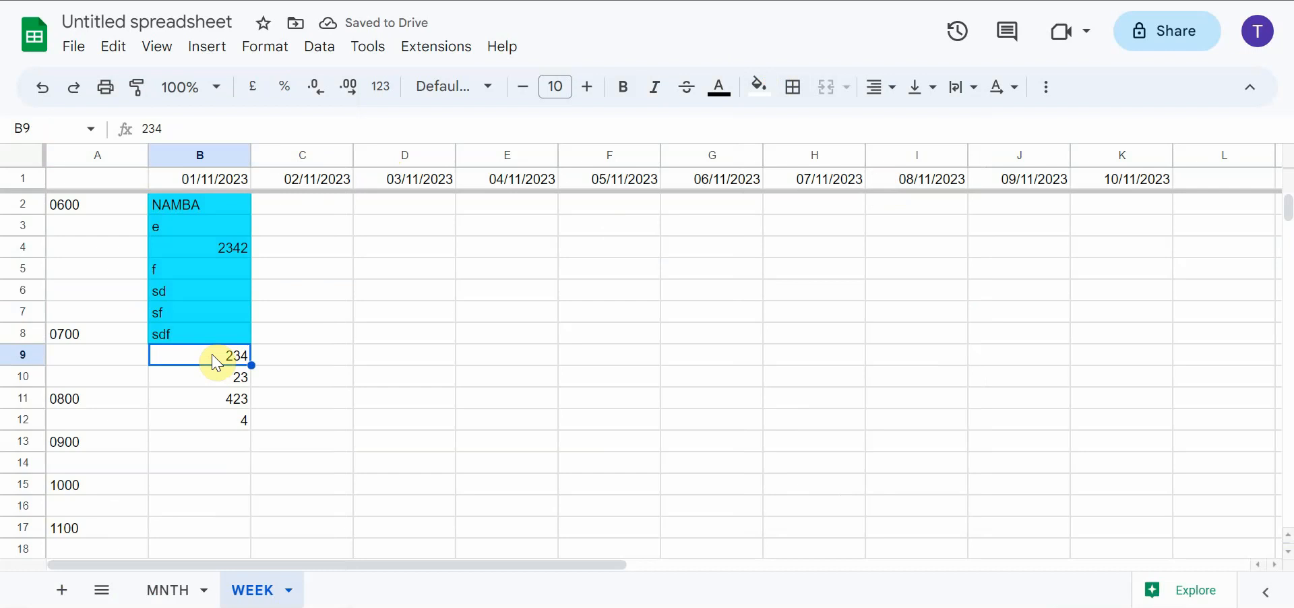
{"action": "type", "text": "TENNOJI"}
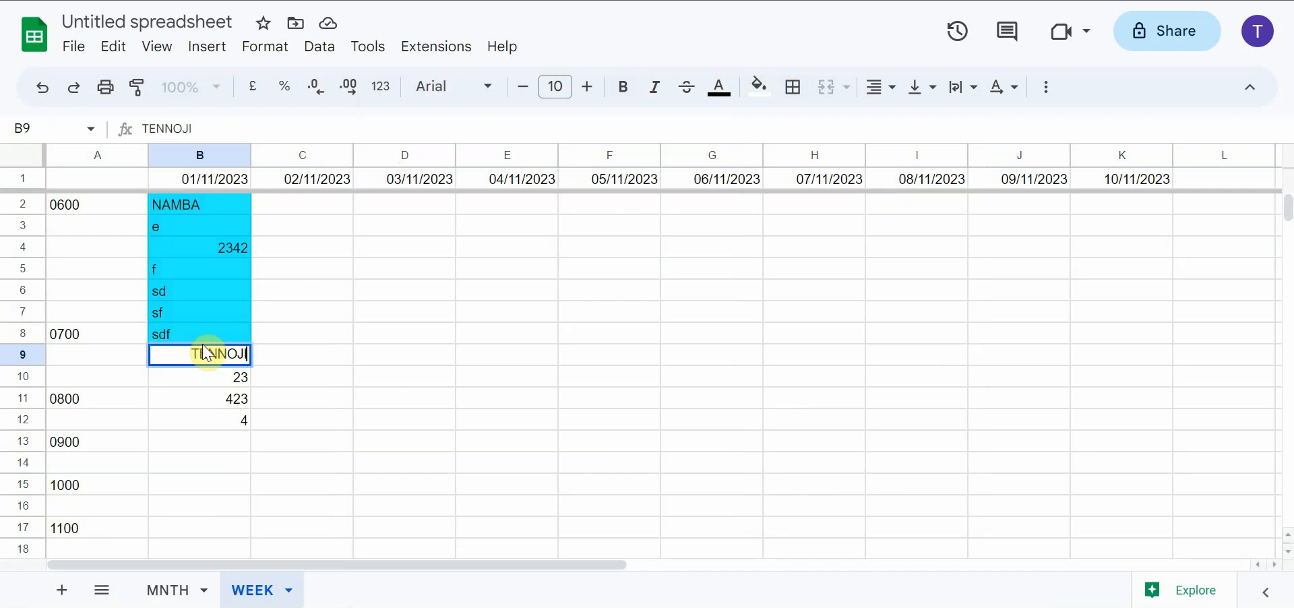
{"action": "left_click", "coordinate": [239, 450]}
{"action": "key", "text": "ctrl+f"}
{"action": "type", "text": "421342"}
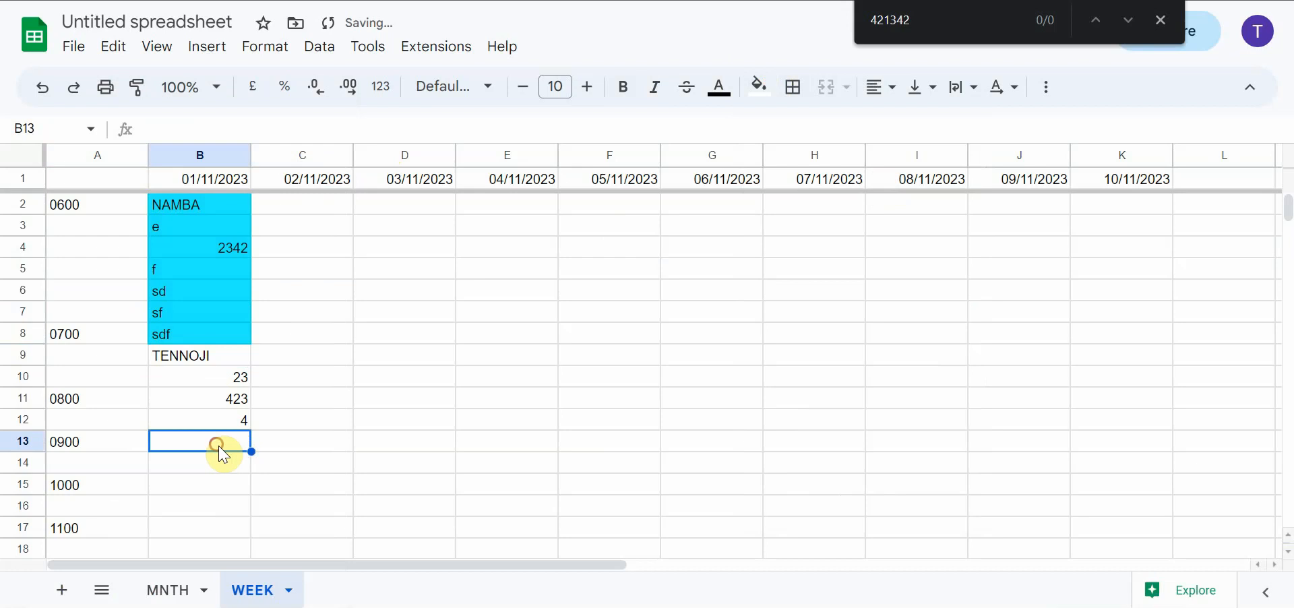
{"action": "left_click", "coordinate": [448, 423]}
{"action": "left_click", "coordinate": [1161, 26]}
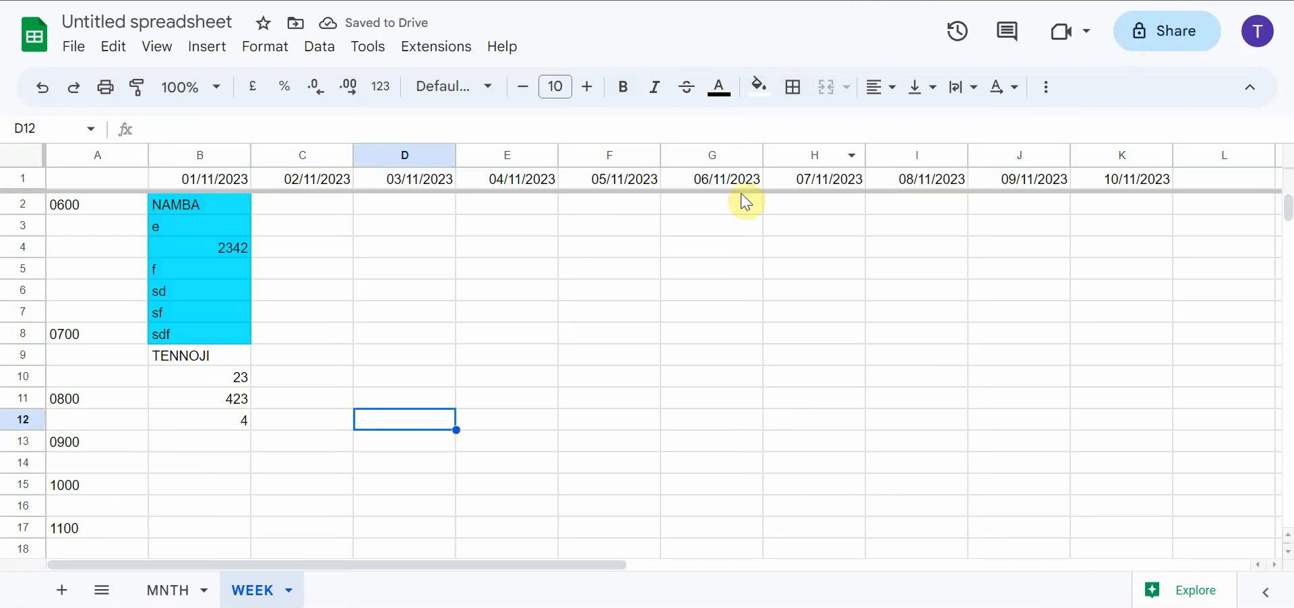
Enter 234234 in cell B13 and fill cells B9:B13 with cyan
{"action": "left_click", "coordinate": [162, 439]}
{"action": "type", "text": "234234"}
{"action": "left_click", "coordinate": [194, 357]}
{"action": "left_click_drag", "start_coordinate": [194, 357], "coordinate": [240, 438]}
{"action": "left_click", "coordinate": [760, 88]}
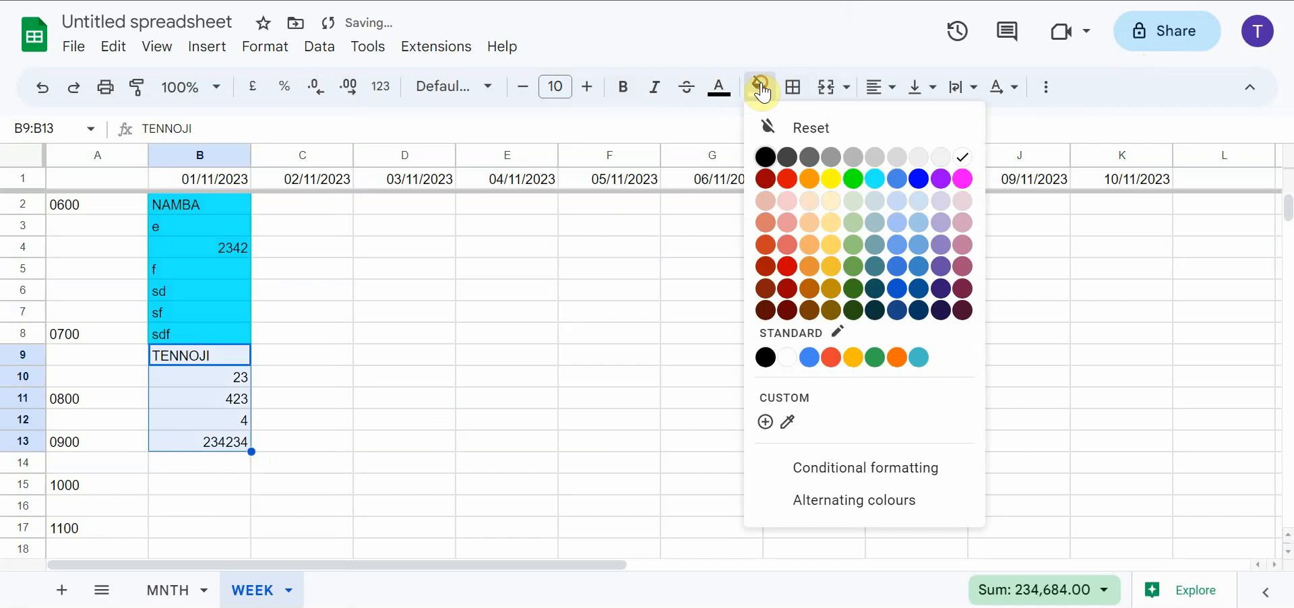
{"action": "left_click", "coordinate": [884, 179]}
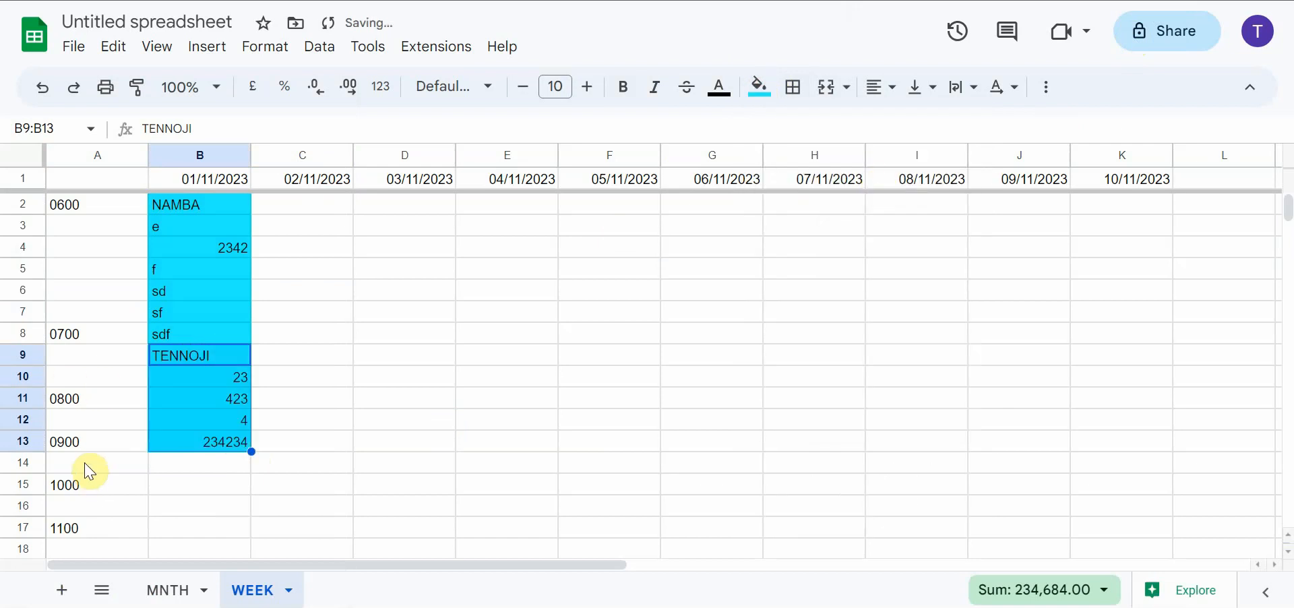
Replace cell B8 with TENNOJI and cell B9 with asdasd so the second block starts at 0700
{"action": "left_click_drag", "start_coordinate": [66, 335], "coordinate": [86, 471]}
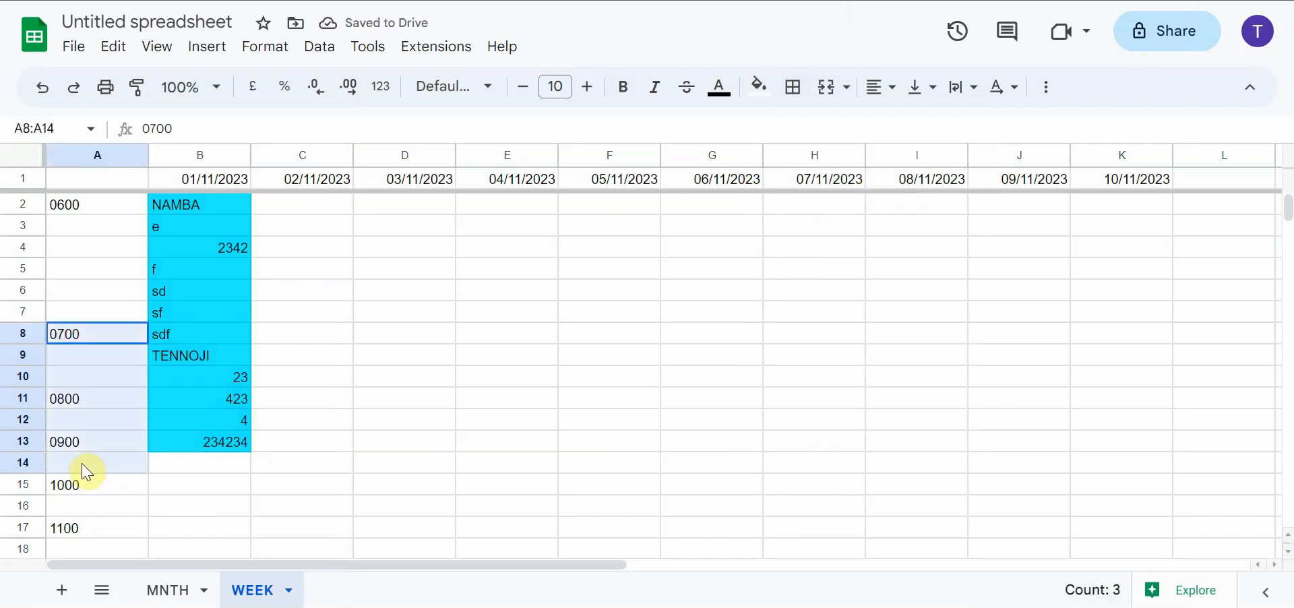
{"action": "left_click", "coordinate": [215, 361]}
{"action": "left_click", "coordinate": [220, 342]}
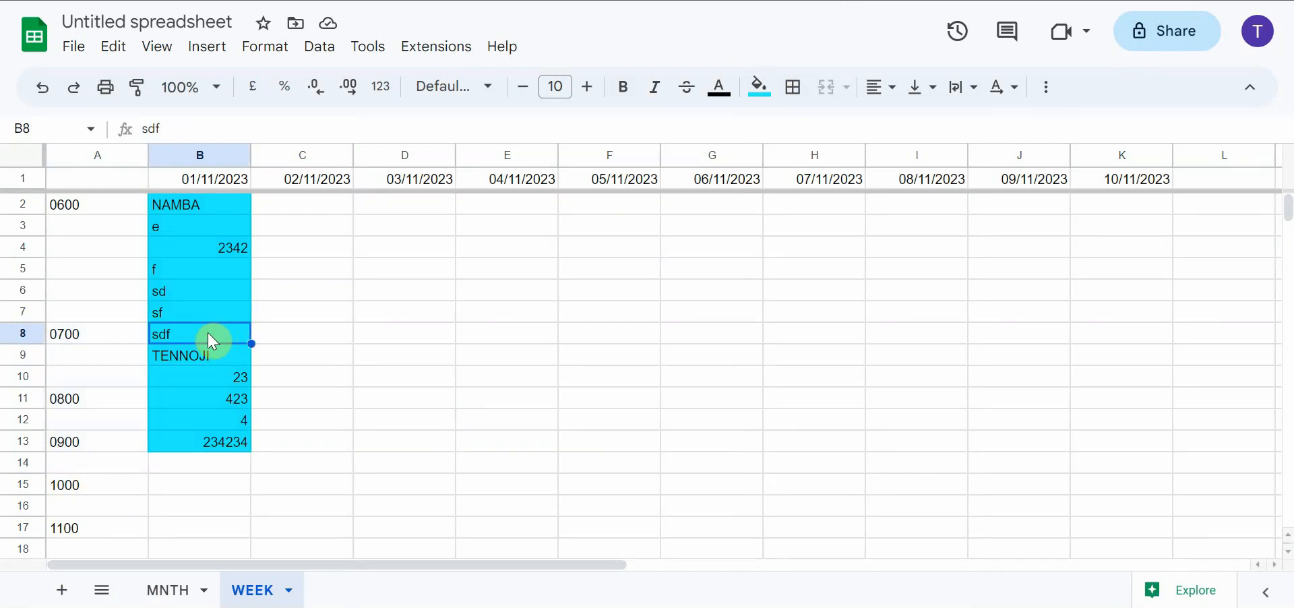
{"action": "type", "text": "TENNOJI"}
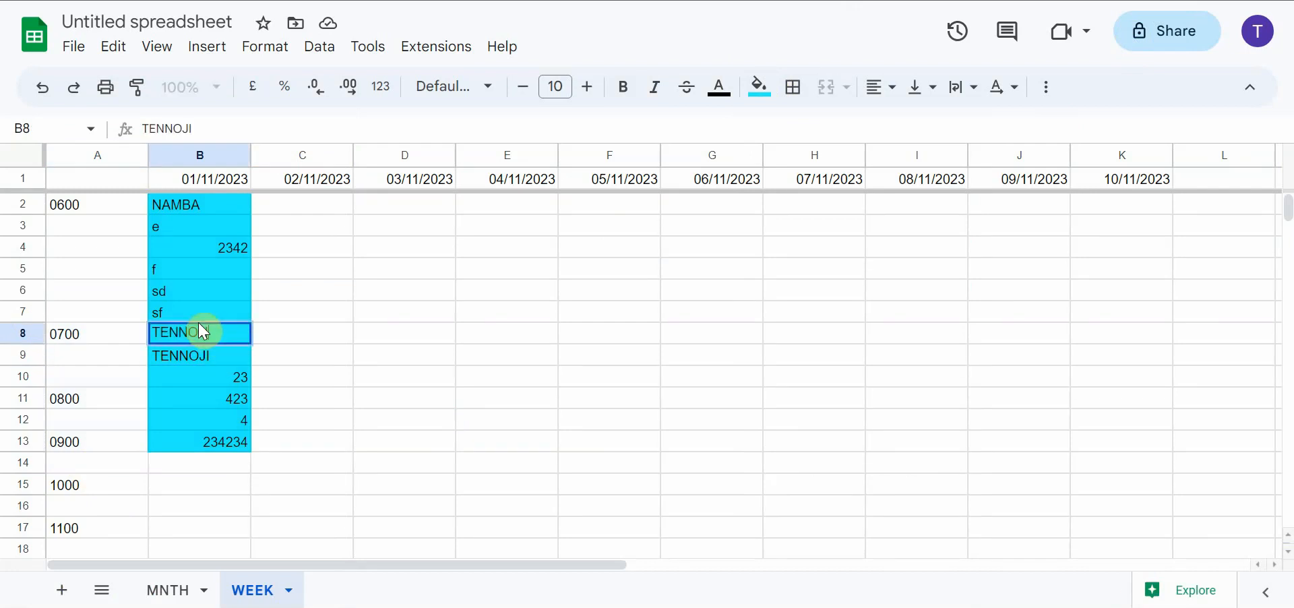
{"action": "key", "text": "Return"}
{"action": "type", "text": "asdasd"}
{"action": "left_click", "coordinate": [404, 346]}
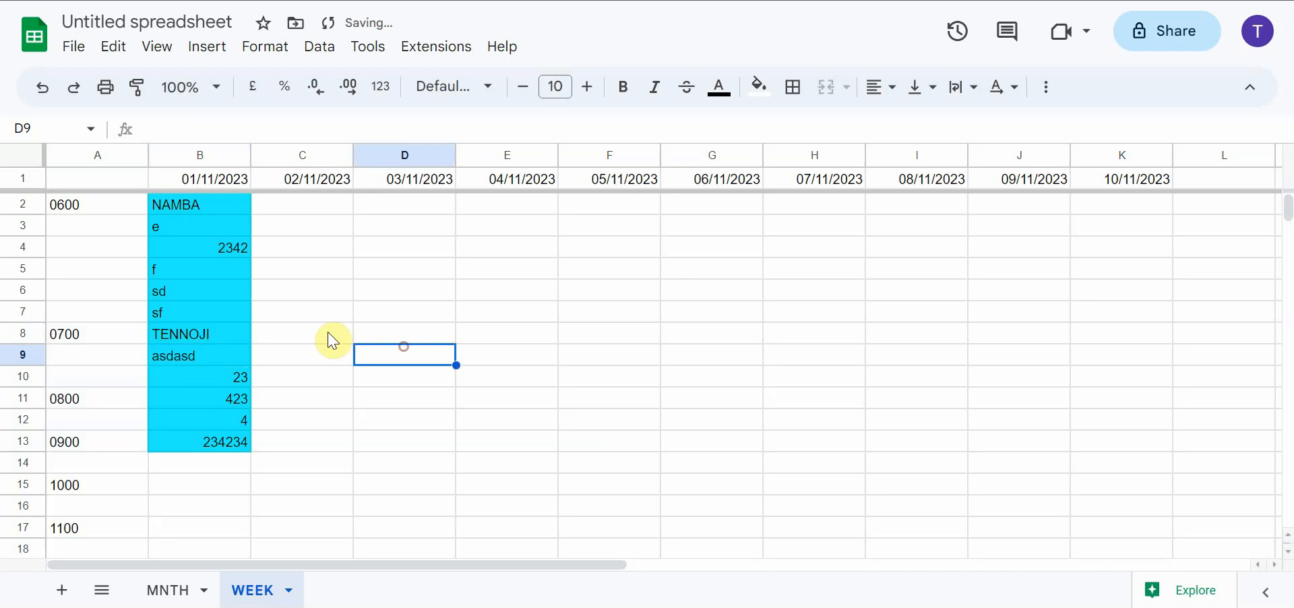
Fill the TENNOJI block, cells B8:B13, with orange
{"action": "left_click_drag", "start_coordinate": [229, 335], "coordinate": [240, 442]}
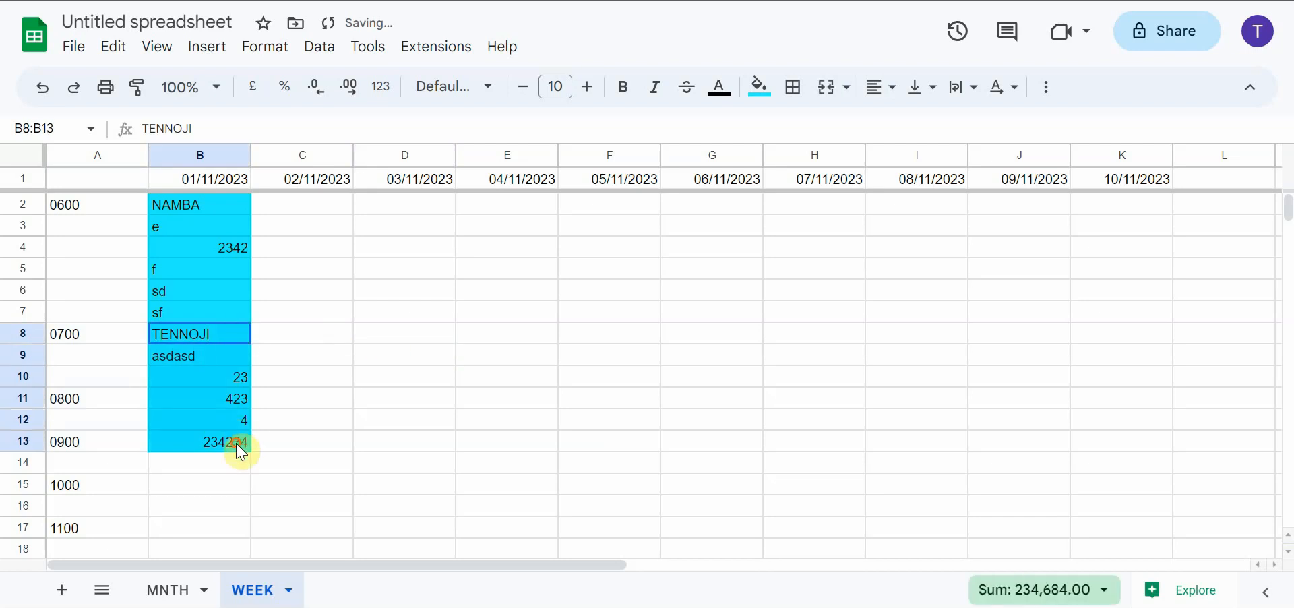
{"action": "left_click", "coordinate": [786, 102]}
{"action": "left_click", "coordinate": [788, 177]}
{"action": "left_click", "coordinate": [391, 344]}
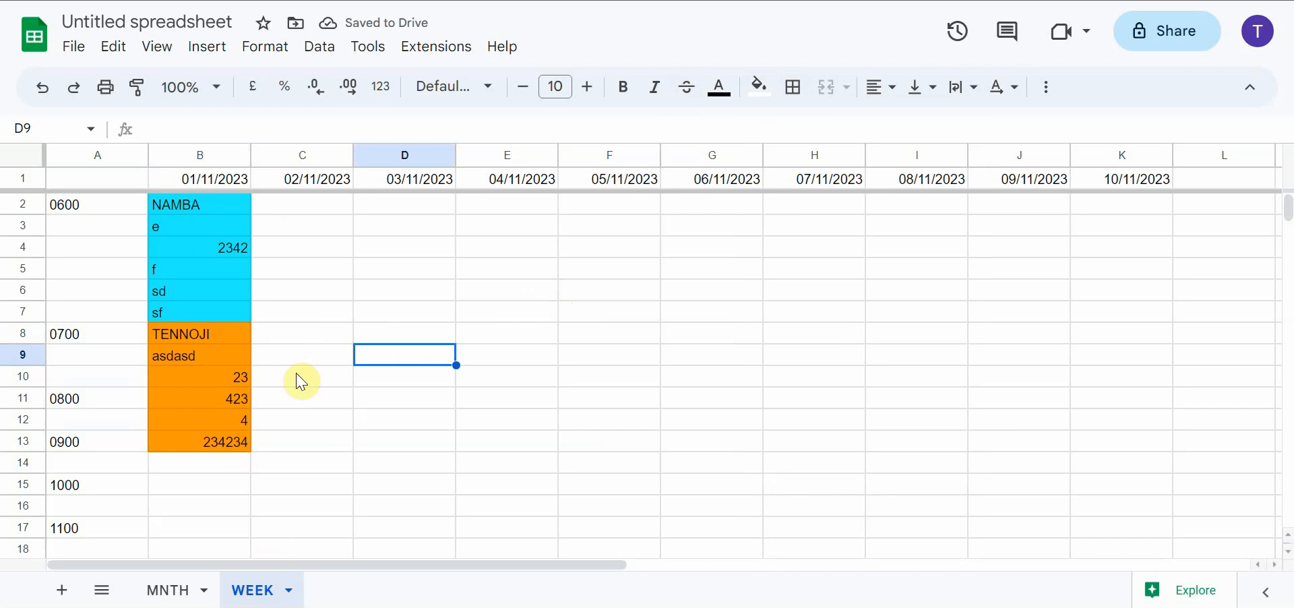
Add a new sheet after WEEK and rename it 01we
{"action": "scroll", "coordinate": [753, 275], "scroll_direction": "down", "scroll_amount": 5}
{"action": "scroll", "coordinate": [694, 295], "scroll_direction": "up", "scroll_amount": 5}
{"action": "left_click", "coordinate": [63, 590]}
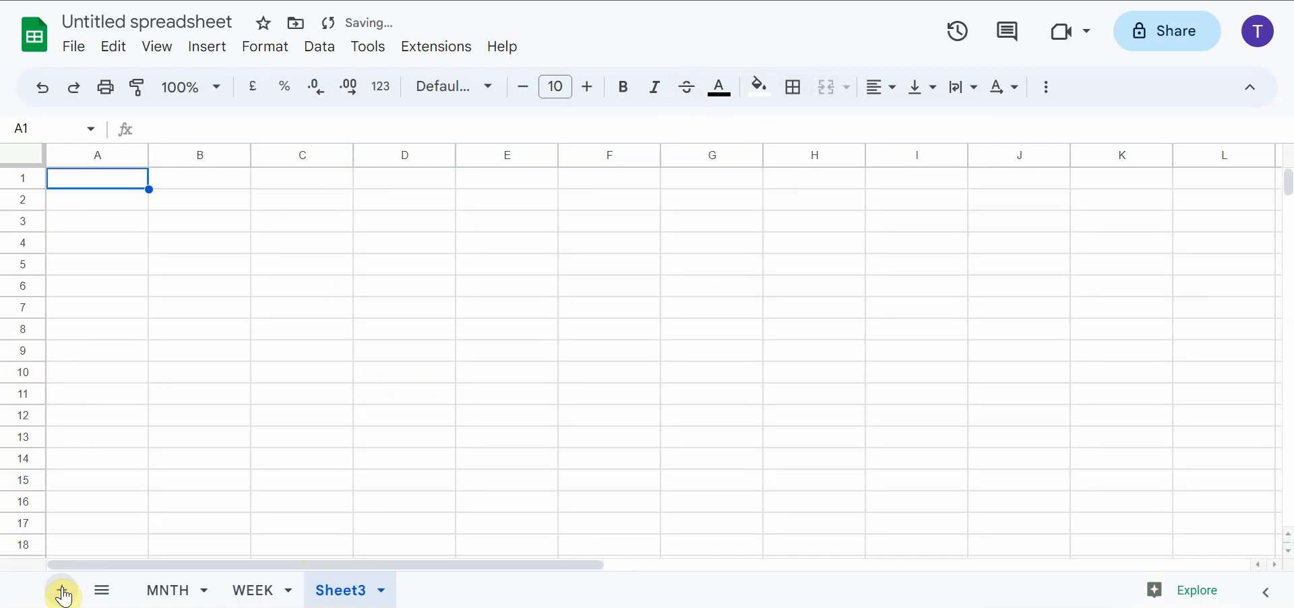
{"action": "left_click", "coordinate": [383, 593]}
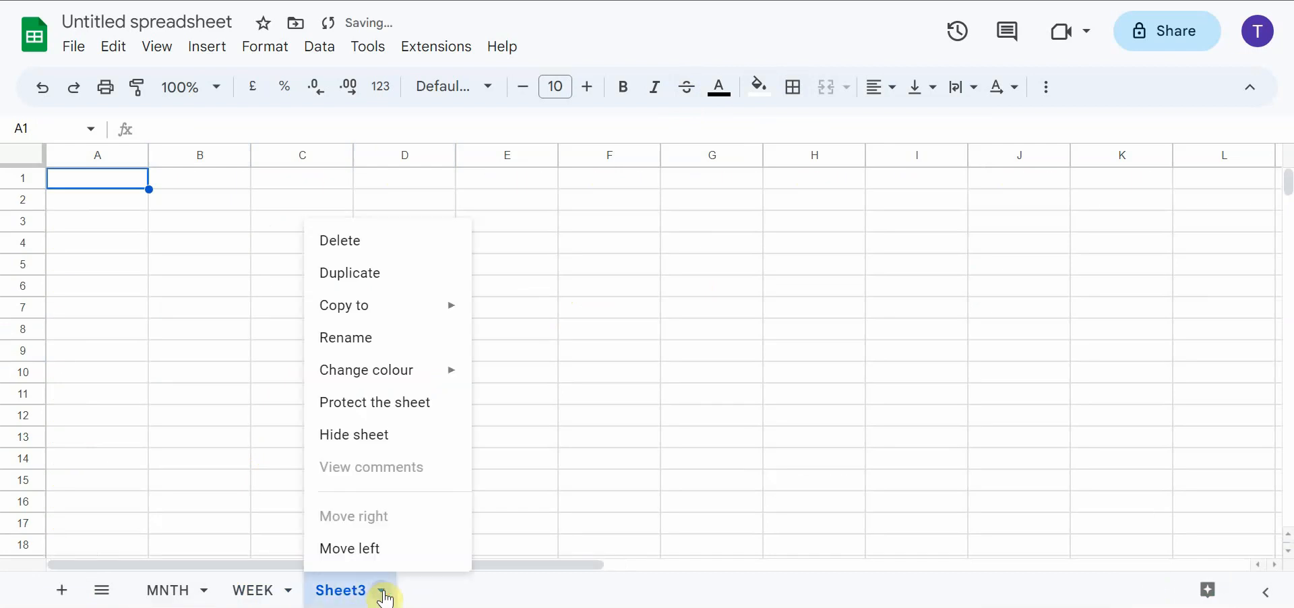
{"action": "left_click", "coordinate": [402, 333]}
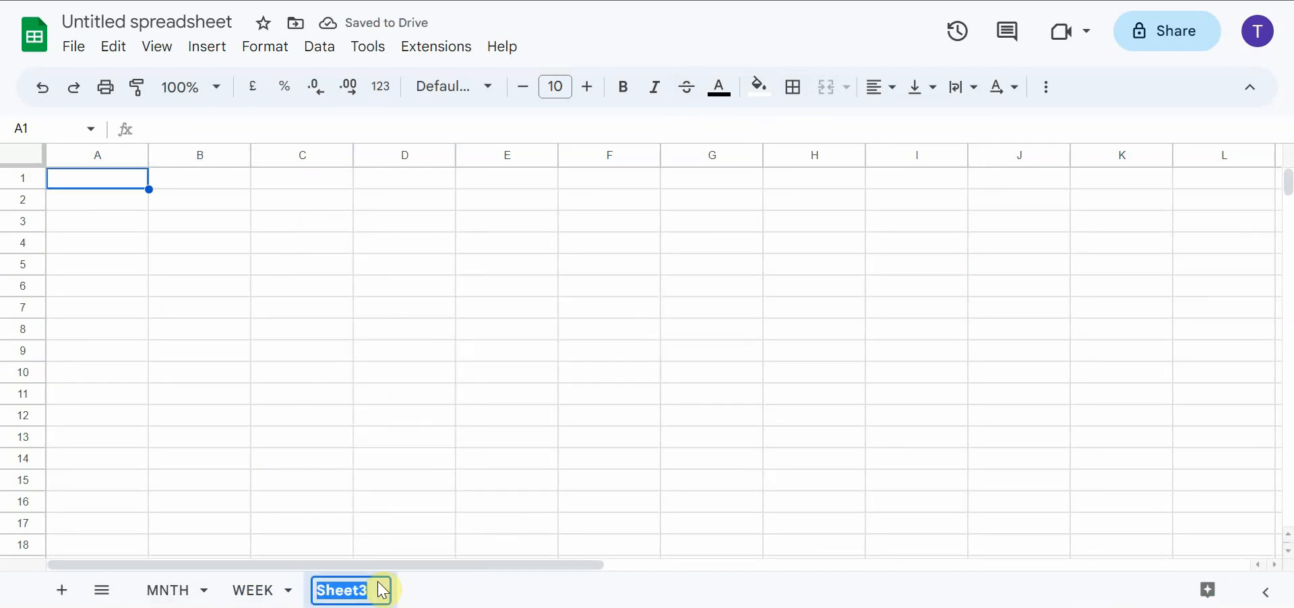
{"action": "type", "text": "01we"}
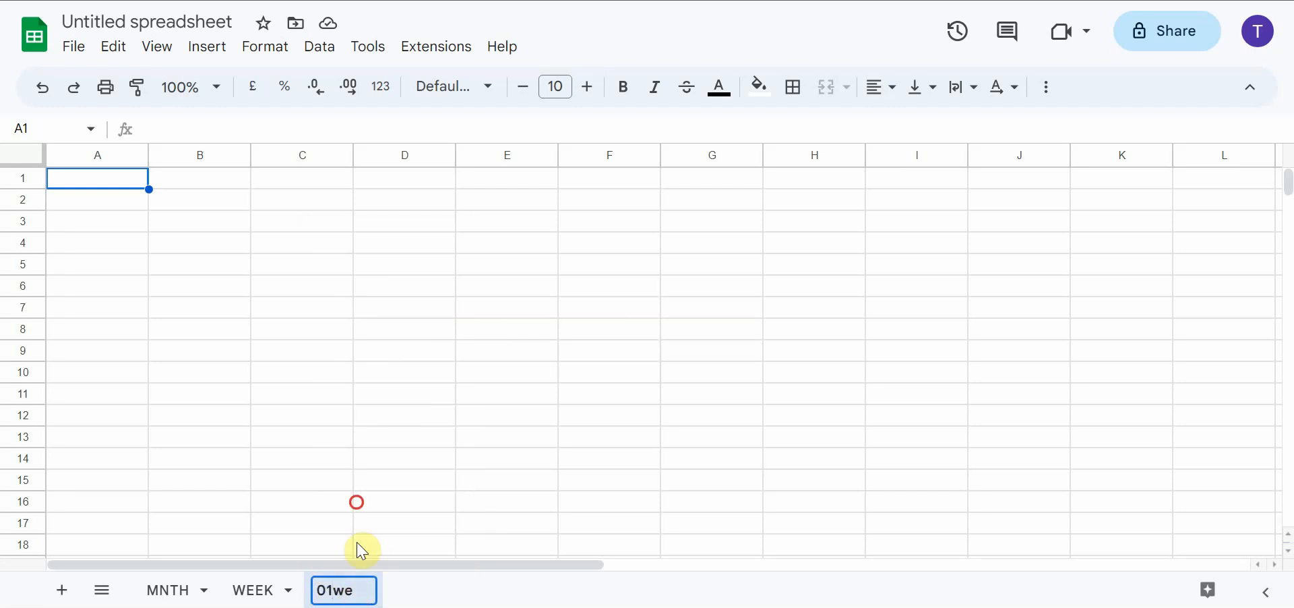
{"action": "left_click", "coordinate": [361, 504]}
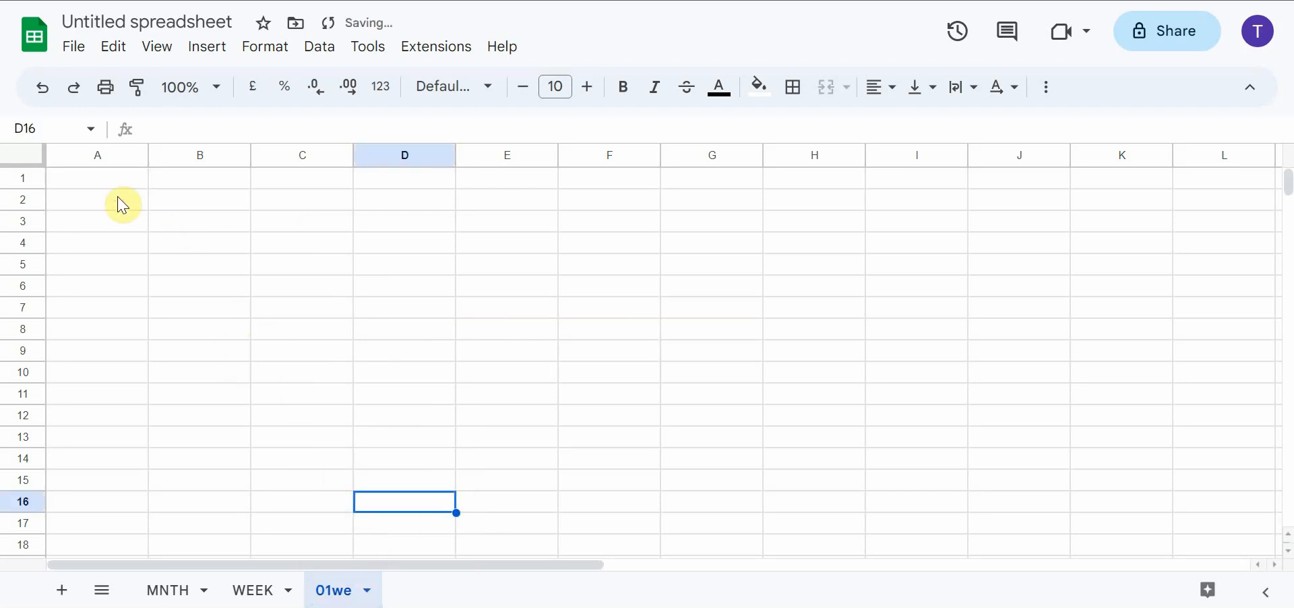
{"action": "left_click", "coordinate": [103, 180]}
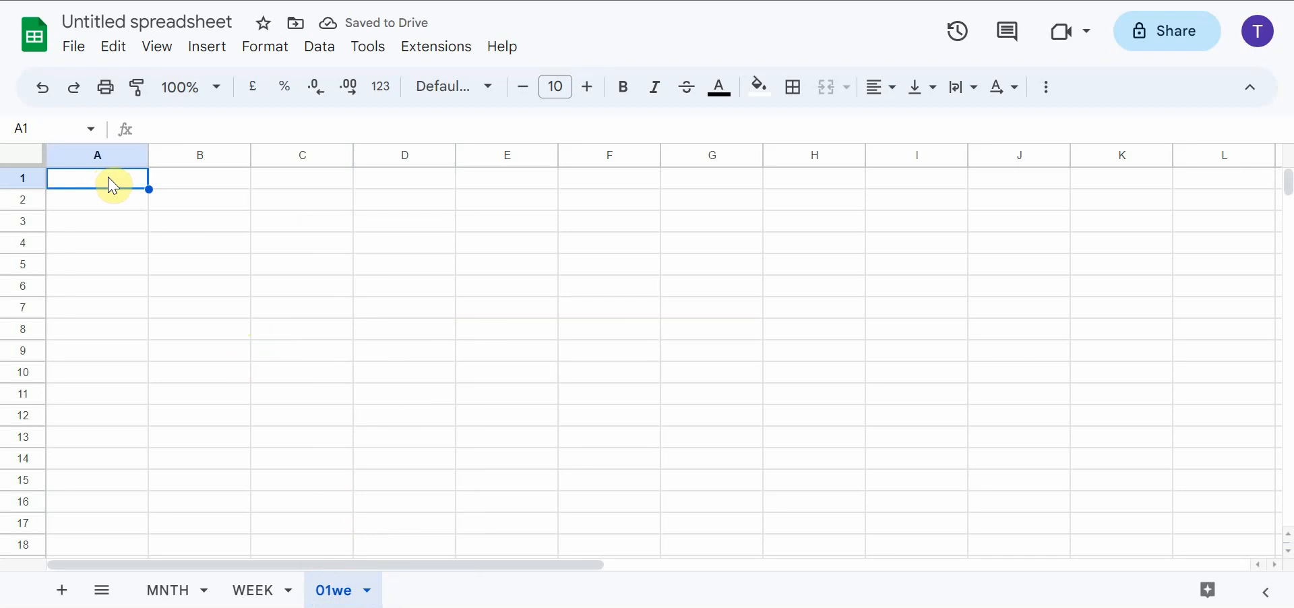
Copy the time labels in cells A2:A43 of the WEEK sheet and paste them into the 01we sheet from cell A2
{"action": "left_click", "coordinate": [263, 591]}
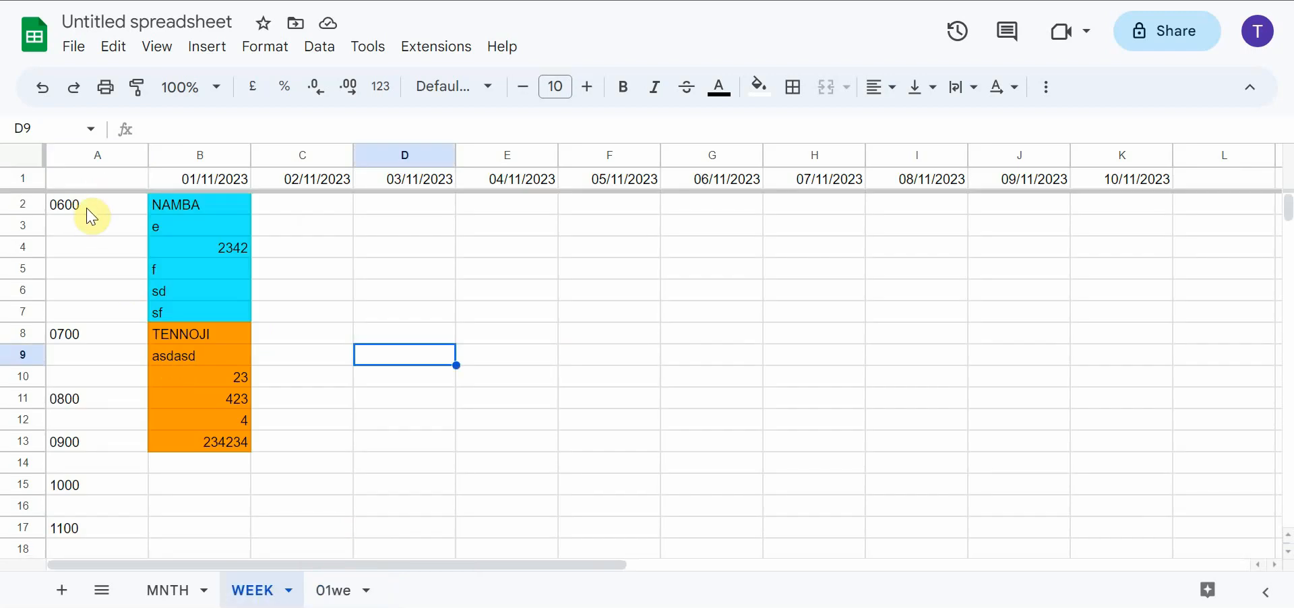
{"action": "left_click_drag", "start_coordinate": [93, 217], "coordinate": [108, 415]}
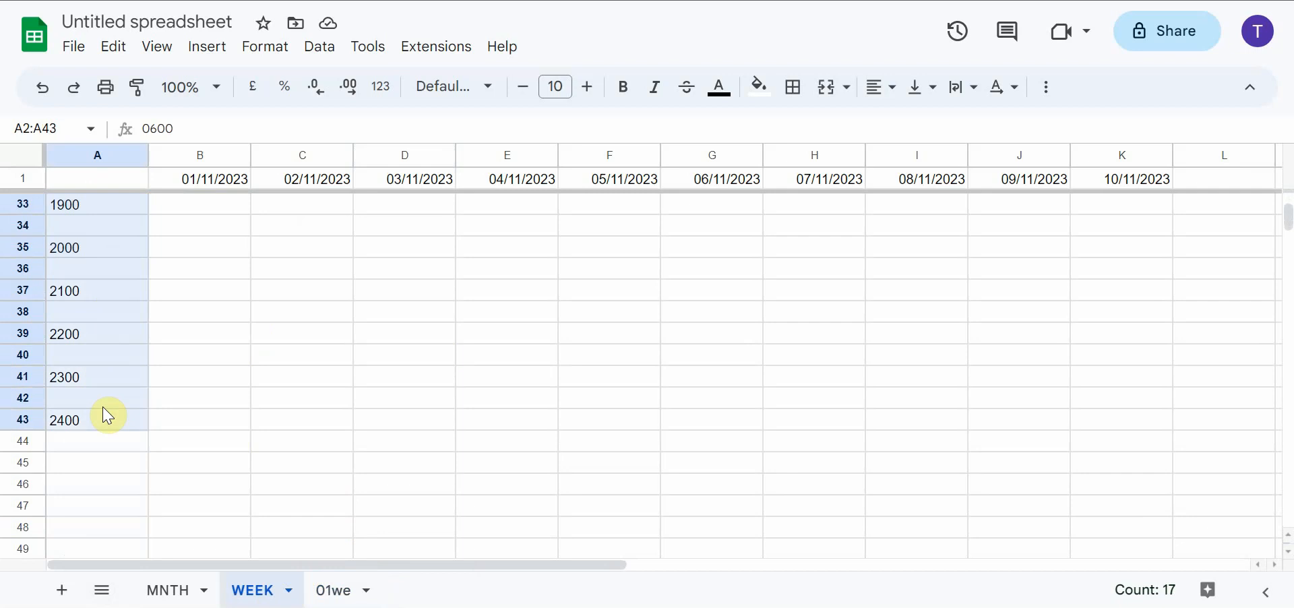
{"action": "right_click", "coordinate": [109, 423]}
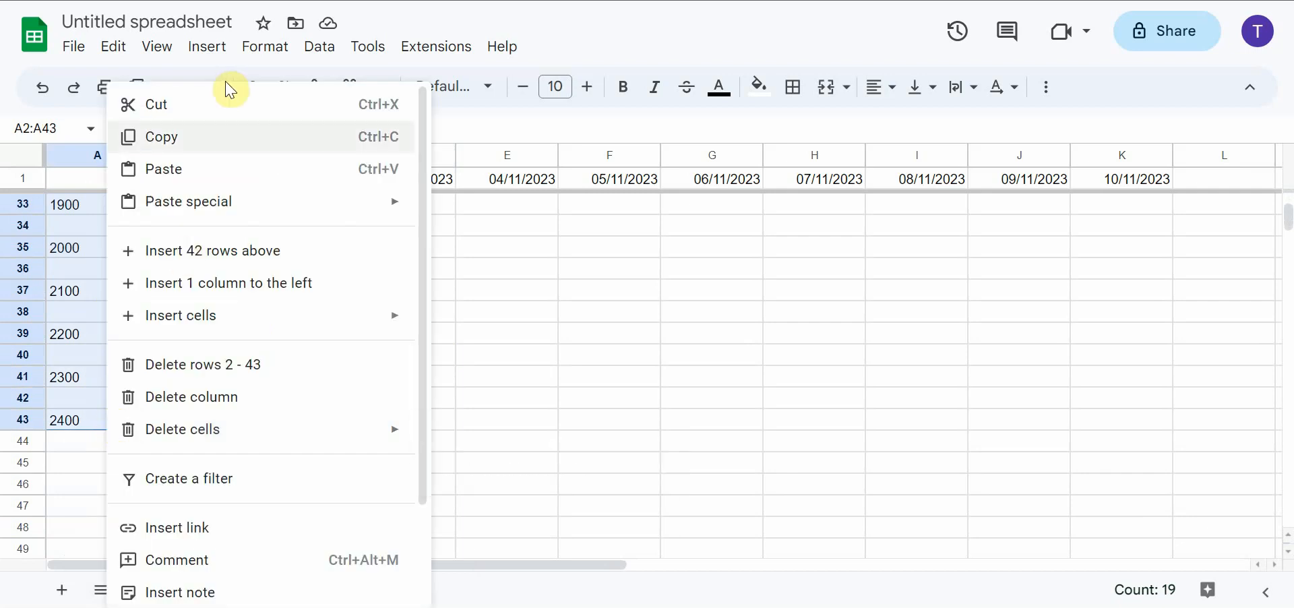
{"action": "left_click", "coordinate": [216, 136]}
{"action": "left_click", "coordinate": [343, 593]}
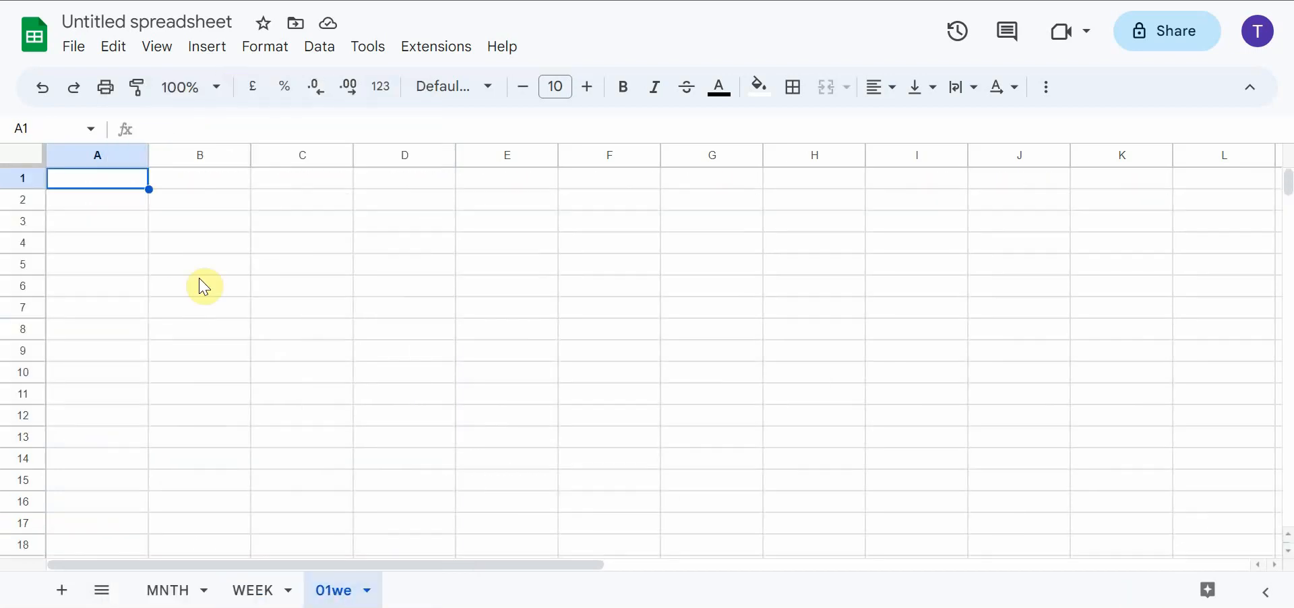
{"action": "left_click", "coordinate": [103, 201]}
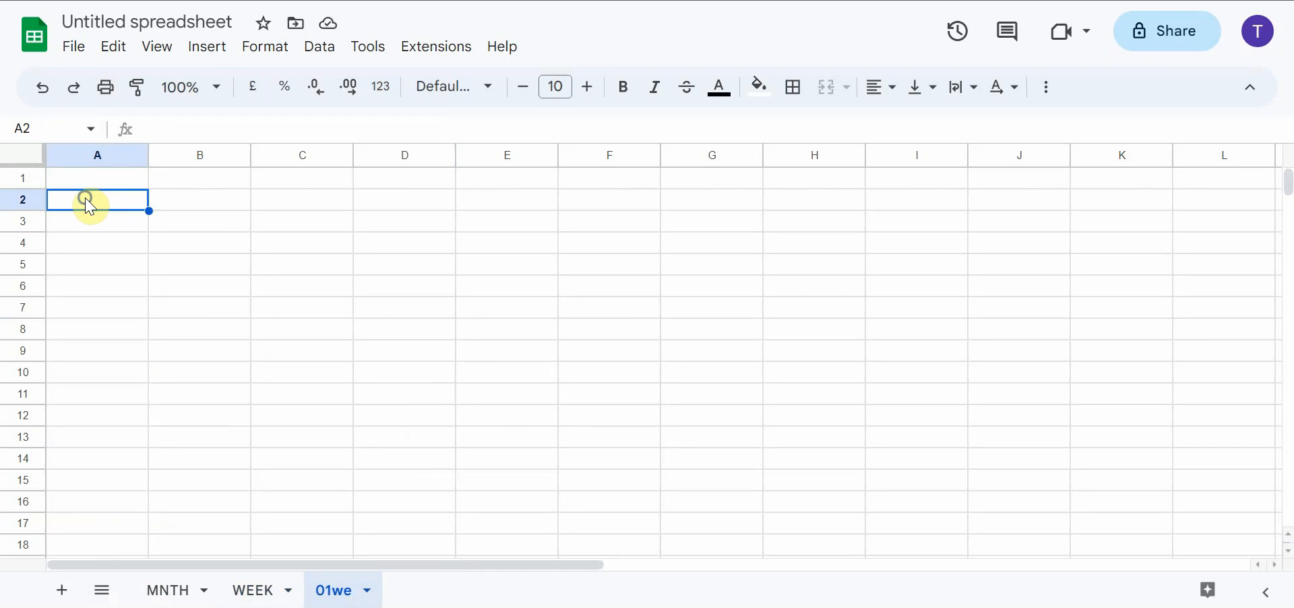
{"action": "right_click", "coordinate": [87, 199]}
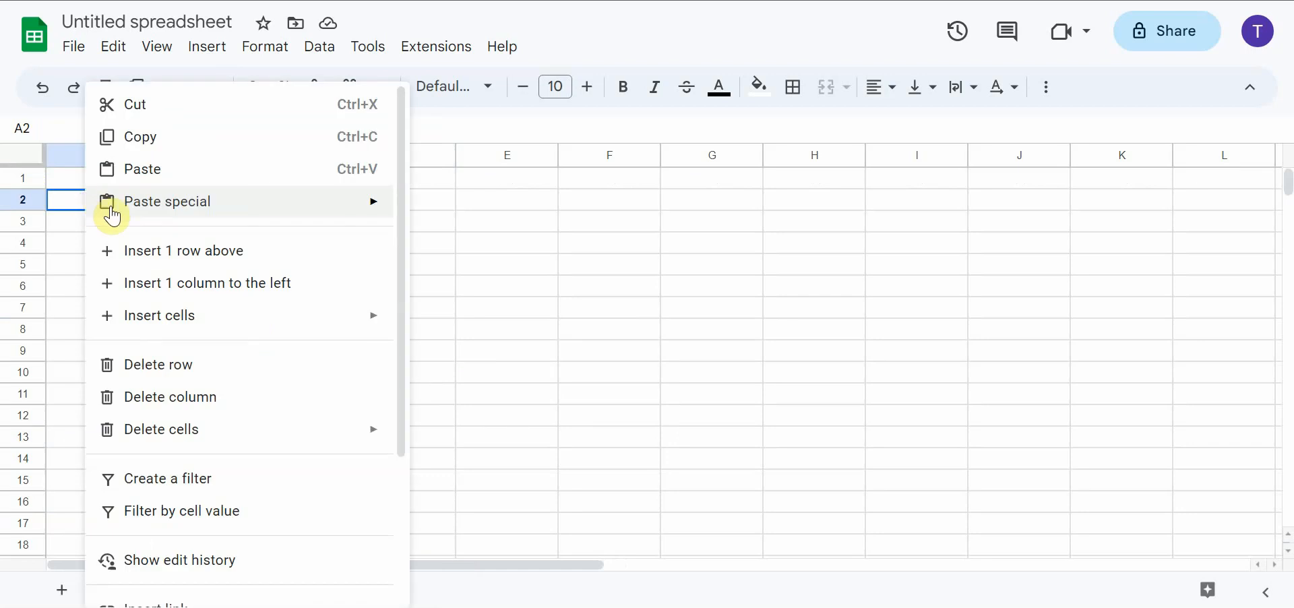
{"action": "left_click", "coordinate": [159, 169]}
Delete the surplus blank rows 3 to 6 between the 0600 and 0700 labels on the 01we sheet
{"action": "left_click_drag", "start_coordinate": [23, 221], "coordinate": [22, 281]}
{"action": "right_click", "coordinate": [23, 281]}
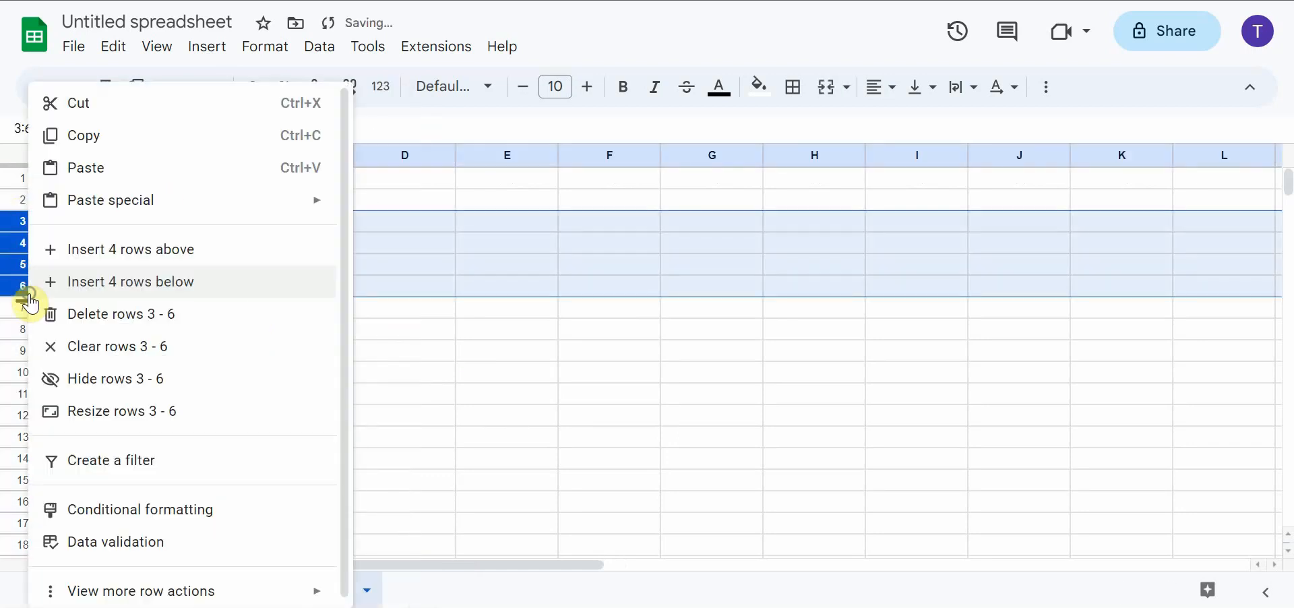
{"action": "left_click", "coordinate": [108, 315]}
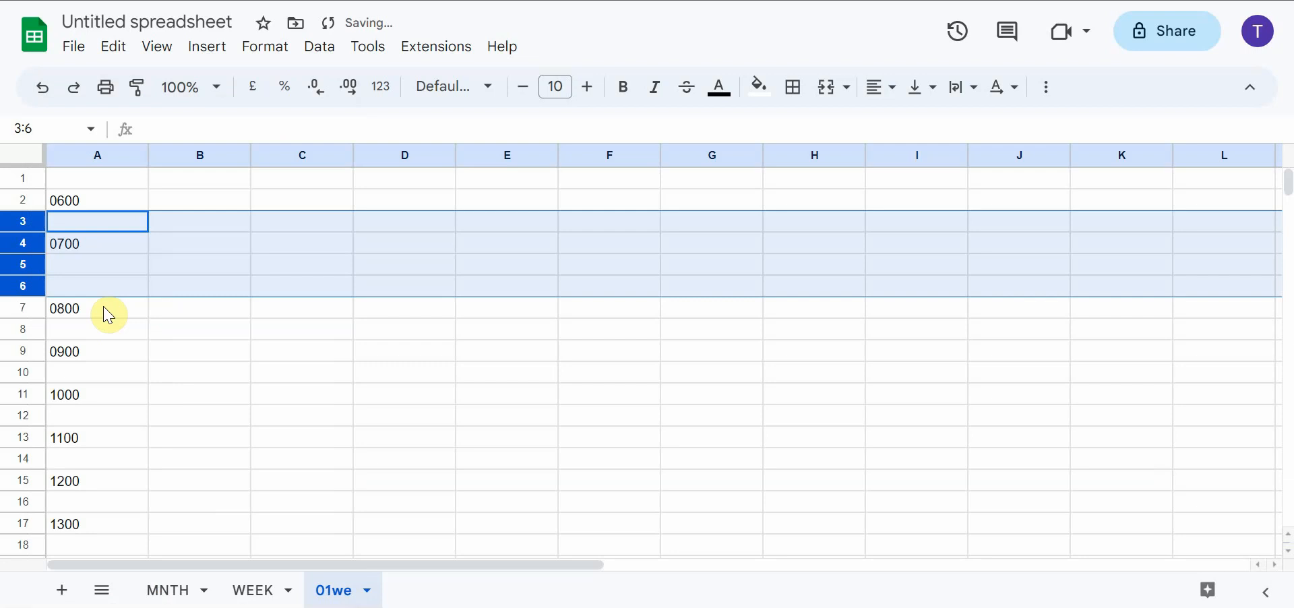
{"action": "right_click", "coordinate": [15, 262]}
{"action": "left_click", "coordinate": [479, 268]}
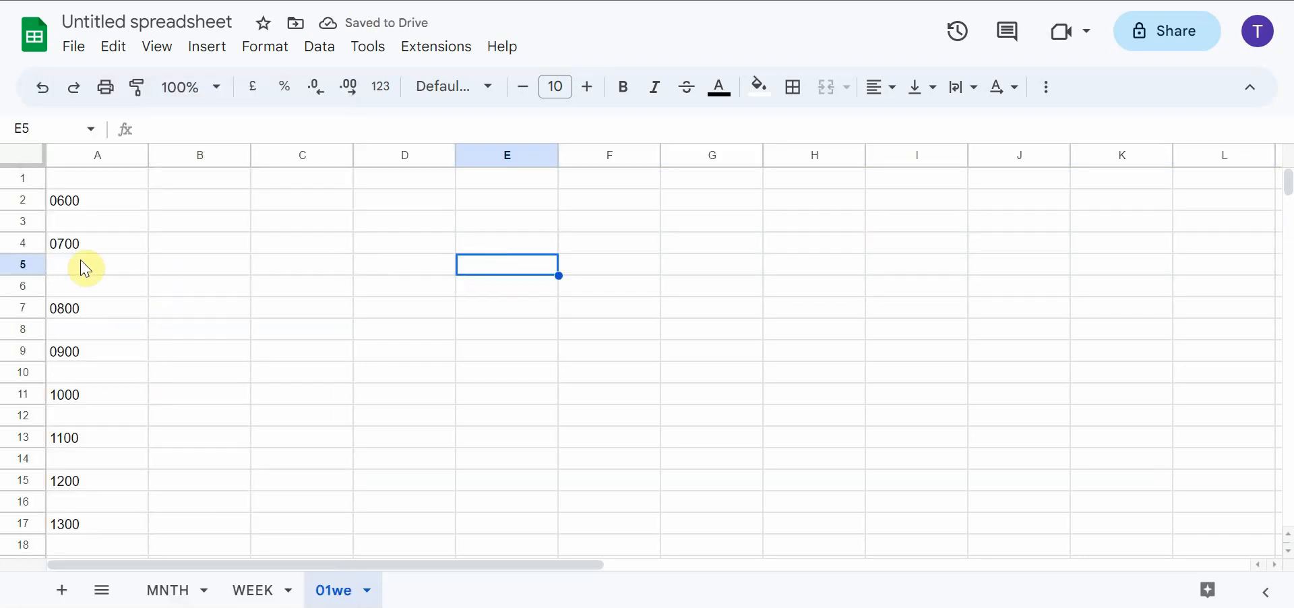
Delete the extra blank row 5 between 0700 and 0800 so the hours are evenly spaced
{"action": "left_click", "coordinate": [22, 264]}
{"action": "right_click", "coordinate": [22, 263]}
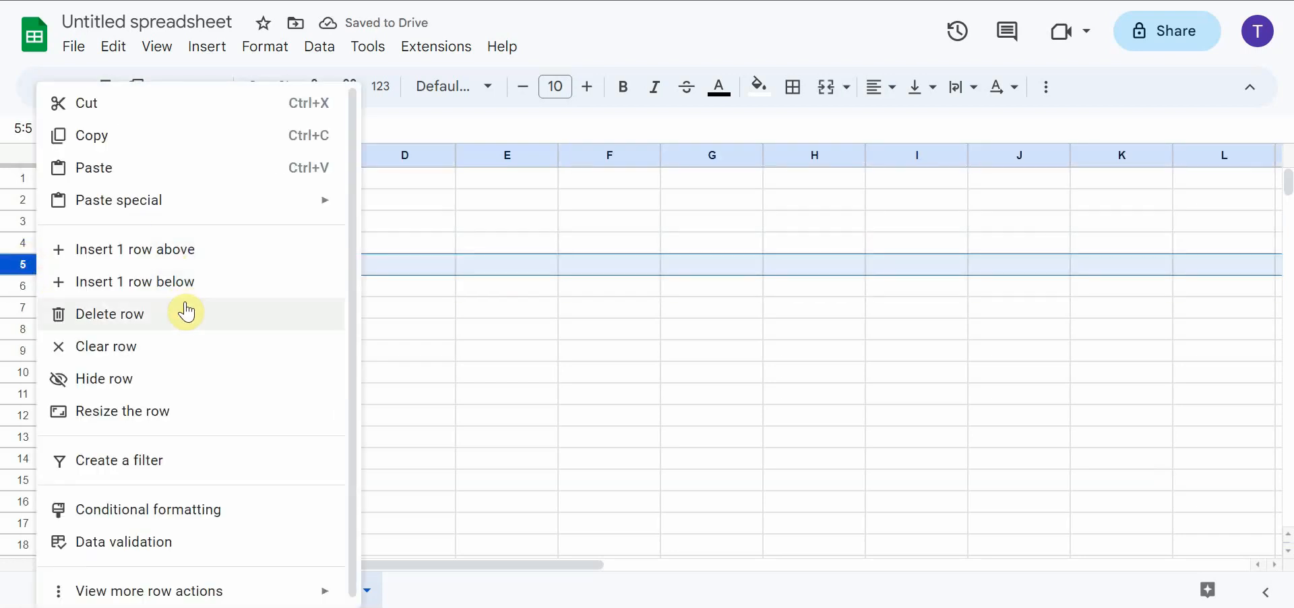
{"action": "left_click", "coordinate": [186, 312]}
{"action": "left_click", "coordinate": [288, 312]}
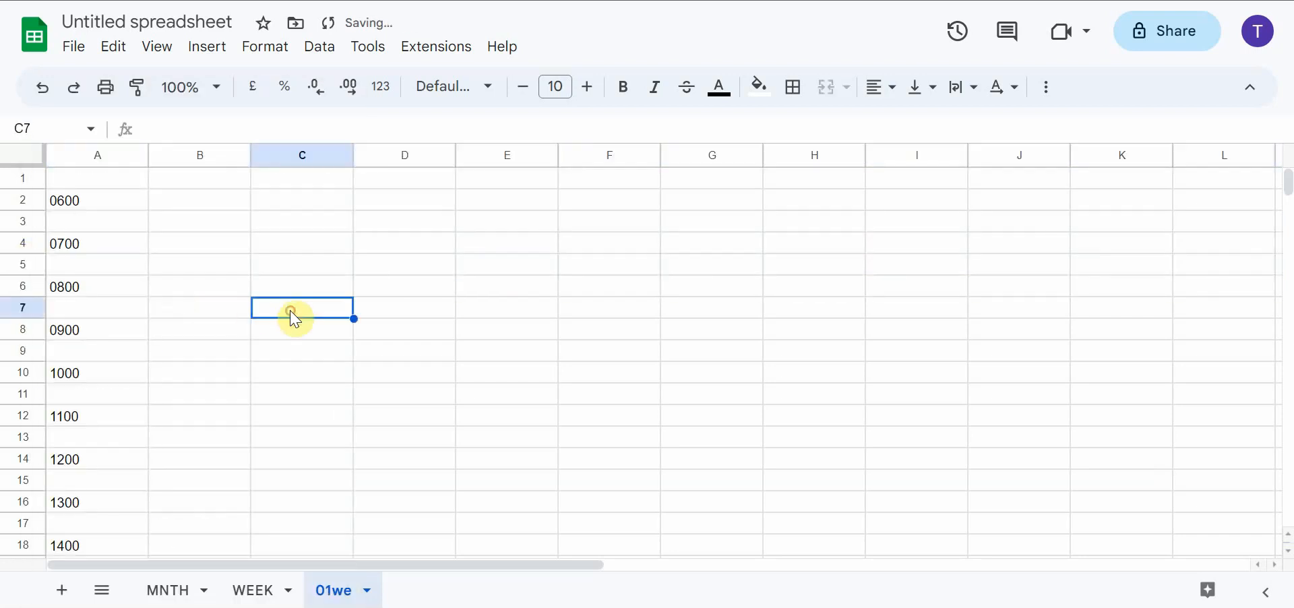
Enter the heading ITINERARY in cell B1 of the 01we sheet
{"action": "left_click", "coordinate": [200, 181]}
{"action": "double_click", "coordinate": [191, 172]}
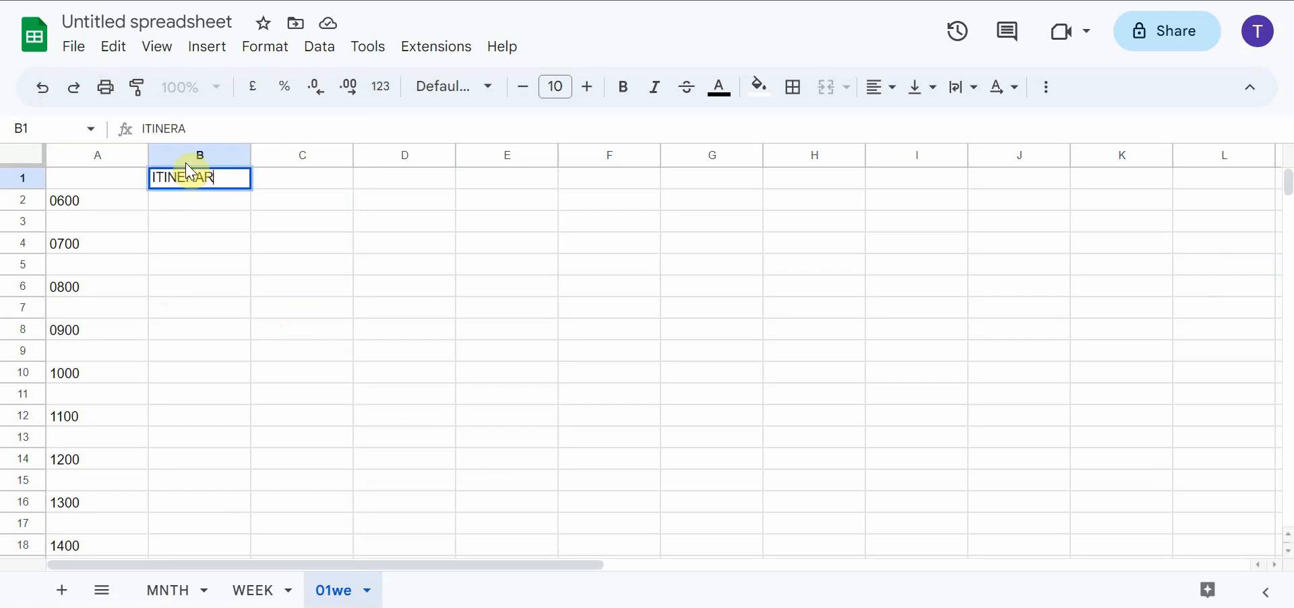
{"action": "left_click", "coordinate": [243, 217]}
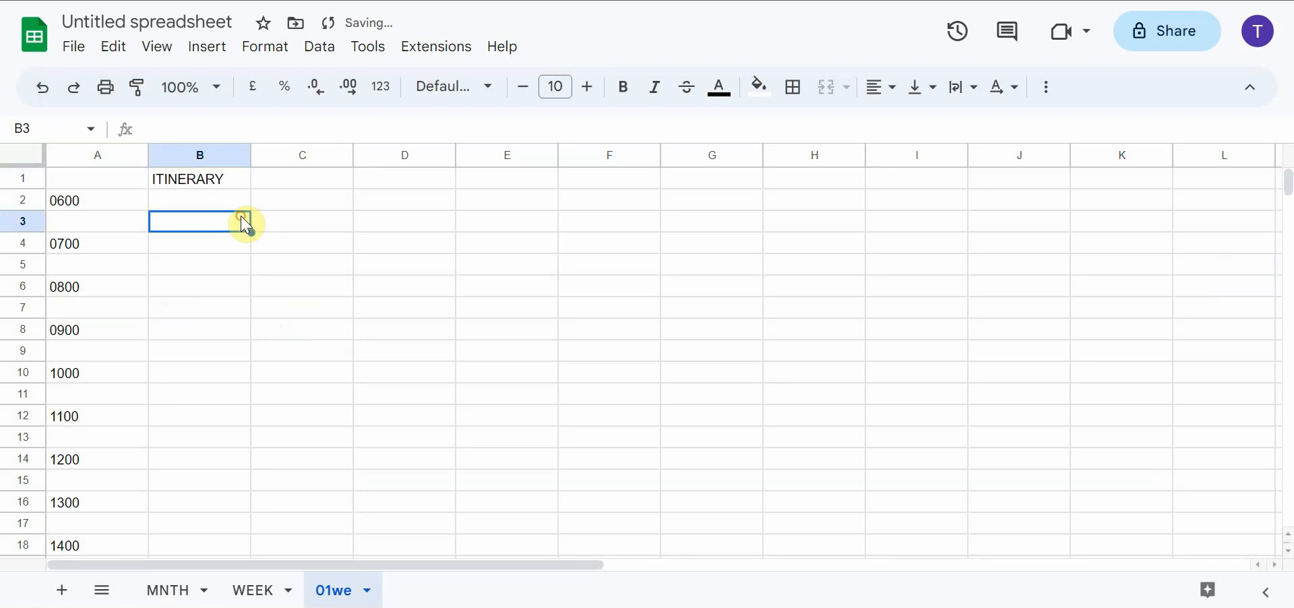
{"action": "left_click", "coordinate": [178, 592]}
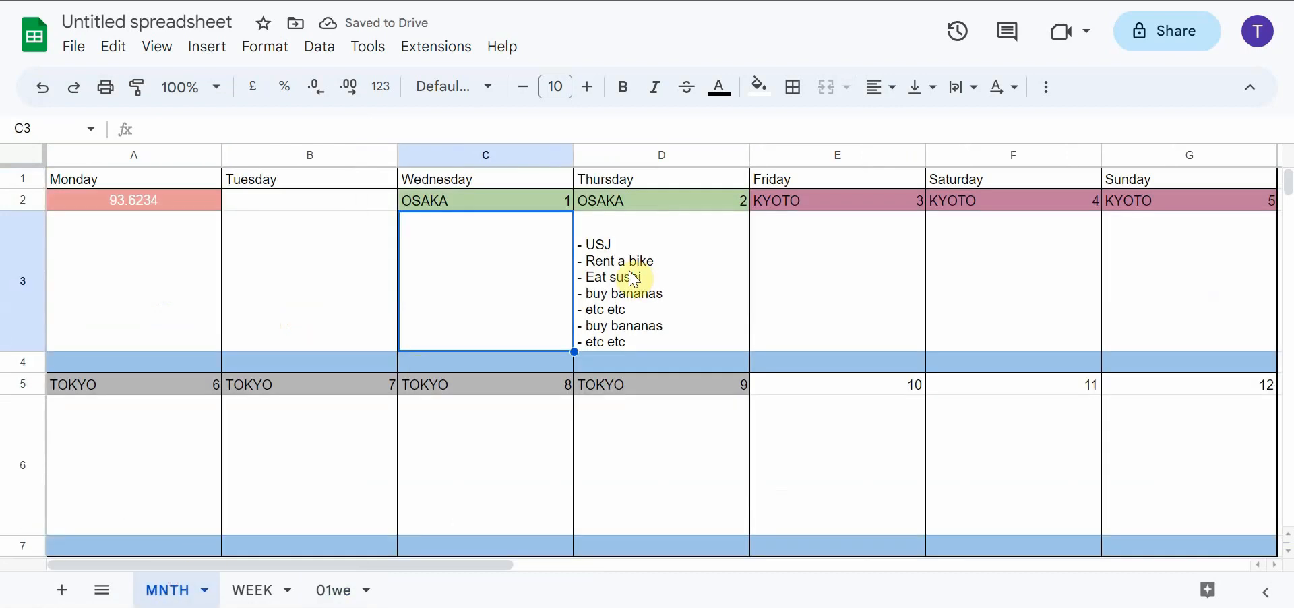
{"action": "left_click", "coordinate": [256, 590]}
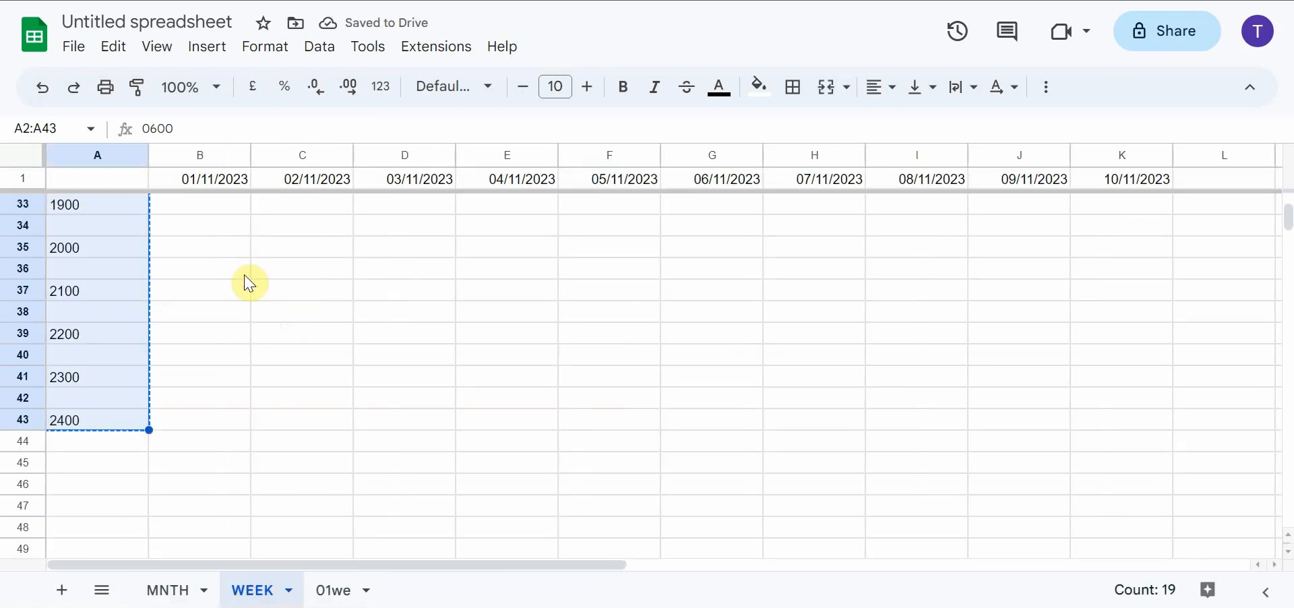
{"action": "left_click", "coordinate": [332, 590]}
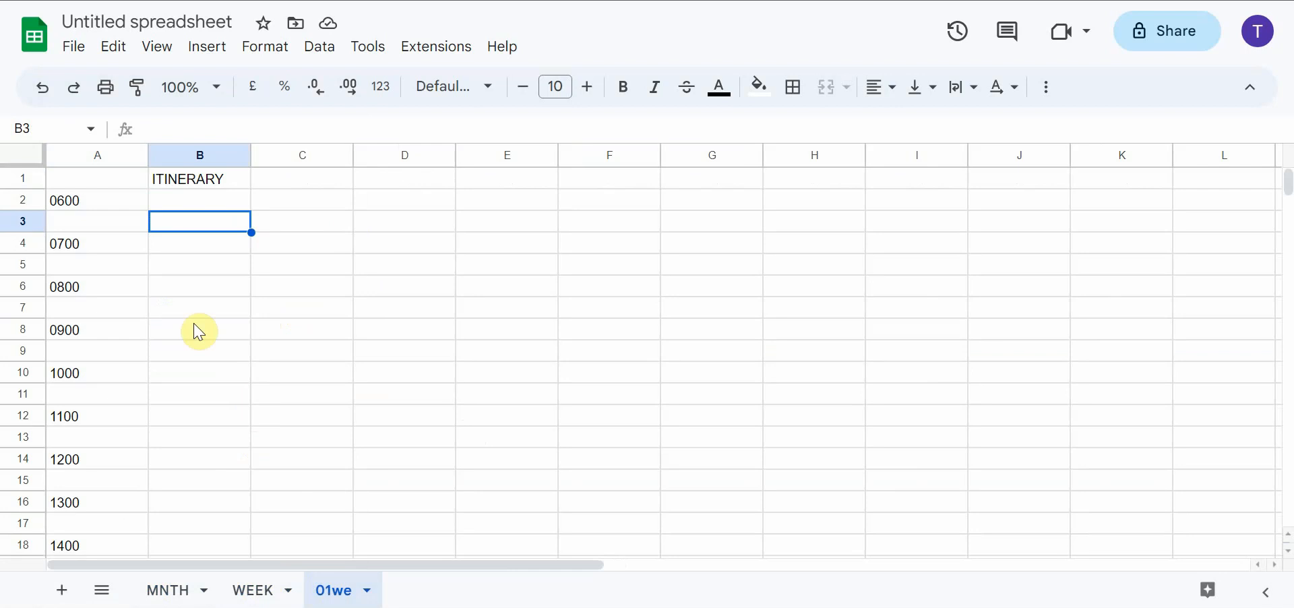
Delete column A with the hourly time labels from the WEEK sheet
{"action": "left_click", "coordinate": [258, 590]}
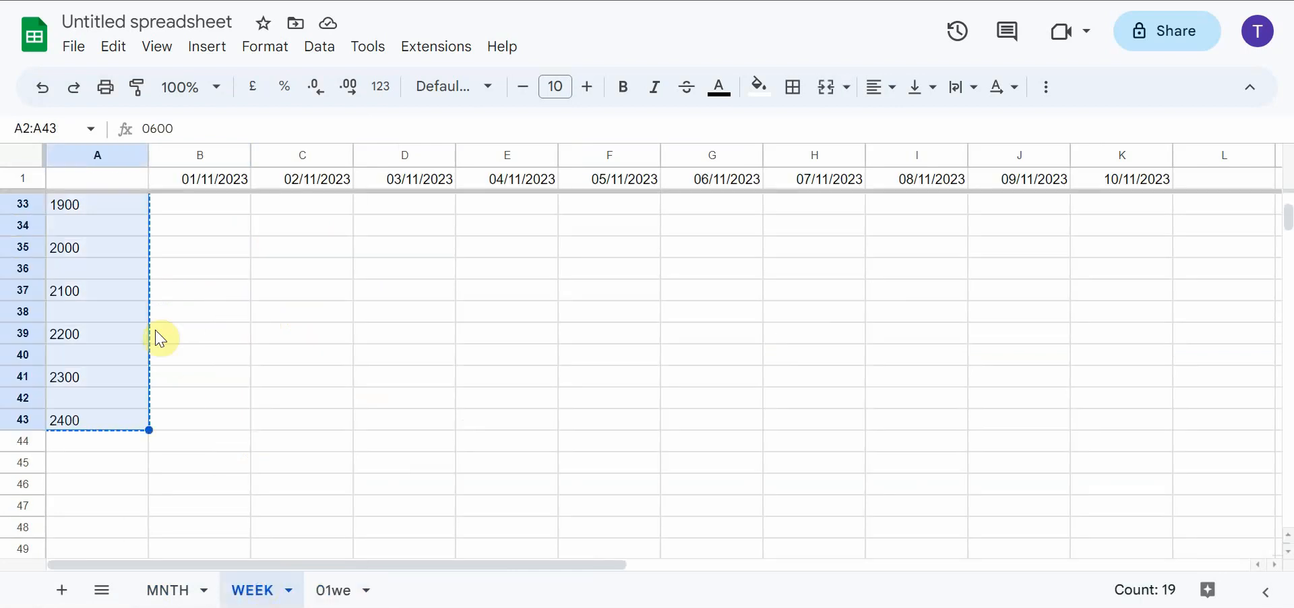
{"action": "scroll", "coordinate": [132, 241], "scroll_direction": "up", "scroll_amount": 10}
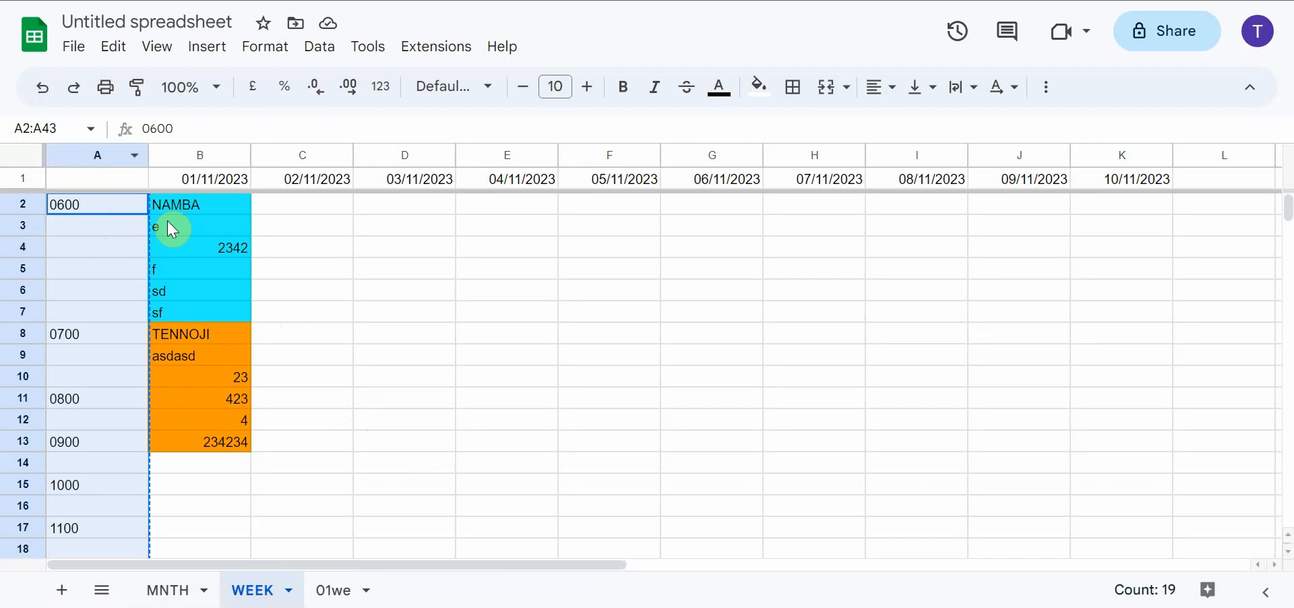
{"action": "left_click", "coordinate": [92, 152]}
{"action": "right_click", "coordinate": [92, 152]}
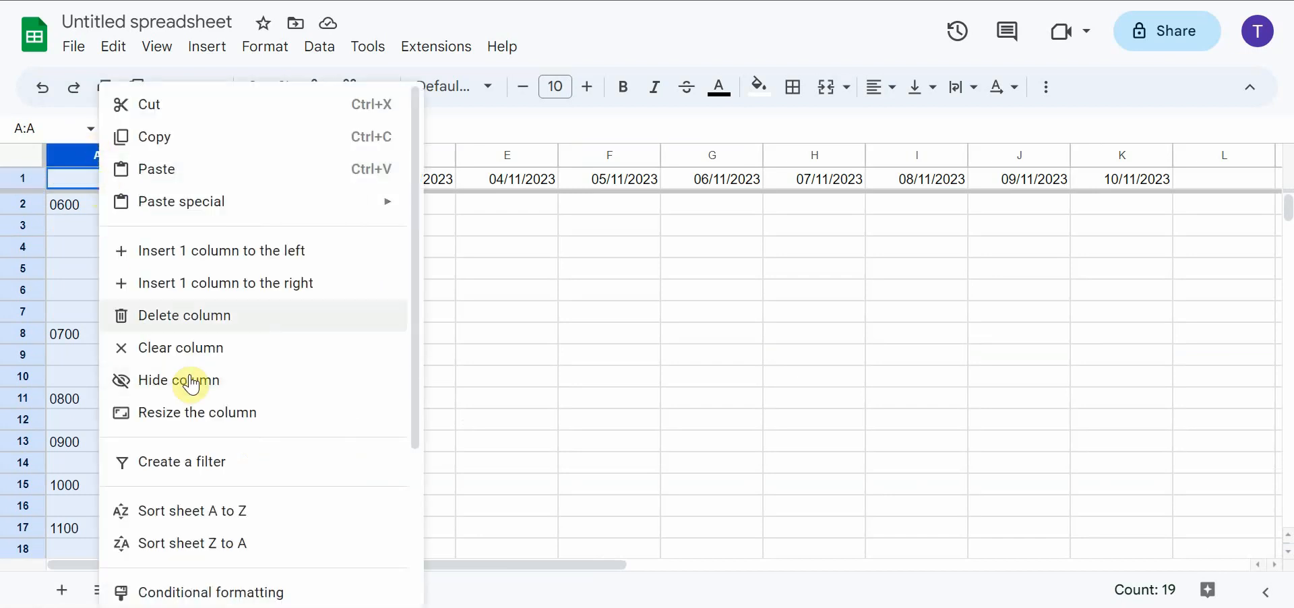
{"action": "left_click", "coordinate": [195, 316]}
{"action": "left_click", "coordinate": [267, 308]}
Enter 1300hrs in cell A3 under NAMBA and 1400hrs in cell A9 under TENNOJI
{"action": "left_click", "coordinate": [111, 209]}
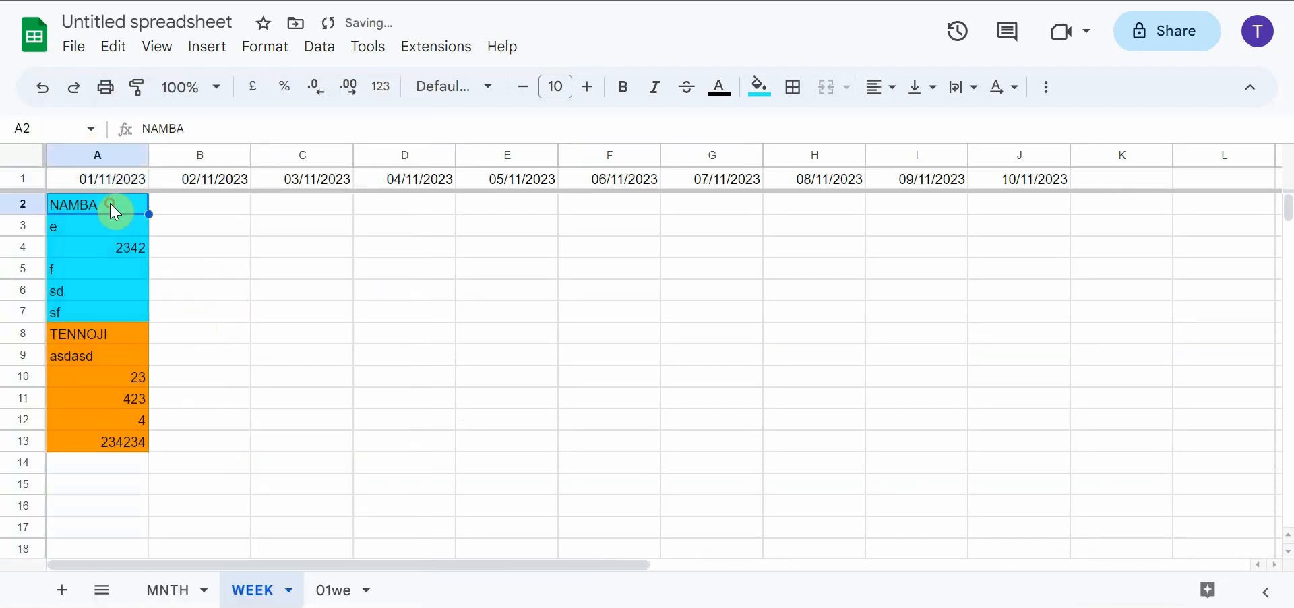
{"action": "key", "text": "Right"}
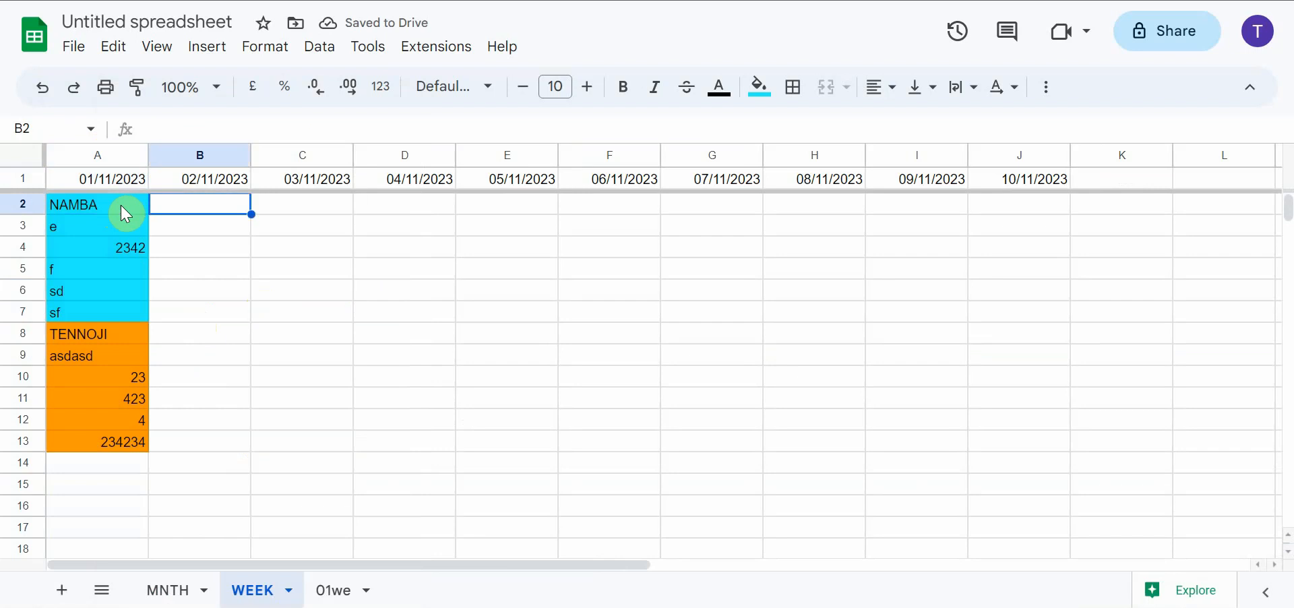
{"action": "key", "text": "Down"}
{"action": "key", "text": "Left"}
{"action": "type", "text": "1"}
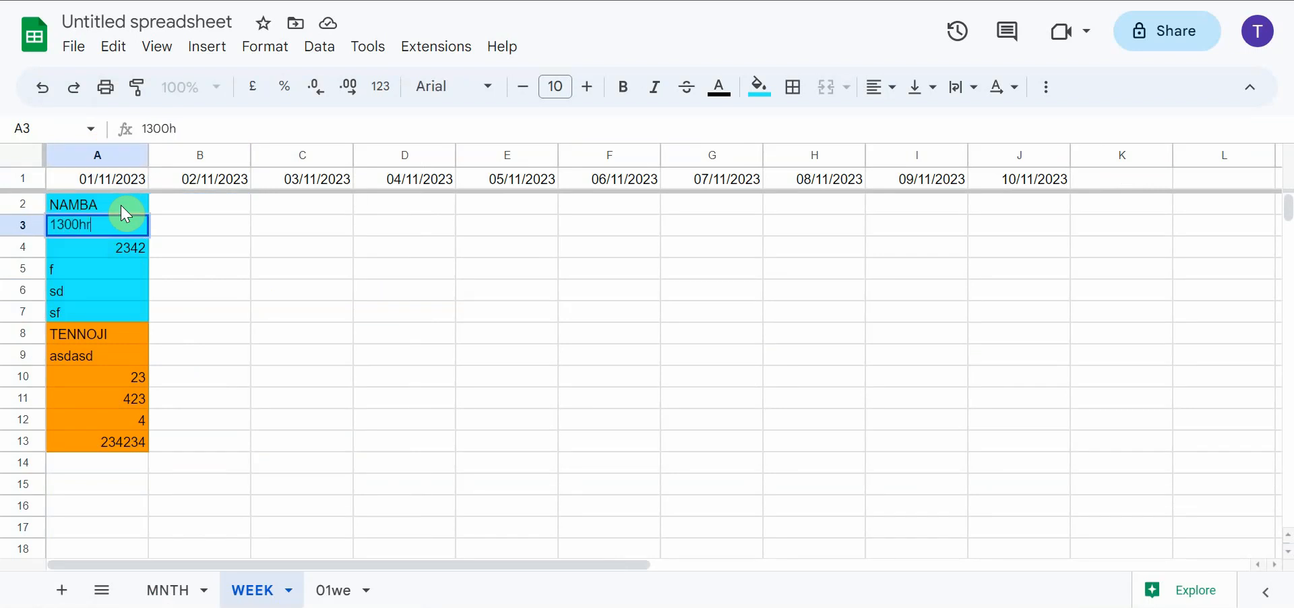
{"action": "left_click", "coordinate": [111, 358]}
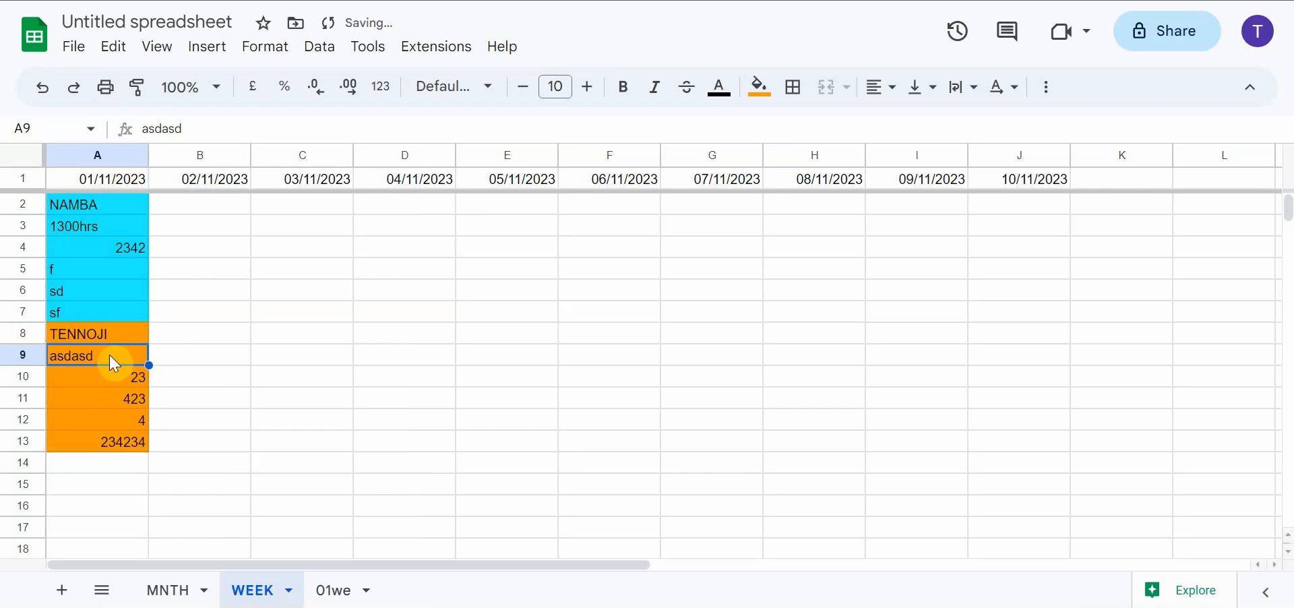
{"action": "type", "text": "1400hrs"}
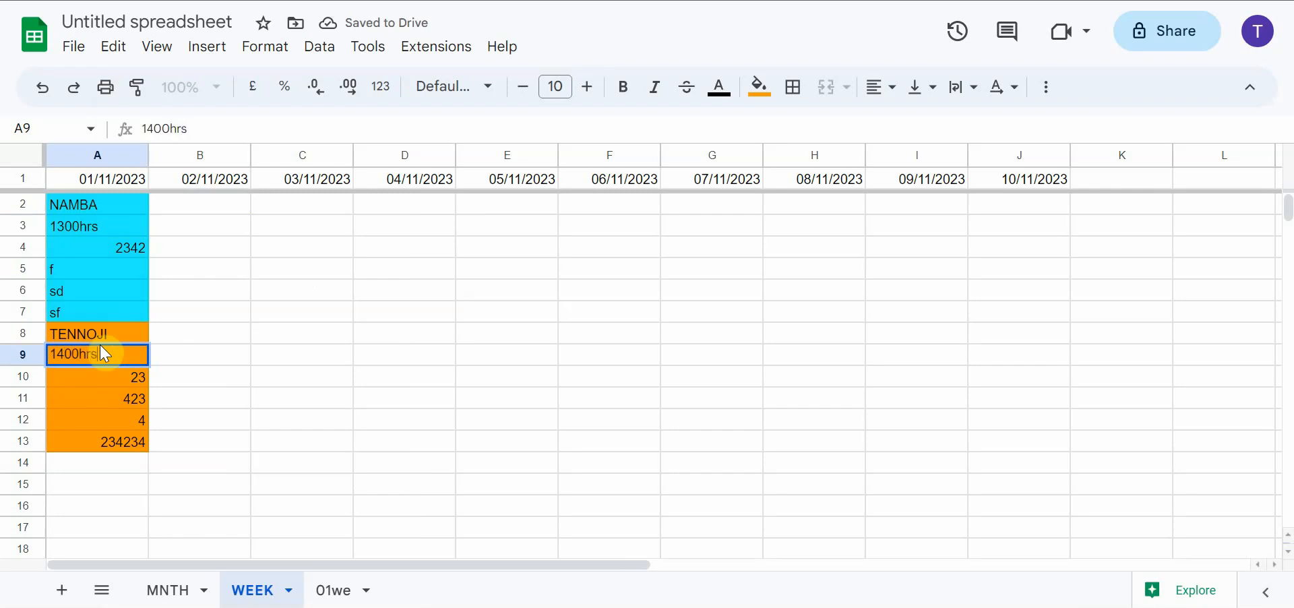
{"action": "left_click", "coordinate": [188, 356]}
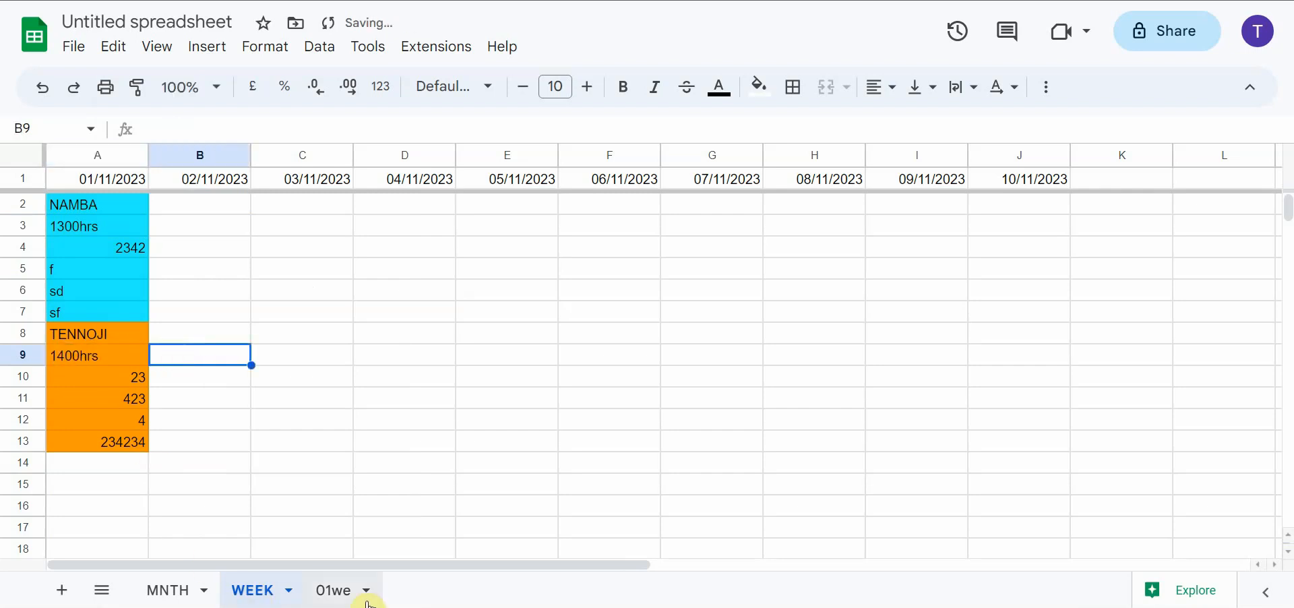
Widen the ITINERARY column B on the 01we sheet
{"action": "left_click", "coordinate": [337, 591]}
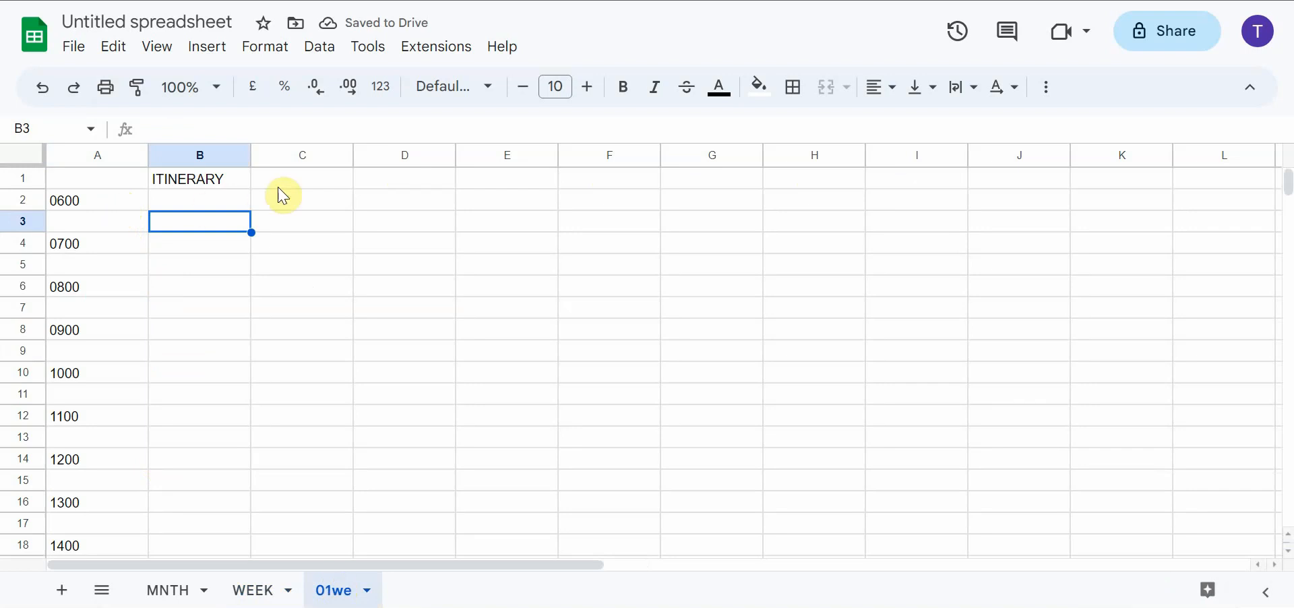
{"action": "left_click_drag", "start_coordinate": [252, 155], "coordinate": [318, 156]}
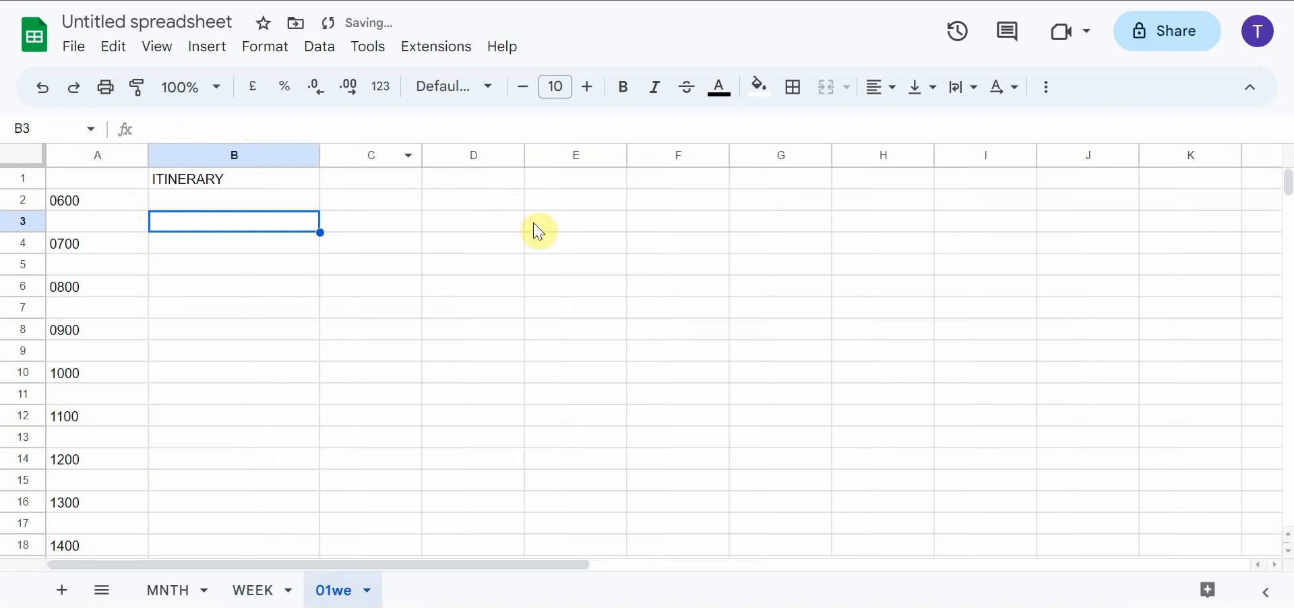
Fill column C of the 01we sheet with light red and set its text colour to white
{"action": "left_click", "coordinate": [375, 177]}
{"action": "left_click", "coordinate": [374, 156]}
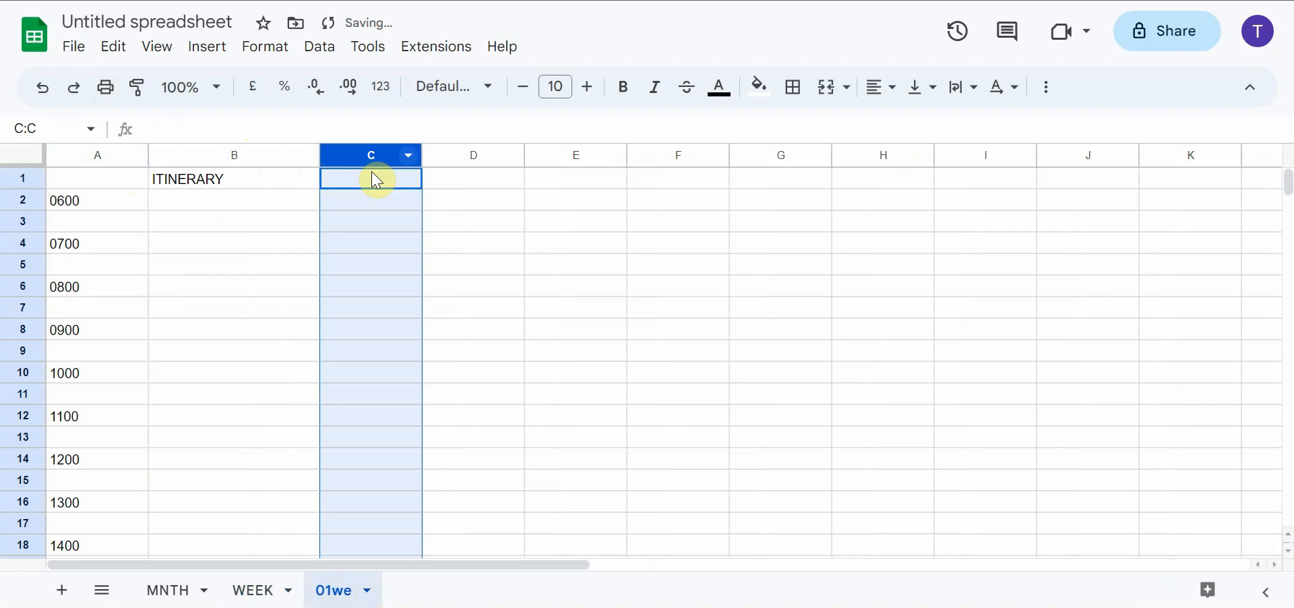
{"action": "left_click", "coordinate": [759, 89]}
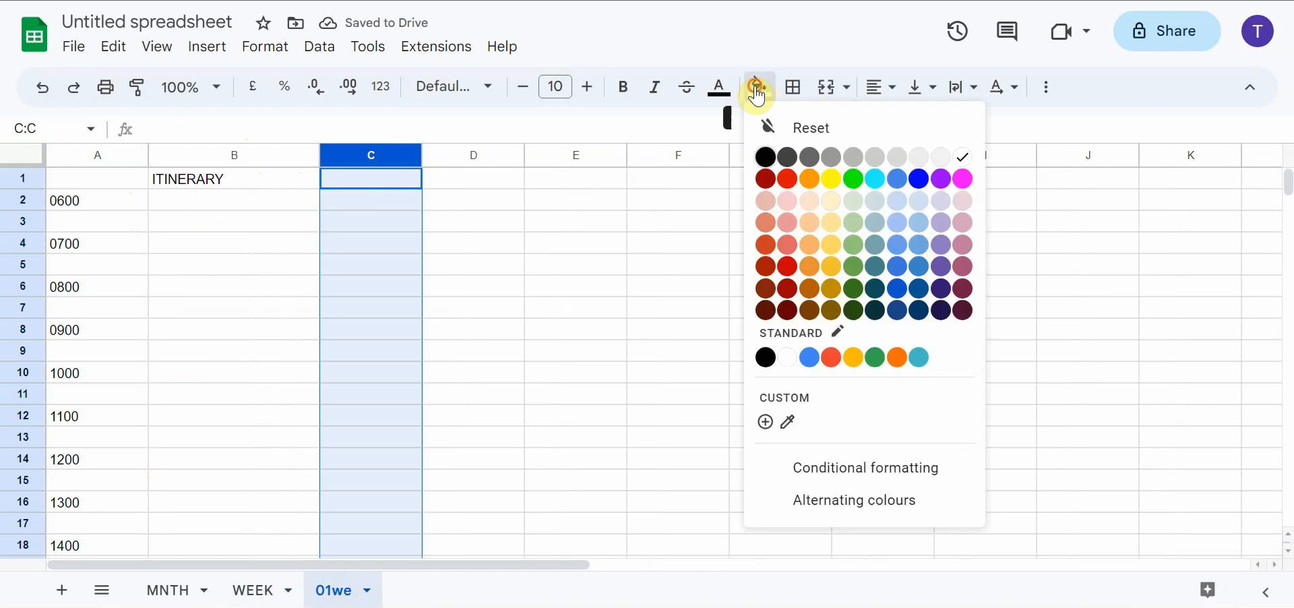
{"action": "left_click", "coordinate": [787, 222]}
{"action": "left_click", "coordinate": [714, 88]}
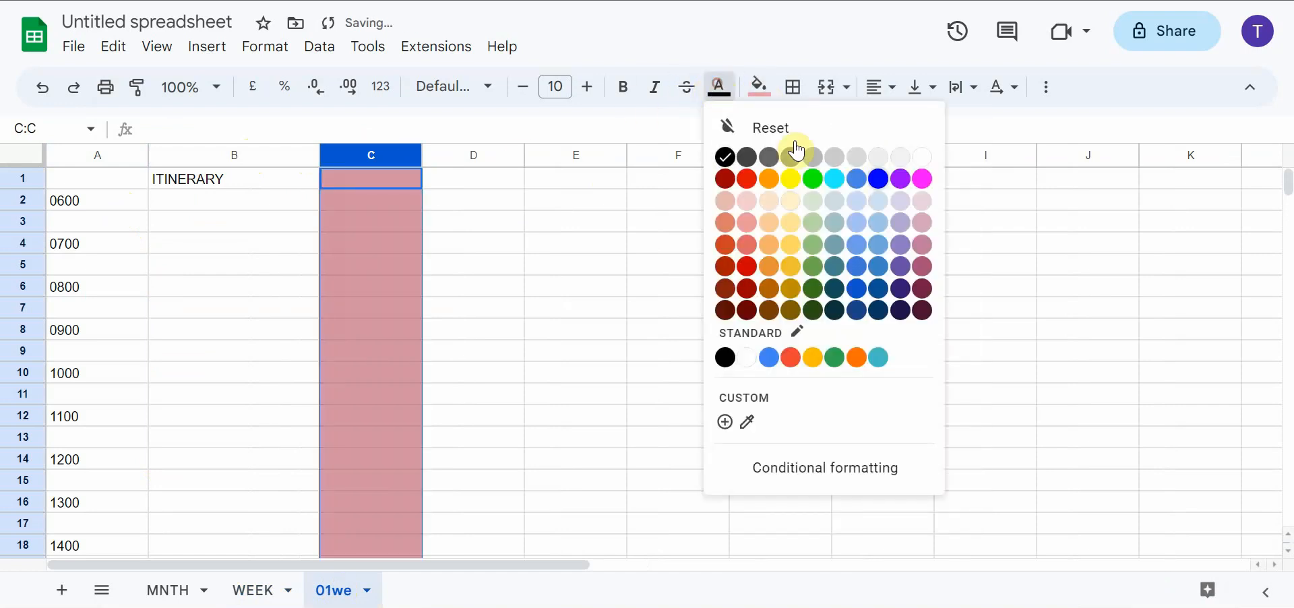
{"action": "left_click", "coordinate": [923, 158]}
Fill column D with light blue and set its text colour to white
{"action": "left_click", "coordinate": [471, 154]}
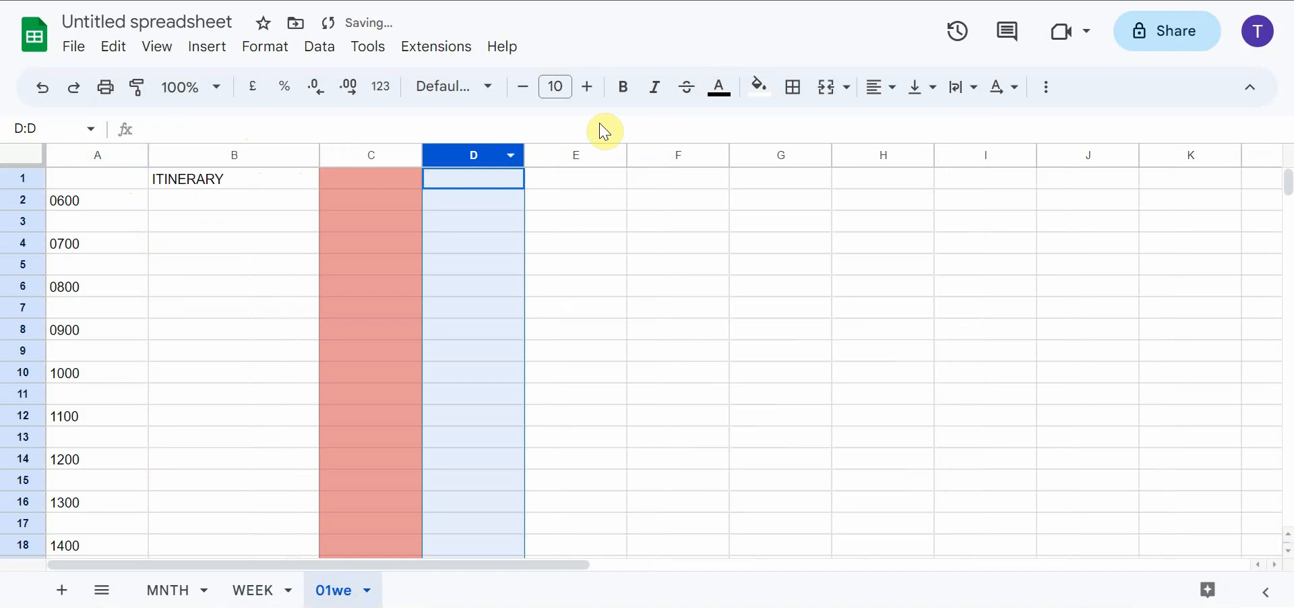
{"action": "left_click", "coordinate": [760, 88]}
{"action": "left_click", "coordinate": [919, 222]}
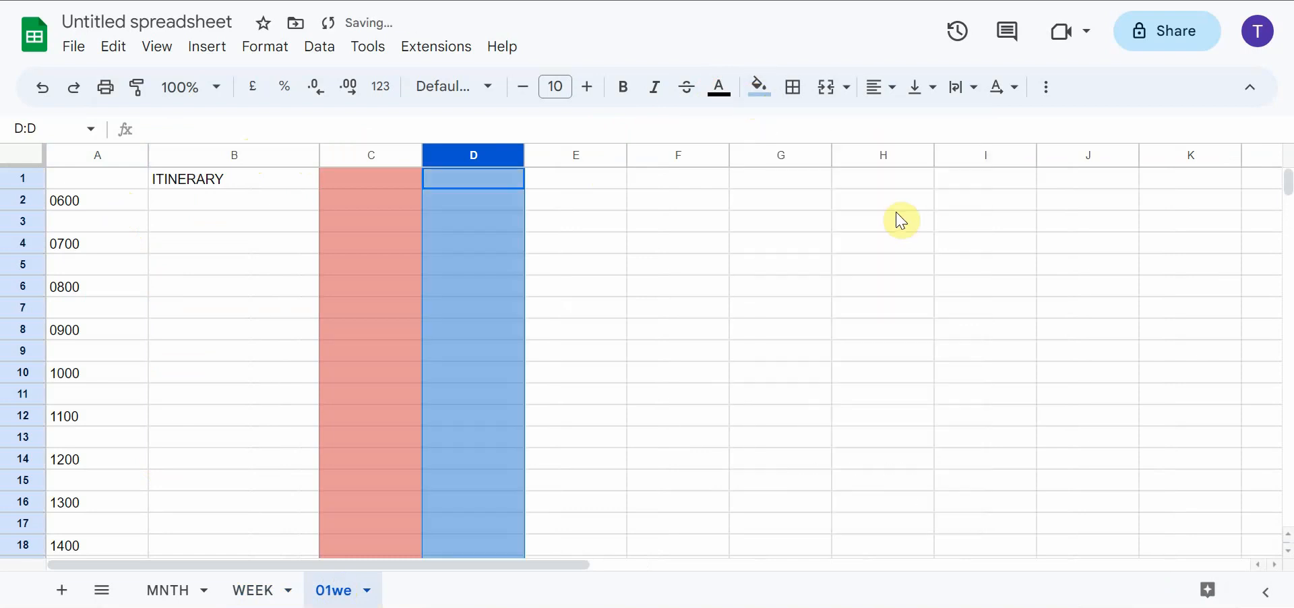
{"action": "left_click", "coordinate": [759, 87]}
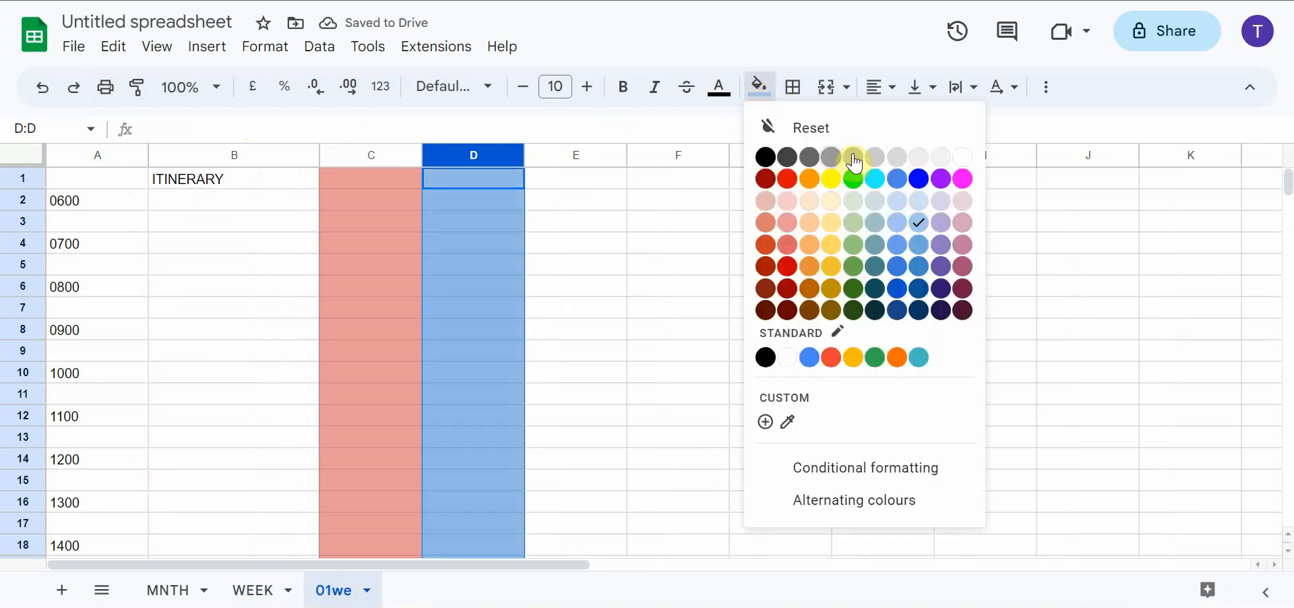
{"action": "left_click", "coordinate": [476, 152]}
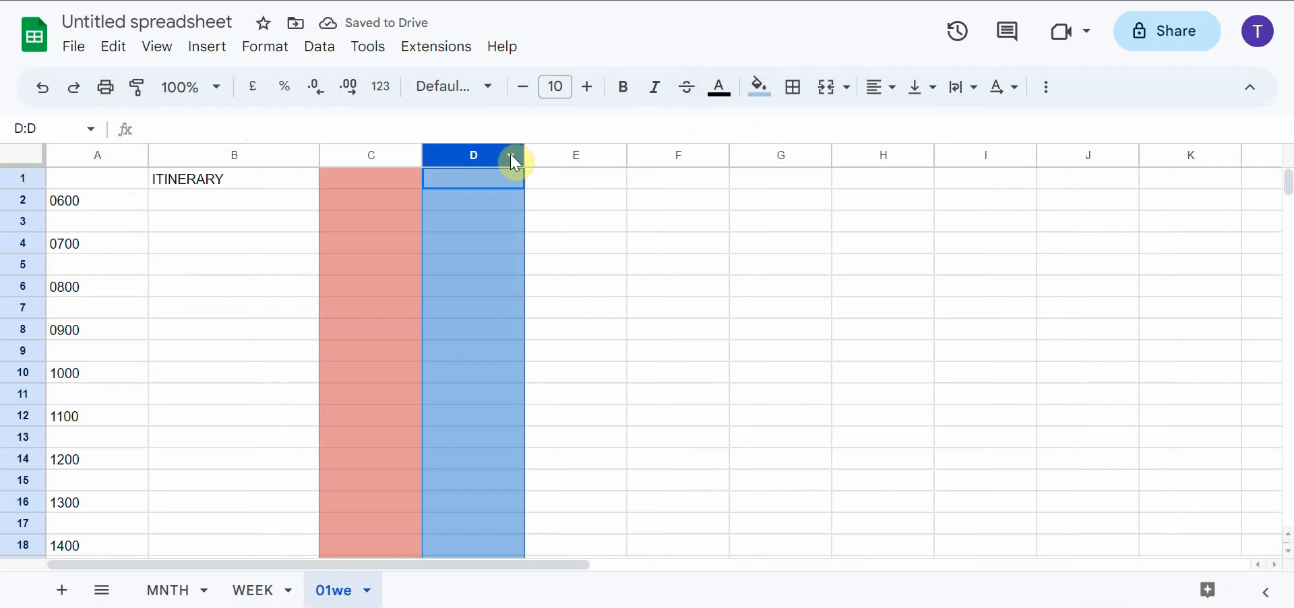
{"action": "left_click", "coordinate": [719, 87]}
{"action": "left_click", "coordinate": [925, 159]}
{"action": "left_click", "coordinate": [746, 253]}
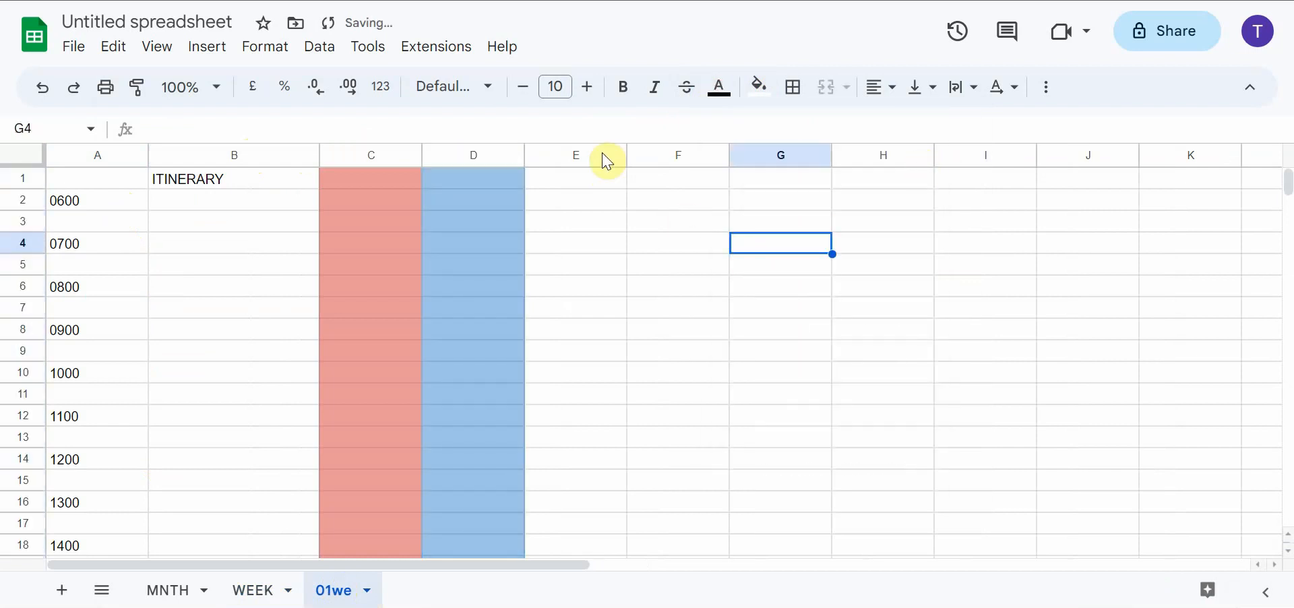
Enter the heading COMMENTS in cell E1
{"action": "left_click", "coordinate": [579, 183]}
{"action": "type", "text": "COMM"}
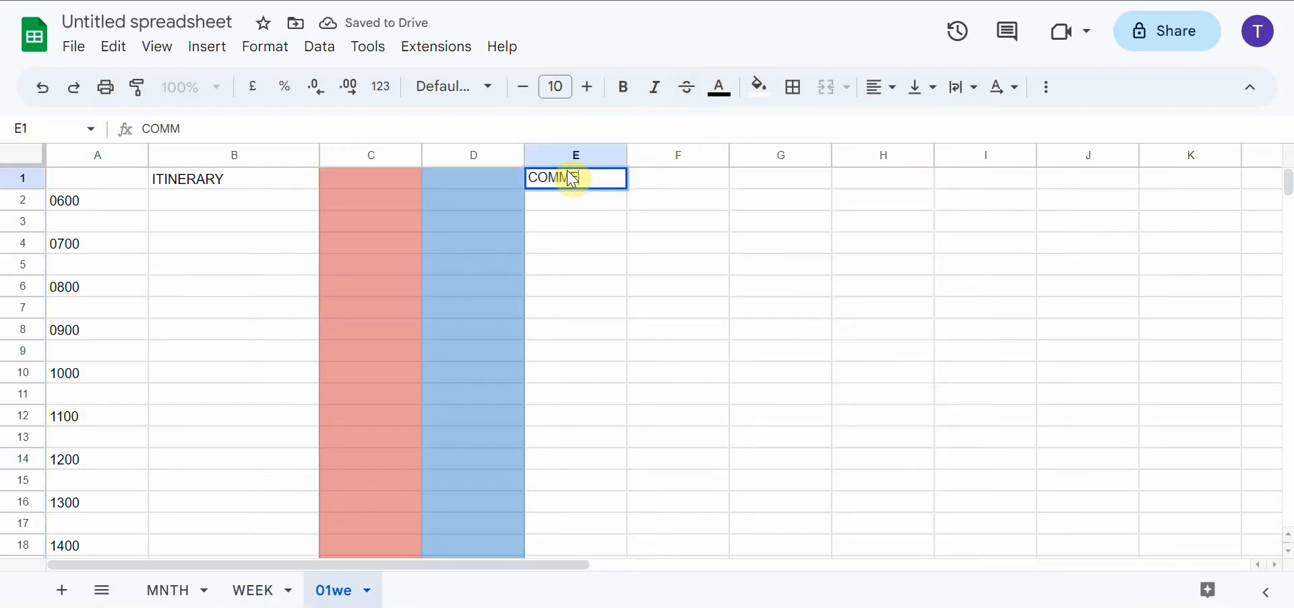
{"action": "type", "text": "ENTS"}
{"action": "left_click", "coordinate": [243, 202]}
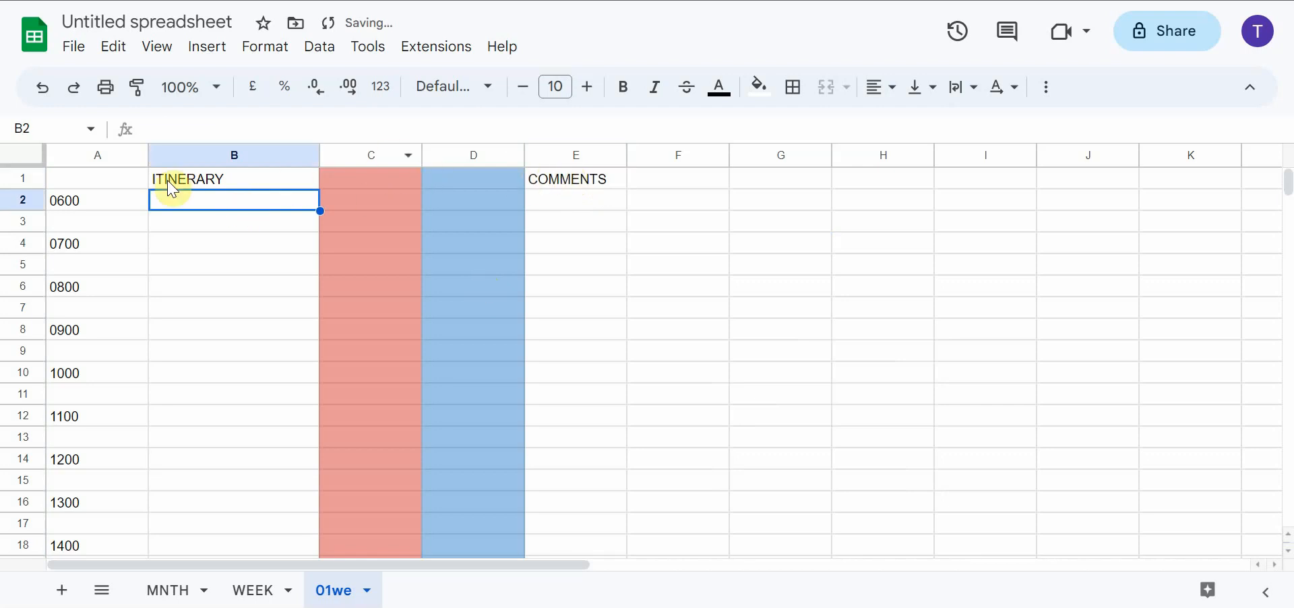
Freeze the sheet up to heading row 1
{"action": "left_click", "coordinate": [24, 179]}
{"action": "right_click", "coordinate": [24, 179]}
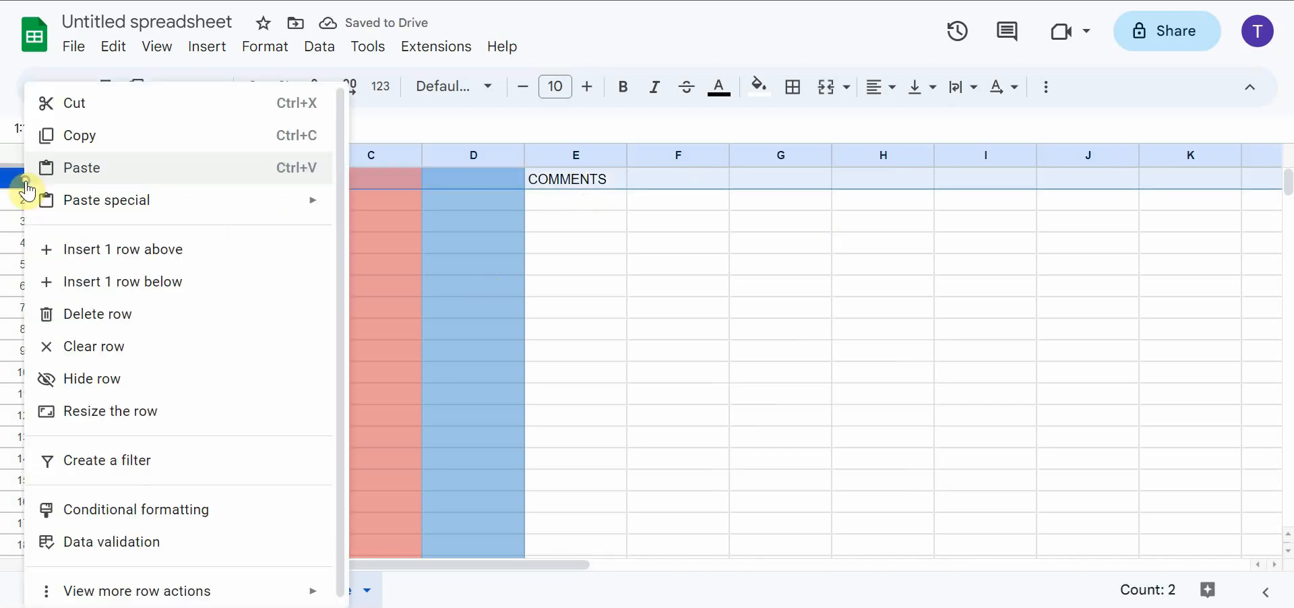
{"action": "mouse_move", "coordinate": [254, 589]}
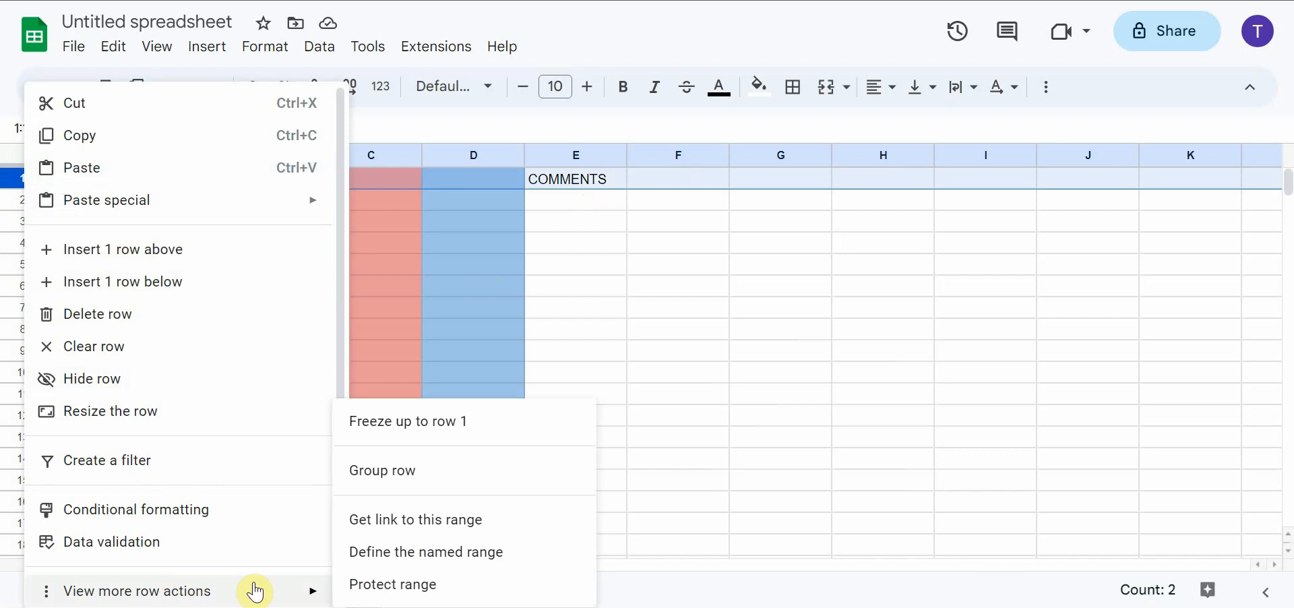
{"action": "left_click", "coordinate": [420, 428]}
{"action": "left_click", "coordinate": [384, 228]}
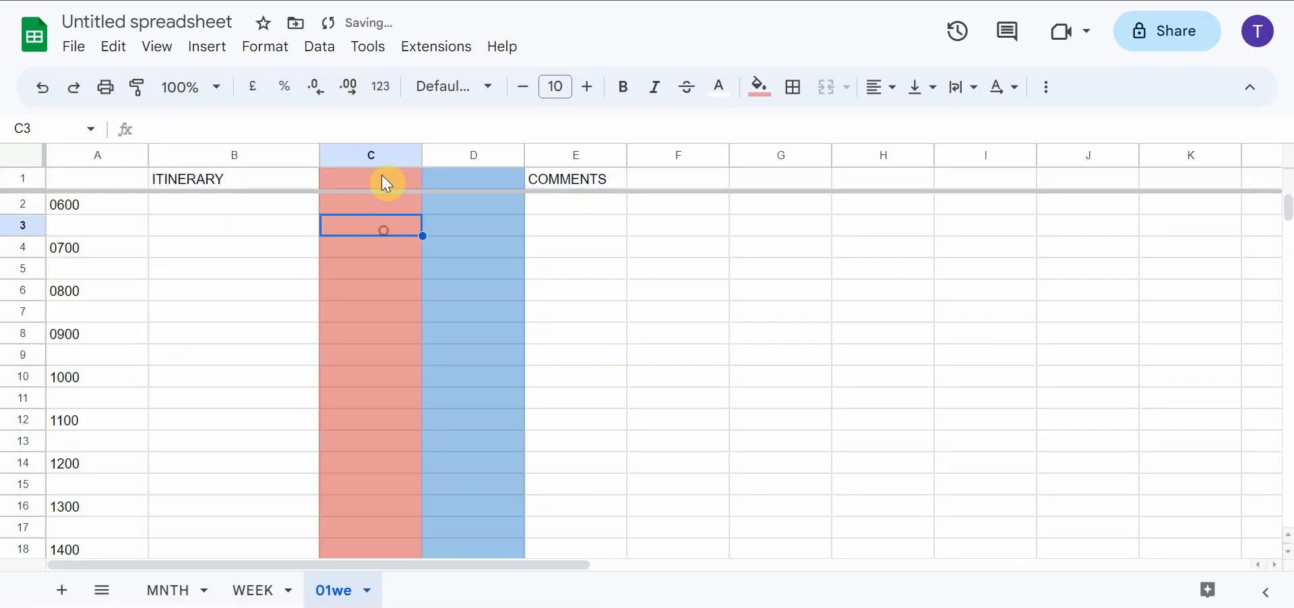
{"action": "left_click", "coordinate": [372, 181]}
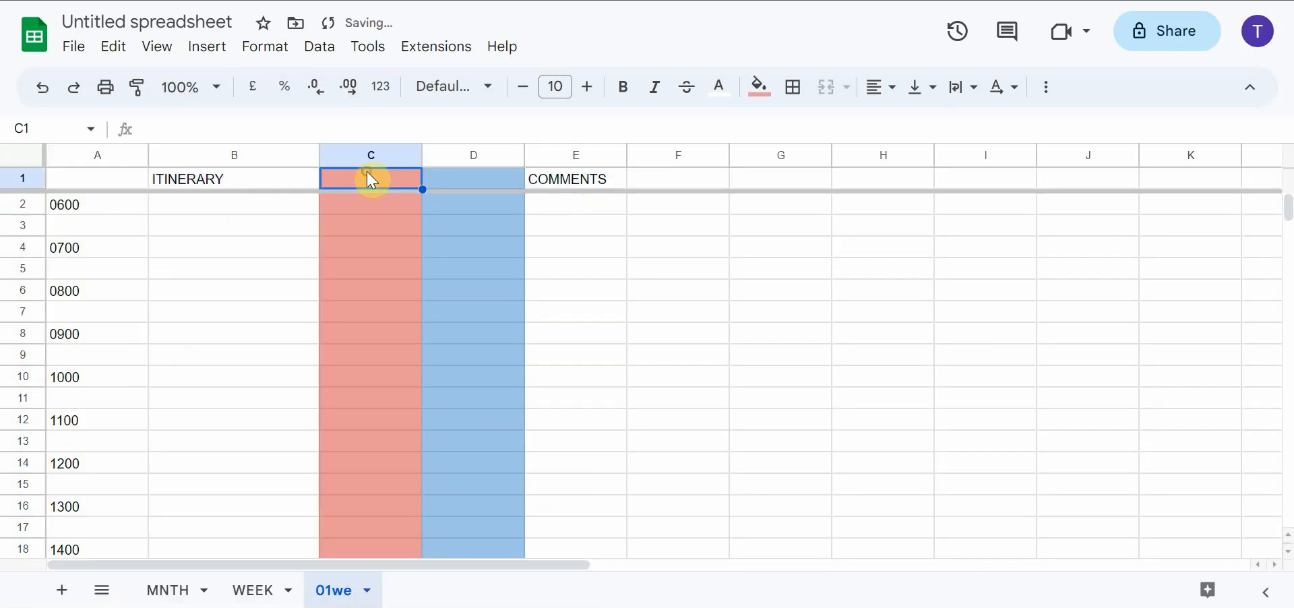
{"action": "left_click", "coordinate": [370, 379]}
{"action": "left_click", "coordinate": [398, 249]}
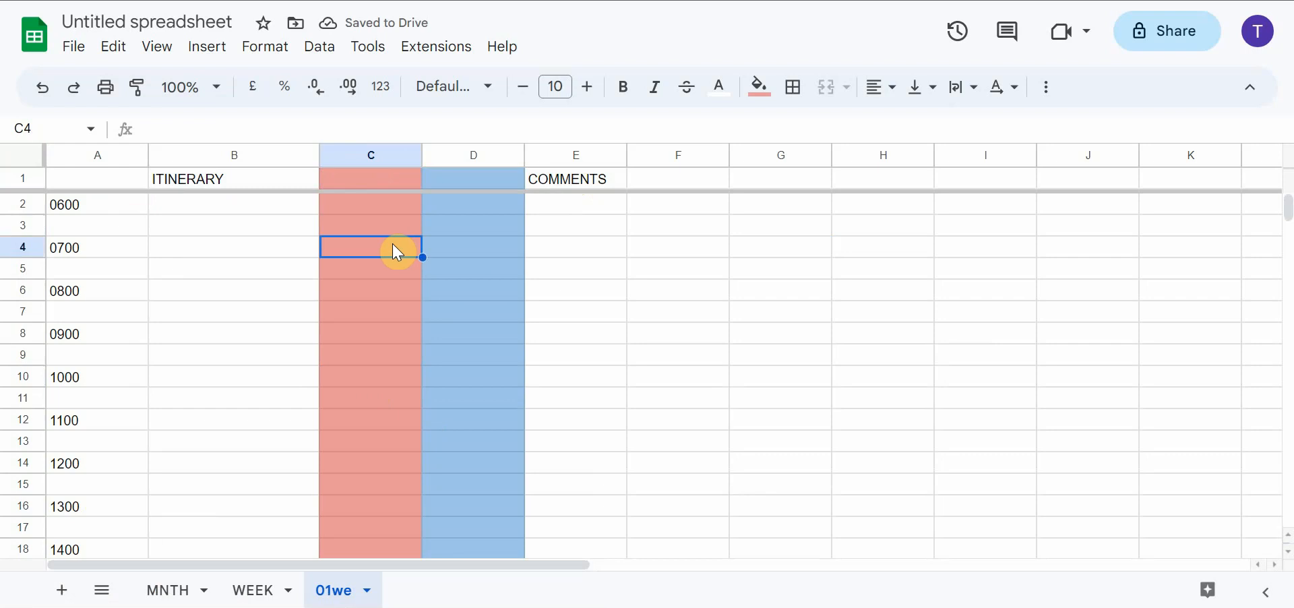
Enter the sample itinerary items shirt at 0700, entrance fee at 0800 and food at 0900 in the ITINERARY column
{"action": "left_click", "coordinate": [211, 250]}
{"action": "type", "text": "shirt"}
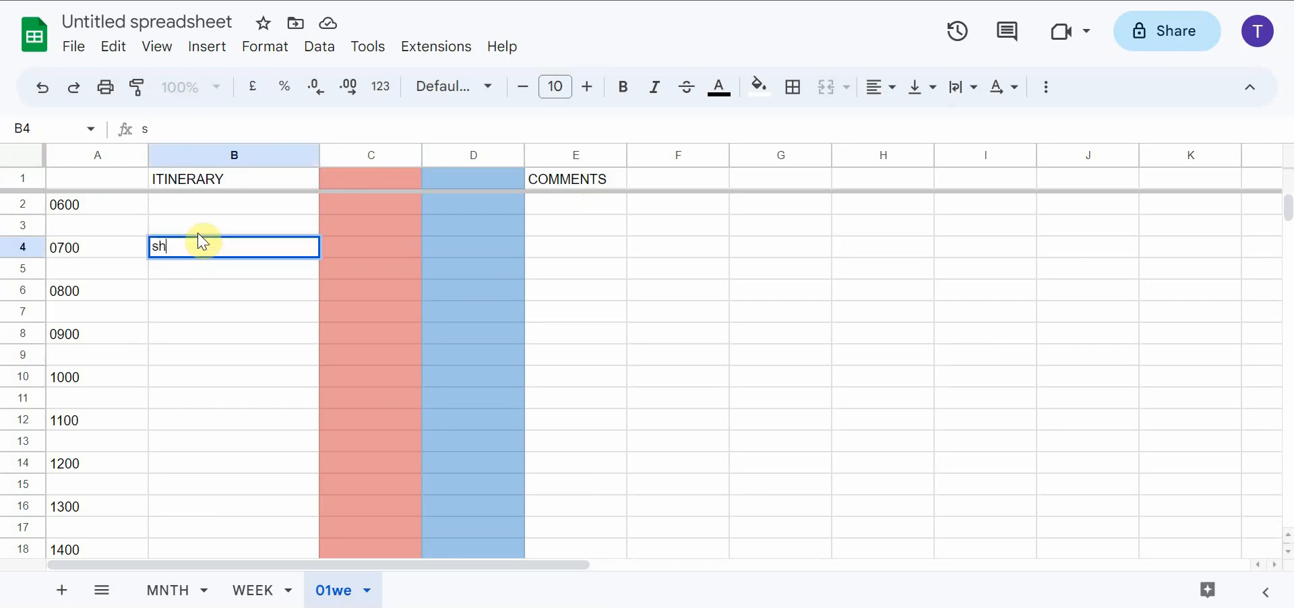
{"action": "key", "text": "Return"}
{"action": "key", "text": "Down"}
{"action": "key", "text": "Return"}
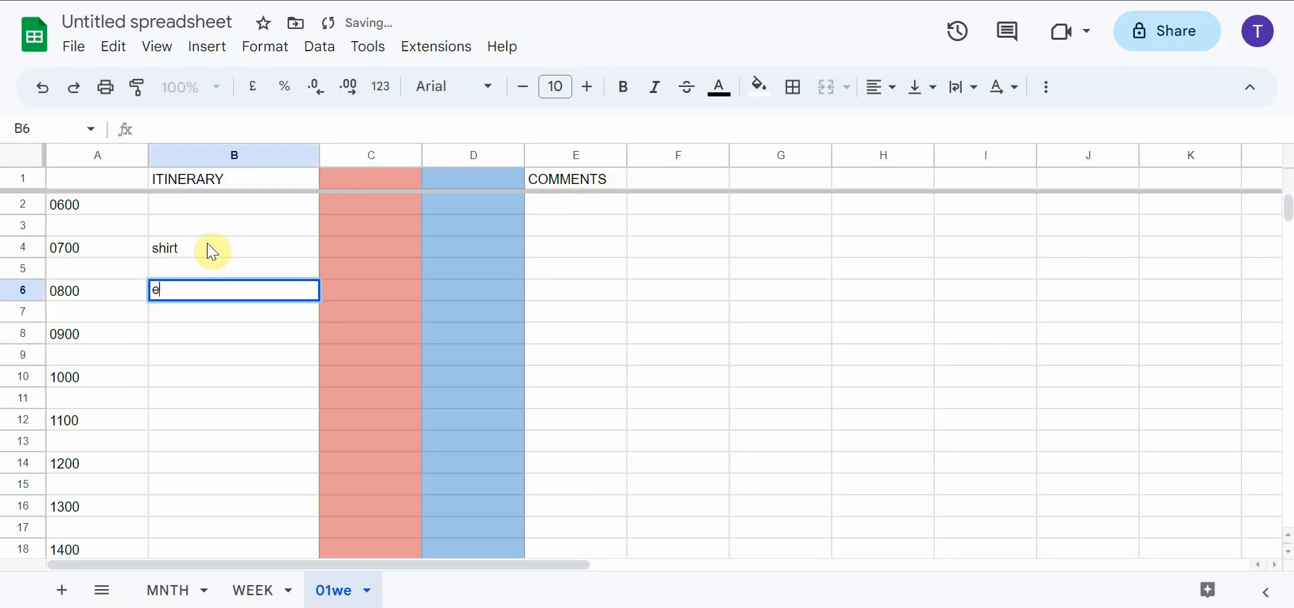
{"action": "type", "text": "entrance fee"}
{"action": "key", "text": "Return"}
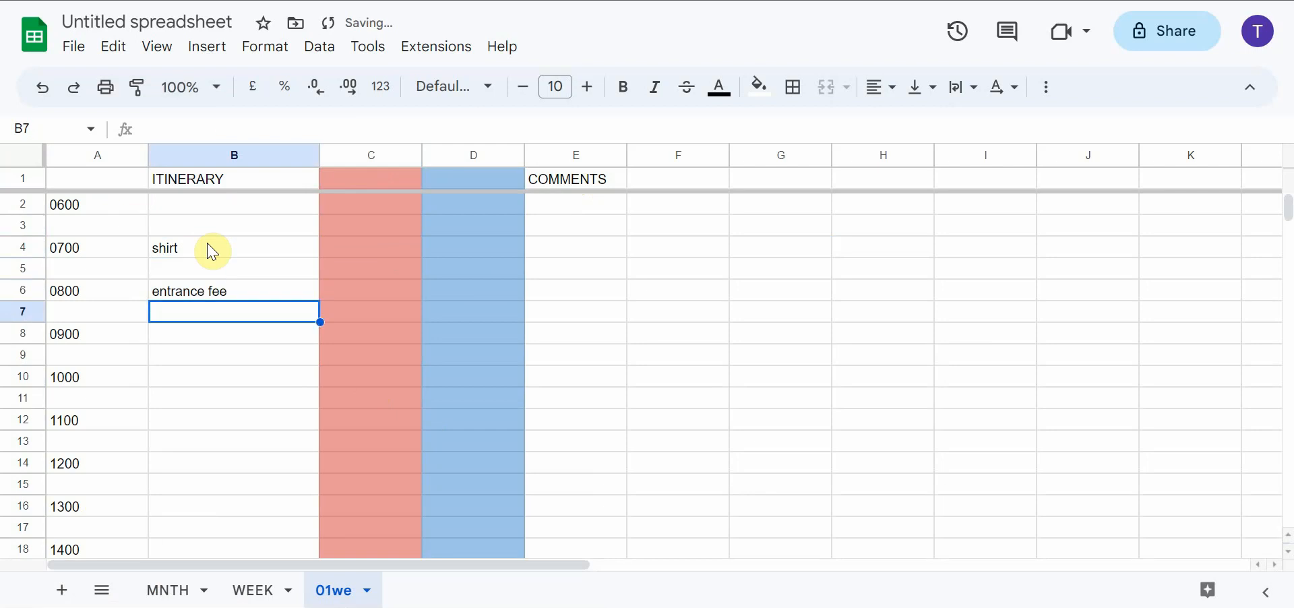
{"action": "key", "text": "Down"}
{"action": "type", "text": "food"}
{"action": "key", "text": "Return"}
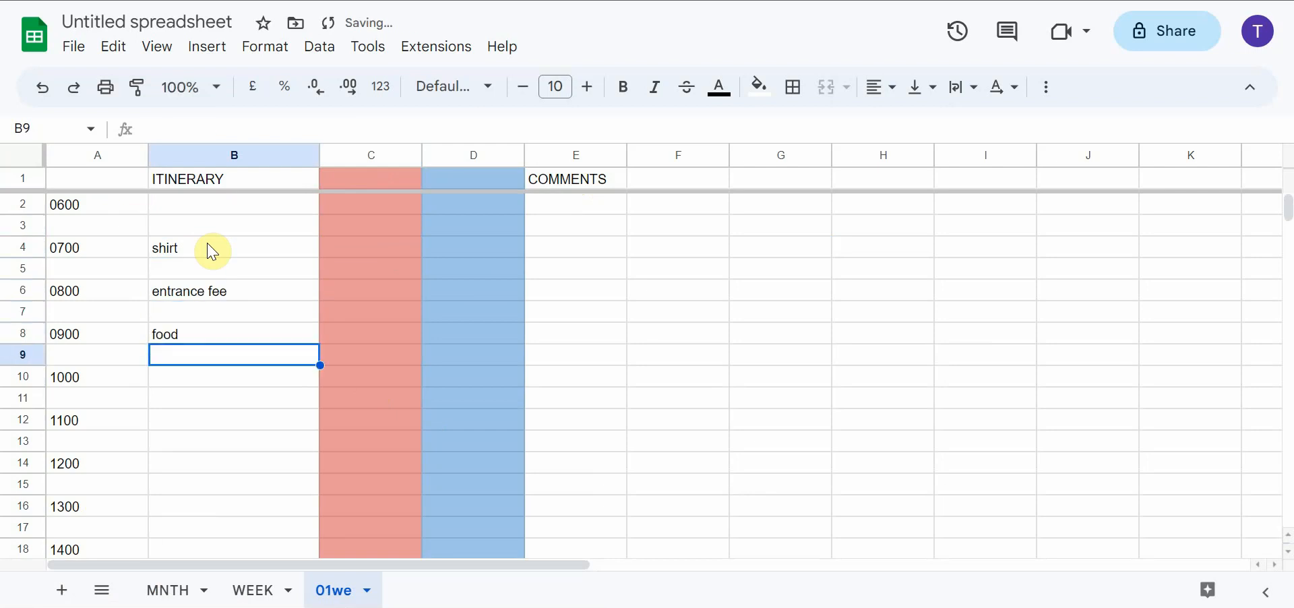
Enter 700 as the shirt's cost in cell C4
{"action": "left_click", "coordinate": [396, 248]}
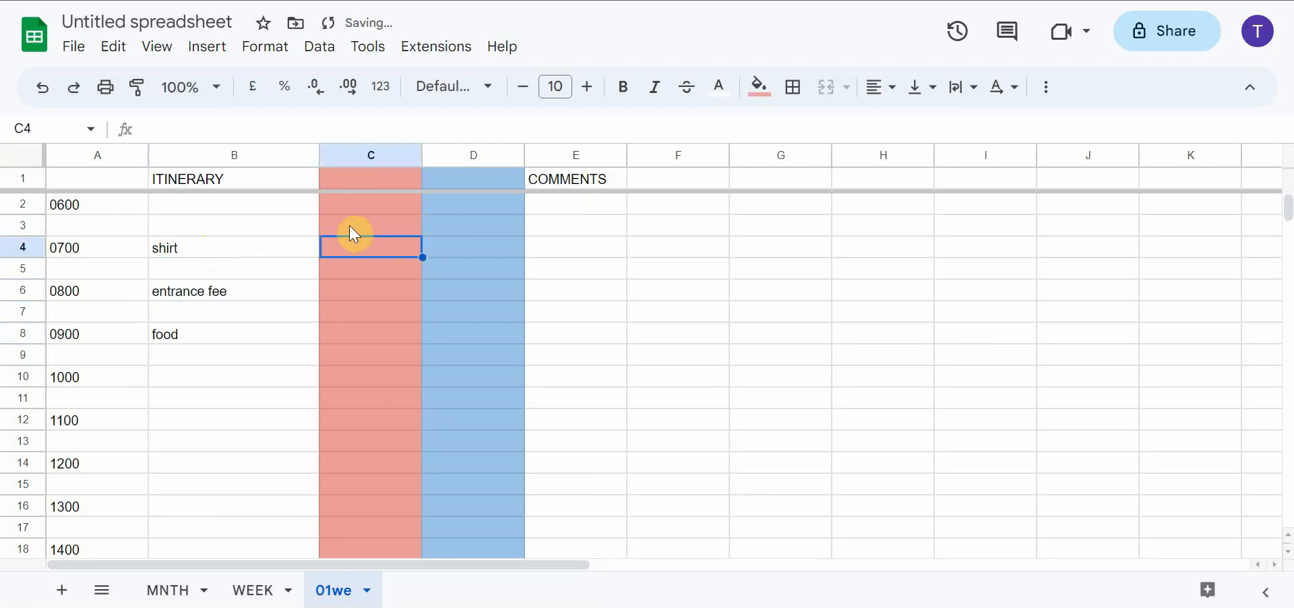
{"action": "type", "text": "700"}
{"action": "left_click", "coordinate": [370, 291]}
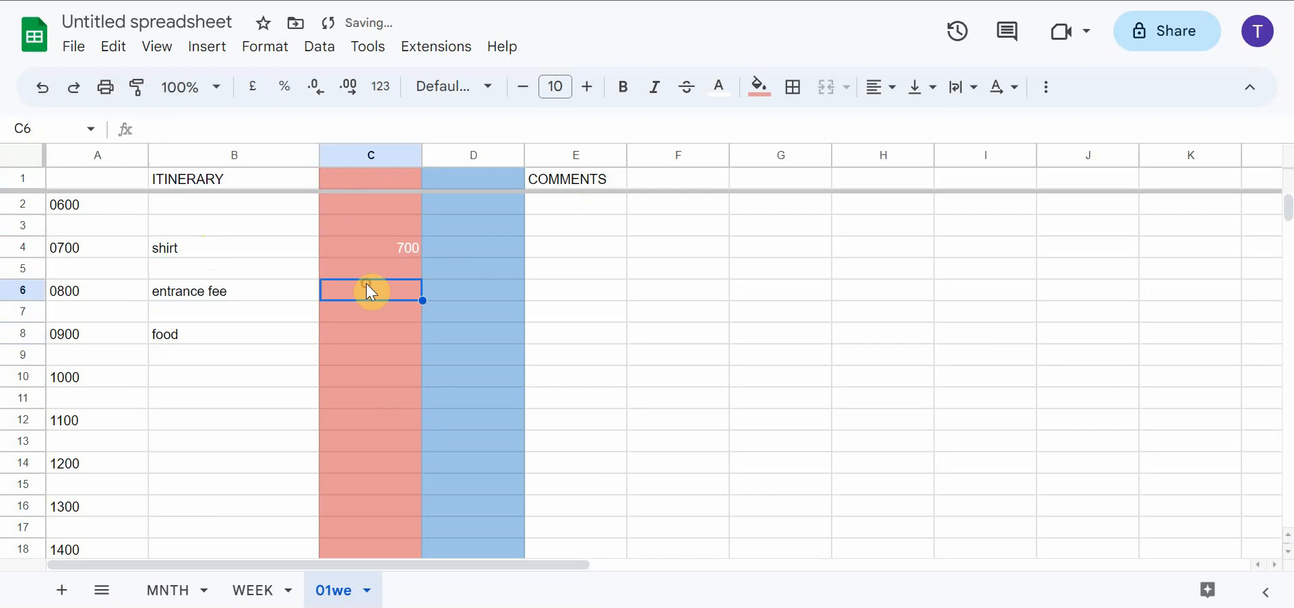
Format the red column C with a custom Japanese yen currency format without decimals
{"action": "left_click", "coordinate": [375, 155]}
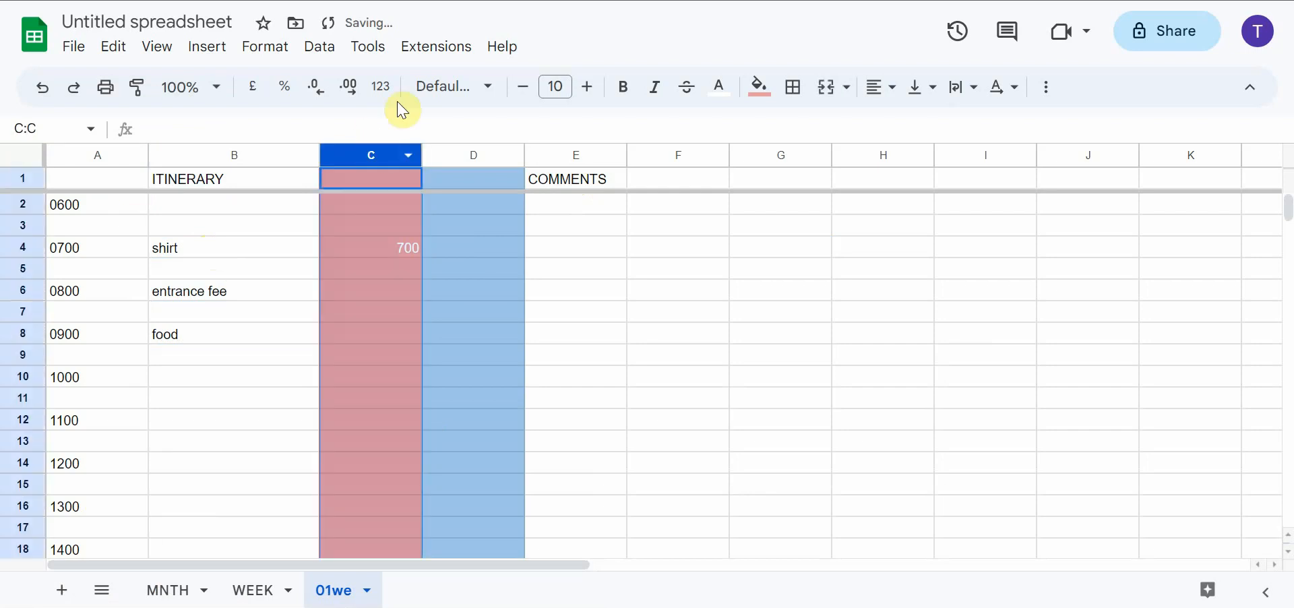
{"action": "left_click", "coordinate": [265, 46]}
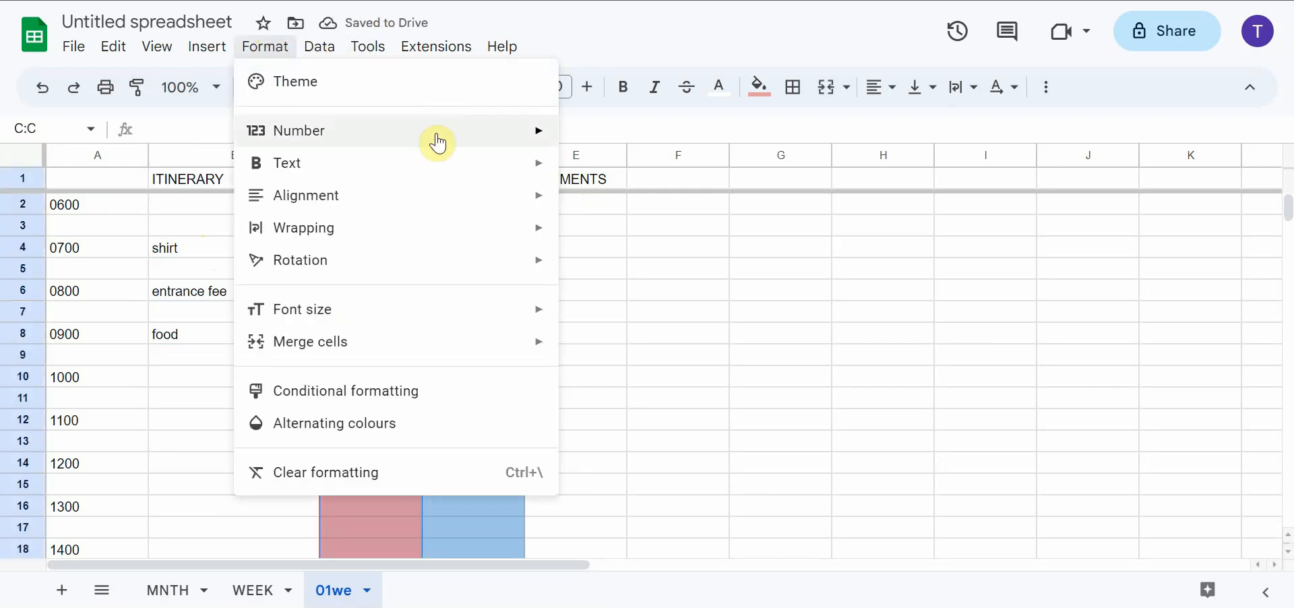
{"action": "mouse_move", "coordinate": [560, 149]}
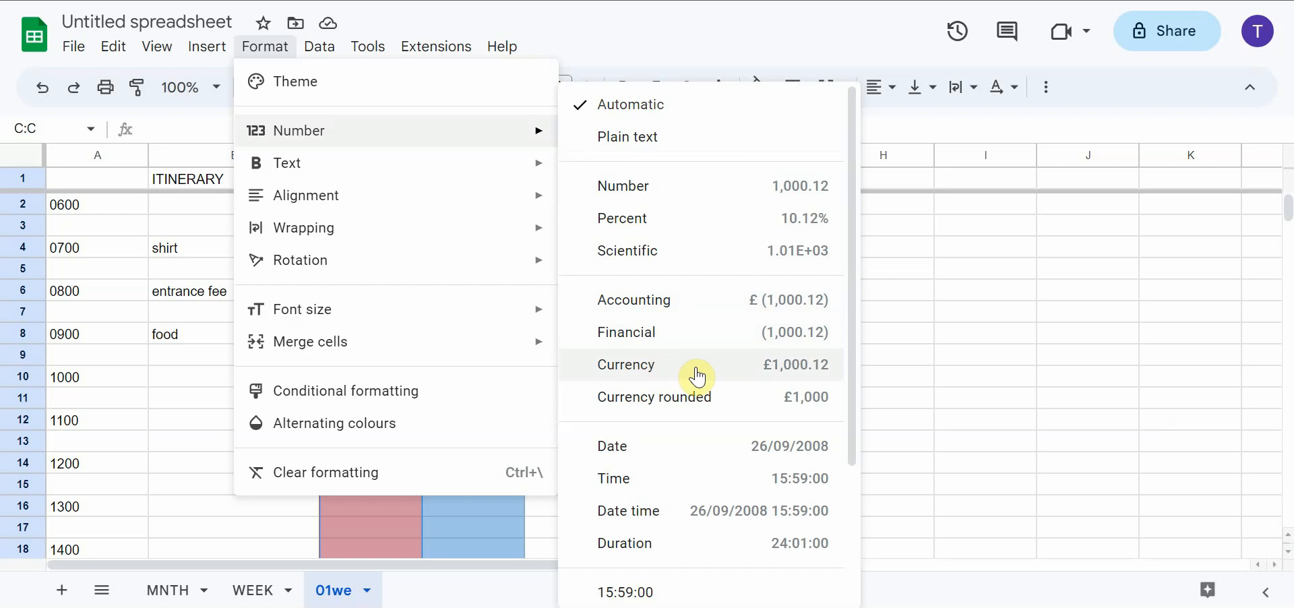
{"action": "scroll", "coordinate": [702, 483], "scroll_direction": "down", "scroll_amount": 3}
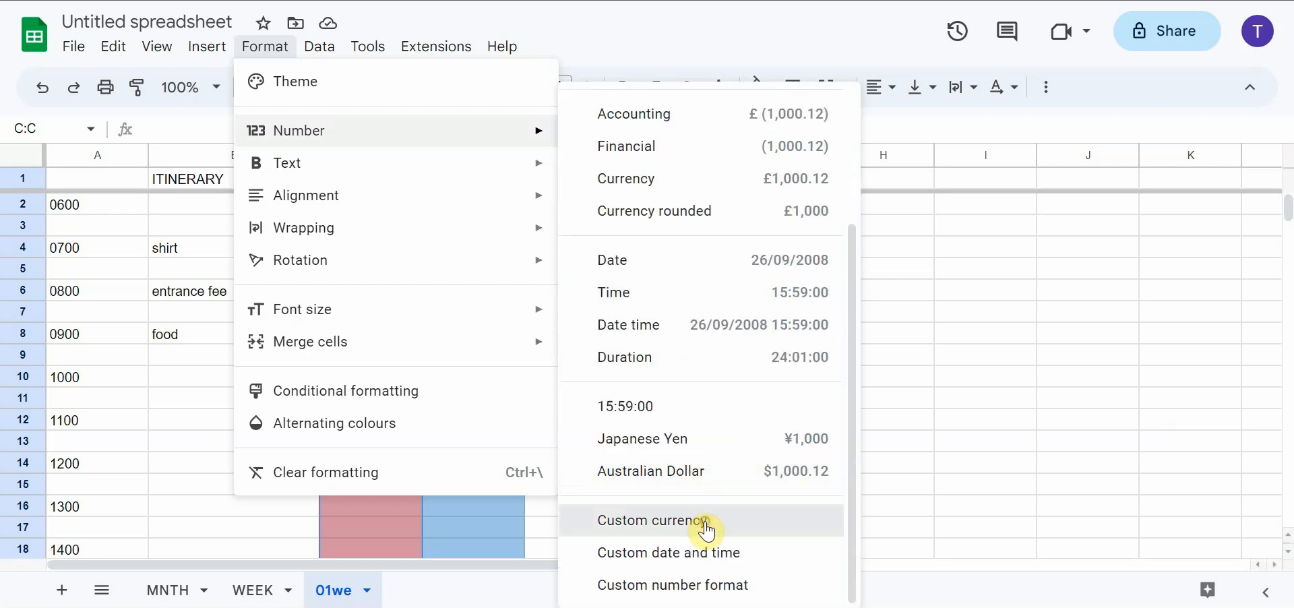
{"action": "left_click", "coordinate": [699, 525]}
{"action": "left_click", "coordinate": [836, 113]}
Apply a custom currency number format to the blue column D
{"action": "left_click", "coordinate": [458, 154]}
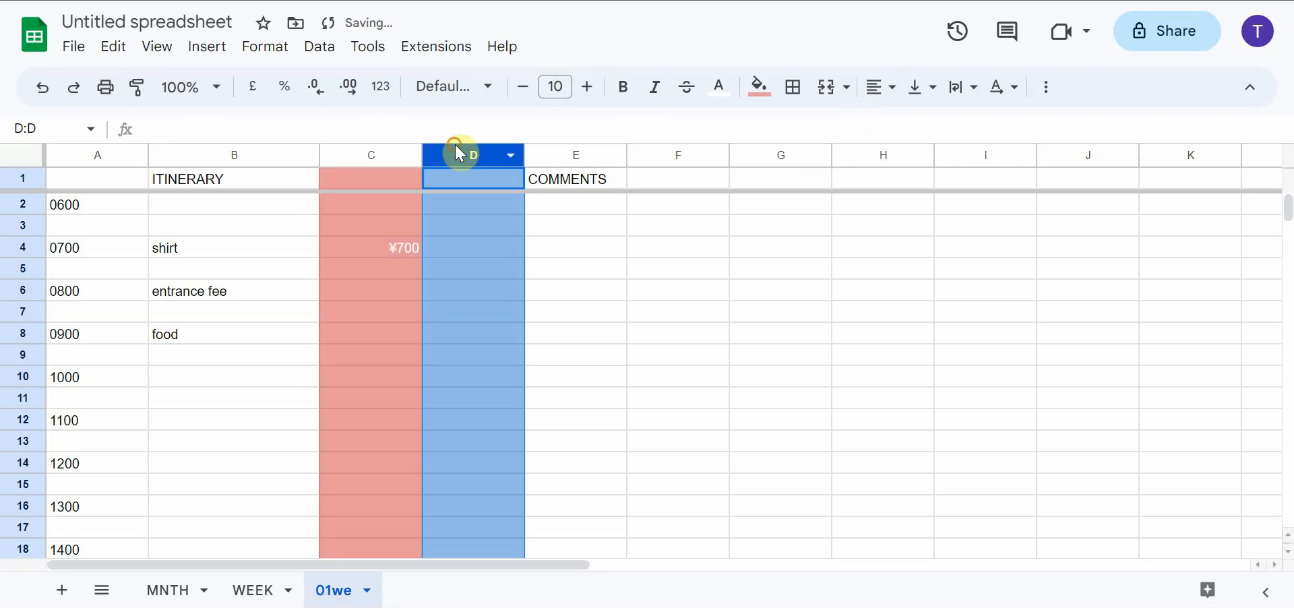
{"action": "left_click", "coordinate": [267, 46]}
{"action": "mouse_move", "coordinate": [427, 135]}
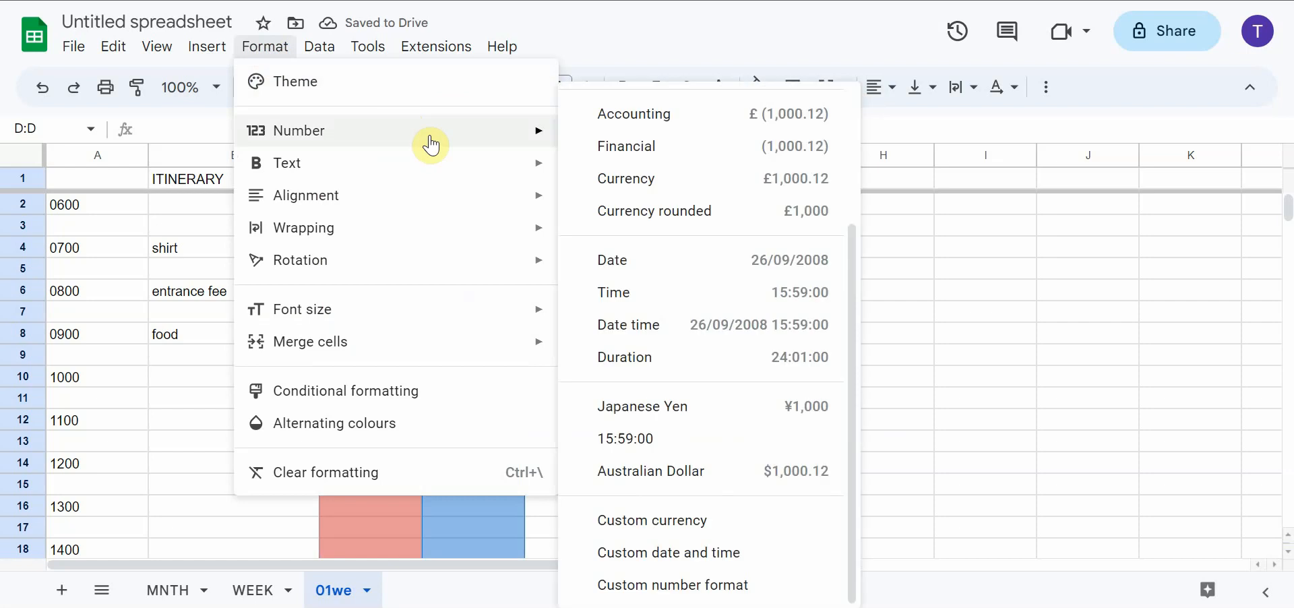
{"action": "left_click", "coordinate": [714, 522]}
{"action": "left_click", "coordinate": [575, 215]}
{"action": "left_click", "coordinate": [825, 114]}
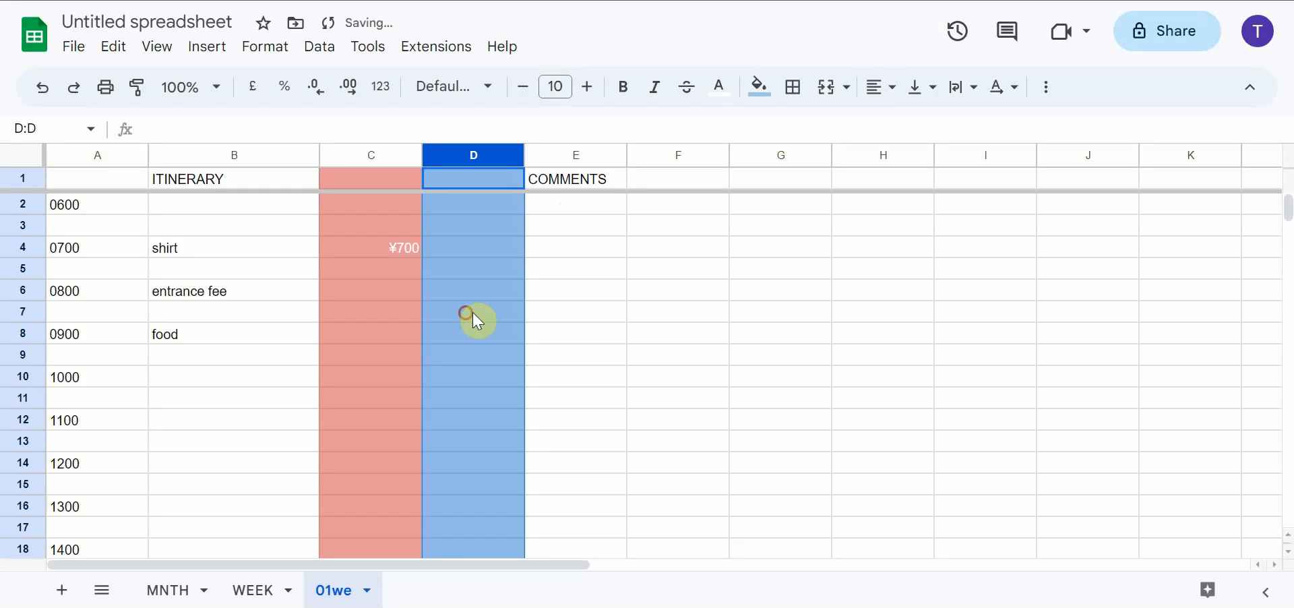
{"action": "left_click", "coordinate": [471, 313]}
Enter costs of 60000 for the entrance fee in C6 and 65 for food in C8
{"action": "left_click", "coordinate": [394, 292]}
{"action": "type", "text": "6"}
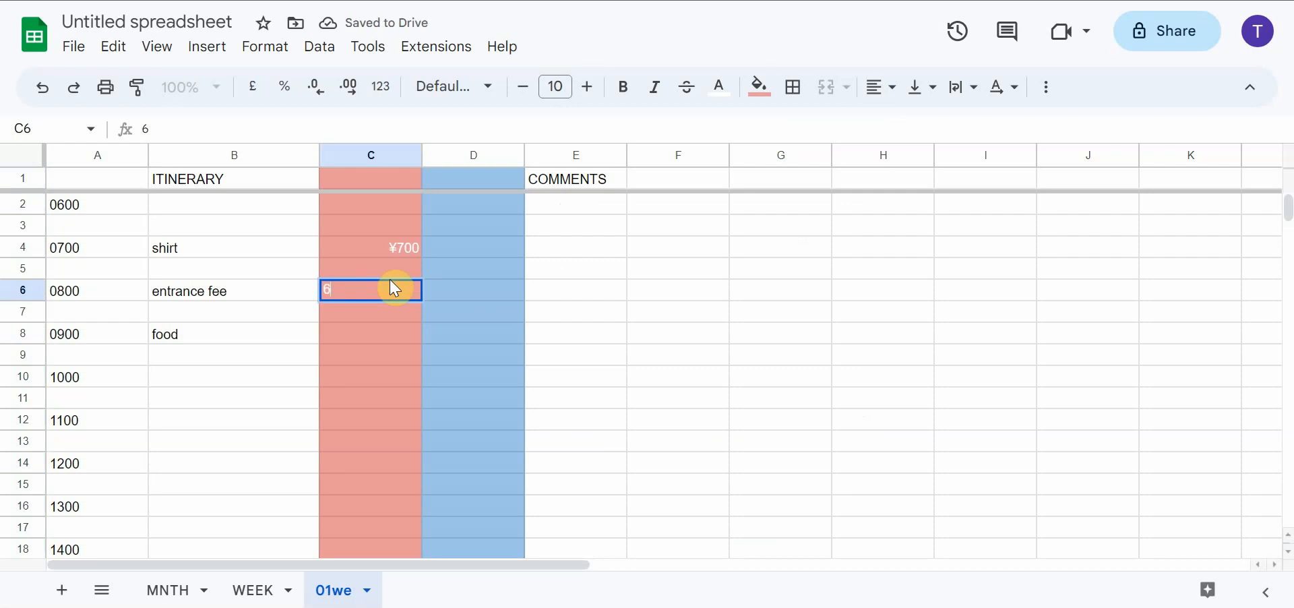
{"action": "type", "text": "0,000"}
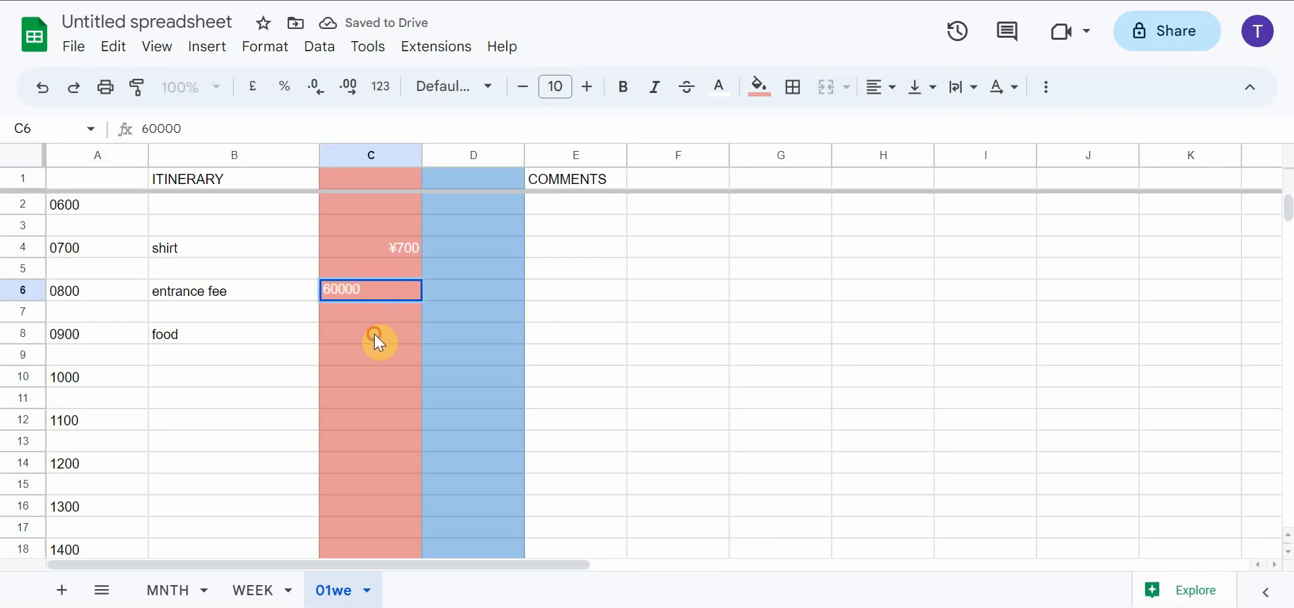
{"action": "left_click", "coordinate": [379, 340]}
{"action": "type", "text": "65"}
{"action": "left_click", "coordinate": [376, 376]}
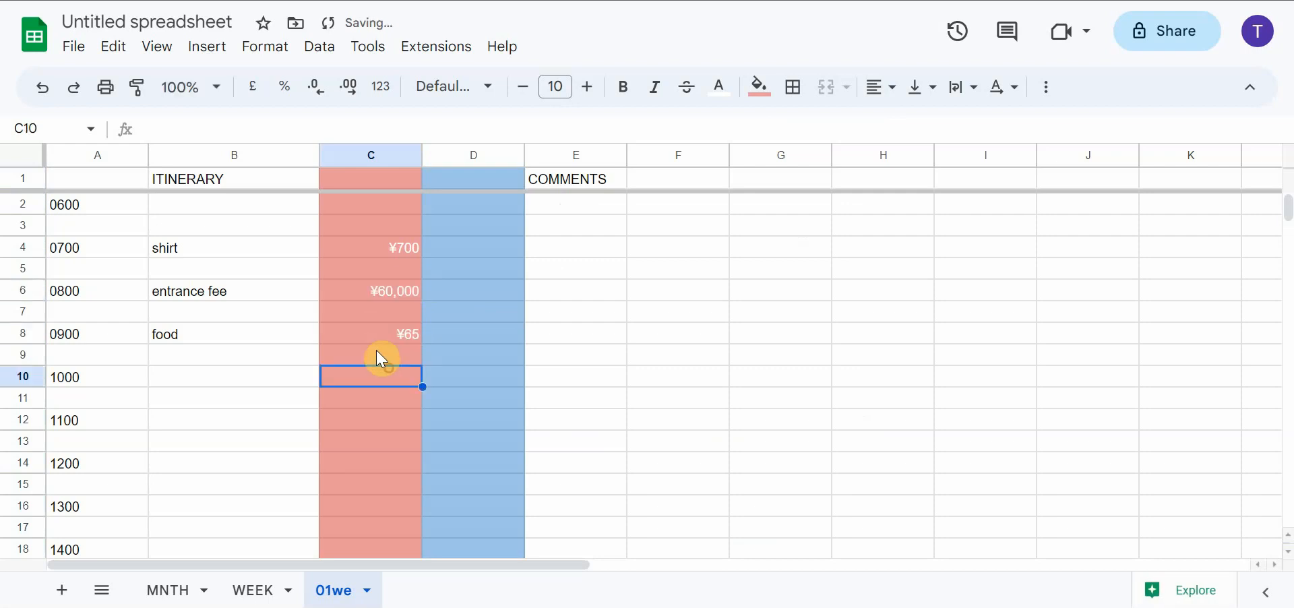
Check the frozen heading row against the lower rows of the 01we sheet, and select cell C1
{"action": "left_click", "coordinate": [391, 180]}
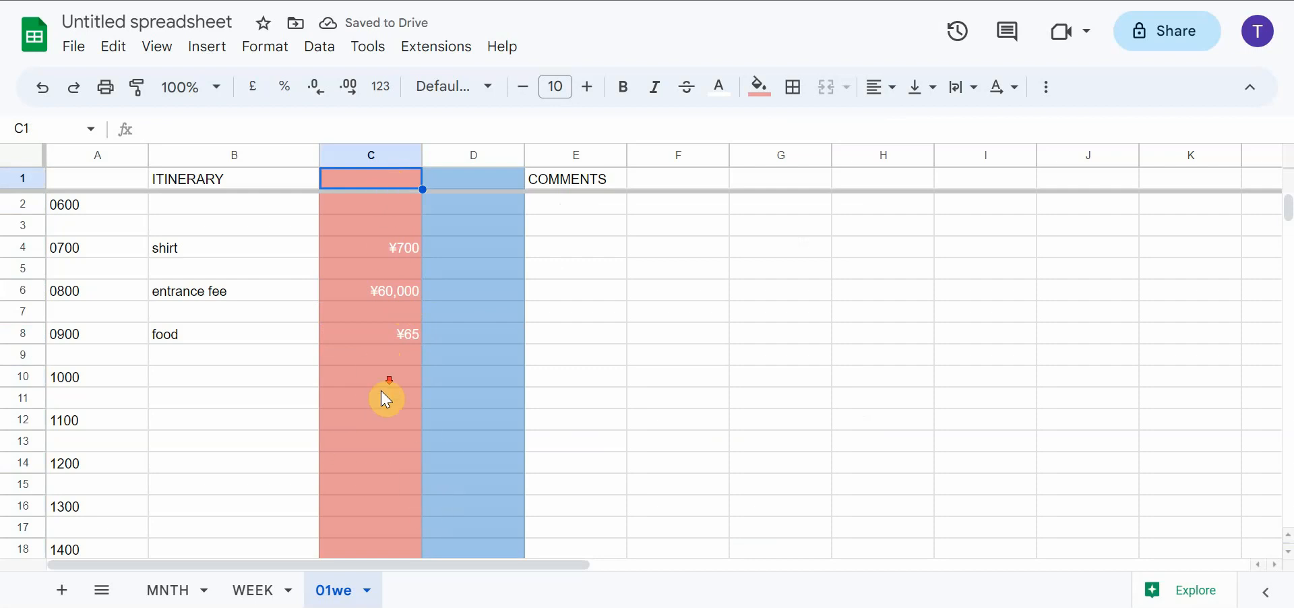
{"action": "scroll", "coordinate": [381, 390], "scroll_direction": "down", "scroll_amount": 10}
{"action": "scroll", "coordinate": [381, 390], "scroll_direction": "up", "scroll_amount": 10}
{"action": "scroll", "coordinate": [375, 378], "scroll_direction": "down", "scroll_amount": 10}
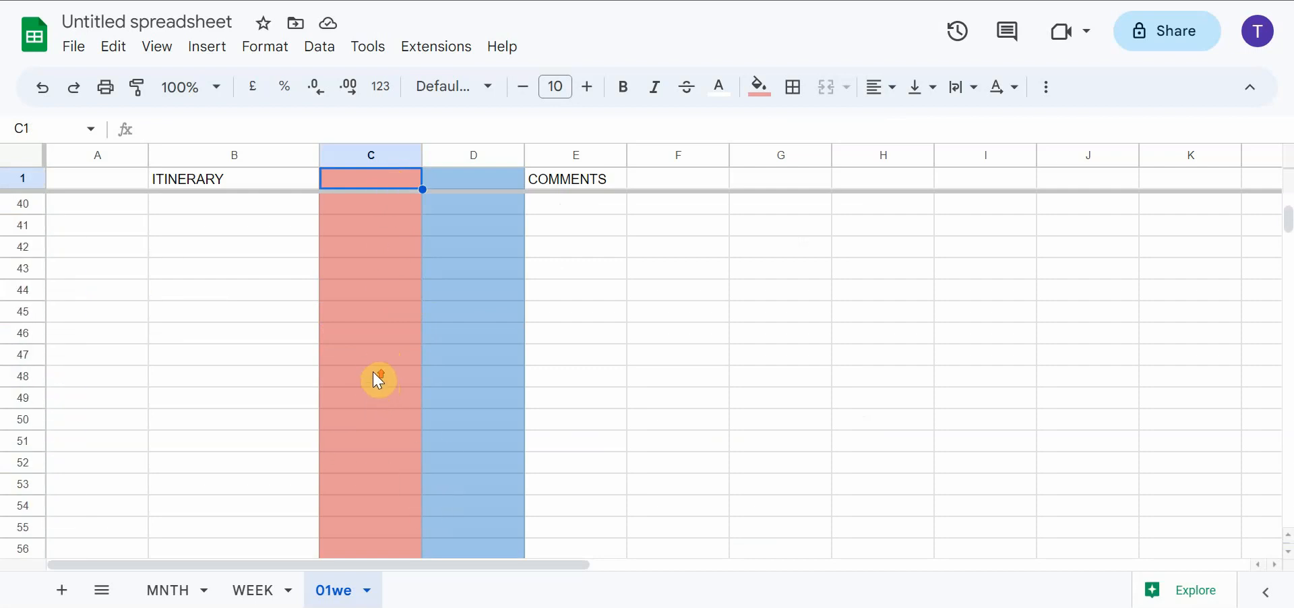
{"action": "scroll", "coordinate": [375, 372], "scroll_direction": "up", "scroll_amount": 8}
{"action": "scroll", "coordinate": [375, 372], "scroll_direction": "up", "scroll_amount": 3}
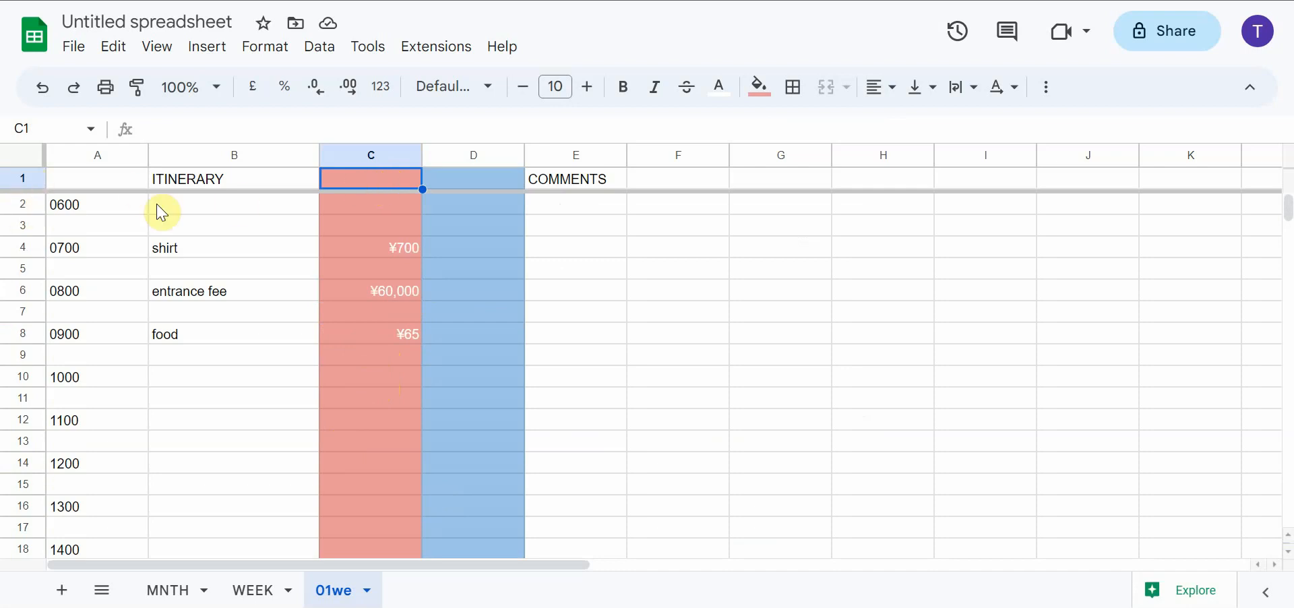
{"action": "left_click", "coordinate": [356, 209]}
{"action": "left_click", "coordinate": [370, 182]}
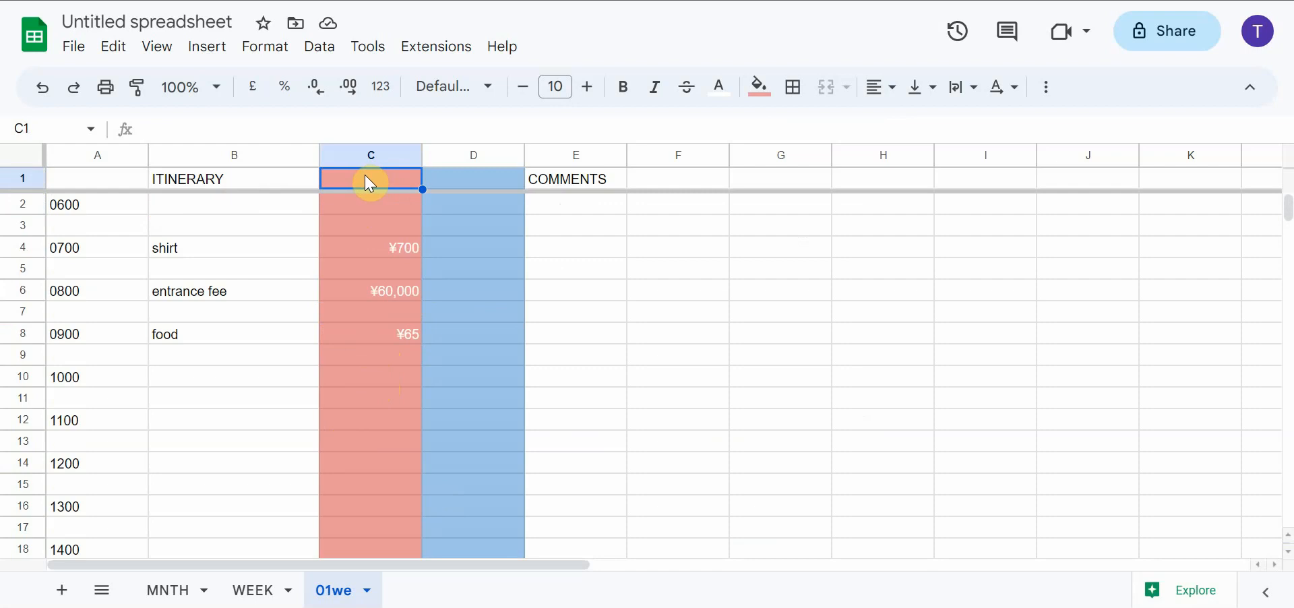
Enter the formula =sum(c2:c999) in cell C1 to total the yen costs of the day
{"action": "type", "text": "=sum"}
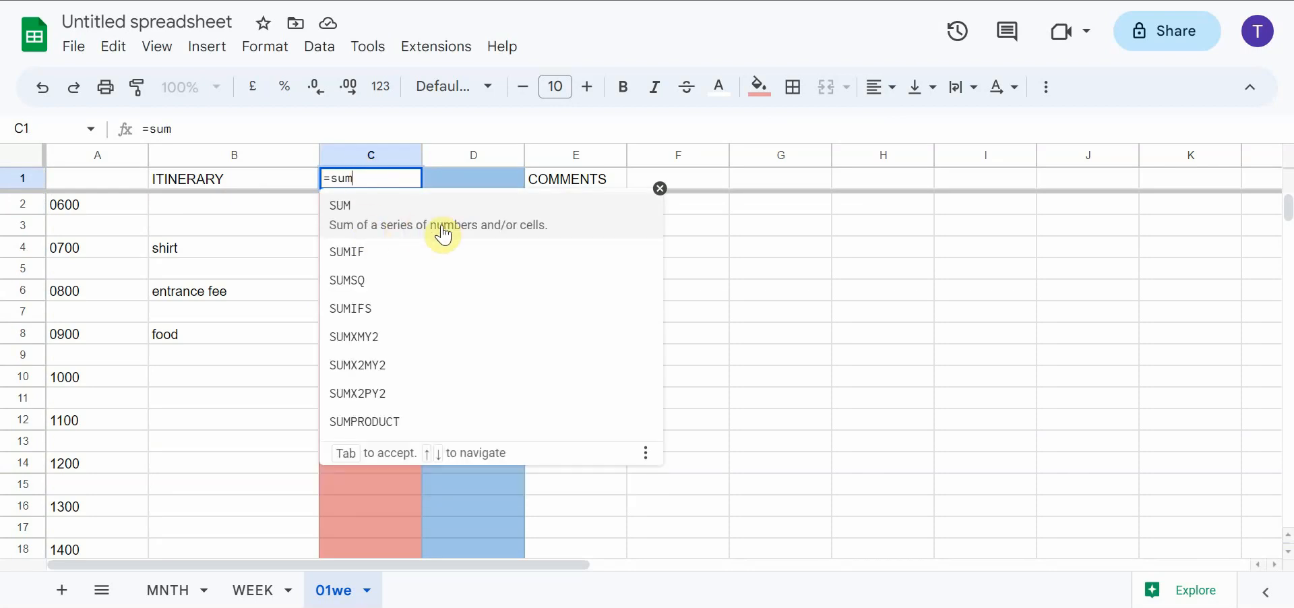
{"action": "type", "text": "("}
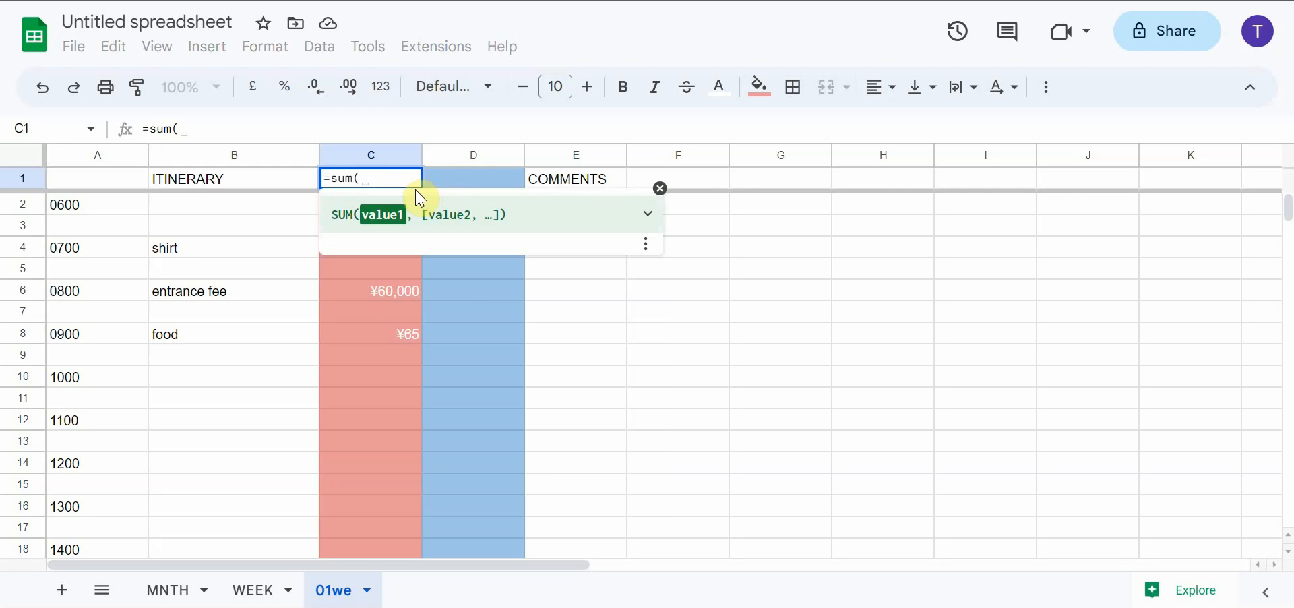
{"action": "type", "text": "c2"}
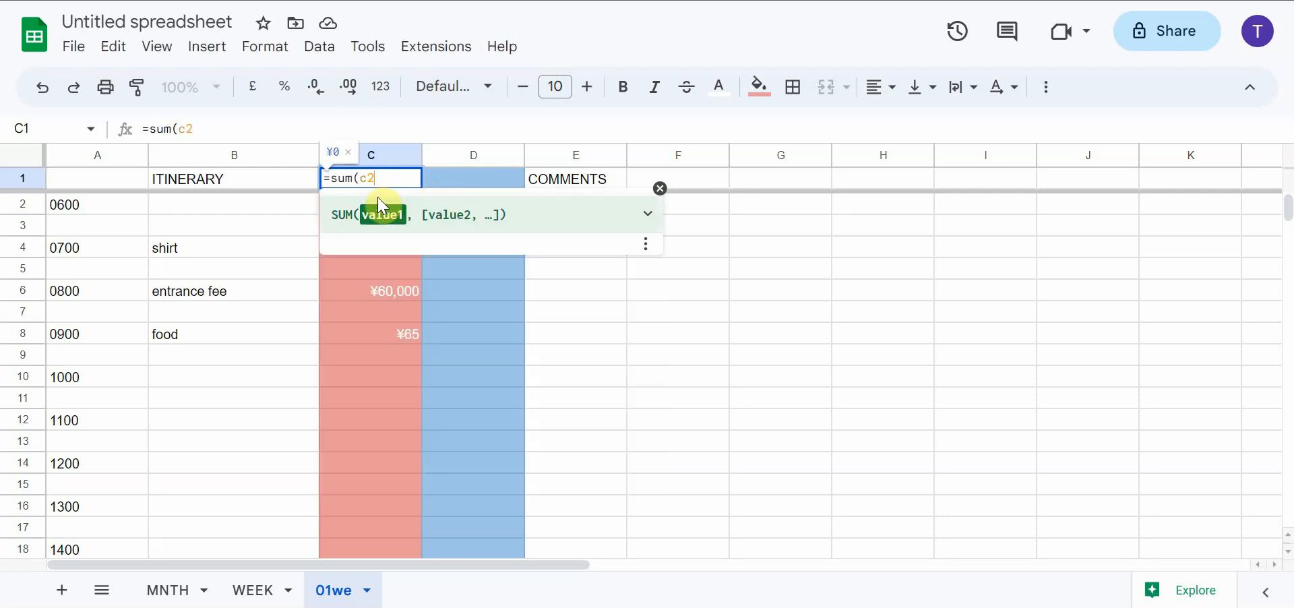
{"action": "type", "text": ":"}
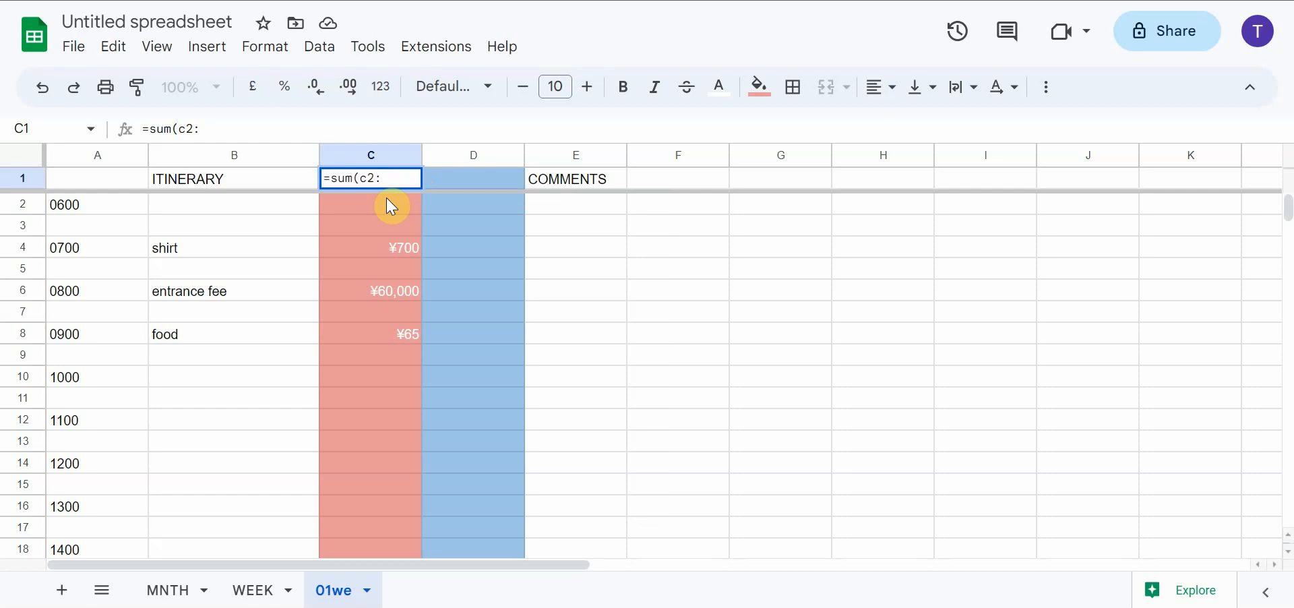
{"action": "type", "text": "c999"}
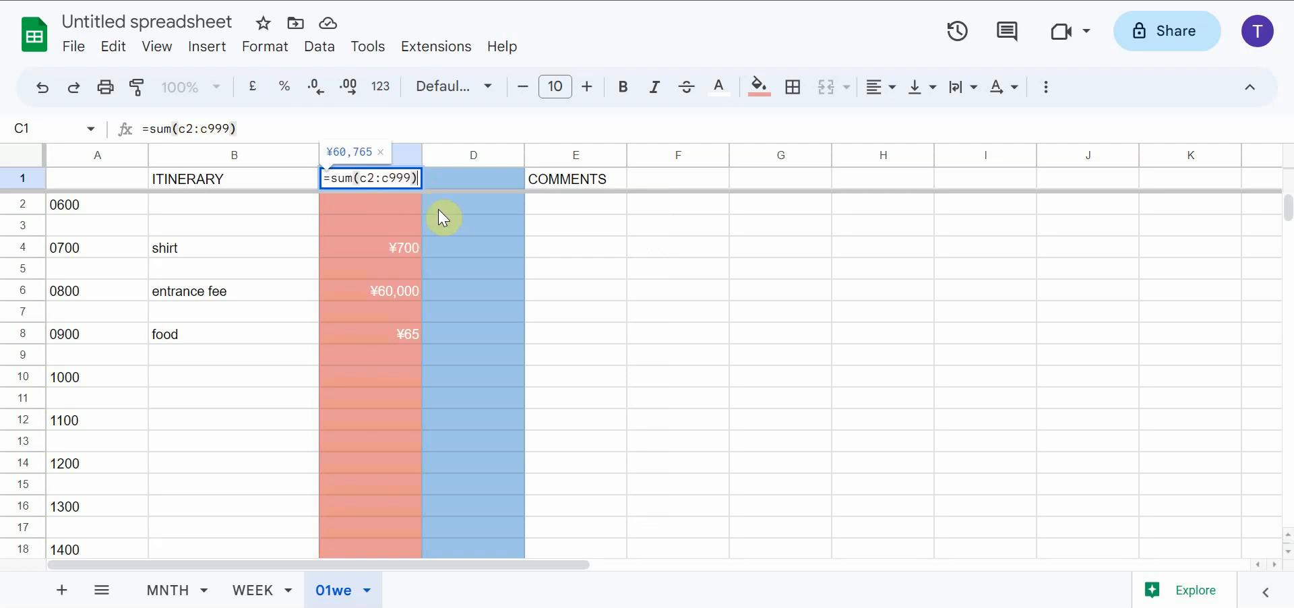
{"action": "key", "text": "Return"}
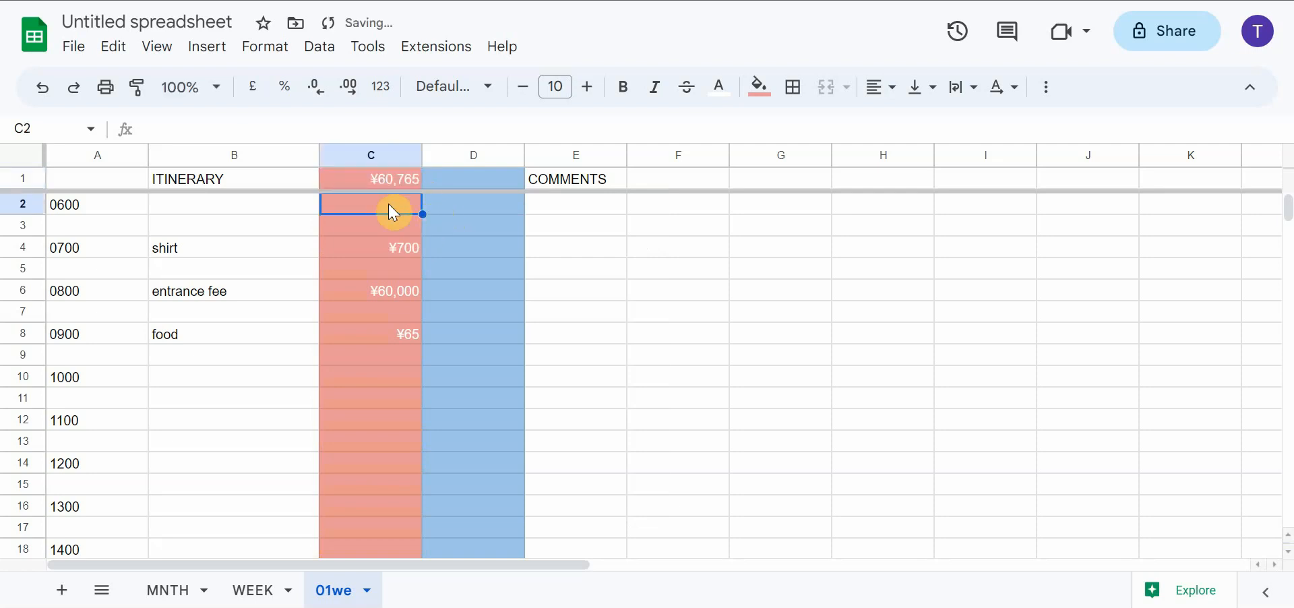
Enter a cost of 1000 in C10 of the yen column for the 1000 time slot
{"action": "left_click", "coordinate": [397, 390]}
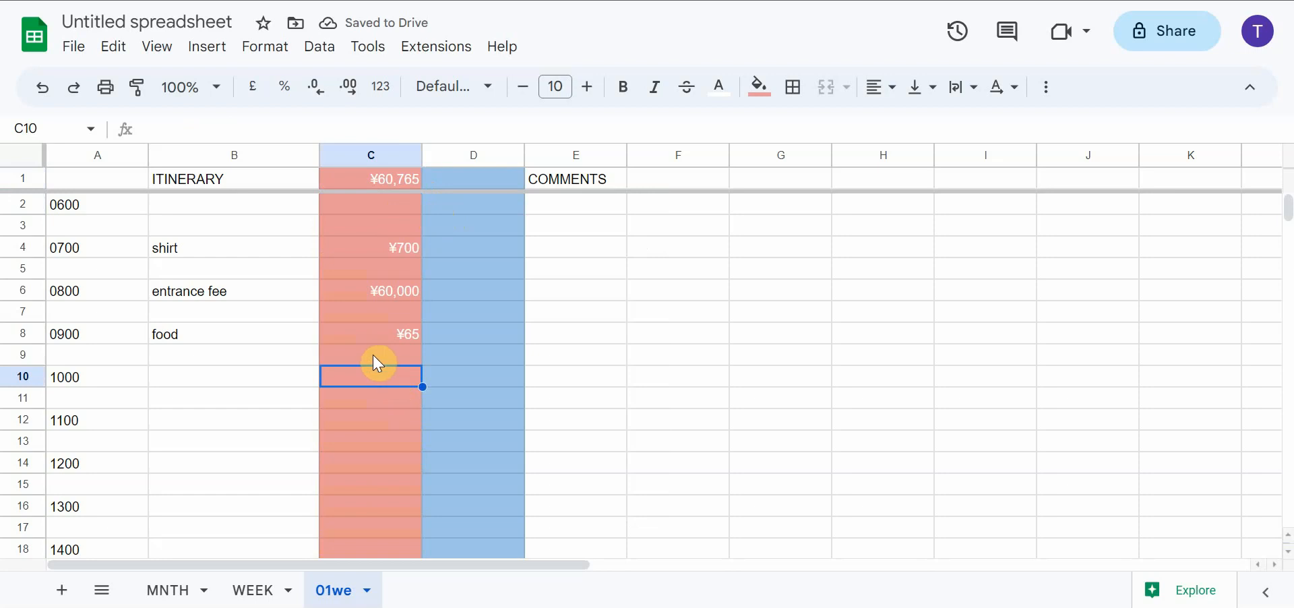
{"action": "type", "text": "1,"}
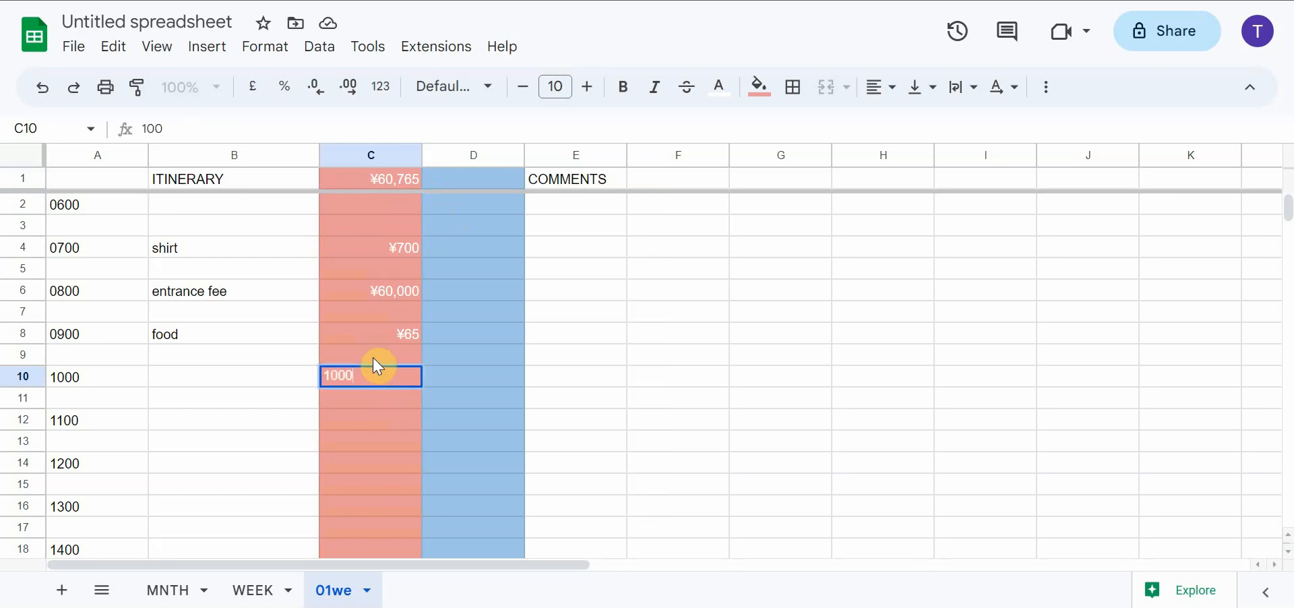
{"action": "type", "text": "000"}
{"action": "key", "text": "Return"}
Try referencing the exchange rate in A2 of the MNTH sheet from cell D1, and clear the formula
{"action": "left_click", "coordinate": [470, 181]}
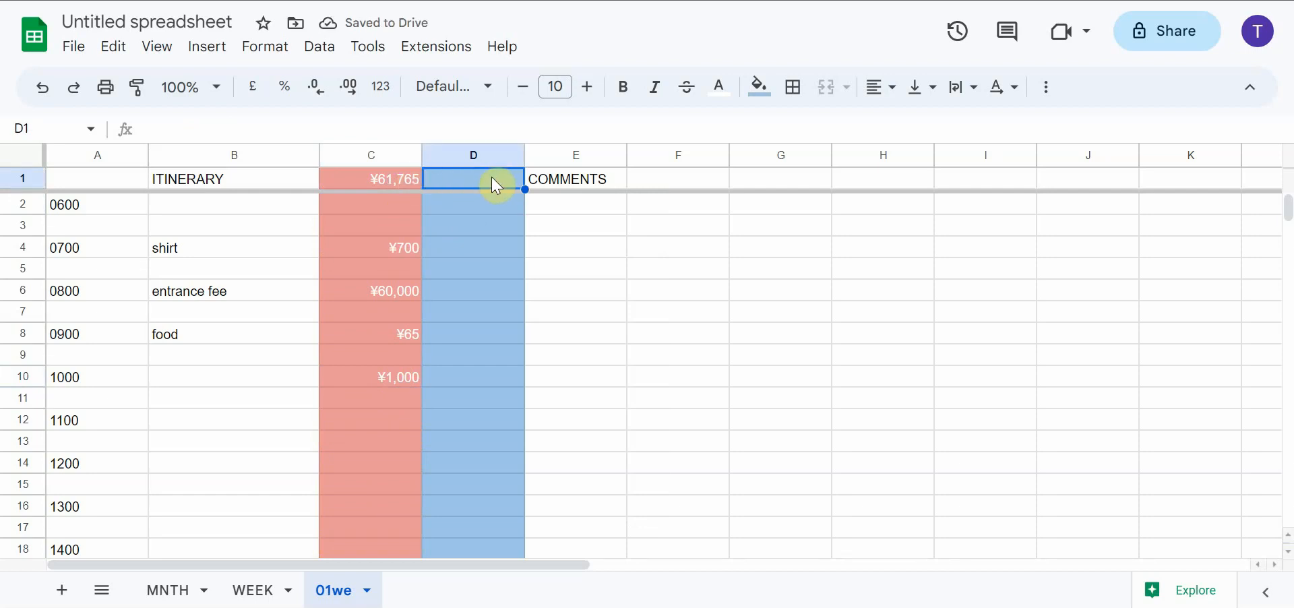
{"action": "type", "text": "="}
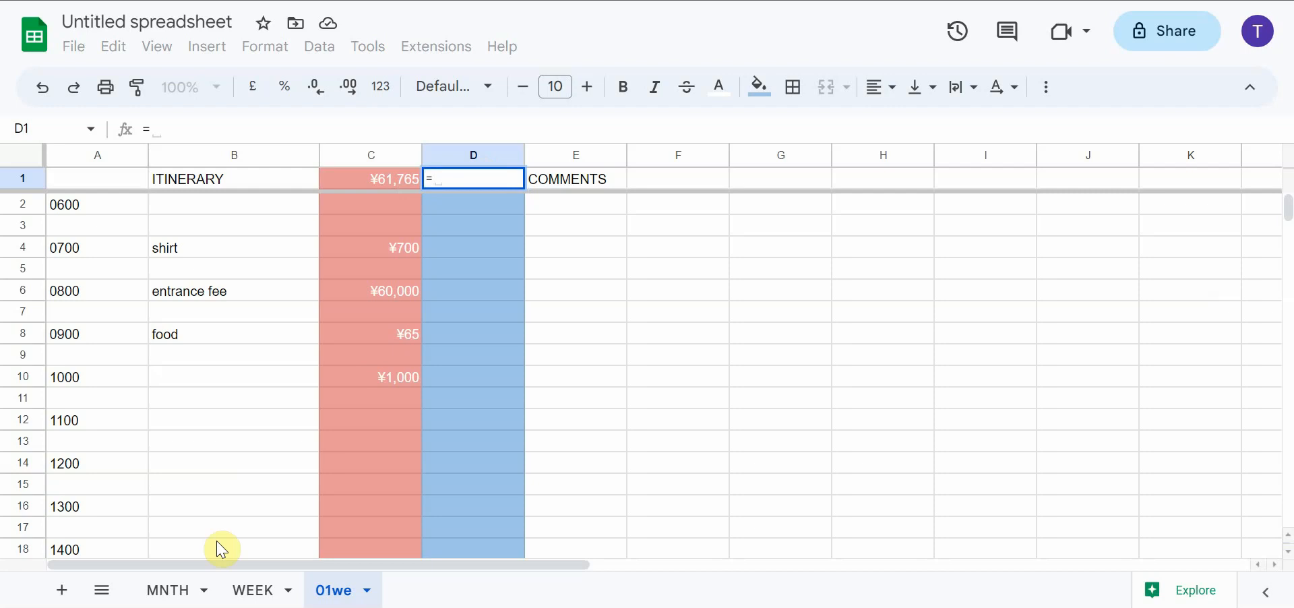
{"action": "left_click", "coordinate": [177, 593]}
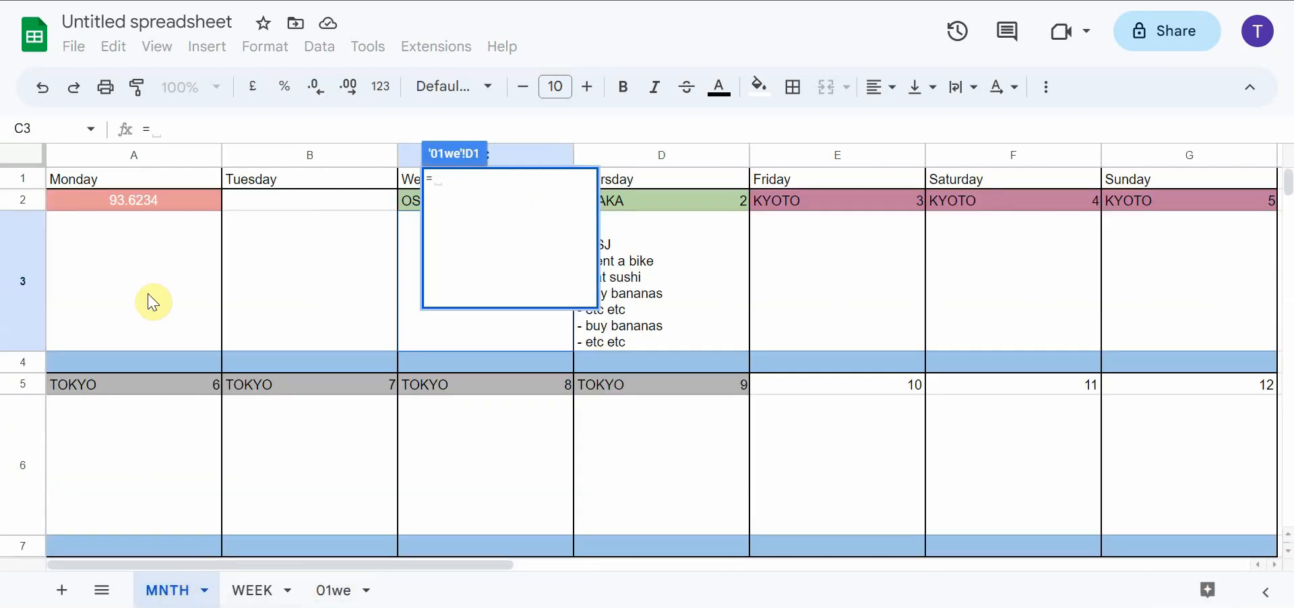
{"action": "left_click", "coordinate": [140, 203]}
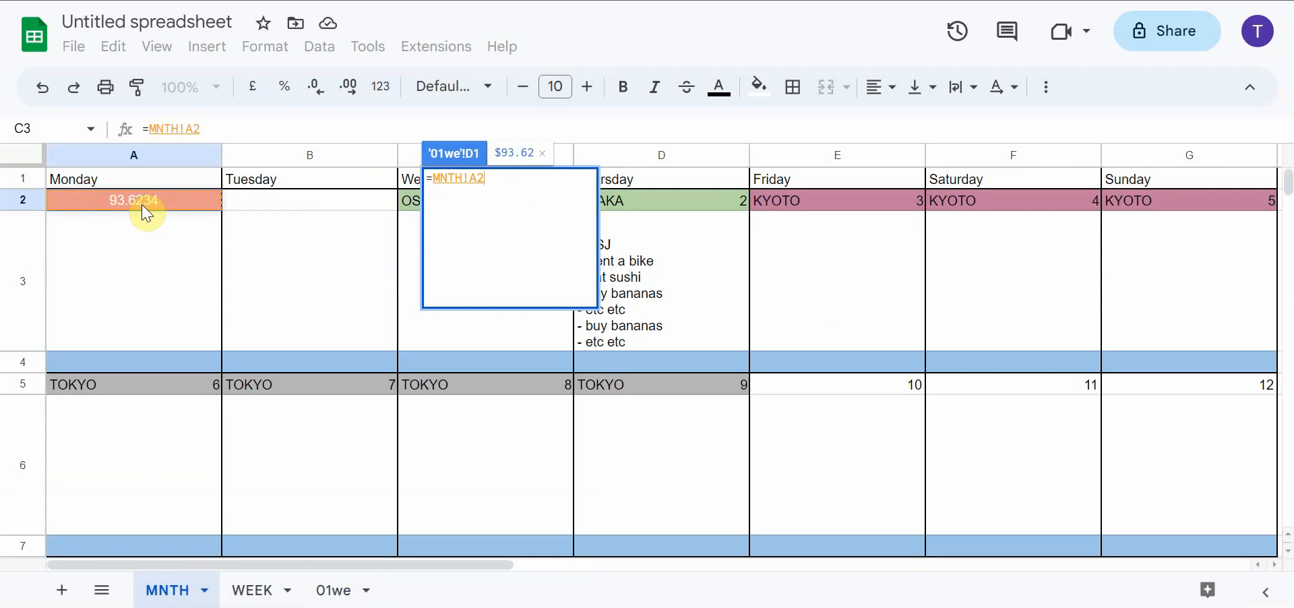
{"action": "left_click", "coordinate": [159, 239]}
{"action": "left_click", "coordinate": [163, 202]}
{"action": "key", "text": "Return"}
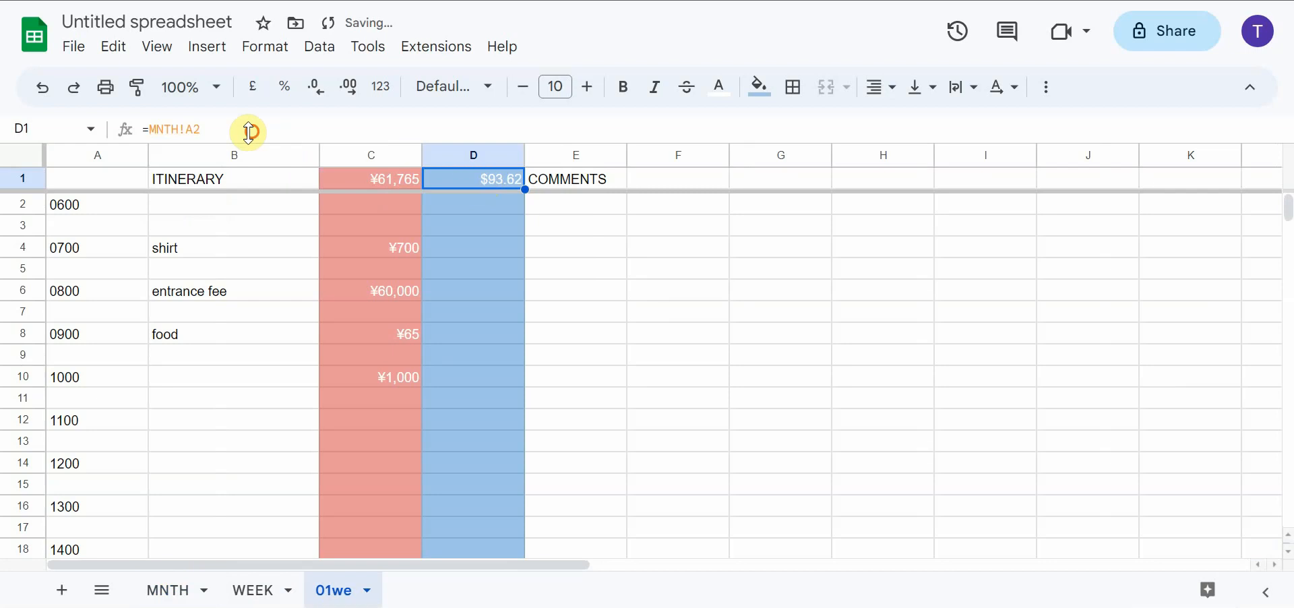
{"action": "left_click_drag", "start_coordinate": [248, 127], "coordinate": [101, 138]}
{"action": "key", "text": "BackSpace"}
{"action": "left_click", "coordinate": [457, 253]}
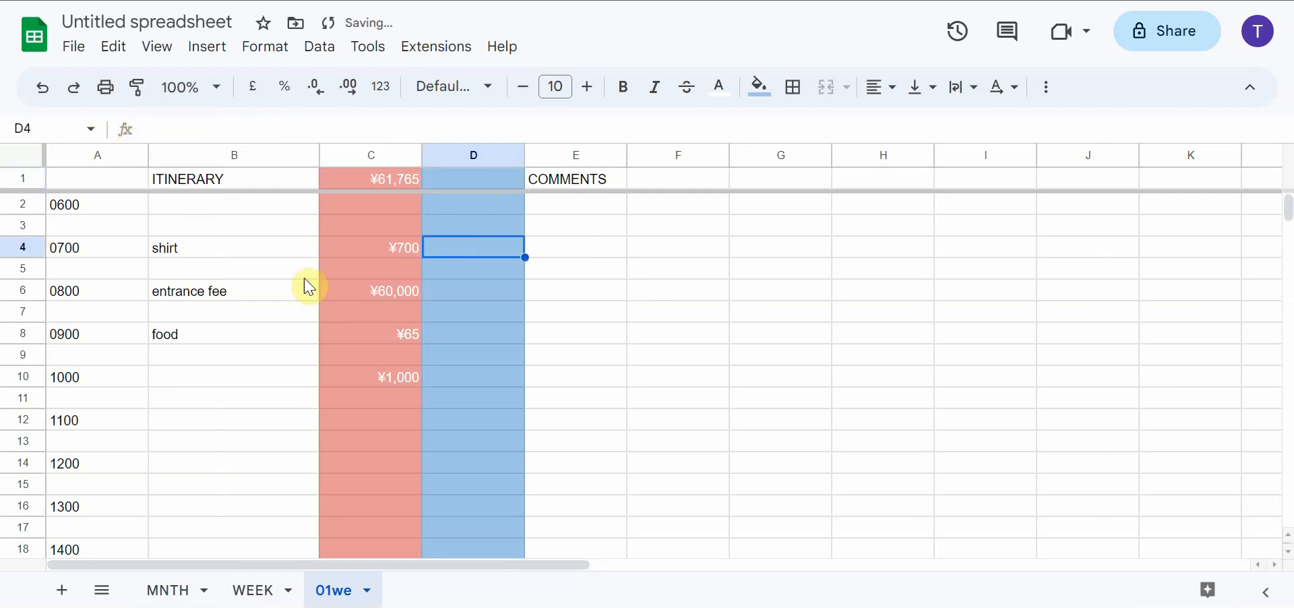
Enter the formula =C1/MNTH!A2 in D1 of the 01we sheet to convert the yen total into dollars
{"action": "left_click", "coordinate": [172, 589]}
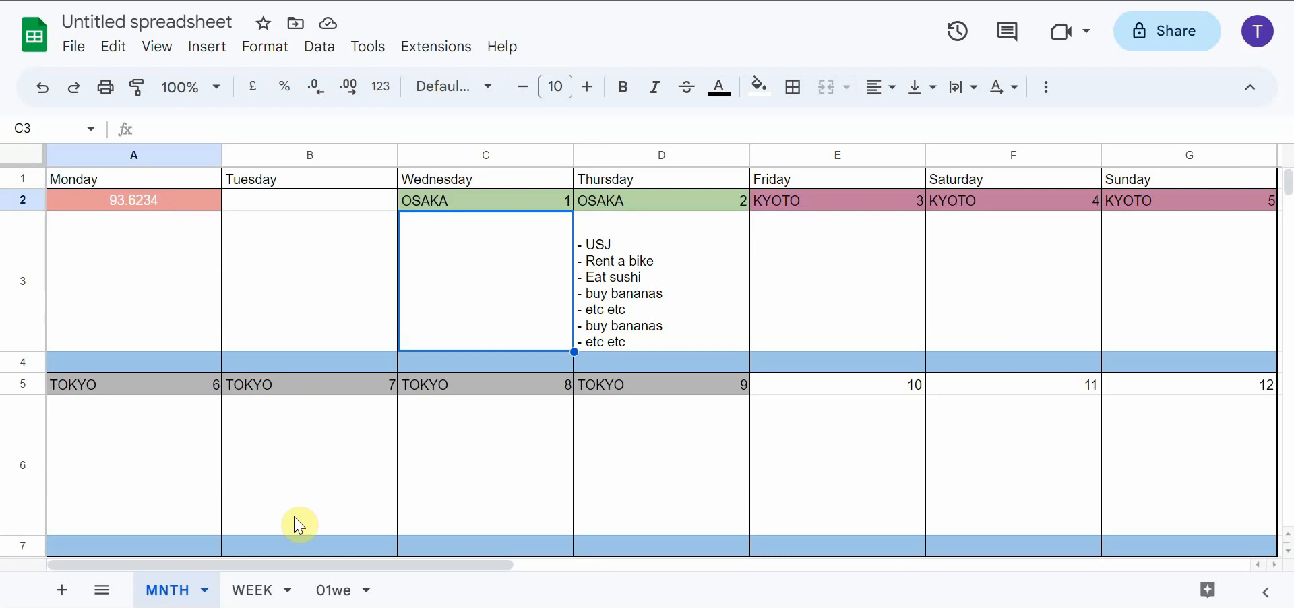
{"action": "left_click", "coordinate": [332, 590]}
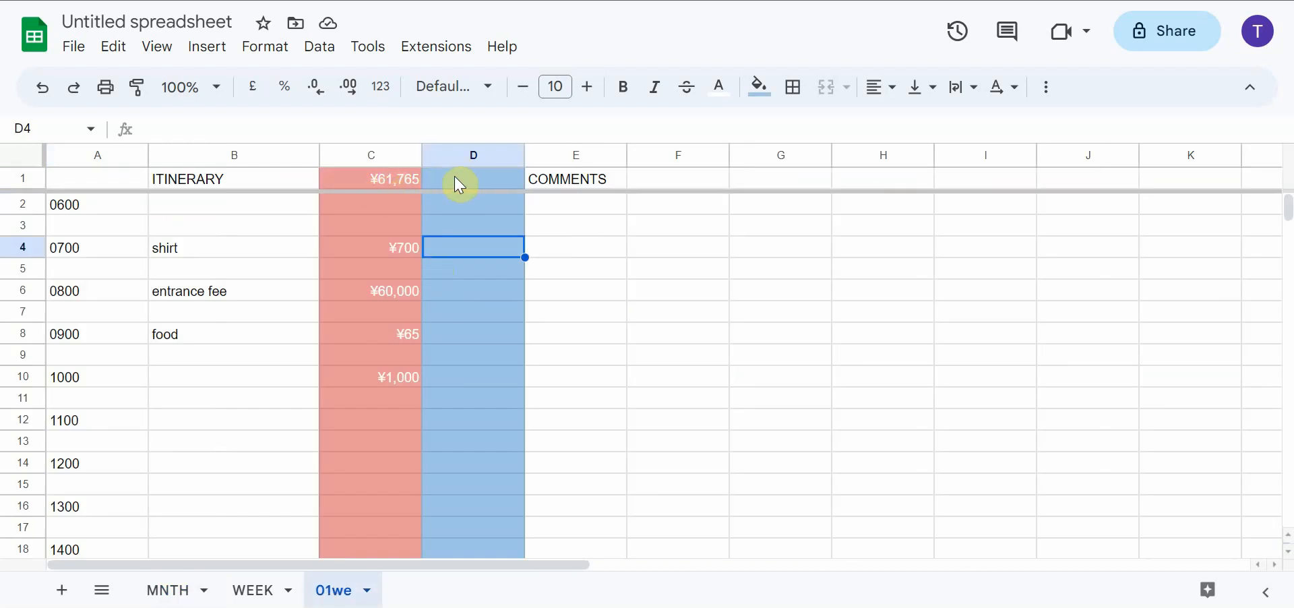
{"action": "left_click", "coordinate": [479, 187]}
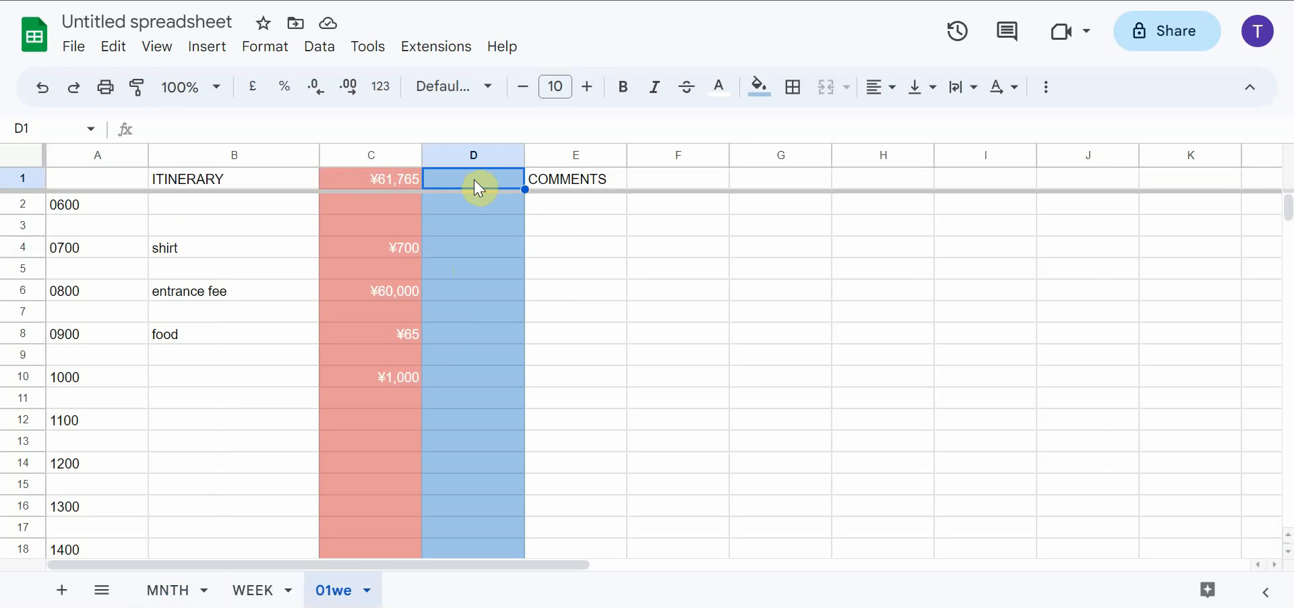
{"action": "type", "text": "="}
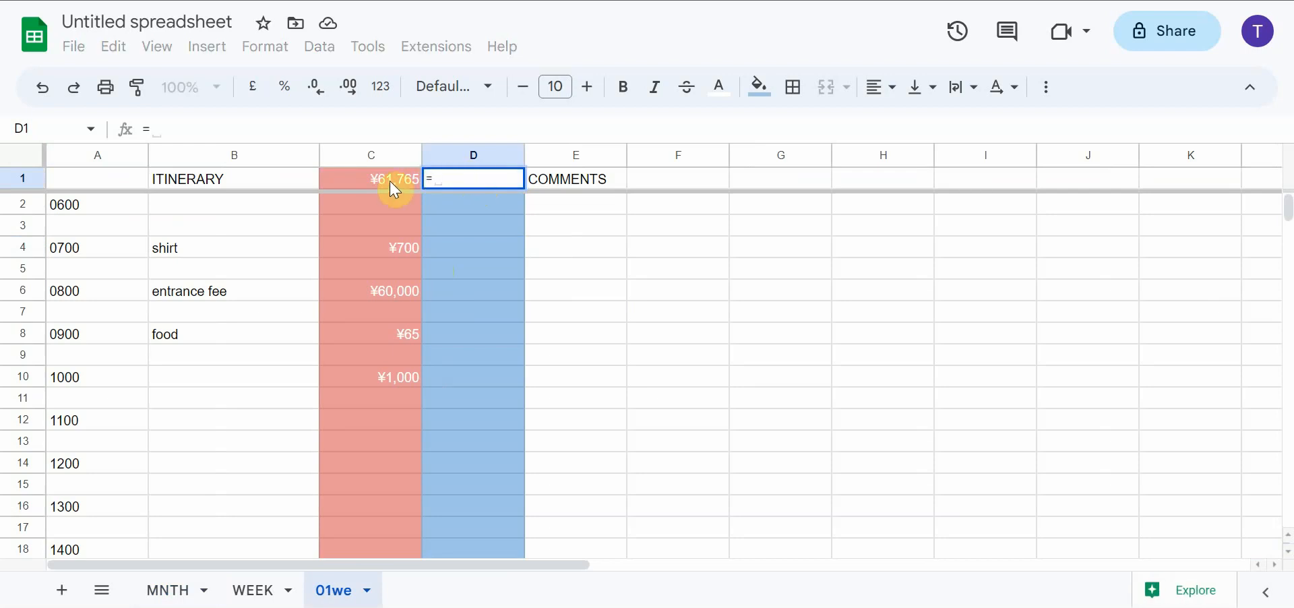
{"action": "left_click", "coordinate": [396, 191]}
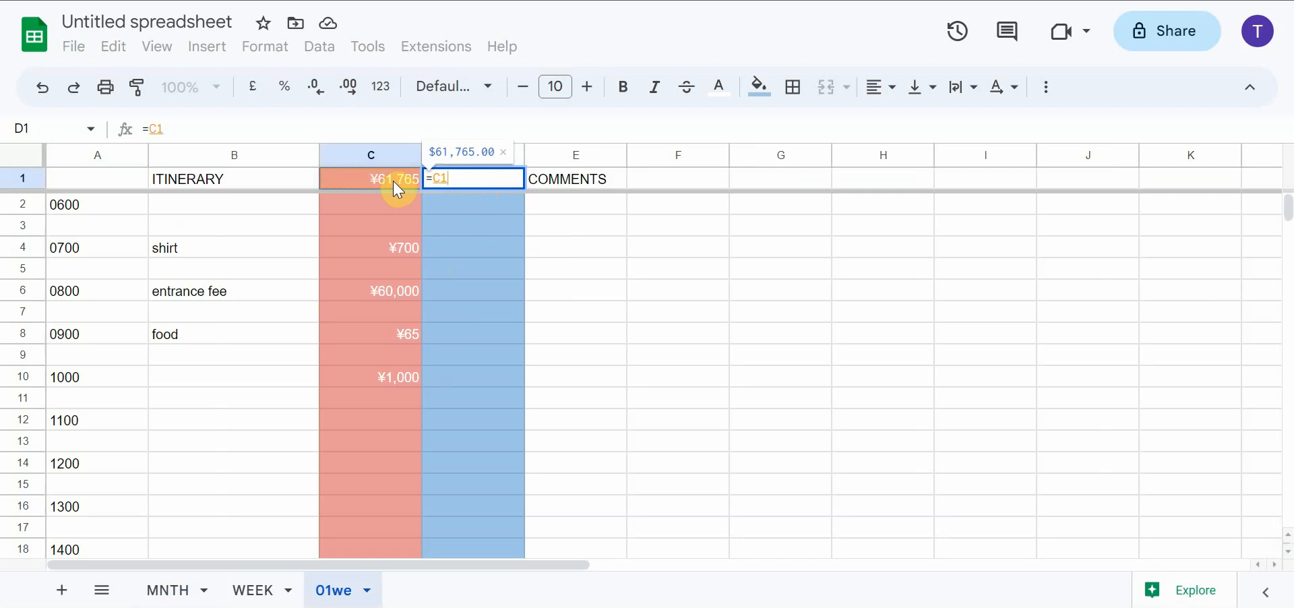
{"action": "type", "text": "/"}
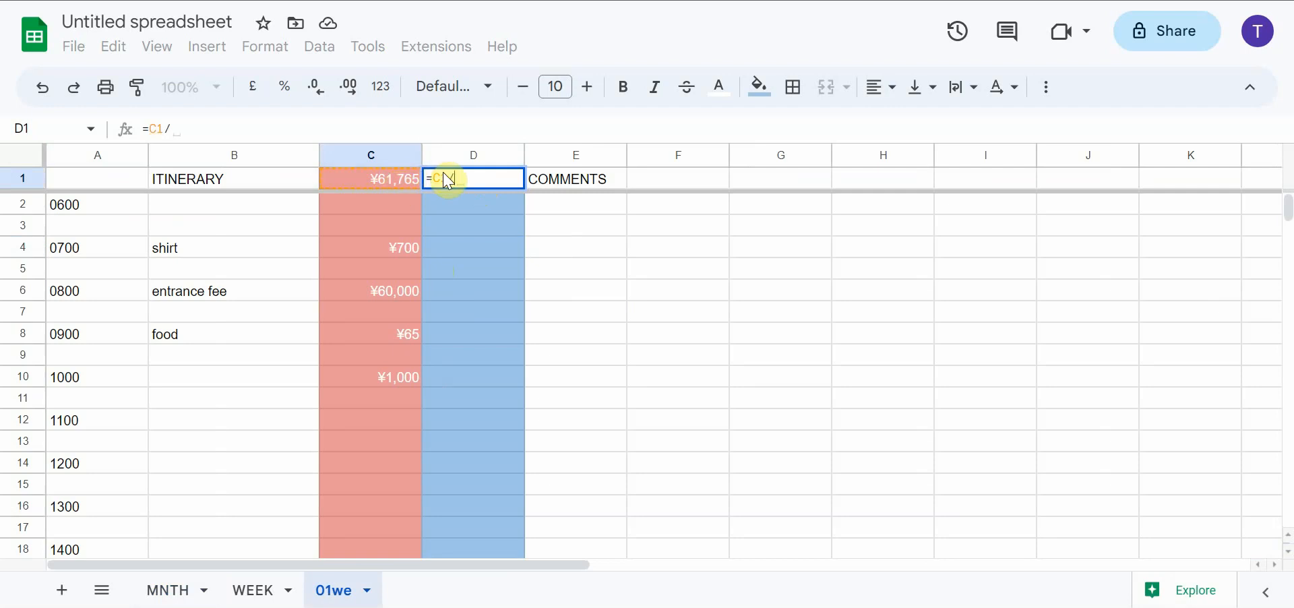
{"action": "left_click", "coordinate": [169, 593]}
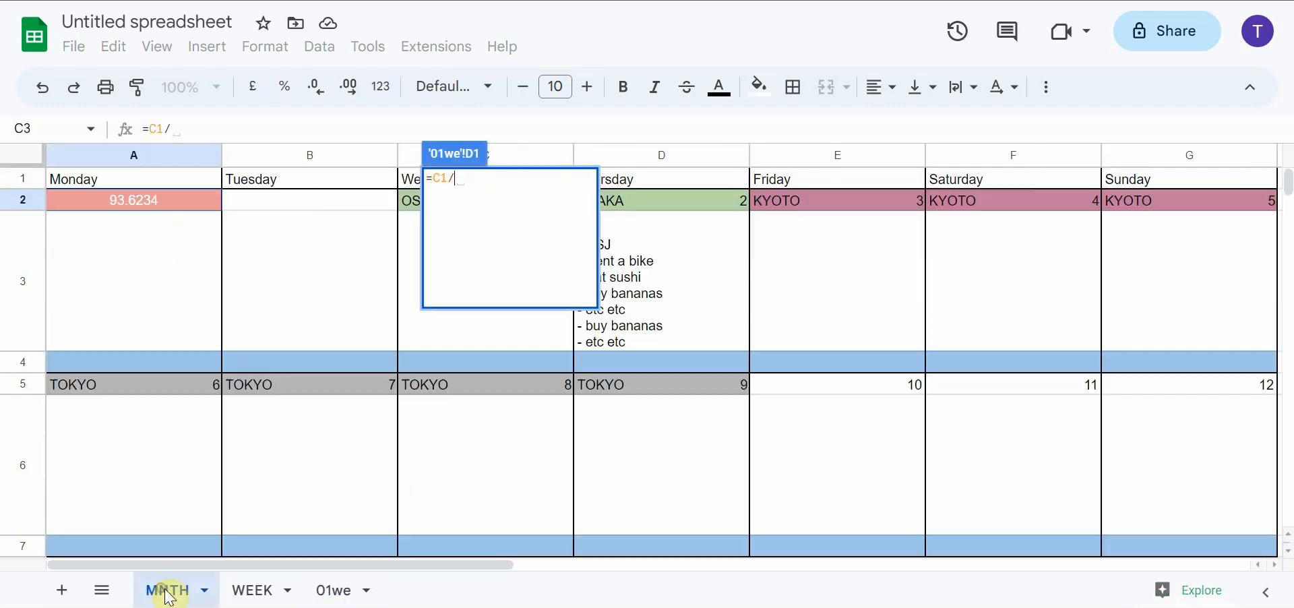
{"action": "left_click", "coordinate": [157, 204]}
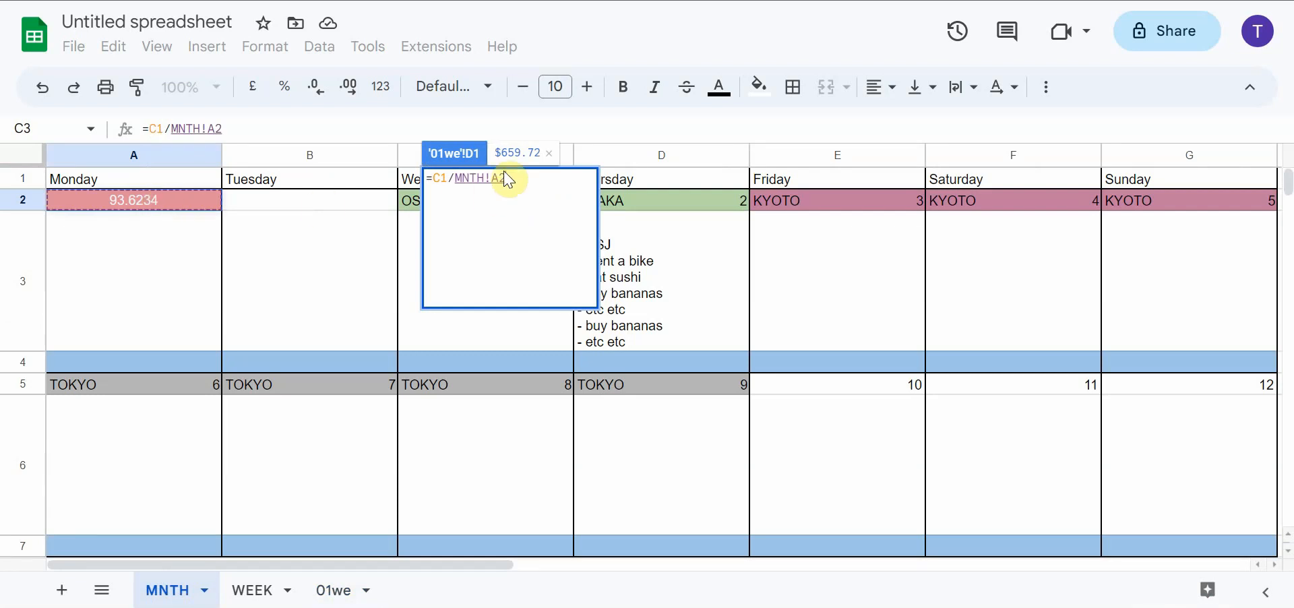
{"action": "key", "text": "Return"}
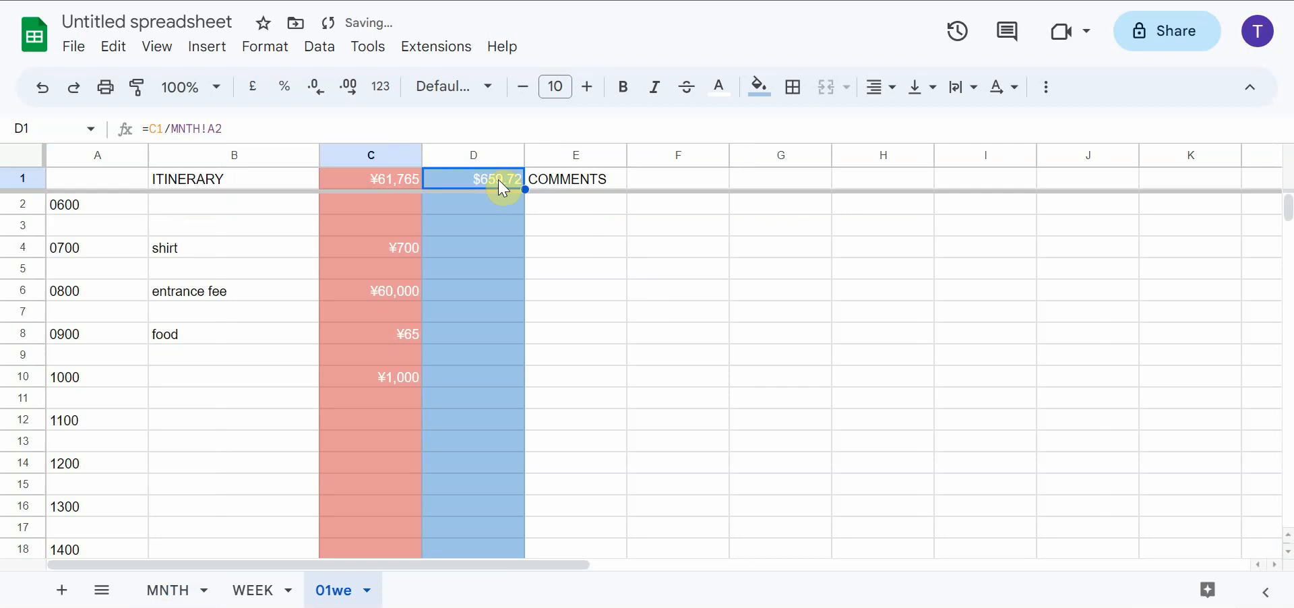
Enter a cost of 40000 in C12 of the yen column for the 1100 time slot
{"action": "left_click", "coordinate": [398, 422]}
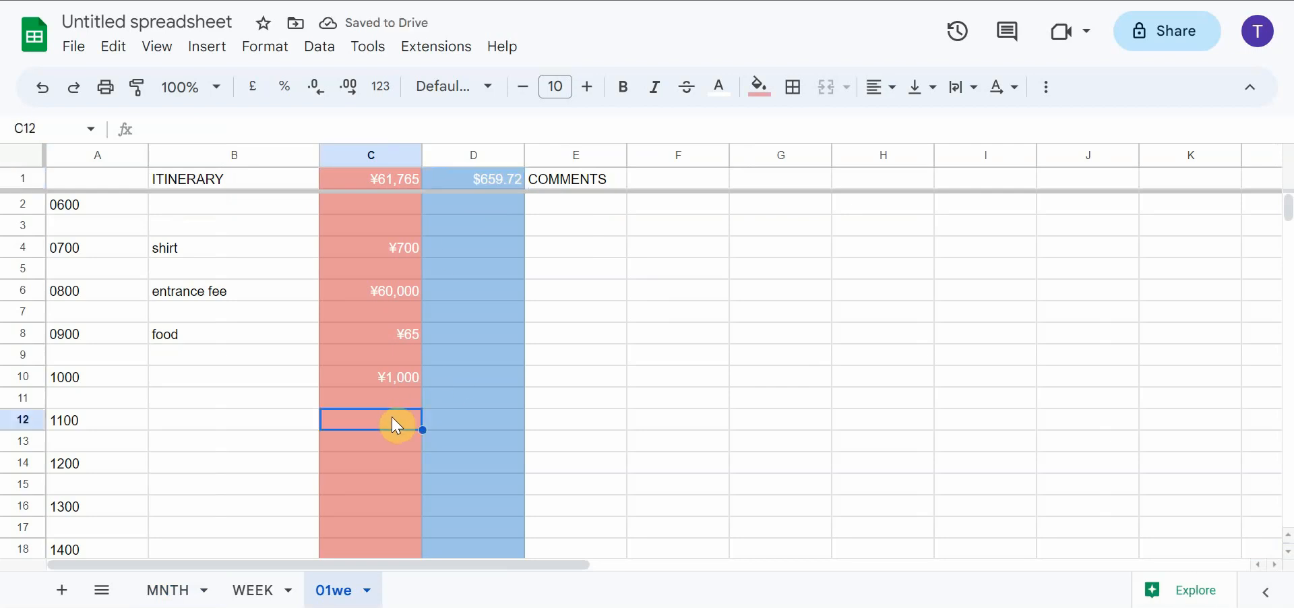
{"action": "type", "text": "40,"}
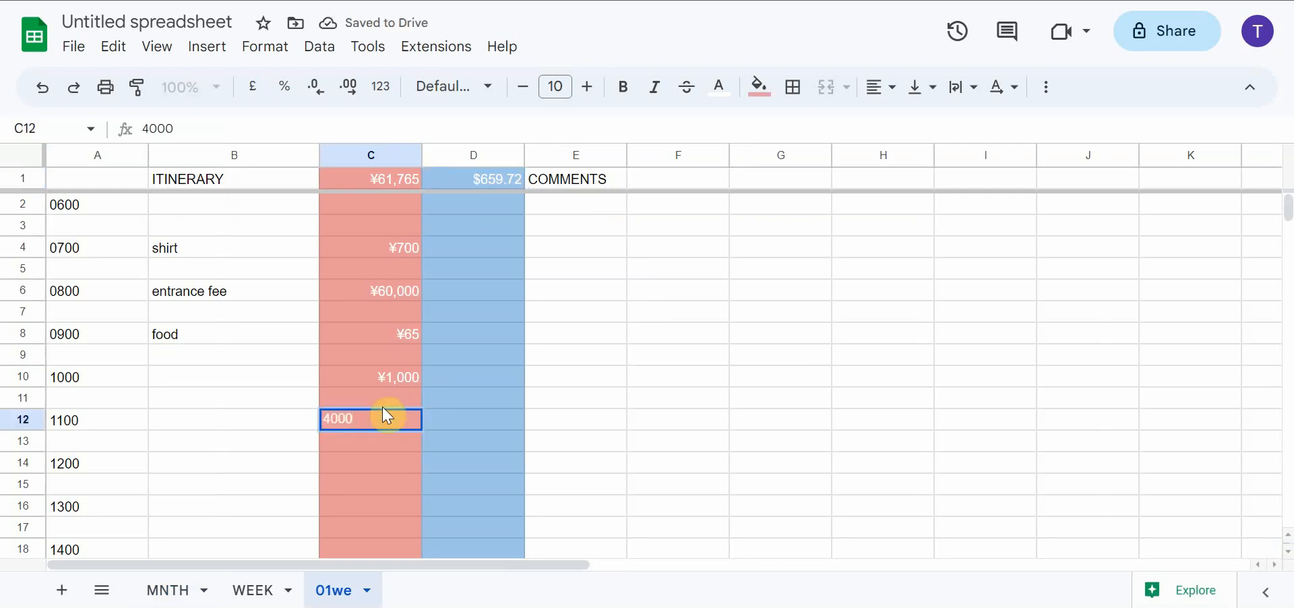
{"action": "type", "text": "000"}
{"action": "key", "text": "Return"}
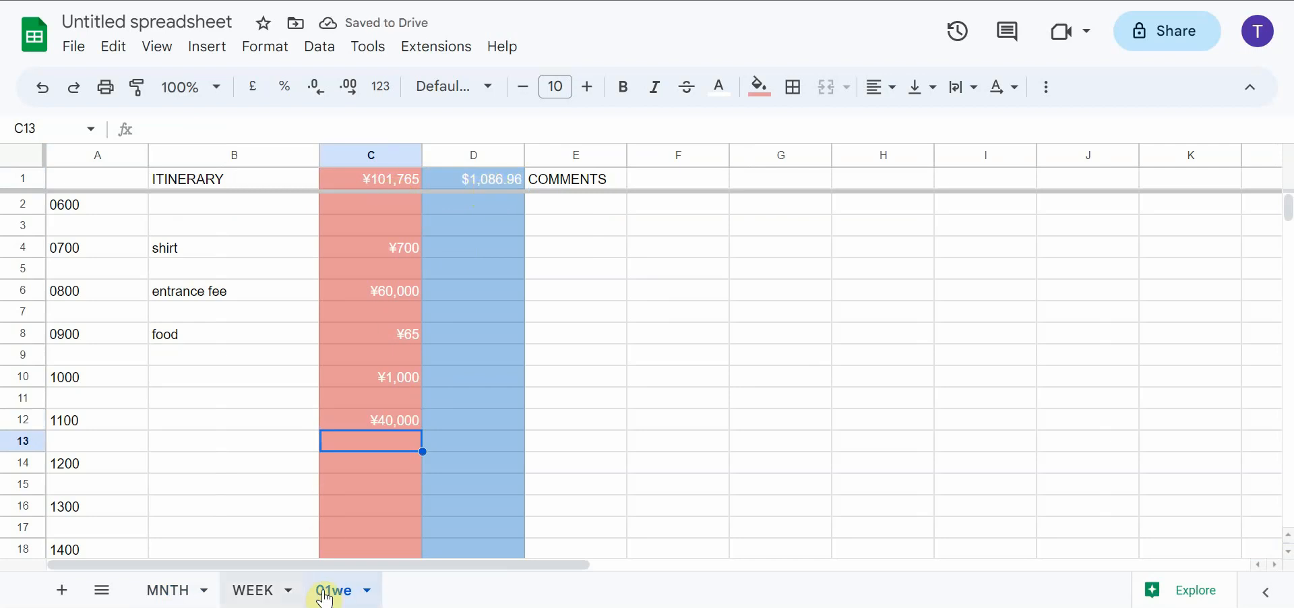
Link the blue cost cell C4 under Wednesday 1 on the MNTH sheet to '01we'!D1, and compare it with the source cell
{"action": "left_click", "coordinate": [176, 597]}
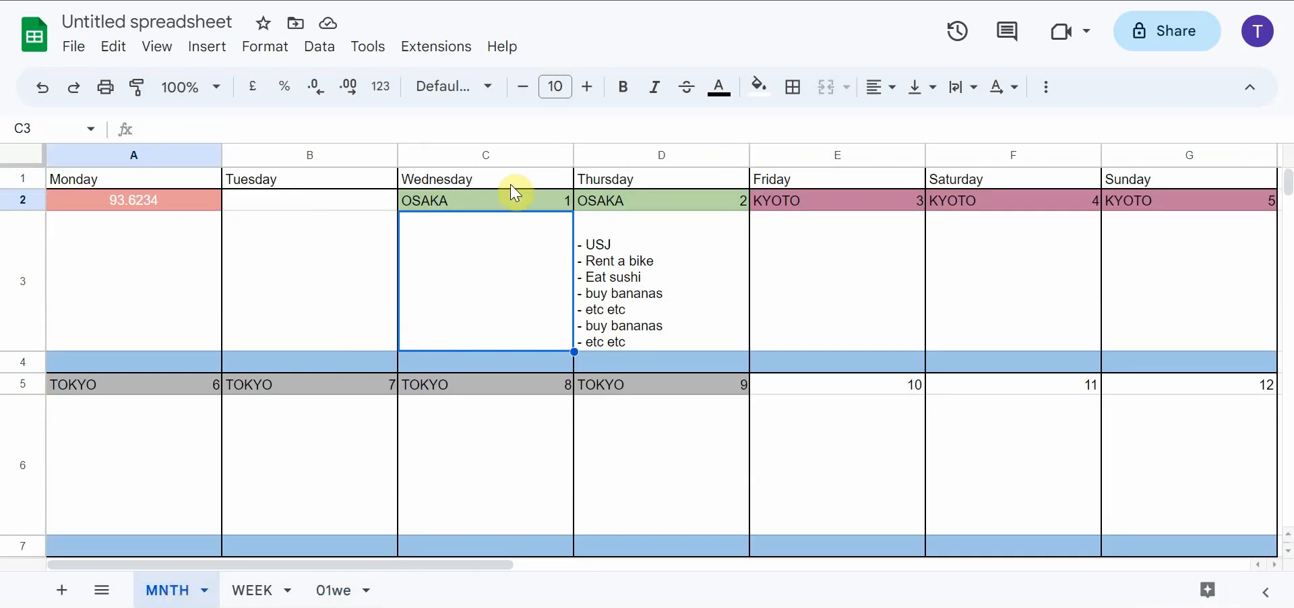
{"action": "left_click", "coordinate": [495, 368]}
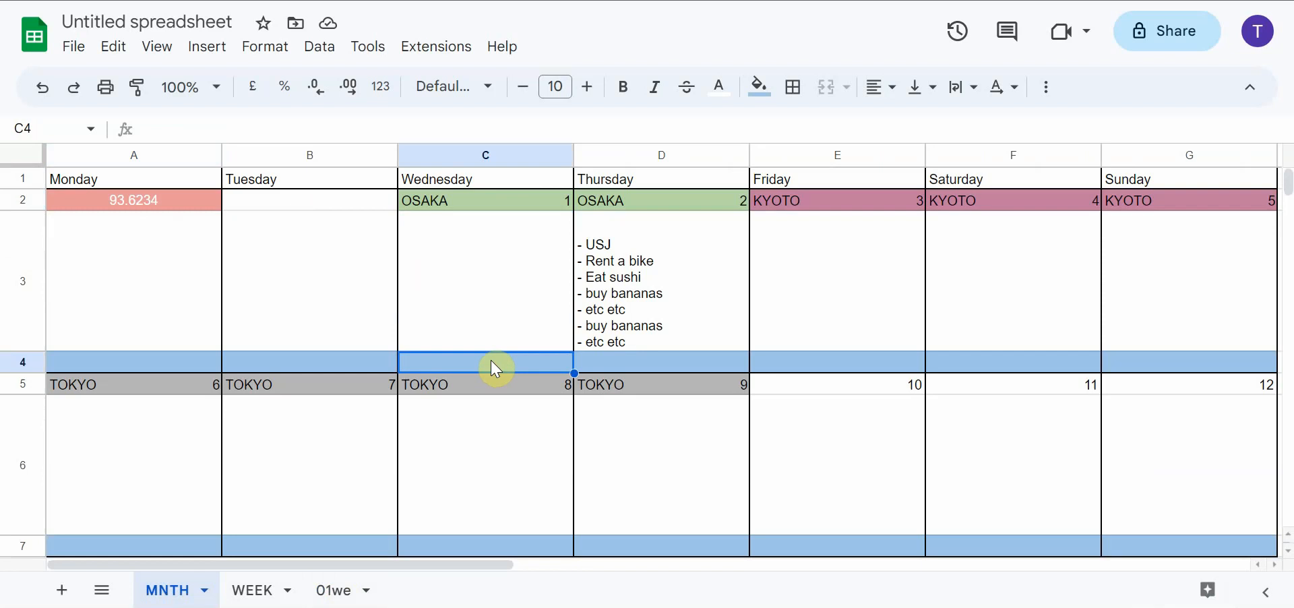
{"action": "type", "text": "="}
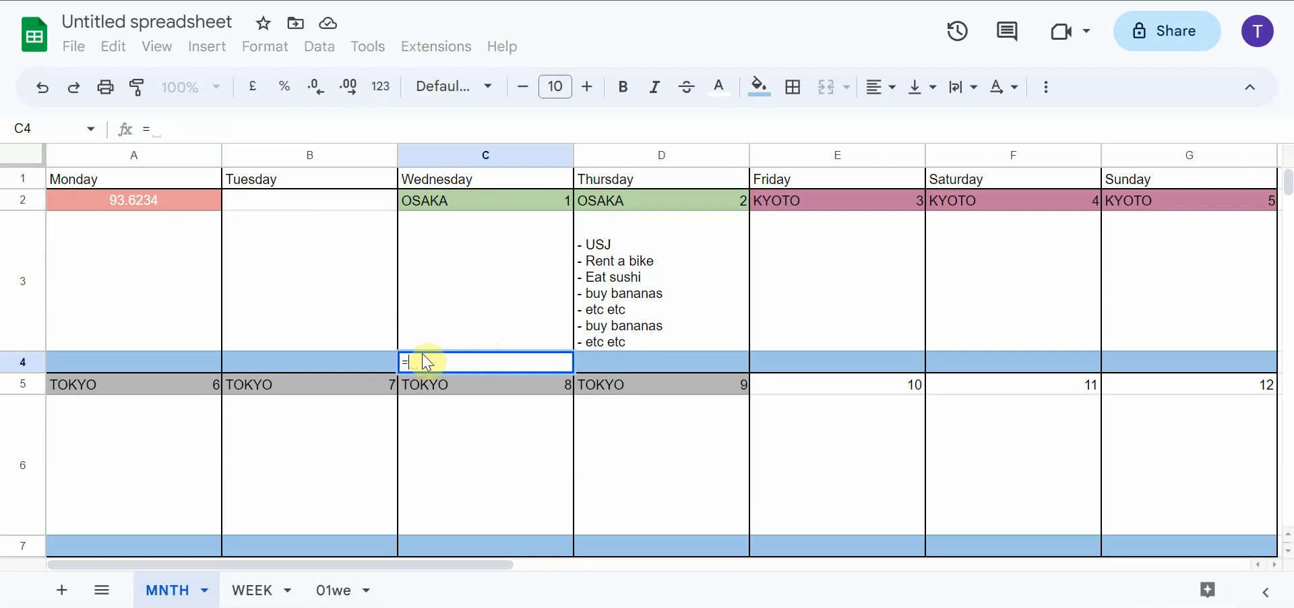
{"action": "left_click", "coordinate": [341, 594]}
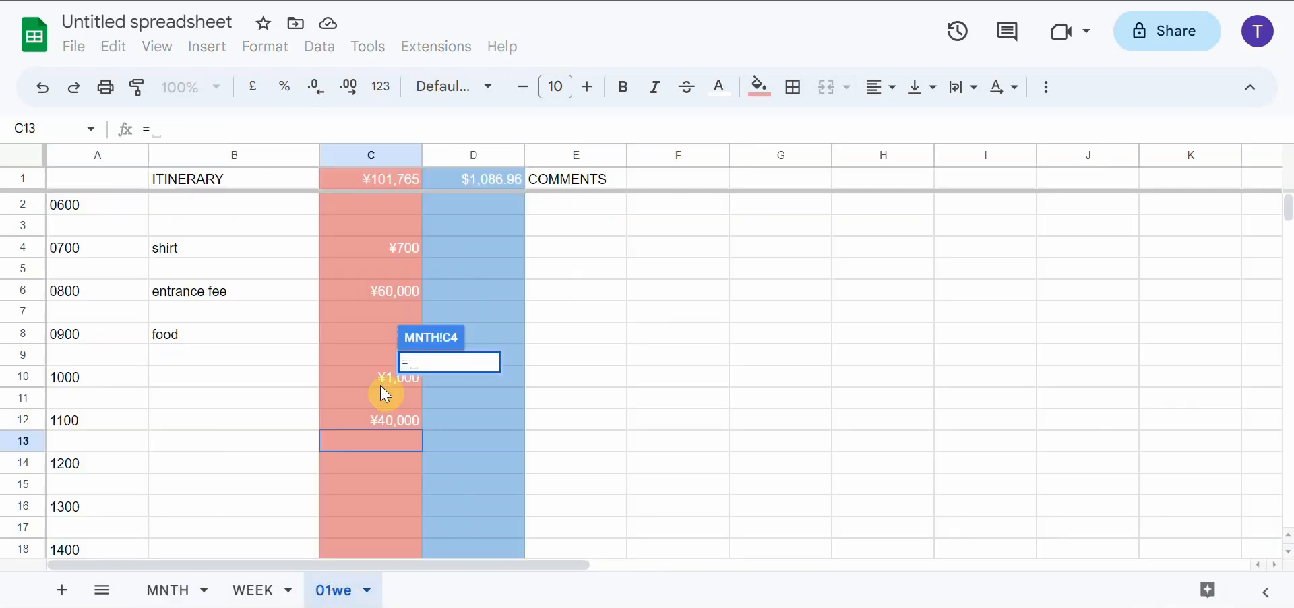
{"action": "left_click", "coordinate": [486, 182]}
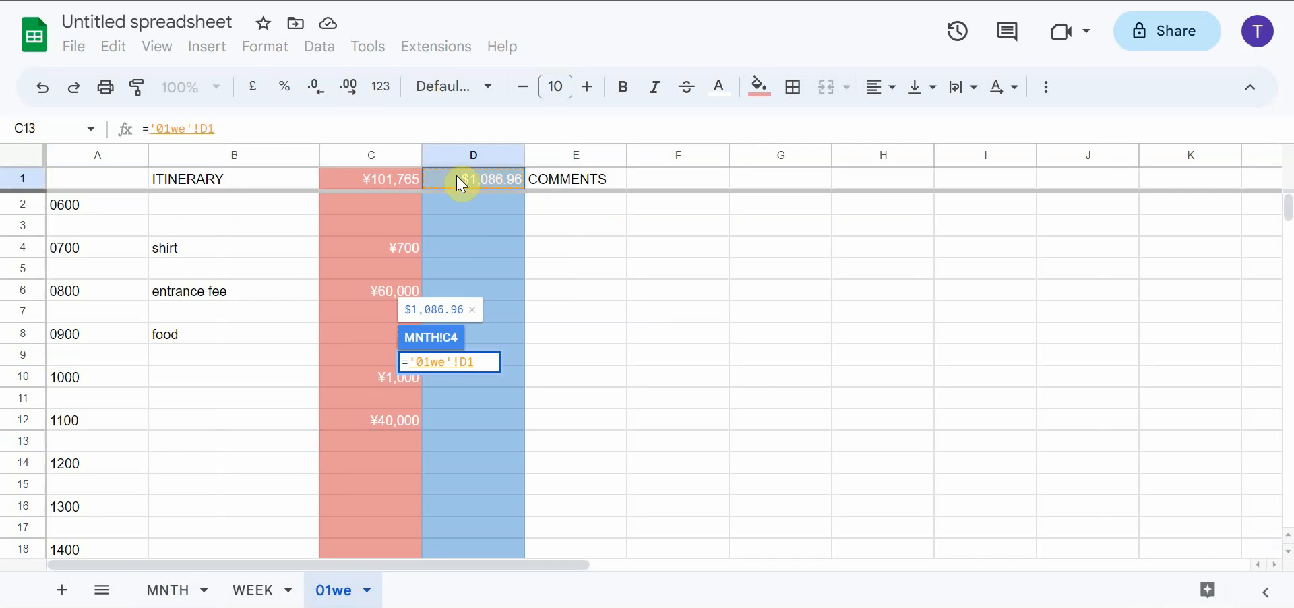
{"action": "key", "text": "Return"}
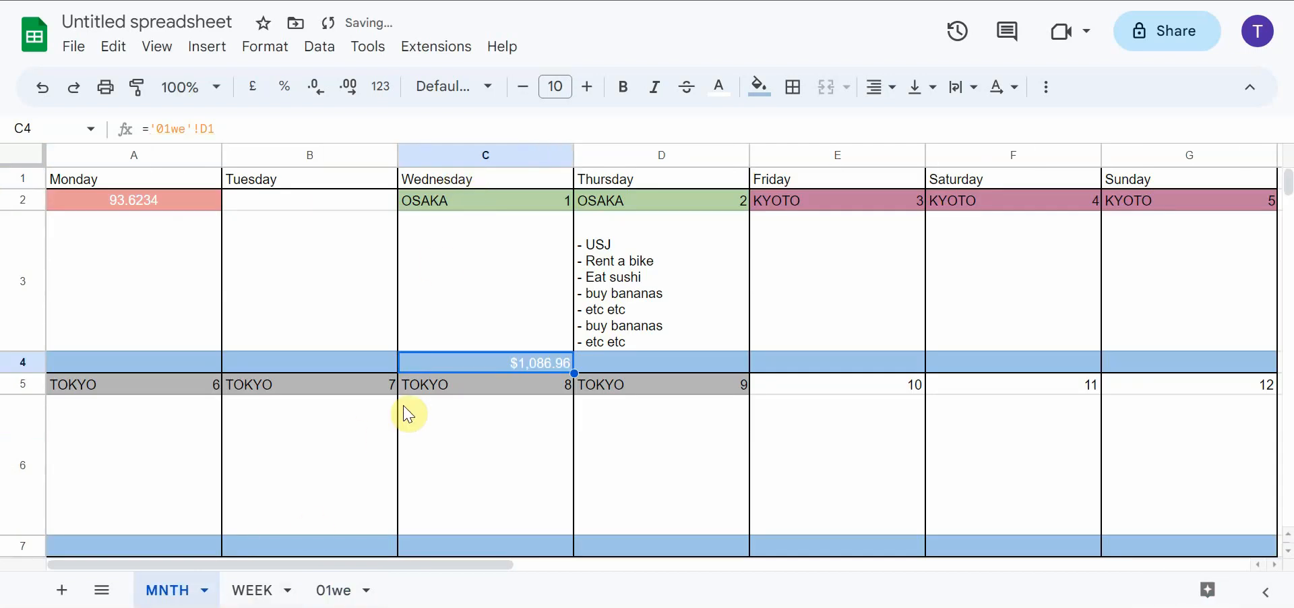
{"action": "left_click", "coordinate": [335, 591]}
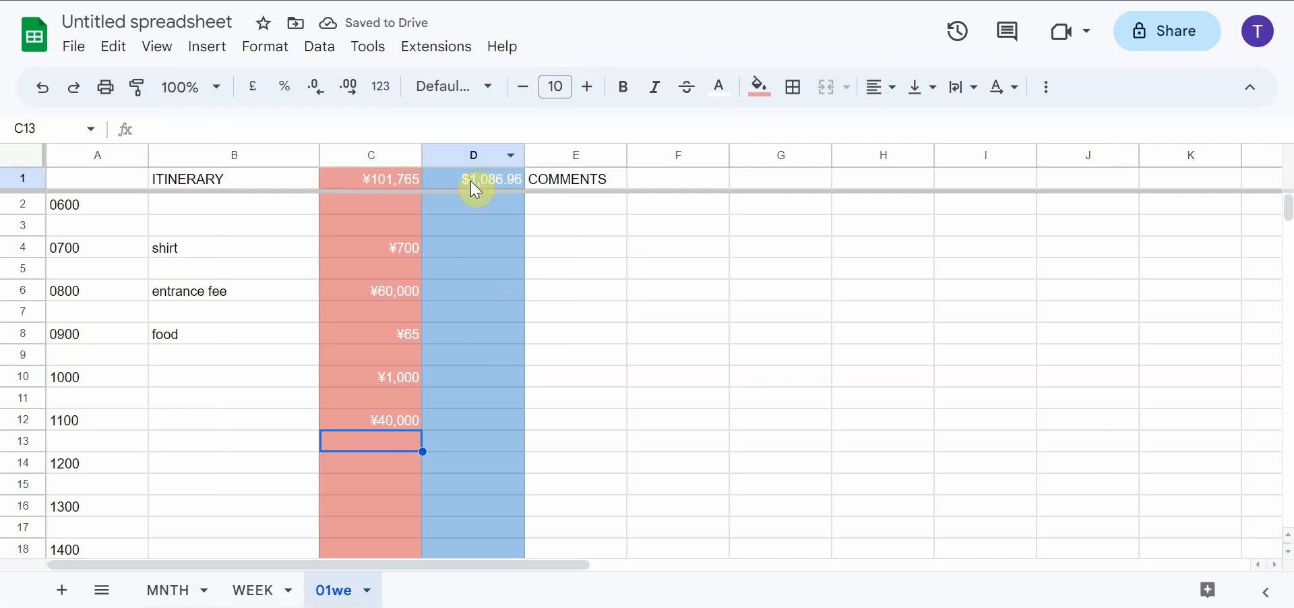
{"action": "left_click", "coordinate": [167, 590]}
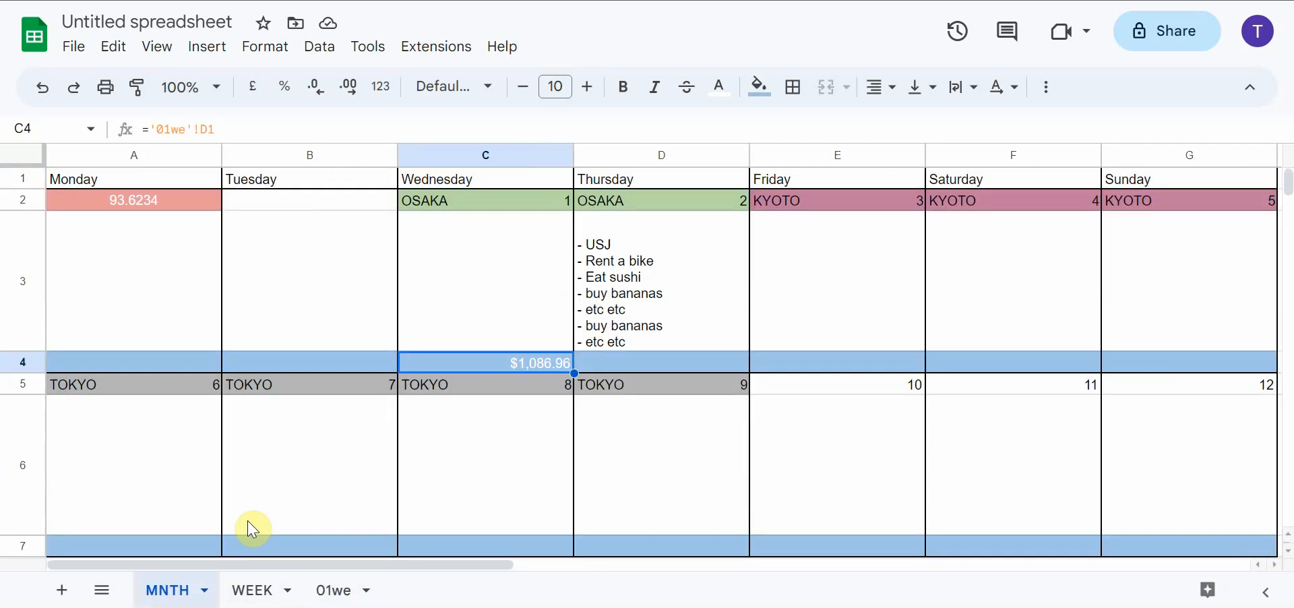
Centre the Wednesday 1 cost in C4 of the MNTH sheet horizontally and align it to the middle vertically
{"action": "left_click", "coordinate": [680, 367]}
{"action": "left_click", "coordinate": [818, 368]}
{"action": "left_click", "coordinate": [967, 367]}
{"action": "left_click", "coordinate": [539, 363]}
{"action": "left_click", "coordinate": [874, 93]}
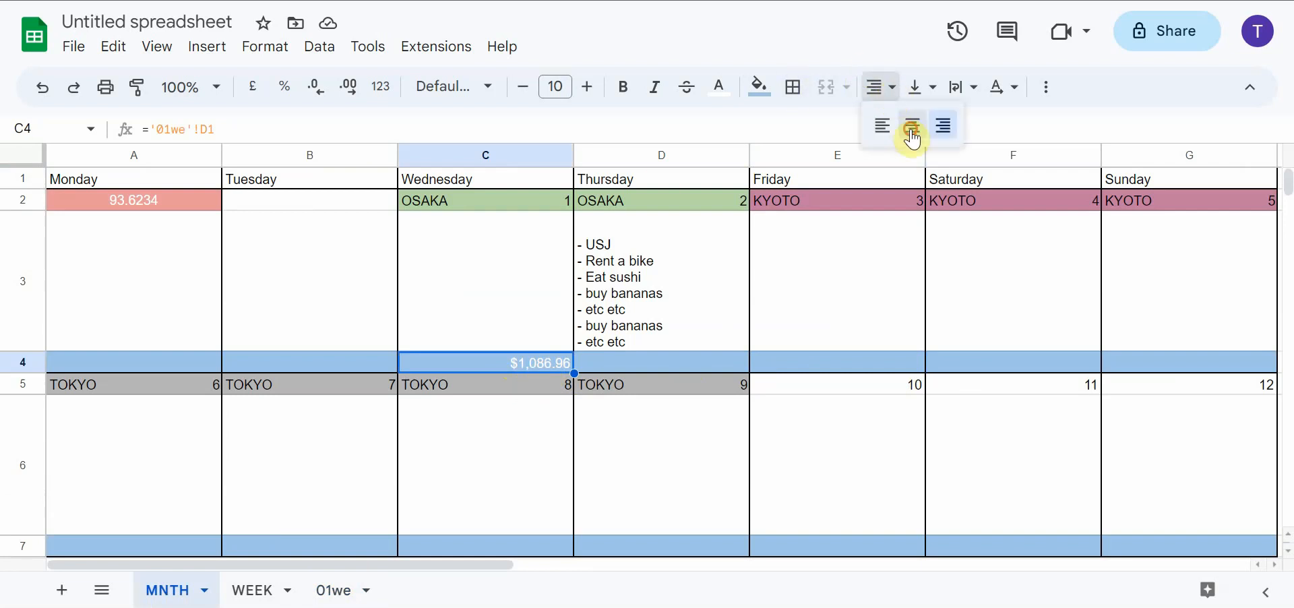
{"action": "left_click", "coordinate": [911, 127]}
{"action": "left_click", "coordinate": [919, 90]}
{"action": "left_click", "coordinate": [953, 126]}
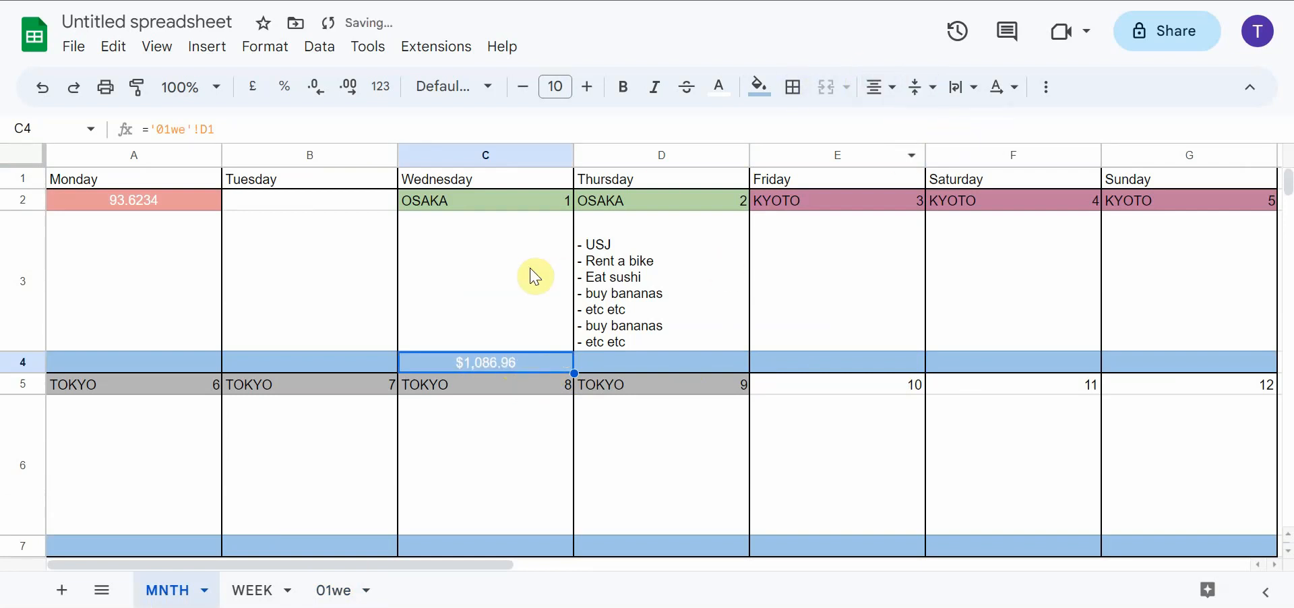
Duplicate the 01we itinerary sheet and rename the copy 02th
{"action": "left_click", "coordinate": [337, 593]}
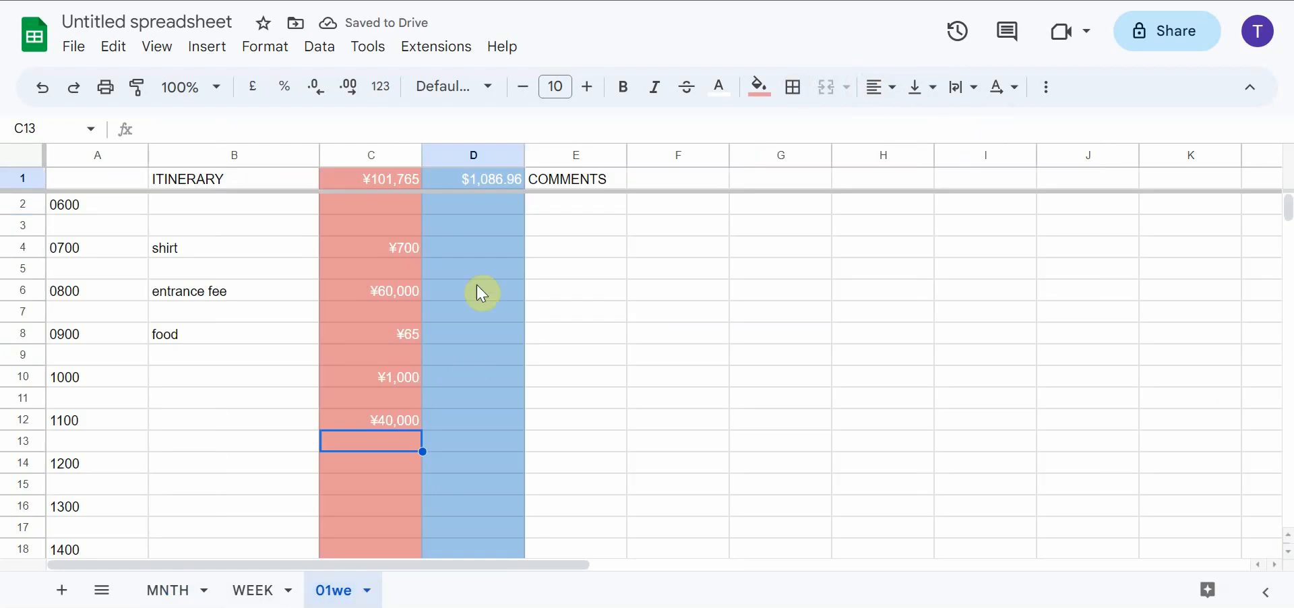
{"action": "left_click", "coordinate": [370, 593]}
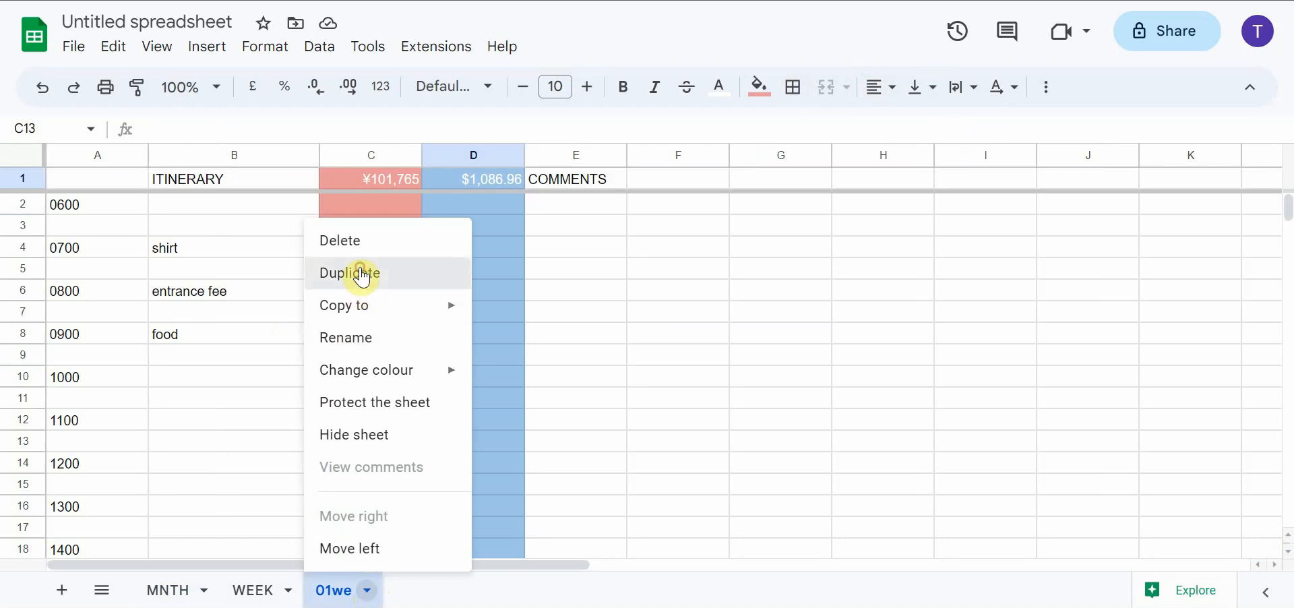
{"action": "left_click", "coordinate": [355, 273]}
{"action": "left_click", "coordinate": [507, 591]}
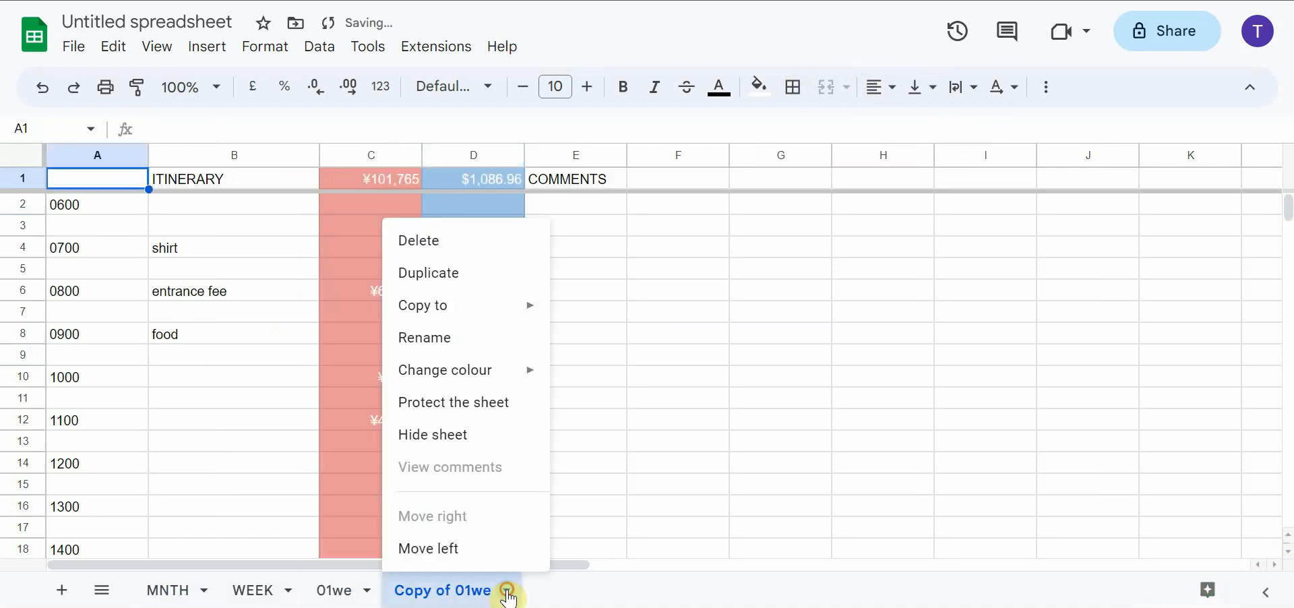
{"action": "left_click", "coordinate": [442, 337]}
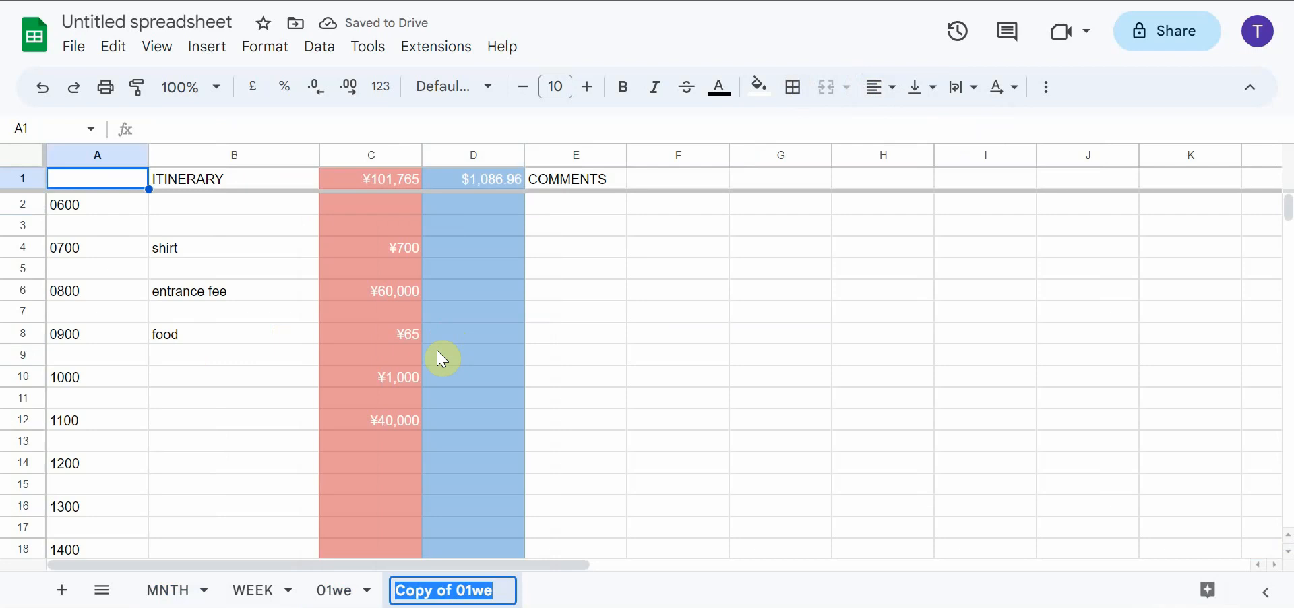
{"action": "type", "text": "02t"}
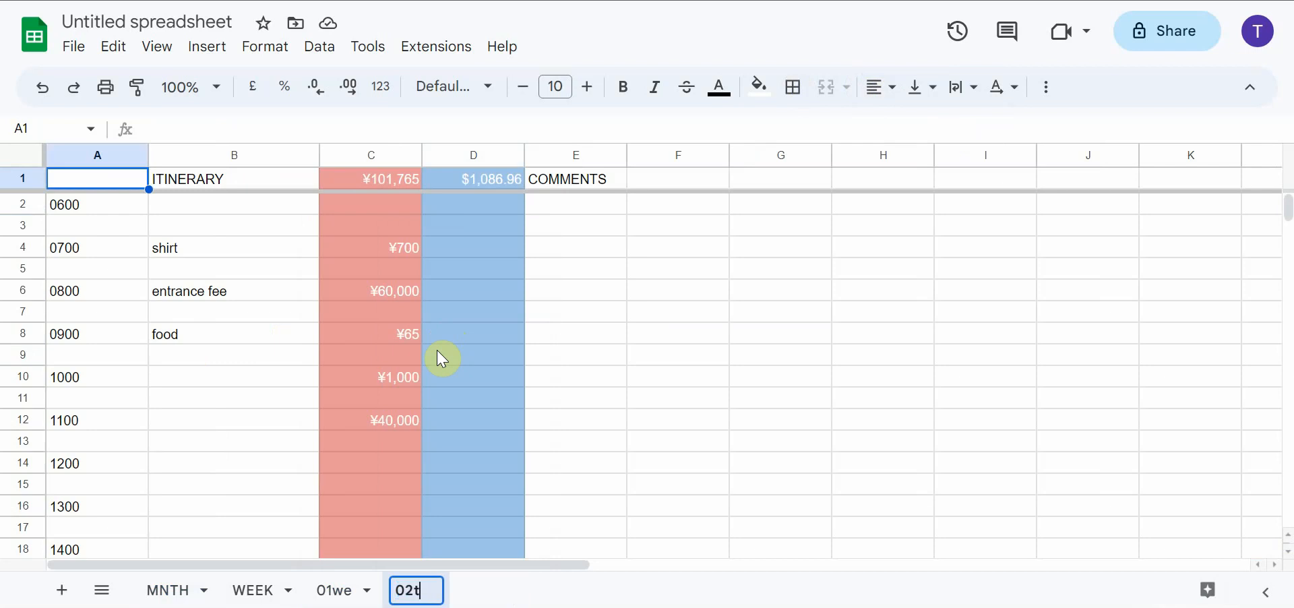
{"action": "type", "text": "h"}
{"action": "left_click", "coordinate": [635, 381]}
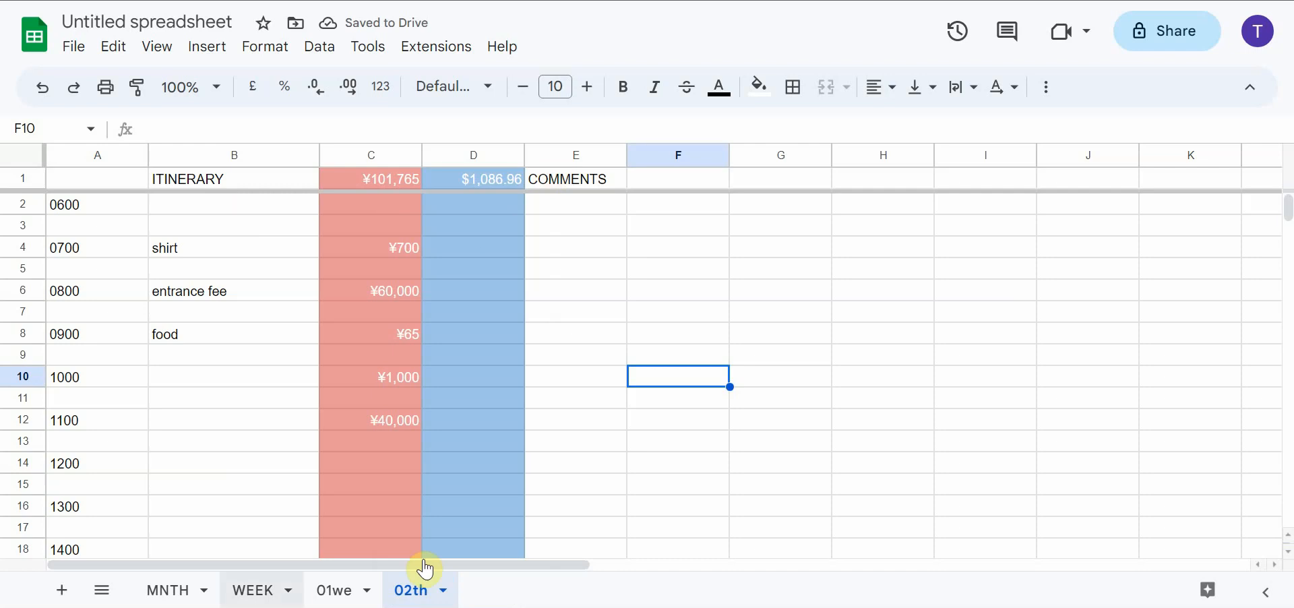
Link the blue cost cell D4 under Thursday 2 on the MNTH sheet to '02th'!D1
{"action": "left_click", "coordinate": [167, 590]}
{"action": "left_click", "coordinate": [621, 367]}
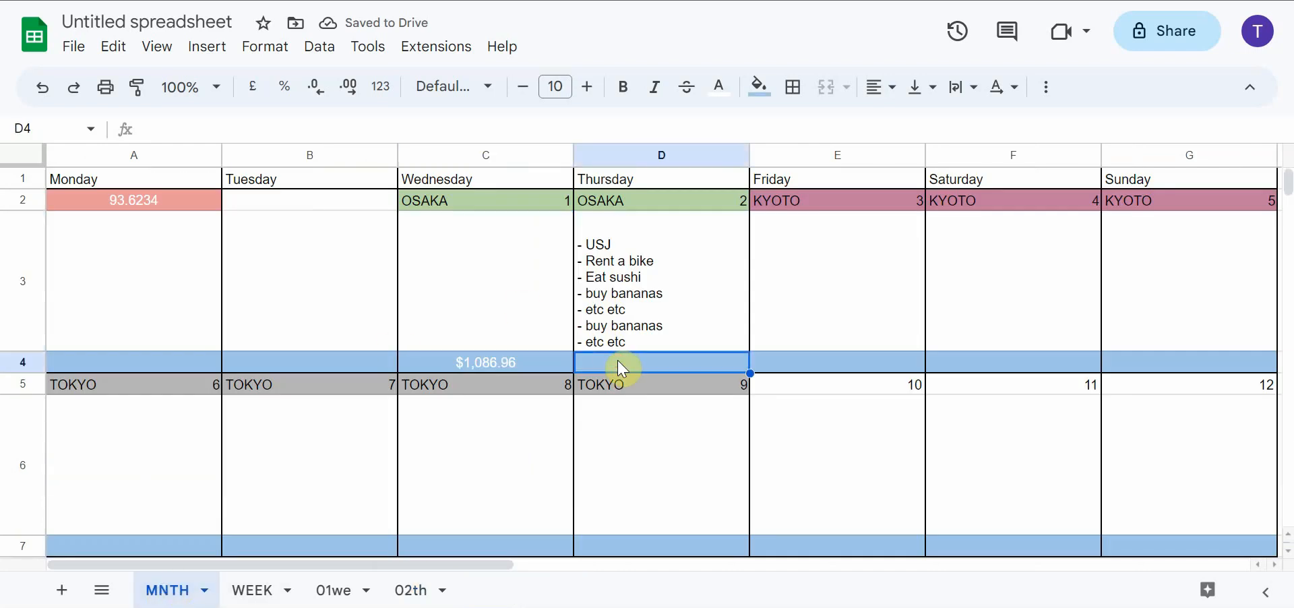
{"action": "type", "text": "="}
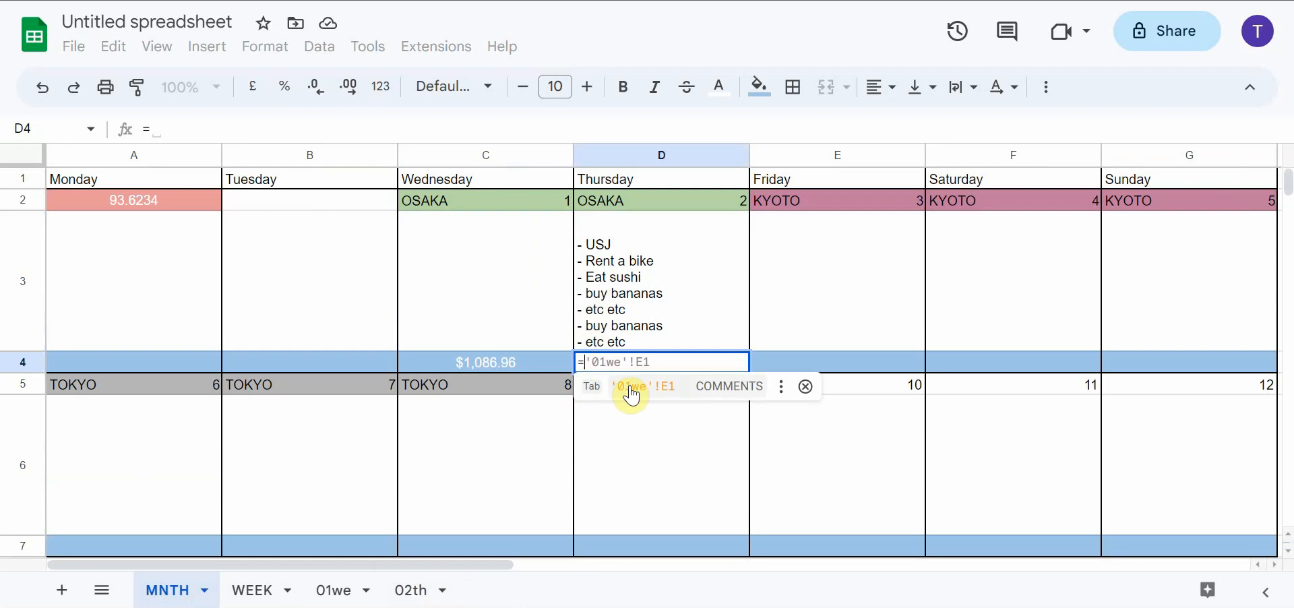
{"action": "left_click", "coordinate": [416, 593]}
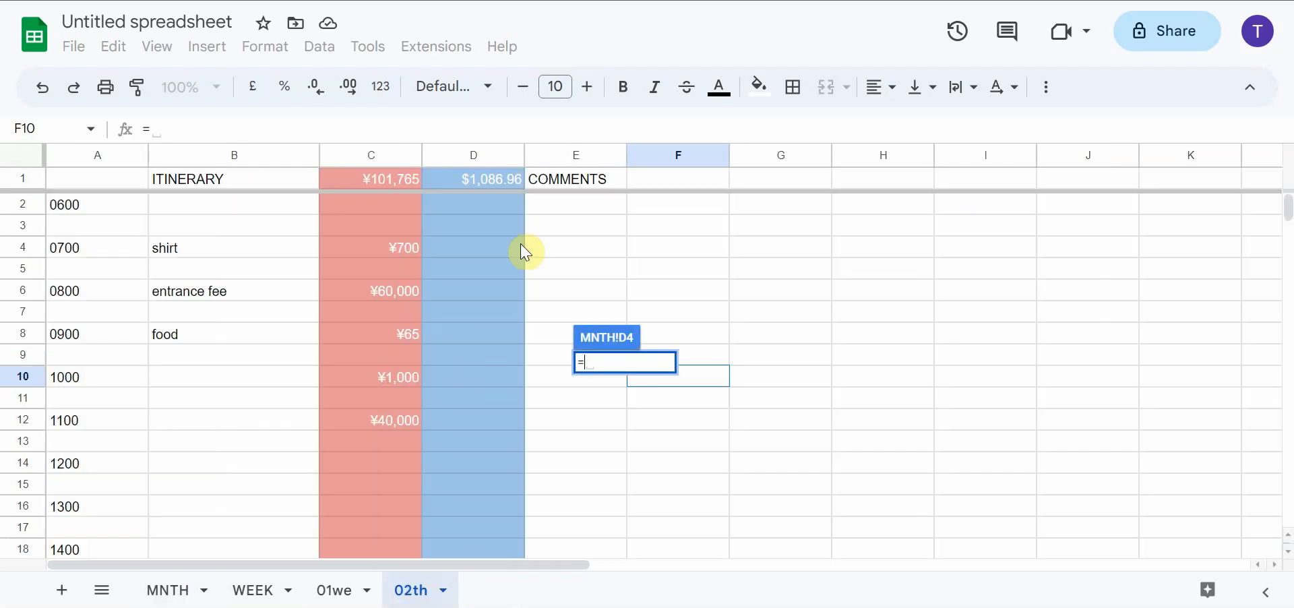
{"action": "left_click", "coordinate": [498, 186]}
{"action": "key", "text": "Return"}
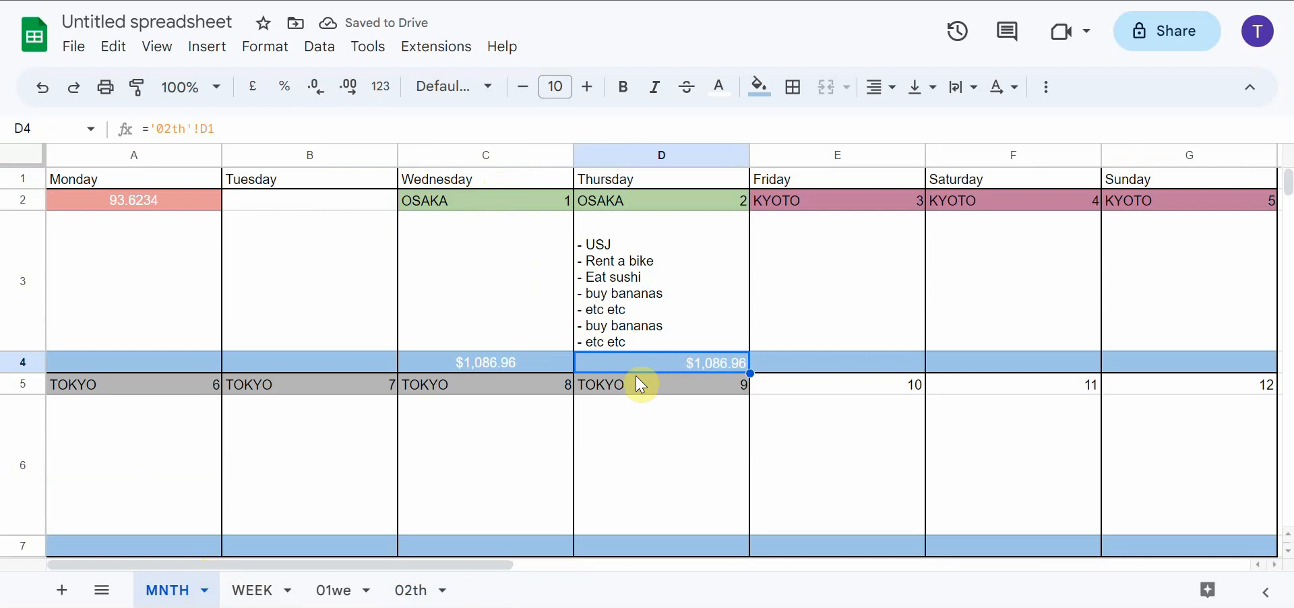
Clear the entrance fee cost in C6 of the 02th sheet and check the linked Thursday cost on the MNTH sheet
{"action": "left_click", "coordinate": [404, 591]}
{"action": "left_click", "coordinate": [402, 292]}
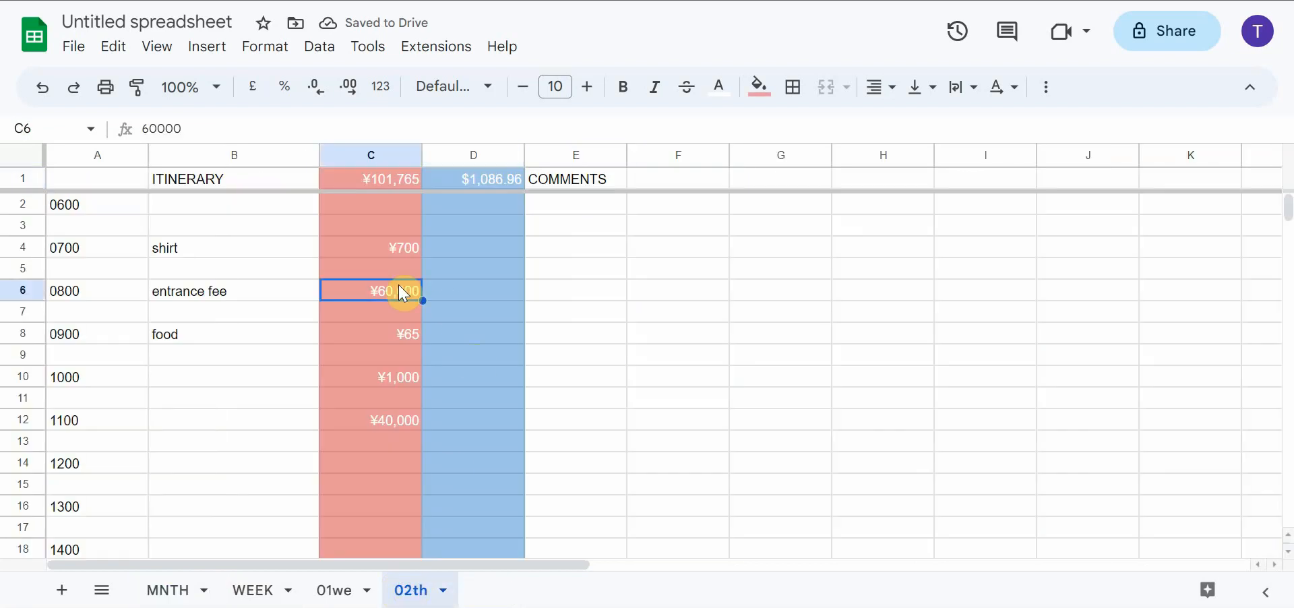
{"action": "key", "text": "Delete"}
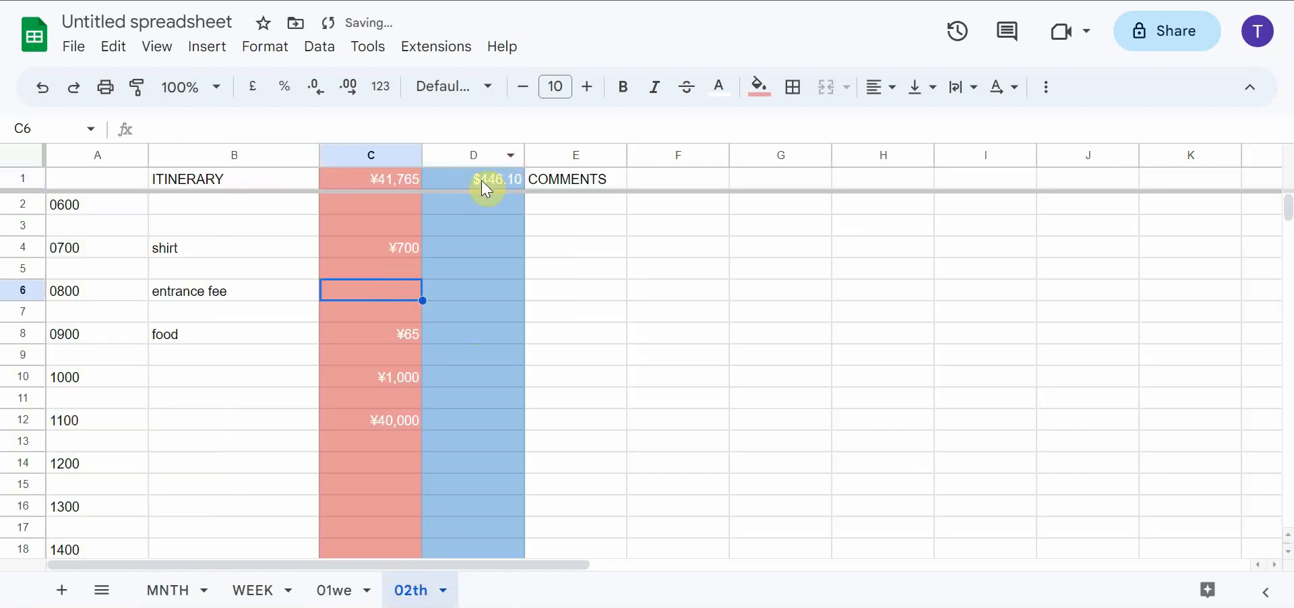
{"action": "left_click", "coordinate": [172, 590]}
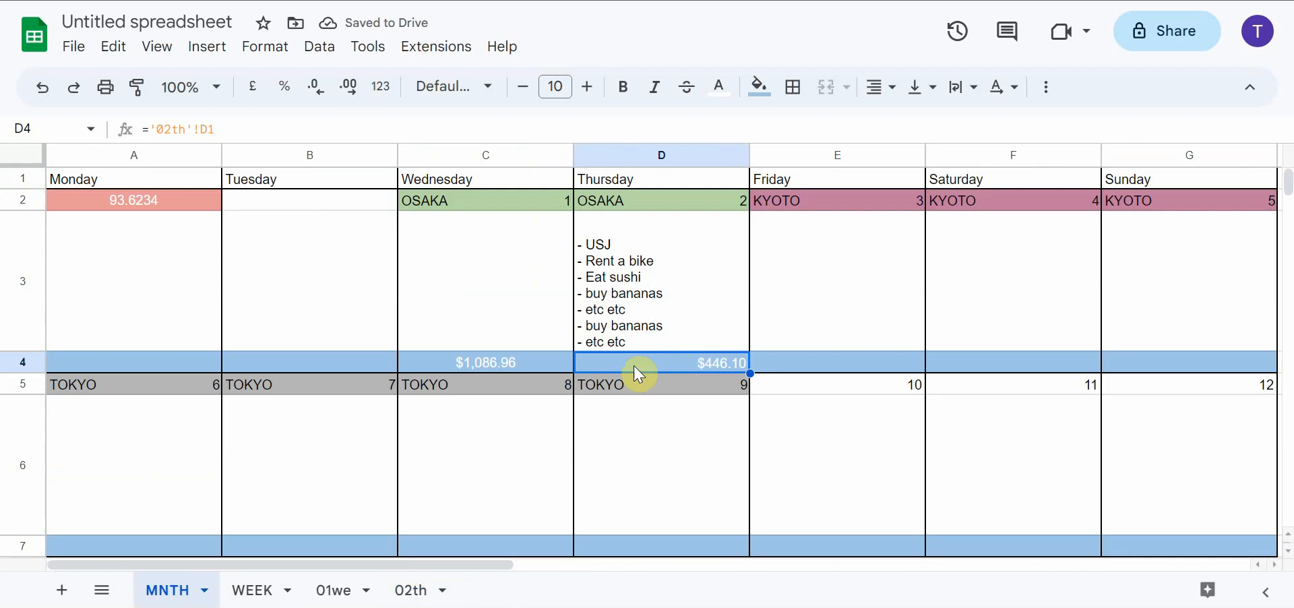
Centre the Thursday cost in D4 horizontally, and apply the same alignment to the whole blue cost row A4:G4
{"action": "left_click", "coordinate": [880, 87]}
{"action": "left_click", "coordinate": [912, 125]}
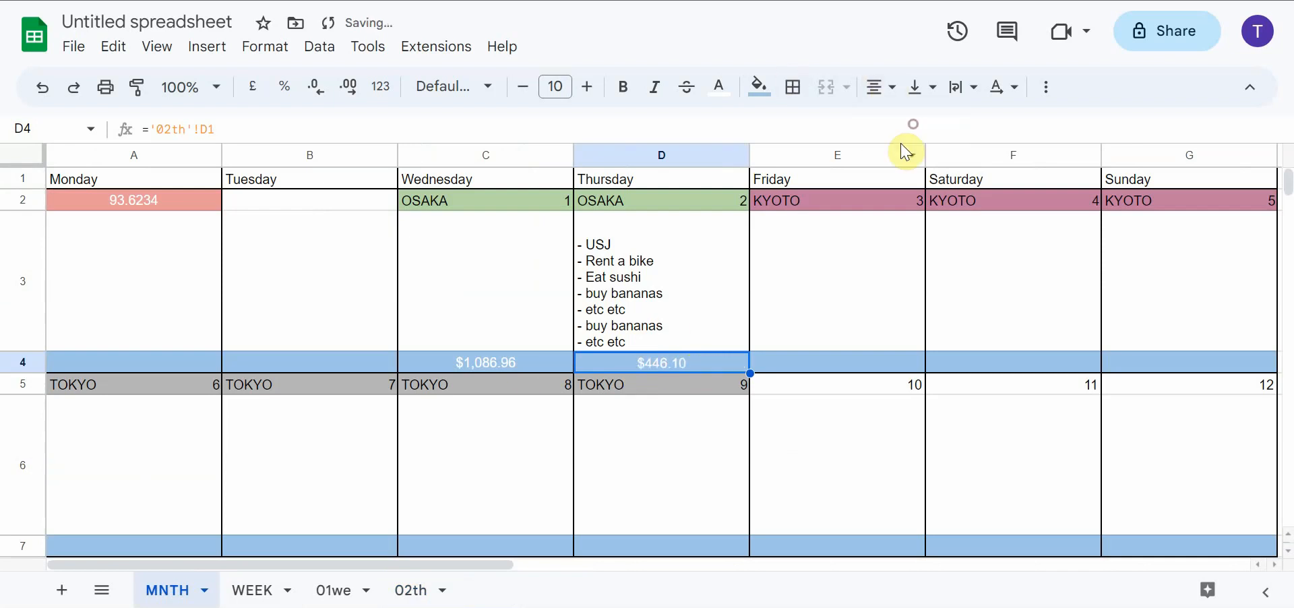
{"action": "left_click_drag", "start_coordinate": [159, 364], "coordinate": [1153, 365]}
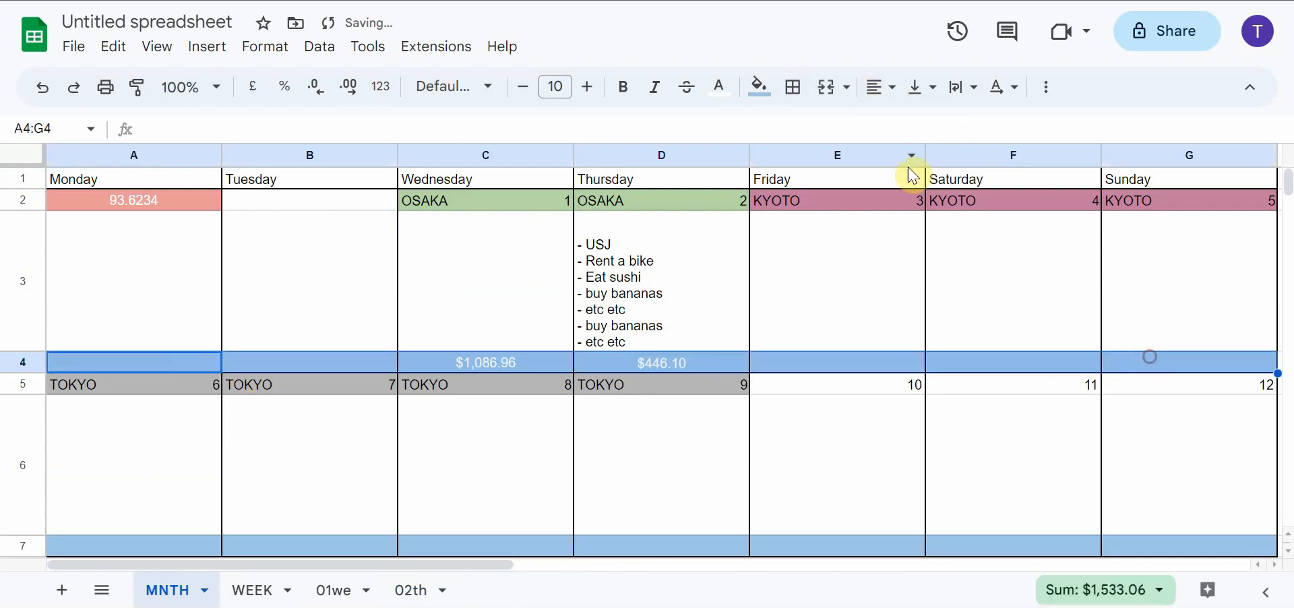
{"action": "left_click", "coordinate": [880, 86]}
{"action": "left_click", "coordinate": [912, 124]}
{"action": "left_click", "coordinate": [811, 283]}
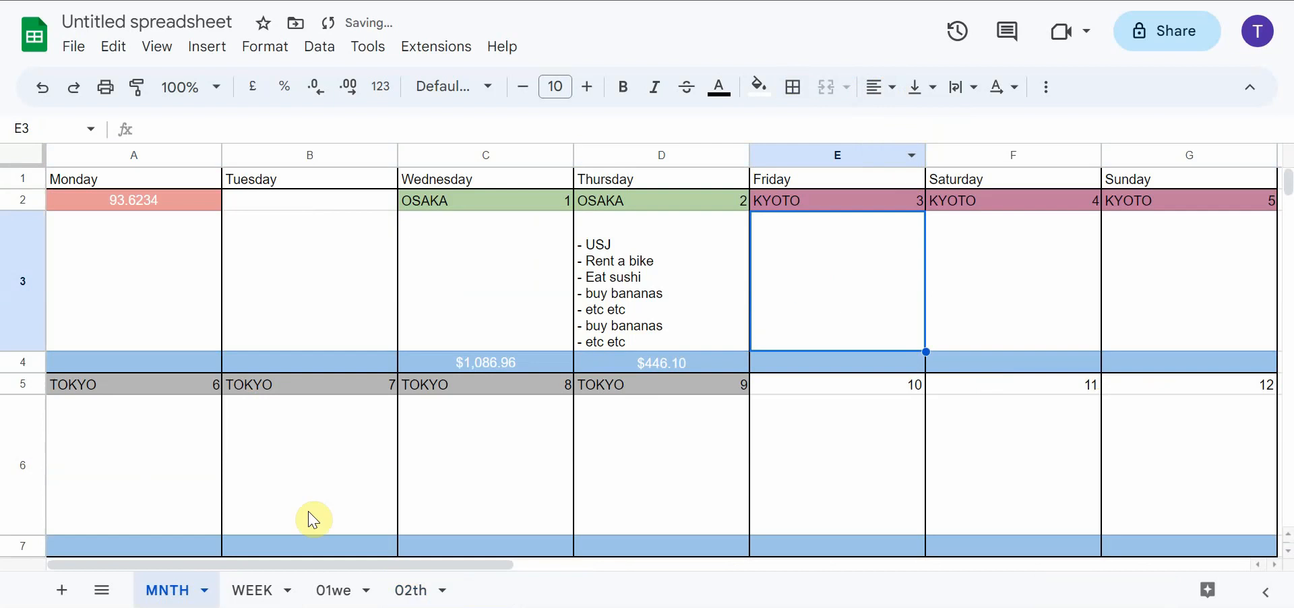
Duplicate the 01we and 02th sheets together
{"action": "left_click", "coordinate": [626, 367]}
{"action": "left_click", "coordinate": [411, 590]}
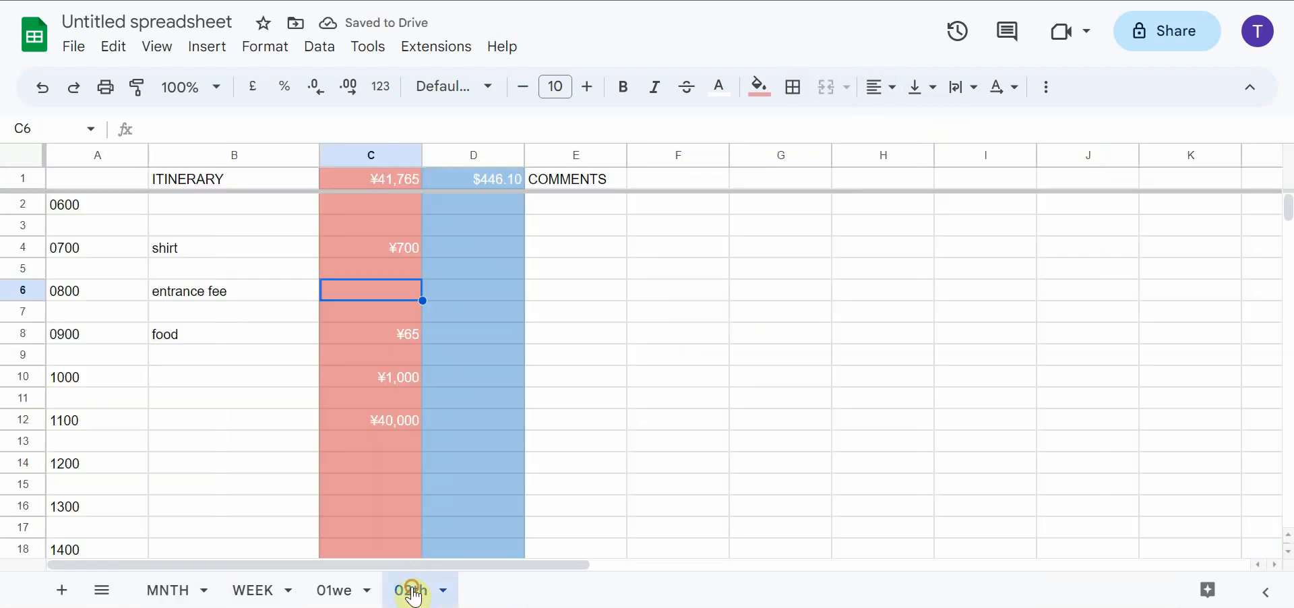
{"action": "left_click", "coordinate": [334, 590]}
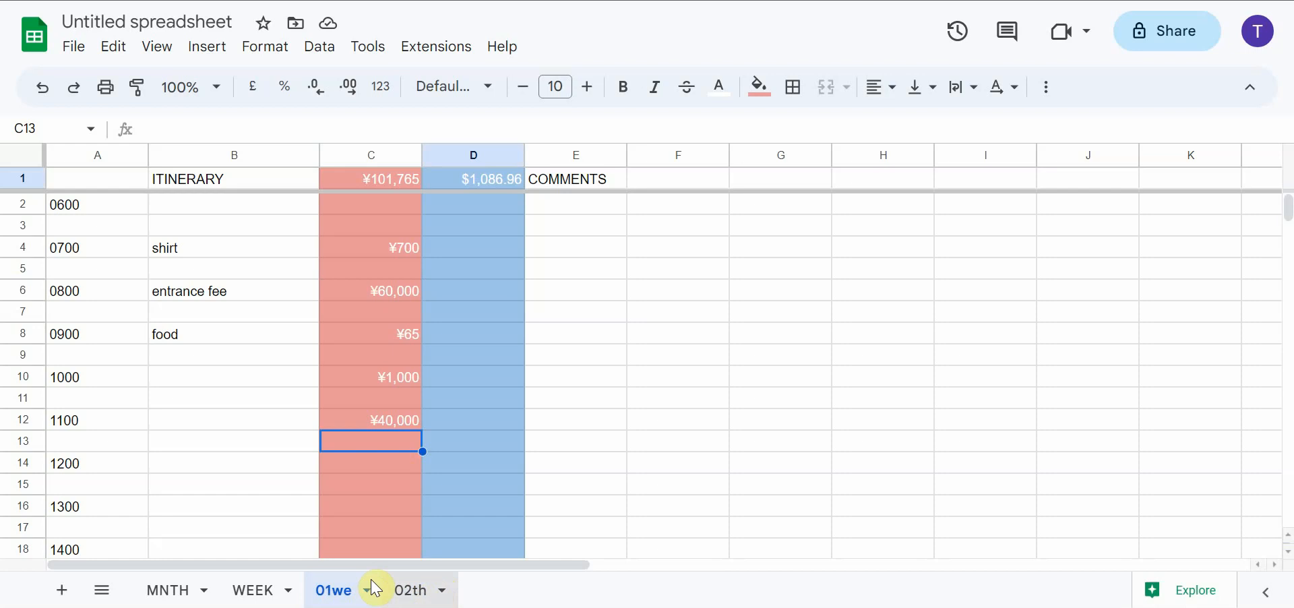
{"action": "left_click", "coordinate": [447, 597]}
{"action": "left_click", "coordinate": [445, 597]}
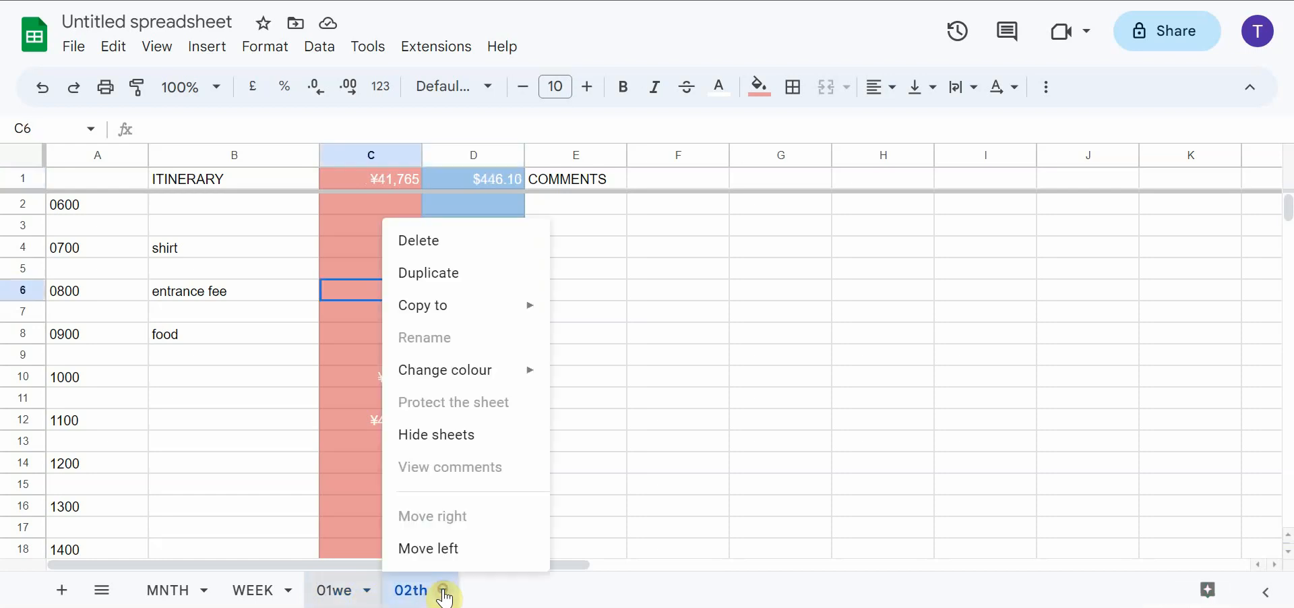
{"action": "left_click", "coordinate": [473, 272]}
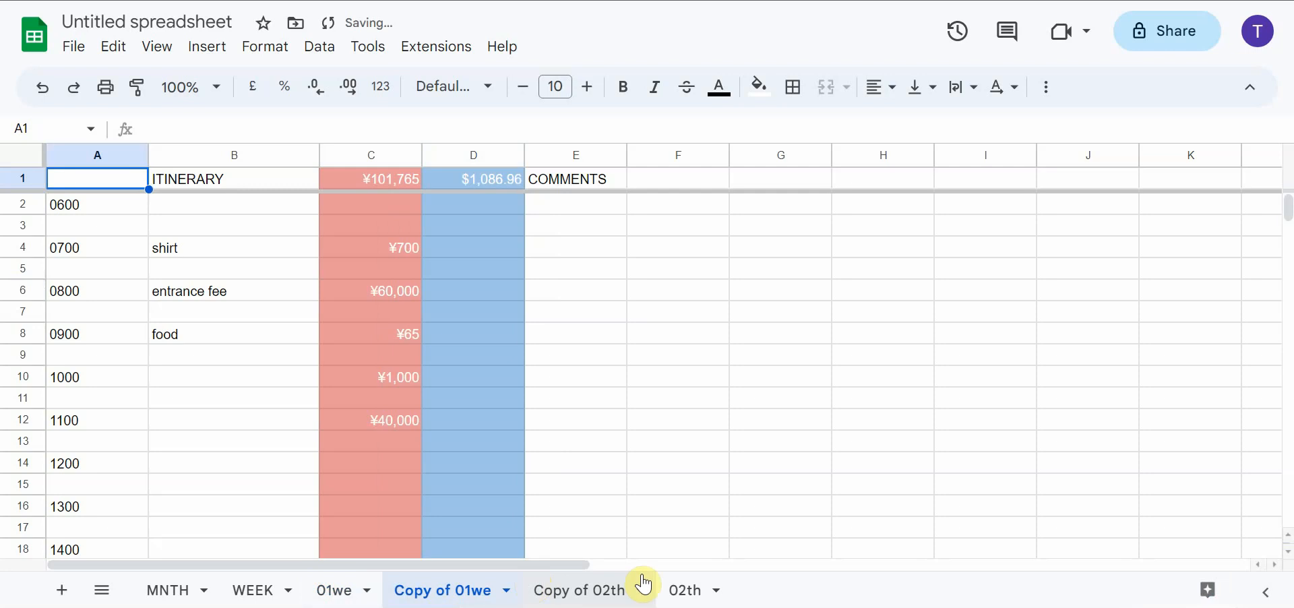
Reorder the sheets so that Copy of 02th and Copy of 01we follow the 02th sheet
{"action": "left_click", "coordinate": [340, 593]}
{"action": "left_click", "coordinate": [676, 597], "text": "shift"}
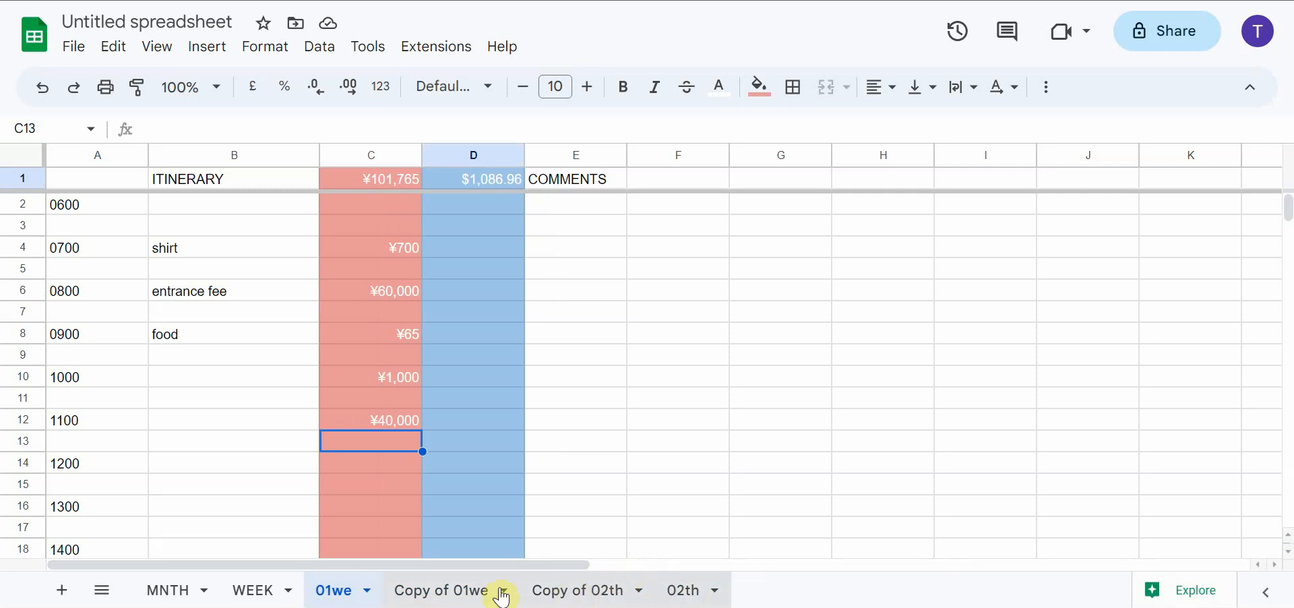
{"action": "left_click", "coordinate": [558, 596]}
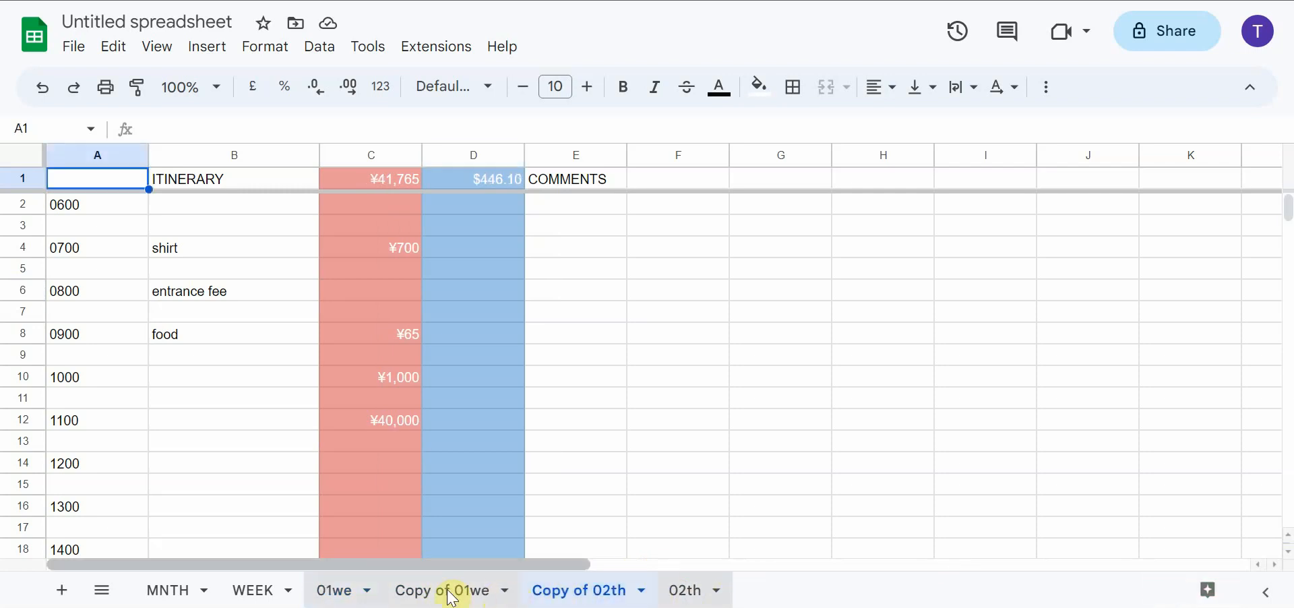
{"action": "left_click_drag", "start_coordinate": [558, 595], "coordinate": [743, 589]}
{"action": "left_click_drag", "start_coordinate": [452, 591], "coordinate": [714, 592]}
{"action": "left_click", "coordinate": [585, 595]}
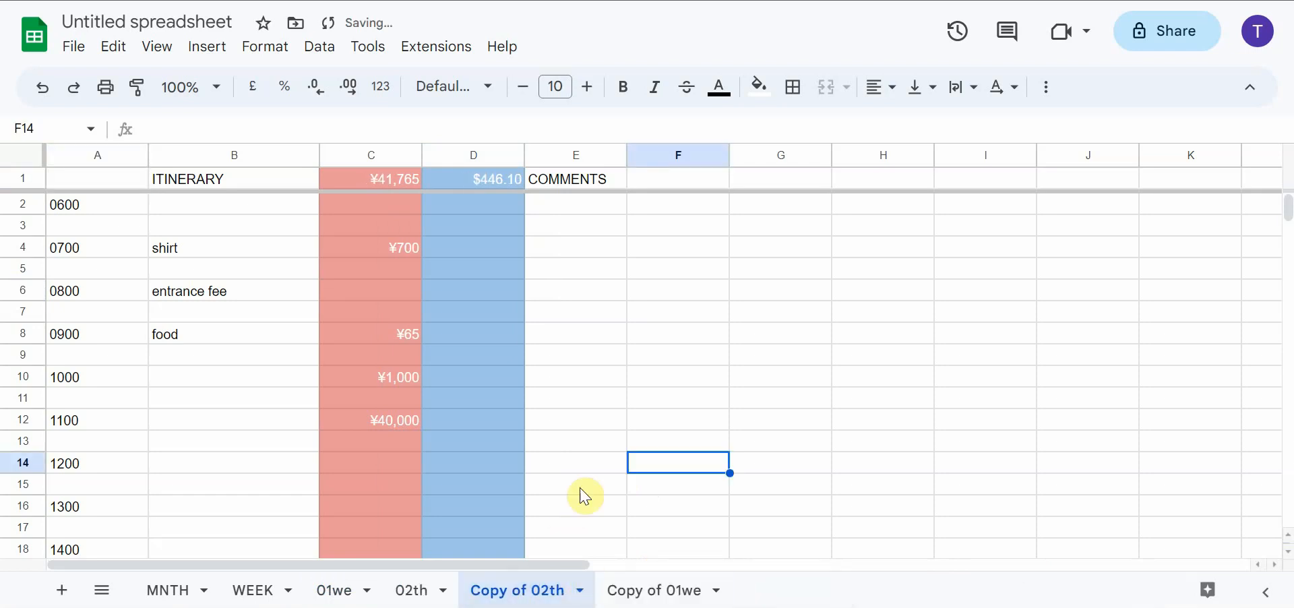
Rename the Copy of 02th sheet as 03fr
{"action": "left_click", "coordinate": [579, 590]}
{"action": "left_click", "coordinate": [539, 337]}
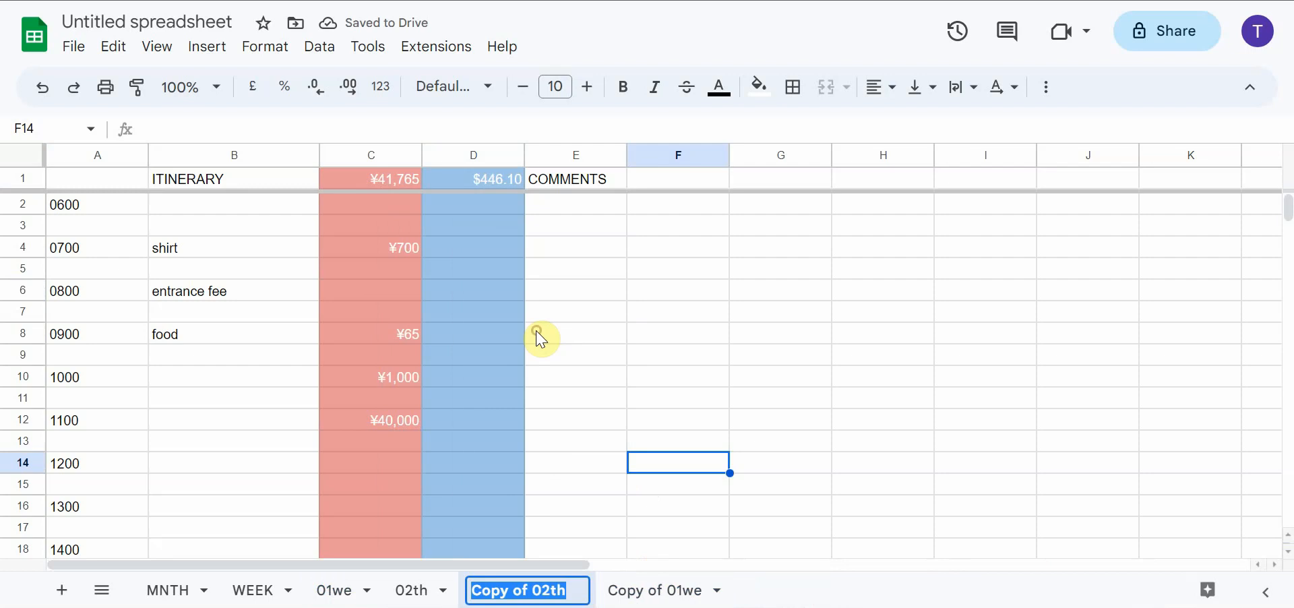
{"action": "type", "text": "03"}
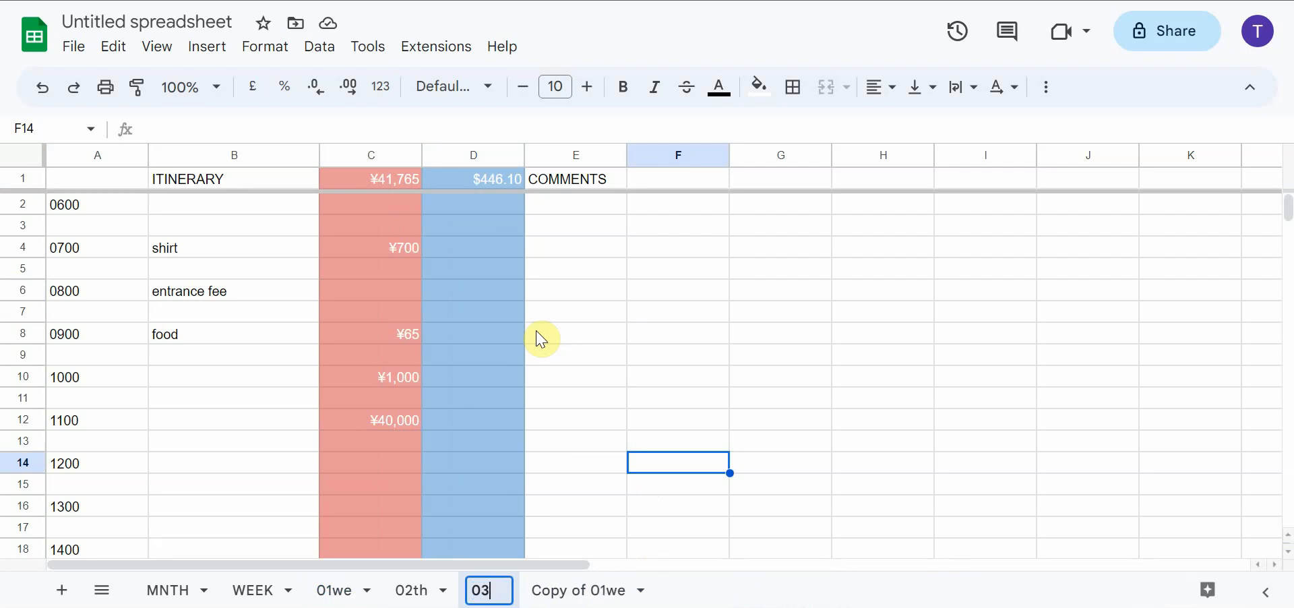
{"action": "type", "text": "fr"}
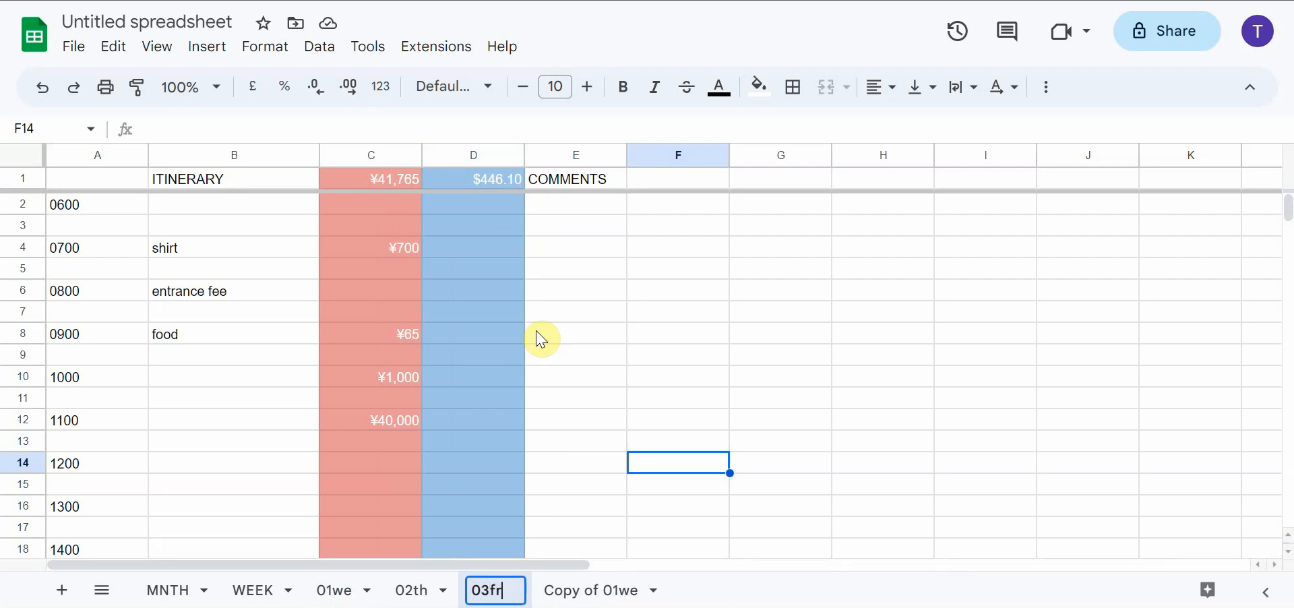
Rename the Copy of 01we sheet as 04sa
{"action": "left_click", "coordinate": [655, 591]}
{"action": "left_click", "coordinate": [657, 593]}
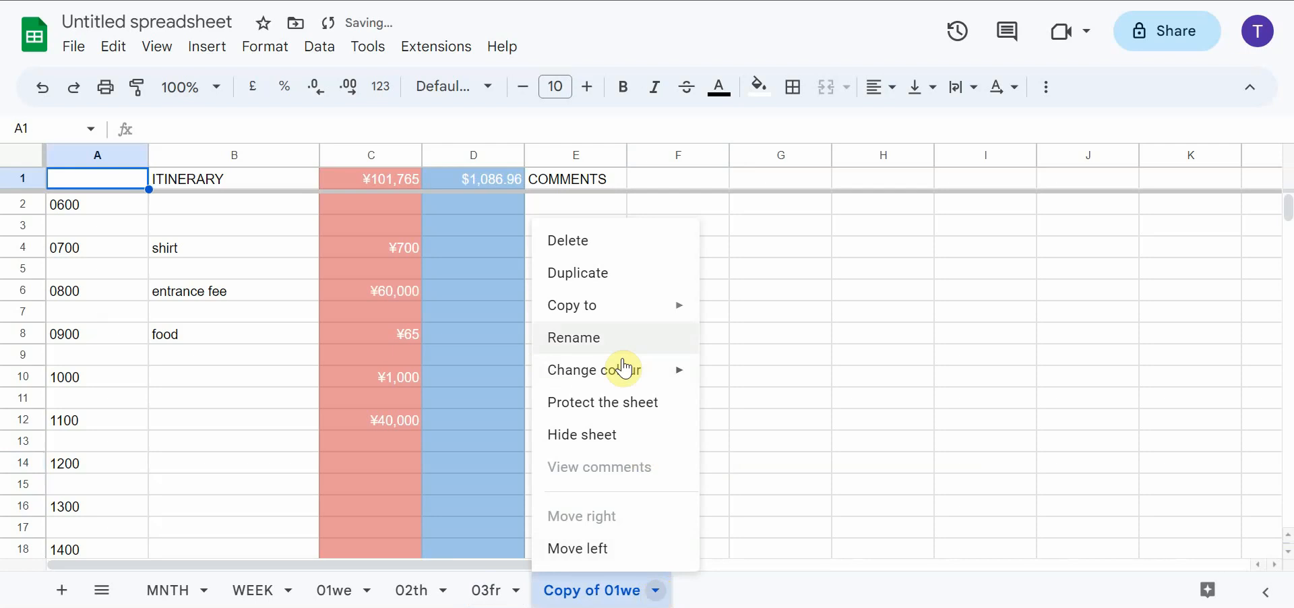
{"action": "left_click", "coordinate": [610, 337]}
{"action": "type", "text": "04sa"}
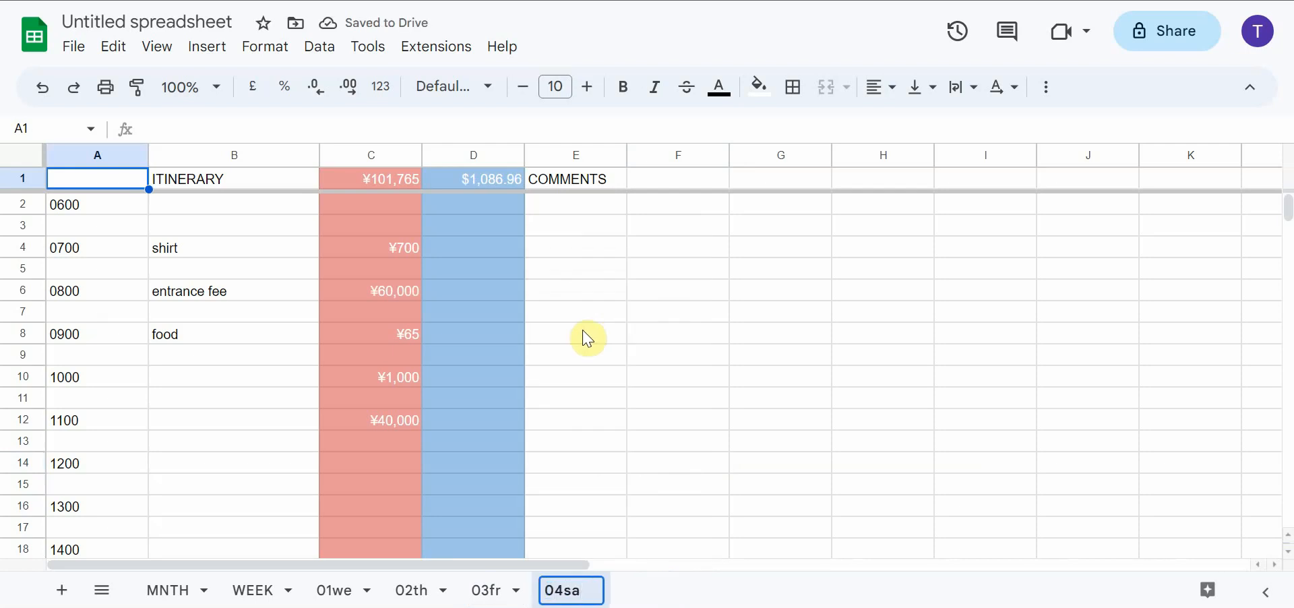
{"action": "key", "text": "Return"}
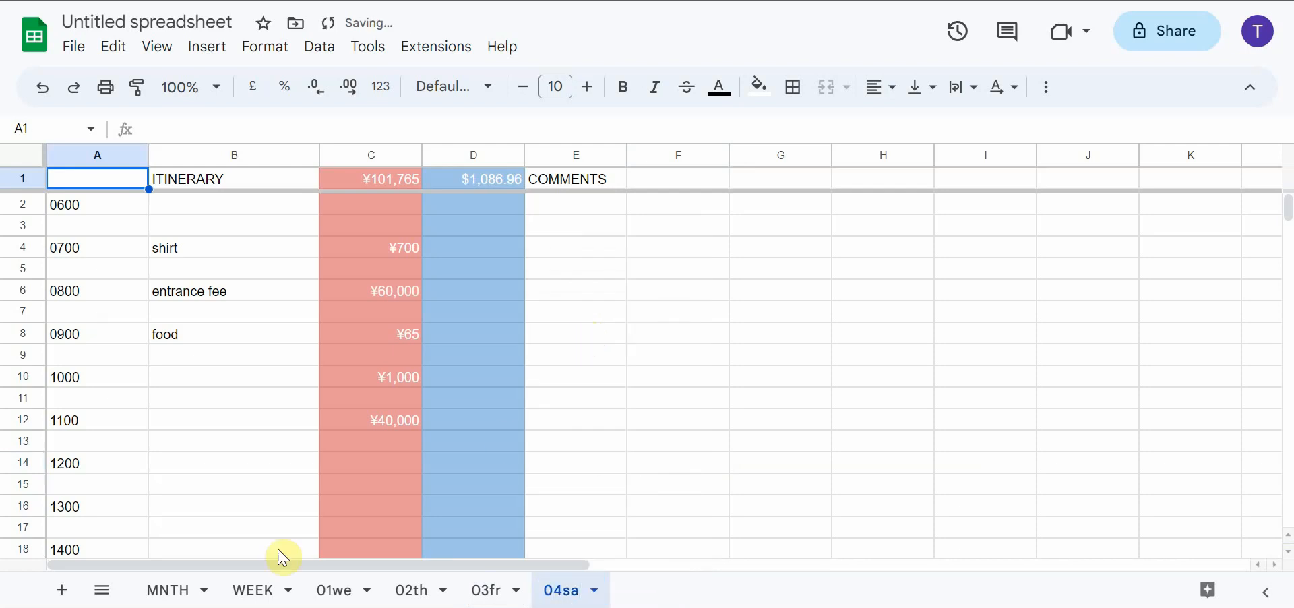
Examine how the Wednesday and Thursday cost cells in the MNTH calendar reference cell D1 of their daily sheets
{"action": "left_click", "coordinate": [177, 591]}
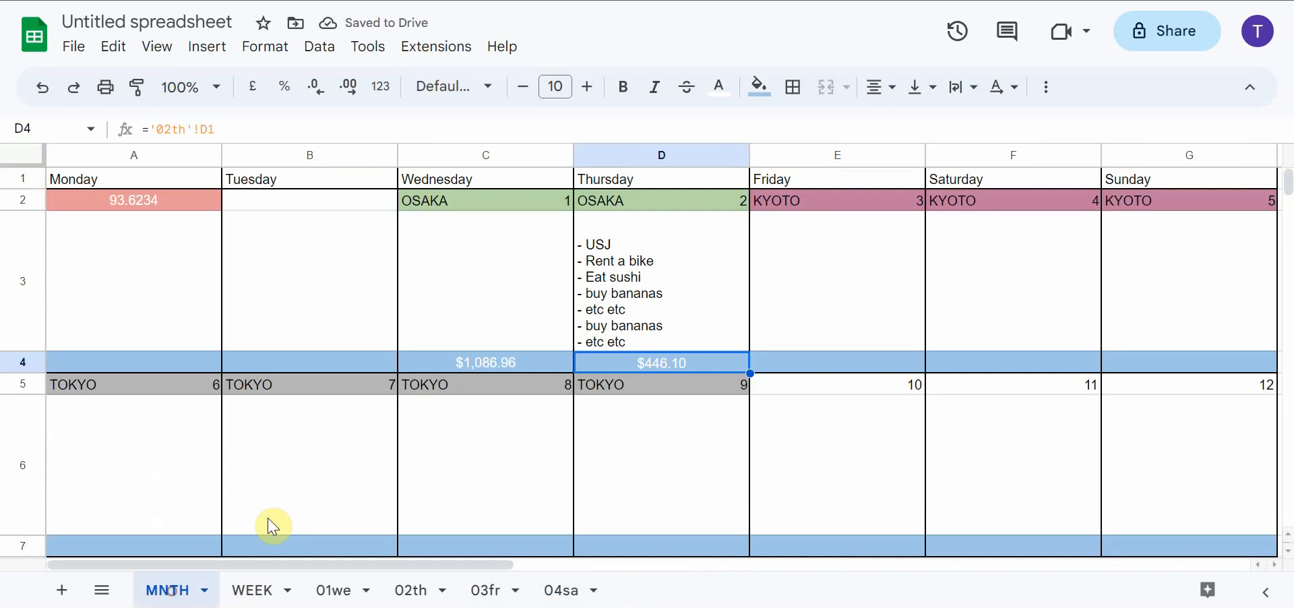
{"action": "left_click", "coordinate": [834, 362]}
{"action": "left_click", "coordinate": [696, 363]}
{"action": "left_click", "coordinate": [521, 366]}
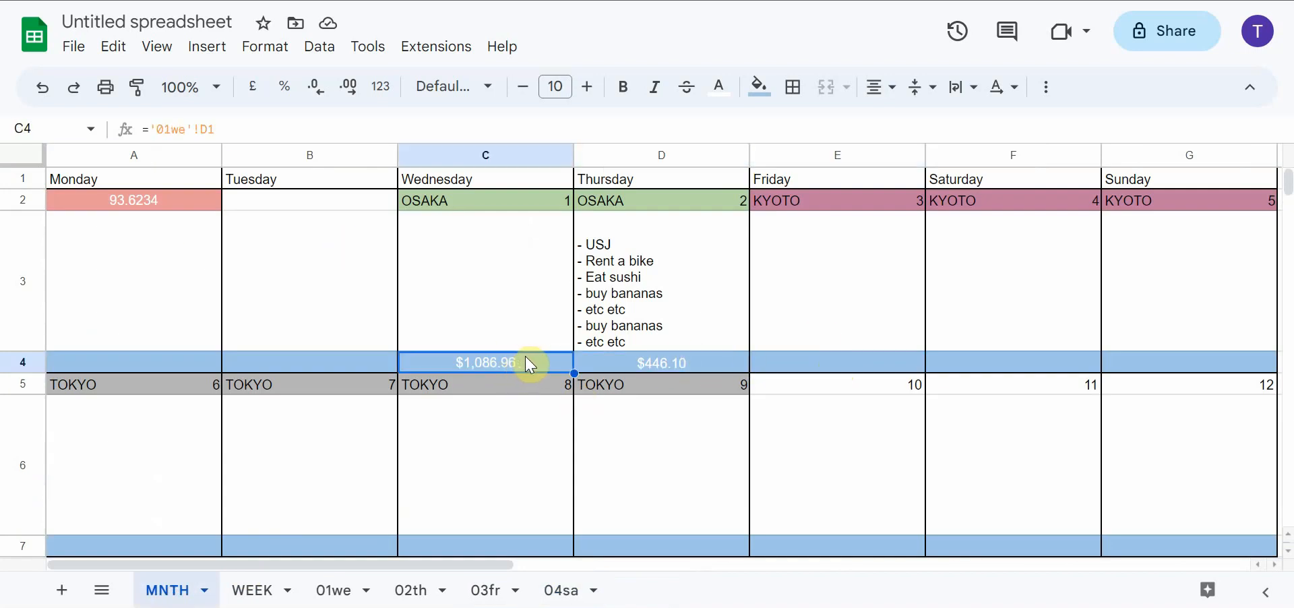
{"action": "left_click", "coordinate": [151, 128]}
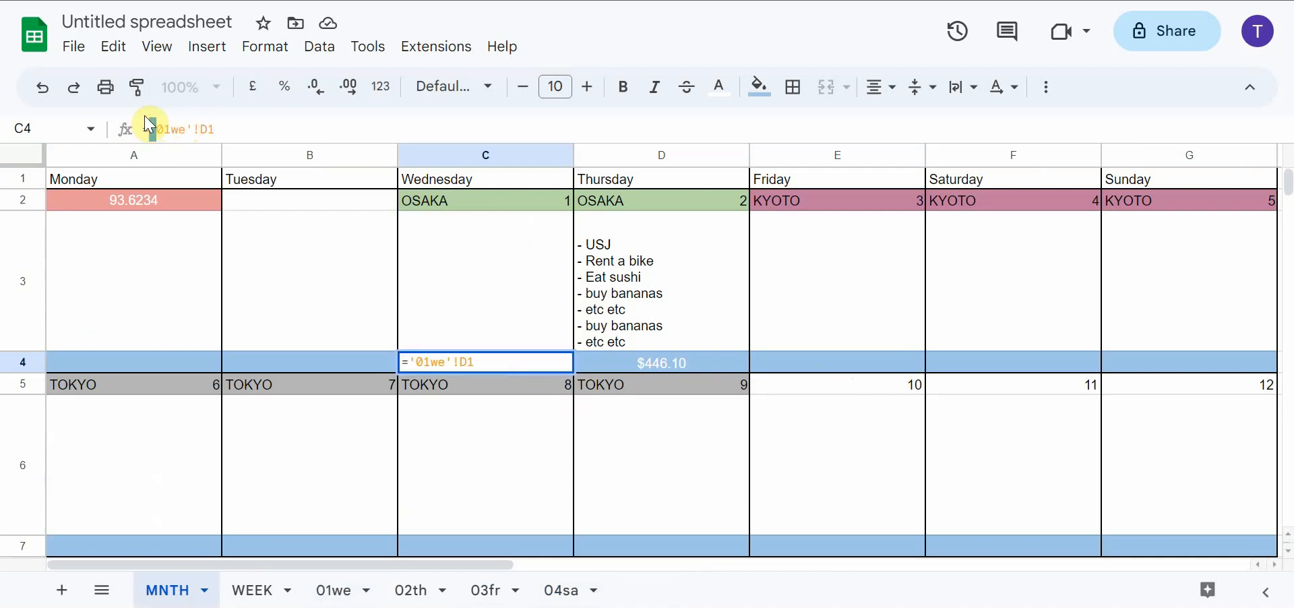
{"action": "double_click", "coordinate": [207, 129]}
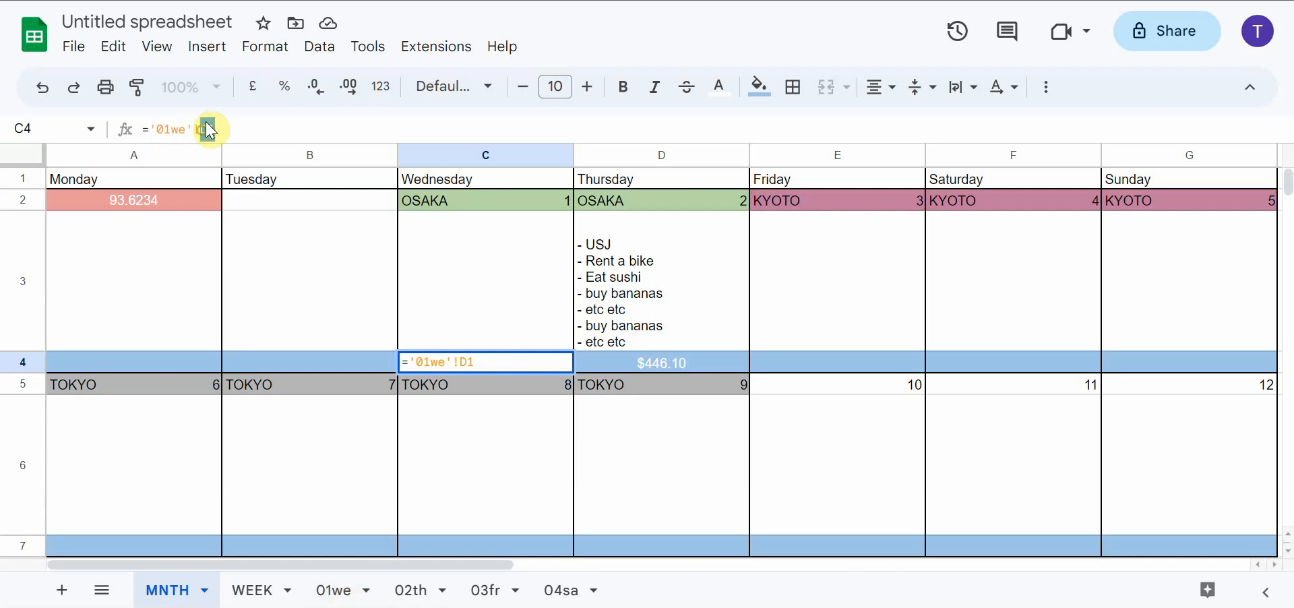
{"action": "left_click", "coordinate": [335, 593]}
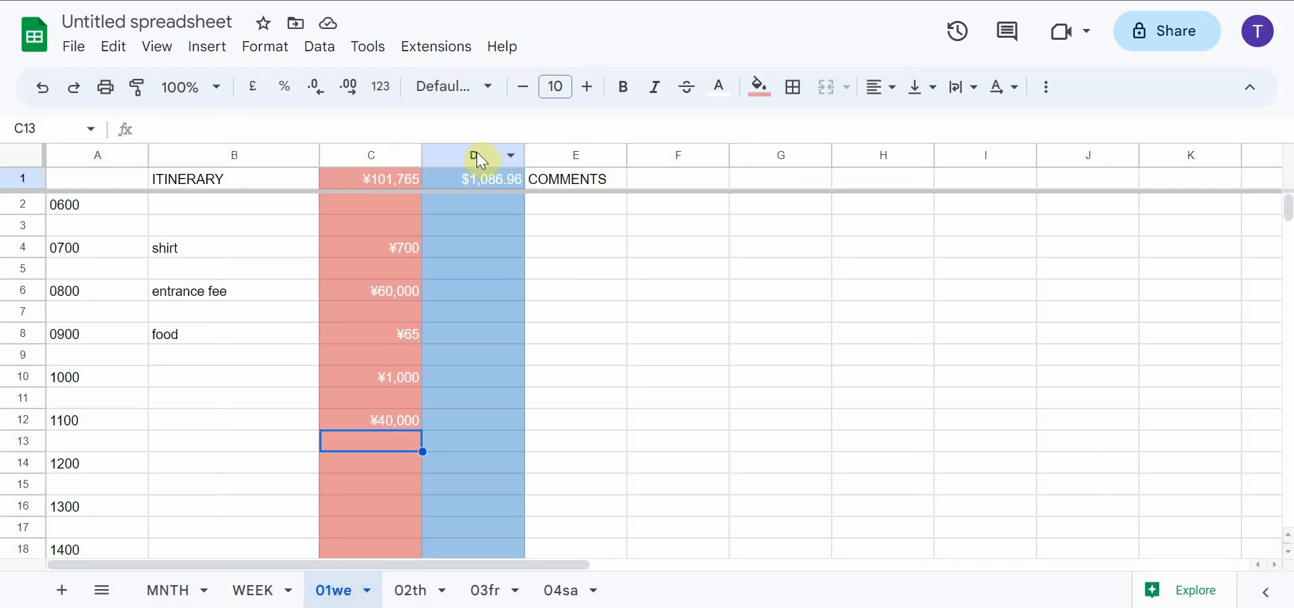
{"action": "left_click", "coordinate": [165, 589]}
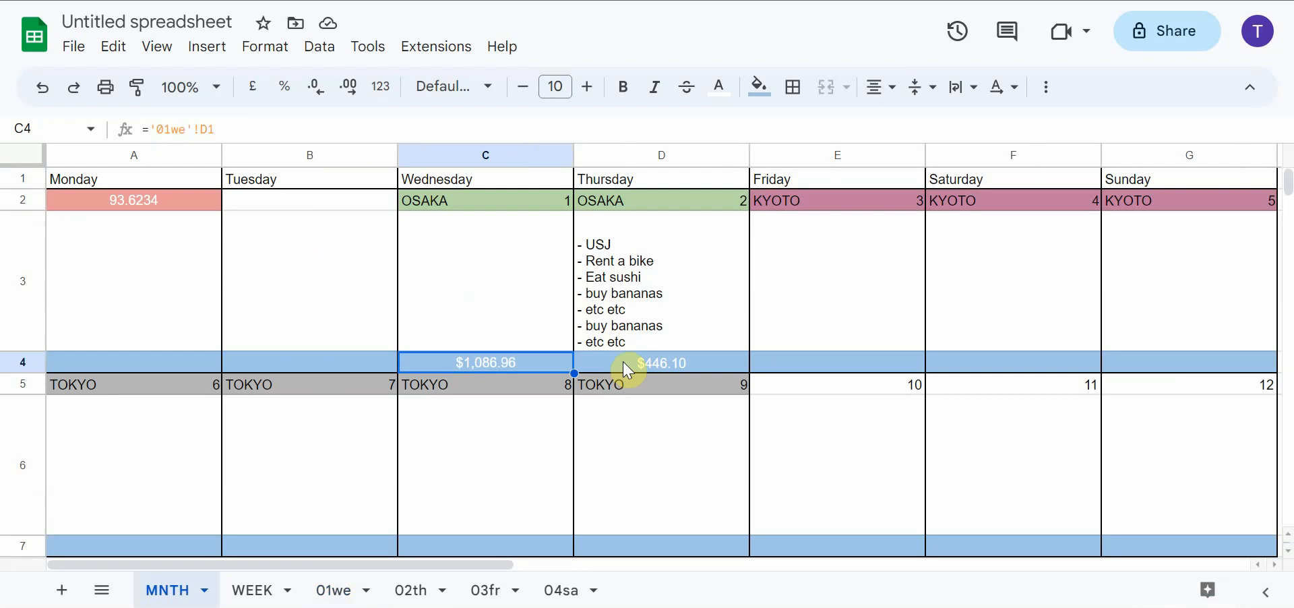
{"action": "left_click", "coordinate": [626, 370]}
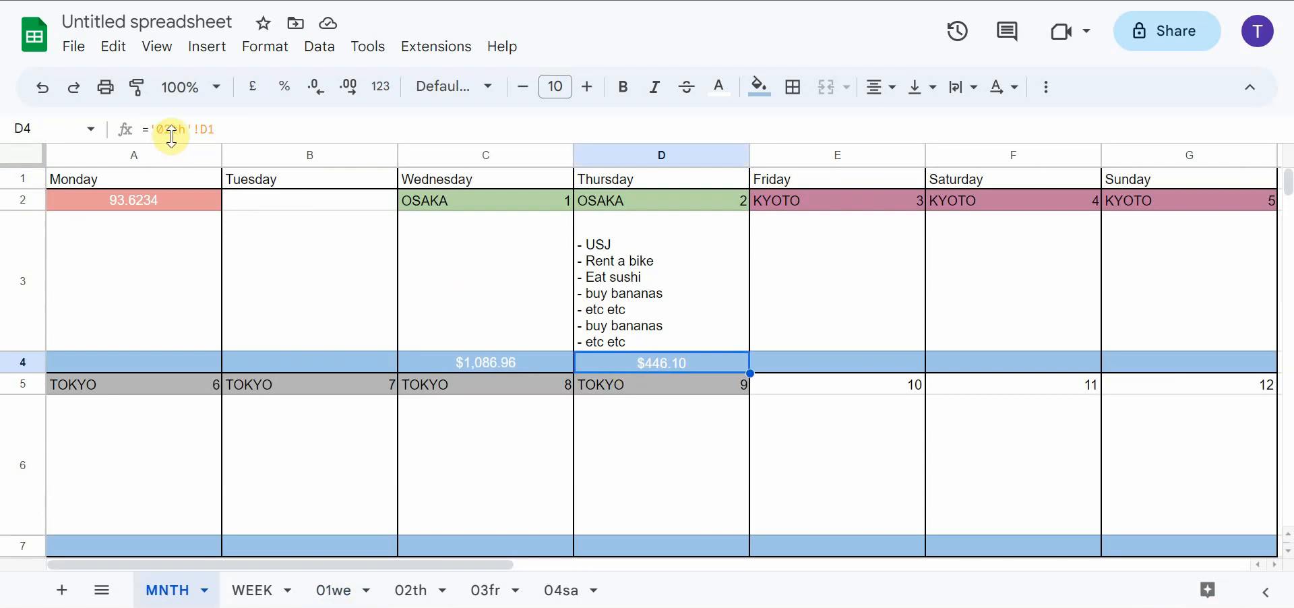
Link the cost cell for Friday the 3rd in the MNTH calendar to the daily dollar total with ='03fr'!D1
{"action": "left_click", "coordinate": [833, 364]}
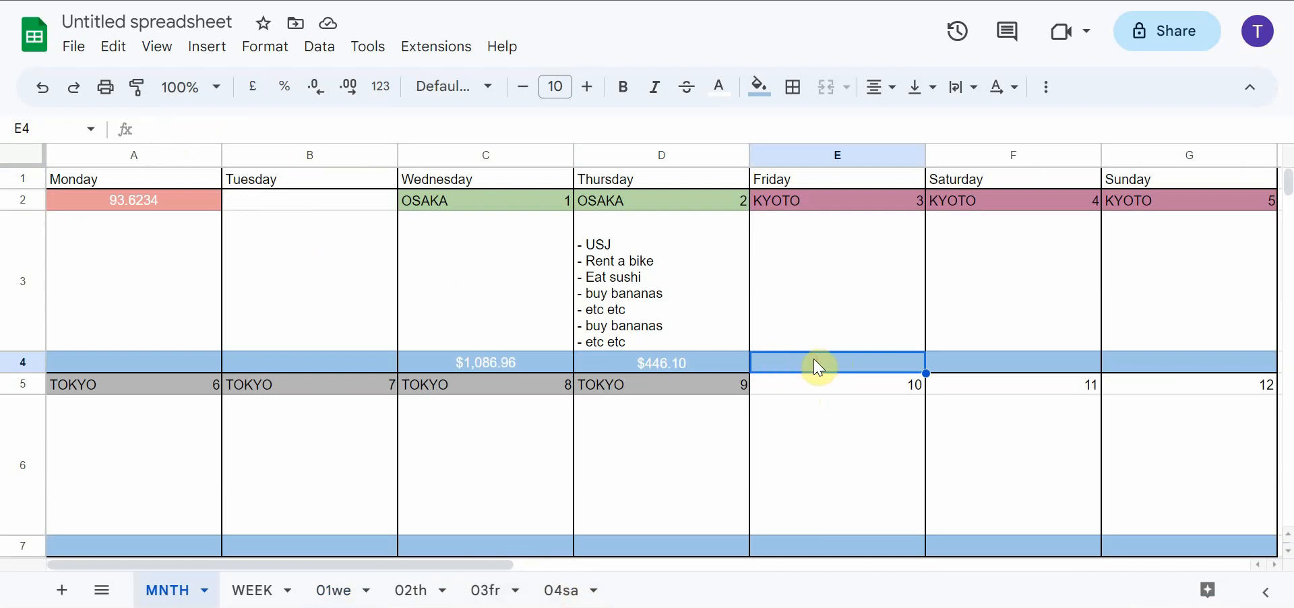
{"action": "type", "text": "='03fr'!d1"}
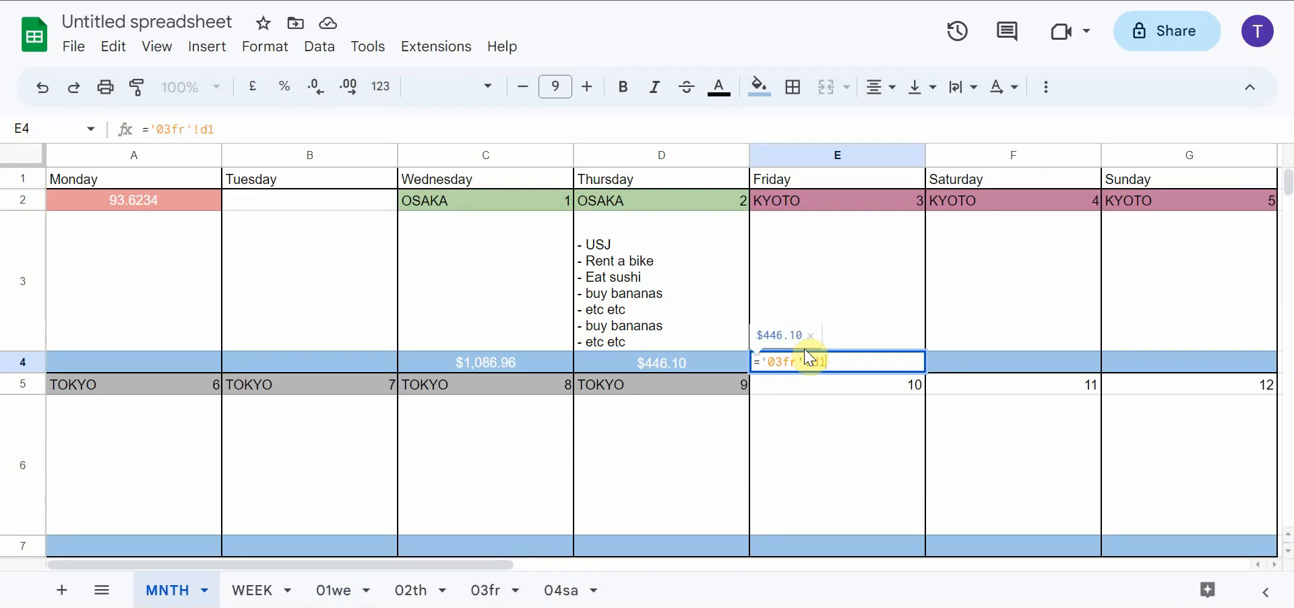
{"action": "key", "text": "Return"}
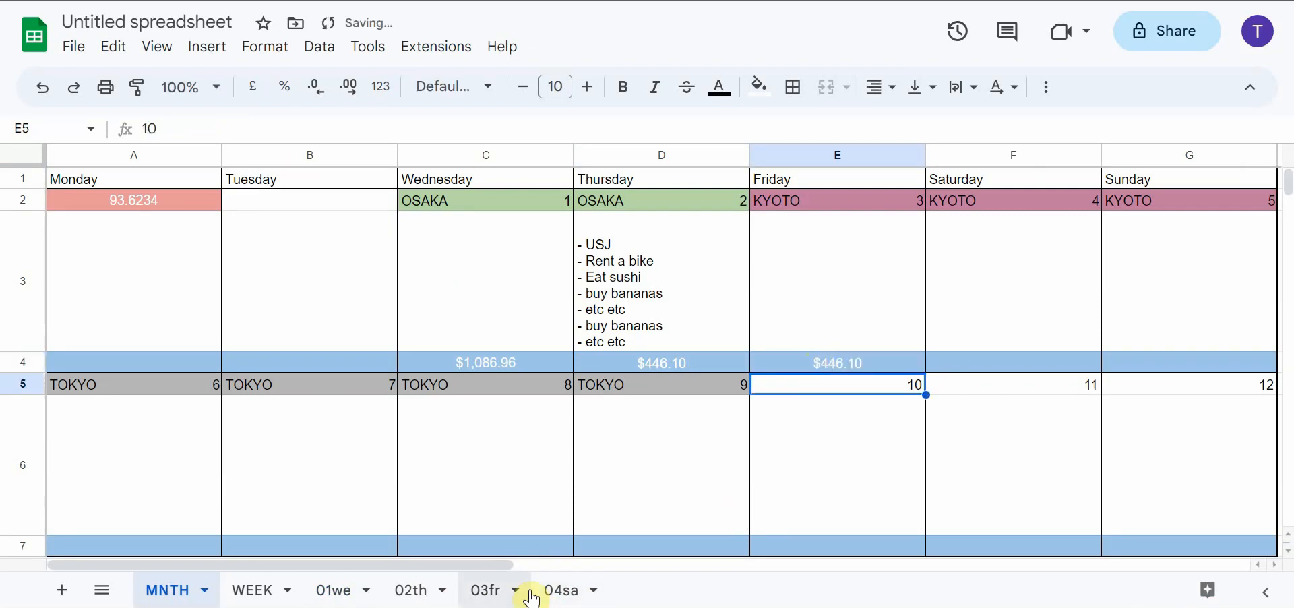
Add a cost of 10000000 yen at 1200 on the 03fr sheet
{"action": "left_click", "coordinate": [496, 592]}
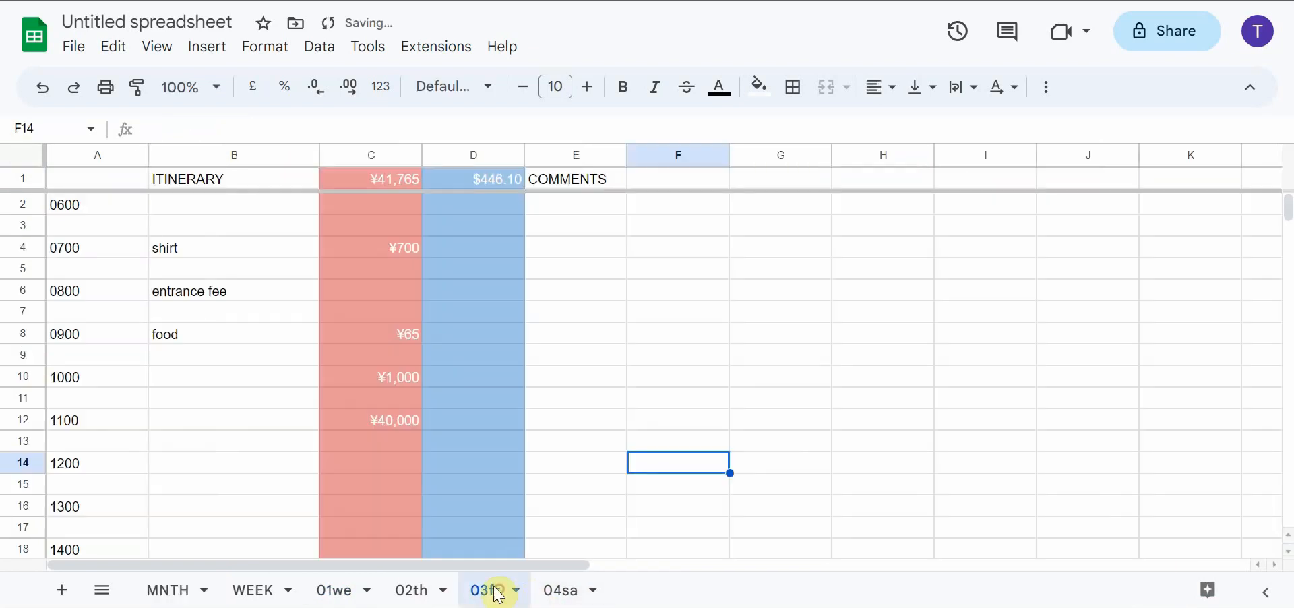
{"action": "left_click", "coordinate": [370, 465]}
{"action": "type", "text": "10000000"}
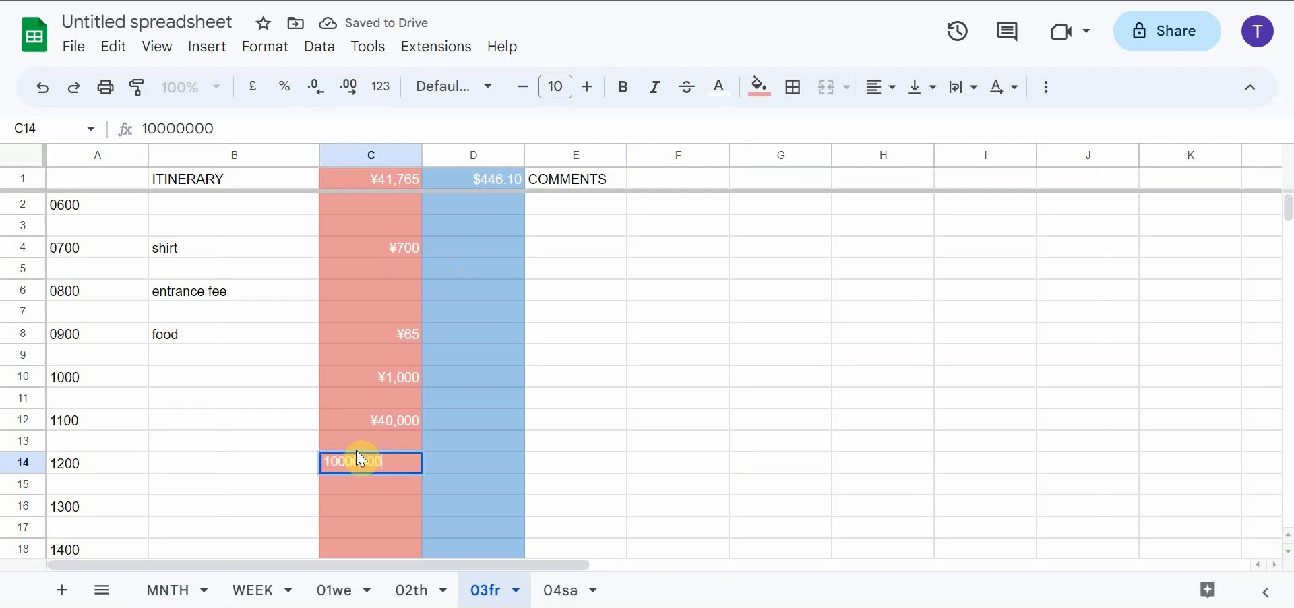
{"action": "key", "text": "Return"}
Link the cost cell for Saturday the 4th in the MNTH calendar to D1 of the 04sa sheet
{"action": "left_click", "coordinate": [165, 591]}
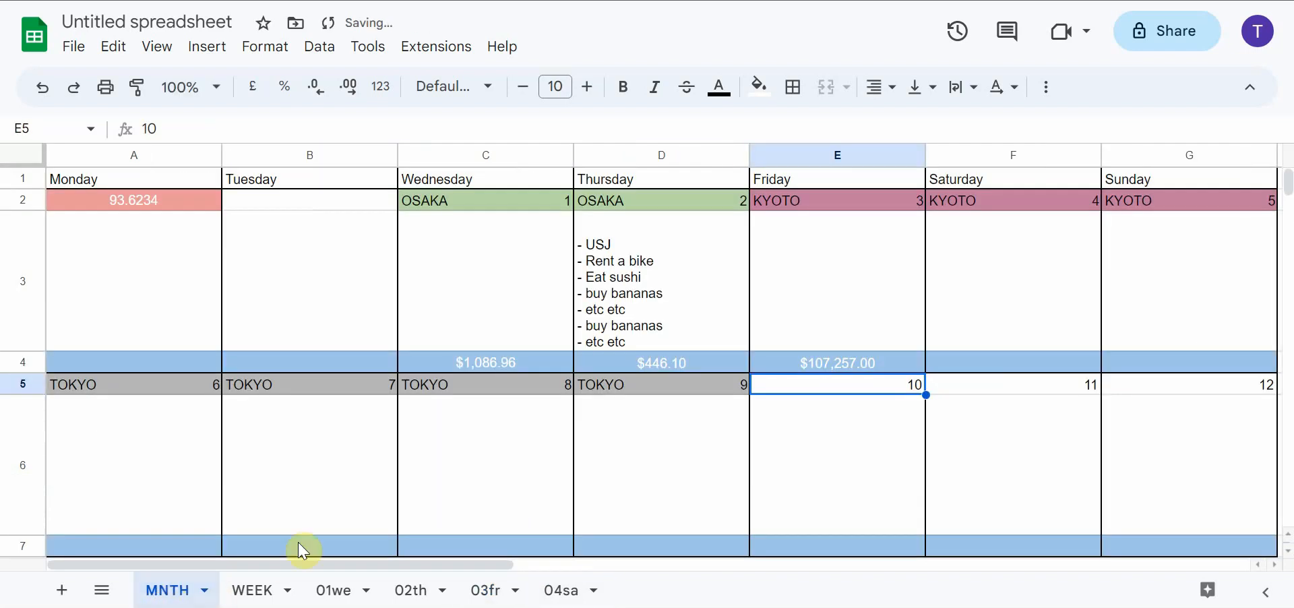
{"action": "left_click", "coordinate": [947, 367]}
{"action": "type", "text": "="}
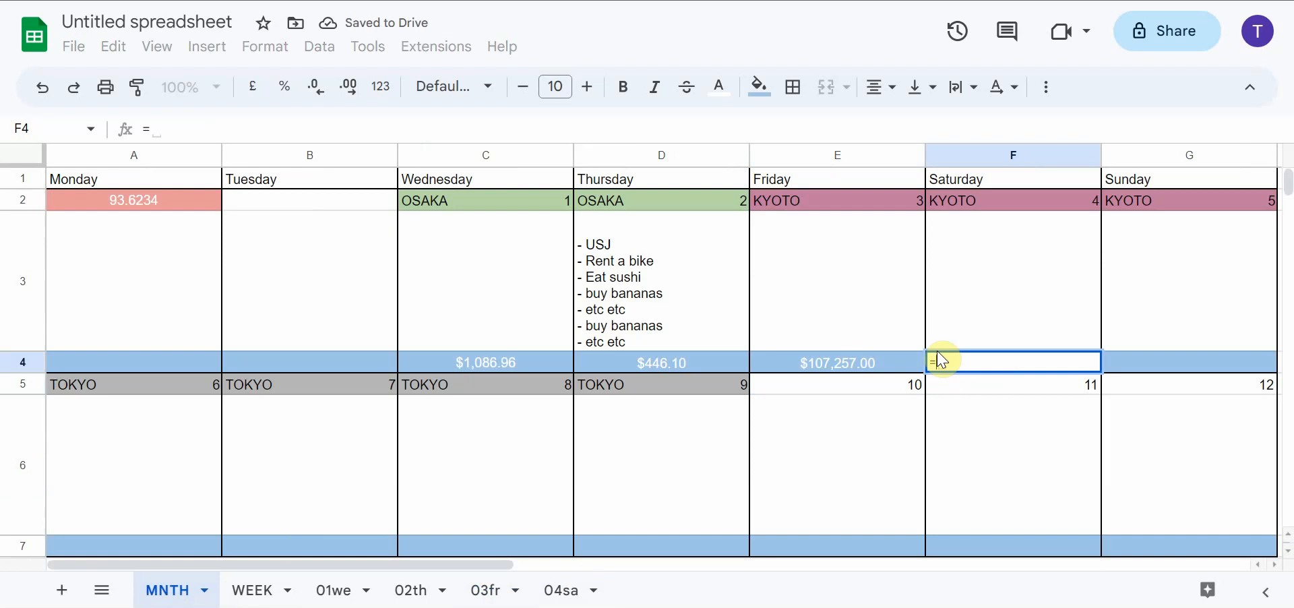
{"action": "type", "text": "'04sa'!d1"}
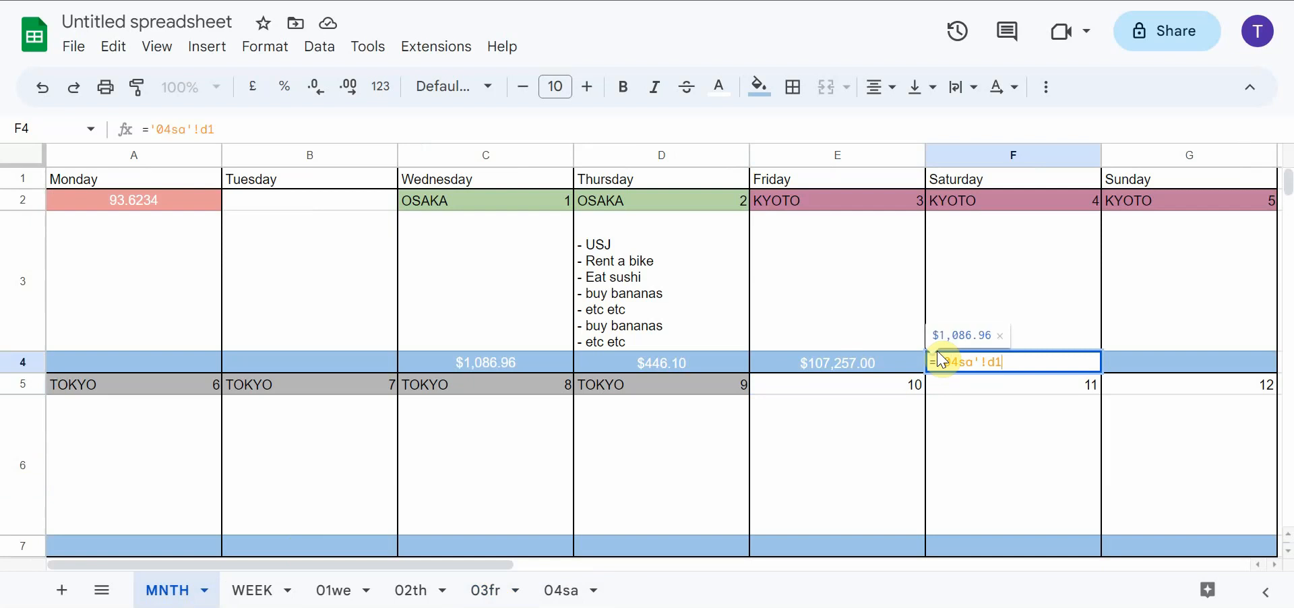
{"action": "key", "text": "Return"}
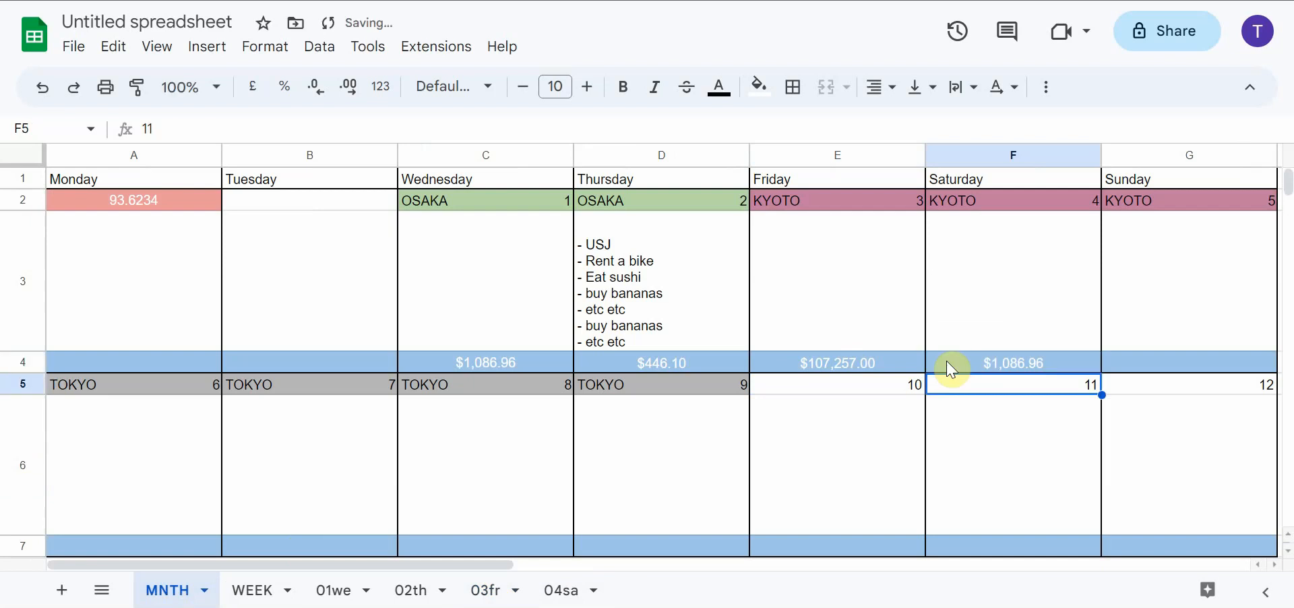
Add a cost of 3333333 yen at 1200 on the 04sa sheet
{"action": "left_click", "coordinate": [562, 590]}
{"action": "left_click", "coordinate": [384, 463]}
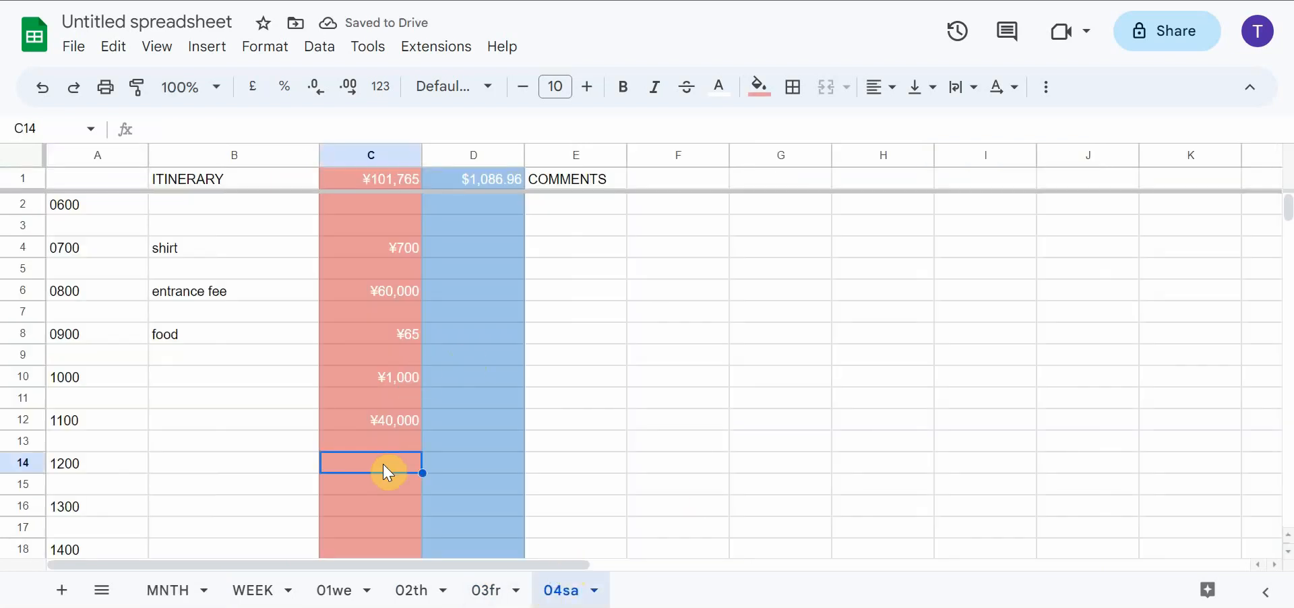
{"action": "type", "text": "3333333"}
{"action": "left_click", "coordinate": [486, 465]}
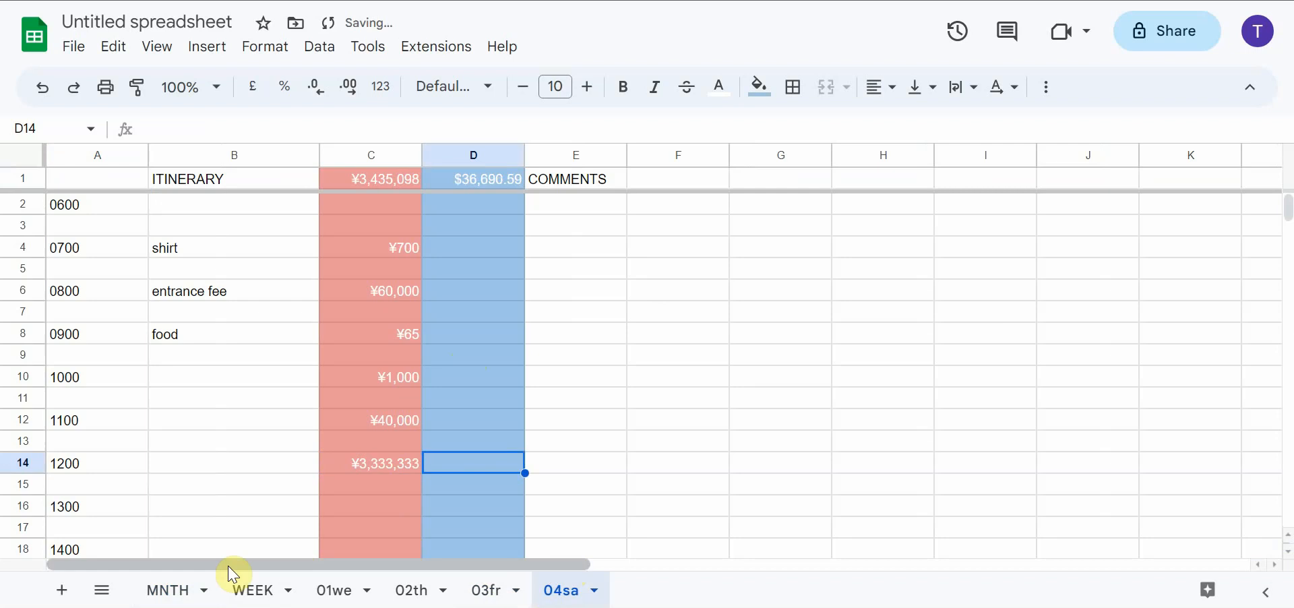
Preview the MNTH calendar for printing, compare the portrait and landscape orientations, and close the preview without printing
{"action": "left_click", "coordinate": [176, 591]}
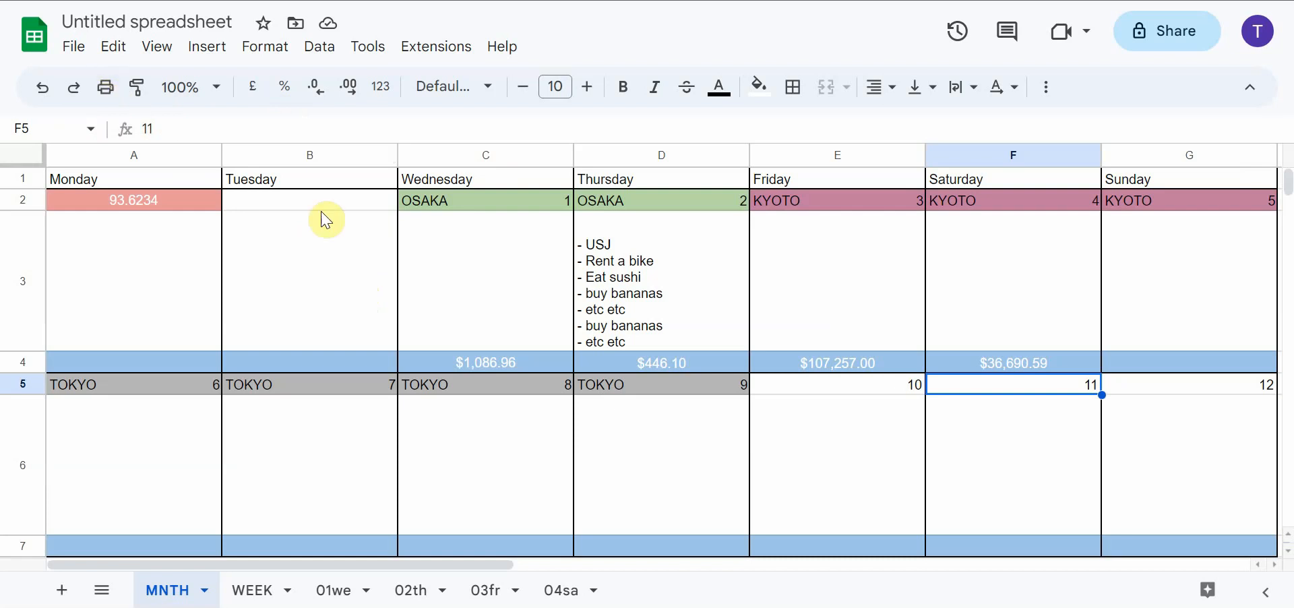
{"action": "left_click", "coordinate": [105, 86]}
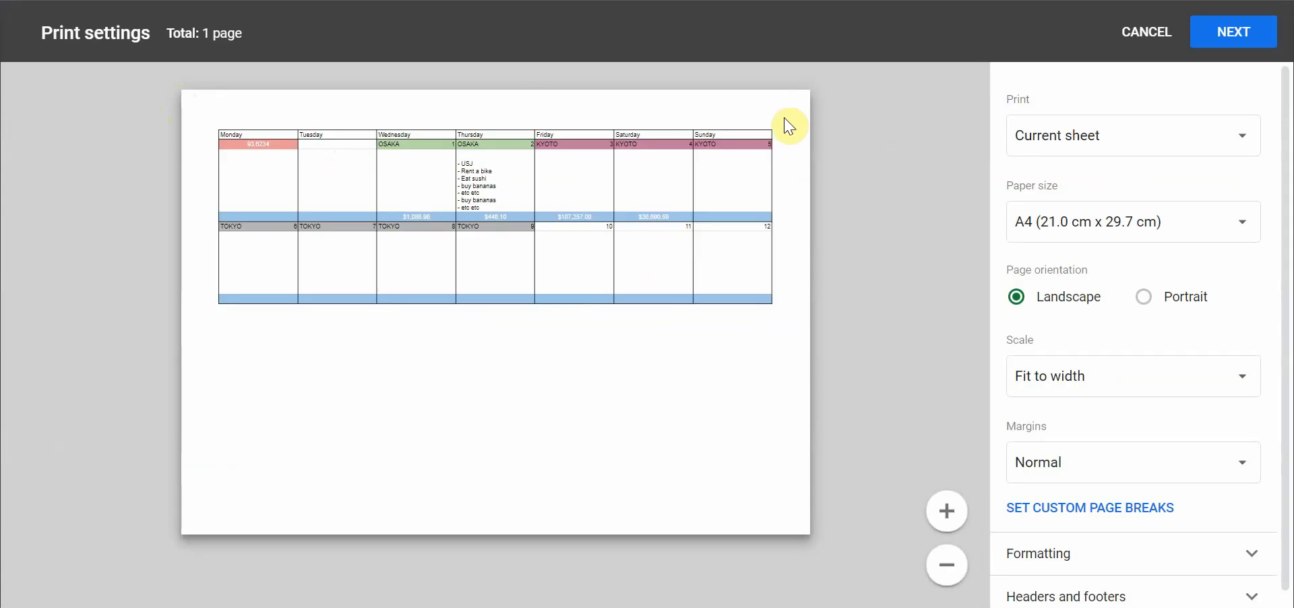
{"action": "left_click", "coordinate": [1143, 297]}
{"action": "left_click", "coordinate": [1086, 304]}
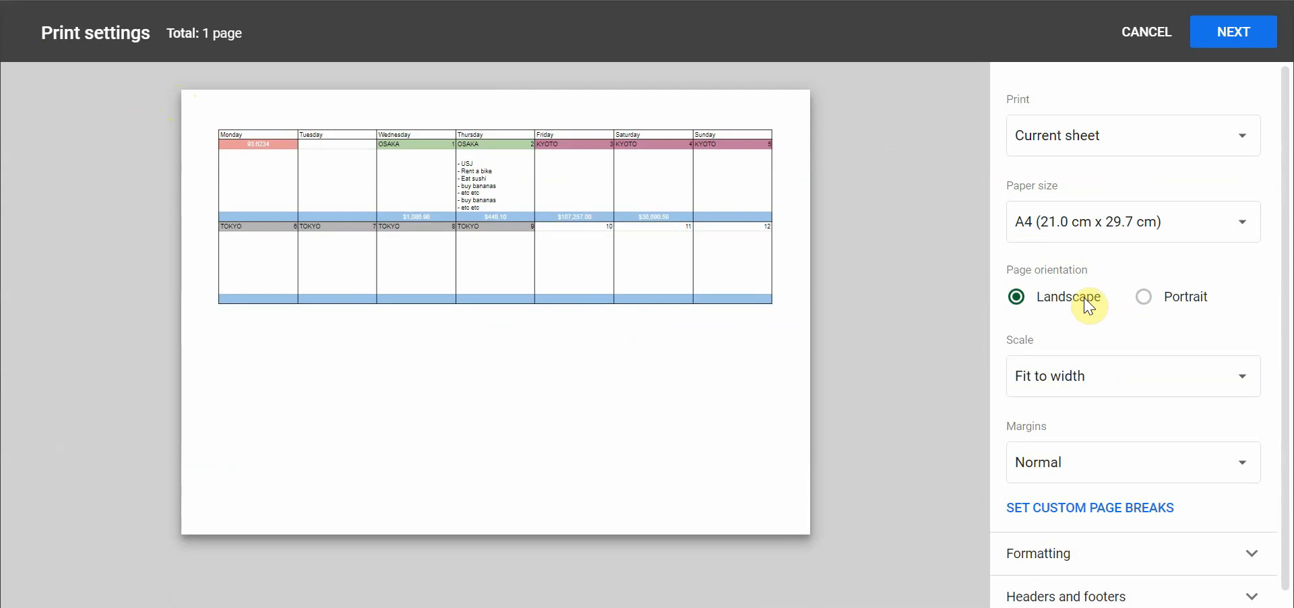
{"action": "left_click", "coordinate": [1146, 304]}
{"action": "left_click", "coordinate": [1057, 303]}
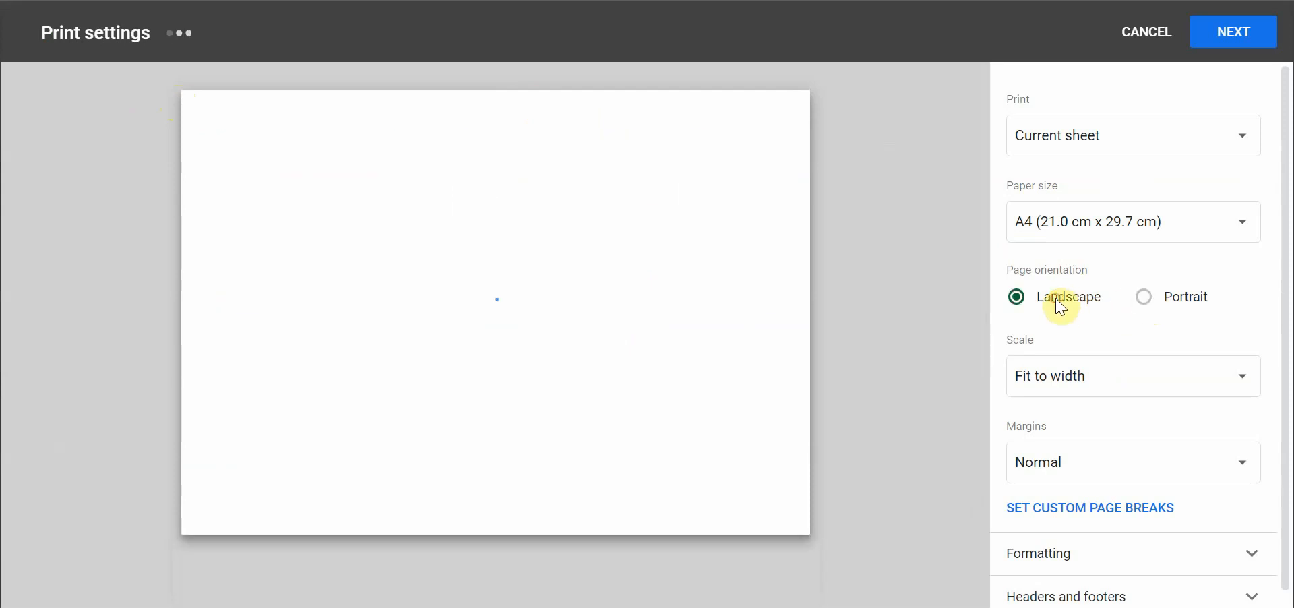
{"action": "left_click", "coordinate": [1121, 42]}
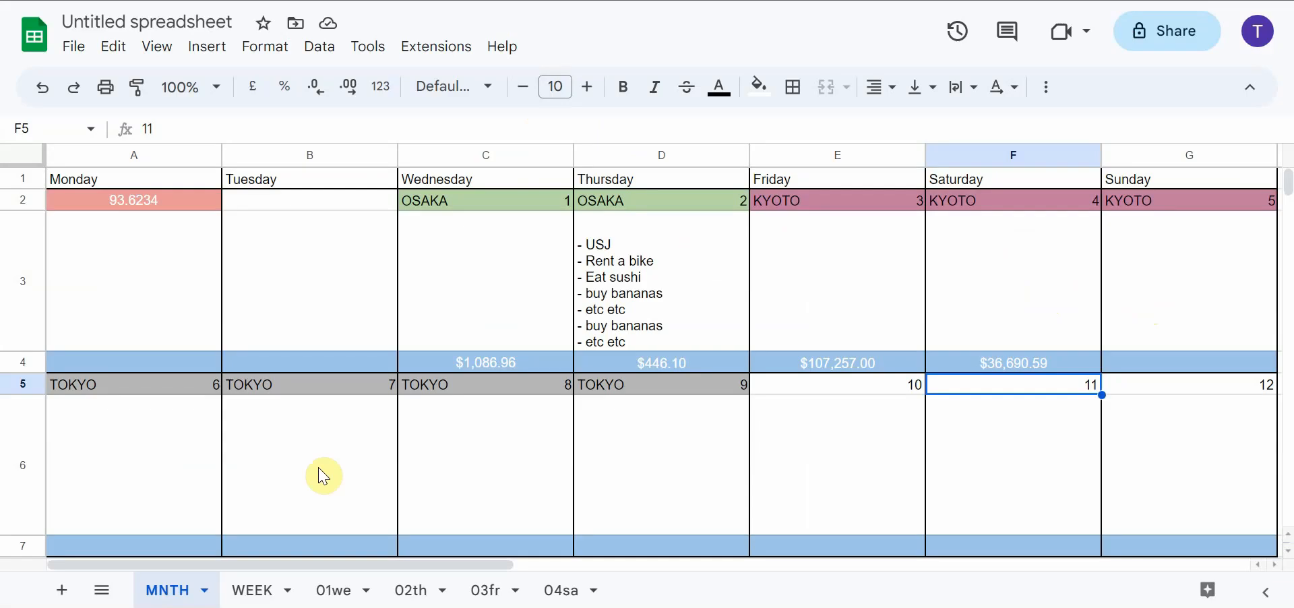
Preview the 01we sheet for printing in portrait orientation, look through its pages, and close the preview without printing
{"action": "left_click", "coordinate": [337, 589]}
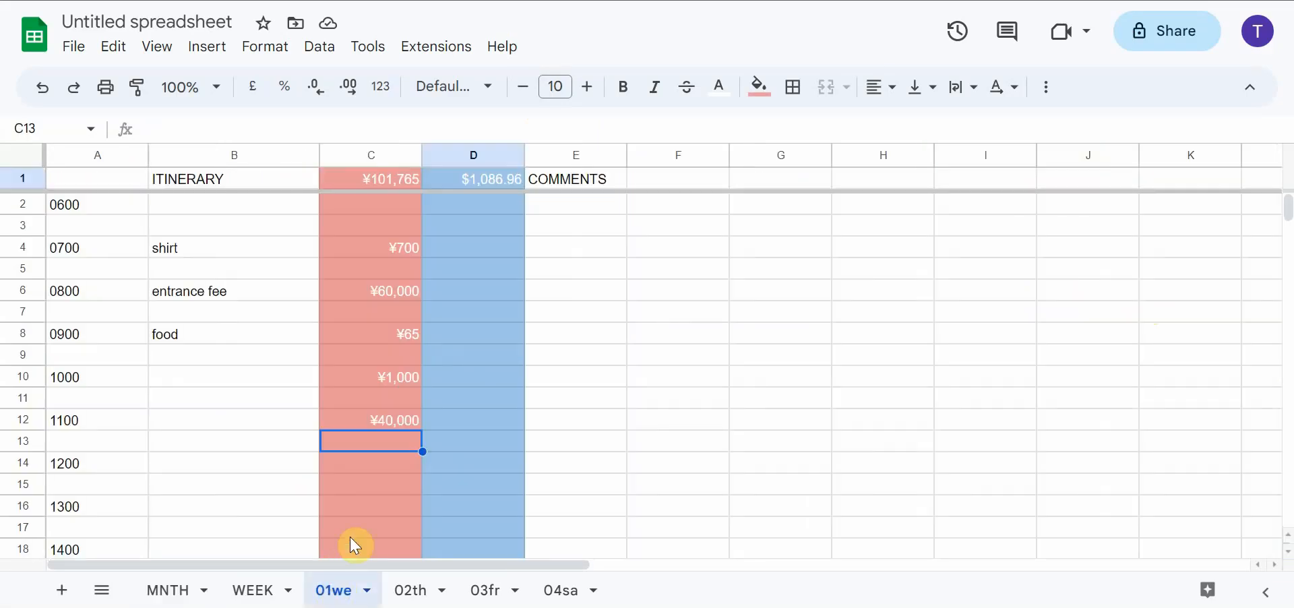
{"action": "left_click", "coordinate": [105, 87]}
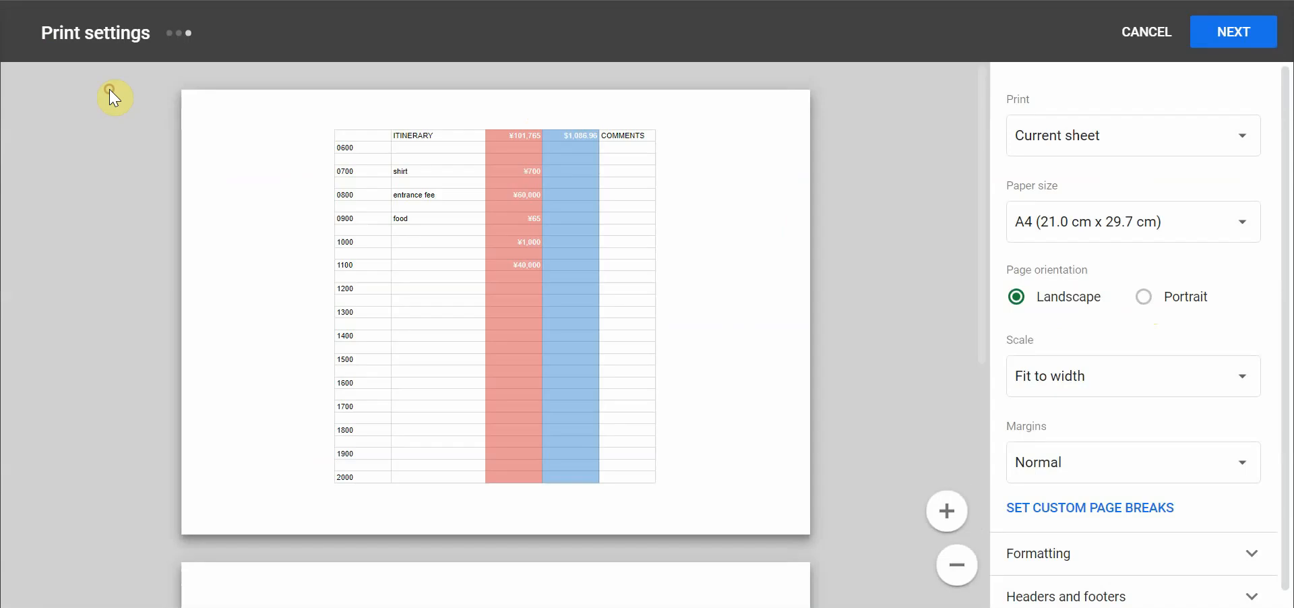
{"action": "left_click", "coordinate": [1144, 298]}
{"action": "scroll", "coordinate": [685, 289], "scroll_direction": "down", "scroll_amount": 7}
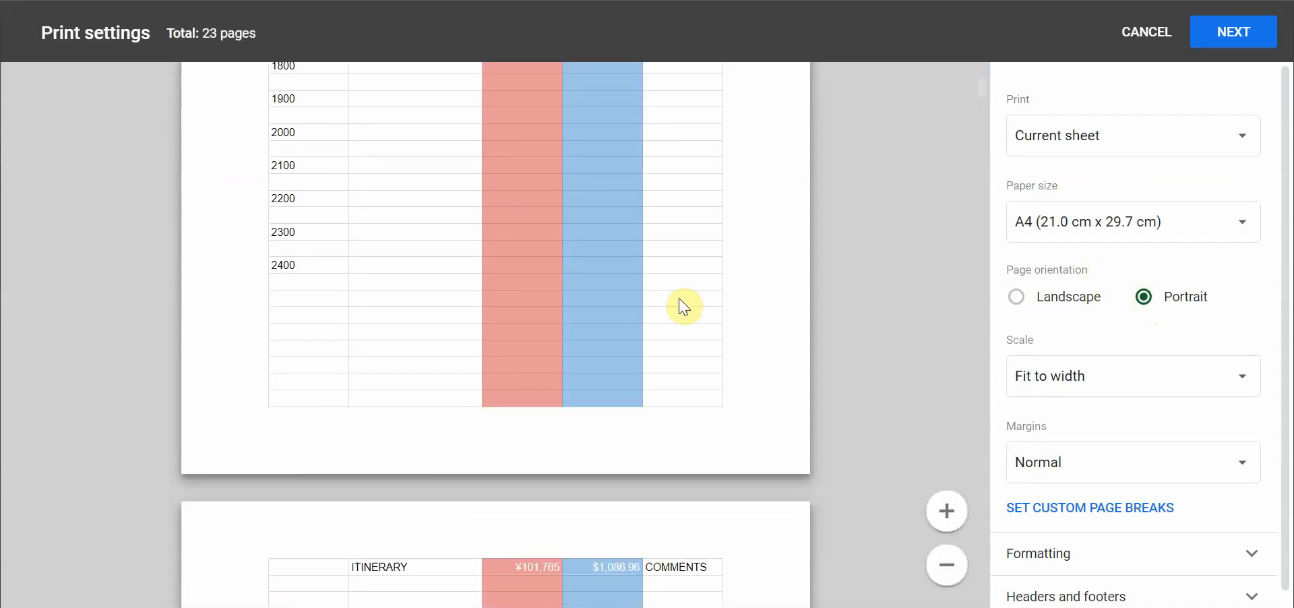
{"action": "scroll", "coordinate": [681, 304], "scroll_direction": "up", "scroll_amount": 7}
{"action": "left_click", "coordinate": [1144, 34]}
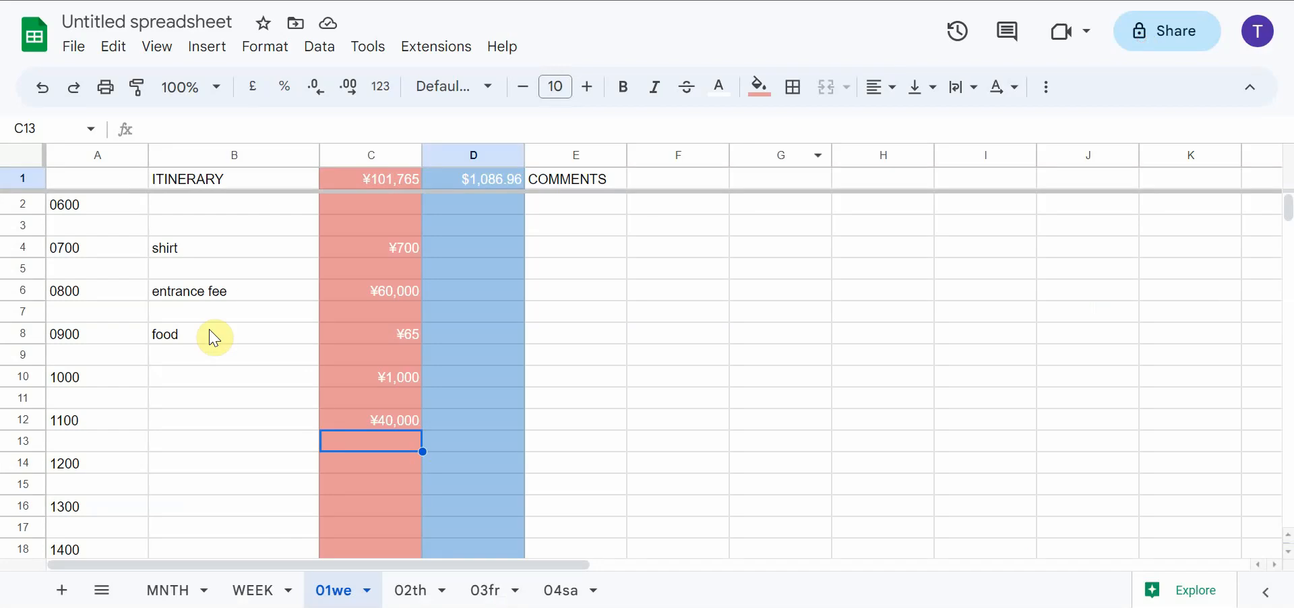
{"action": "left_click", "coordinate": [255, 589]}
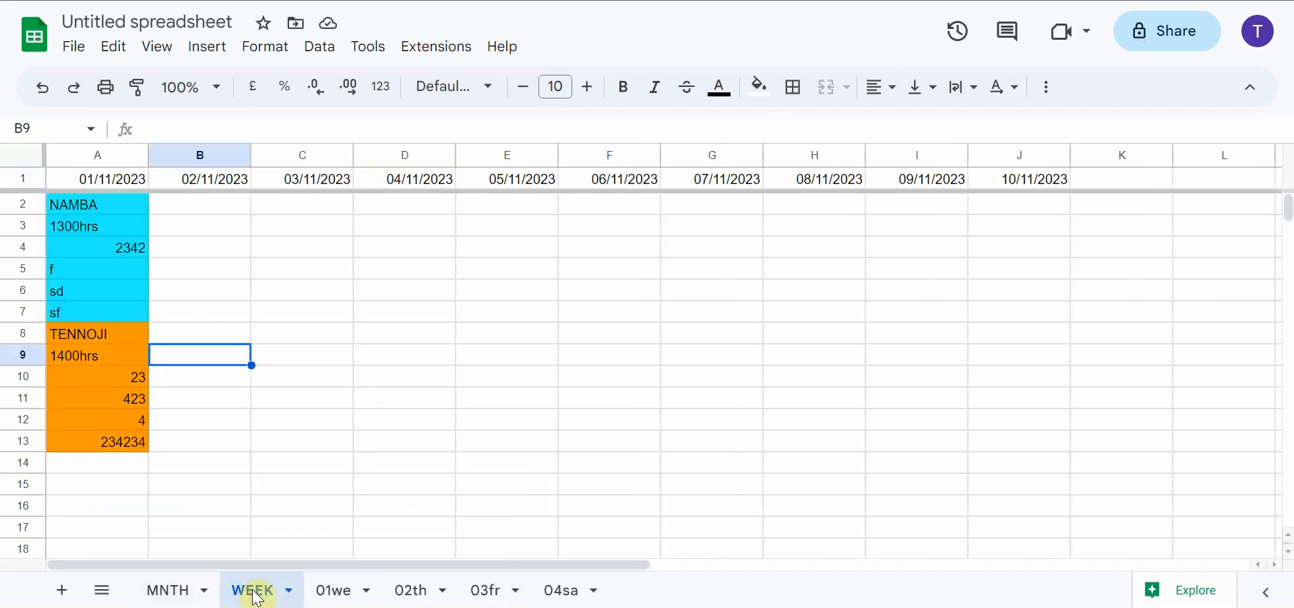
{"action": "left_click", "coordinate": [176, 593]}
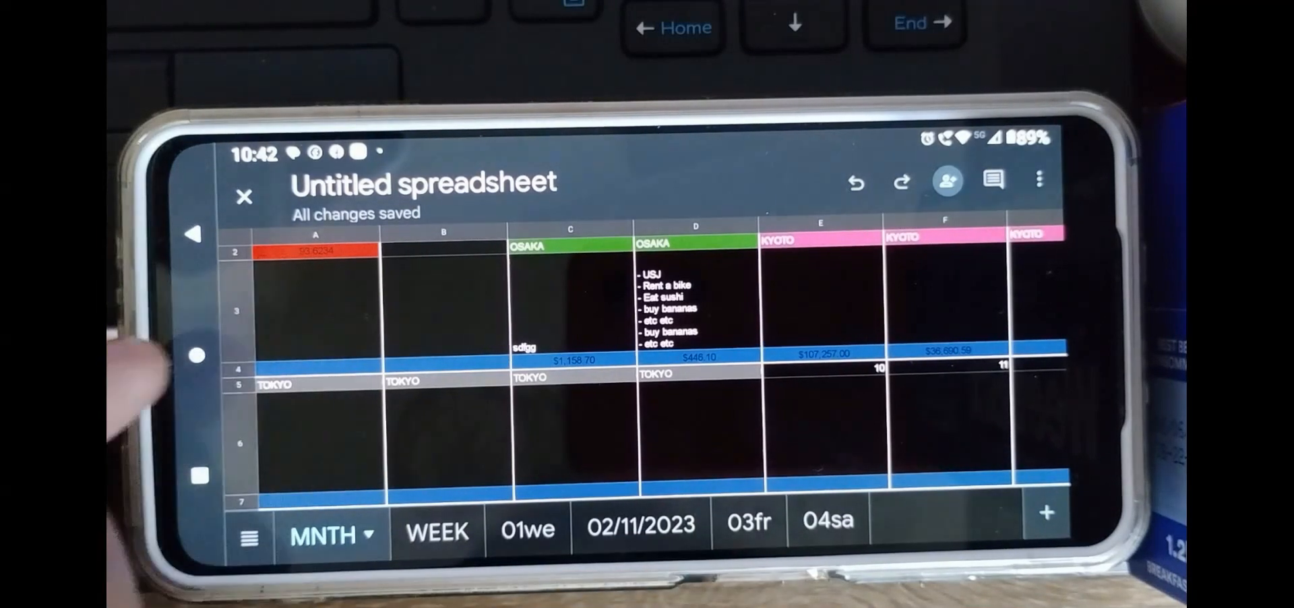
In the phone's Google Sheets app, enter the text week in the notes cell for Wednesday the 8th in the MNTH calendar
{"action": "scroll", "coordinate": [411, 374], "scroll_direction": "up", "scroll_amount": 5}
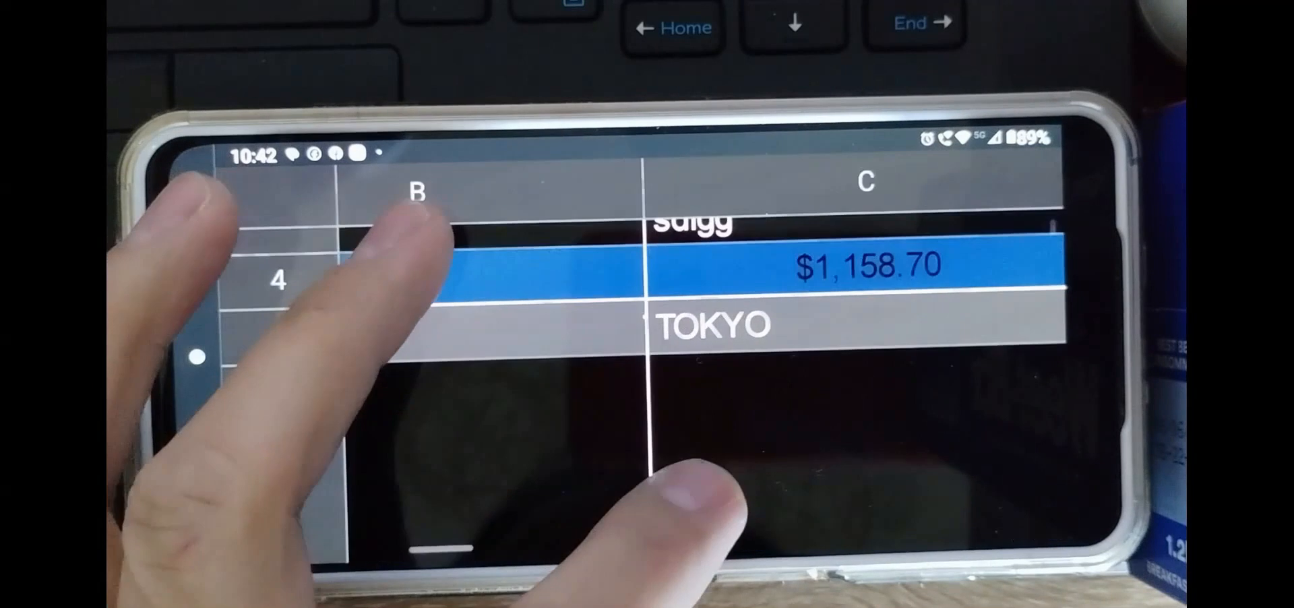
{"action": "scroll", "coordinate": [431, 357], "scroll_direction": "down", "scroll_amount": 3}
{"action": "left_click", "coordinate": [707, 425]}
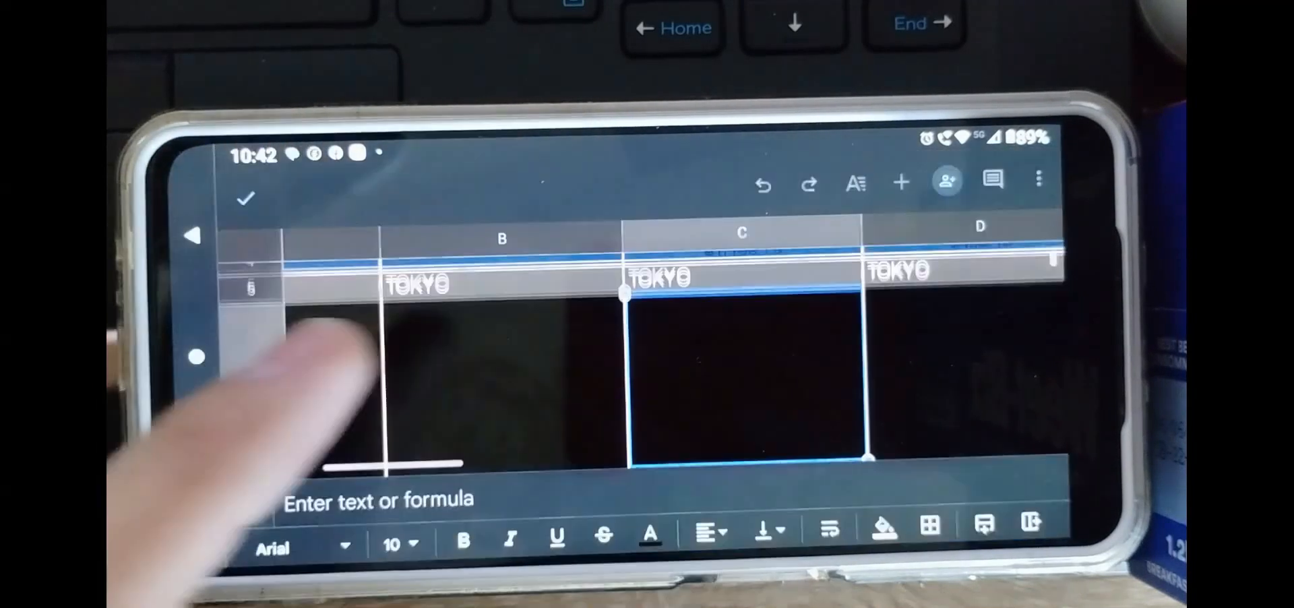
{"action": "left_click", "coordinate": [387, 497]}
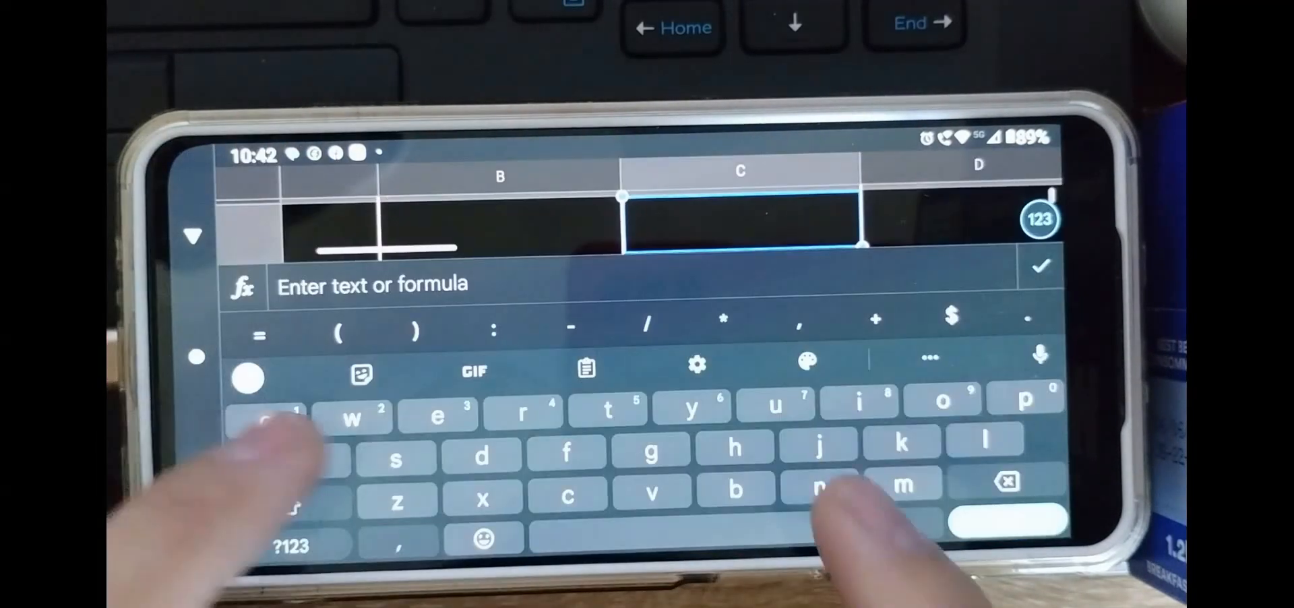
{"action": "type", "text": "week"}
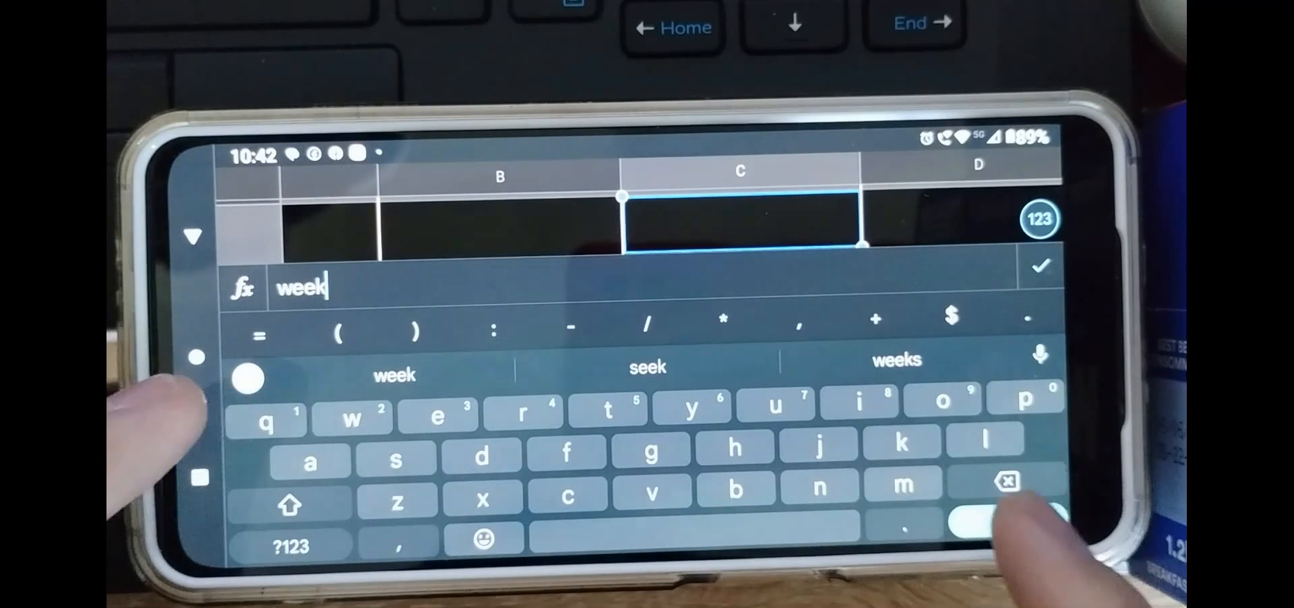
{"action": "key", "text": "Return"}
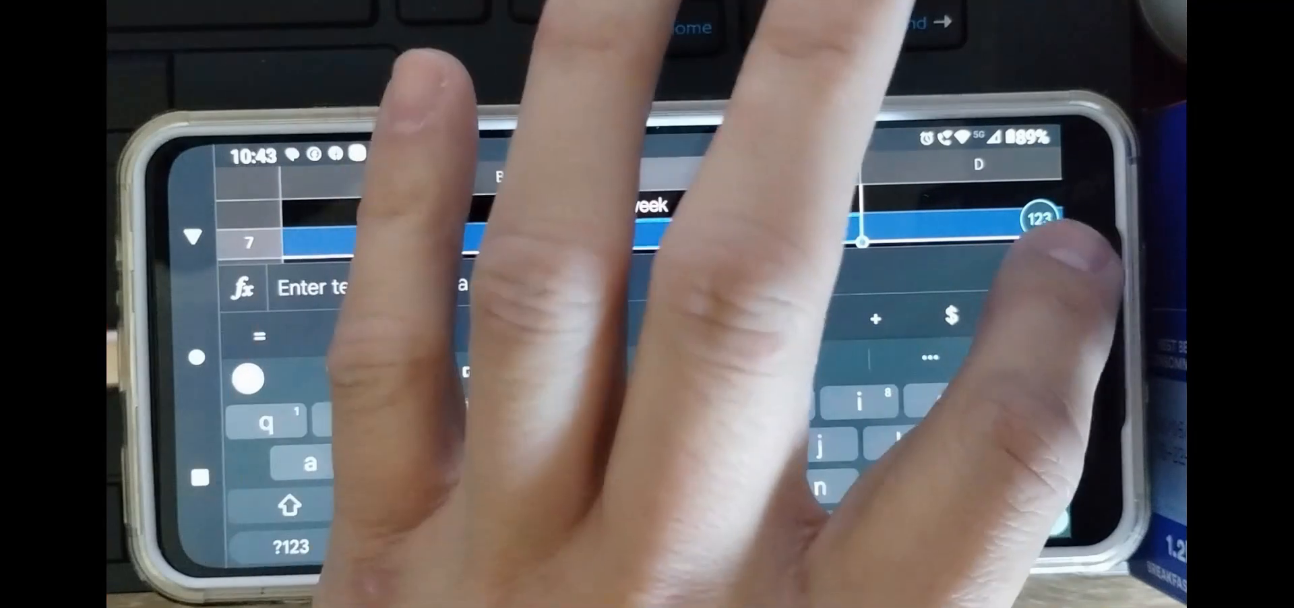
{"action": "left_click", "coordinate": [1041, 266]}
{"action": "scroll", "coordinate": [606, 391], "scroll_direction": "up", "scroll_amount": 3}
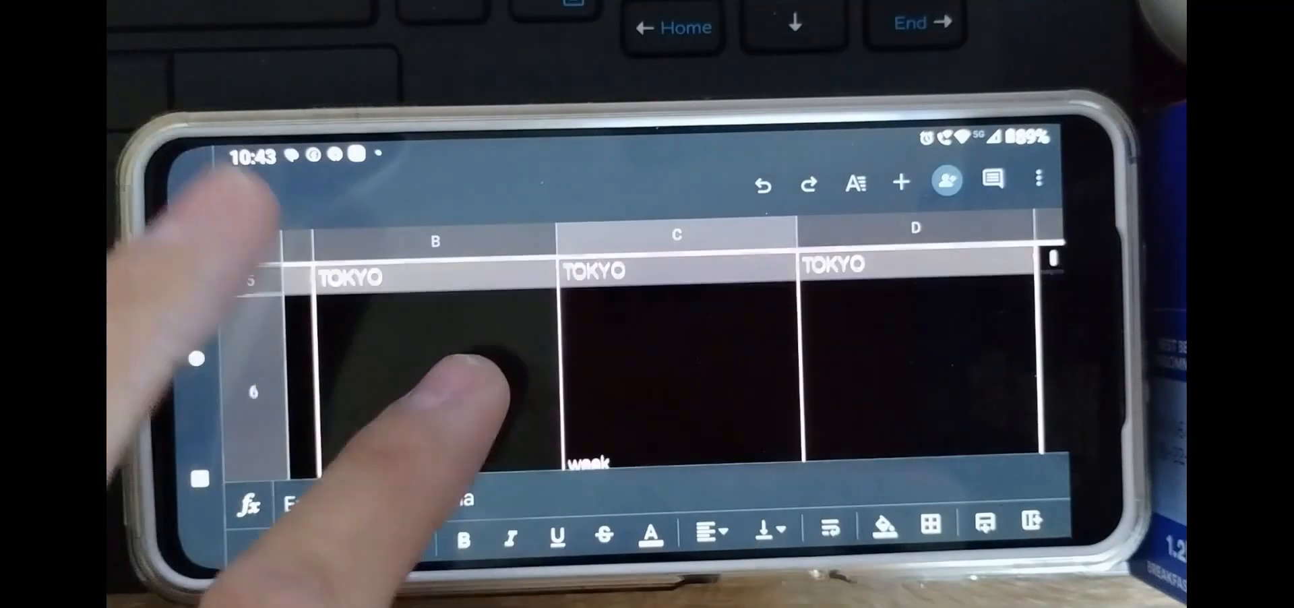
Leave cell editing in the MNTH calendar and look through the WEEK sheet's entries under 01/11/2023
{"action": "scroll", "coordinate": [657, 391], "scroll_direction": "down", "scroll_amount": 5}
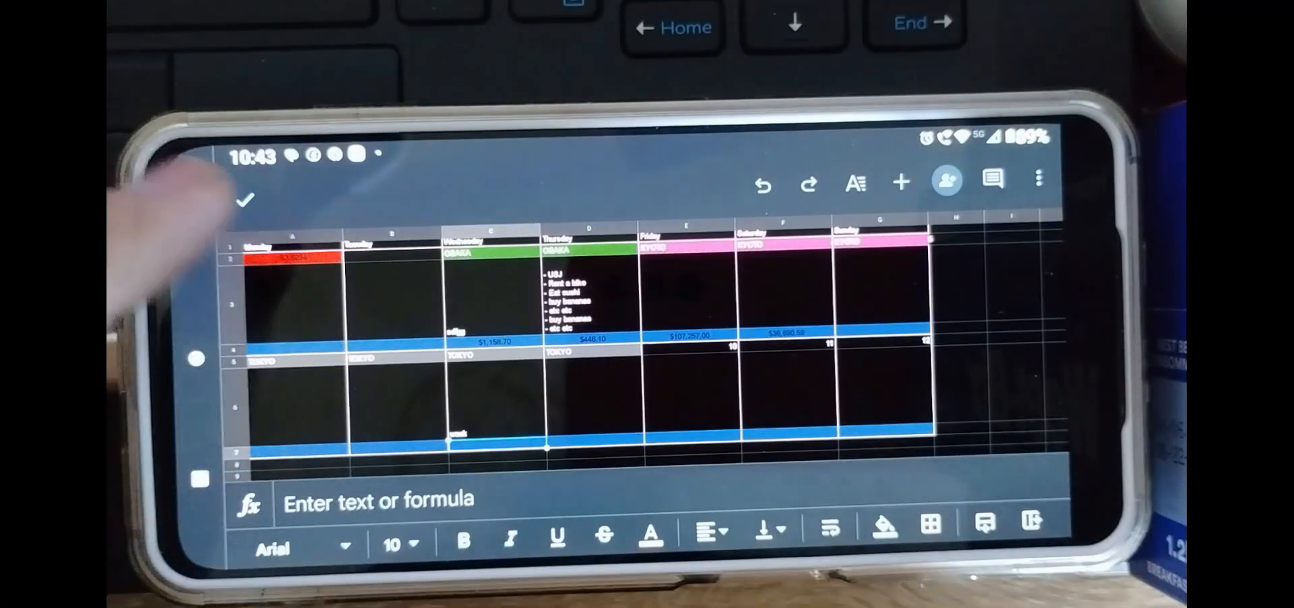
{"action": "left_click", "coordinate": [192, 236]}
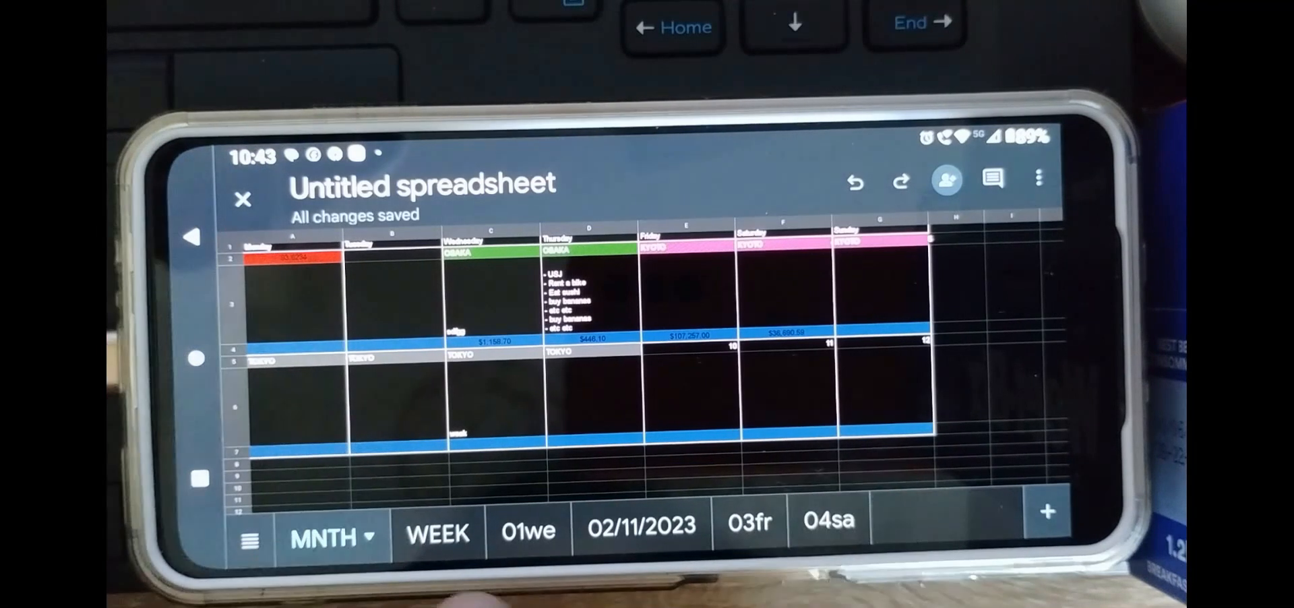
{"action": "left_click", "coordinate": [435, 532]}
{"action": "scroll", "coordinate": [432, 398], "scroll_direction": "up", "scroll_amount": 5}
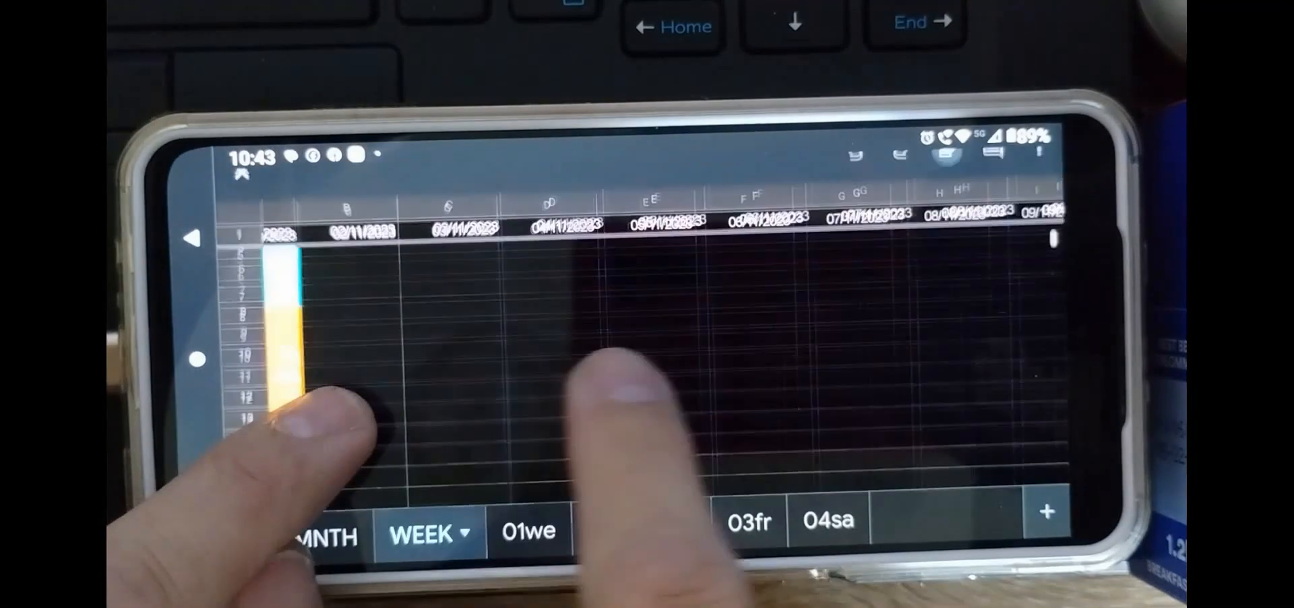
{"action": "scroll", "coordinate": [407, 425], "scroll_direction": "left", "scroll_amount": 3}
{"action": "scroll", "coordinate": [707, 364], "scroll_direction": "up", "scroll_amount": 3}
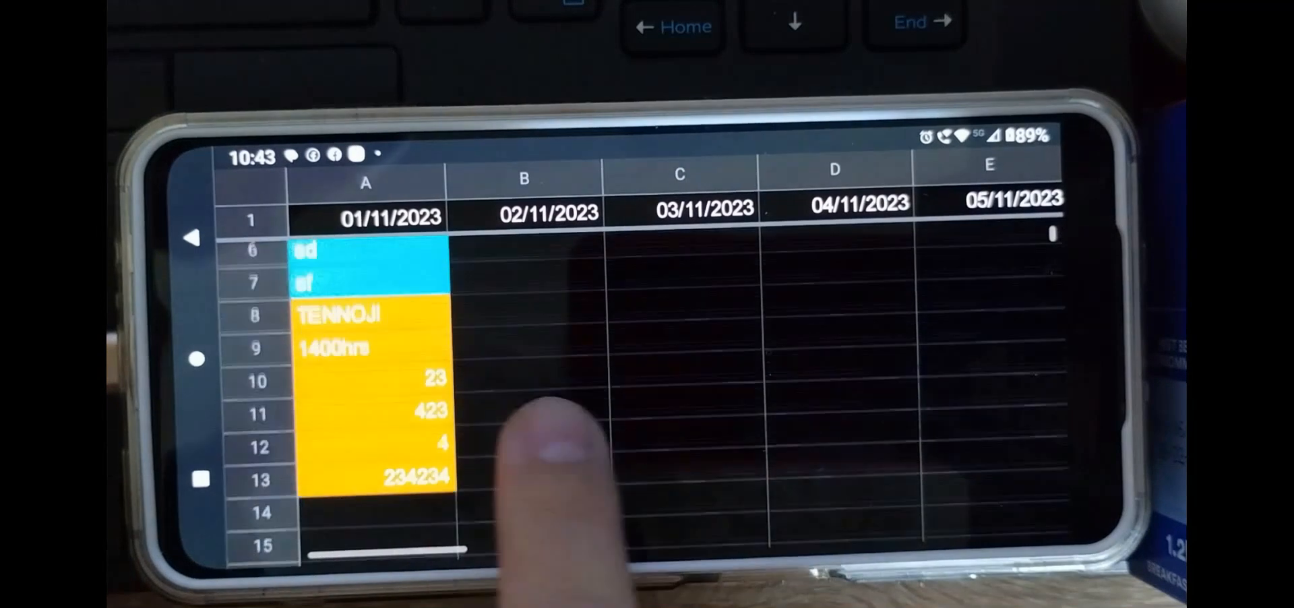
{"action": "scroll", "coordinate": [673, 411], "scroll_direction": "down", "scroll_amount": 5}
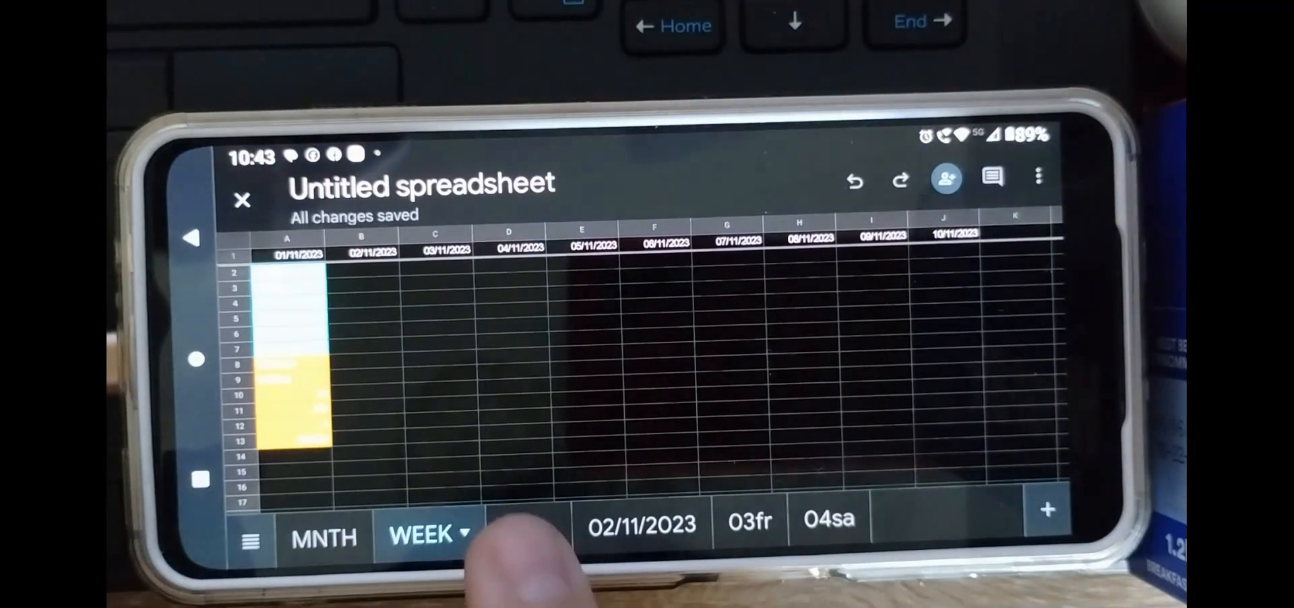
On the 01we sheet, enter shirt at uniqlo in the itinerary at 1500
{"action": "left_click", "coordinate": [522, 529]}
{"action": "scroll", "coordinate": [728, 431], "scroll_direction": "down", "scroll_amount": 6}
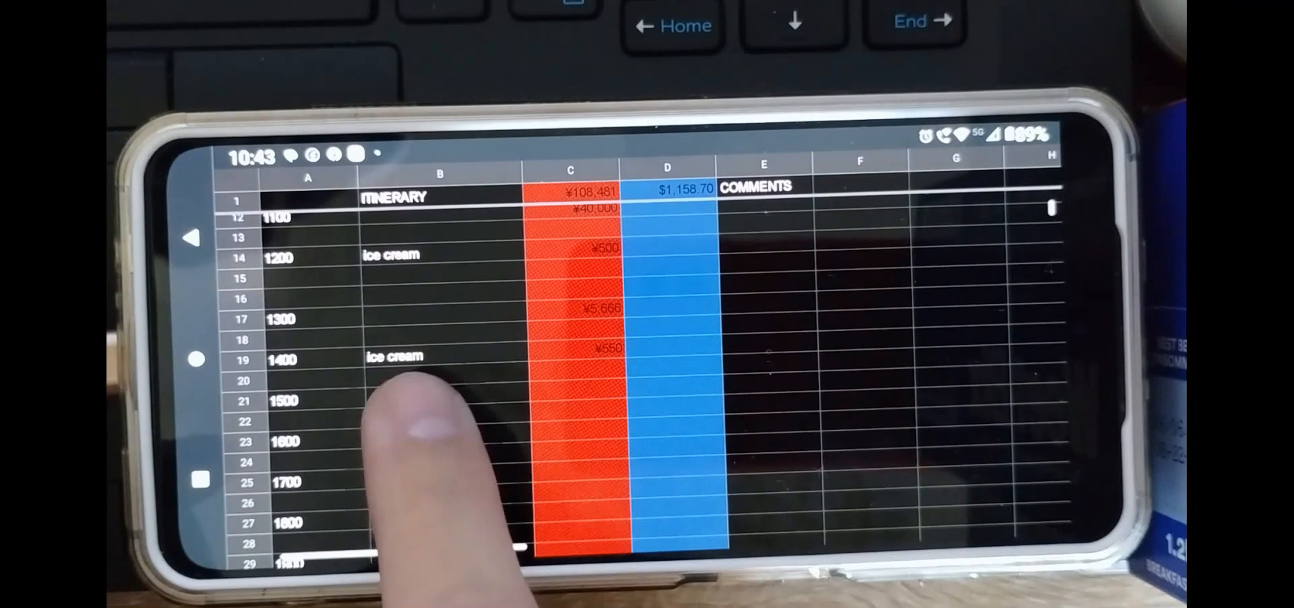
{"action": "left_click", "coordinate": [431, 401]}
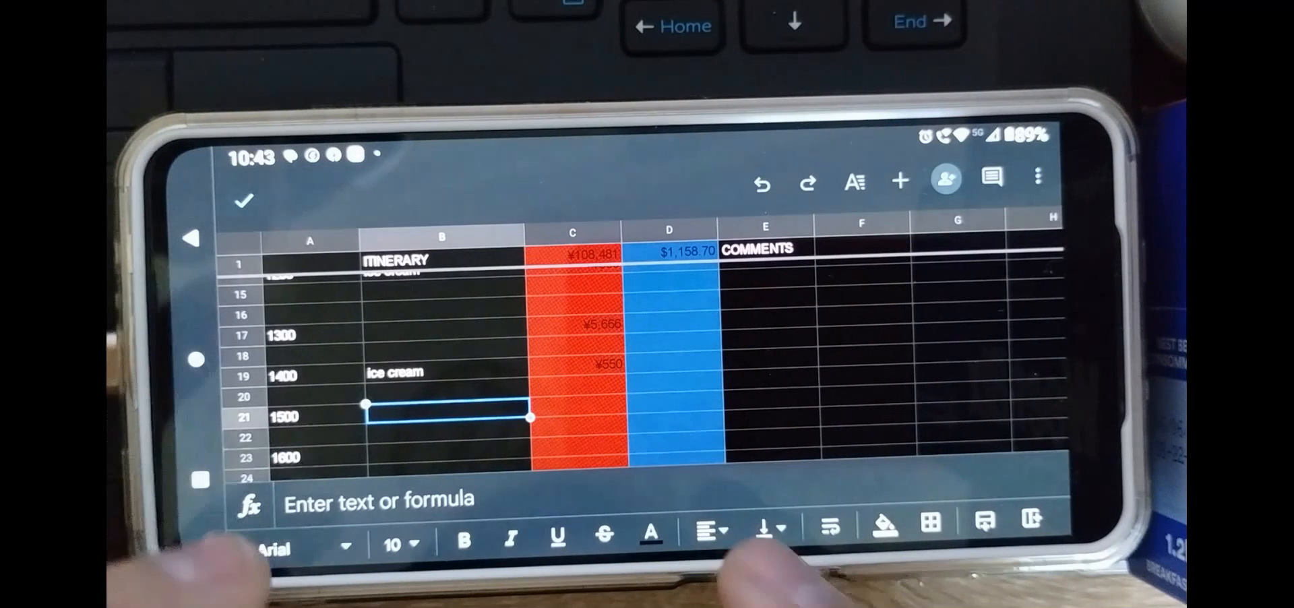
{"action": "left_click", "coordinate": [350, 499]}
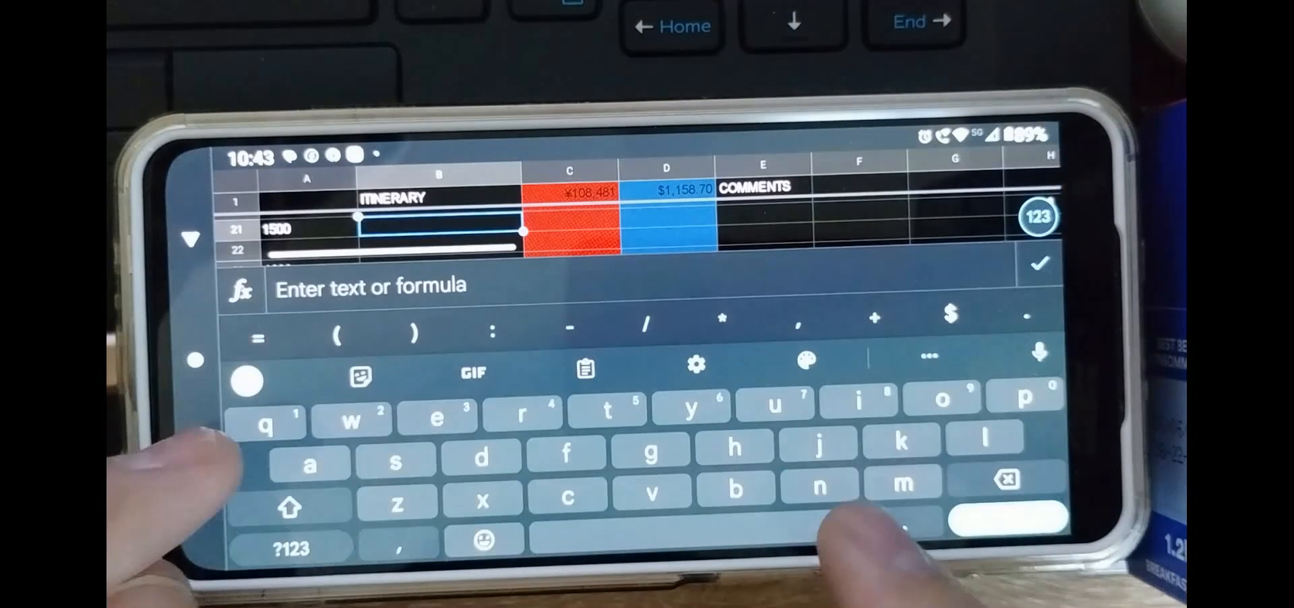
{"action": "type", "text": "shirt"}
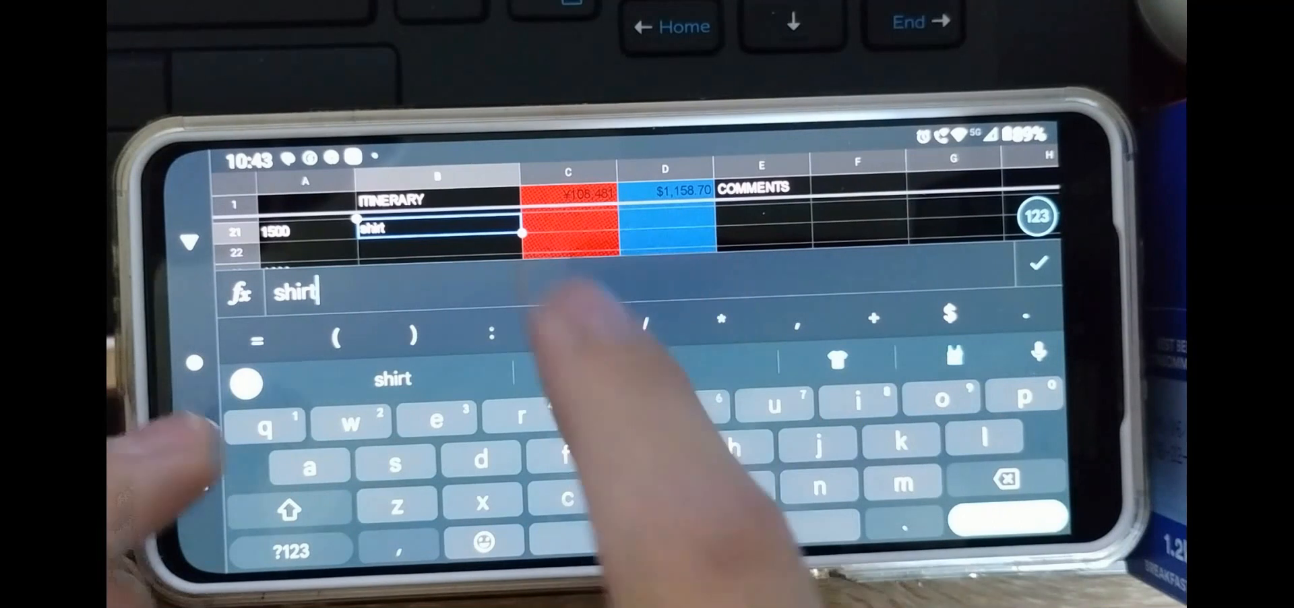
{"action": "type", "text": " at "}
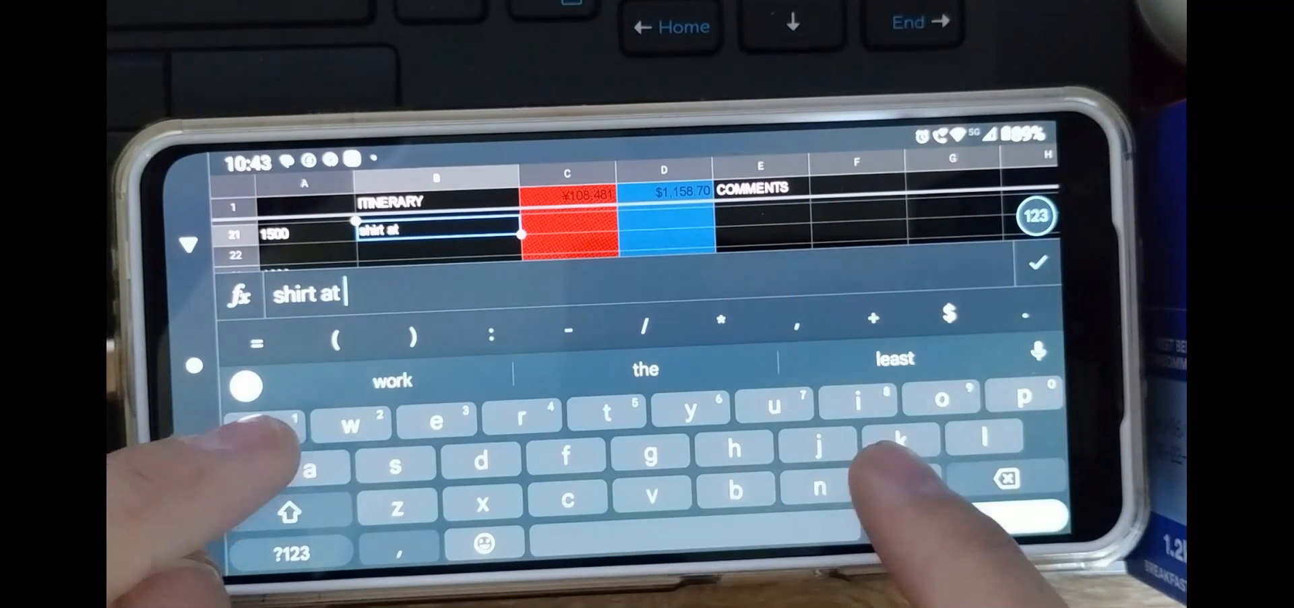
{"action": "type", "text": "uniqlo"}
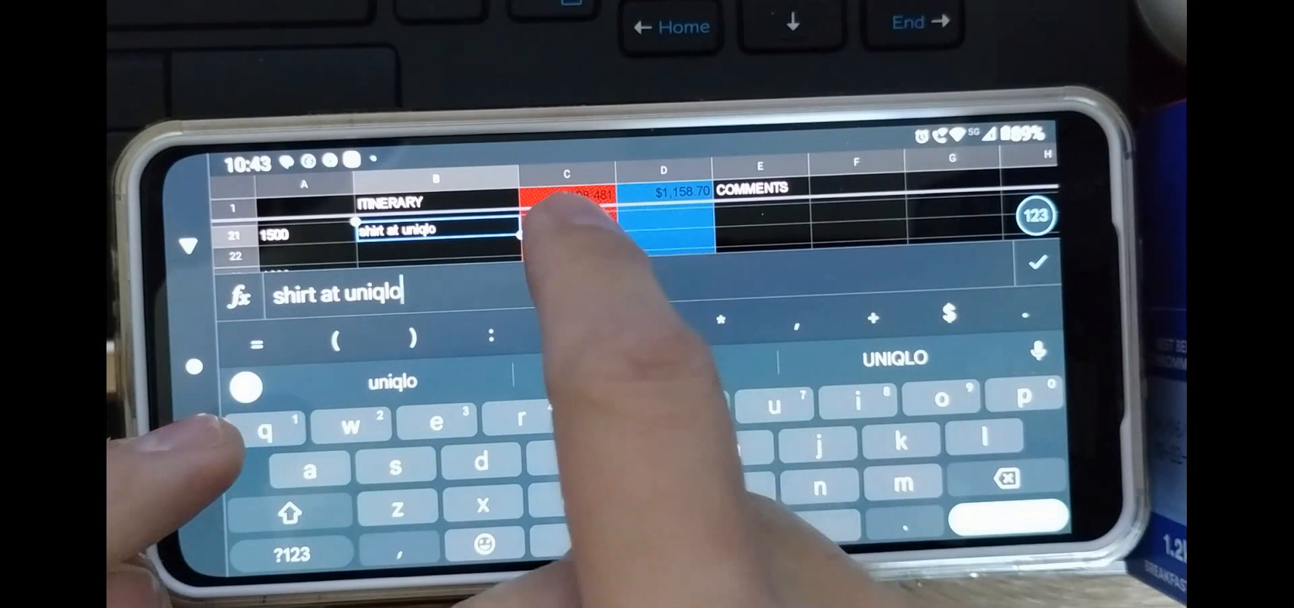
Enter a cost of 25000 yen for the 1500 shirt purchase, check the sheet's totals, and leave cell editing
{"action": "left_click", "coordinate": [569, 223]}
{"action": "type", "text": "25000"}
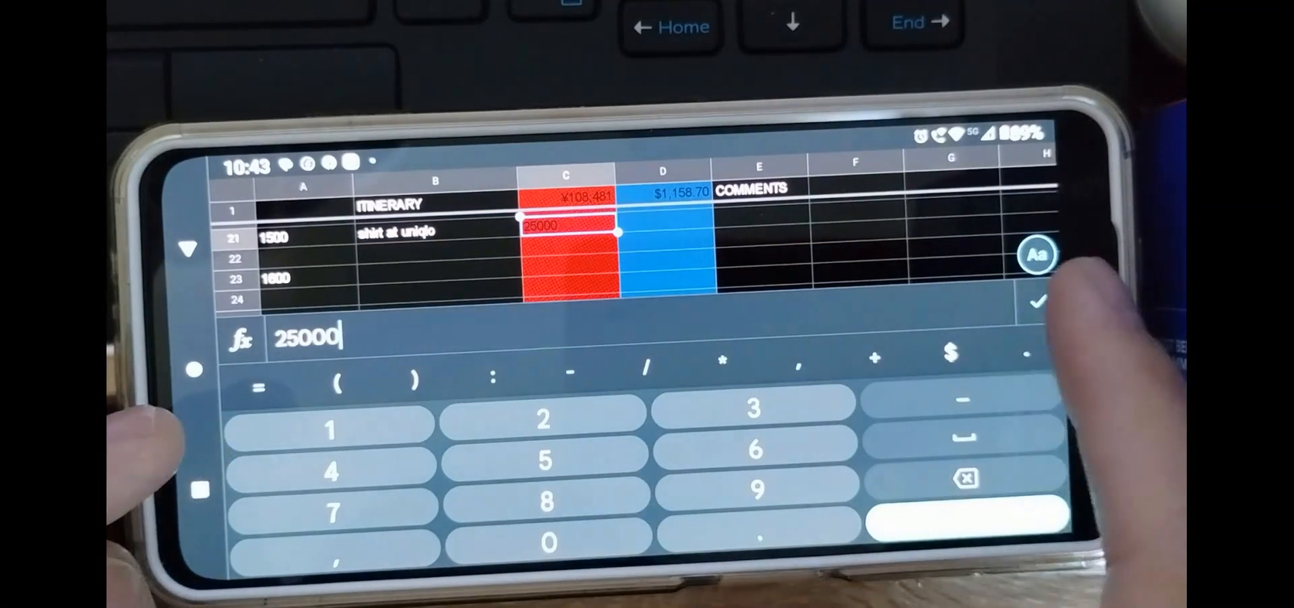
{"action": "left_click", "coordinate": [1034, 254]}
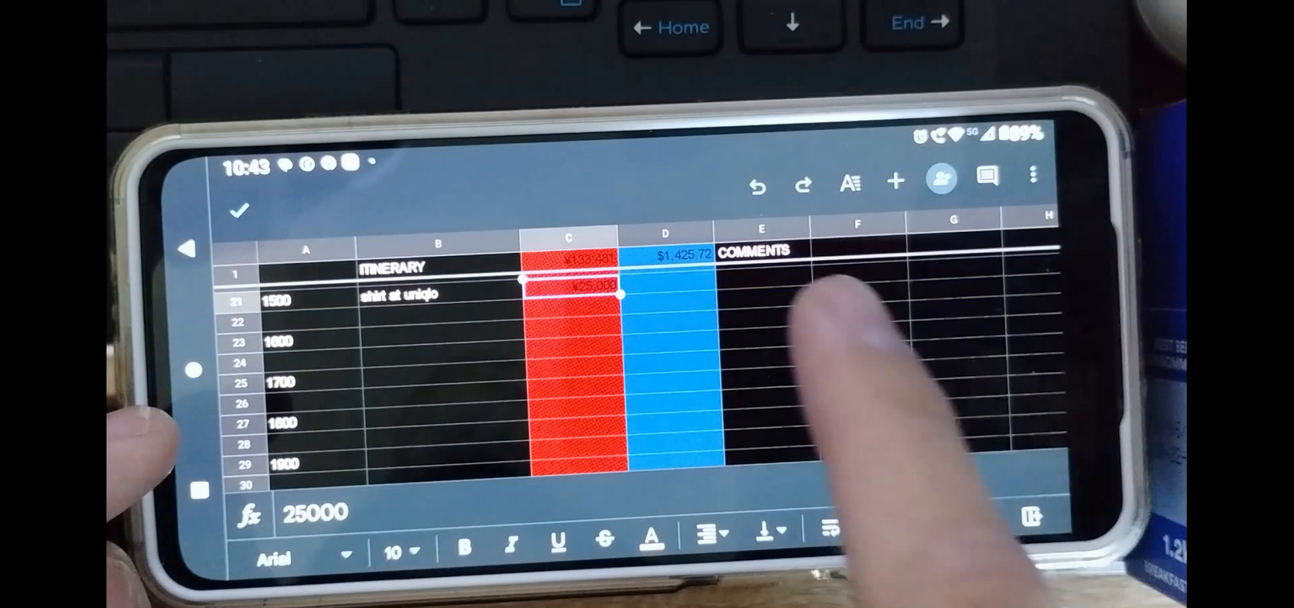
{"action": "scroll", "coordinate": [775, 367], "scroll_direction": "up", "scroll_amount": 1}
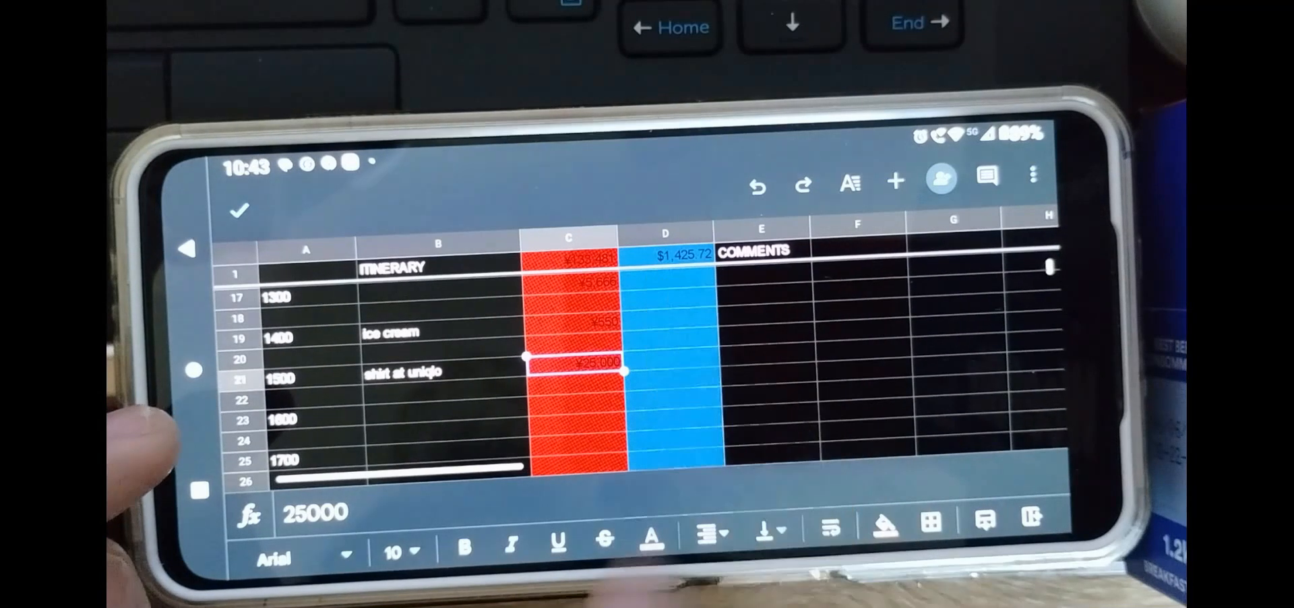
{"action": "scroll", "coordinate": [485, 364], "scroll_direction": "up", "scroll_amount": 2}
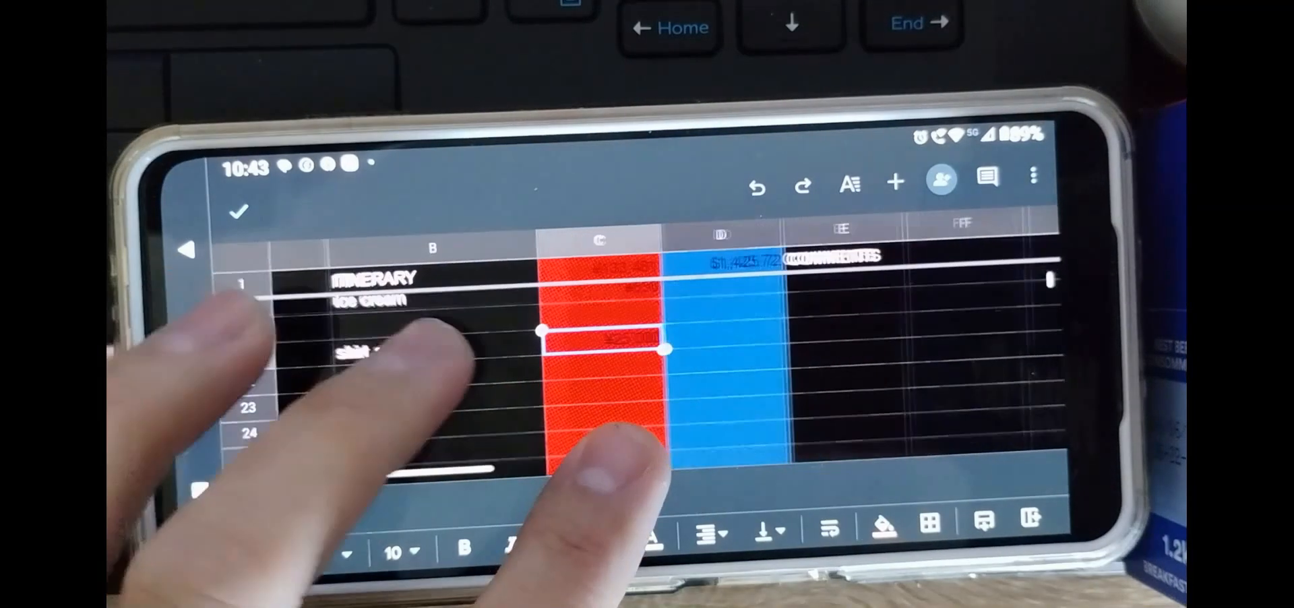
{"action": "scroll", "coordinate": [471, 364], "scroll_direction": "down", "scroll_amount": 4}
{"action": "left_click", "coordinate": [238, 212]}
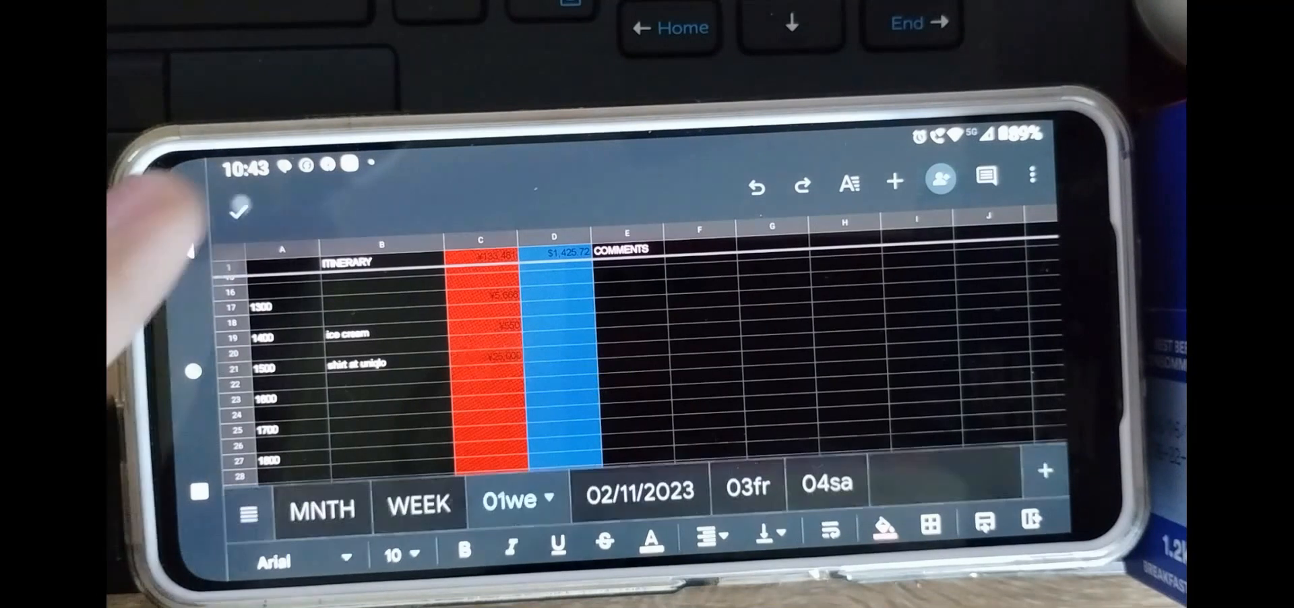